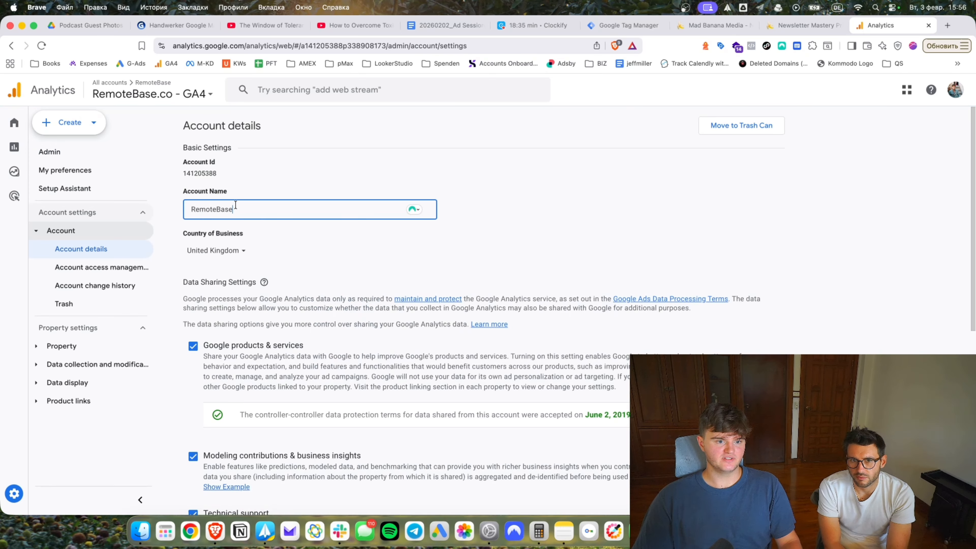
Rename the Google Analytics account to MadBananaMedia.
key(super+a)
text(MadB)
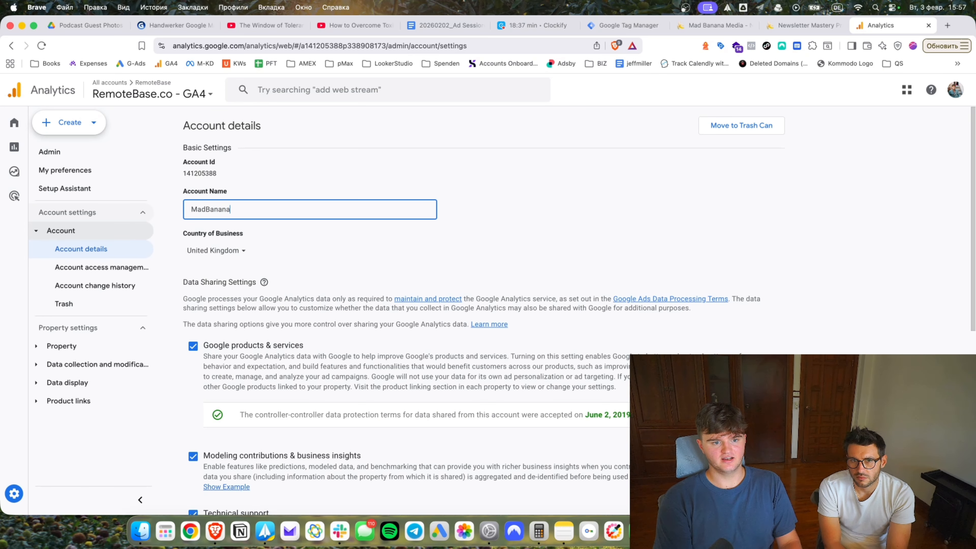
text(ananaMedia)
key(Return)
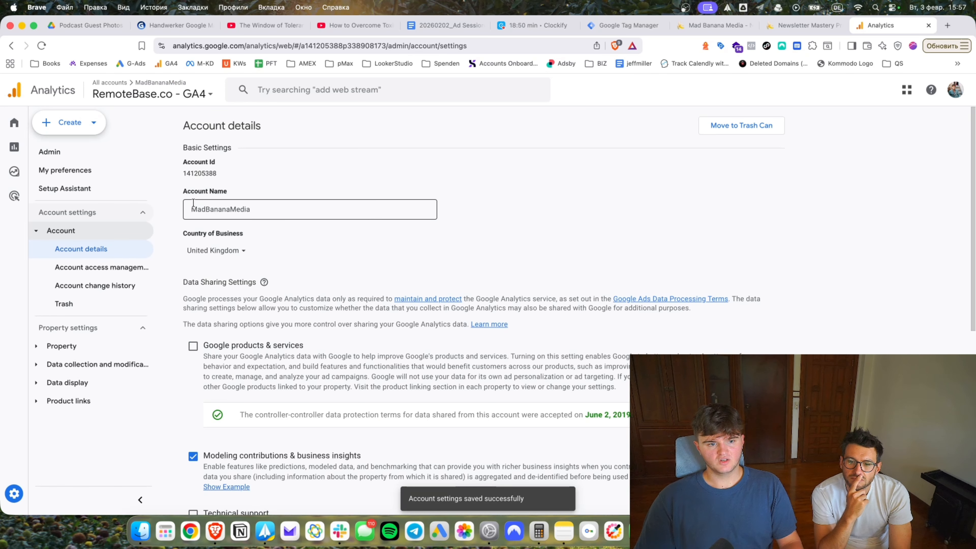
Start a new property named madbananamedia.com, using the site's address without protocol or slash.
click(69, 347)
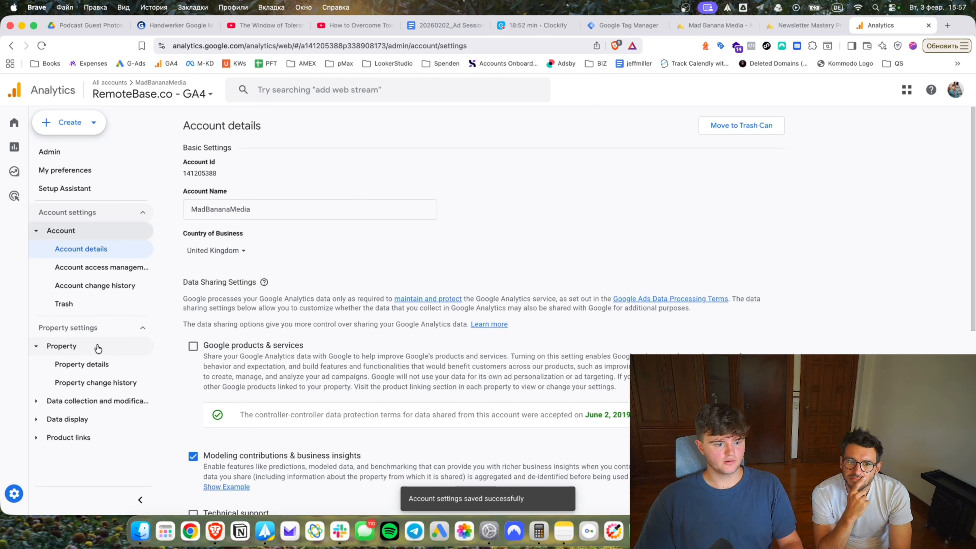
click(72, 123)
click(73, 179)
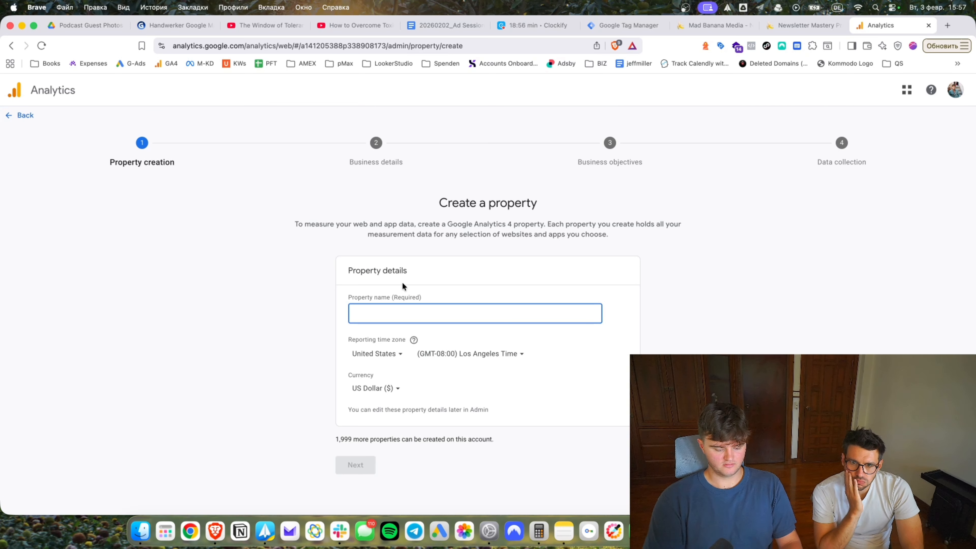
text(m)
click(710, 25)
click(312, 45)
key(super+c)
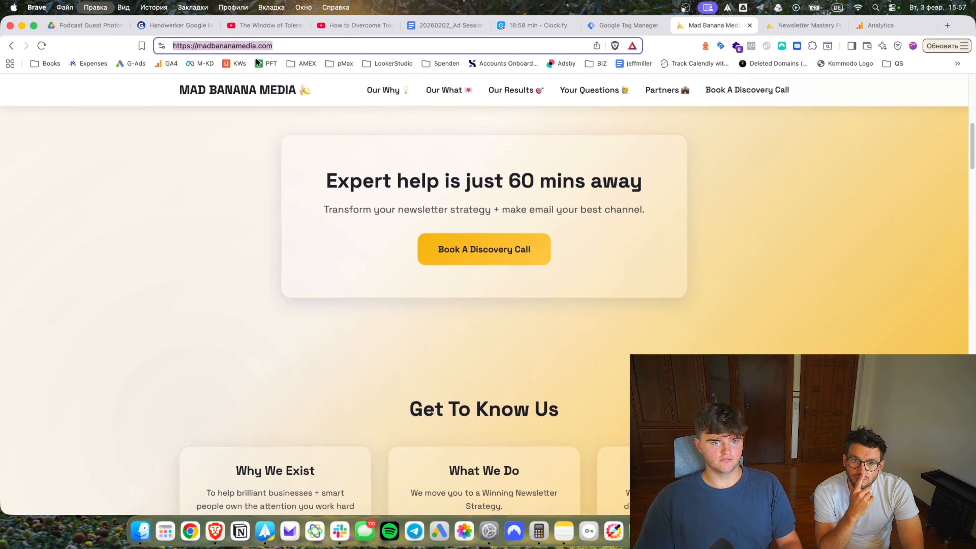
click(880, 25)
key(super+a)
key(super+v)
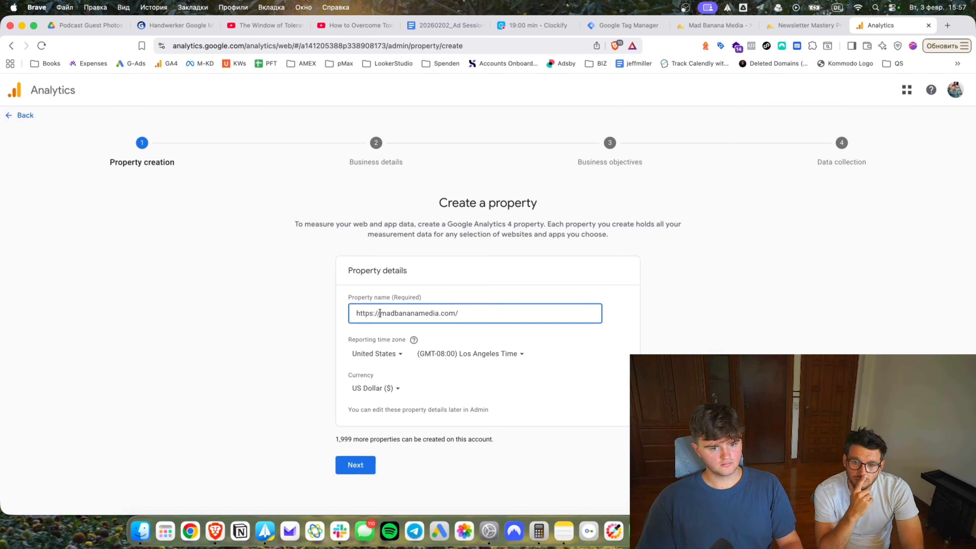
key(super+BackSpace)
key(super+Right)
key(BackSpace)
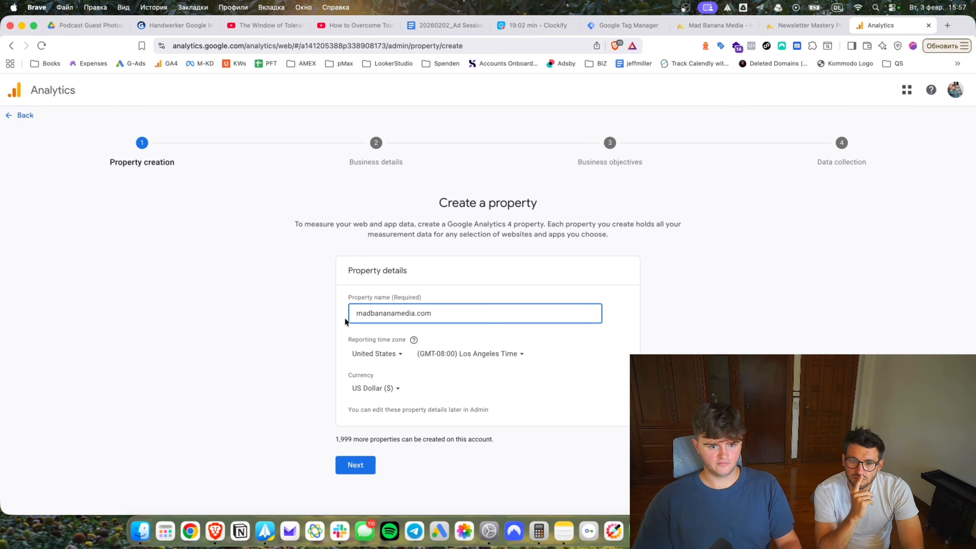
Set the property's reporting country to the UK and currency to British Pound (£).
click(392, 347)
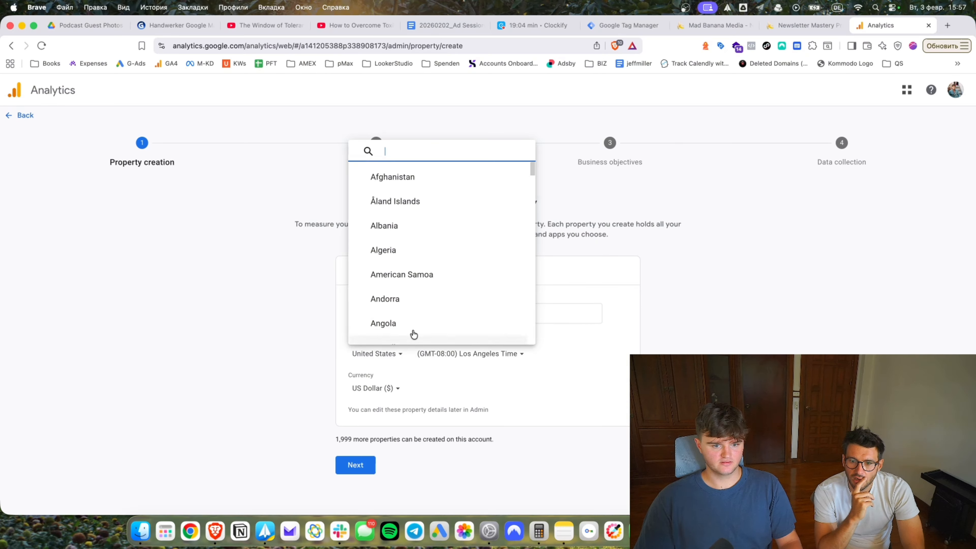
text(uk)
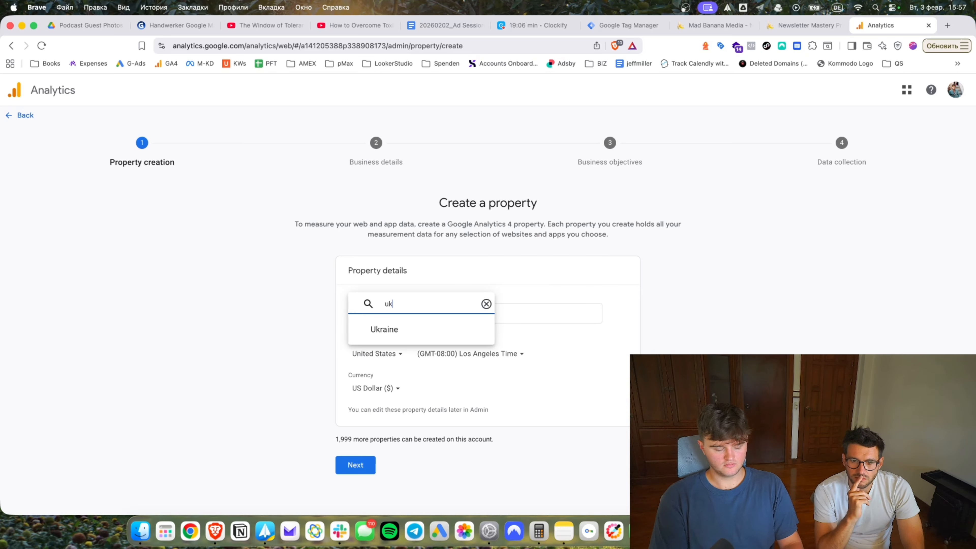
text(terli)
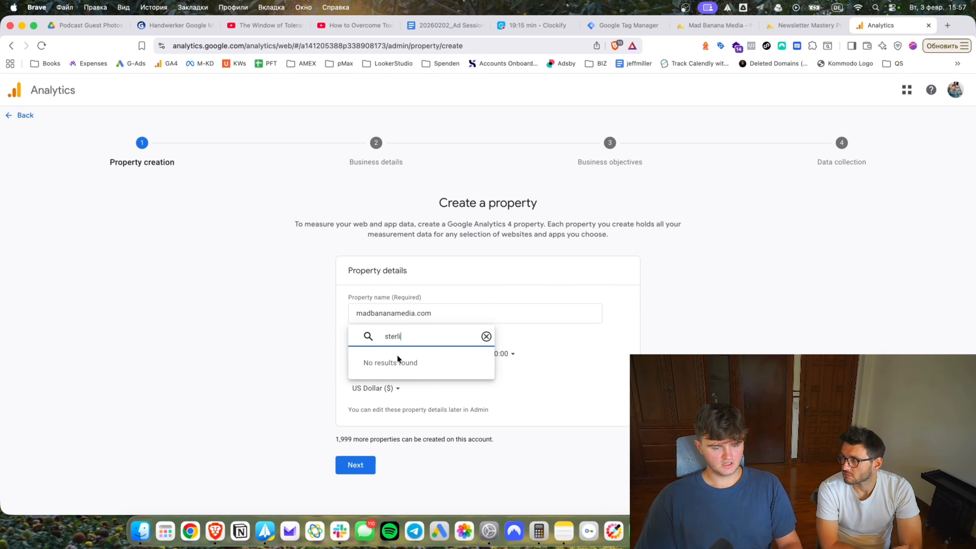
key(super+BackSpace)
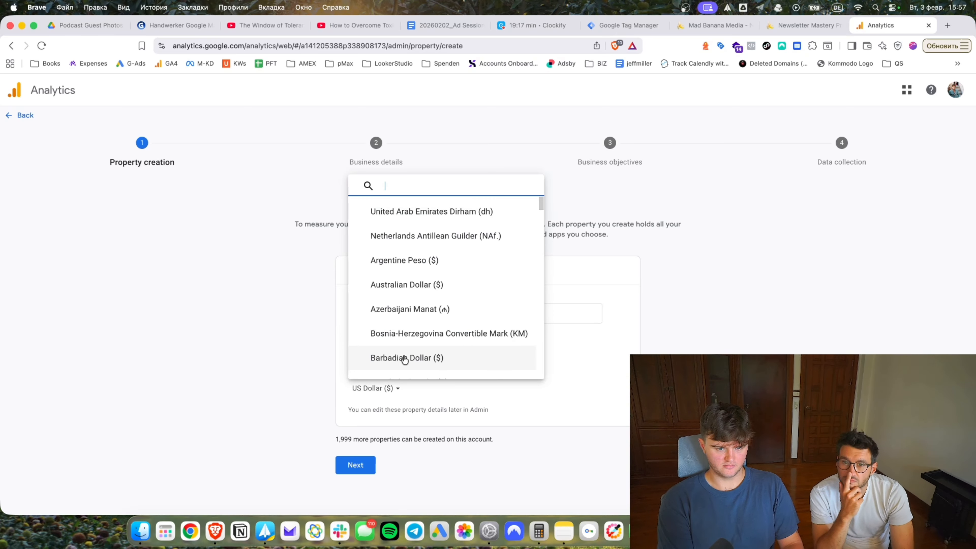
text(briti)
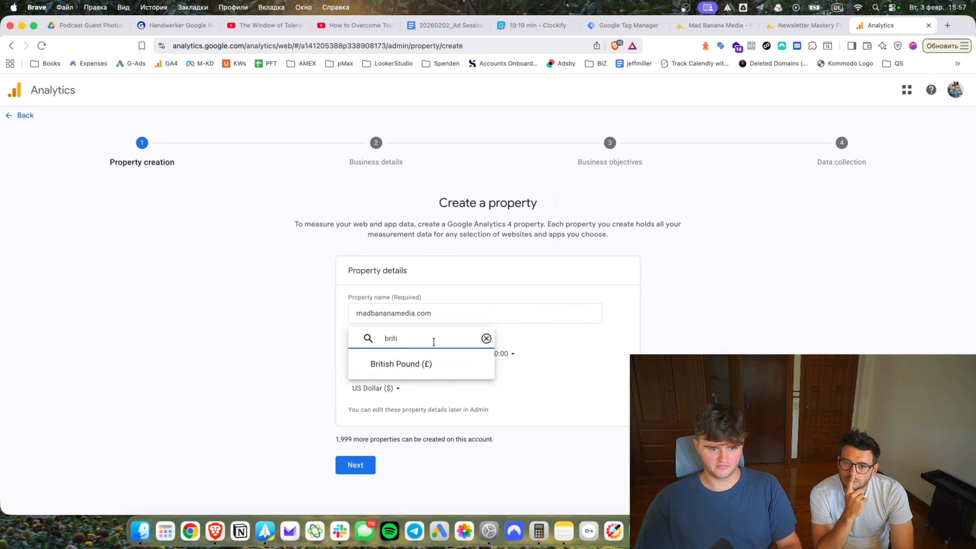
click(429, 356)
Choose Business & Industrial as the industry and enter the site domain as website URL.
click(366, 456)
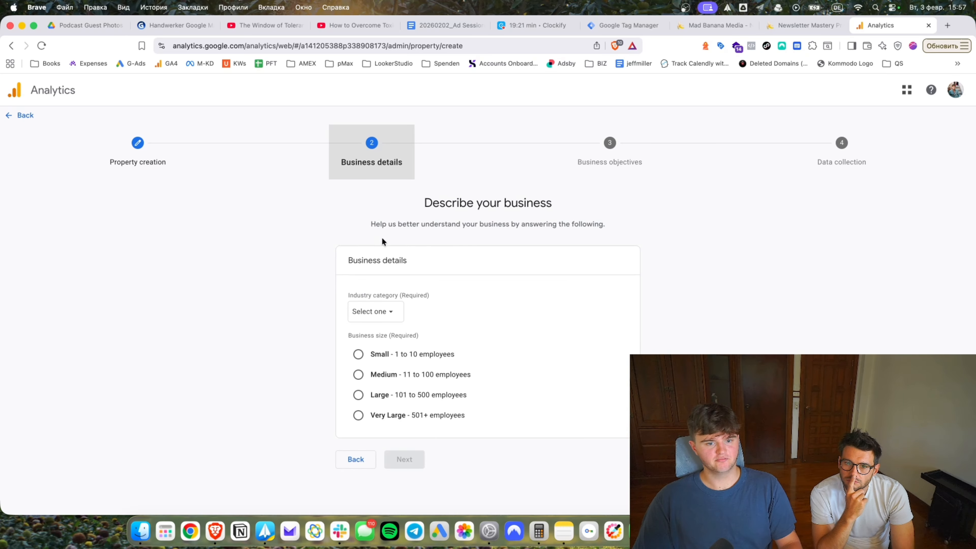
click(381, 312)
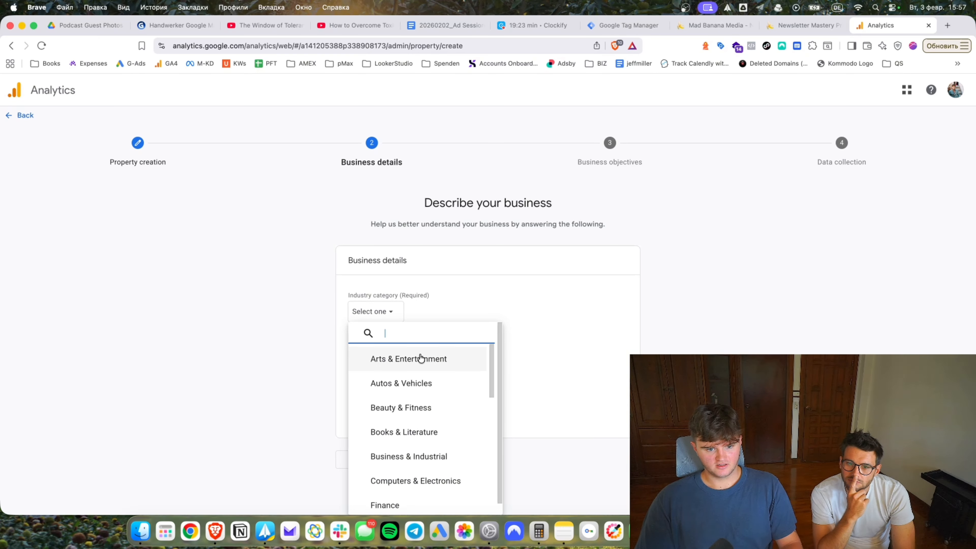
click(414, 458)
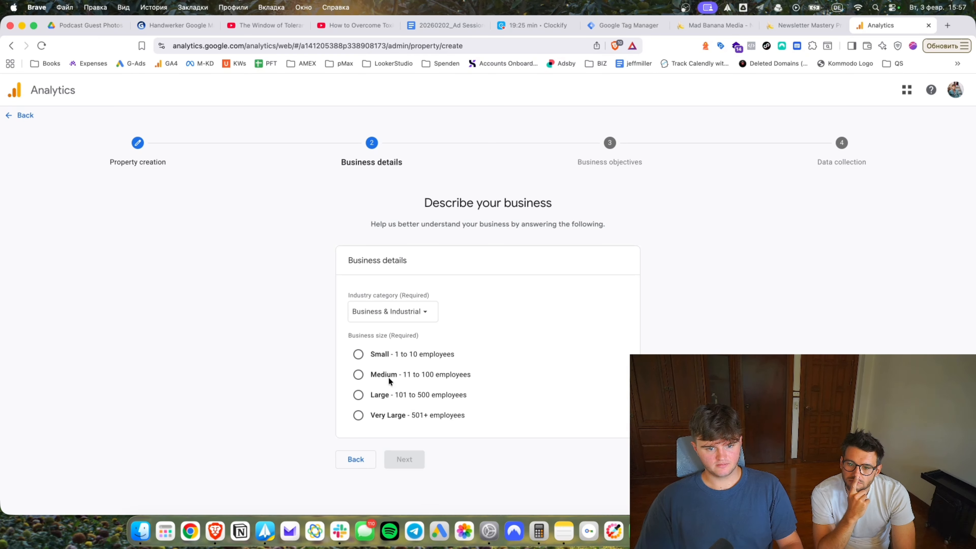
click(404, 459)
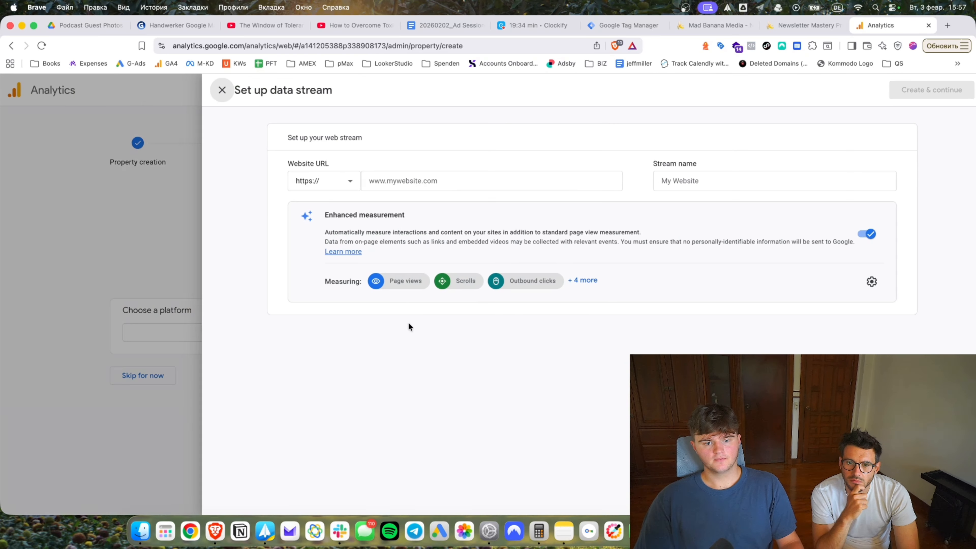
text(madbananamedia.com)
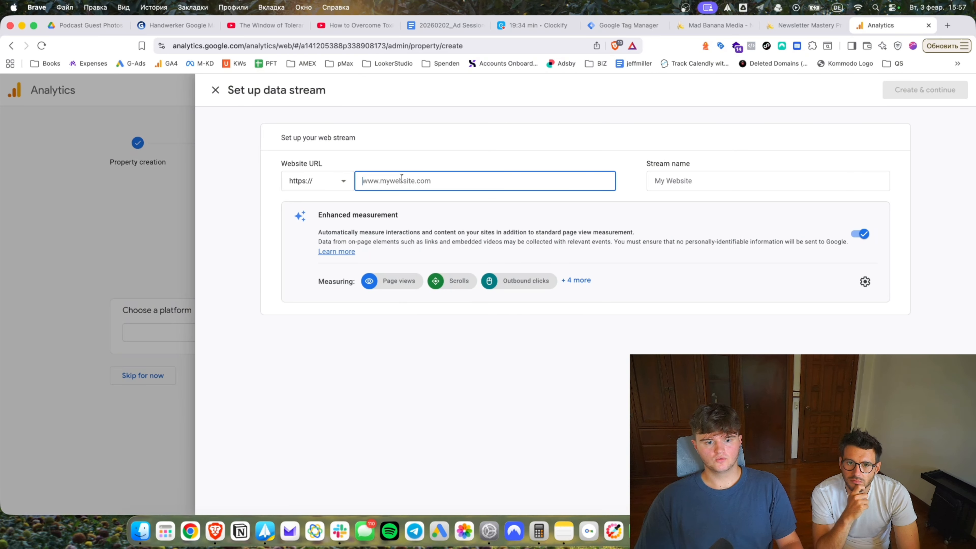
Use madbananamedia.com as both the website URL and the stream name.
key(Tab)
click(481, 178)
key(super+a)
key(super+c)
key(Tab)
key(super+v)
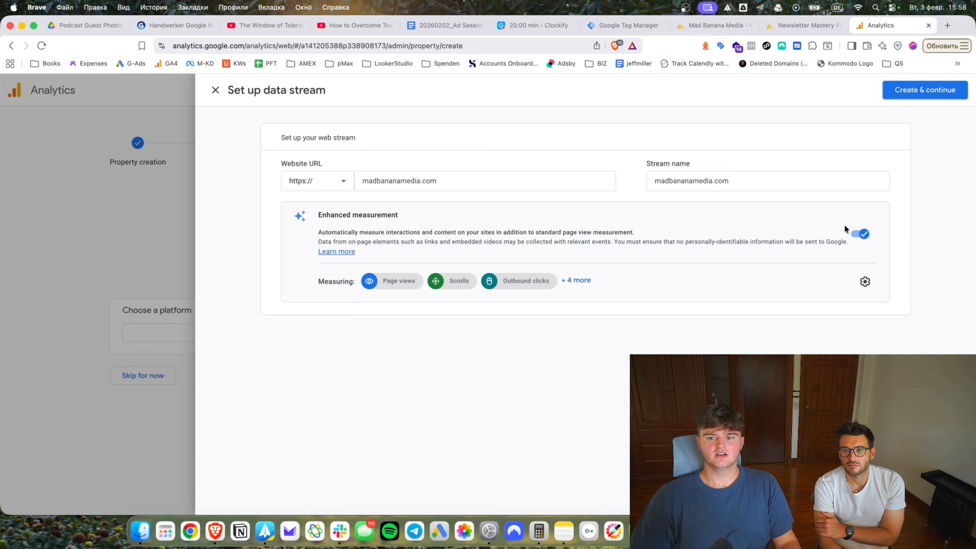
Create the madbananamedia.com web stream and dismiss the Google tag setup instructions.
click(935, 96)
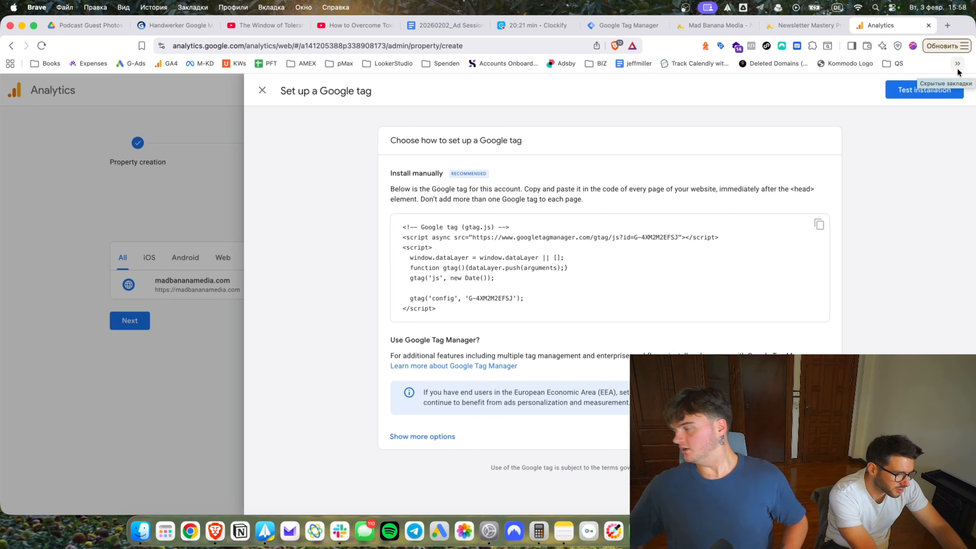
click(262, 98)
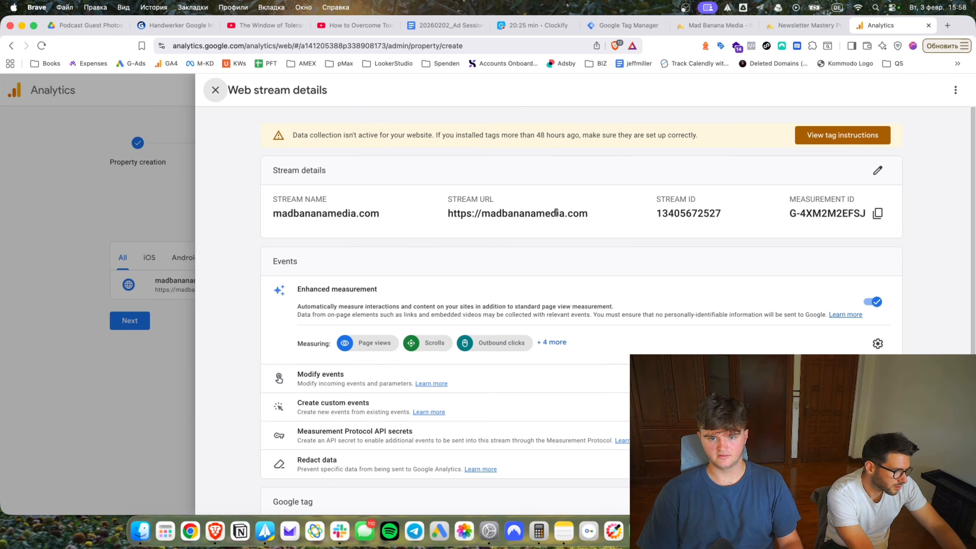
click(628, 25)
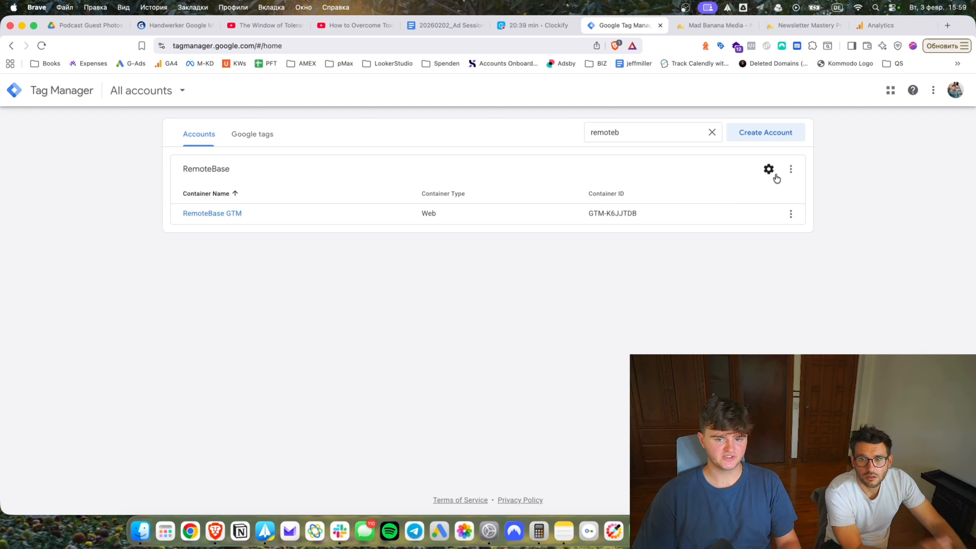
Create a Web container named madbananamedia.com under the RemoteBase account.
click(790, 172)
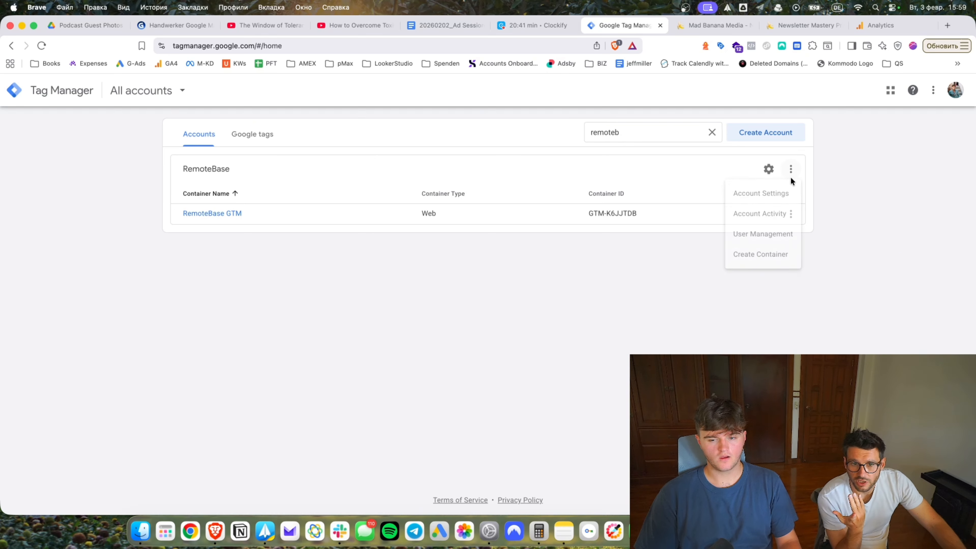
click(787, 255)
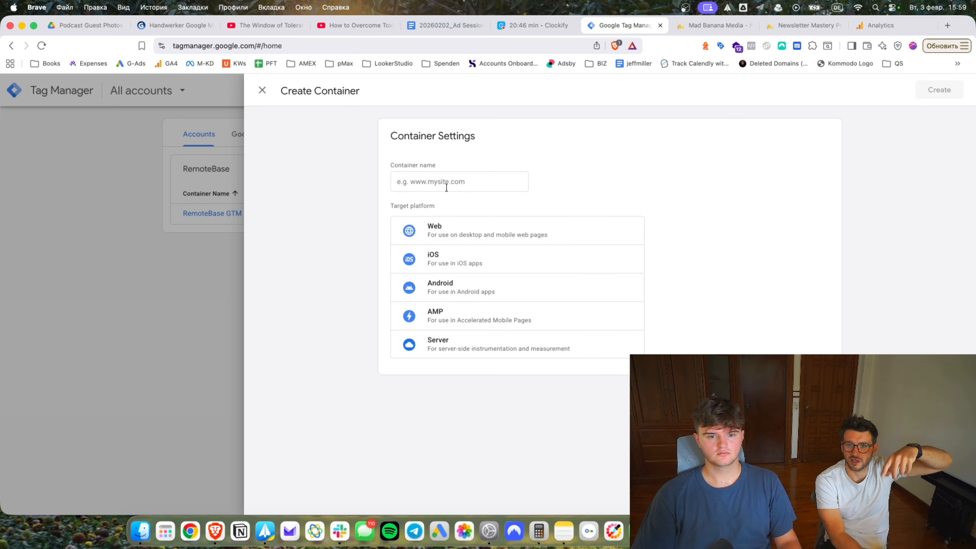
click(459, 181)
key(super+v)
click(496, 221)
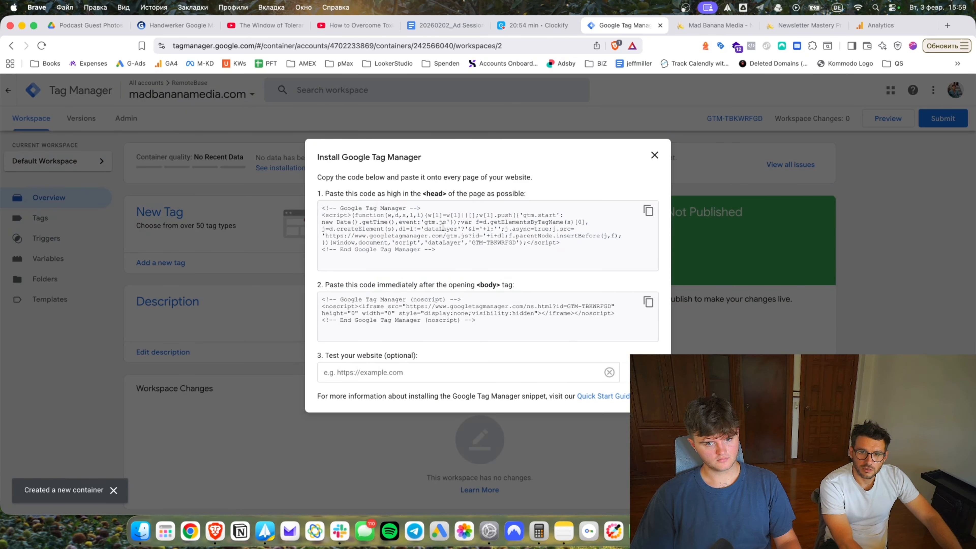
Copy the head and body GTM install snippets and close the install instructions.
click(648, 211)
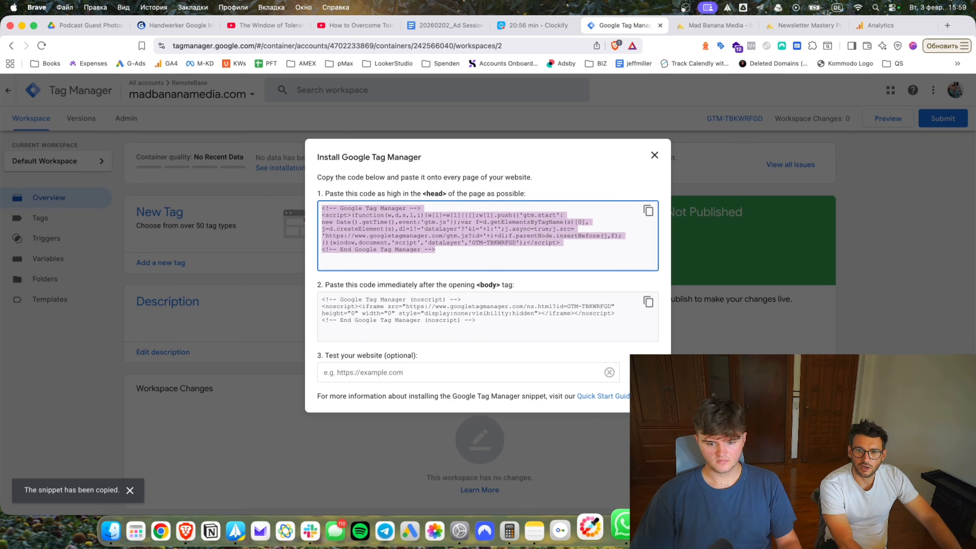
click(621, 531)
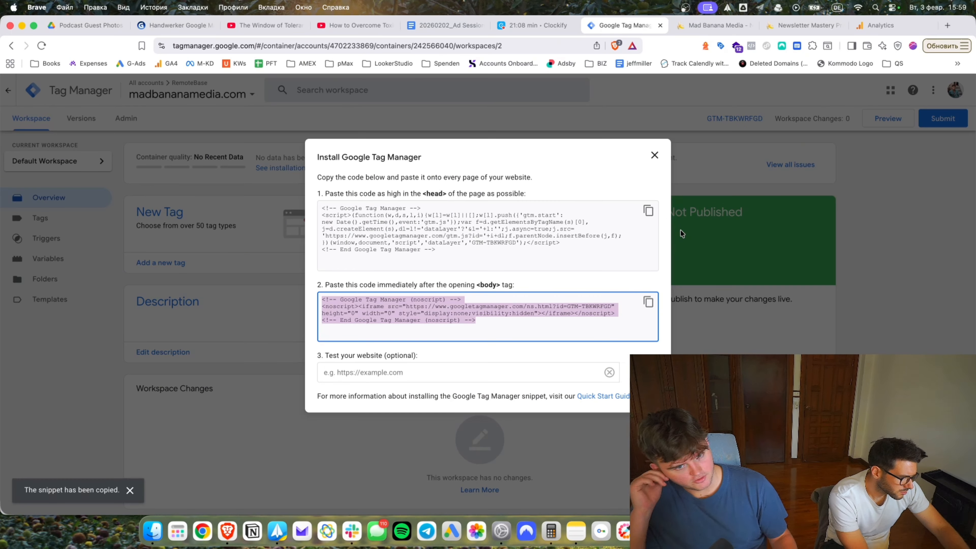
click(561, 285)
click(655, 155)
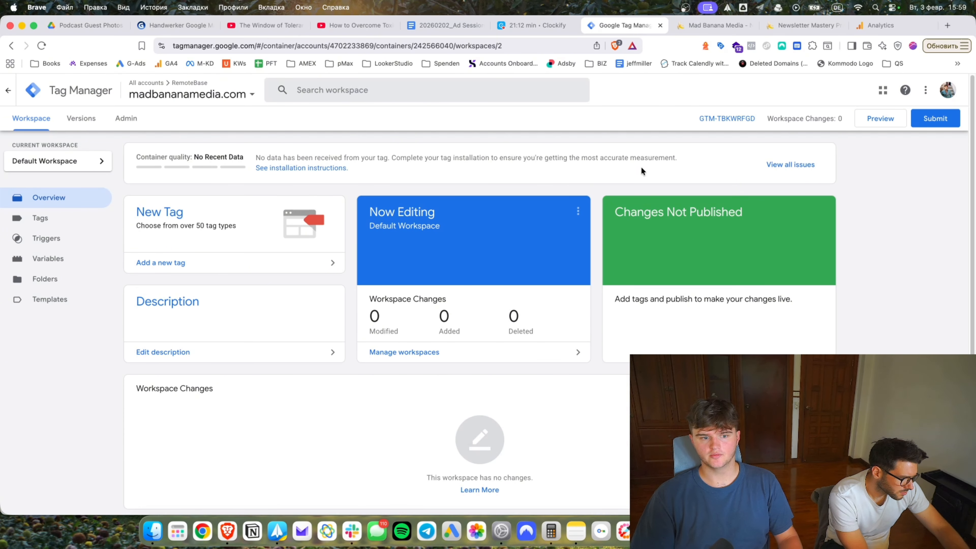
click(734, 25)
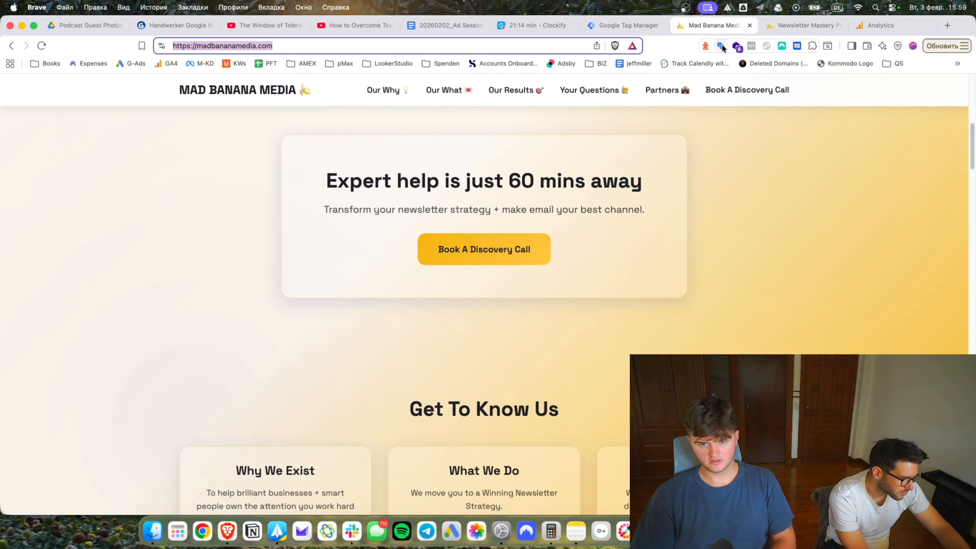
Reload the Mad Banana Media home page and review its technologies in Wappalyzer.
click(788, 24)
key(ctrl+Tab)
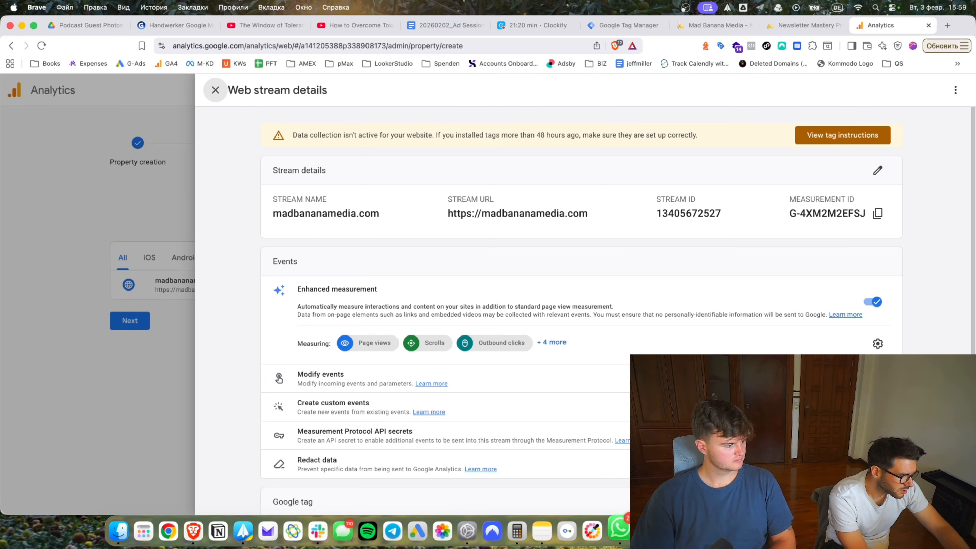
click(692, 529)
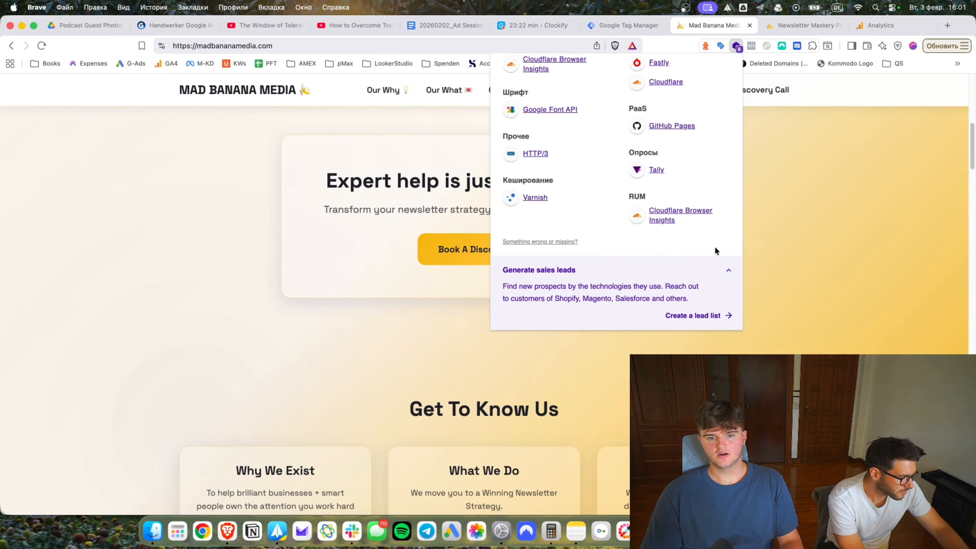
key(super+l)
click(44, 44)
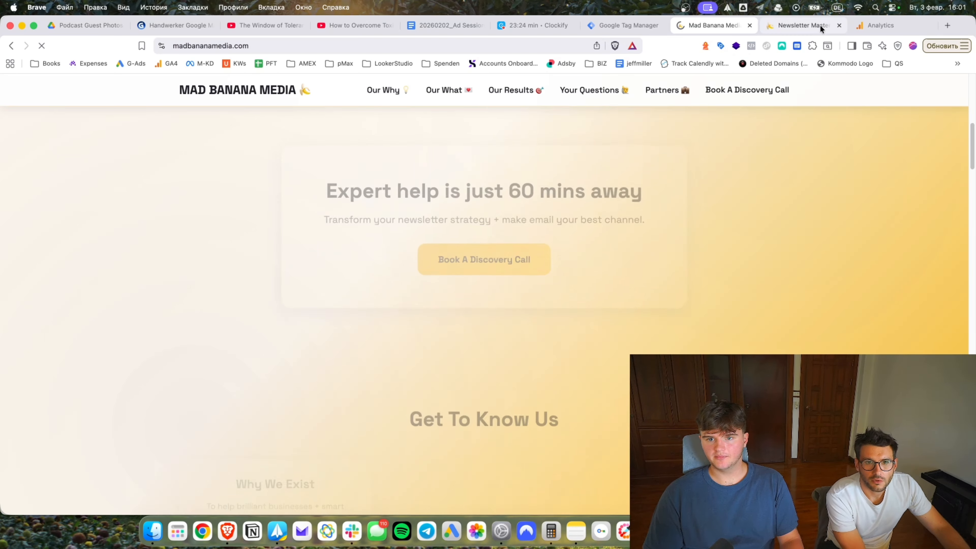
click(740, 47)
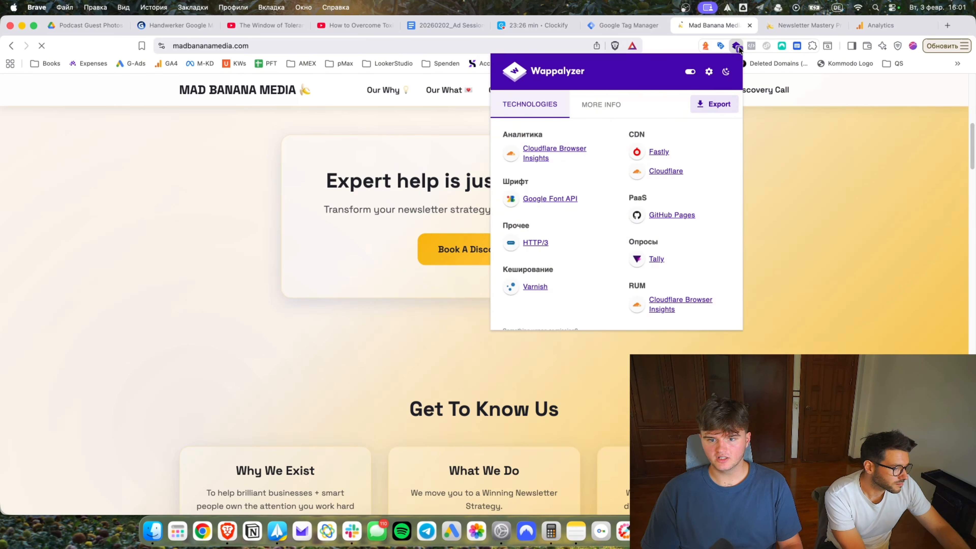
scroll(715, 161, down, 3)
click(823, 179)
Check the home page with Tag Assistant before and after reloading, finding no Google tags.
click(720, 49)
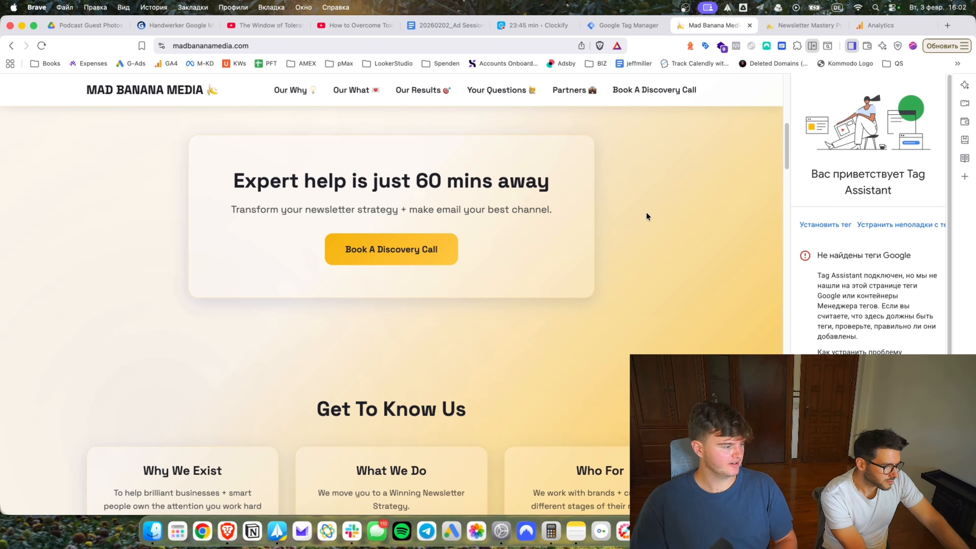
click(851, 46)
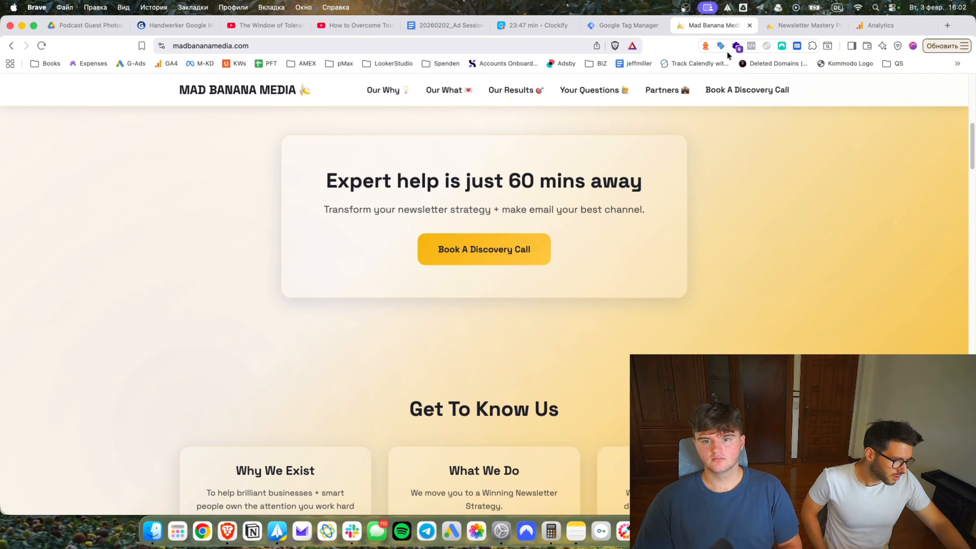
click(403, 46)
key(Return)
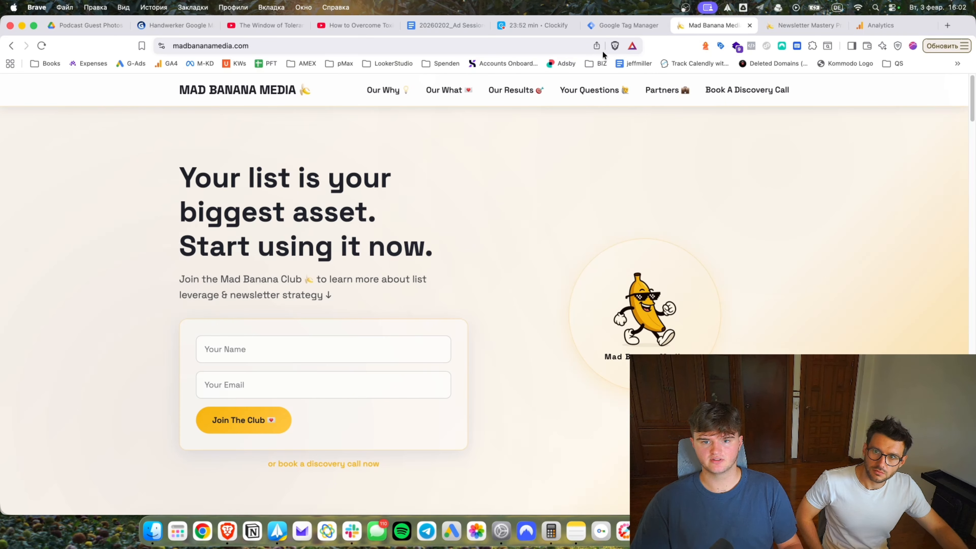
click(736, 45)
click(851, 46)
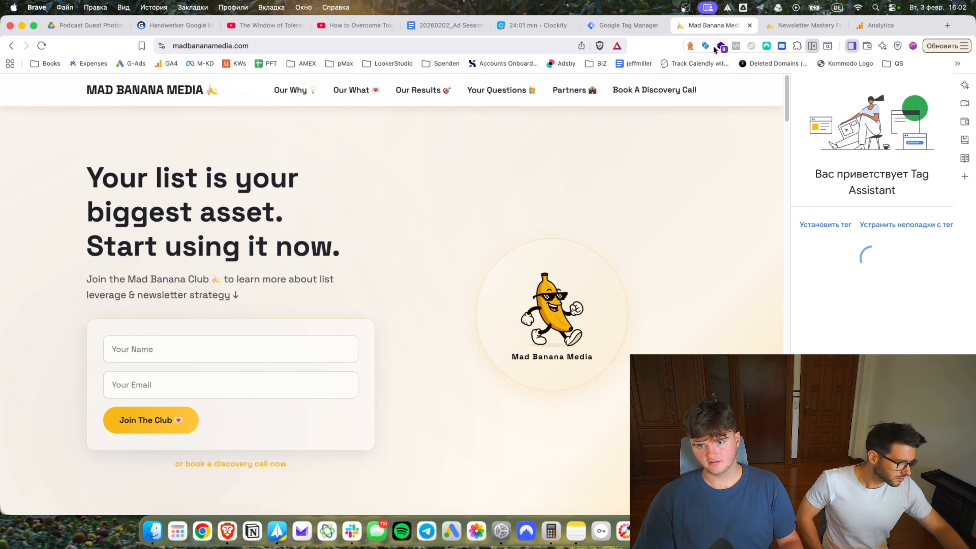
Reload the Newsletter Mastery Program page and confirm Tag Assistant detects the GTM container.
click(570, 25)
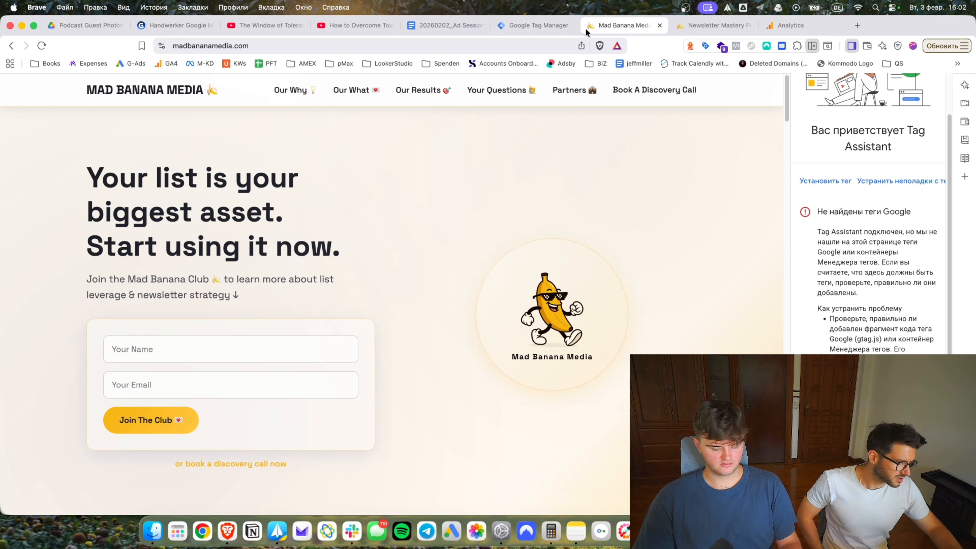
key(super+shift+t)
click(622, 24)
key(ctrl+Tab)
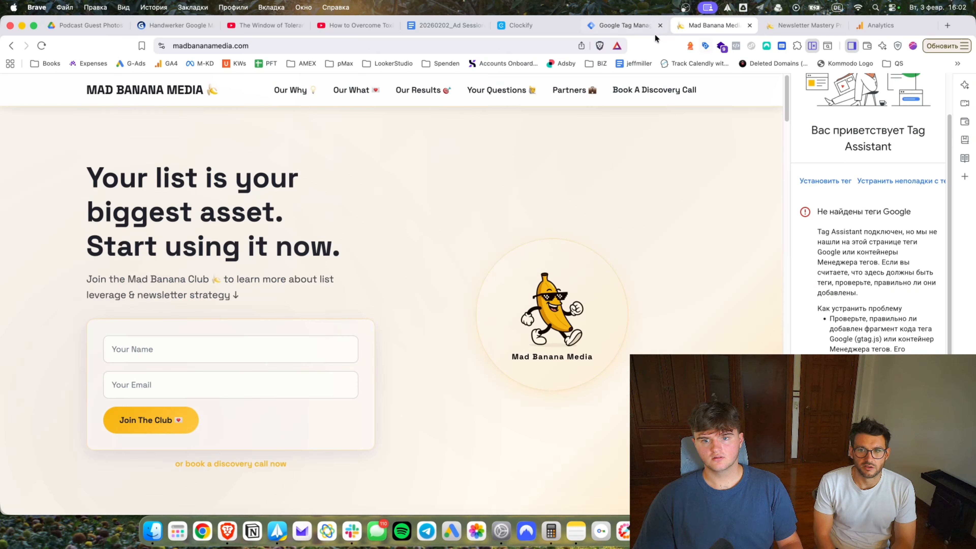
click(795, 26)
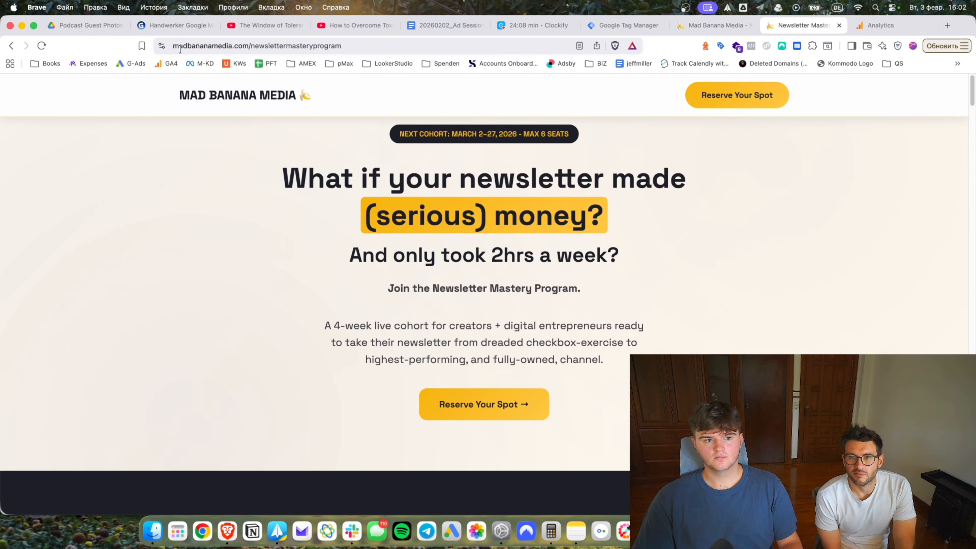
click(41, 46)
click(721, 46)
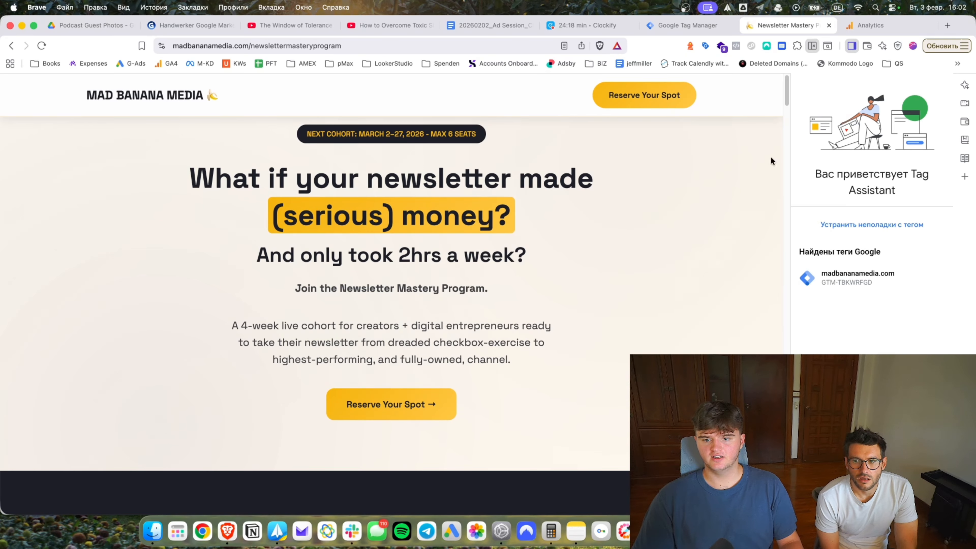
click(812, 46)
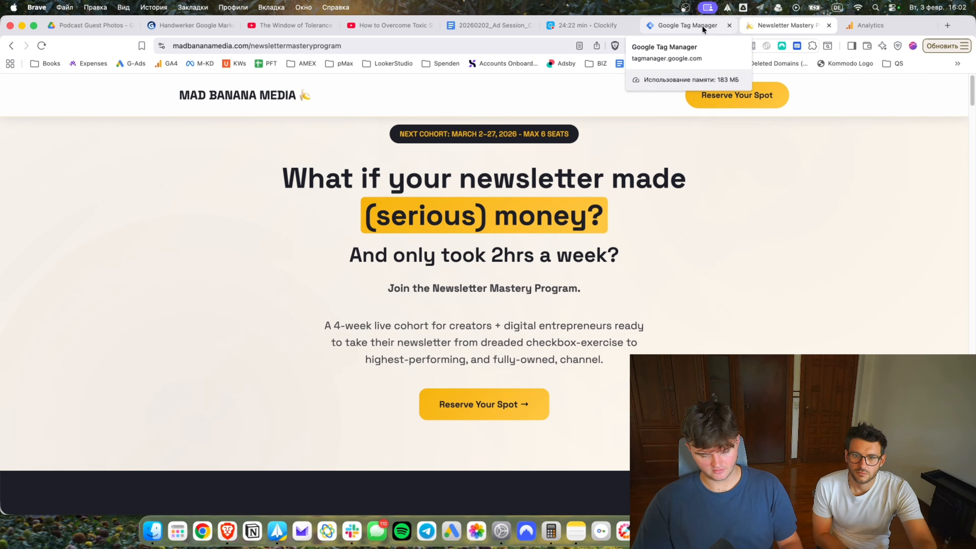
scroll(623, 217, down, 15)
scroll(898, 224, down, 20)
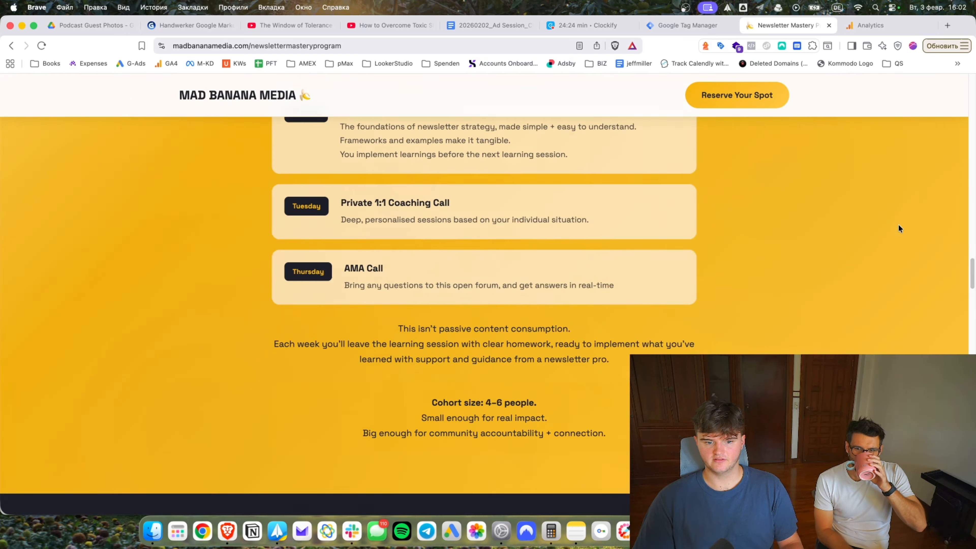
drag(971, 285, 968, 77)
Copy the web stream's Measurement ID and close the stream details.
click(874, 24)
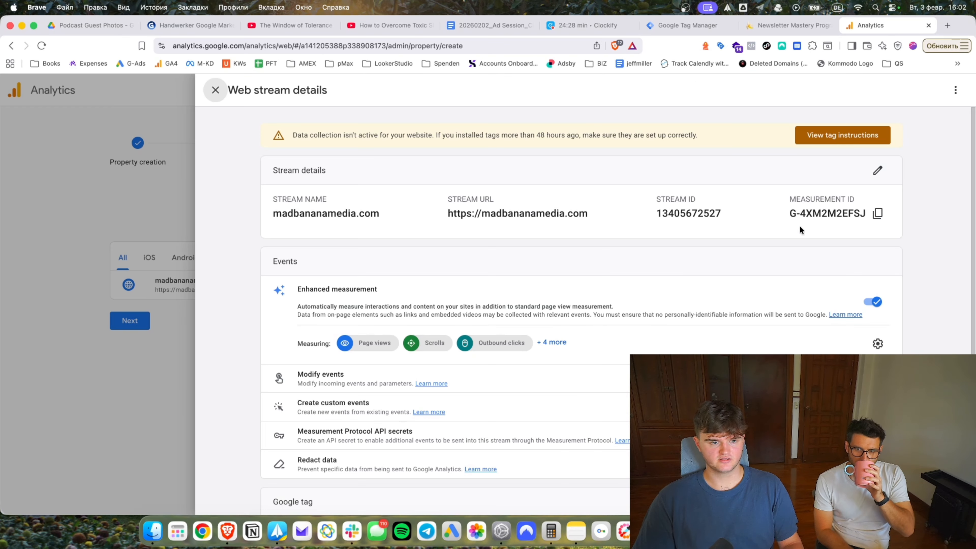
click(658, 24)
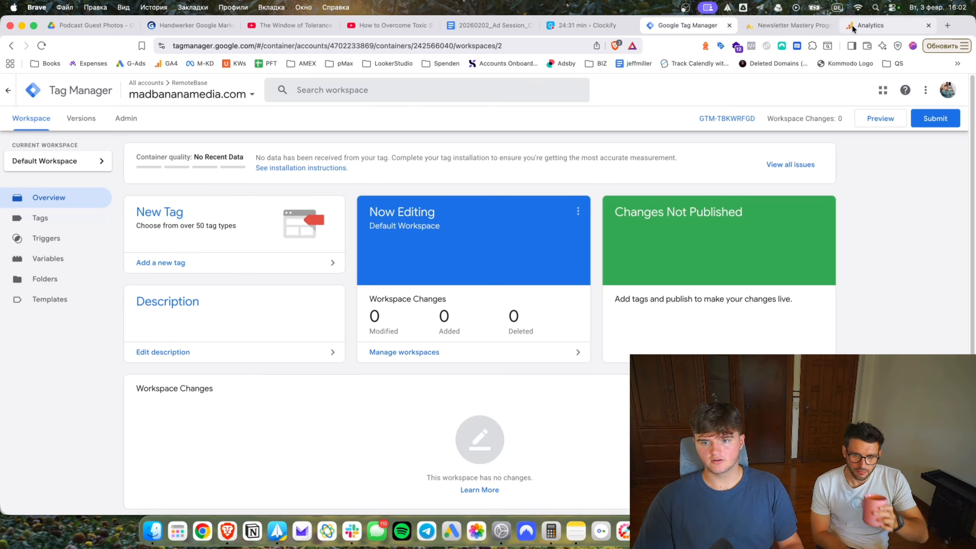
click(867, 21)
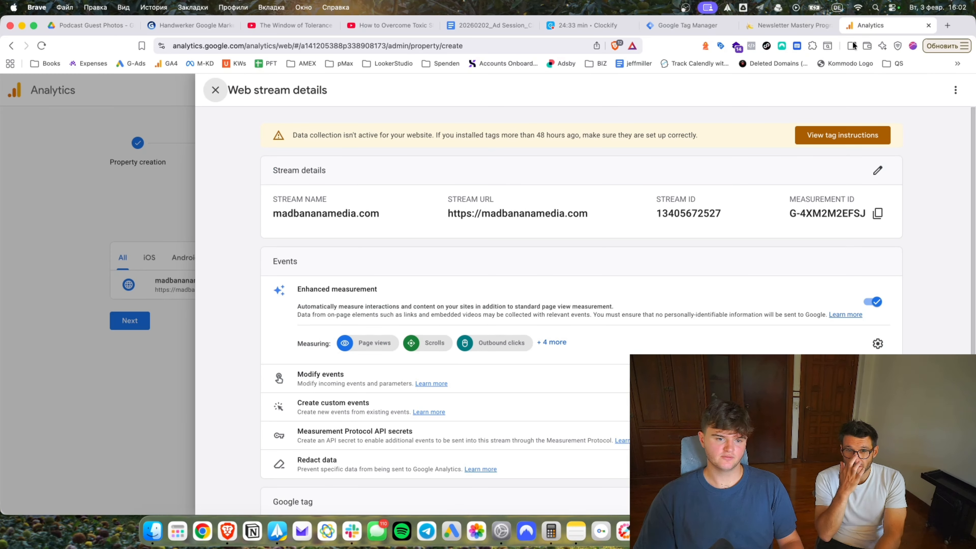
click(878, 214)
scroll(382, 308, down, 3)
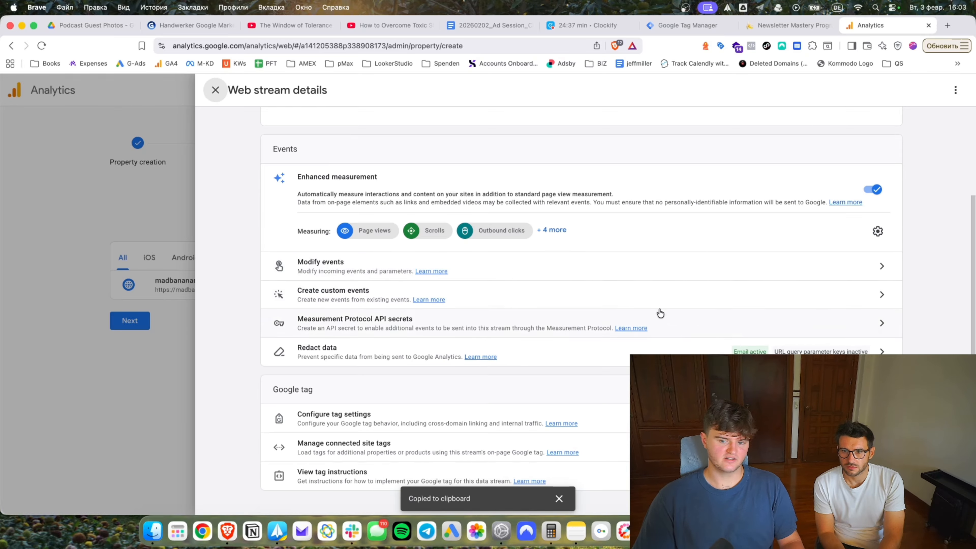
click(75, 263)
Finish property setup, land on the madbananamedia.com Home page, and select its Measurement ID.
click(129, 320)
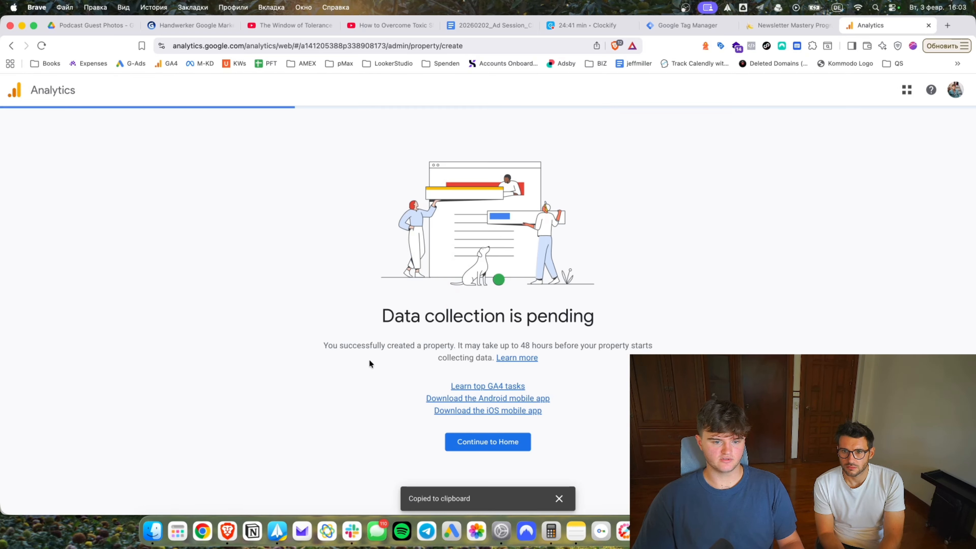
click(476, 445)
click(559, 498)
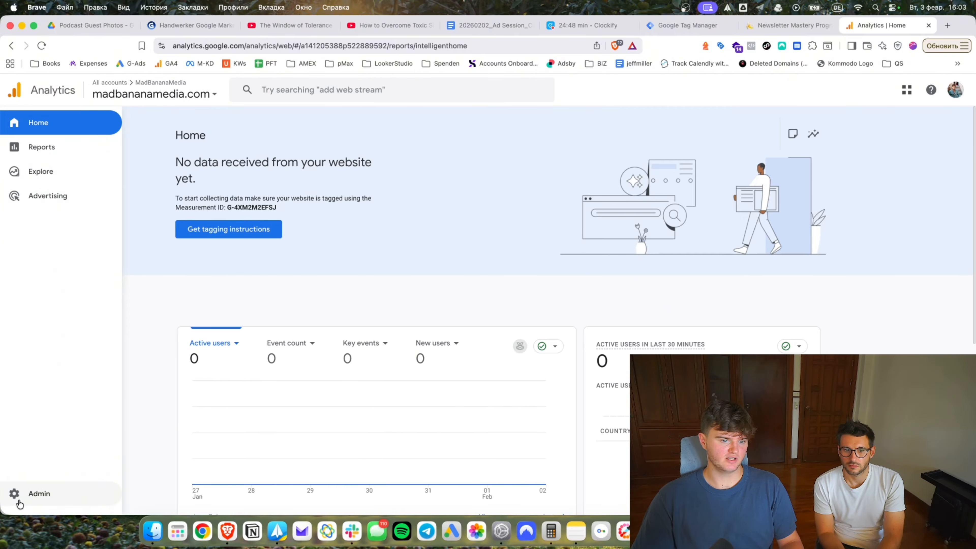
drag(228, 207, 284, 210)
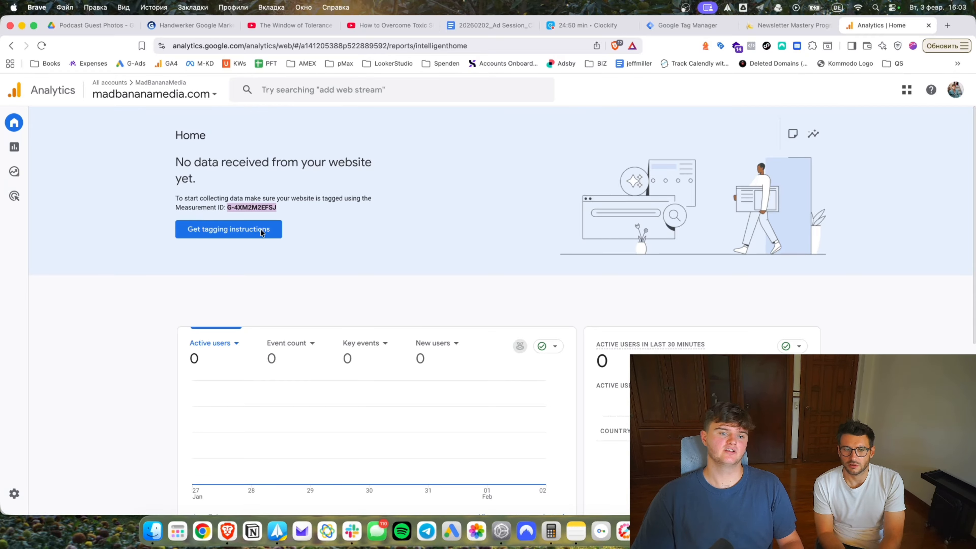
Inspect the madbananamedia.com stream from the property's Admin data streams list.
click(14, 494)
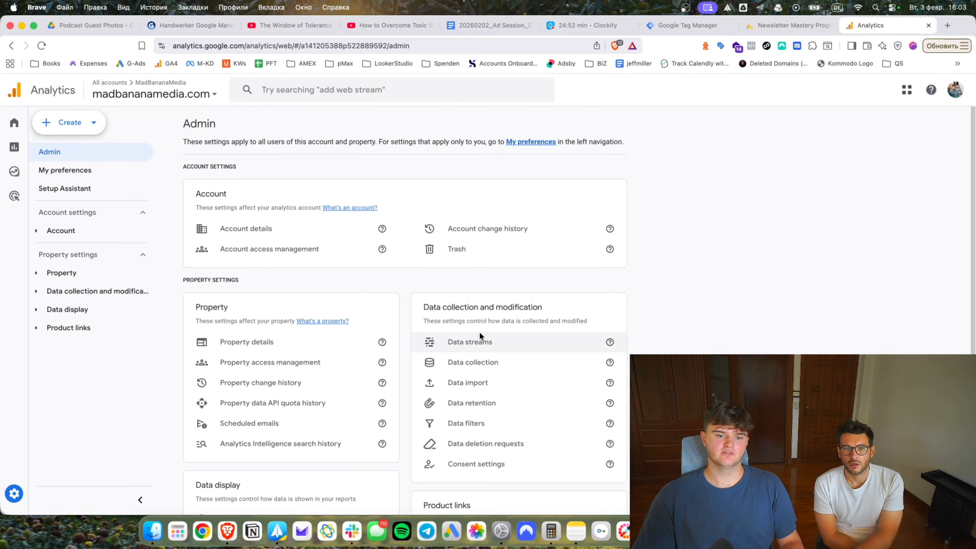
click(477, 343)
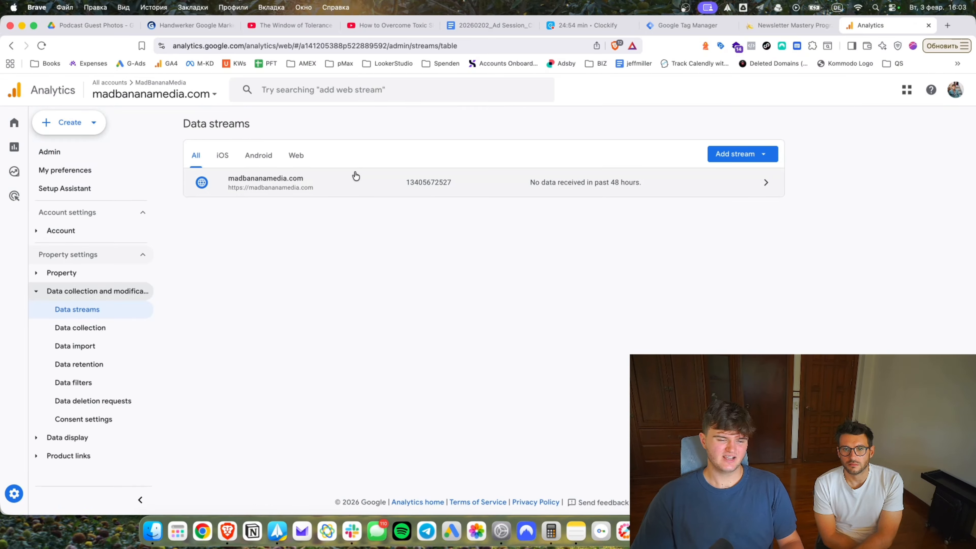
click(362, 188)
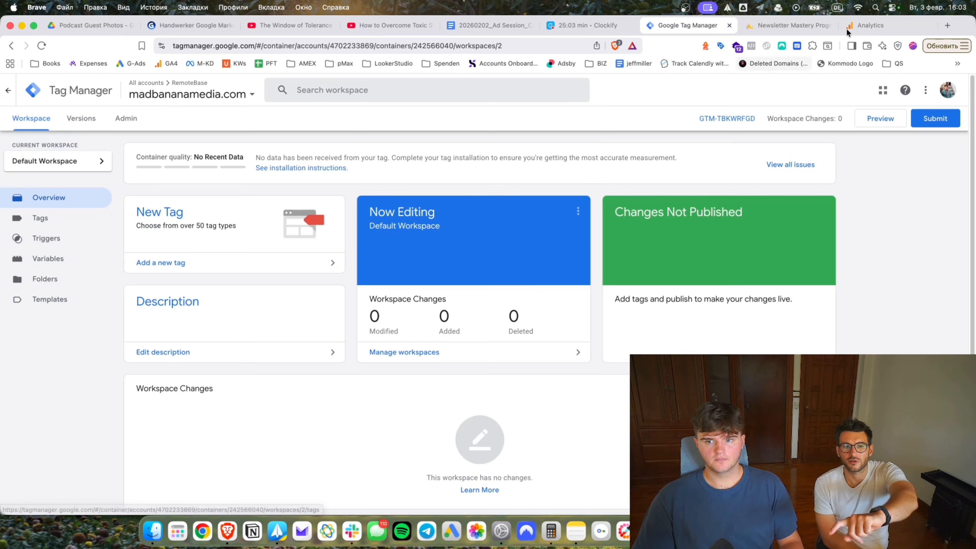
click(798, 27)
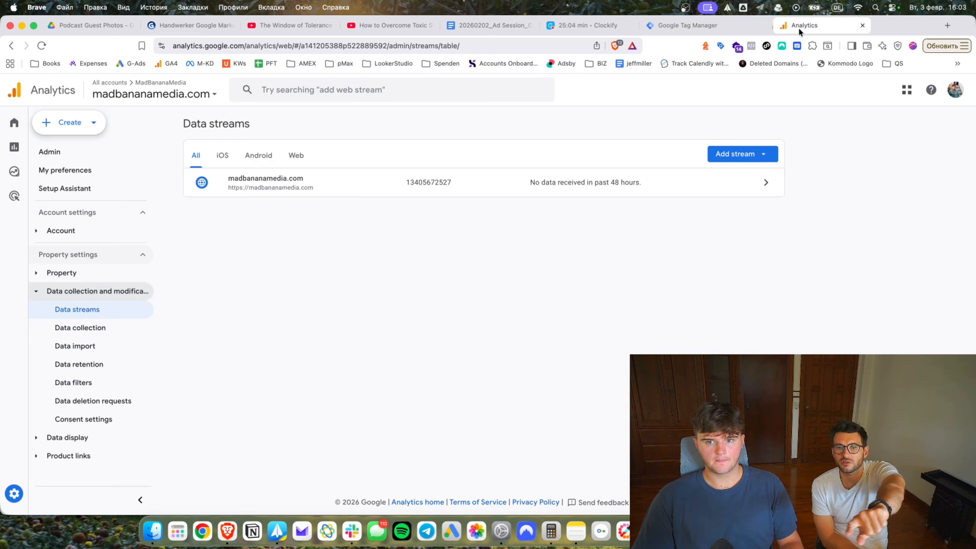
Look over the account/property picker and the Add stream options.
click(143, 96)
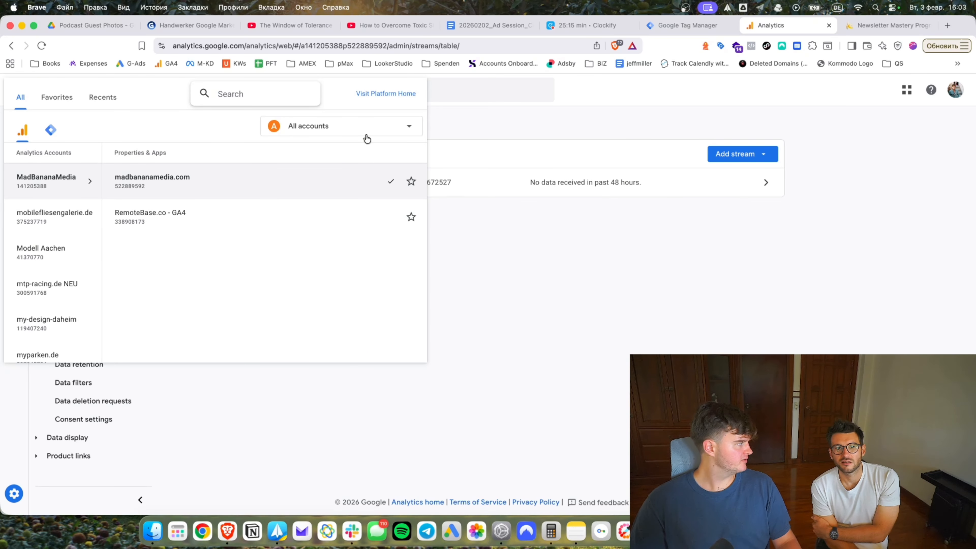
click(579, 257)
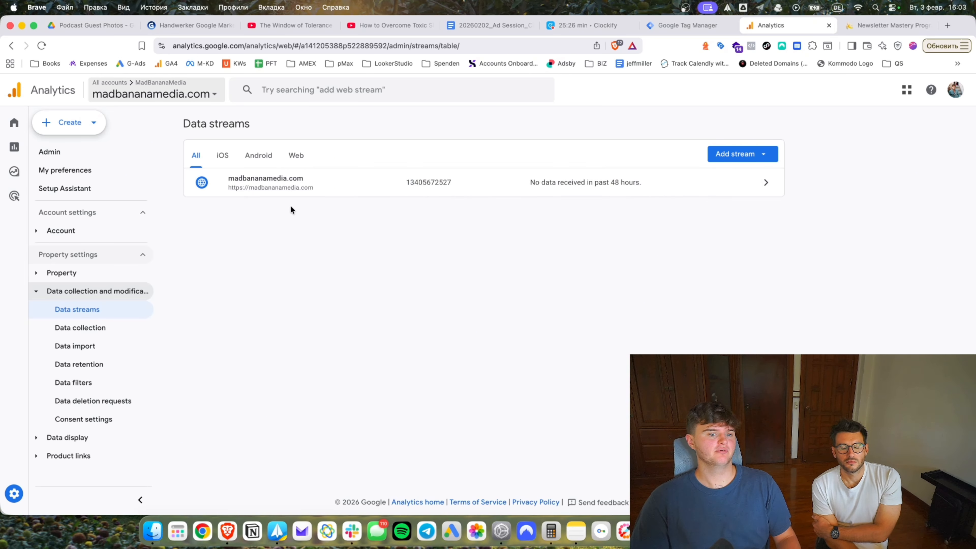
click(739, 154)
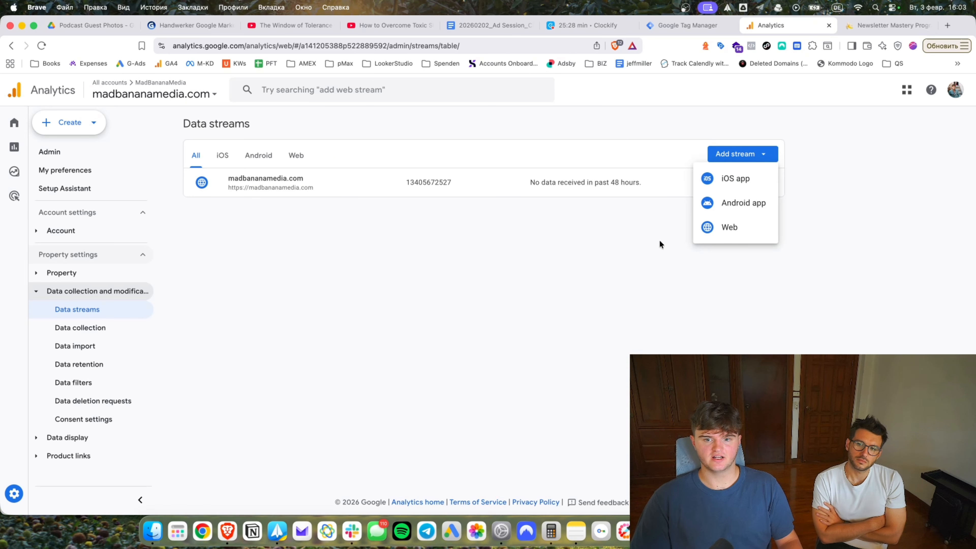
click(485, 302)
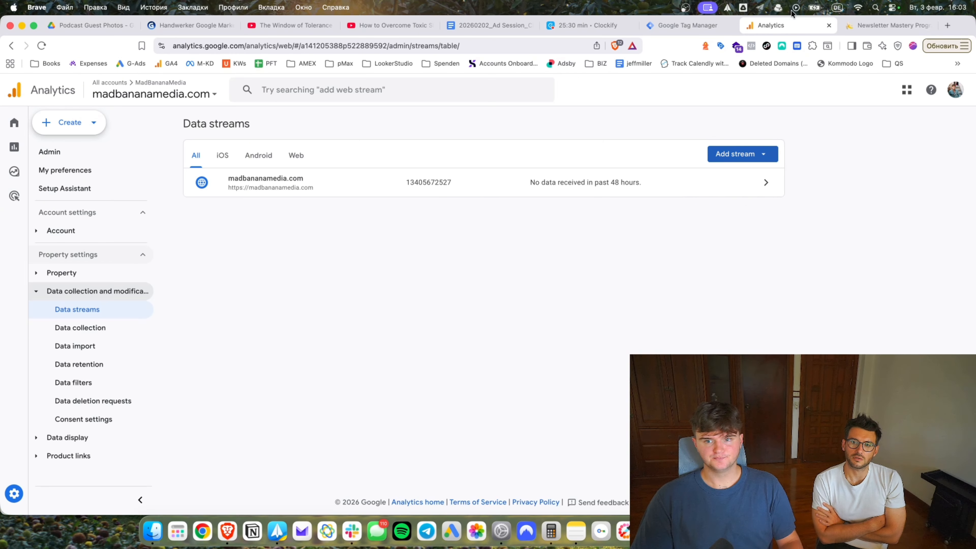
click(690, 30)
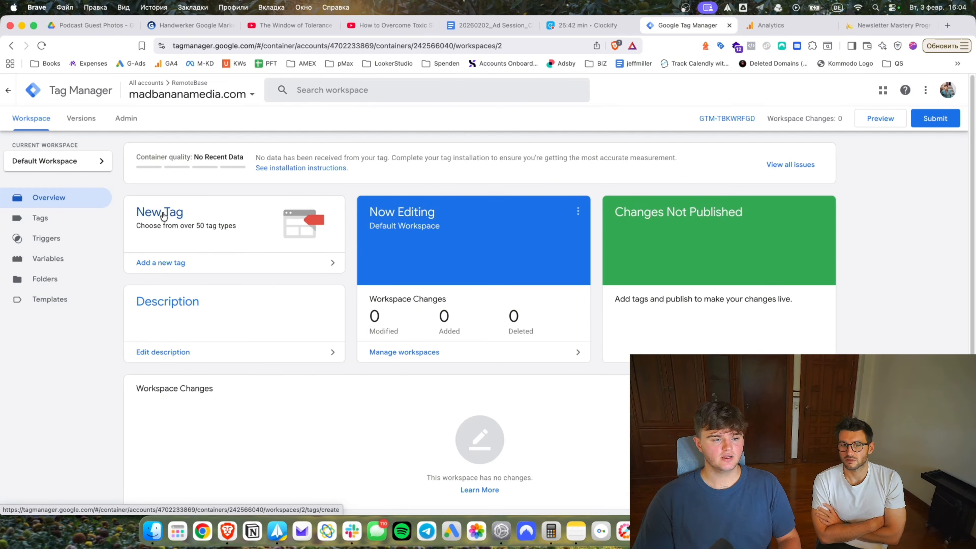
Start a new Google Tag type tag and copy the Measurement ID from Analytics.
click(163, 215)
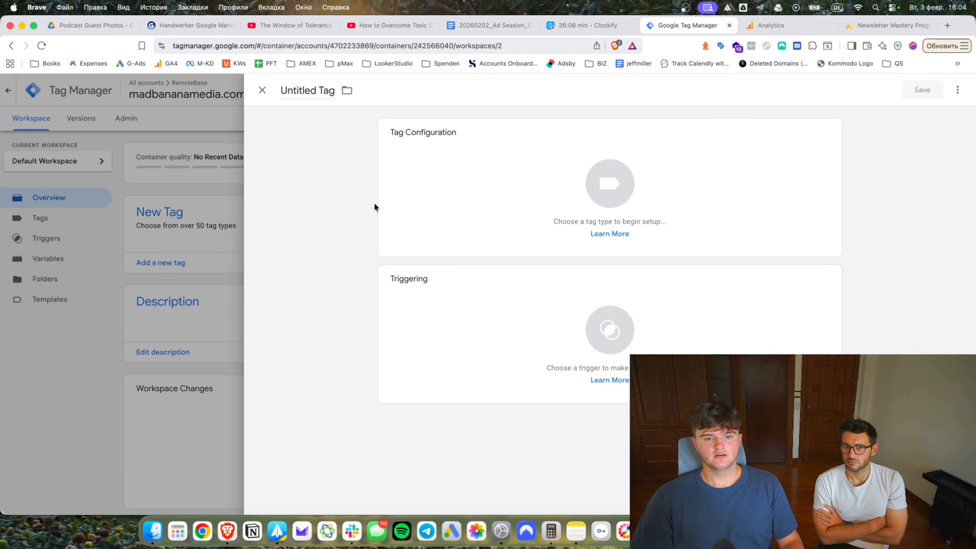
click(560, 170)
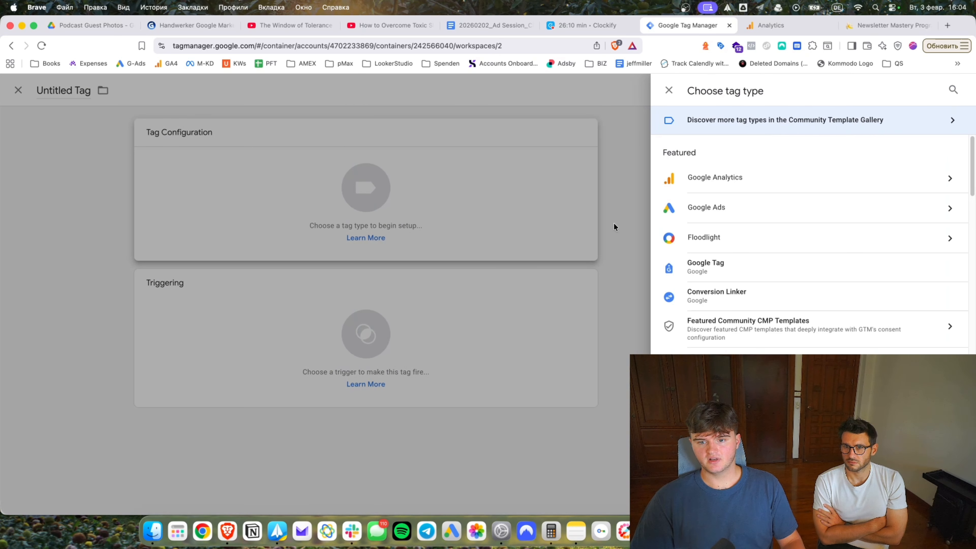
click(707, 177)
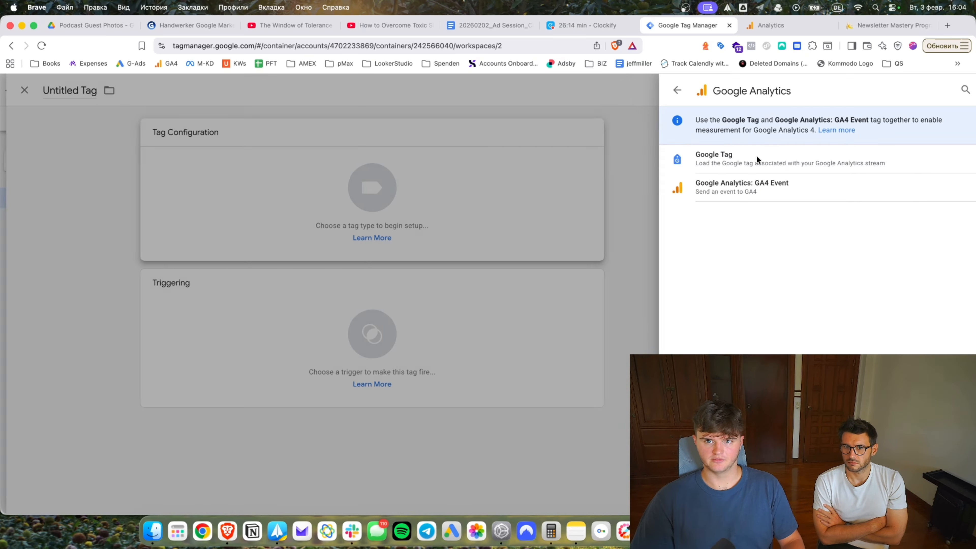
click(778, 25)
click(764, 182)
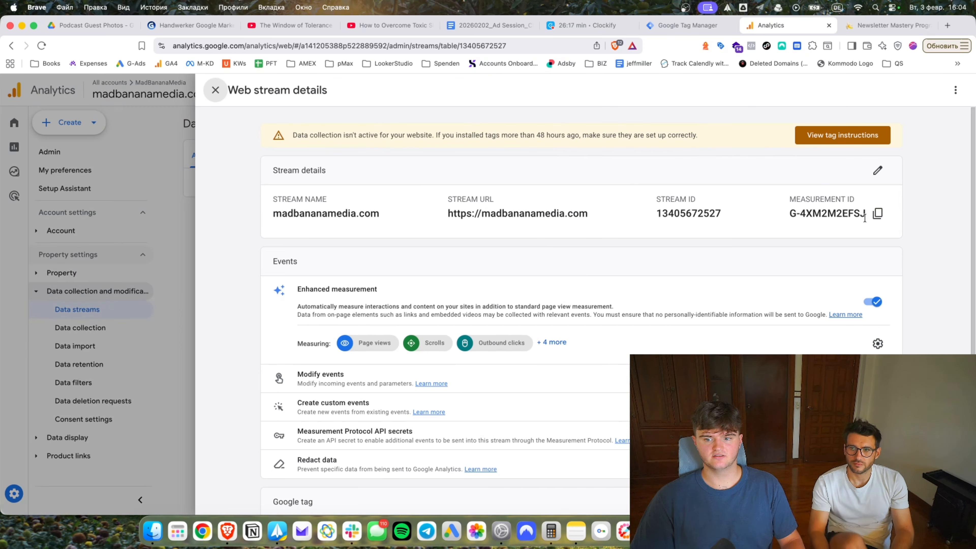
click(944, 213)
click(686, 25)
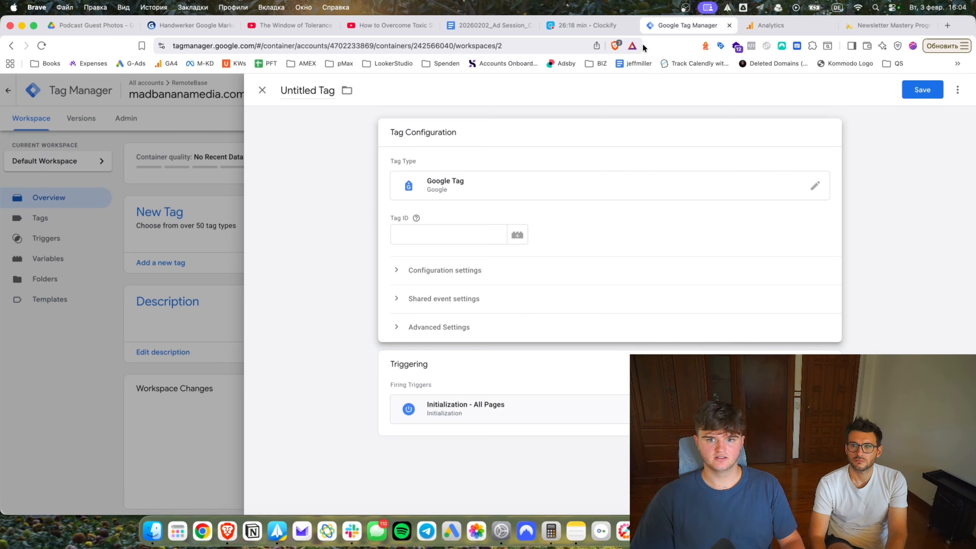
Paste then undo the Measurement ID in Tag ID, and bring up the variable picker instead.
click(428, 235)
key(super+v)
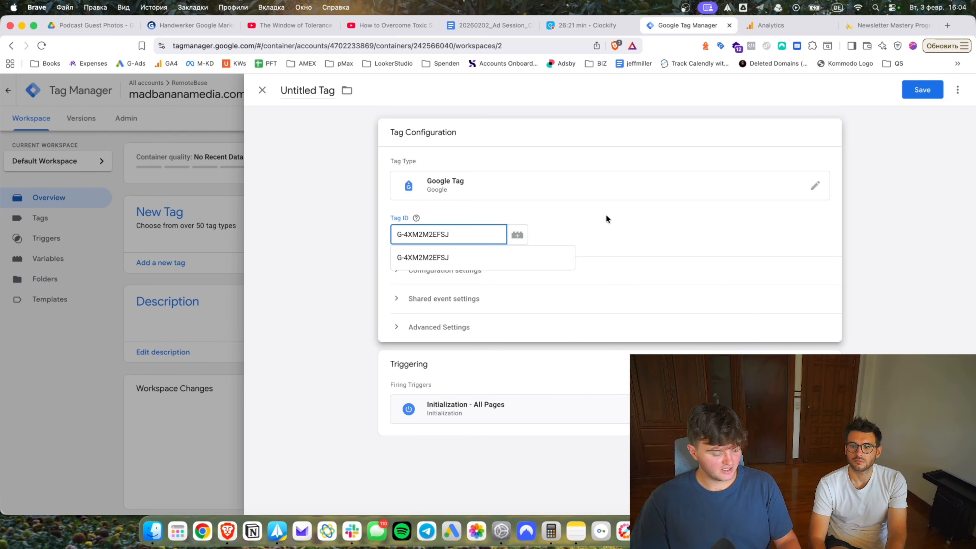
key(super+z)
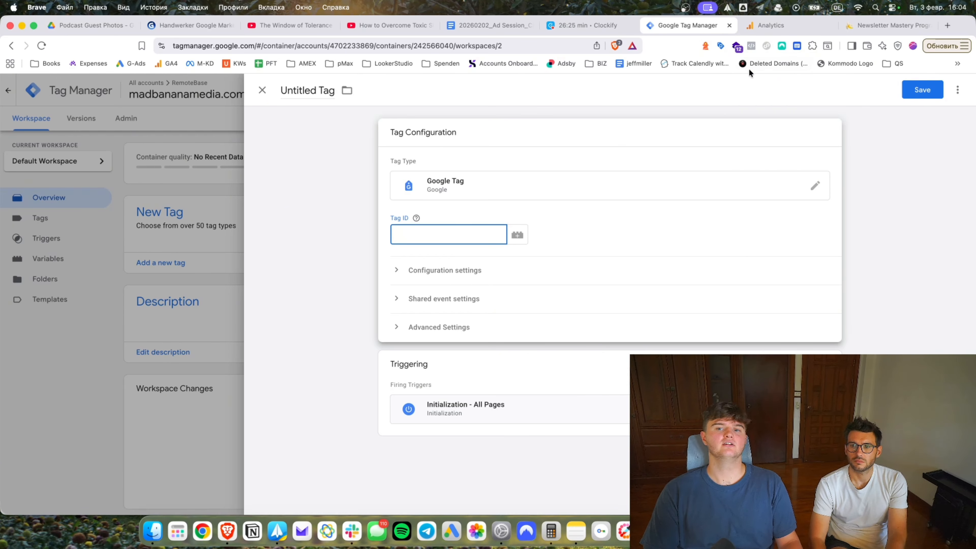
click(772, 23)
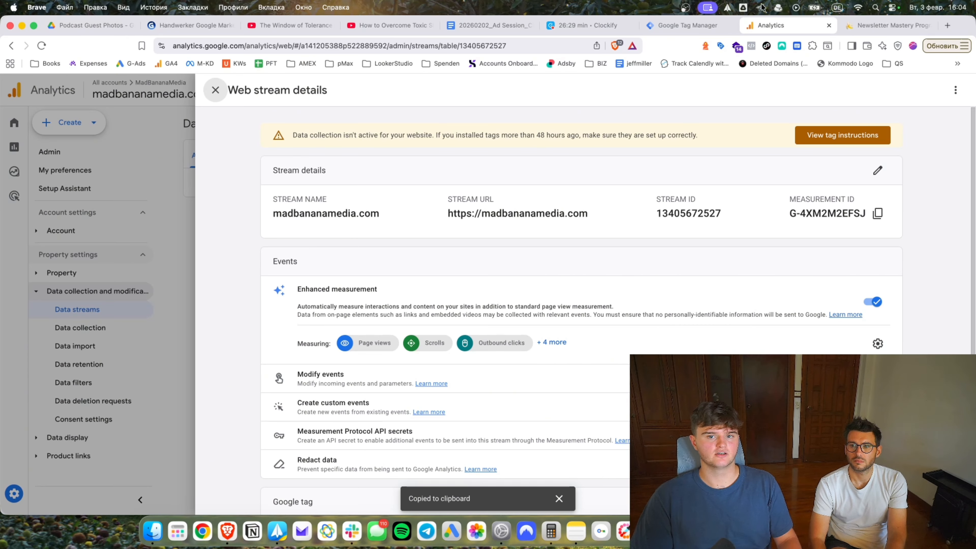
click(689, 21)
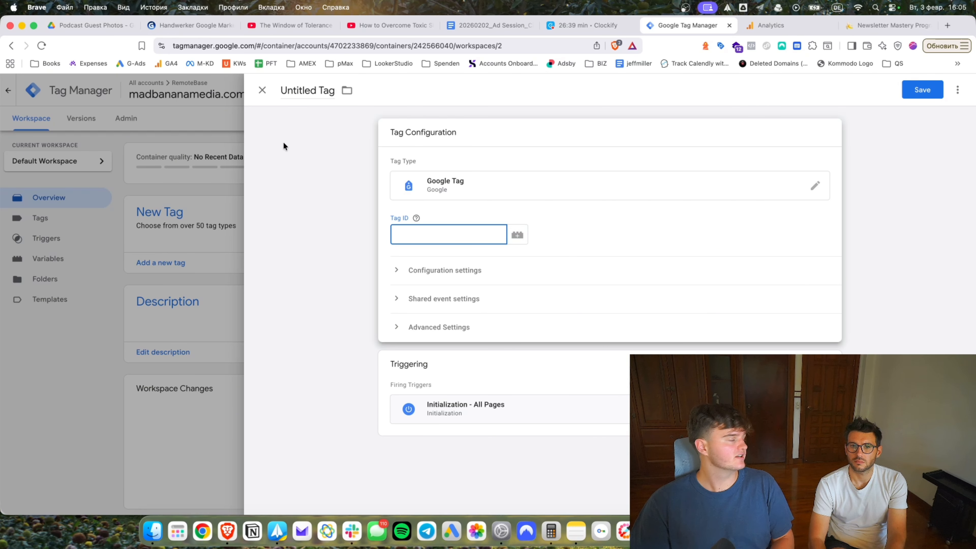
click(518, 235)
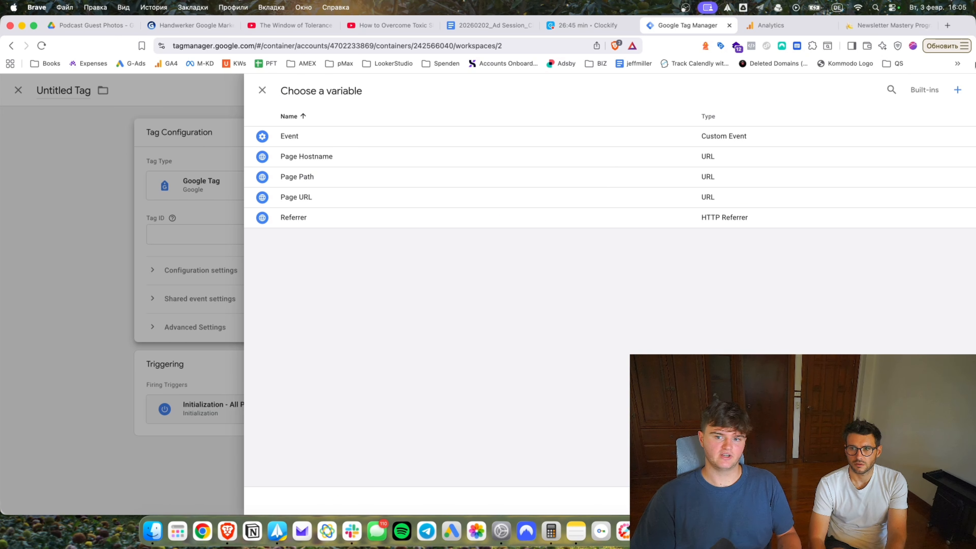
Create a Constant variable with value G-4XM2M2EFSJ for the Google Tag's Tag ID.
click(956, 92)
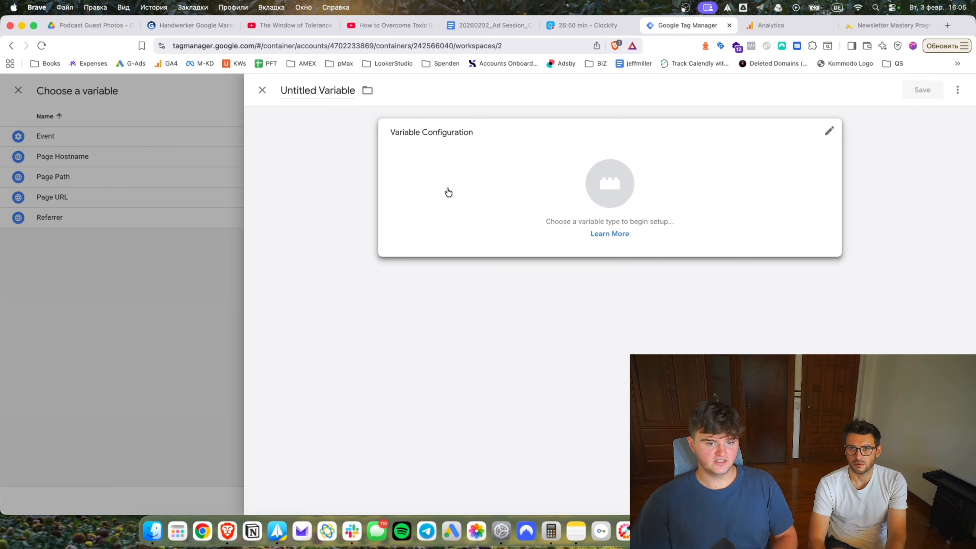
click(493, 181)
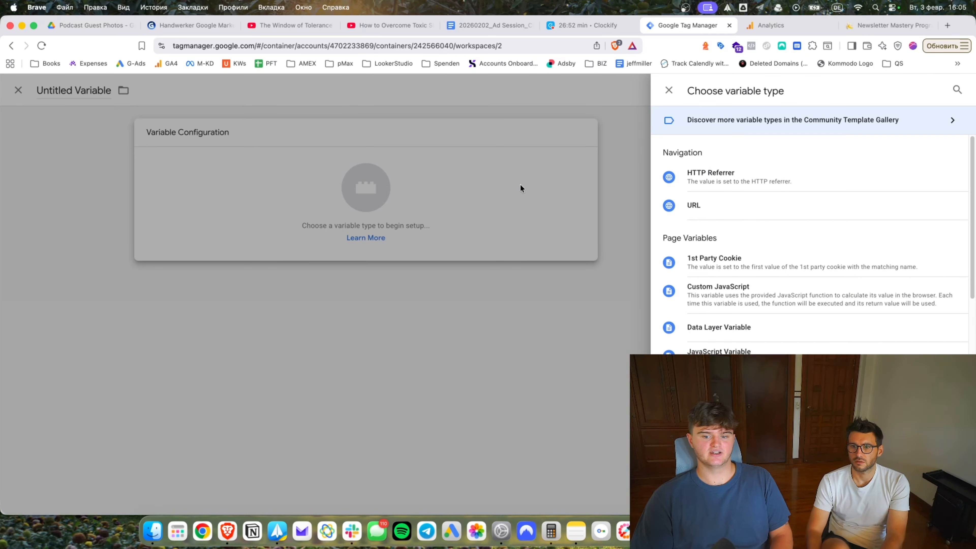
click(957, 91)
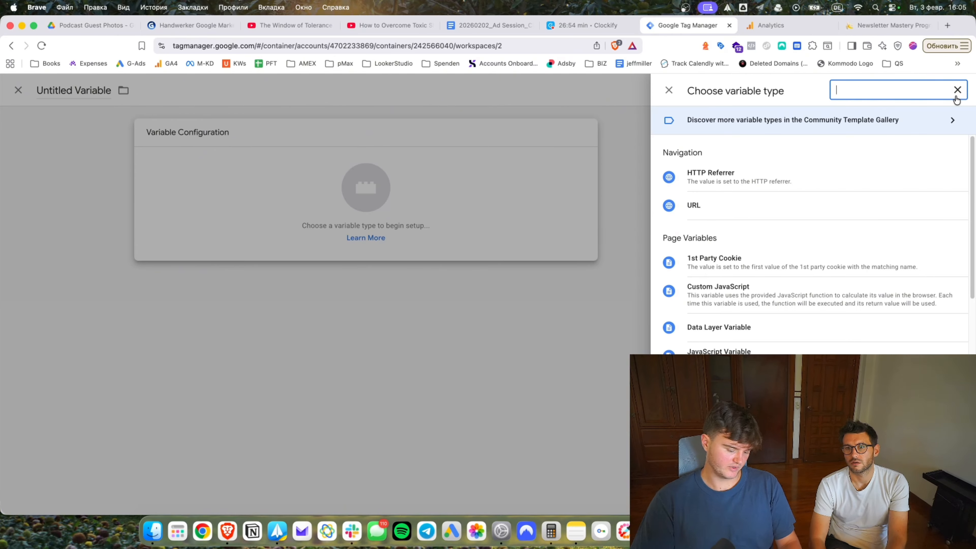
text(consta)
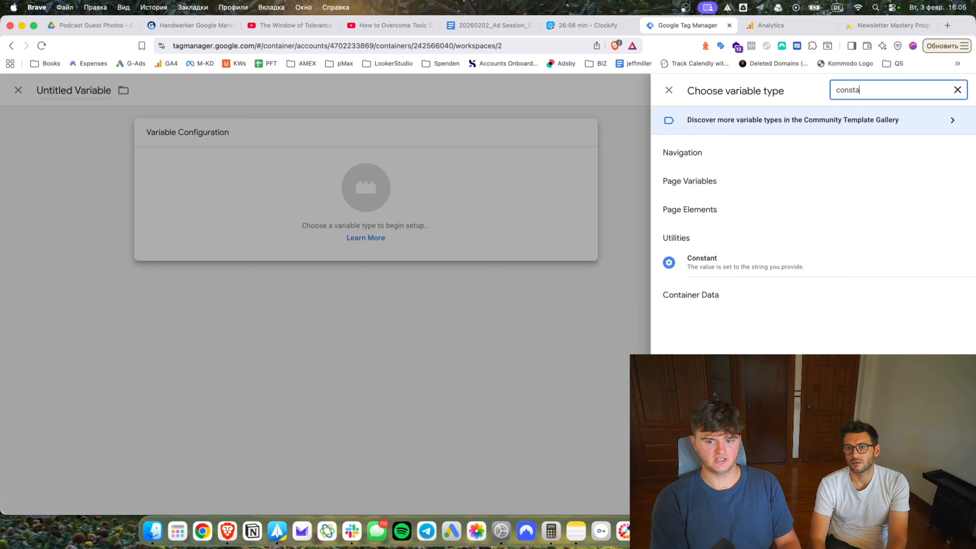
click(719, 263)
text(G-4XM2M2EFSJ)
click(922, 90)
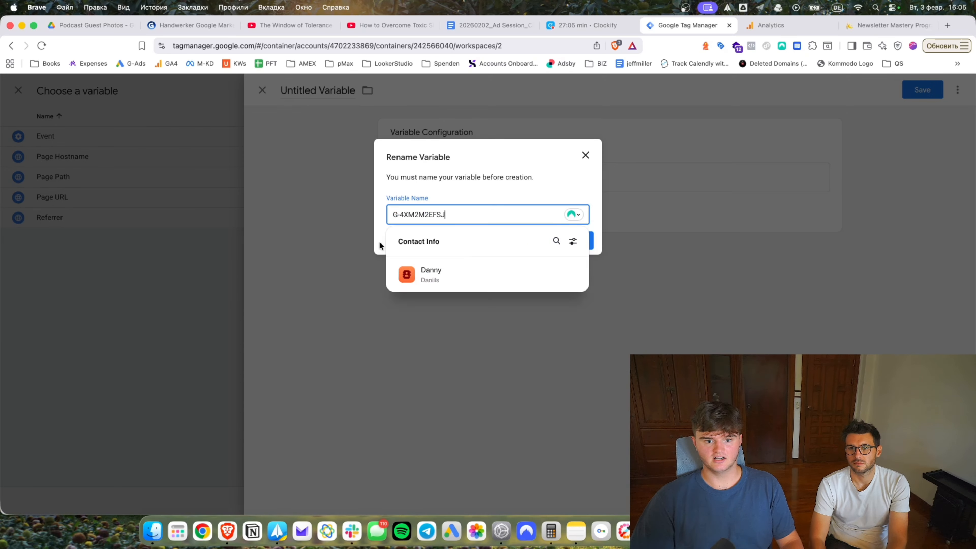
click(572, 240)
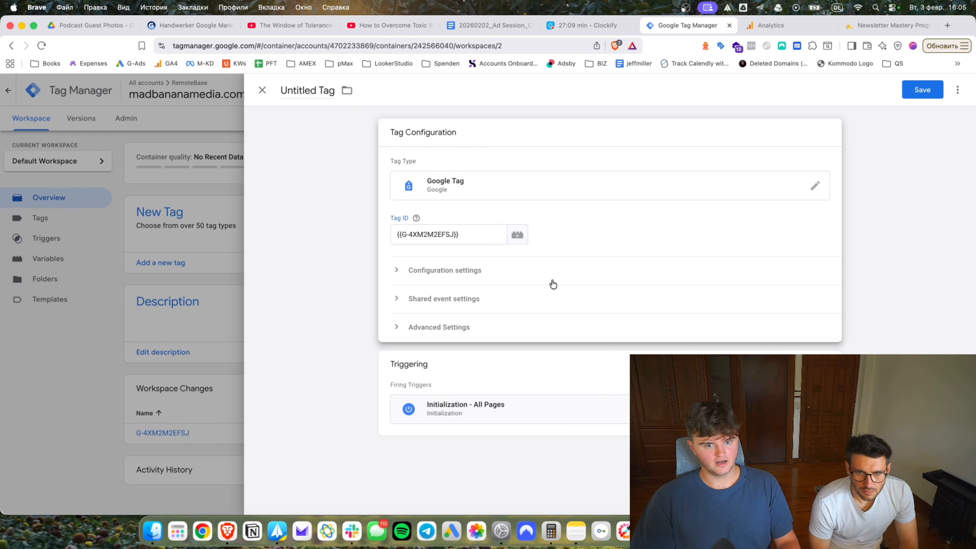
Clear the Tag ID and reinsert the G-4XM2M2EFSJ constant variable.
click(497, 233)
key(super+a)
key(BackSpace)
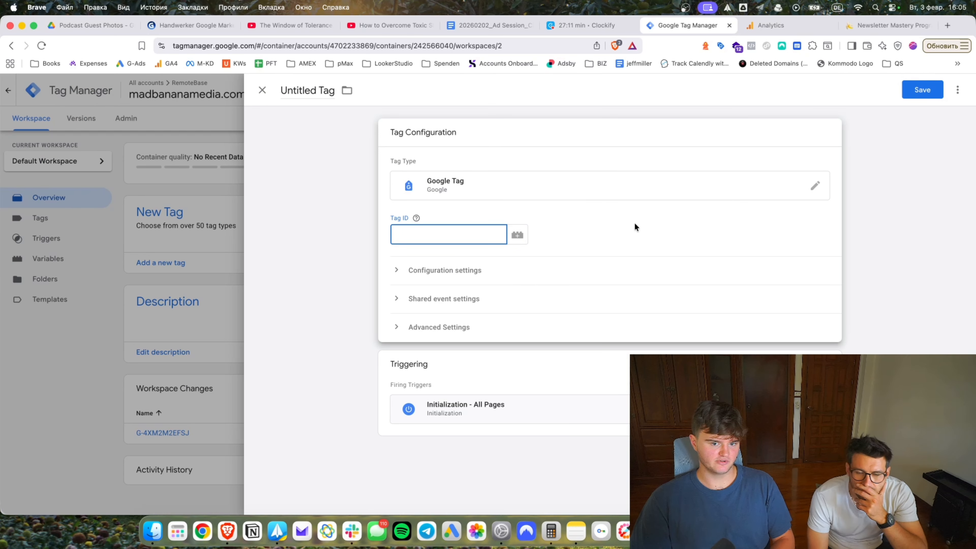
click(634, 224)
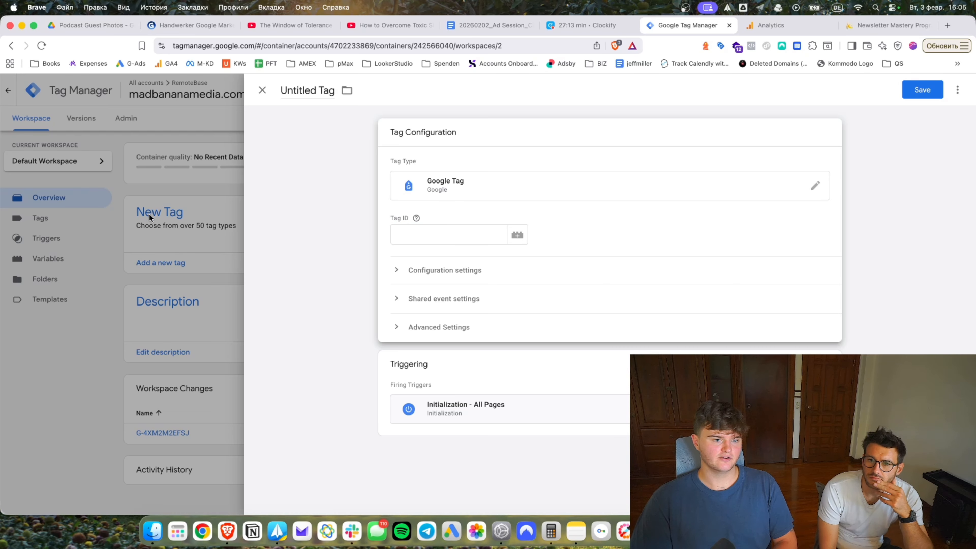
click(765, 26)
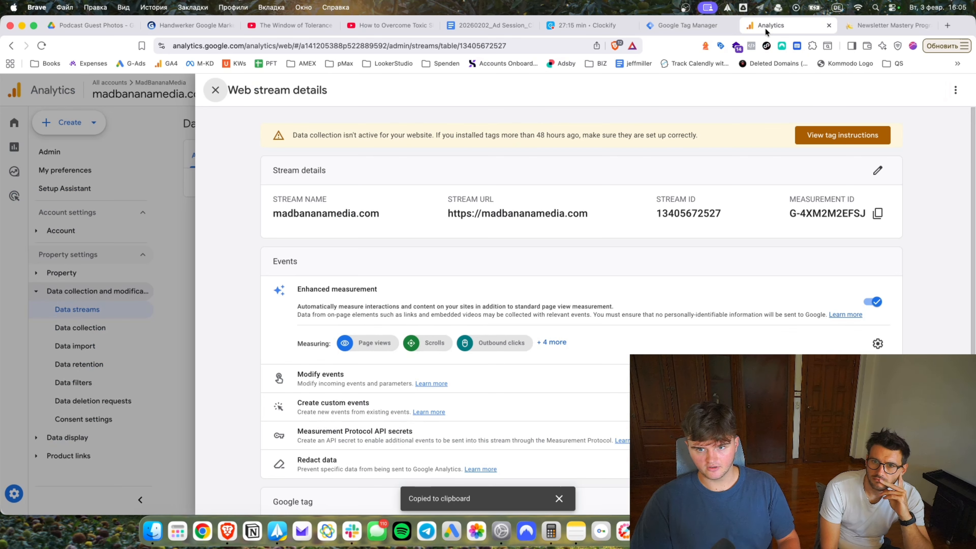
click(686, 25)
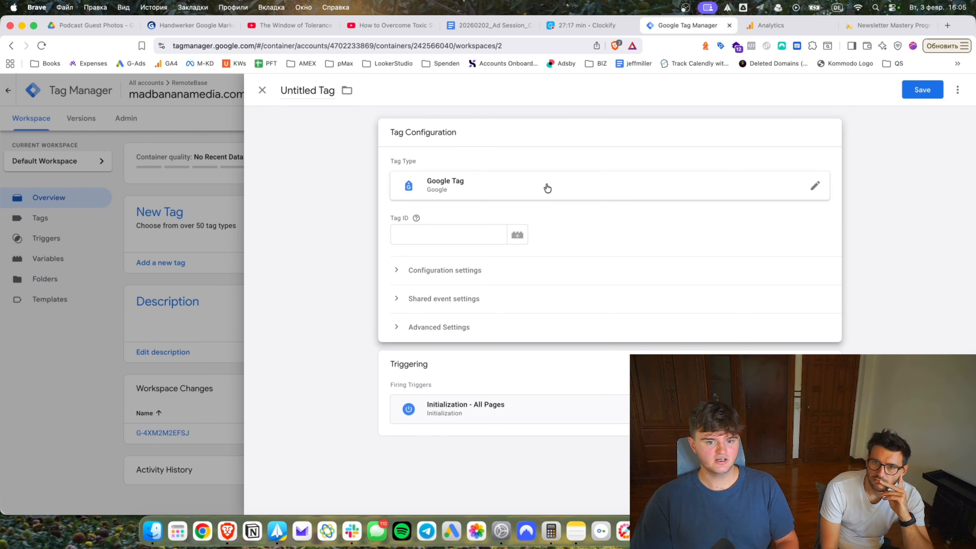
click(517, 235)
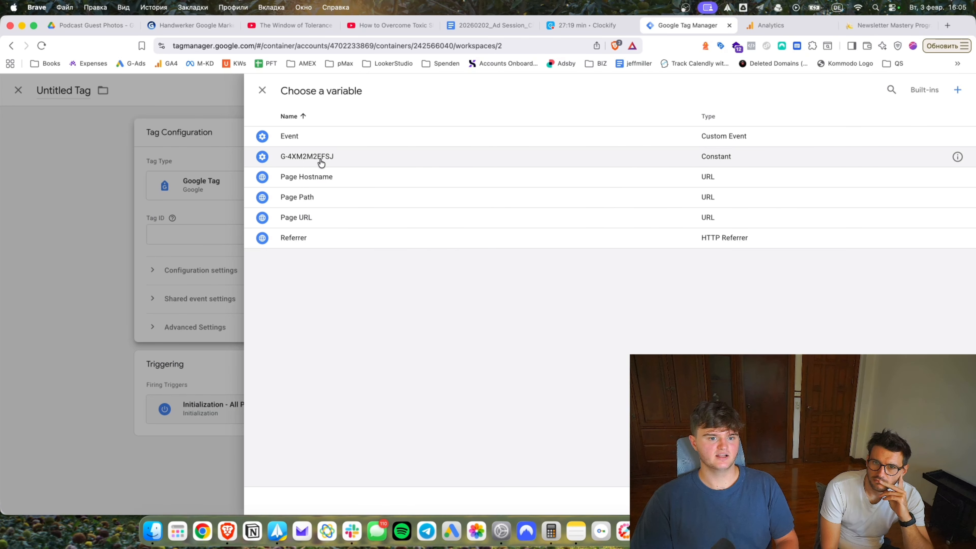
click(323, 161)
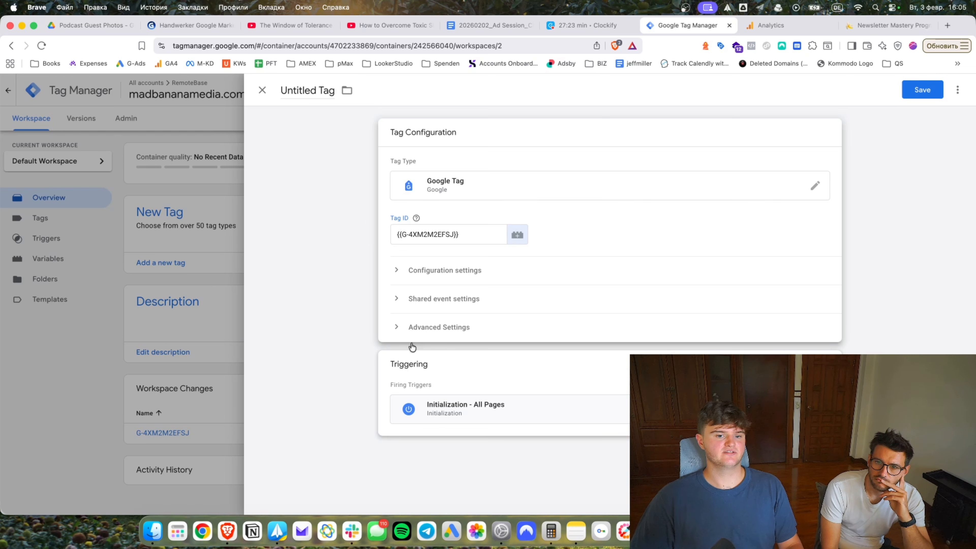
Save the Google Tag with the name 'GA4 - PageView'.
click(918, 92)
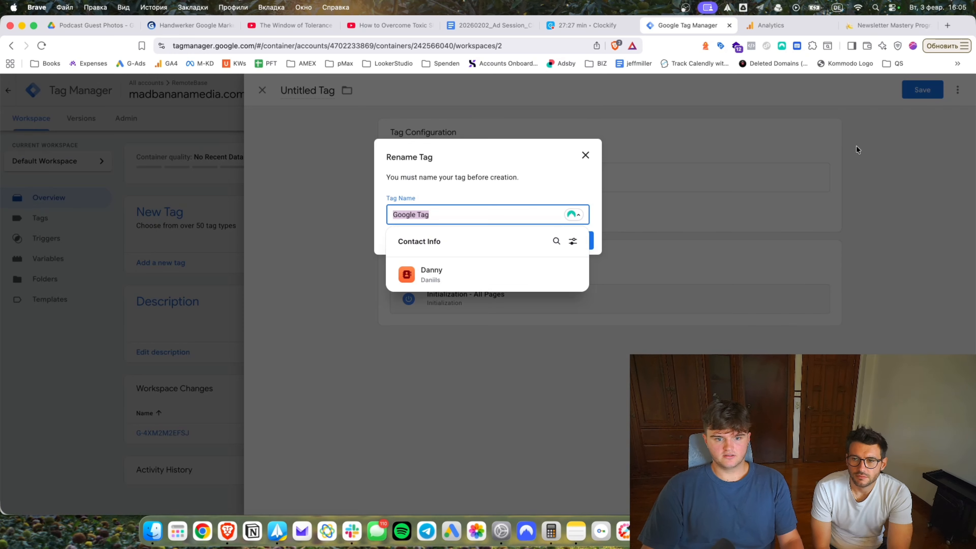
text(GA4 - PageView)
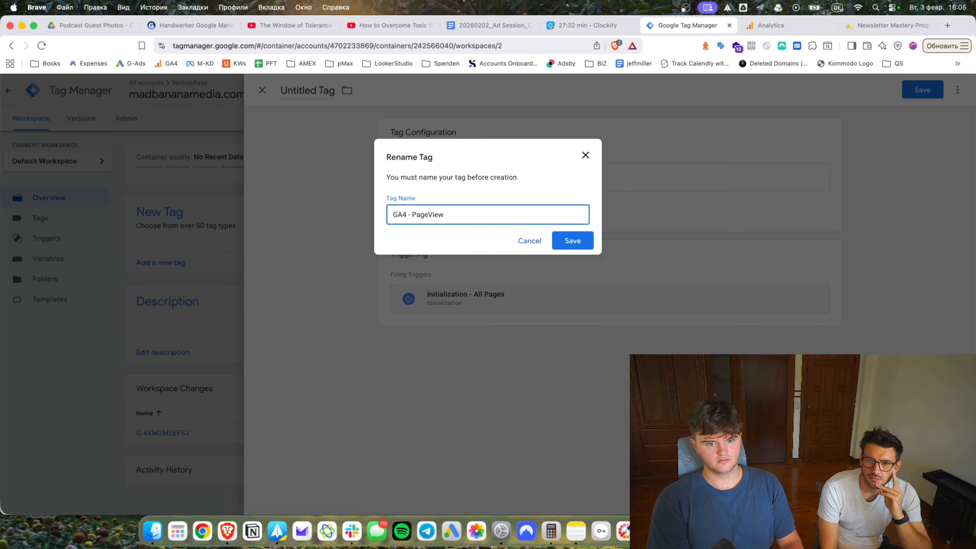
click(573, 238)
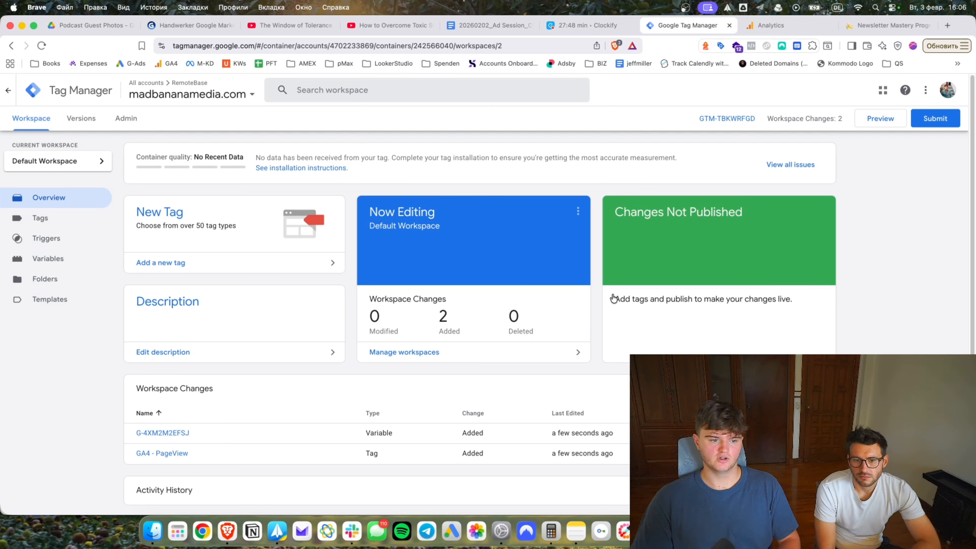
Switch to the Mad Banana Media Newsletter Mastery landing page tab.
click(890, 30)
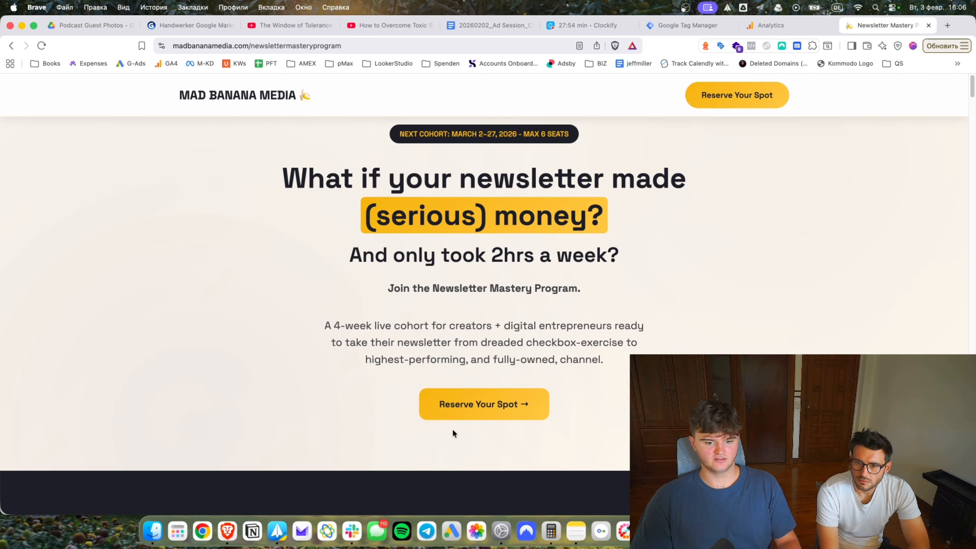
Jump to Founding Cohort Pricing and open the £999 Reserve Your Spot checkout.
click(486, 408)
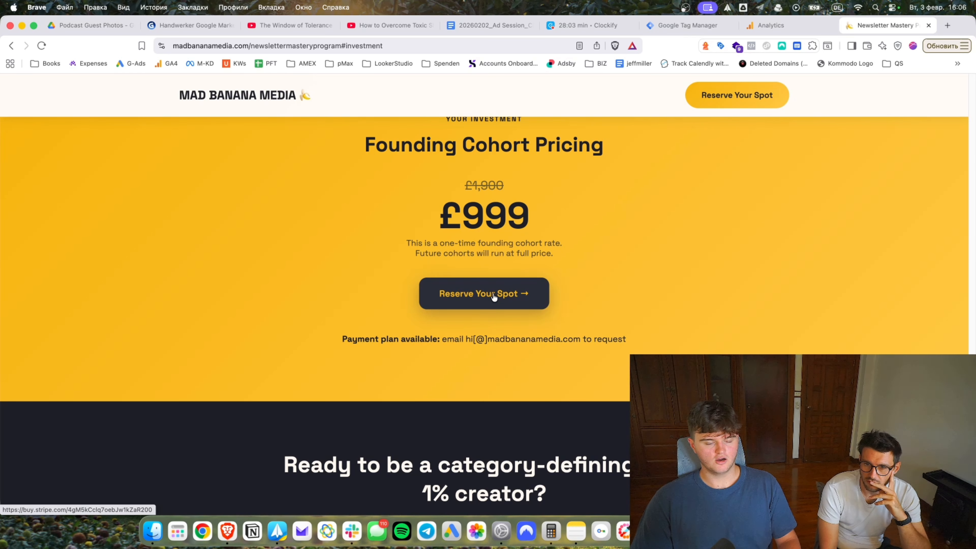
click(486, 298)
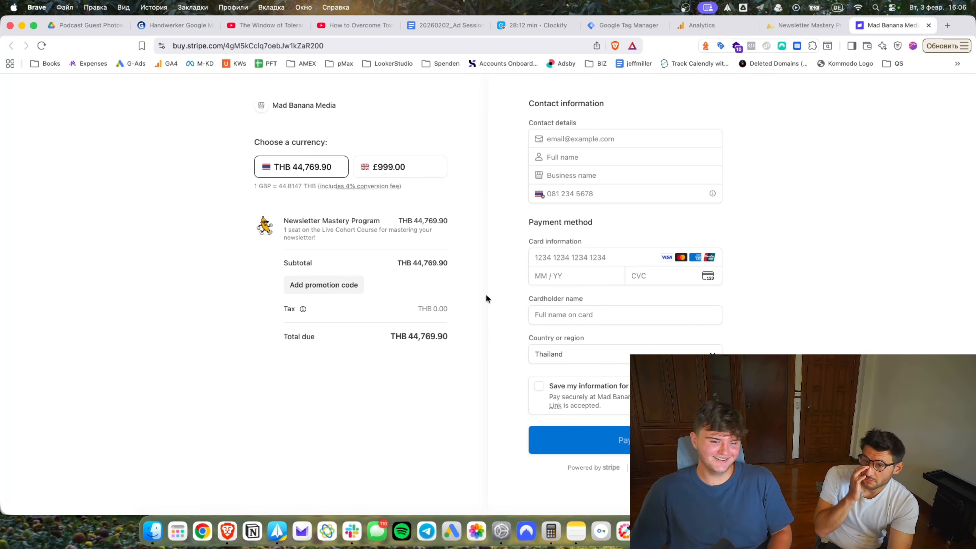
Switch the checkout total to £999.00, then select #investment in the pricing page's address.
click(434, 166)
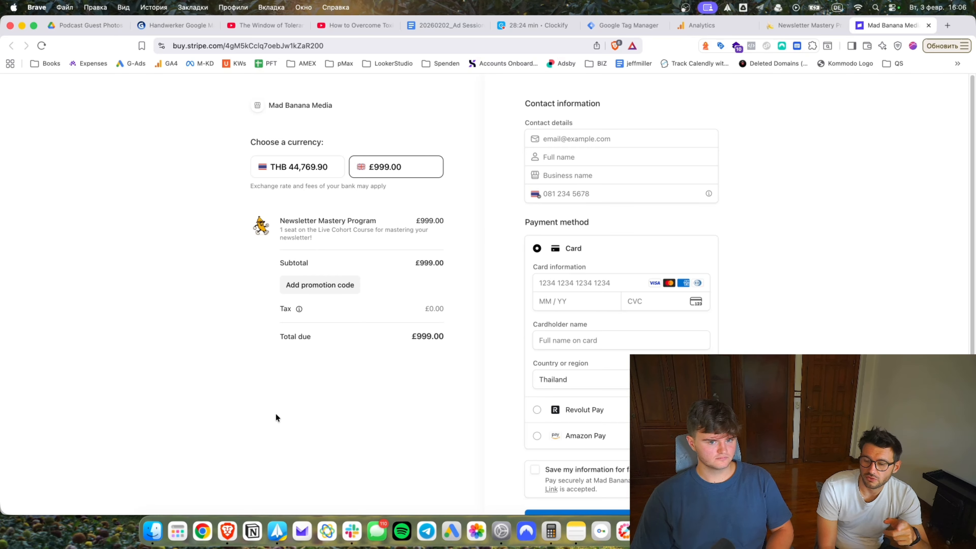
scroll(277, 415, down, 3)
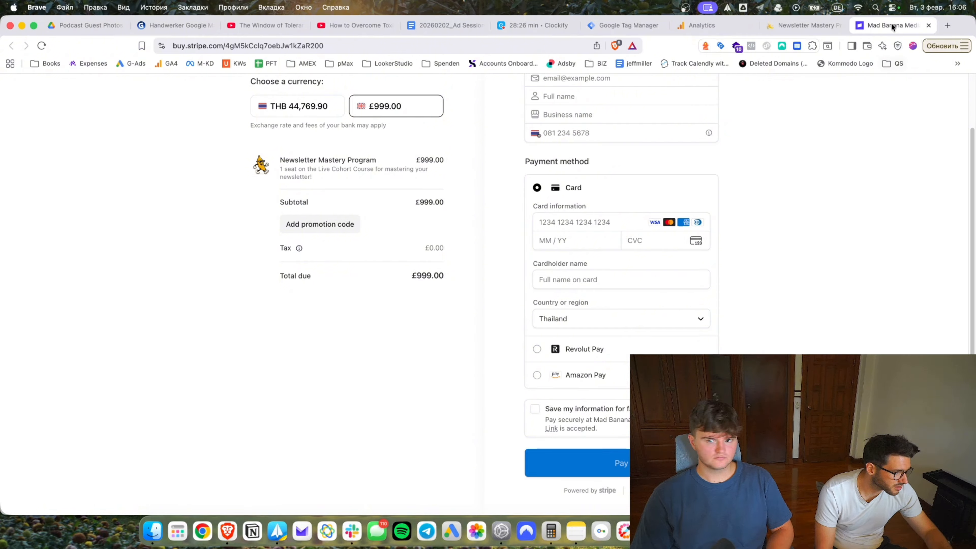
click(799, 26)
drag(407, 46, 364, 45)
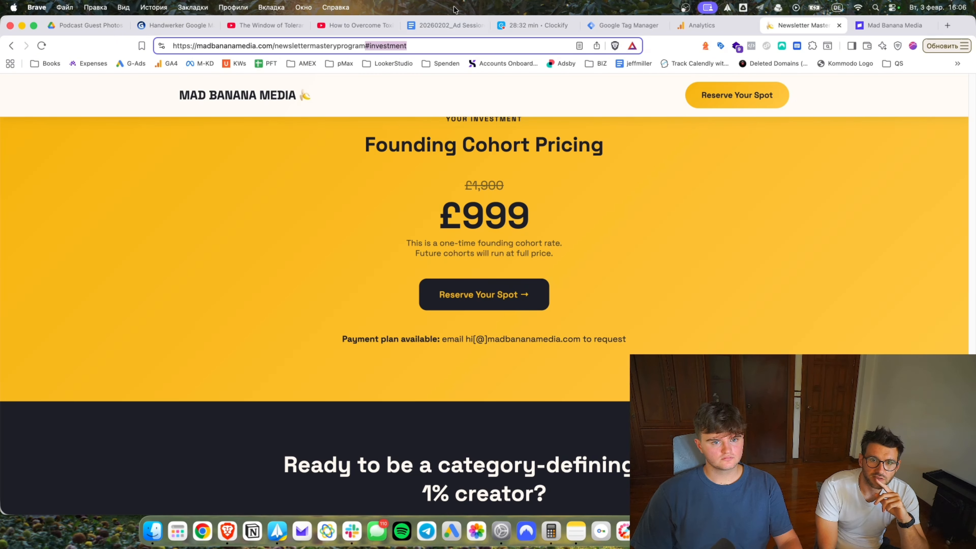
Open the site's /nmp-thankyou page in a new tab placed before the checkout tab.
key(super+a)
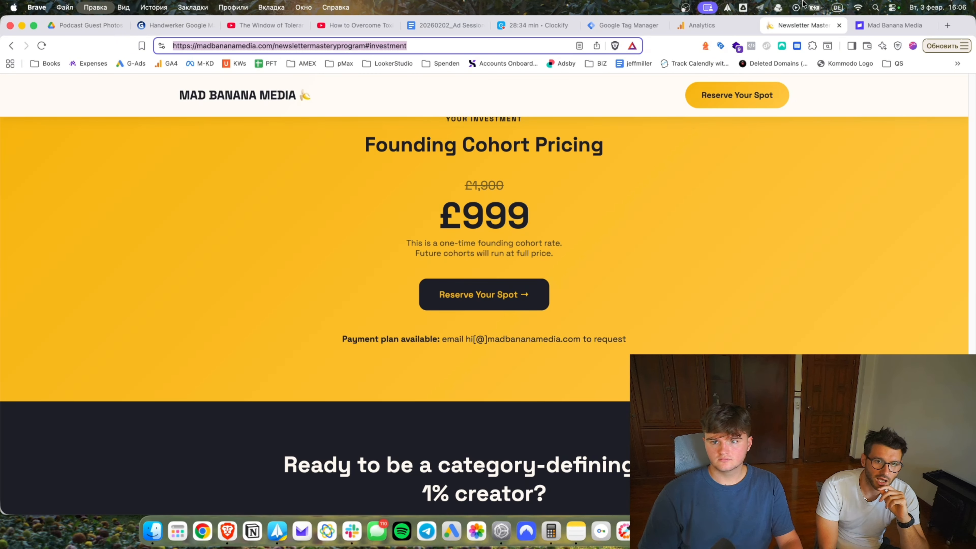
key(super+t)
text(https://madbananamedia.com)
text(/nmp)
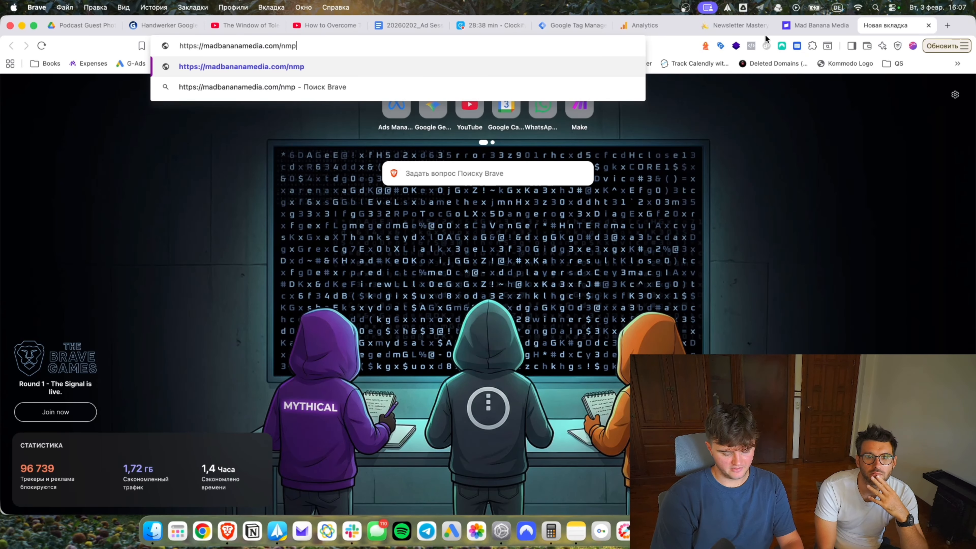
text(-thankyou)
key(Return)
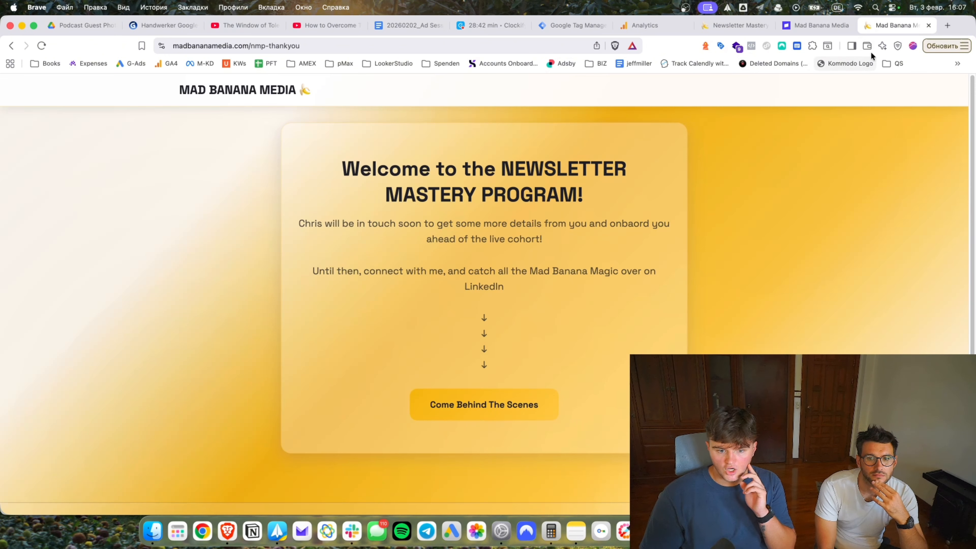
drag(877, 29, 794, 34)
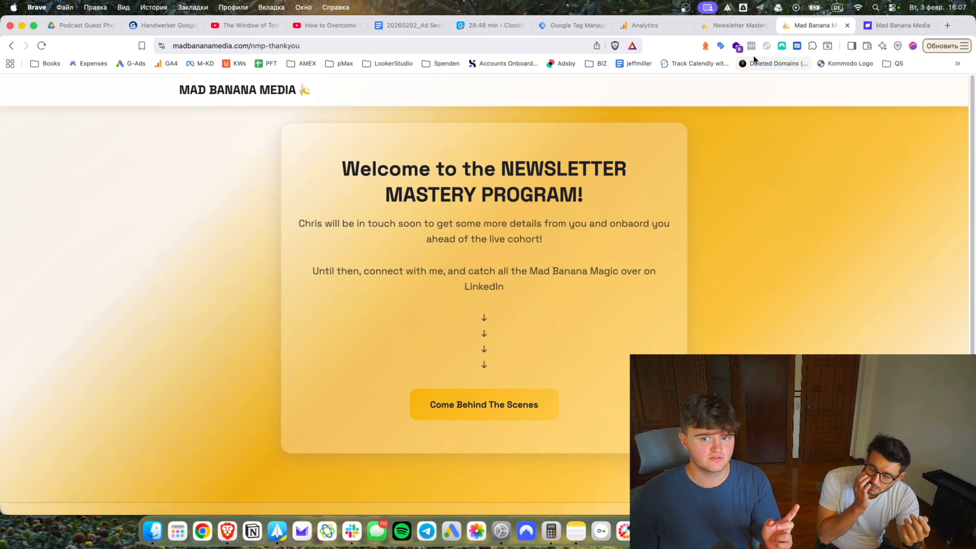
Test that the hero and header Reserve Your Spot links scroll to the £999 pricing.
click(707, 27)
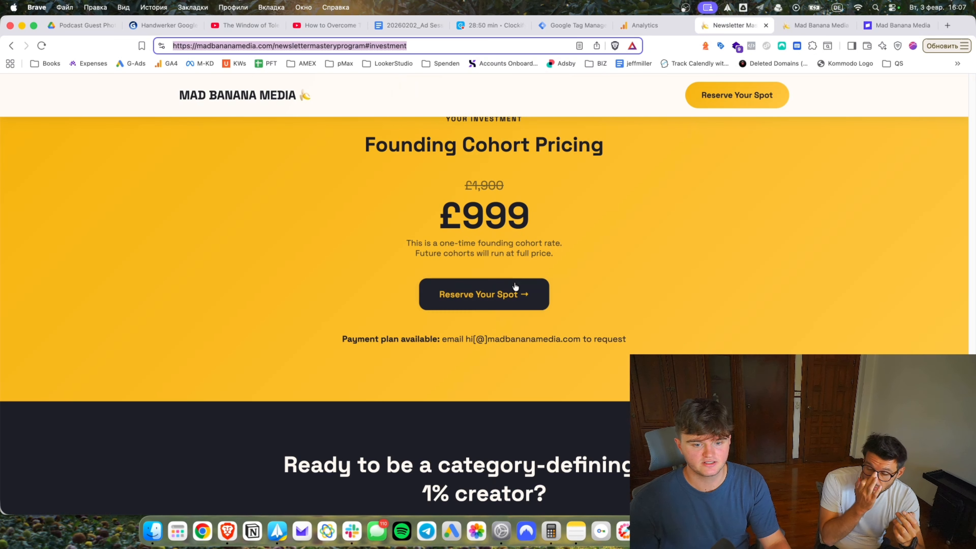
scroll(565, 225, up, 20)
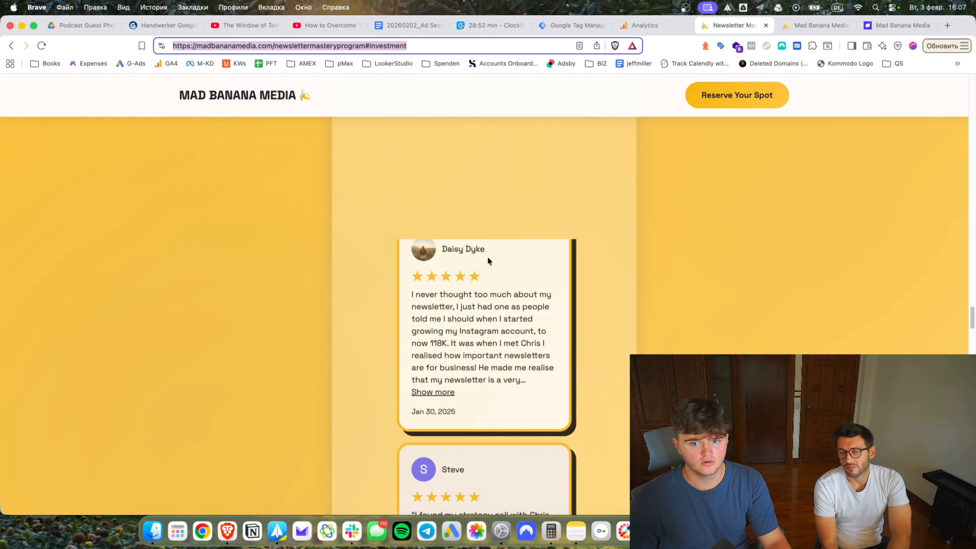
scroll(537, 278, up, 20)
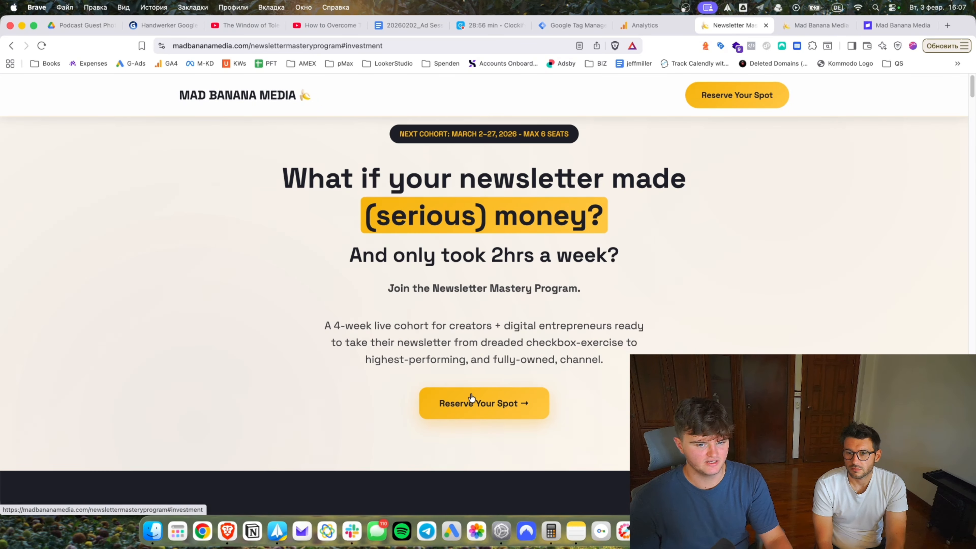
click(472, 396)
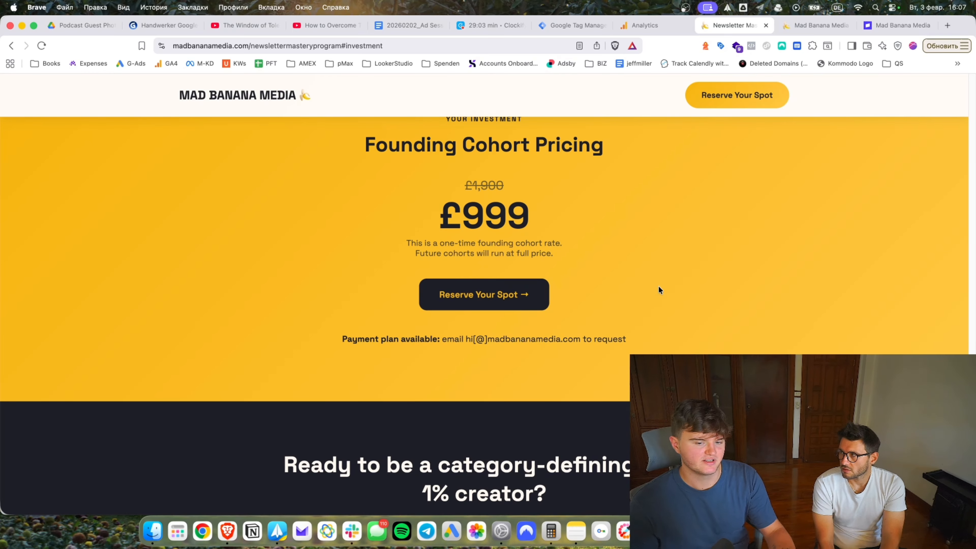
scroll(614, 273, up, 1)
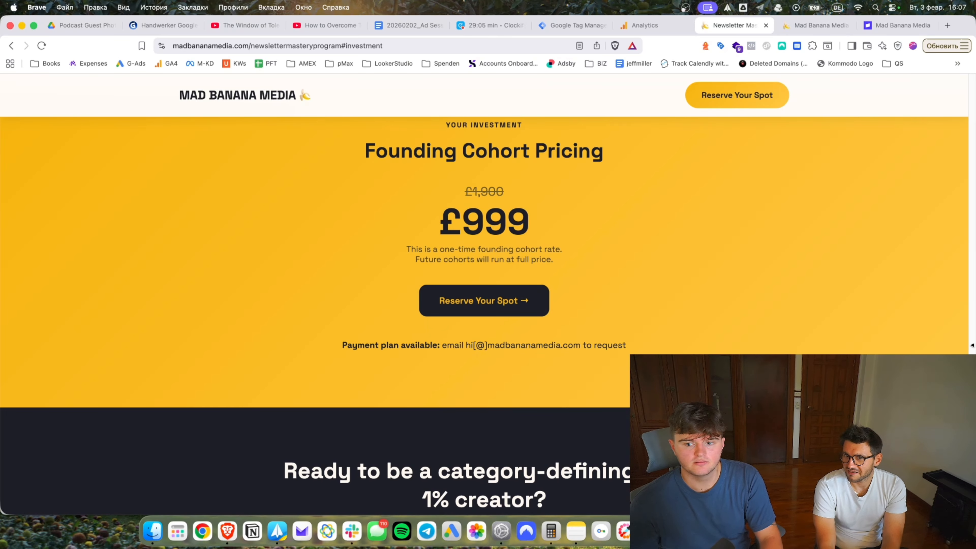
scroll(695, 269, up, 5)
click(708, 97)
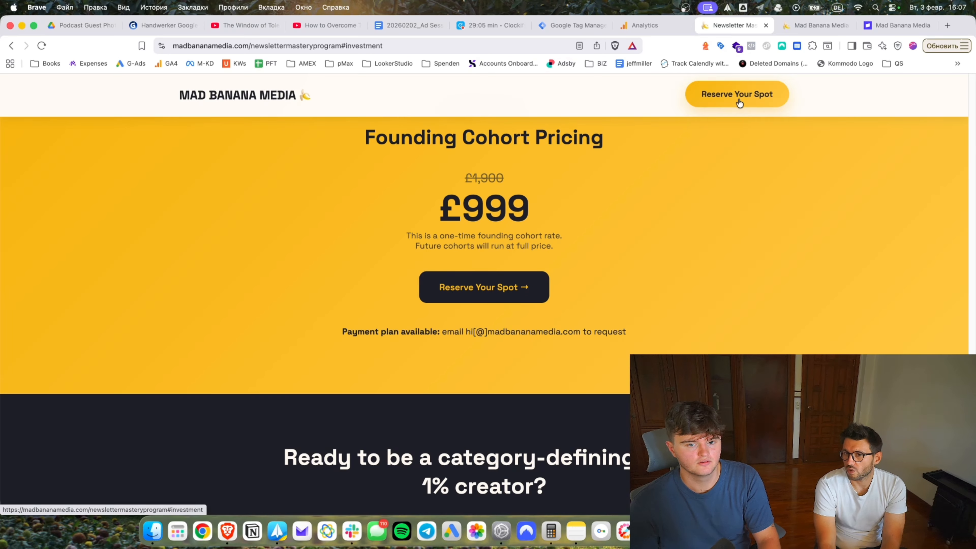
drag(426, 212, 549, 215)
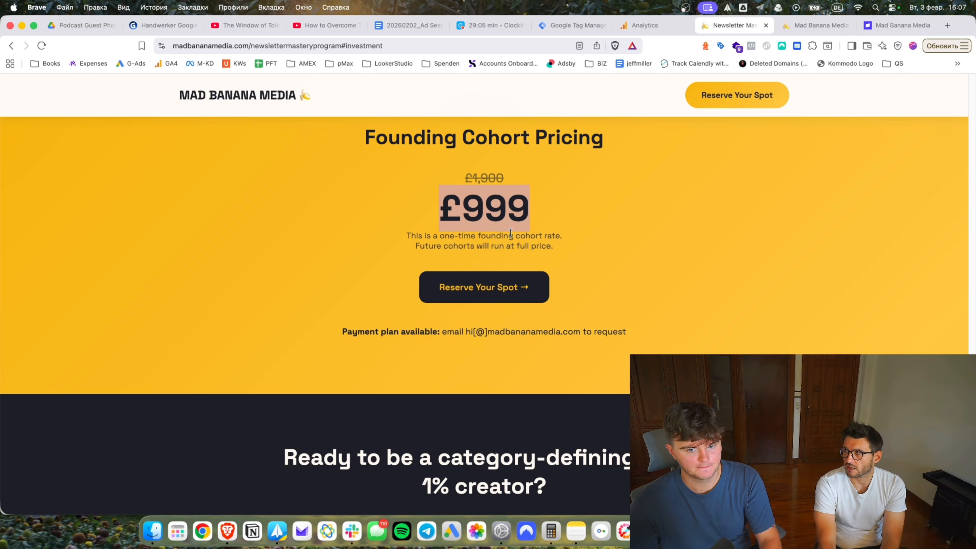
click(501, 286)
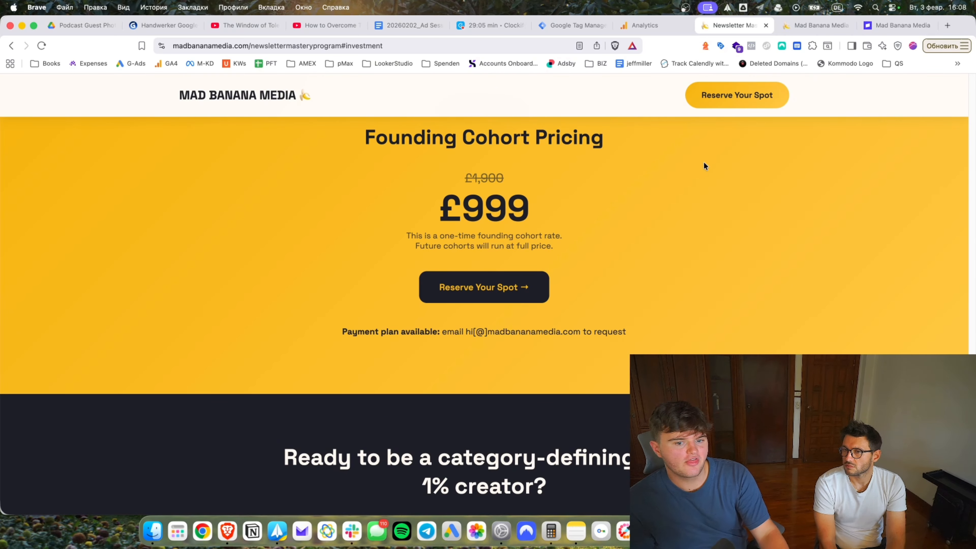
scroll(941, 343, up, 10)
Load Microsoft Clarity in a tab beside Tag Manager and sign in with Google.
click(946, 25)
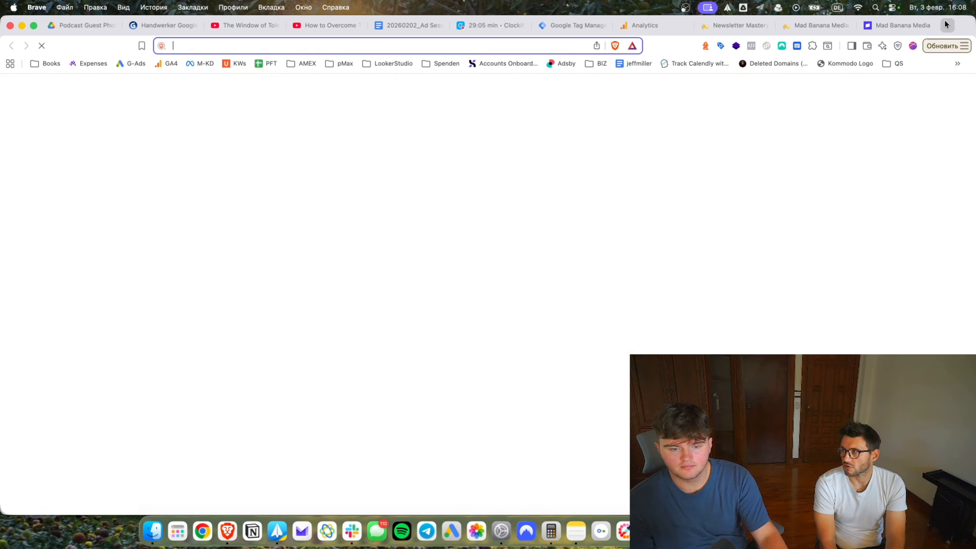
text(clar)
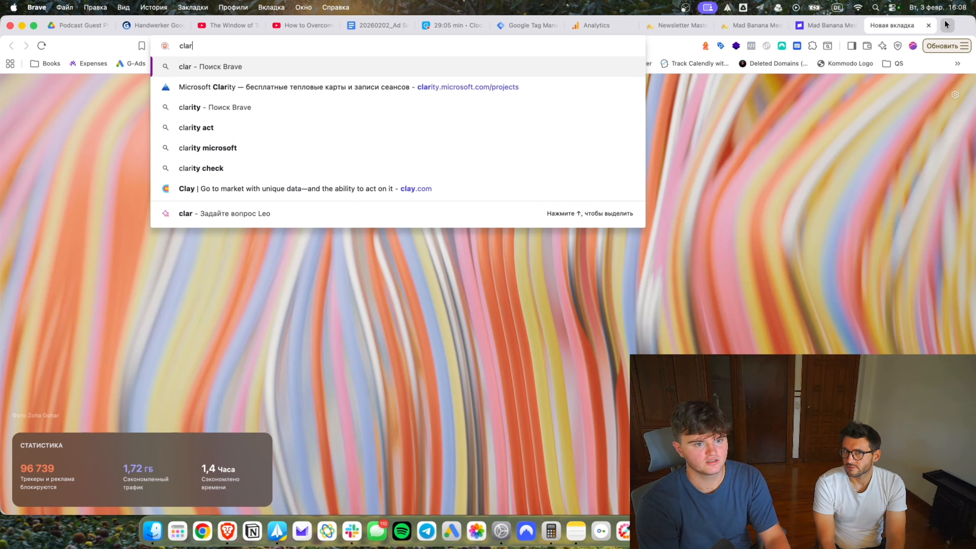
key(Down)
key(Return)
drag(884, 25, 599, 25)
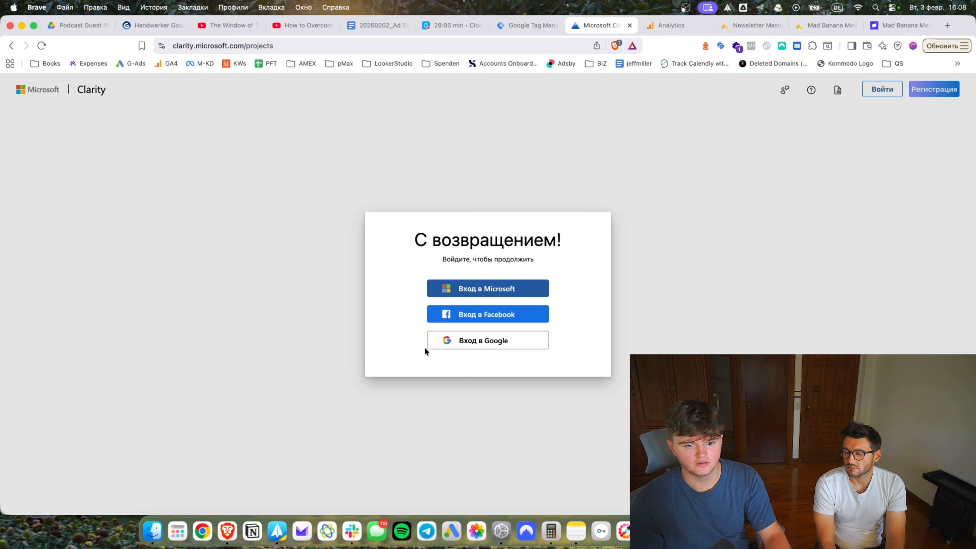
click(462, 338)
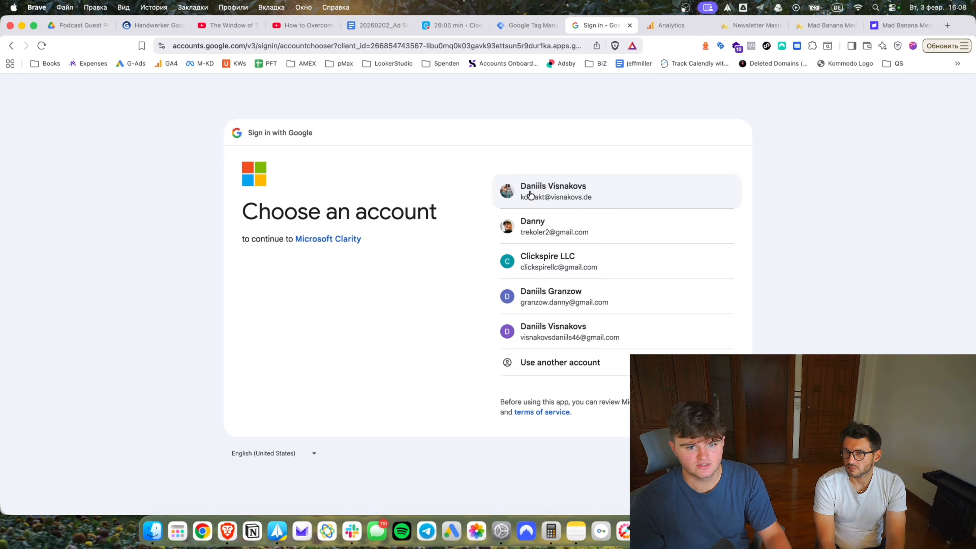
click(530, 194)
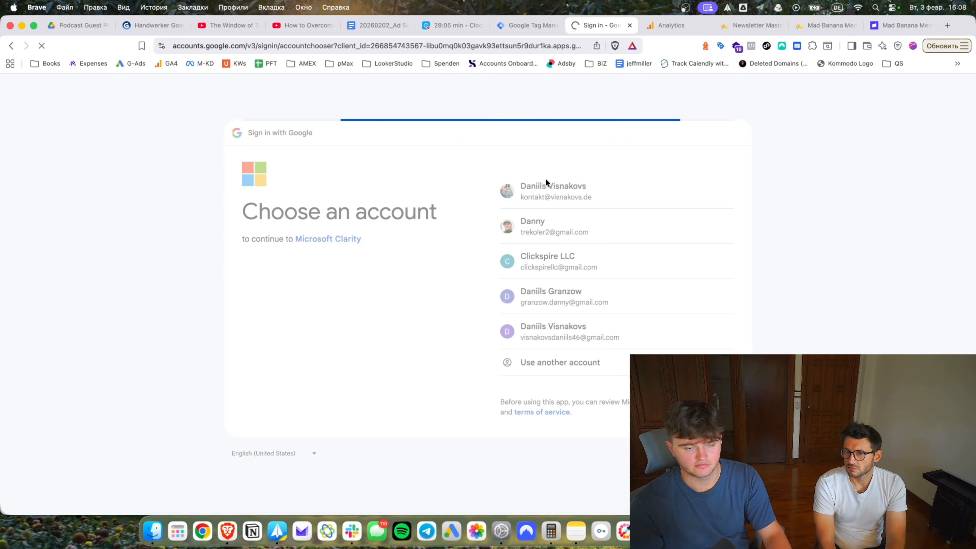
click(524, 27)
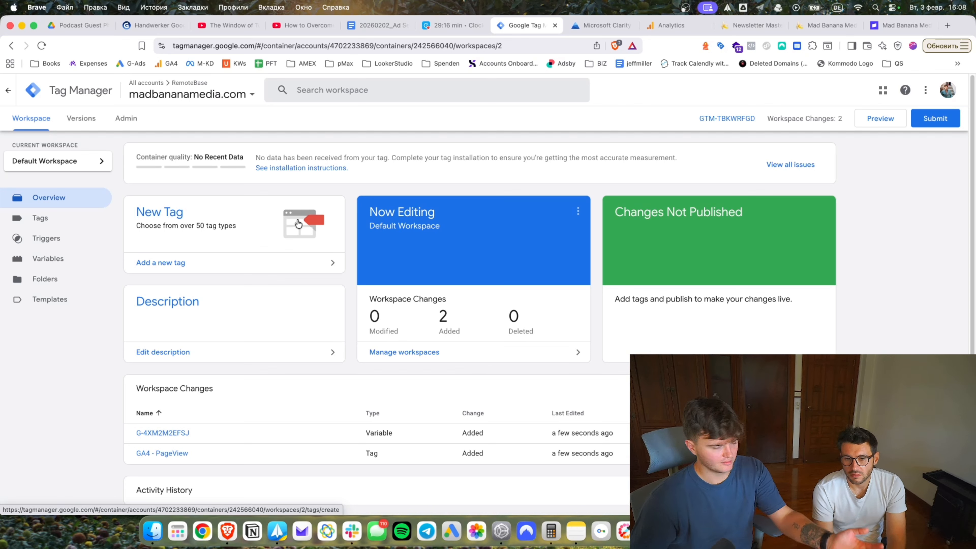
Create a new Custom HTML tag, then begin adding a new Clarity project.
click(162, 212)
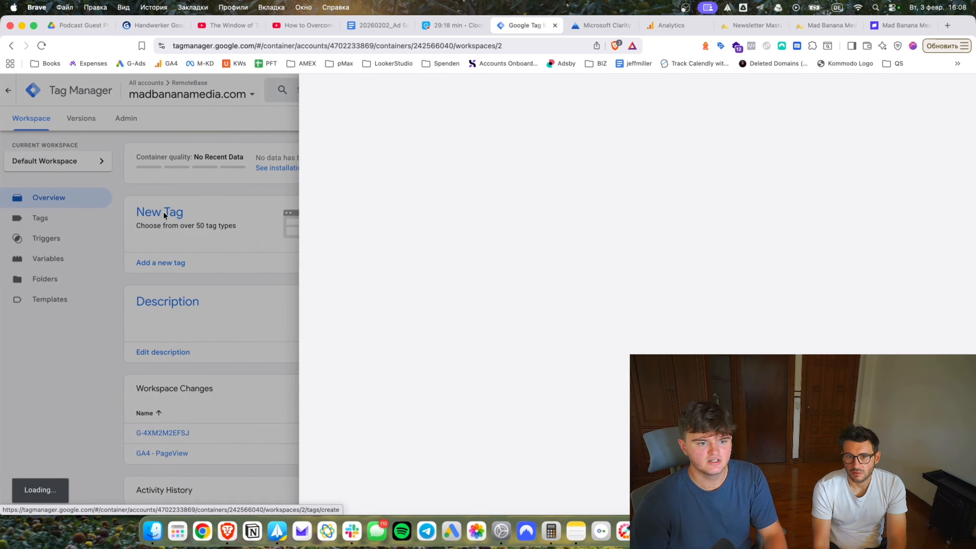
click(498, 172)
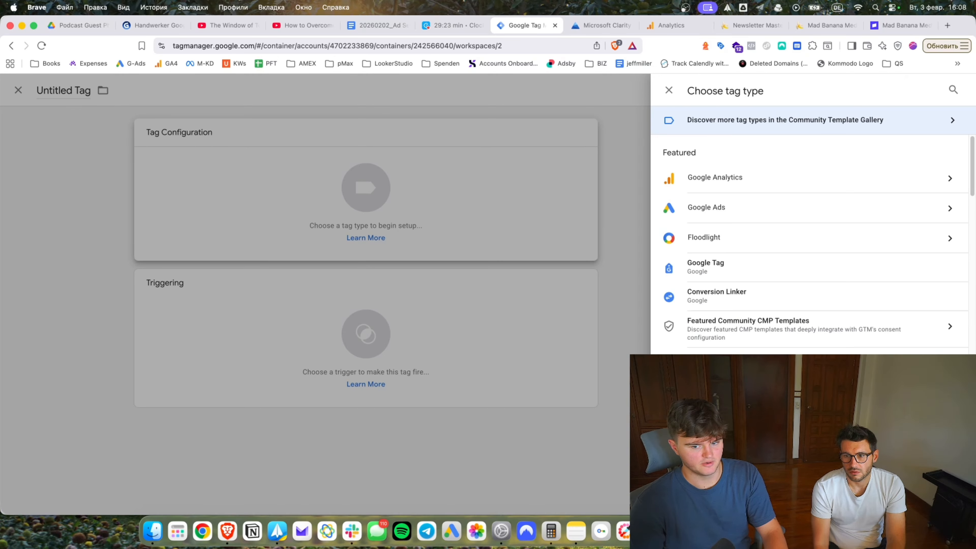
click(711, 398)
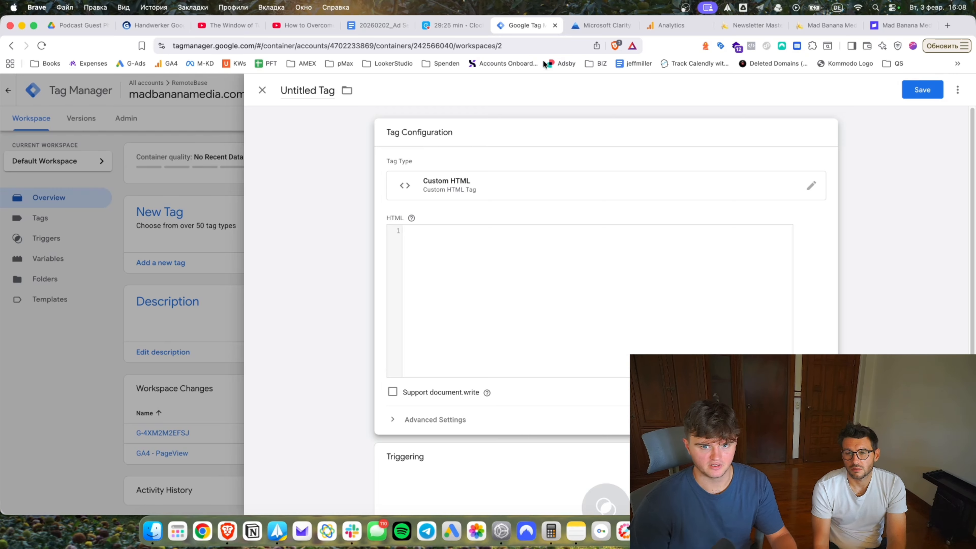
click(592, 25)
click(48, 120)
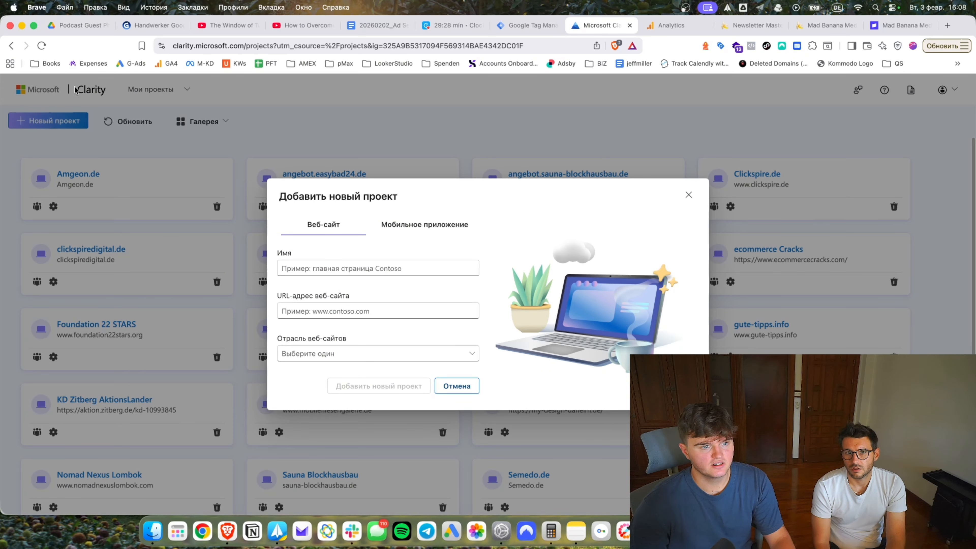
click(338, 269)
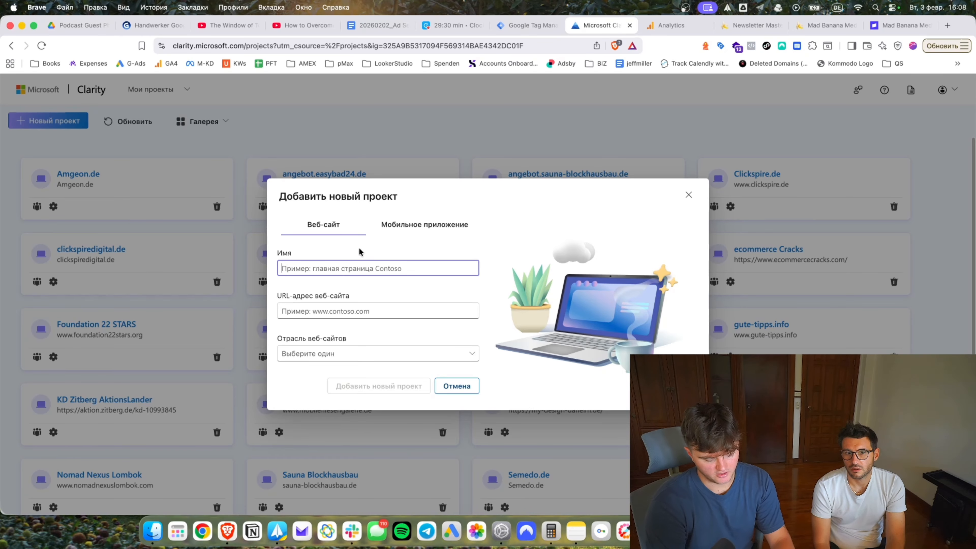
text(MadBananaM)
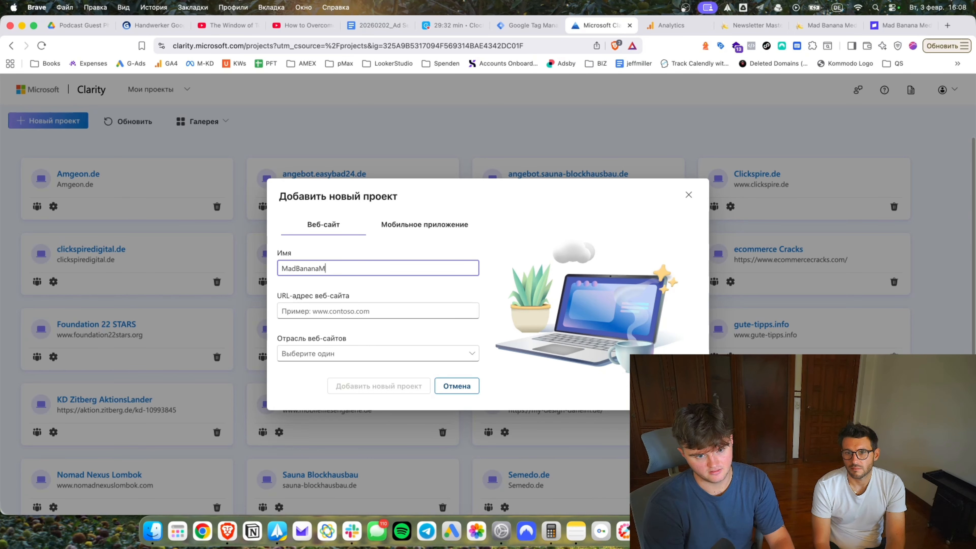
text(edia)
key(Tab)
text(w)
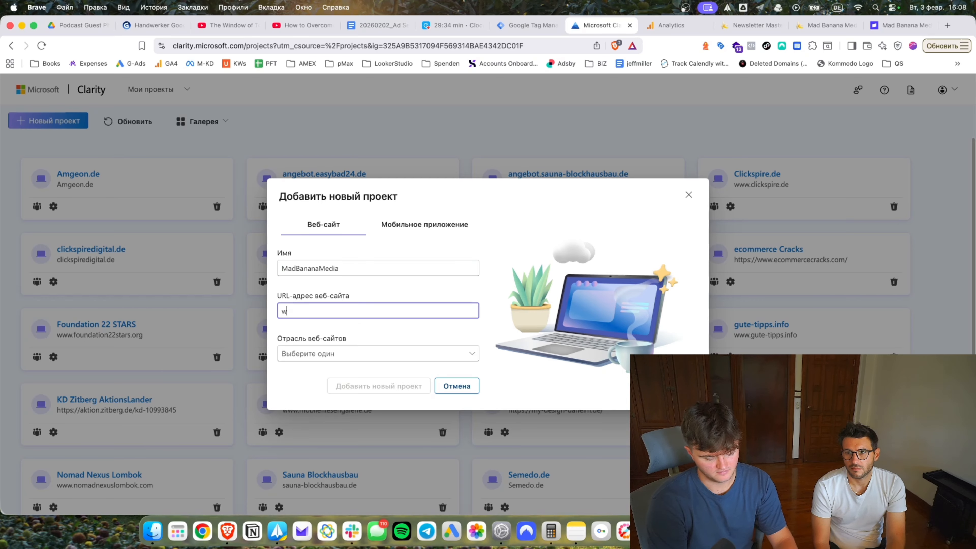
text(ww.madbananame)
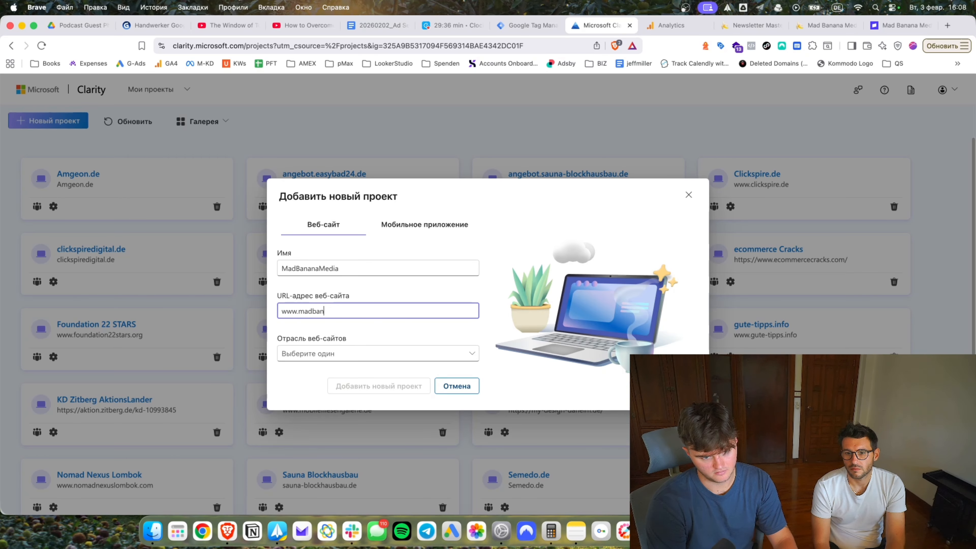
text(dia.com)
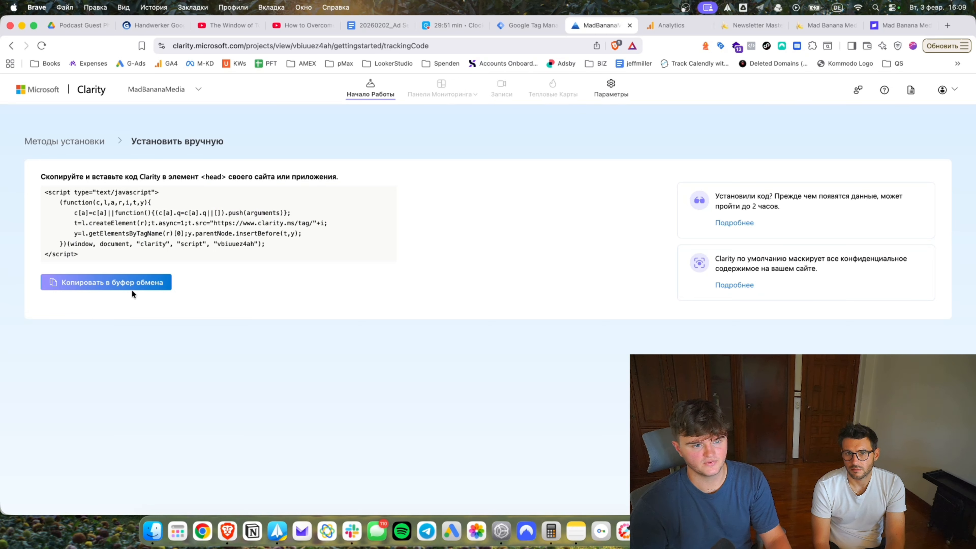
click(132, 288)
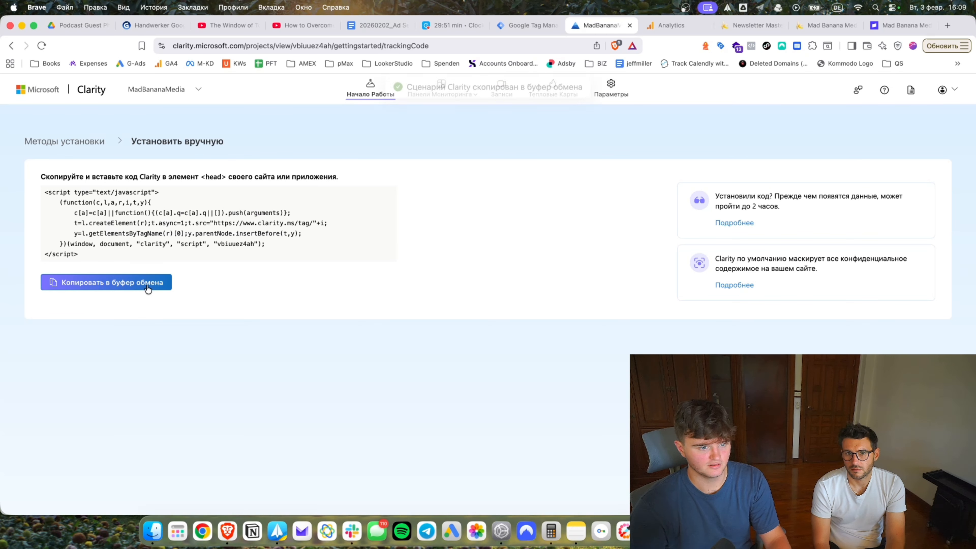
key(super+alt+Left)
Paste the Clarity script, trigger on All Pages, and save the tag as 'Microsoft Clarity'.
key(super+v)
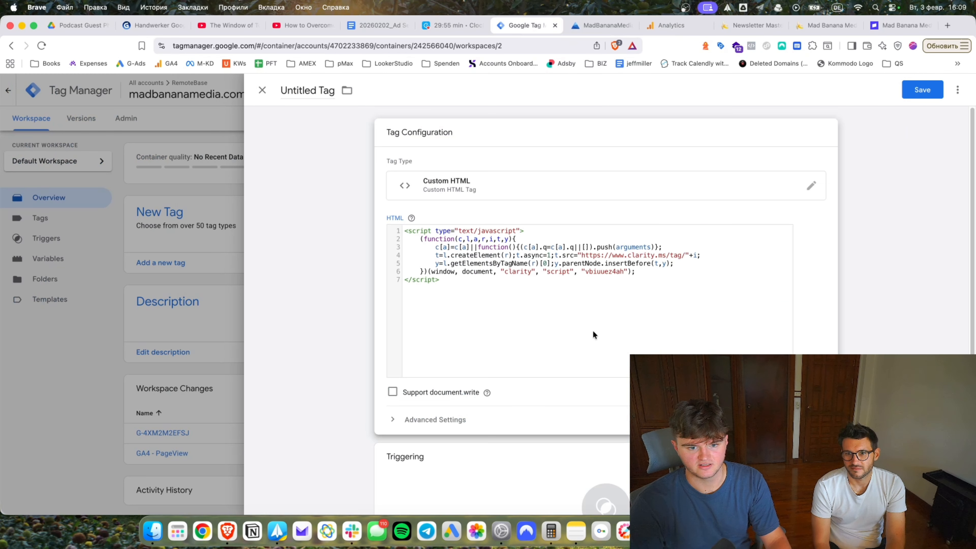
scroll(592, 335, down, 2)
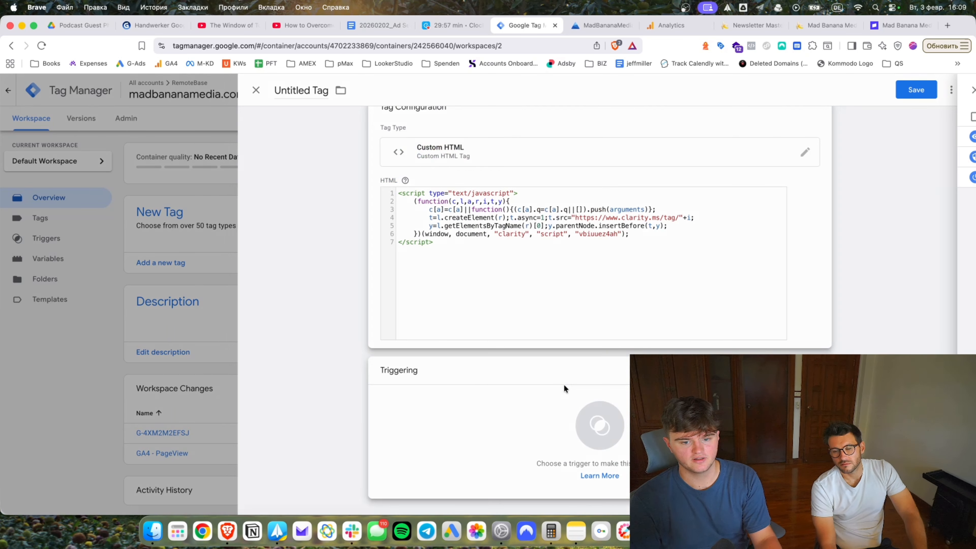
click(563, 384)
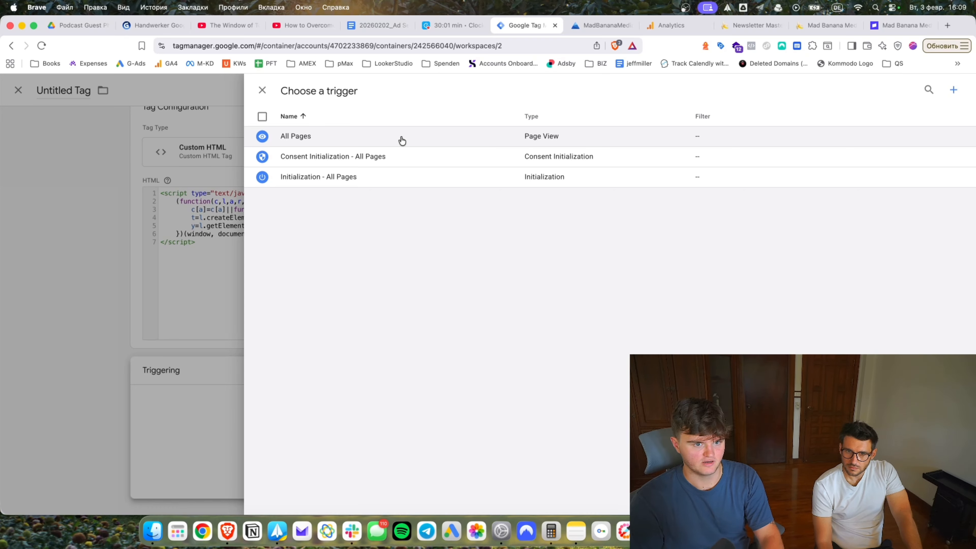
click(392, 135)
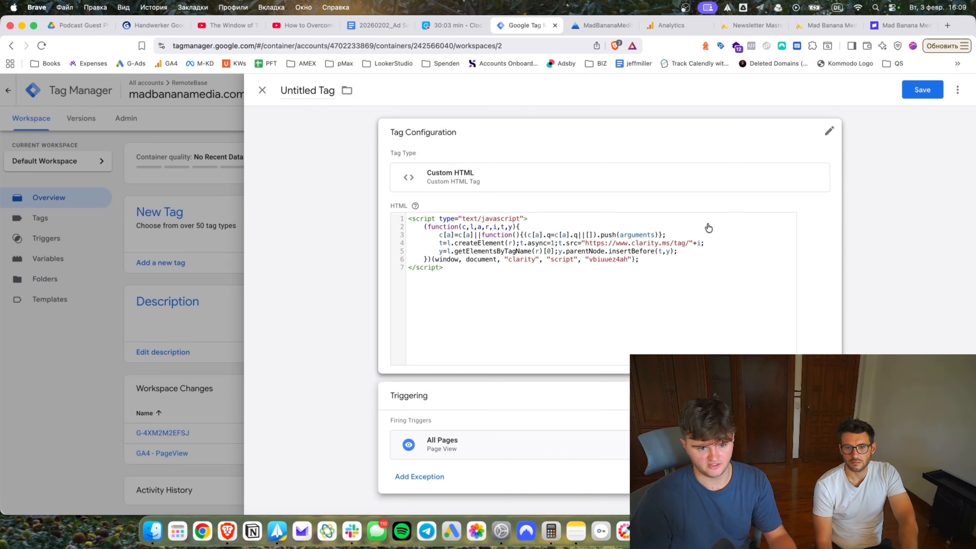
click(921, 89)
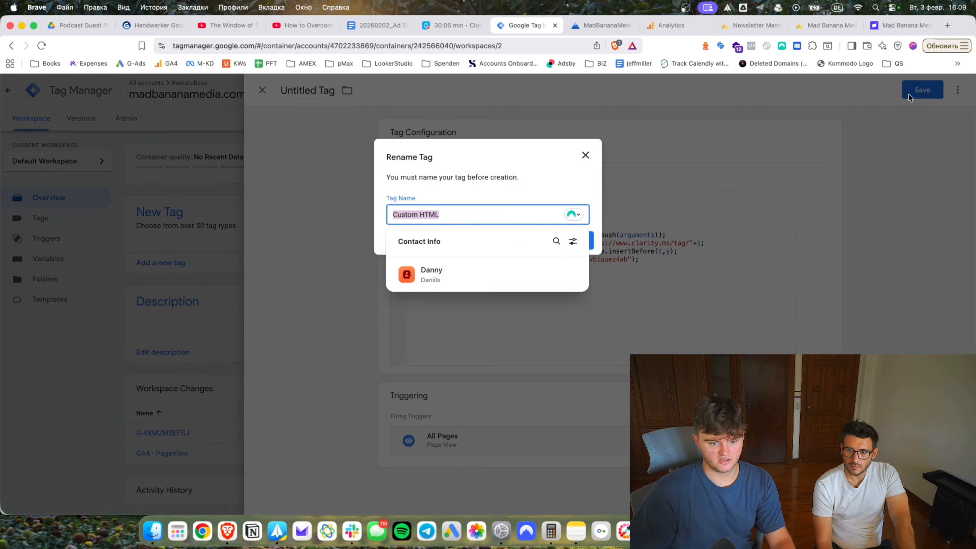
text(Microsoft )
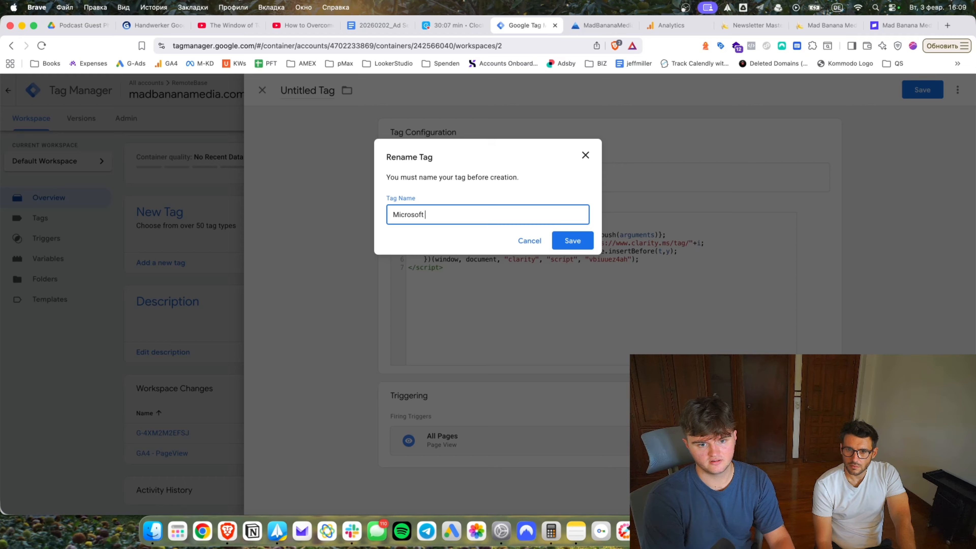
text(Clarity)
key(Return)
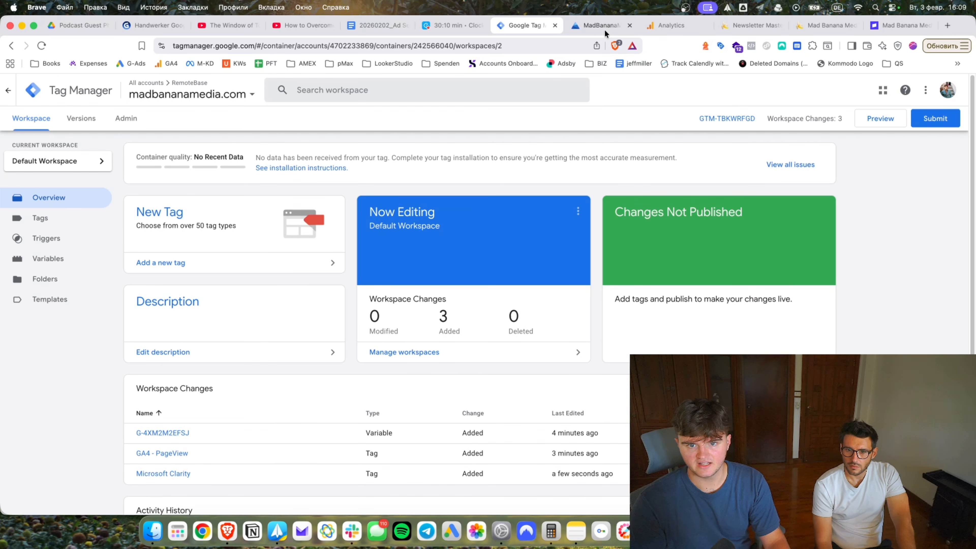
click(605, 27)
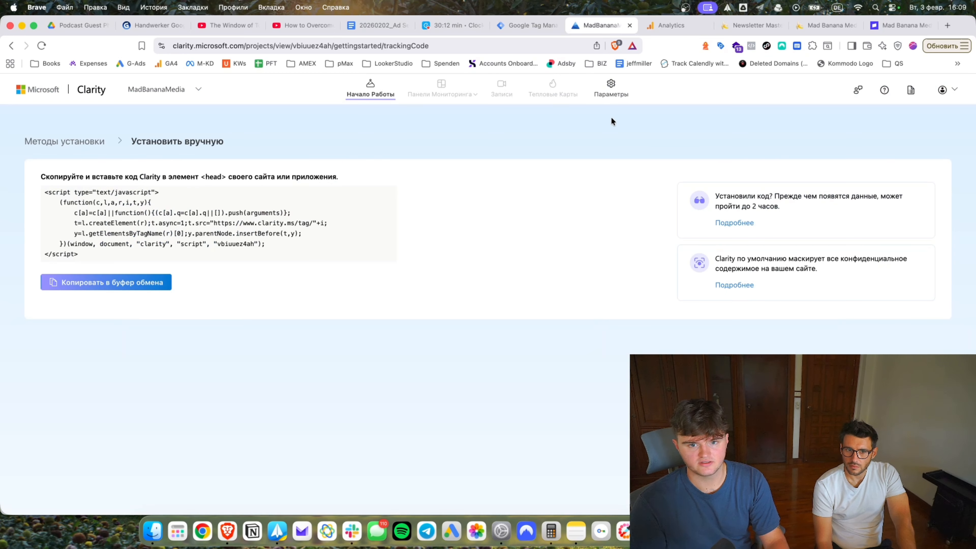
In Clarity's team settings, add a member with the Admin role and their e-mail, then close the tab.
click(612, 92)
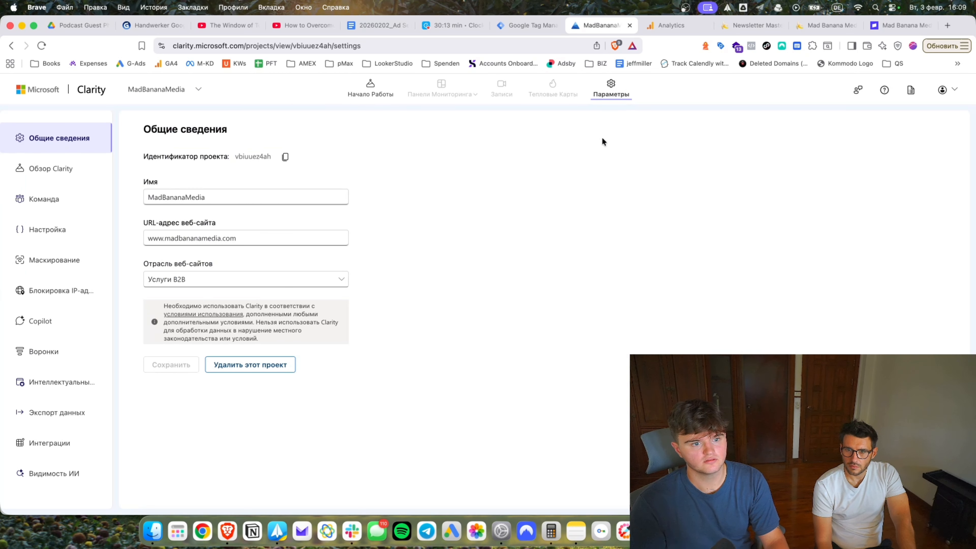
click(60, 190)
click(252, 159)
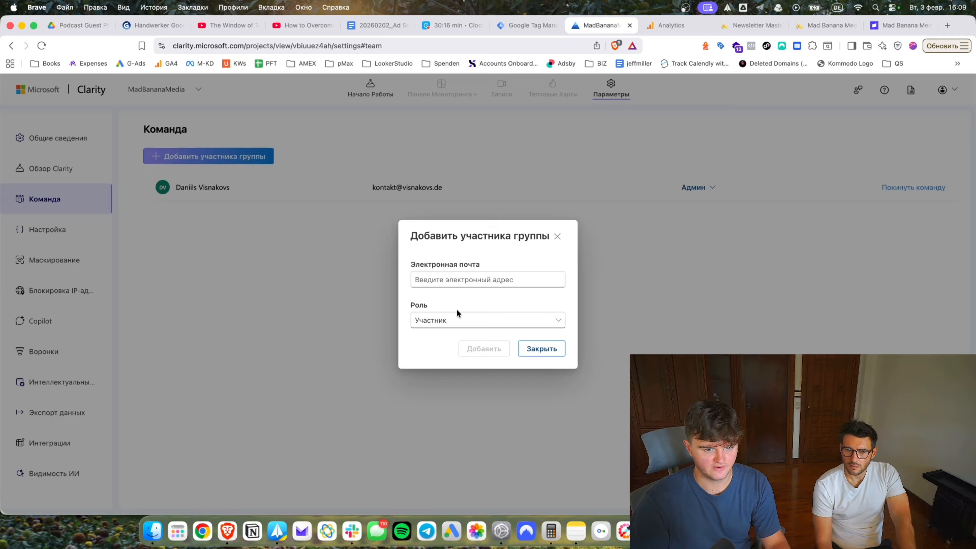
click(458, 319)
click(454, 333)
click(436, 284)
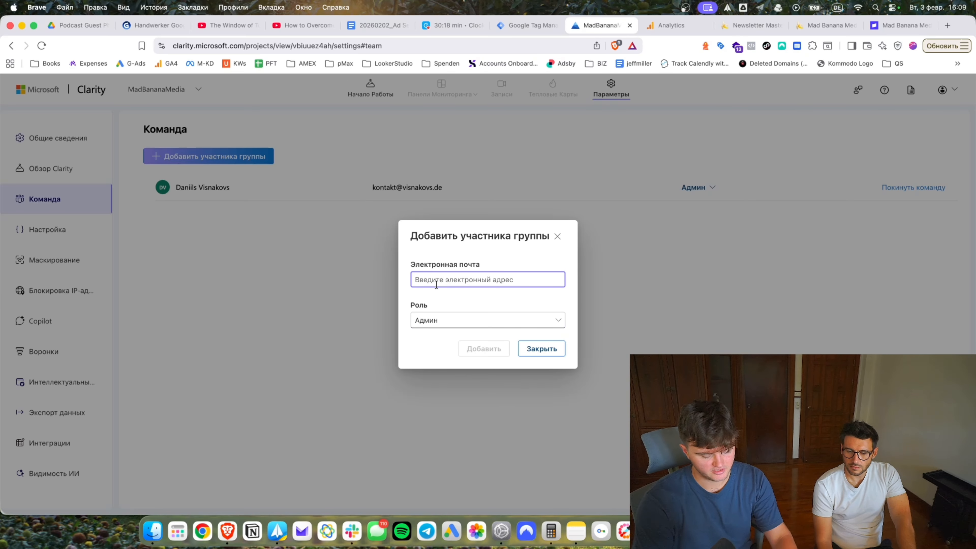
text(c)
key(BackSpace)
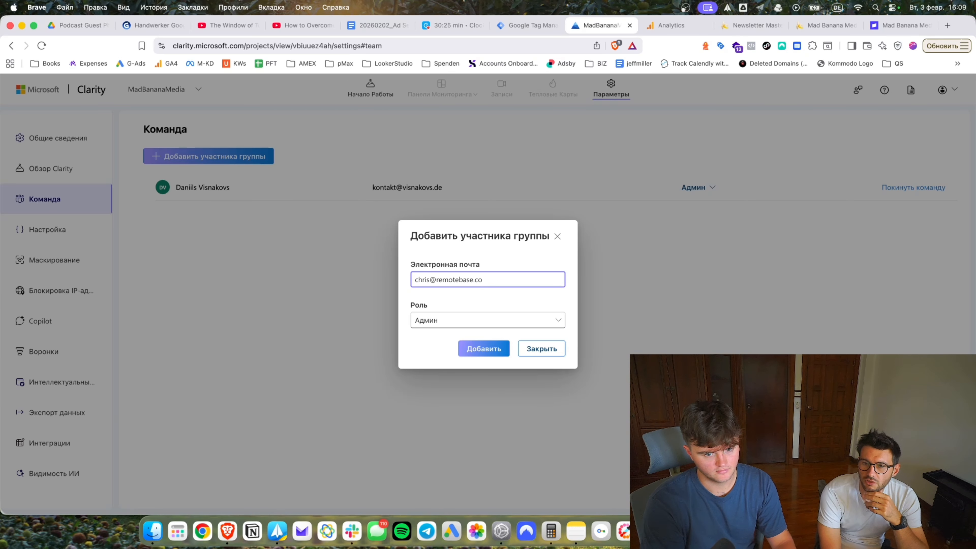
key(super+w)
click(658, 28)
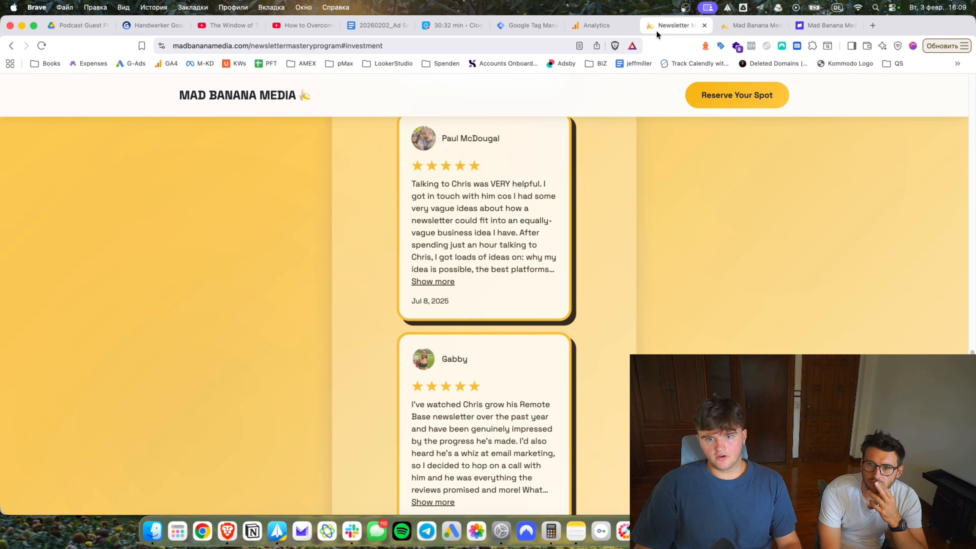
Inspect the hero Reserve Your Spot button's code to confirm its #investment link.
click(729, 27)
click(721, 28)
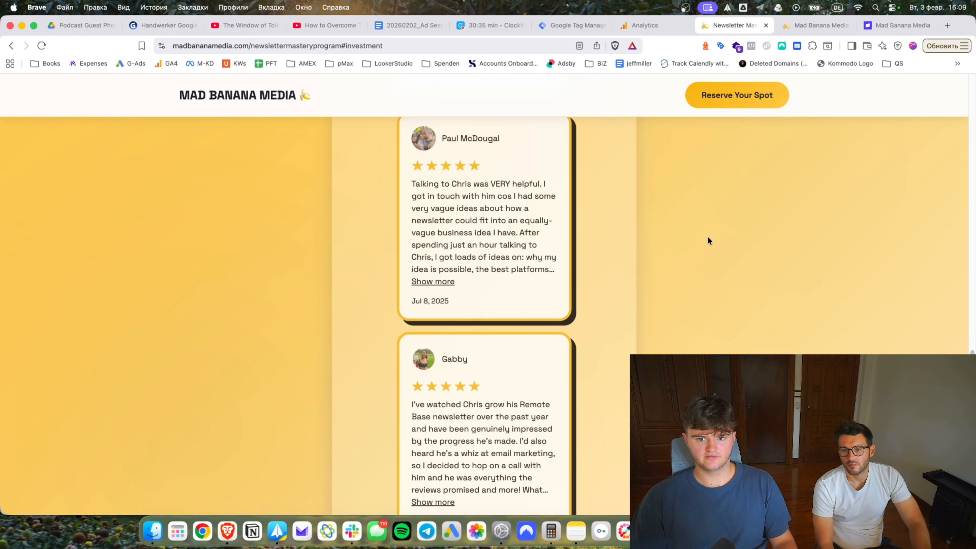
scroll(484, 292, up, 20)
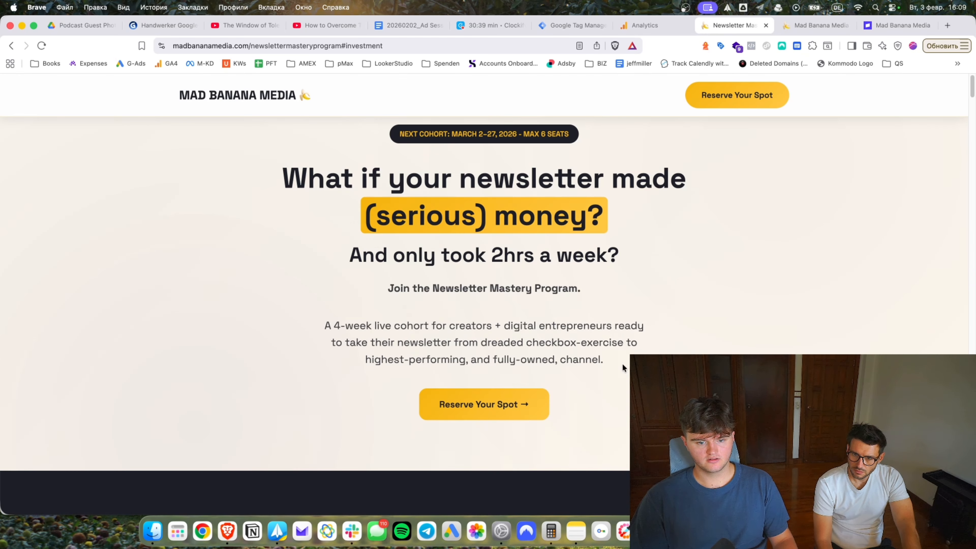
right_click(498, 403)
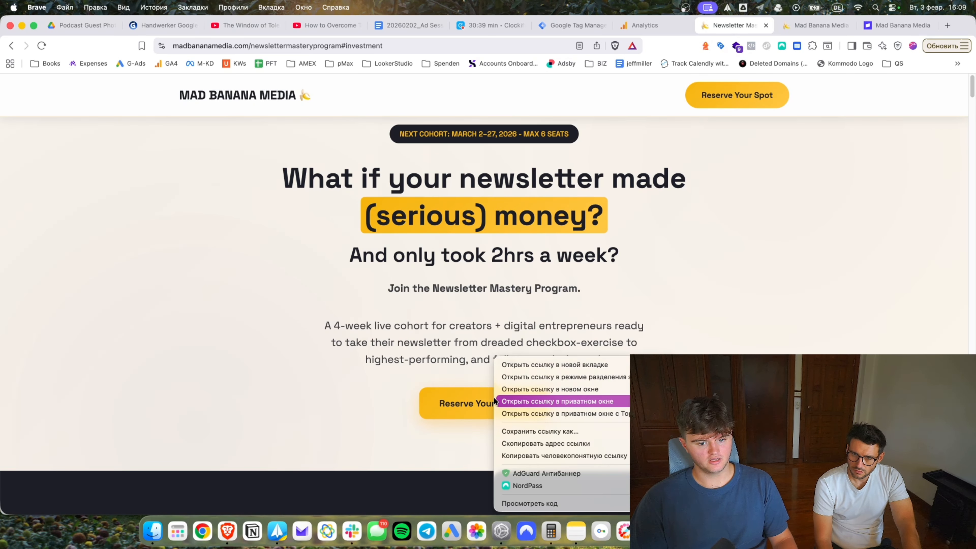
click(534, 499)
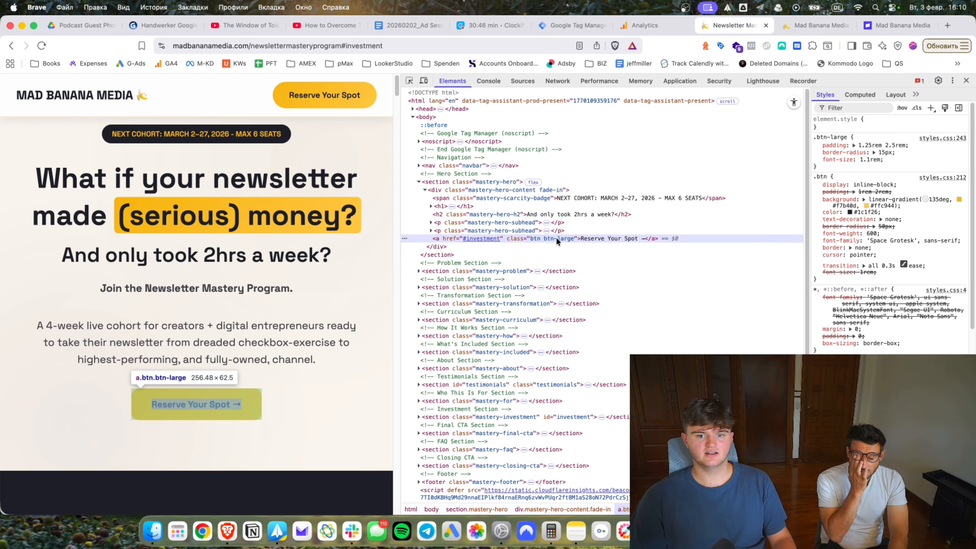
click(499, 238)
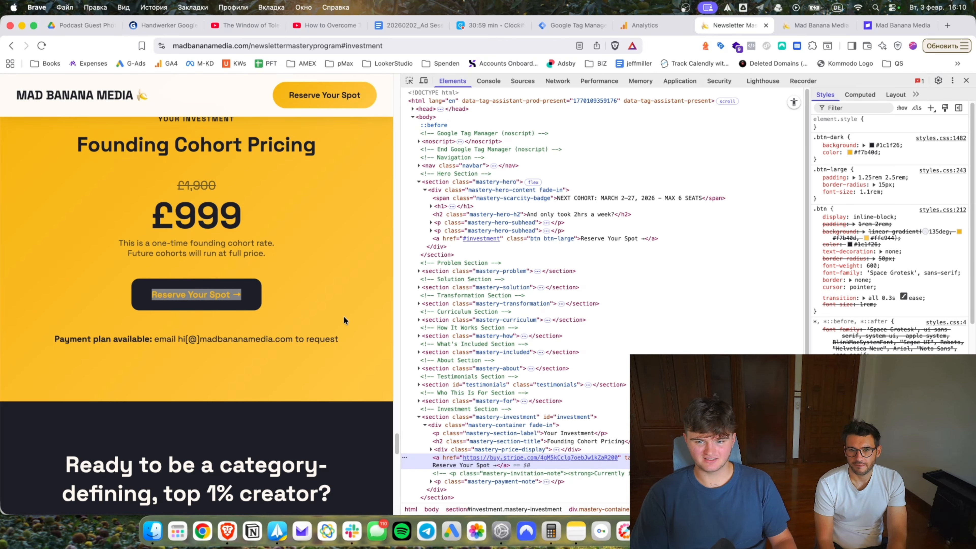
click(965, 81)
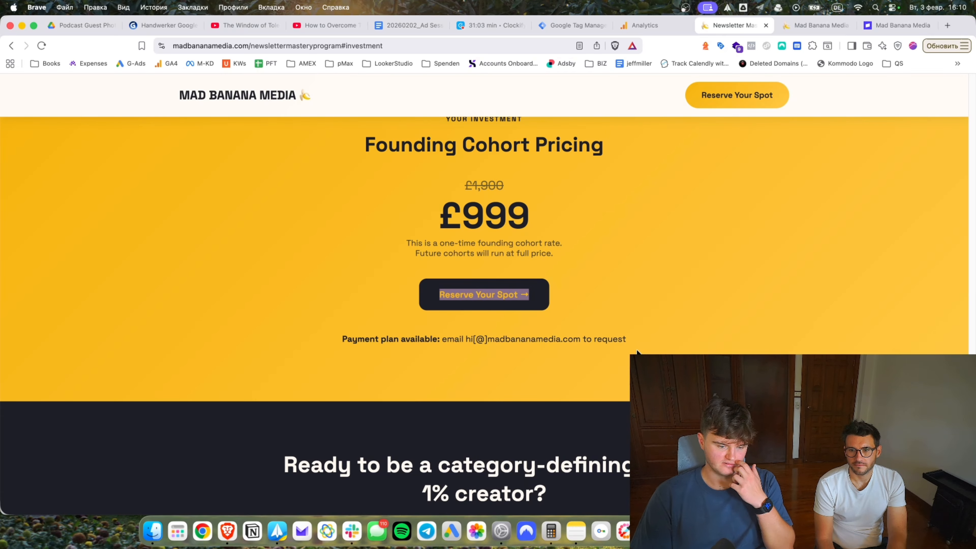
Retest the hero jump to pricing and copy the pricing button's Stripe checkout link.
click(637, 352)
scroll(409, 344, up, 10)
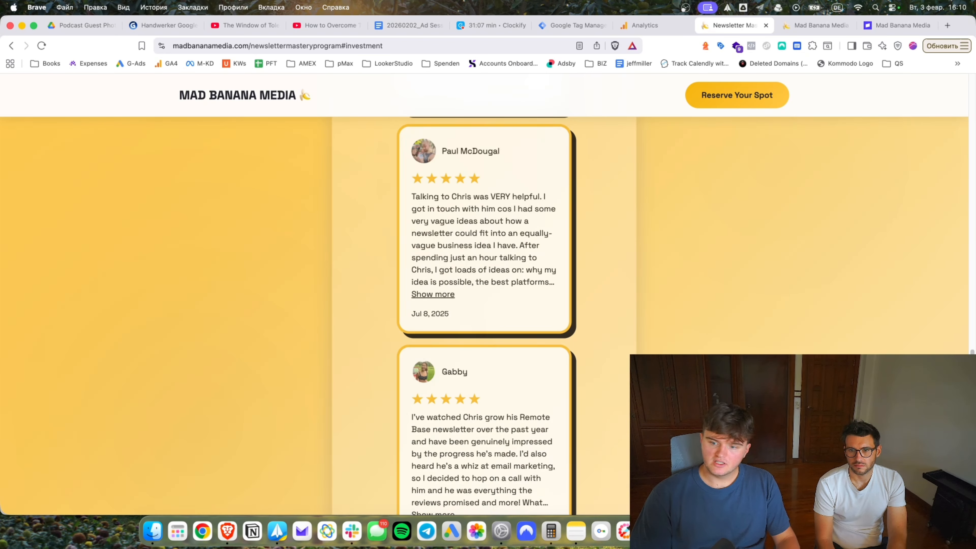
drag(972, 351, 966, 91)
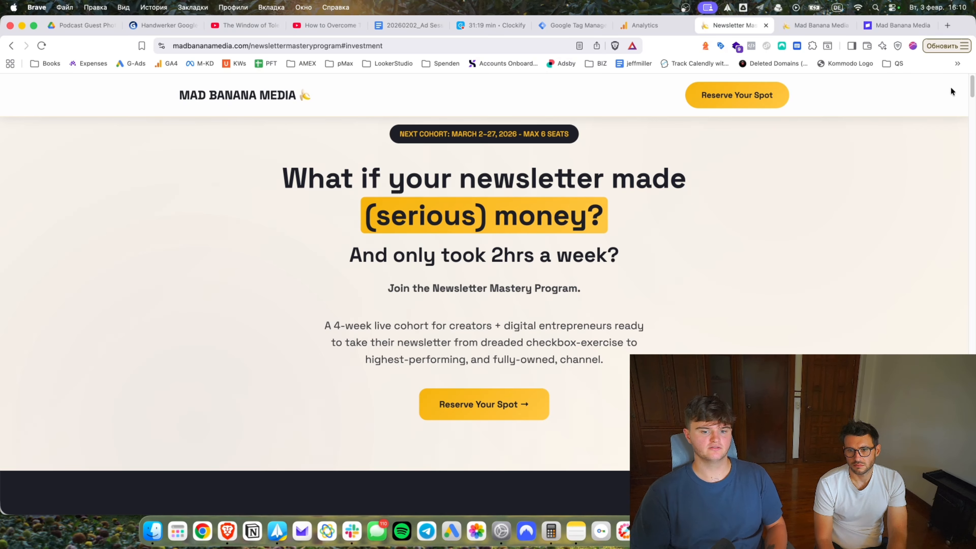
click(483, 404)
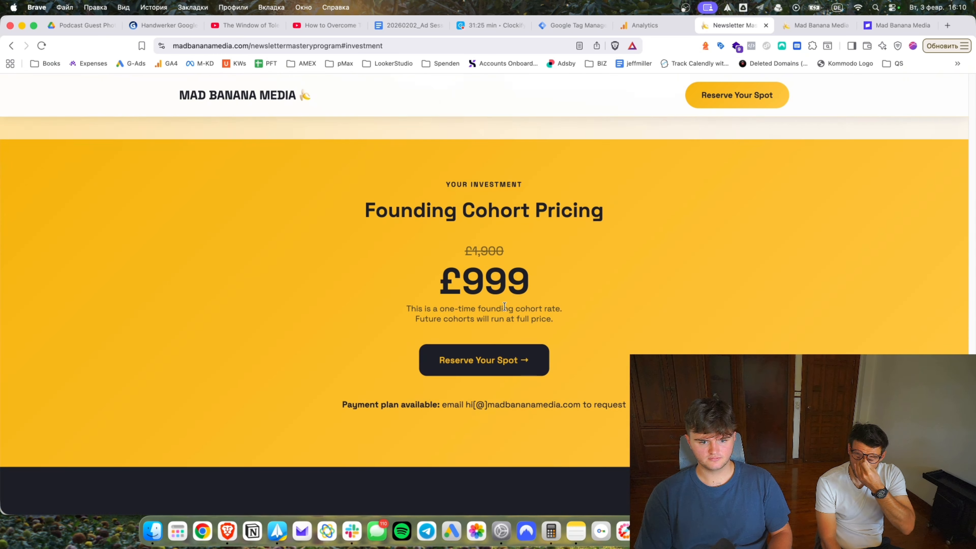
right_click(464, 300)
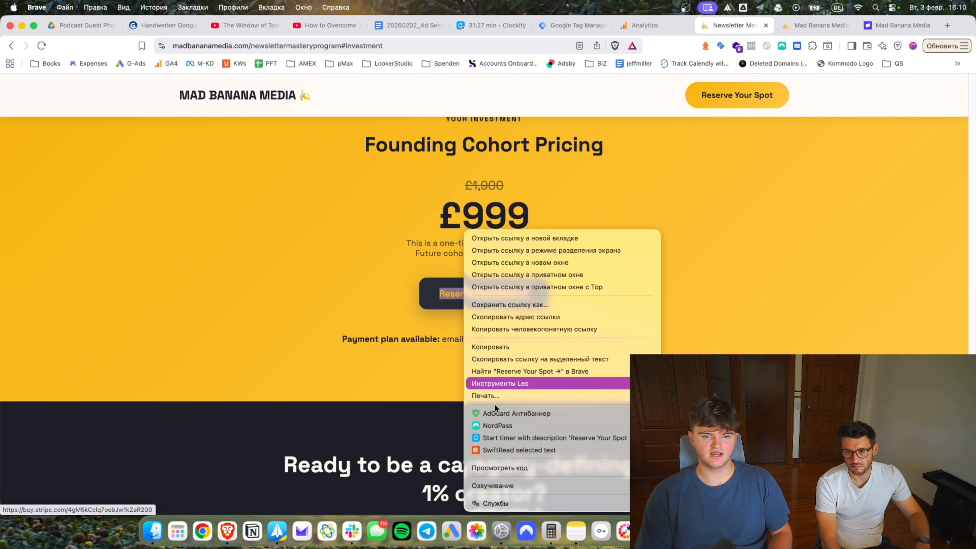
click(525, 328)
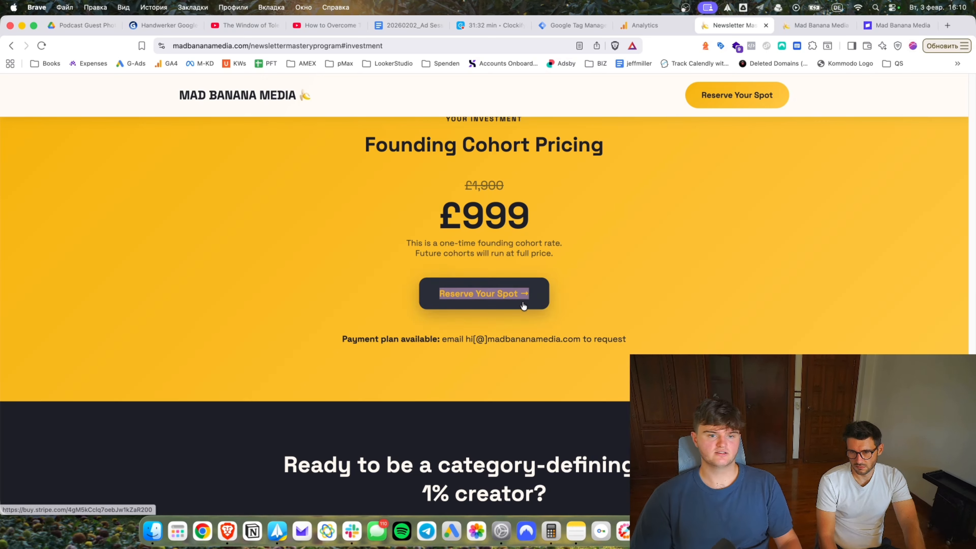
drag(563, 20, 636, 29)
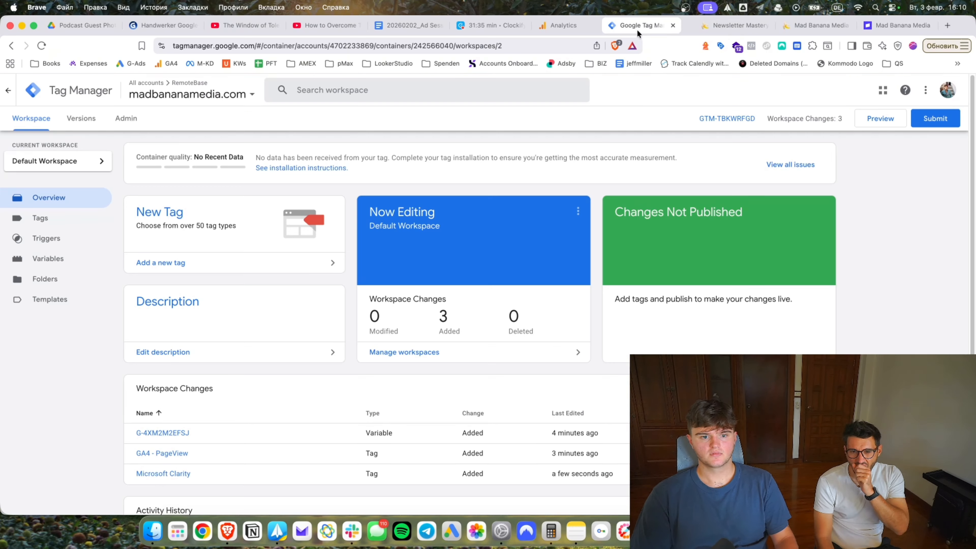
Copy the Stripe checkout link from the pricing section's Reserve Your Spot button.
click(731, 25)
right_click(487, 309)
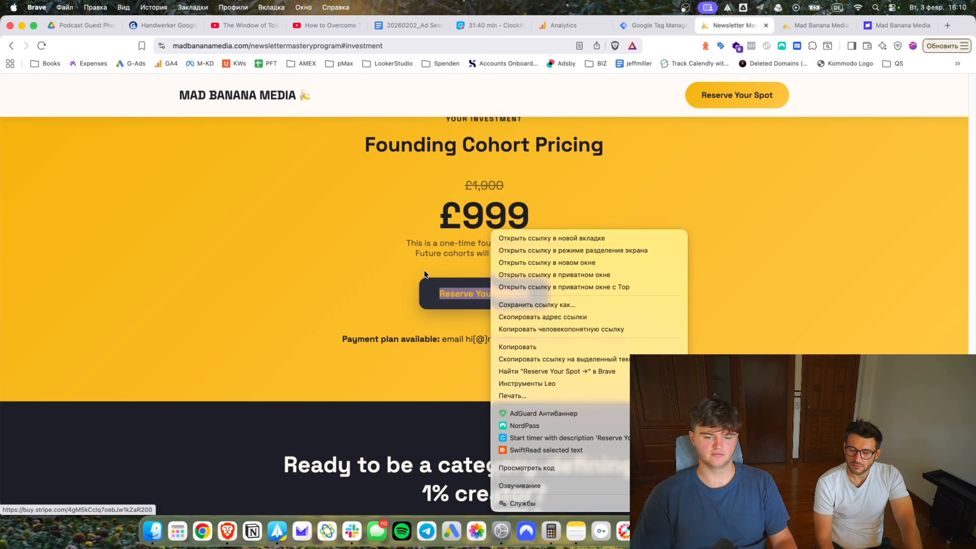
click(566, 316)
key(super+alt+Left)
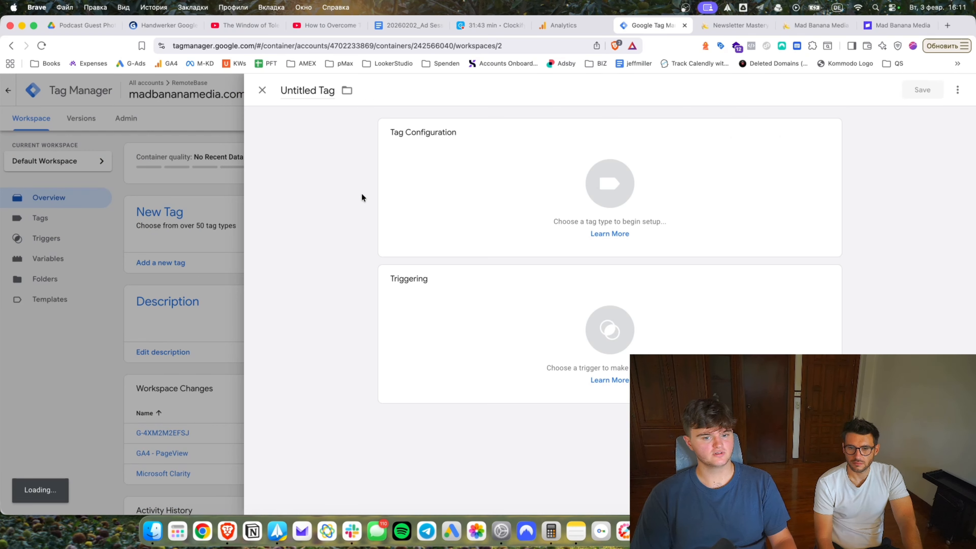
Make the new tag a GA4 Event using the site's measurement ID variable.
click(399, 183)
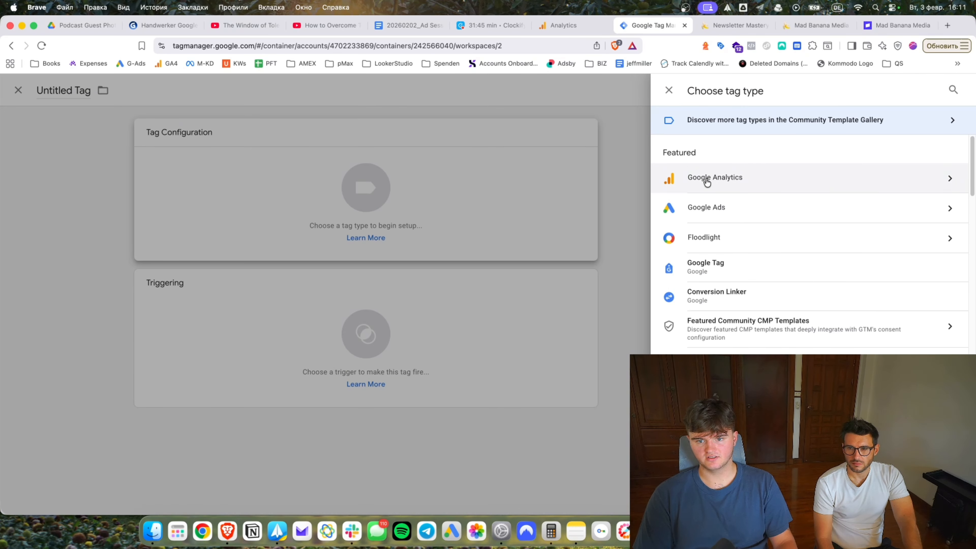
click(706, 181)
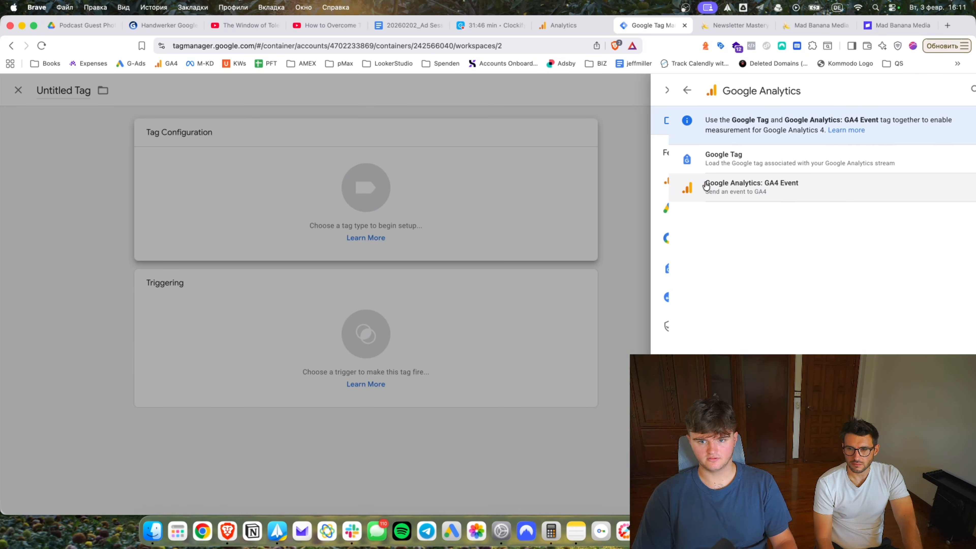
click(747, 194)
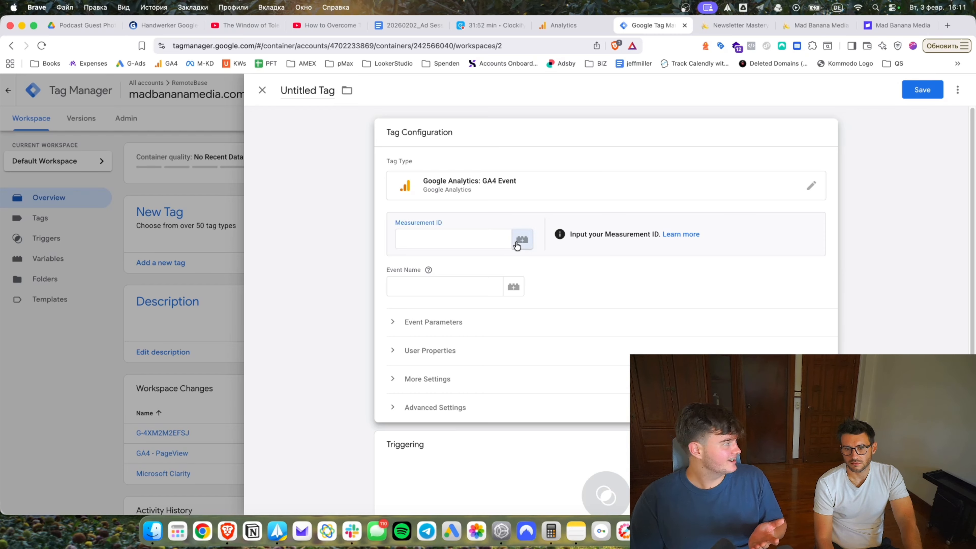
click(521, 239)
click(387, 156)
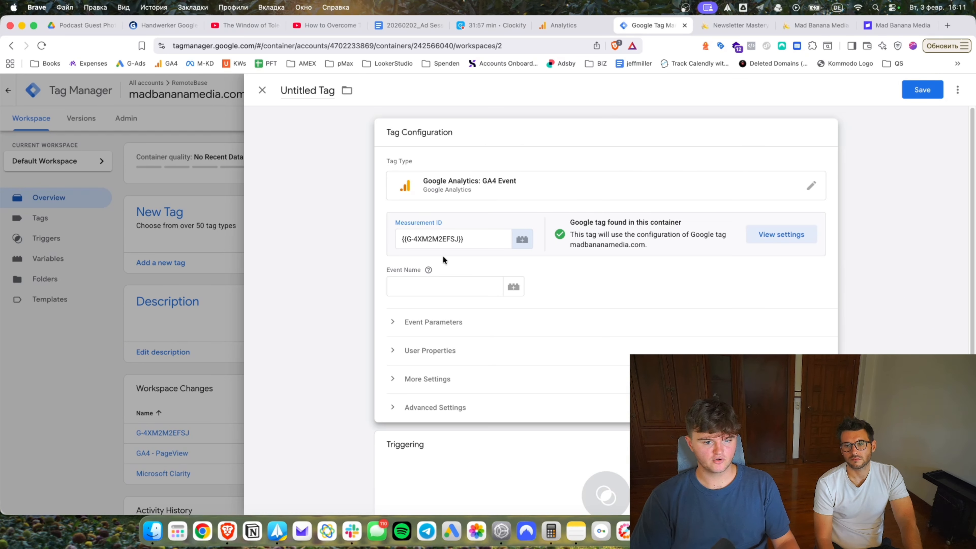
Set the event name to stripe_outbound_click and start choosing the tag's trigger.
click(437, 288)
text(stripe_outbound)
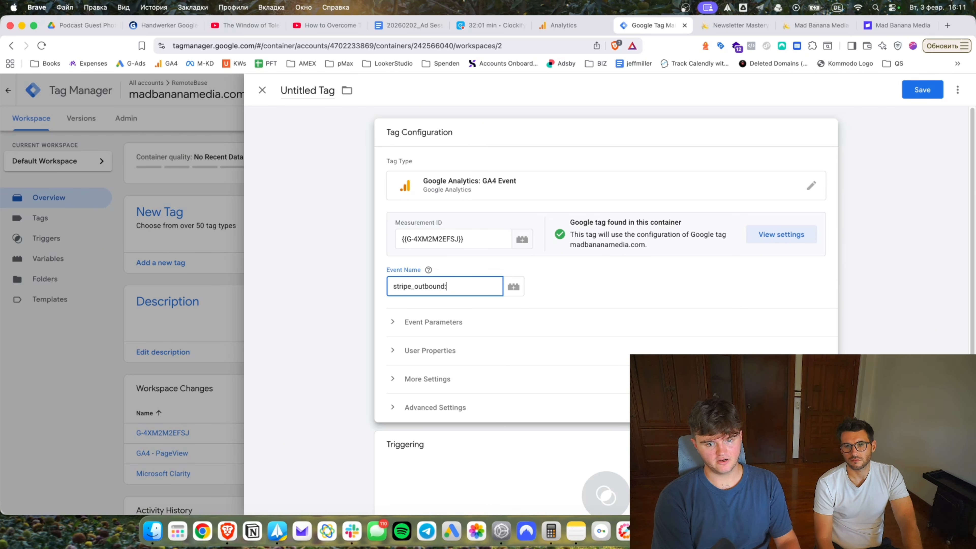
text(_cölick)
key(BackSpace)
key(BackSpace)
key(BackSpace)
key(BackSpace)
key(BackSpace)
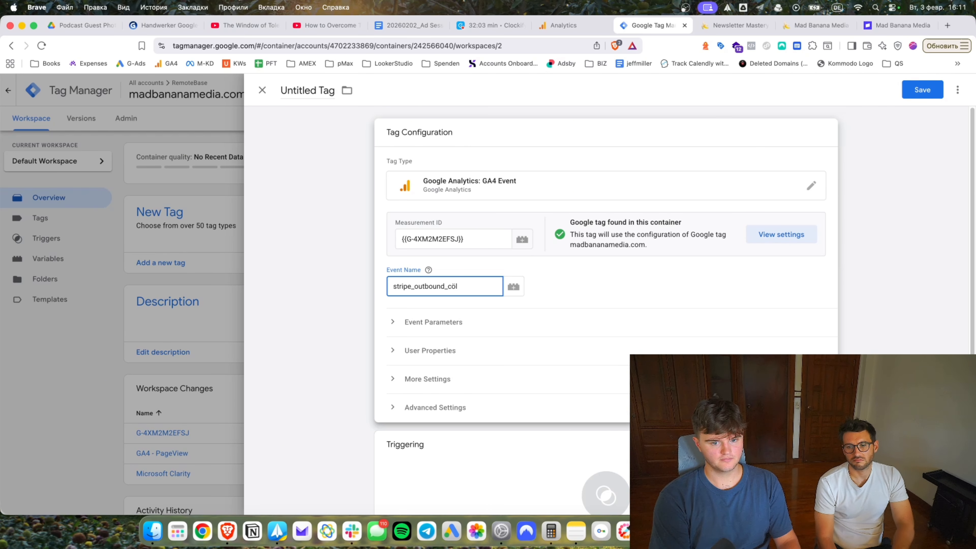
text(lick)
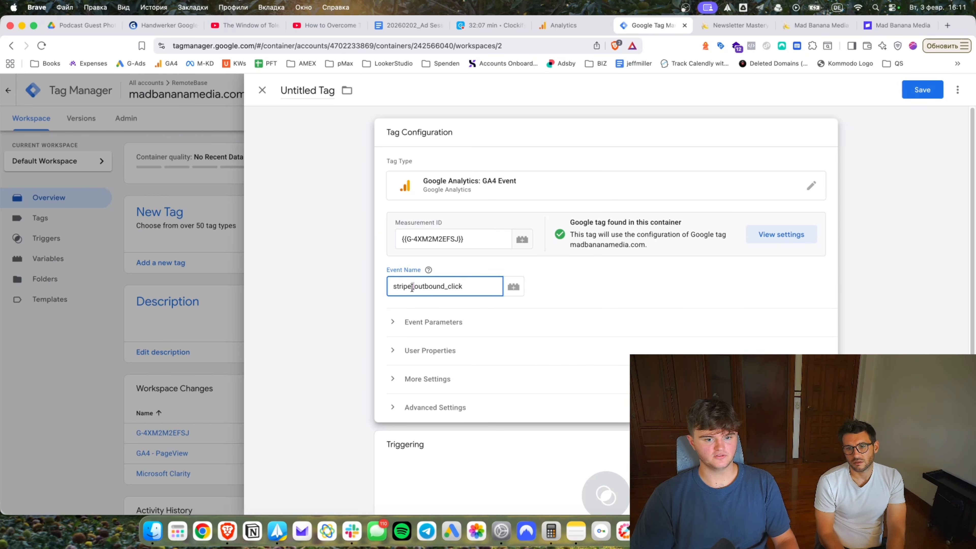
click(616, 289)
scroll(468, 401, down, 2)
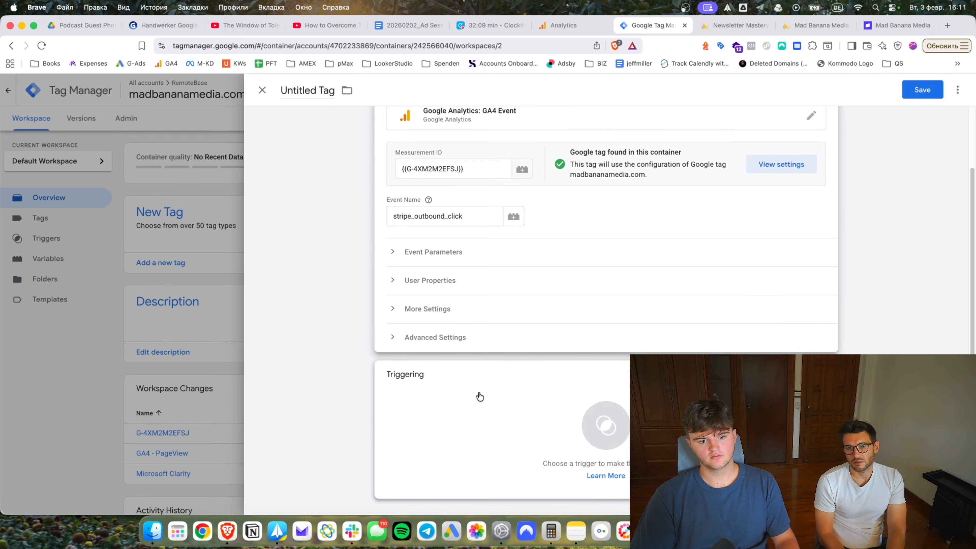
click(479, 394)
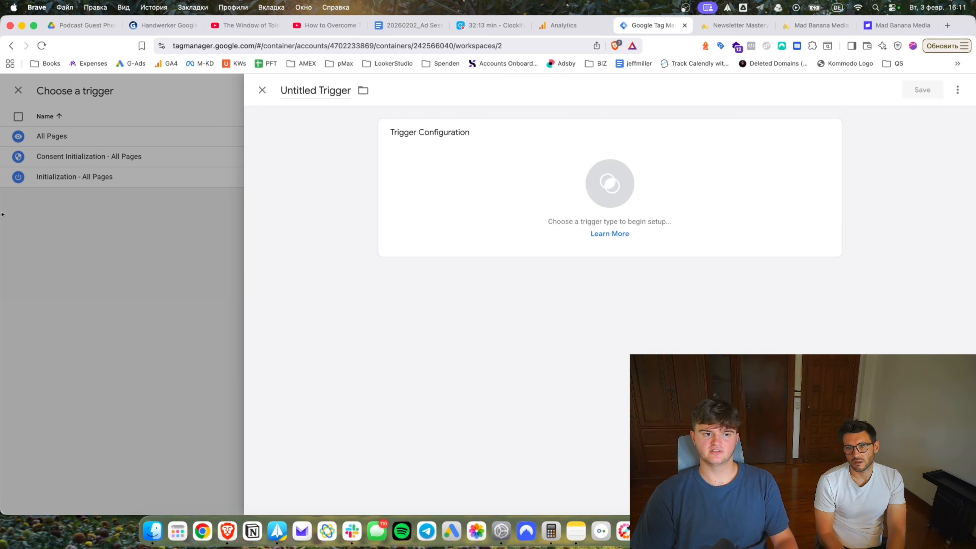
Configure a Some Link Clicks trigger where Page URL contains buy.stripe.com.
click(463, 216)
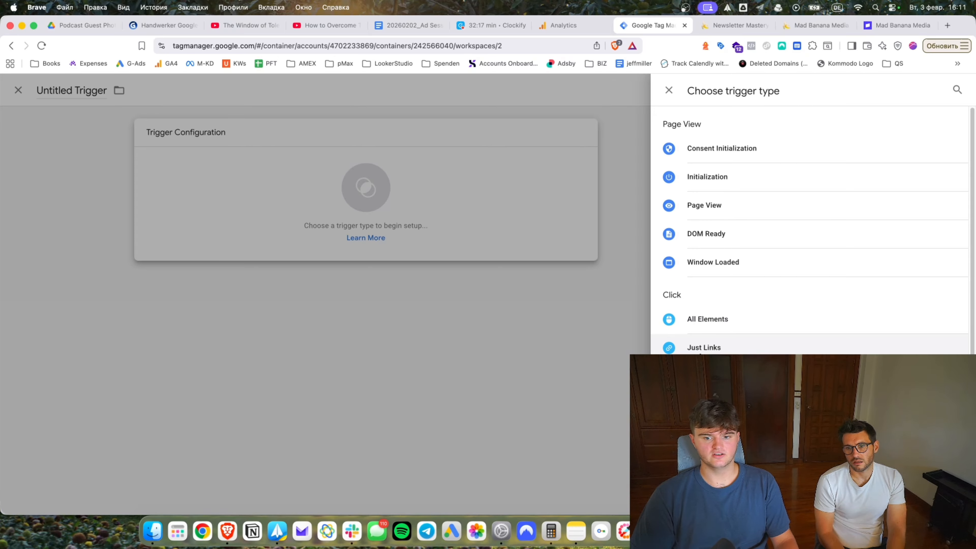
click(687, 345)
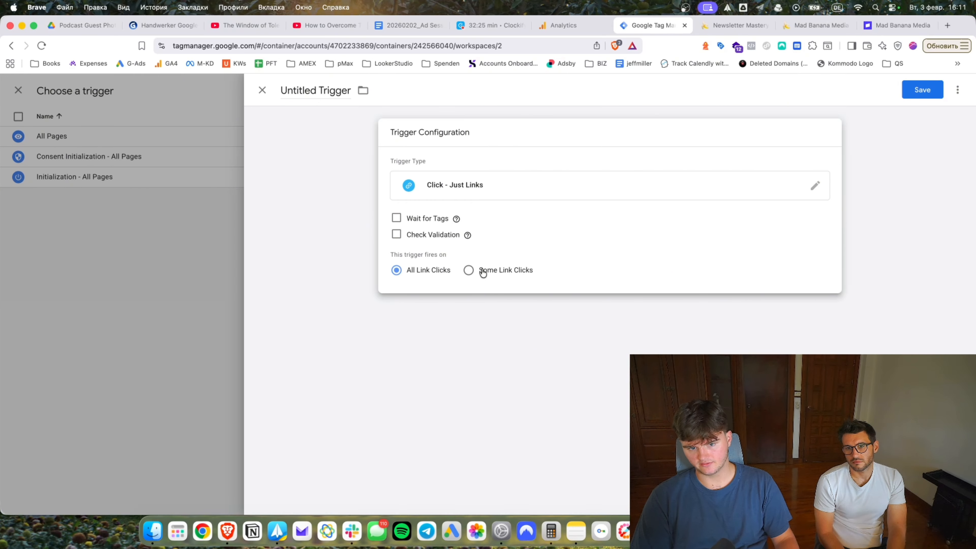
click(503, 272)
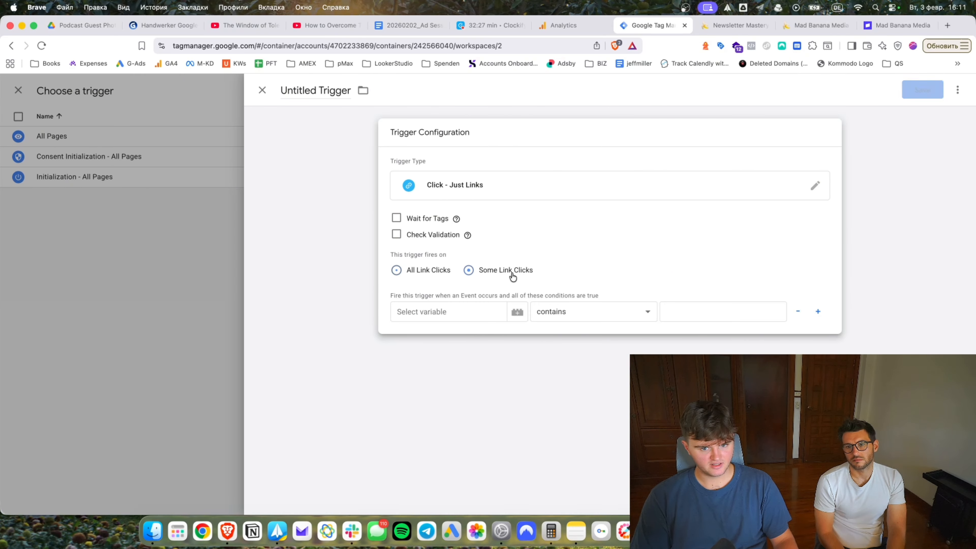
click(458, 310)
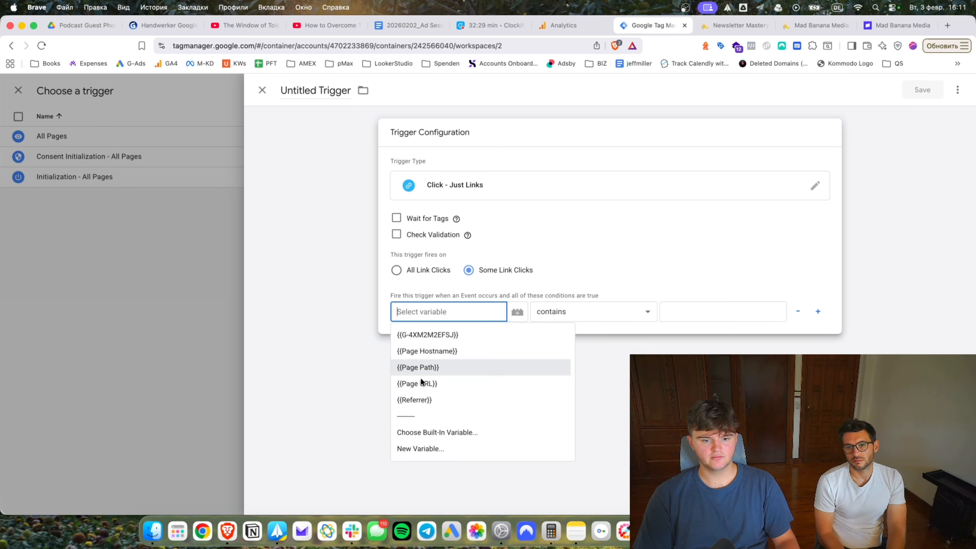
click(418, 386)
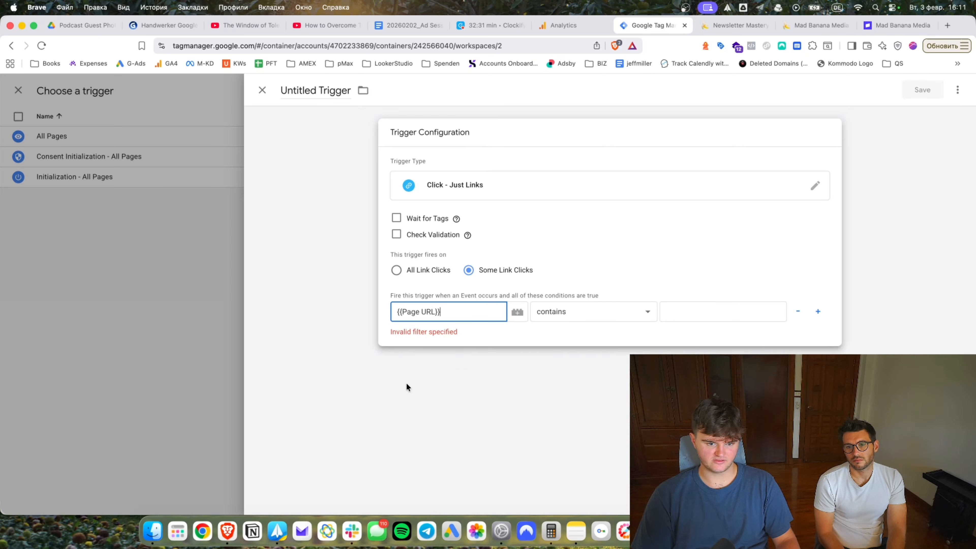
click(722, 312)
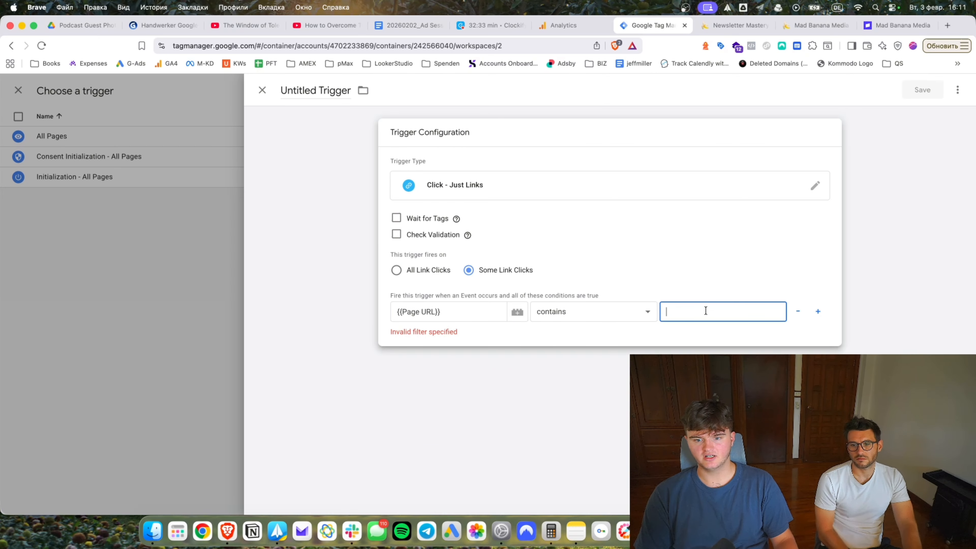
key(super+v)
key(alt+BackSpace)
key(BackSpace)
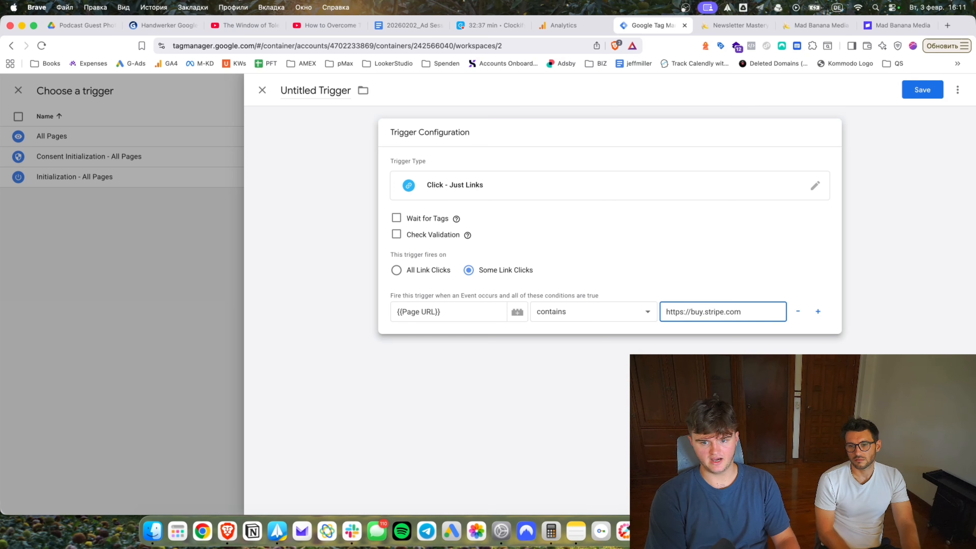
key(Delete)
key(Delete)
key(Delete)
key(Delete)
key(Delete)
key(Delete)
key(Delete)
key(Delete)
click(730, 327)
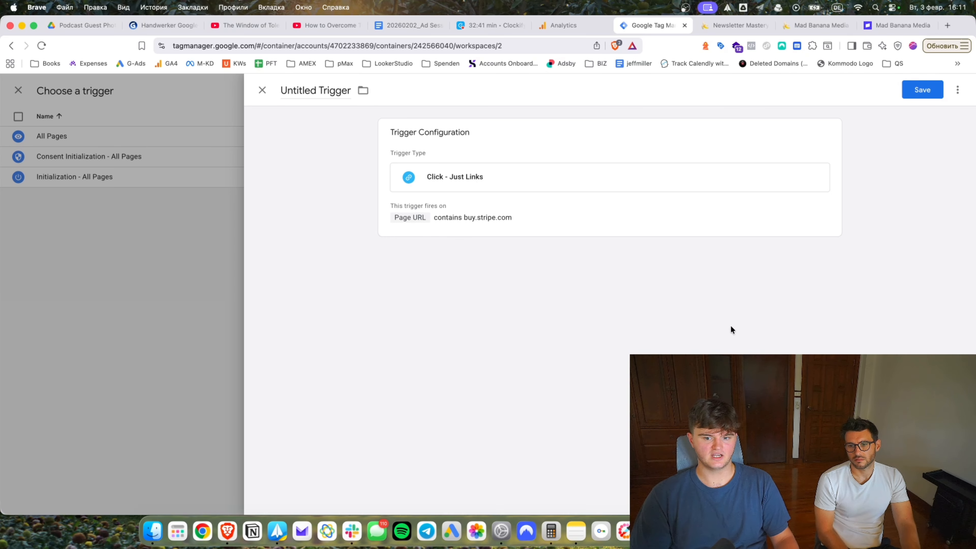
click(682, 209)
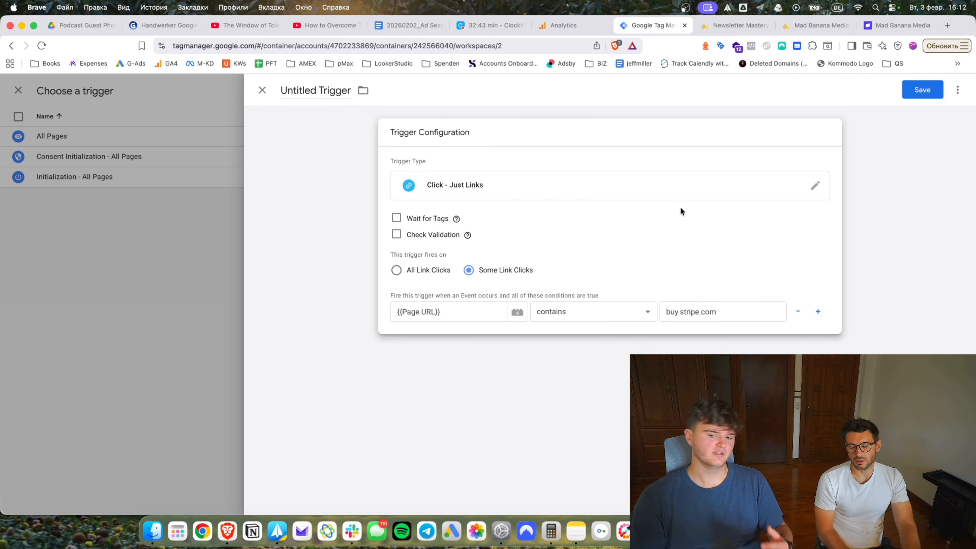
Save the trigger as 'Buy.Stripe.Com link click'.
click(921, 90)
text(Stripe)
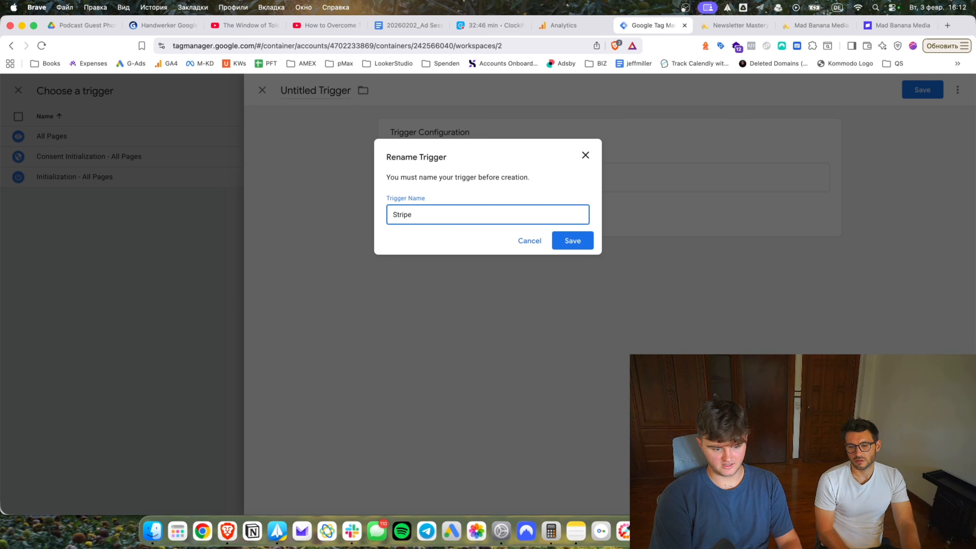
key(super+Left)
text(Buy.Stripe)
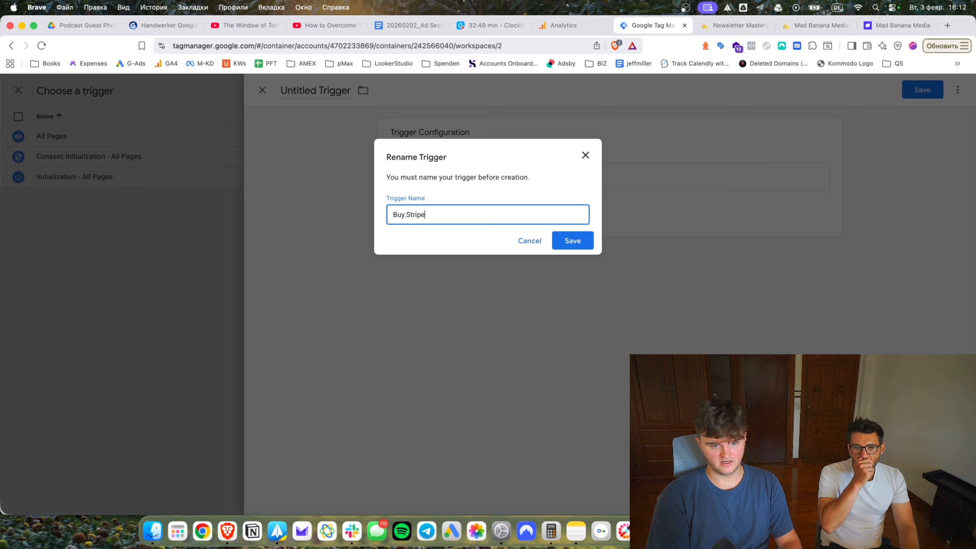
key(super+Right)
text(.Com)
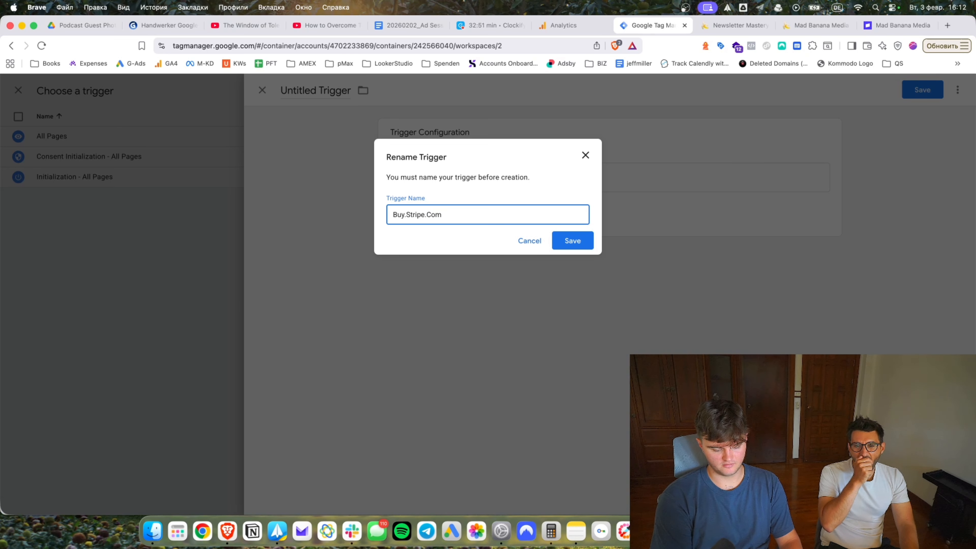
text( link click)
key(Return)
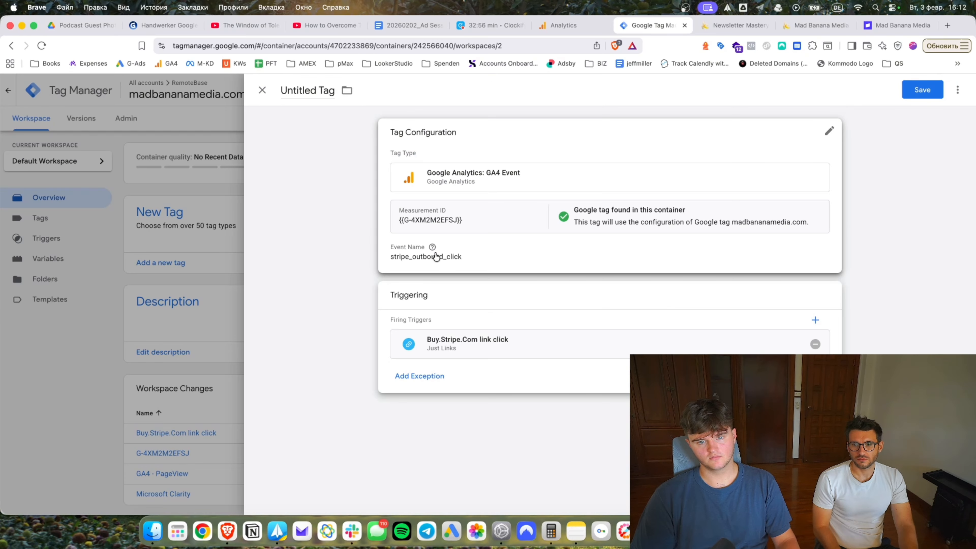
Save the tag as 'GA4 - Stripe Click'.
click(921, 90)
text(GA4 -)
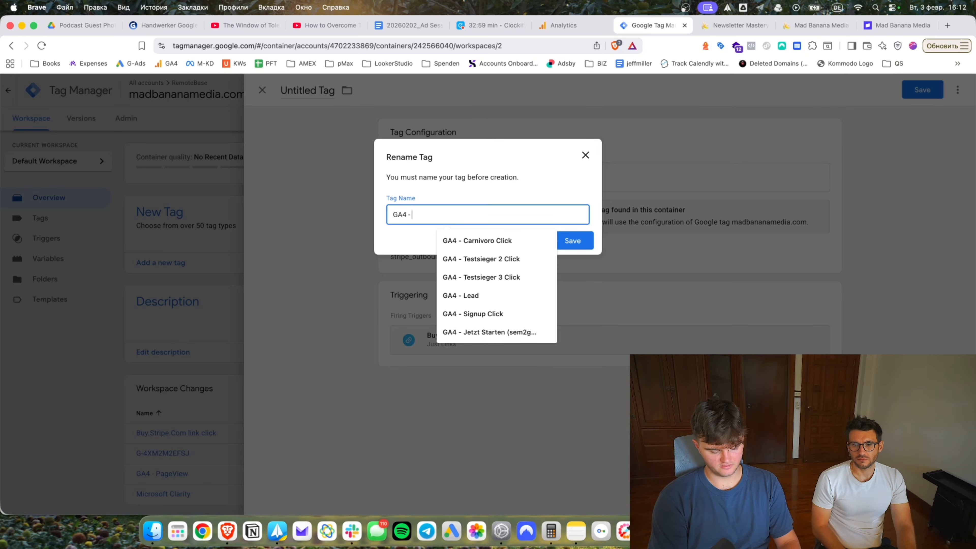
text( Stripe Click)
key(Return)
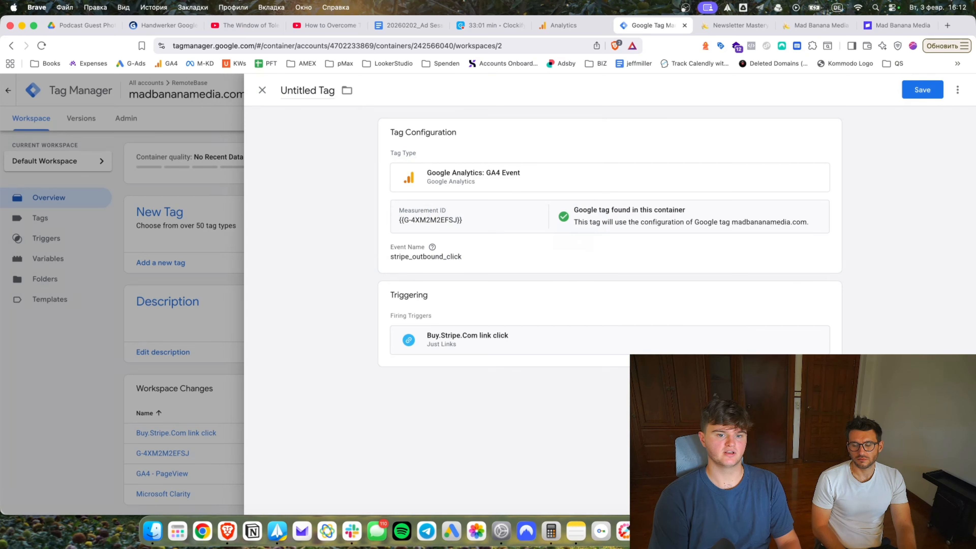
click(732, 24)
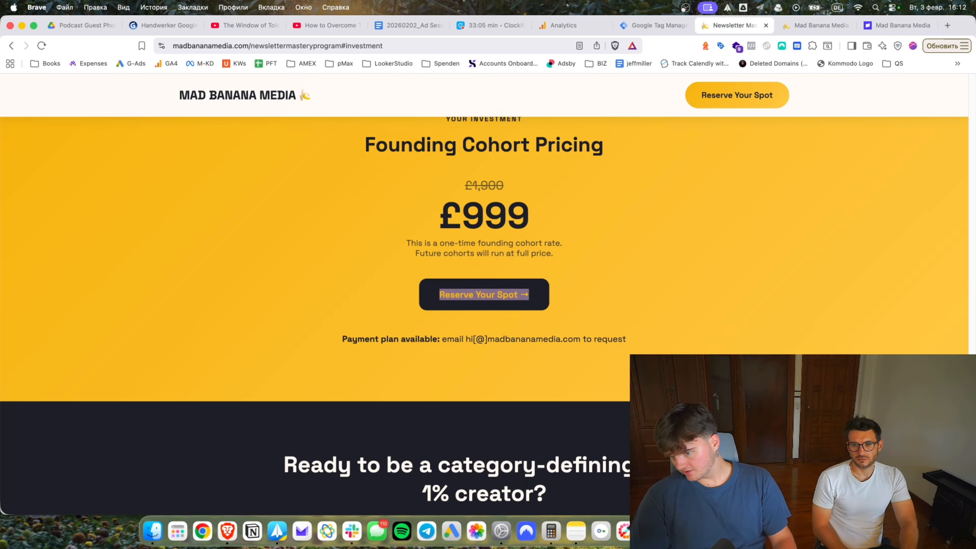
Reload the Newsletter Mastery page with the #investment anchor removed from the address.
scroll(484, 315, up, 10)
scroll(484, 315, up, 15)
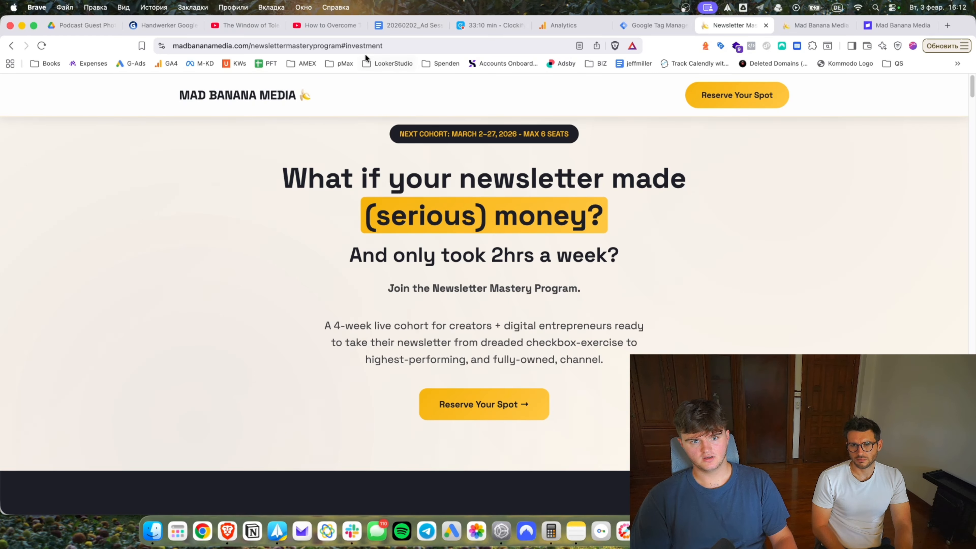
drag(341, 47, 386, 40)
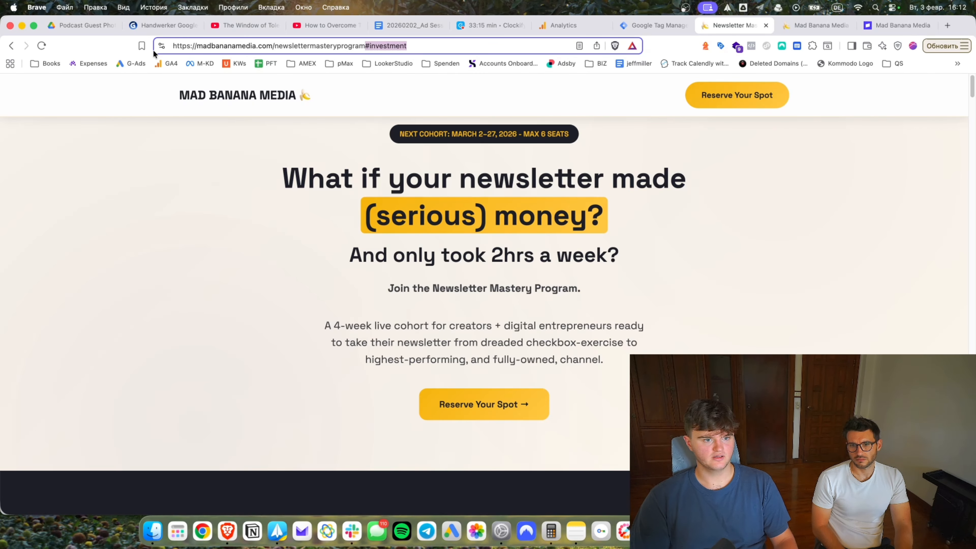
key(BackSpace)
key(Return)
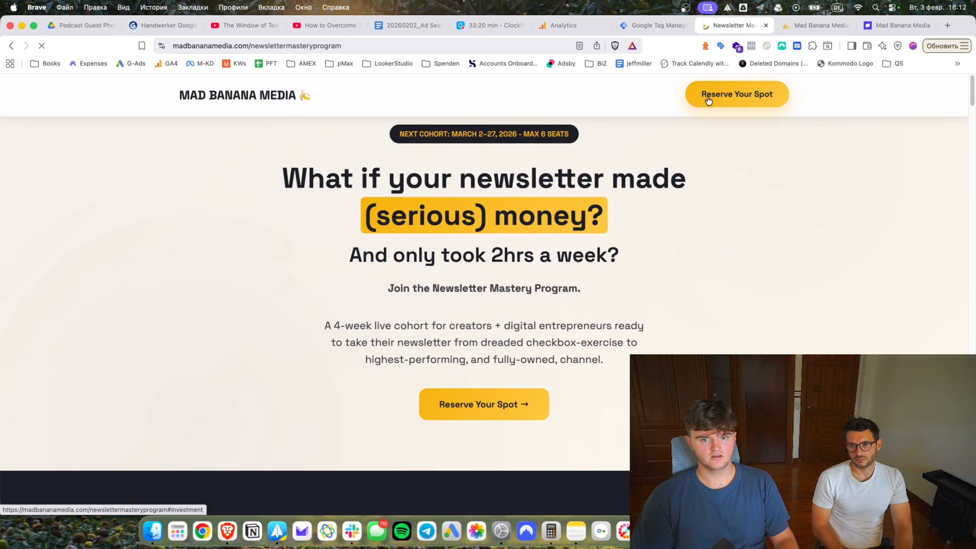
Follow the header and hero Reserve Your Spot links, reloading without the anchor each time.
click(718, 99)
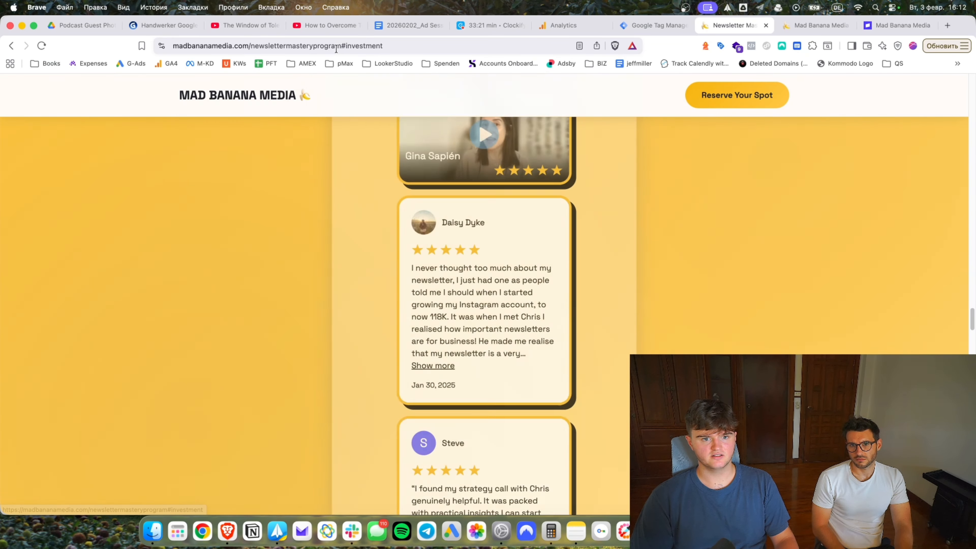
drag(383, 46, 338, 46)
key(BackSpace)
key(Return)
click(481, 396)
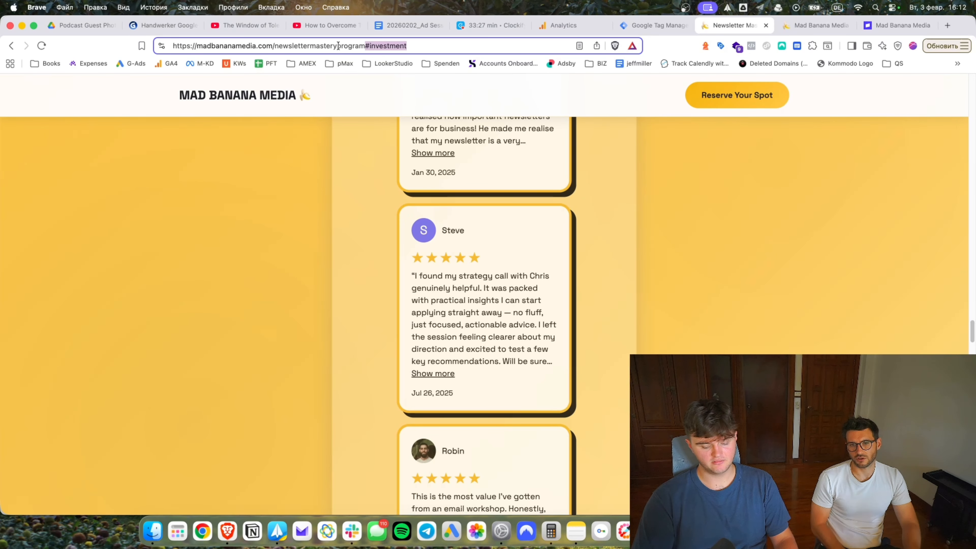
key(BackSpace)
key(Return)
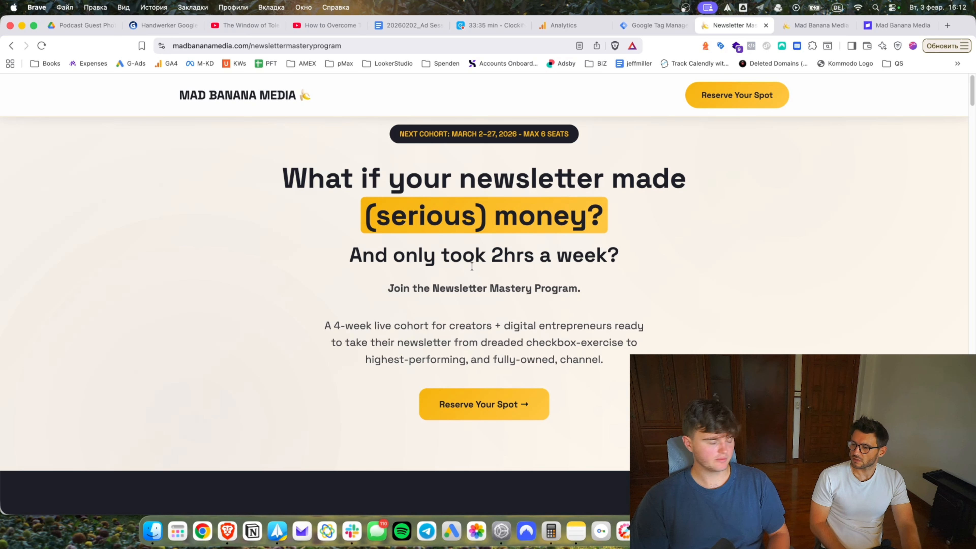
Check the Reserve Your Spot link target and scroll to the £999 Founding Cohort Pricing.
right_click(493, 411)
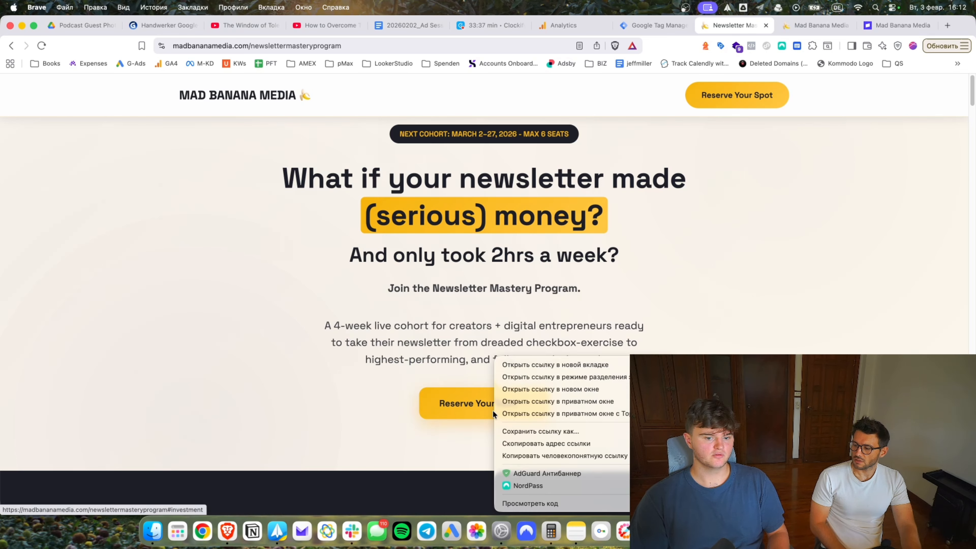
click(485, 365)
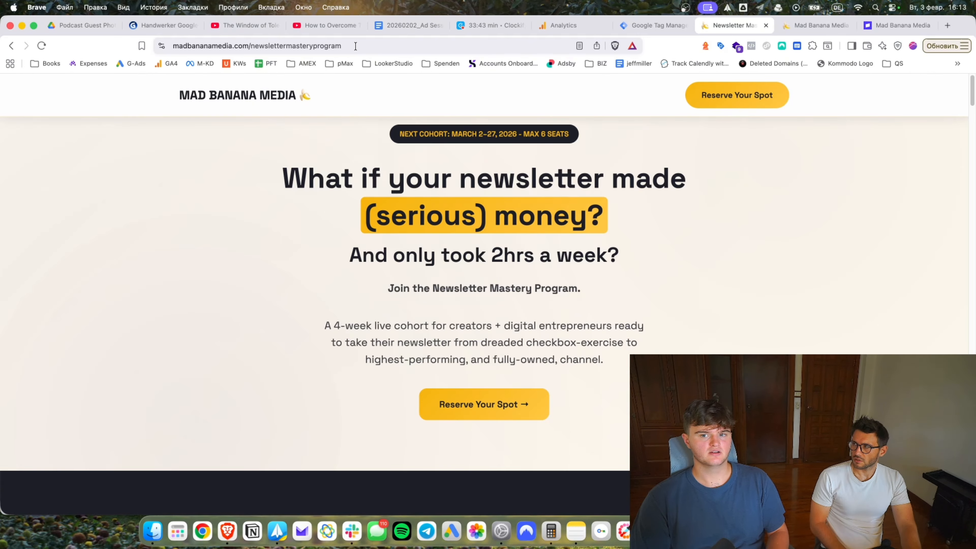
scroll(514, 358, down, 20)
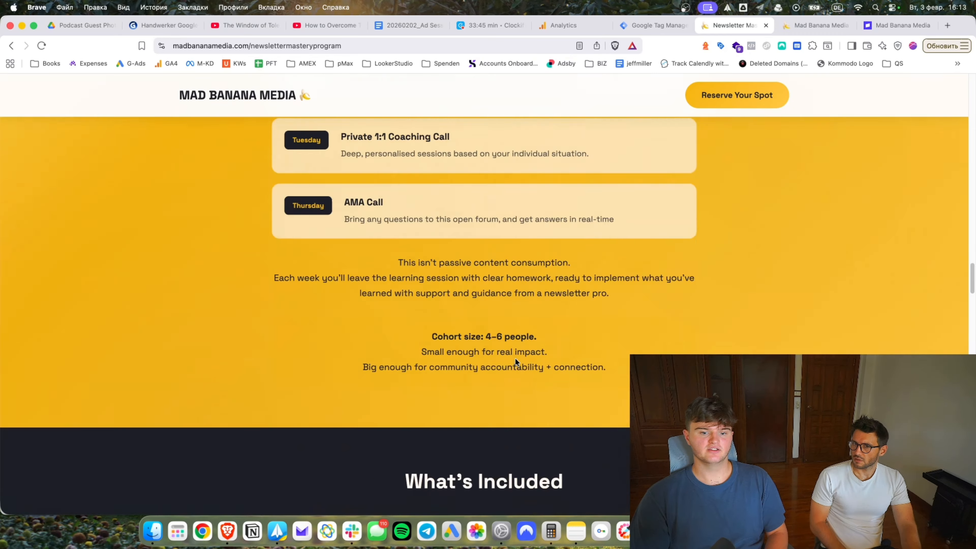
scroll(501, 360, down, 15)
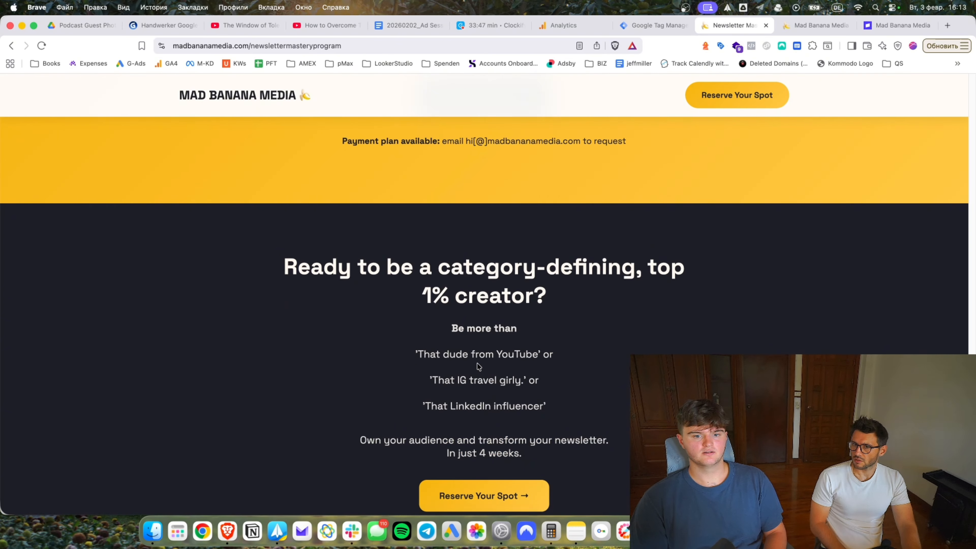
scroll(621, 227, up, 8)
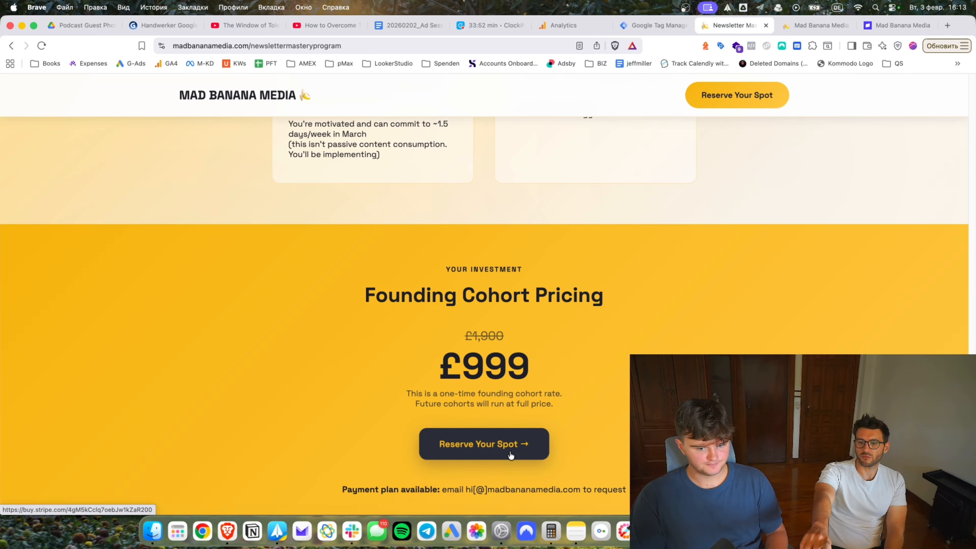
scroll(511, 455, down, 5)
Open the £999 Stripe checkout from two Reserve Your Spot buttons, closing it each time.
click(493, 483)
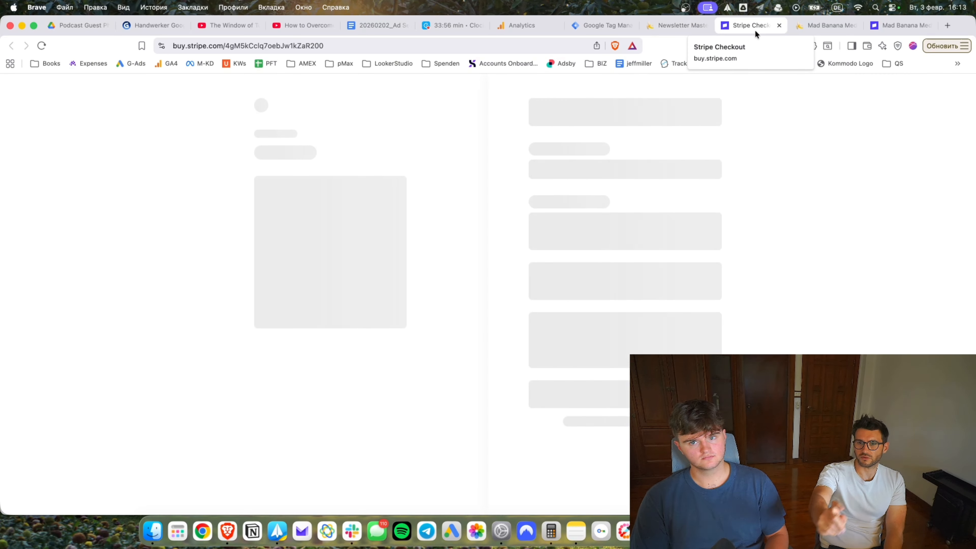
click(779, 26)
scroll(541, 345, down, 10)
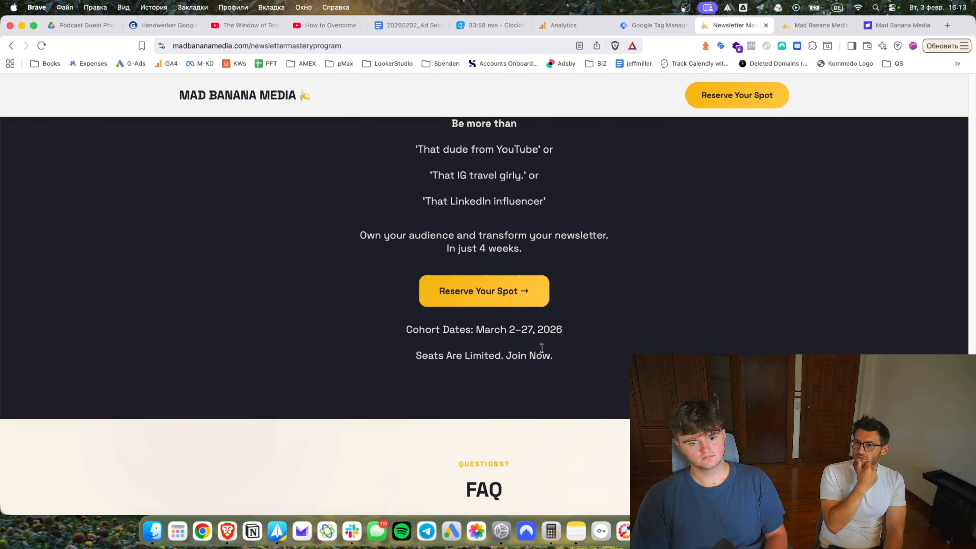
scroll(546, 343, down, 5)
click(510, 345)
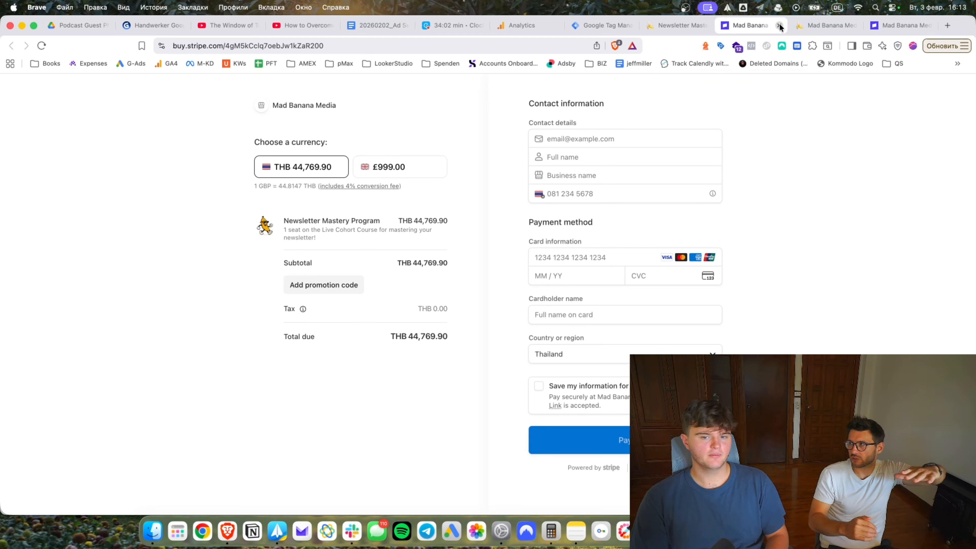
click(778, 26)
Jump to the #investment pricing section and copy the page address.
click(768, 95)
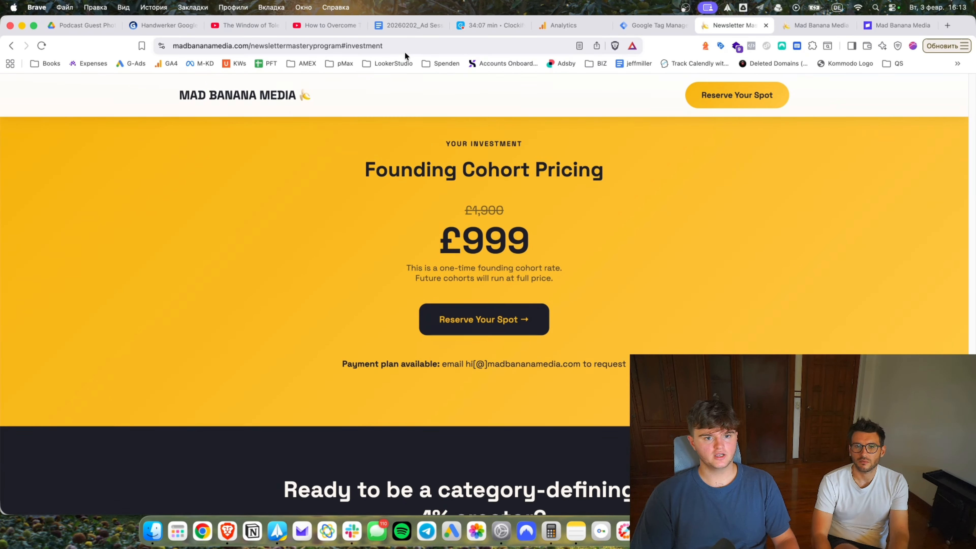
drag(406, 46, 275, 46)
key(super+c)
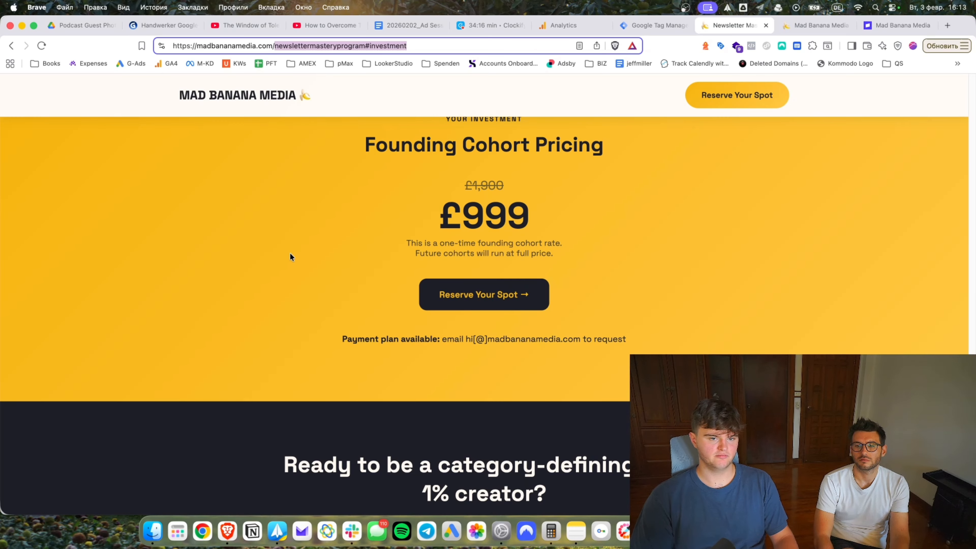
click(648, 27)
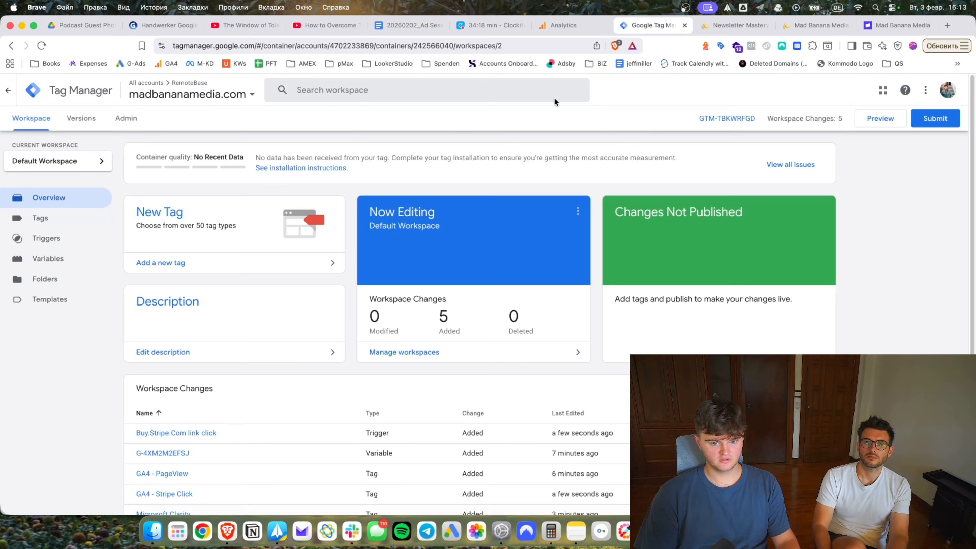
Create a new GA4 Event tag with the measurement ID variable and event name cta_click.
click(150, 214)
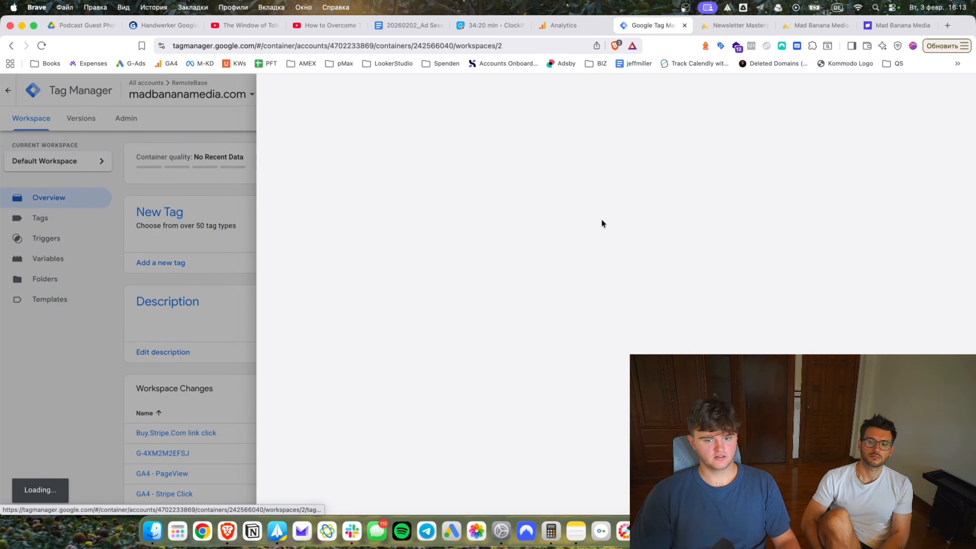
click(607, 207)
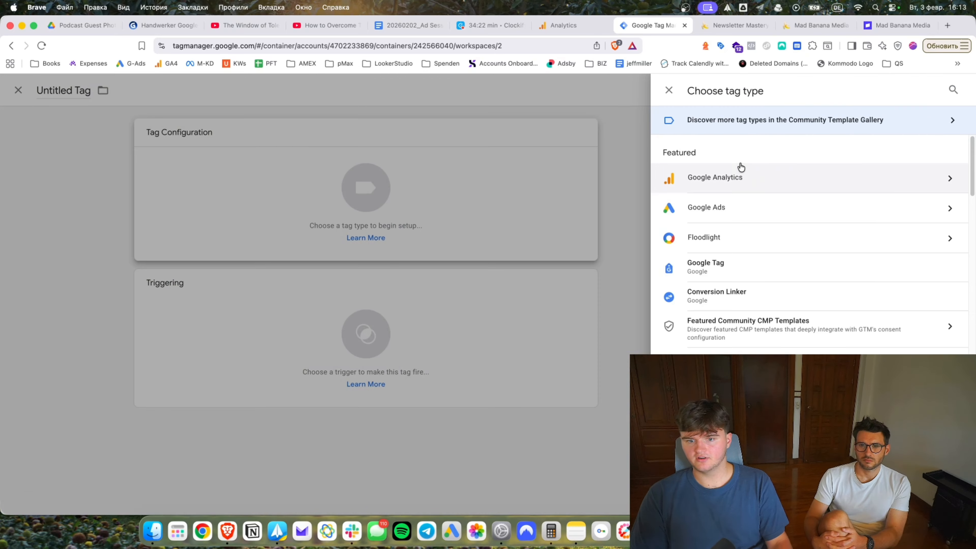
click(731, 194)
click(738, 195)
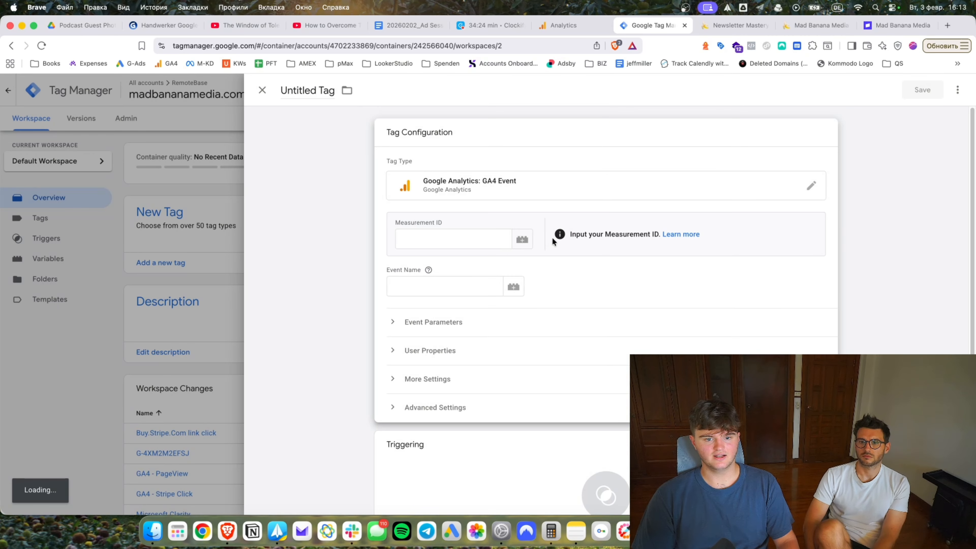
click(522, 241)
click(311, 155)
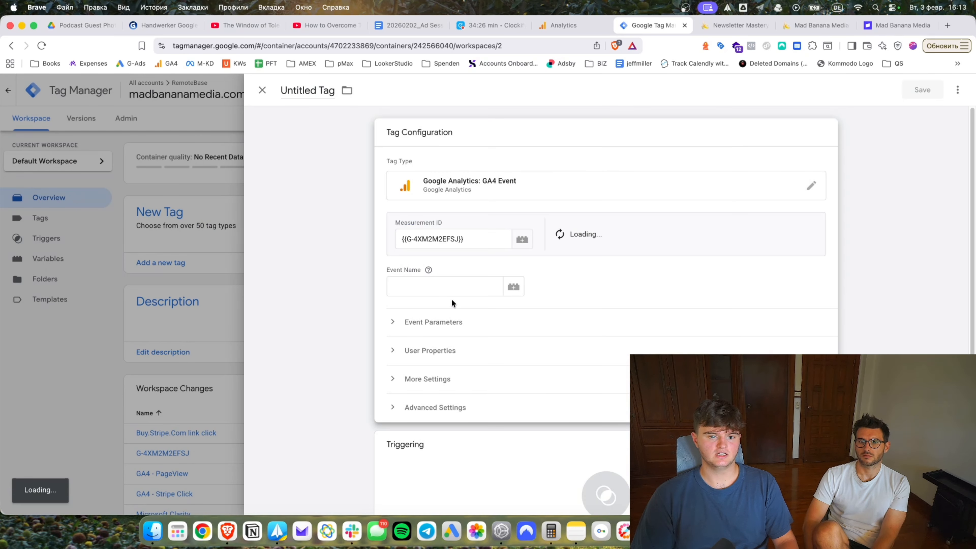
click(466, 285)
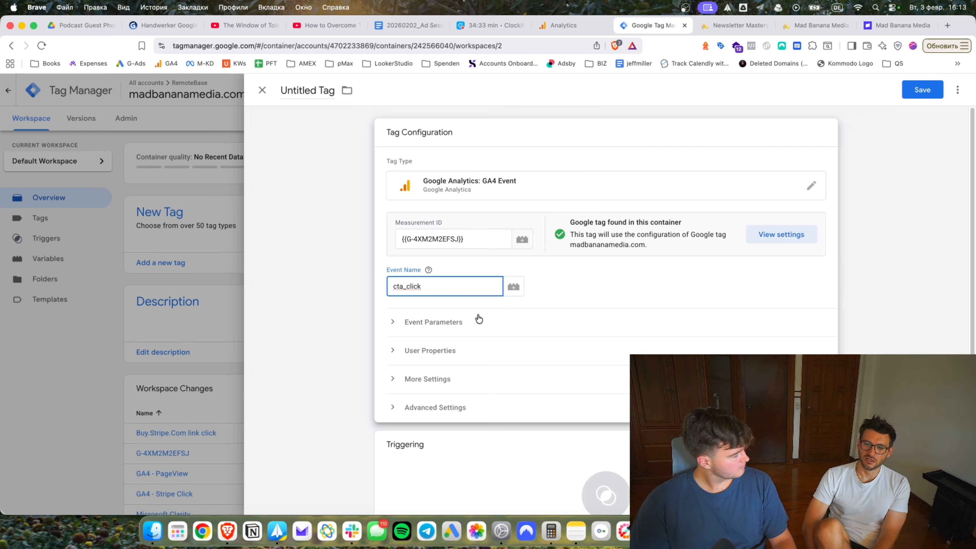
scroll(435, 302, down, 2)
click(614, 422)
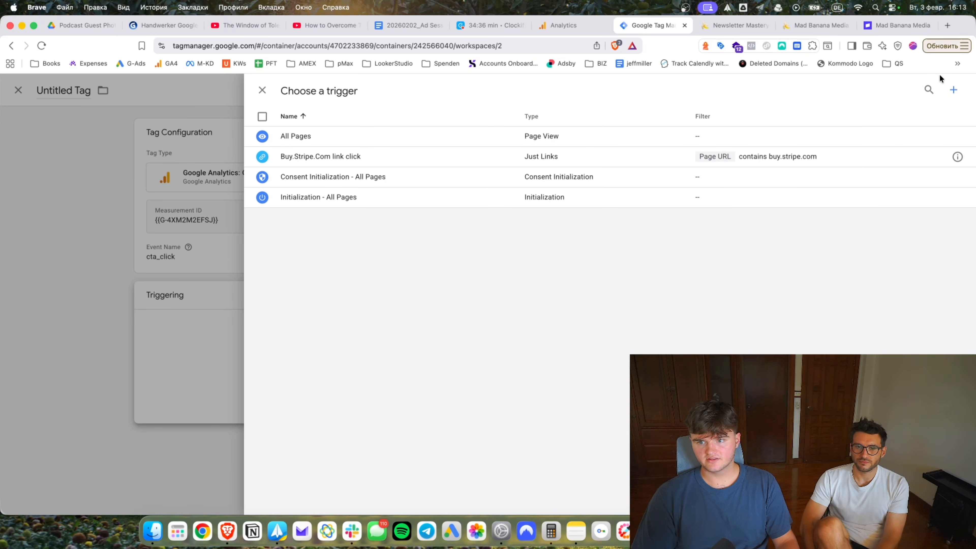
Create a new trigger of type Page View – DOM Ready.
click(952, 89)
click(502, 179)
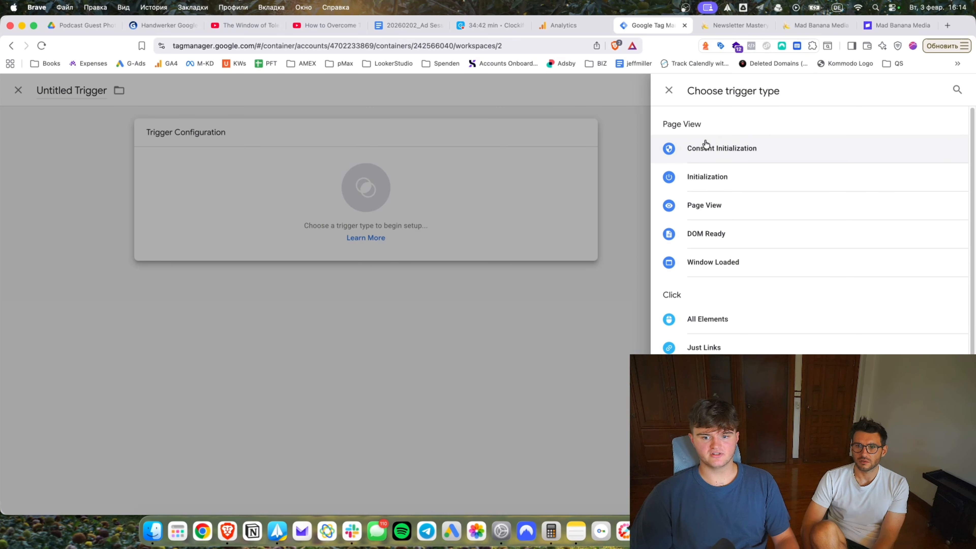
scroll(744, 244, down, 4)
scroll(737, 254, up, 4)
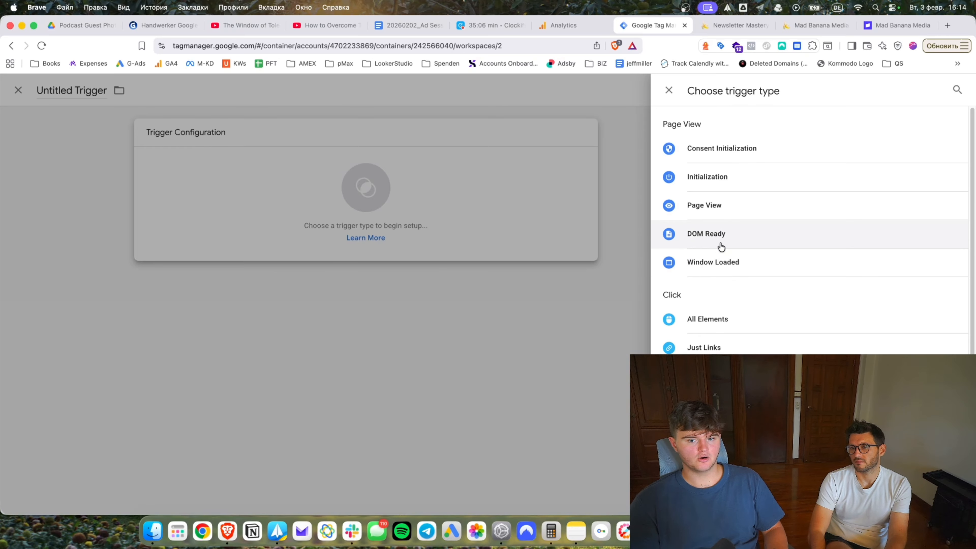
click(706, 234)
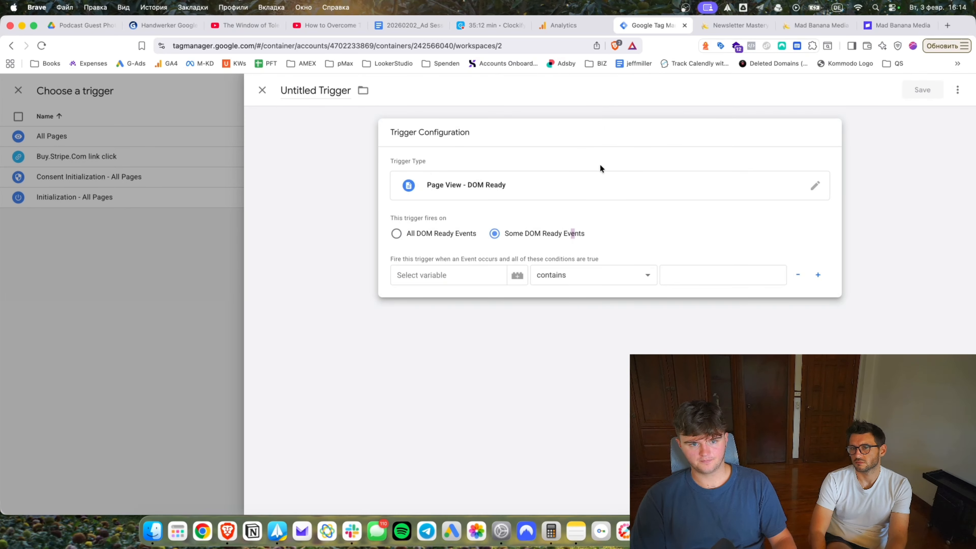
Switch the trigger to Page View with Page URL containing the pasted #investment page URL.
click(601, 171)
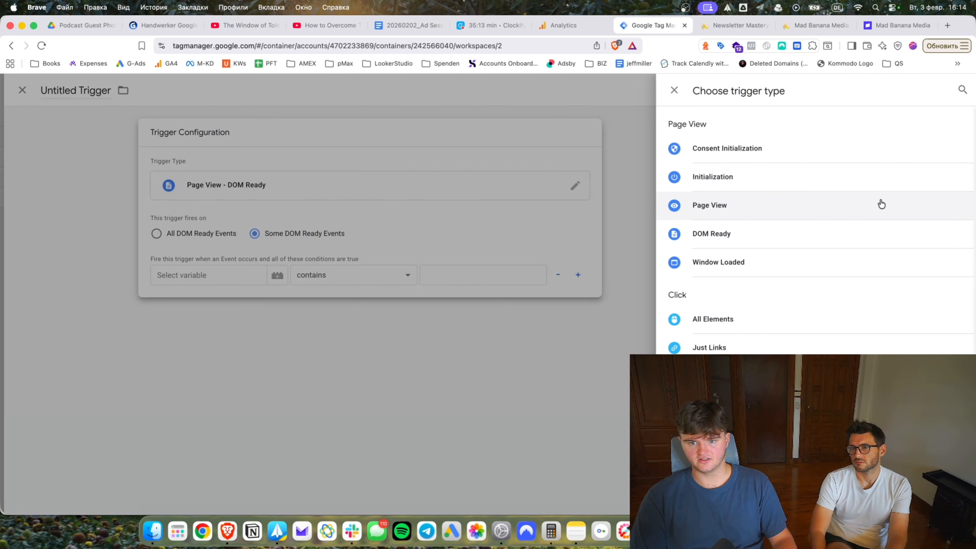
click(721, 212)
click(467, 274)
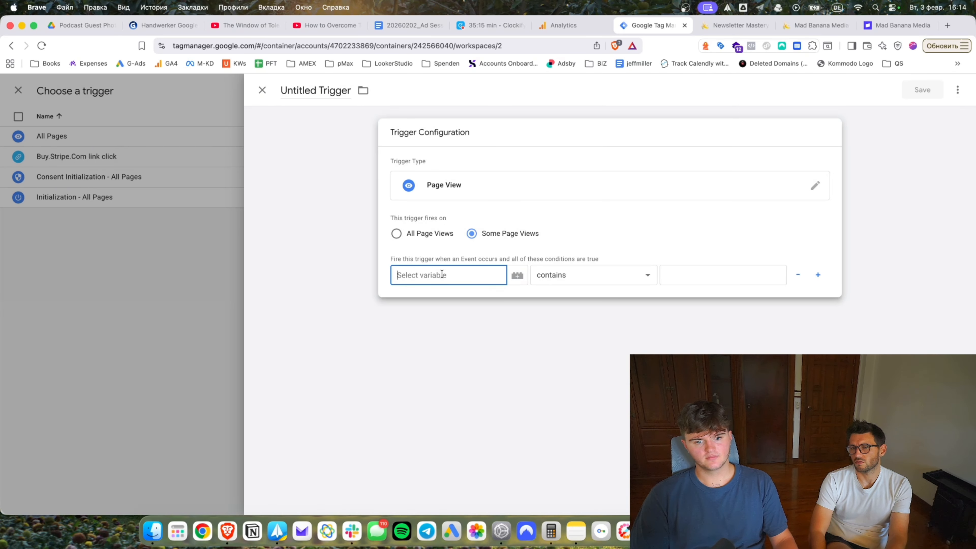
click(442, 345)
click(691, 275)
key(super+v)
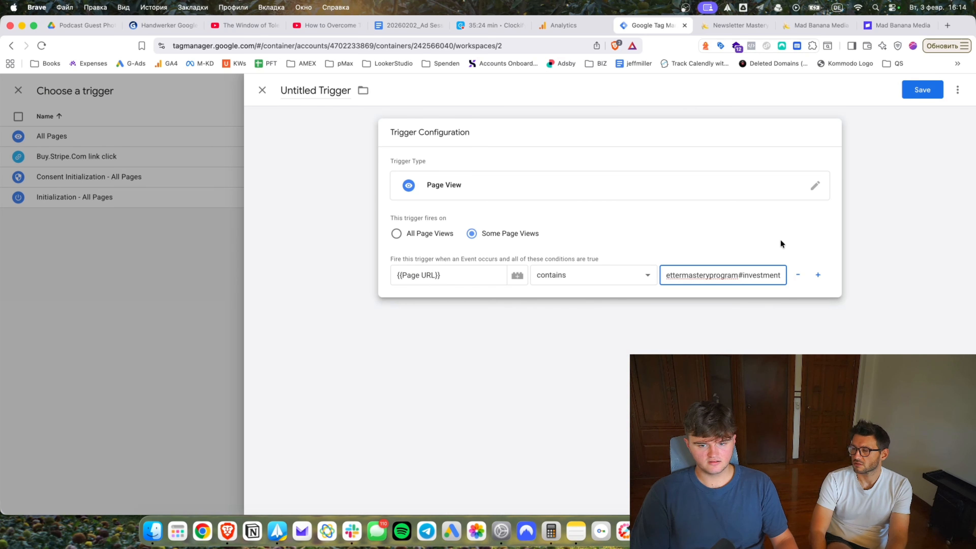
key(super+Left)
key(super+Right)
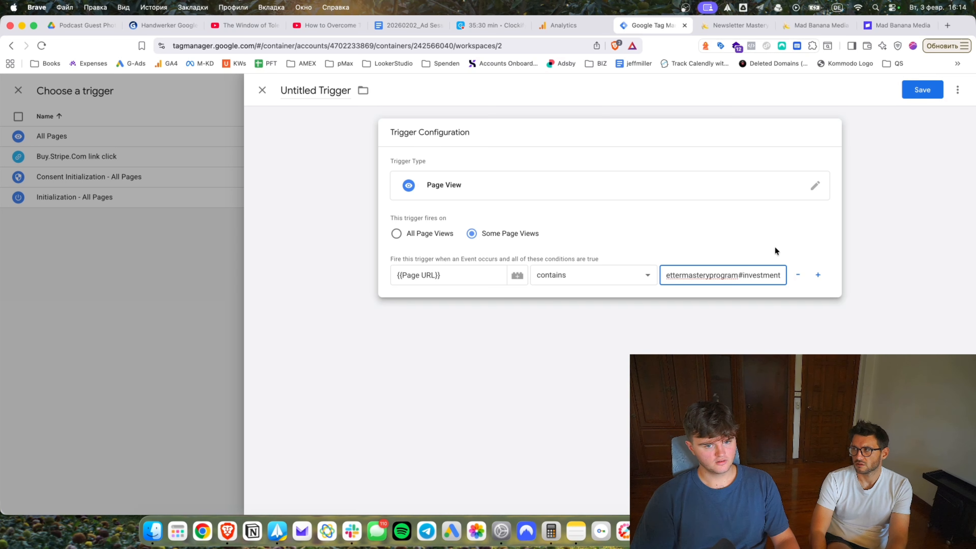
Refine the Page URL condition value to match newslettermasteryprogram#investment.
click(333, 92)
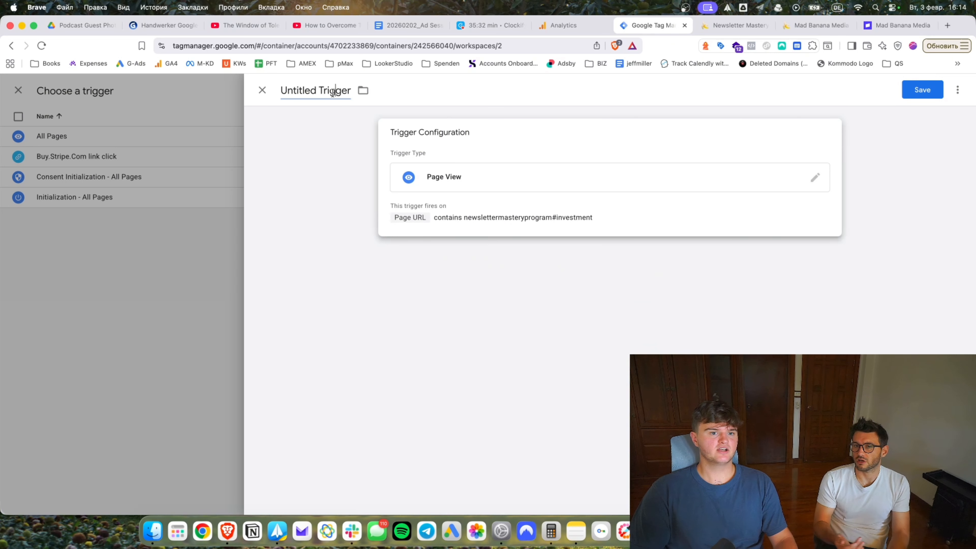
click(563, 214)
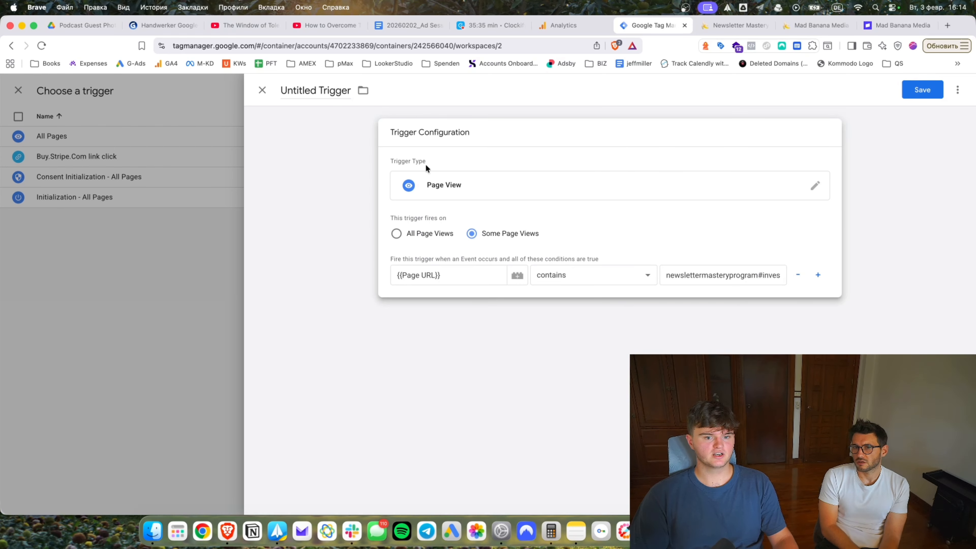
click(754, 278)
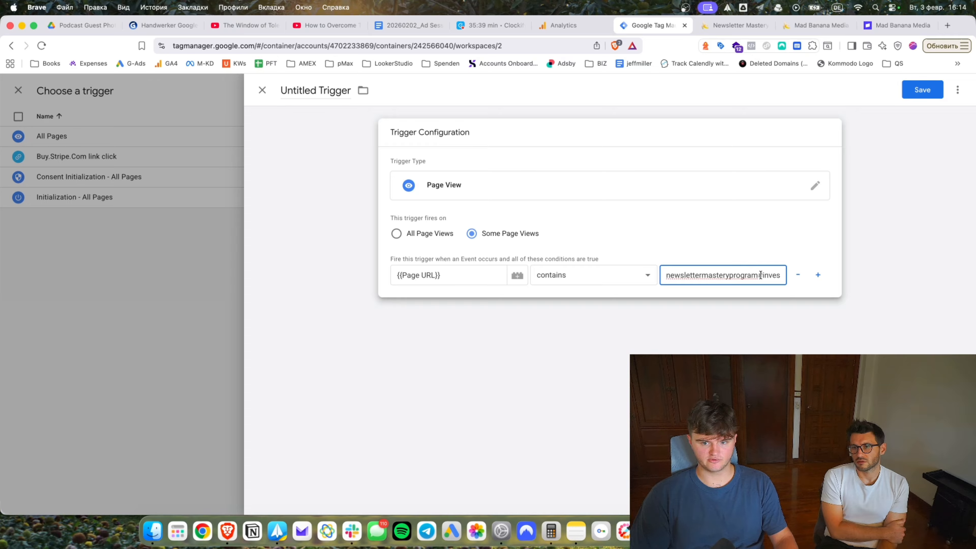
drag(768, 272, 834, 276)
click(766, 322)
click(662, 215)
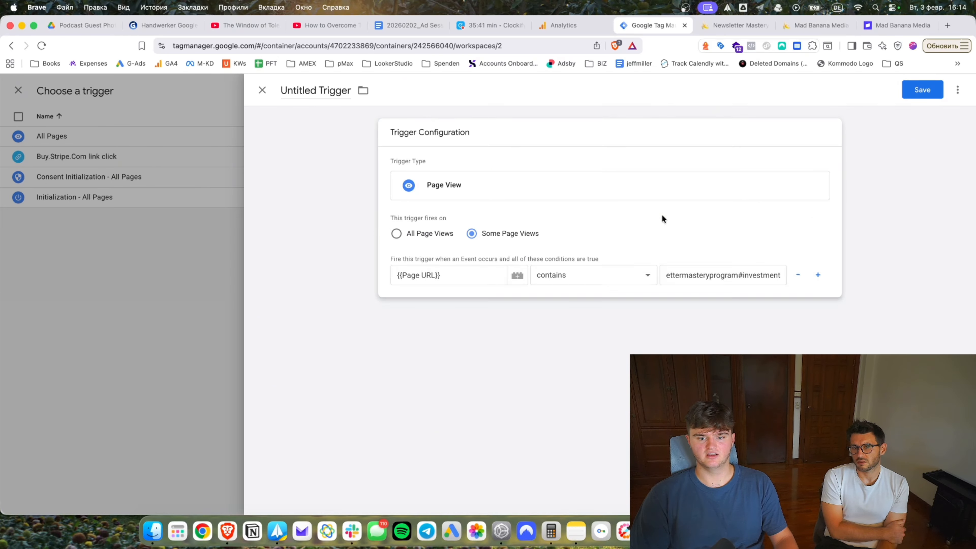
click(488, 221)
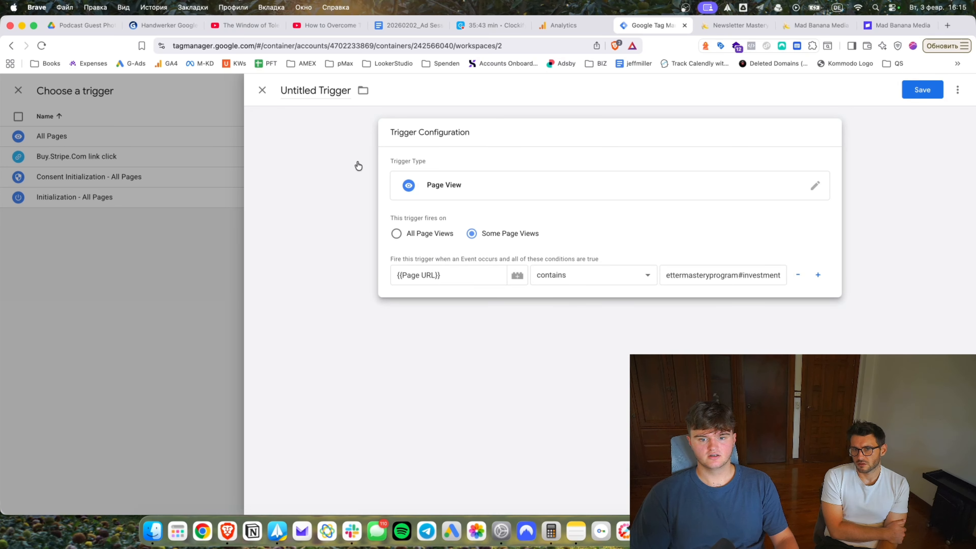
Name the trigger '#investment - scroll to anchor /button click', save it, and add another firing trigger.
click(327, 90)
key(BackSpace)
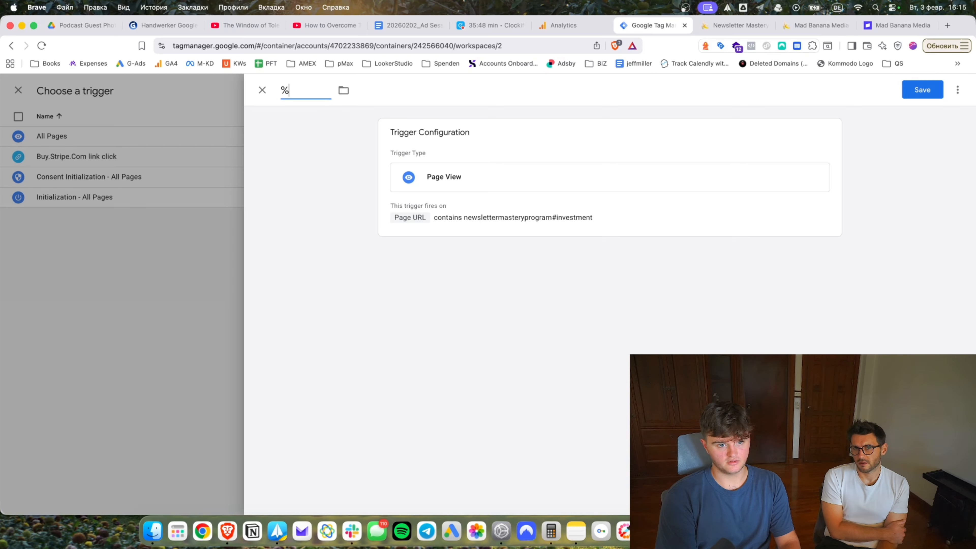
text(#investment anchor s)
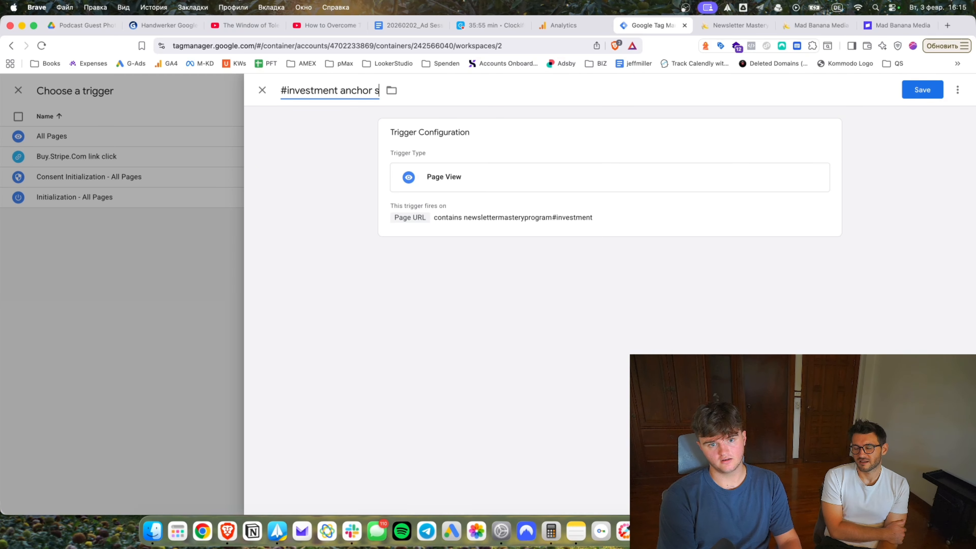
text(croll)
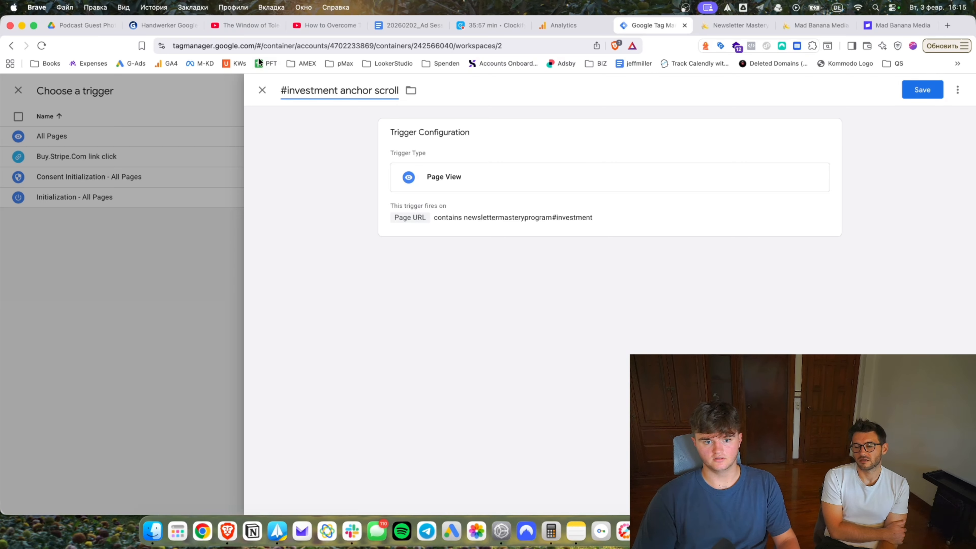
key(alt+BackSpace)
key(BackSpace)
key(alt+Left)
text(scroll to)
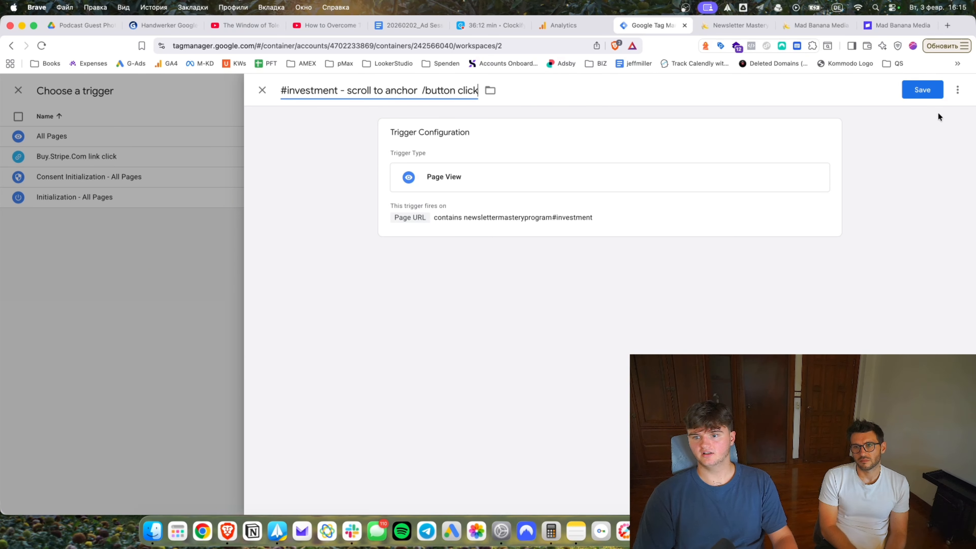
click(921, 89)
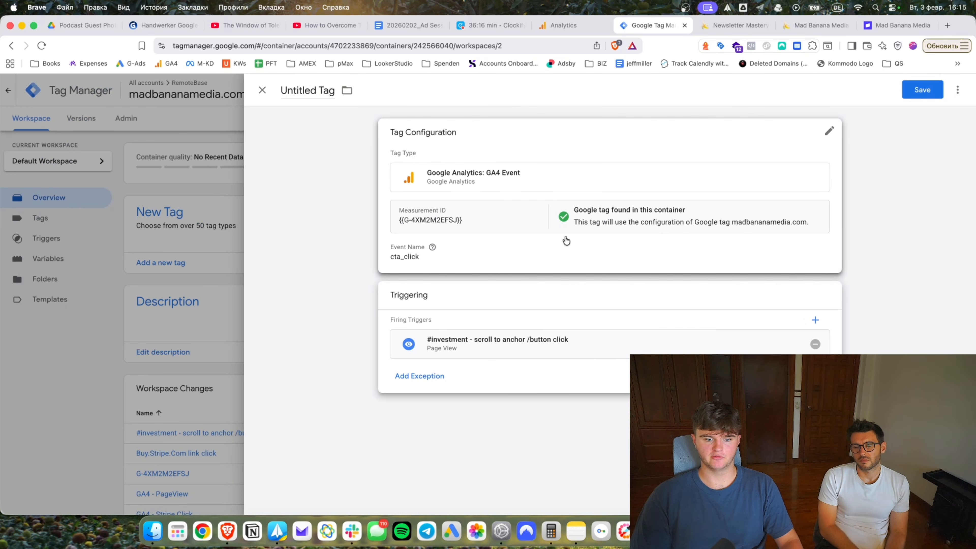
click(814, 320)
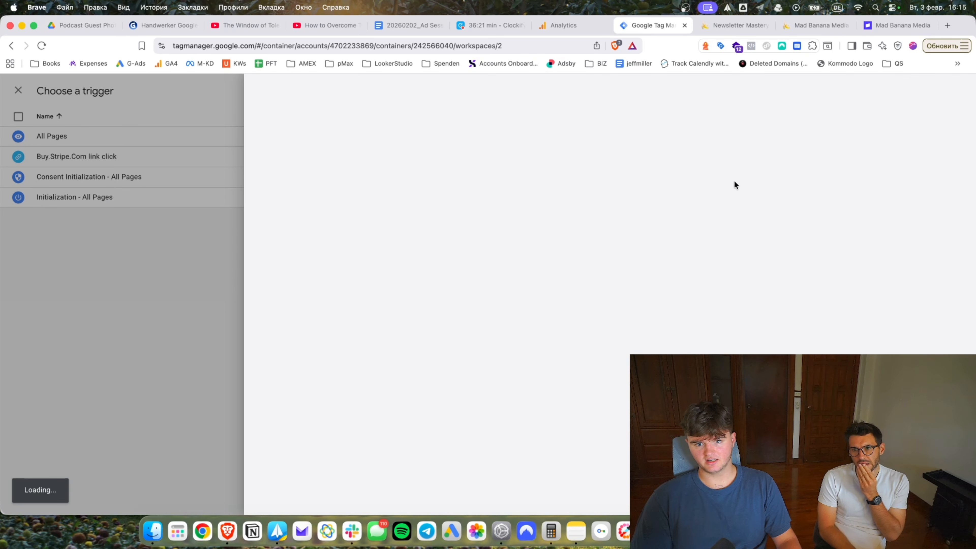
Set up a Just Links click trigger where Page URL contains the #investment page URL.
click(703, 231)
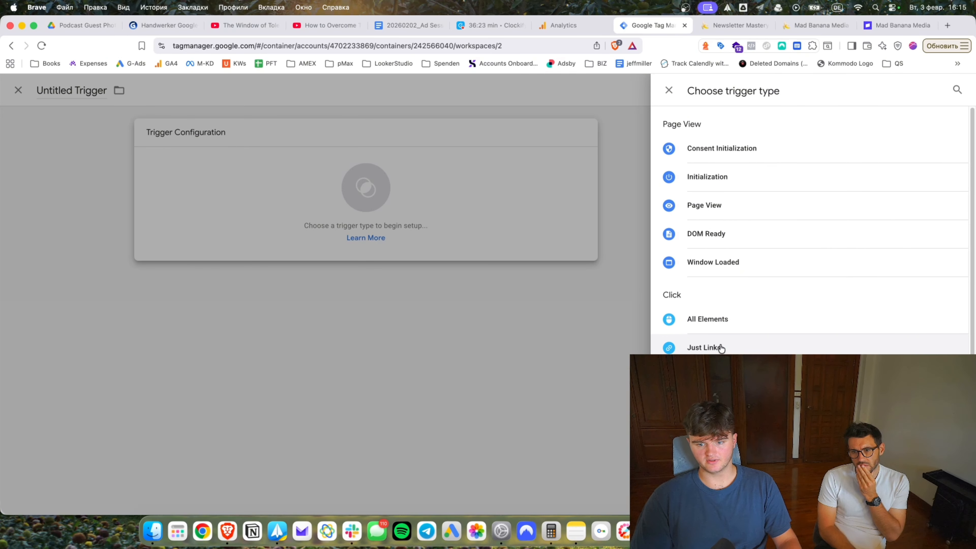
click(718, 344)
click(468, 270)
click(428, 311)
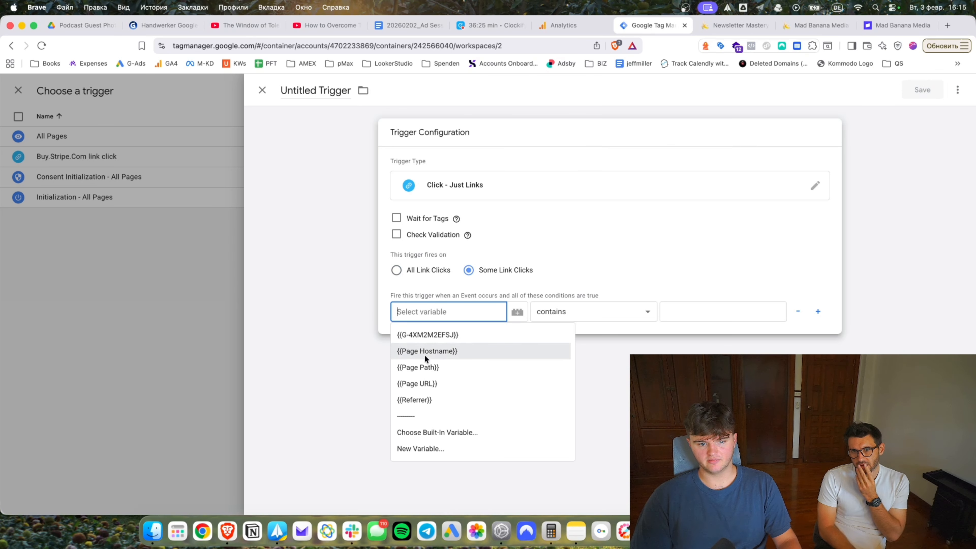
click(426, 385)
click(722, 311)
key(super+v)
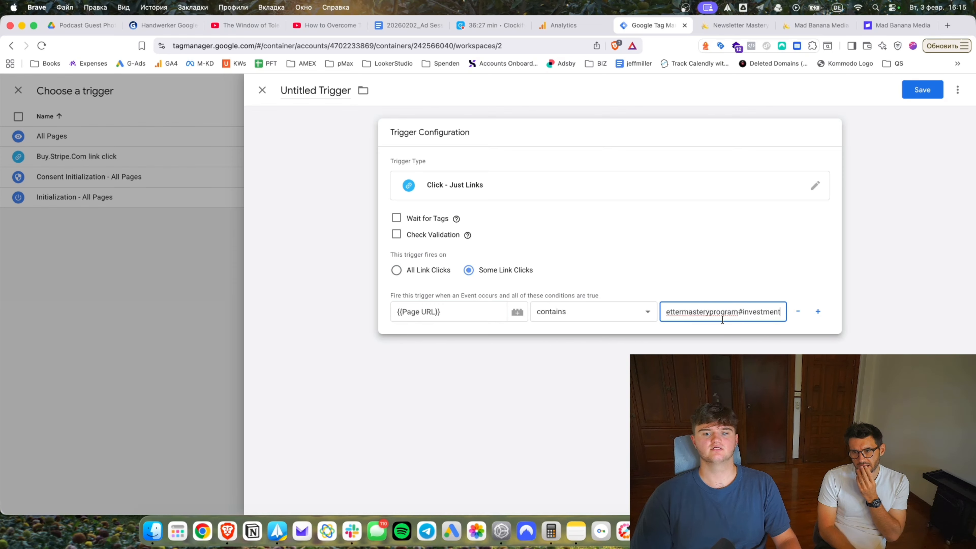
drag(719, 317, 619, 318)
click(642, 114)
Check where the header Reserve Your Spot link points on the Newsletter Mastery page.
click(730, 26)
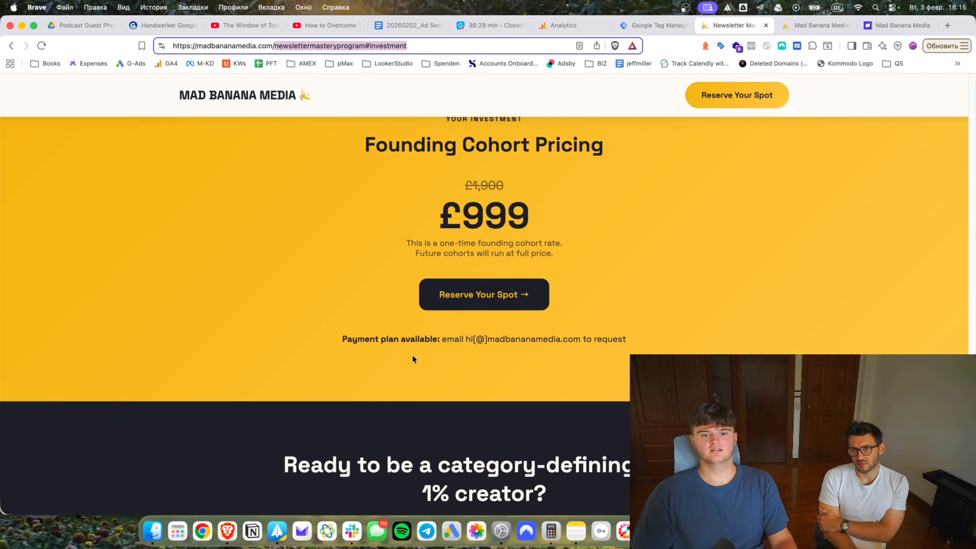
click(655, 21)
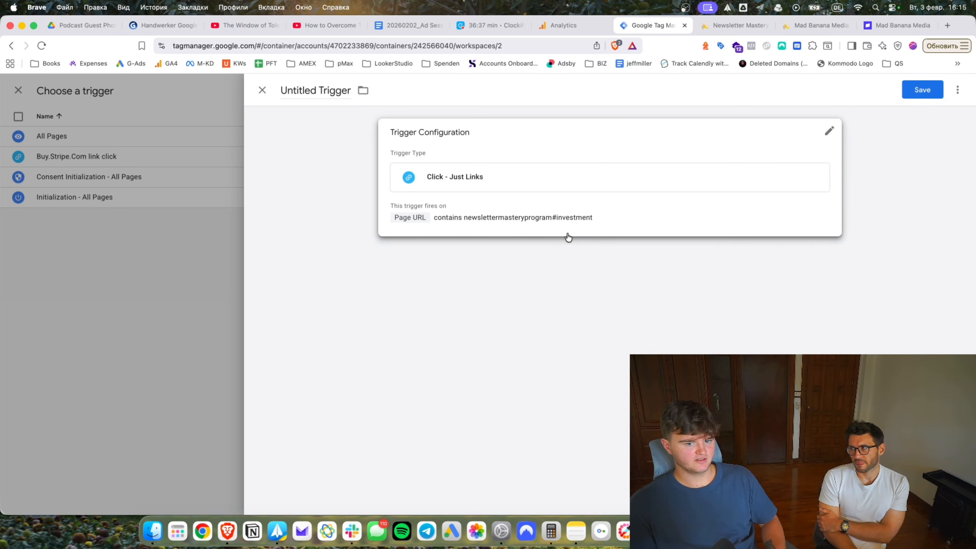
click(735, 17)
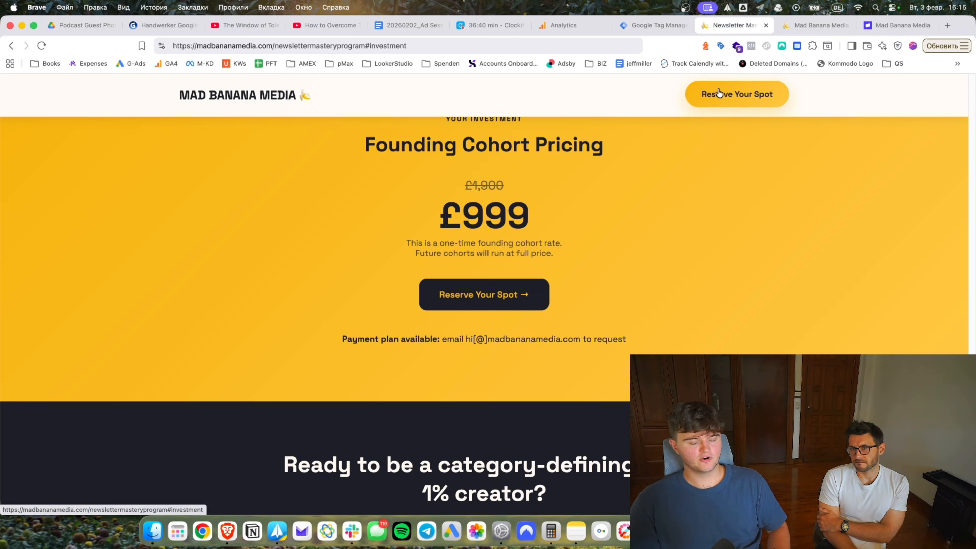
right_click(741, 98)
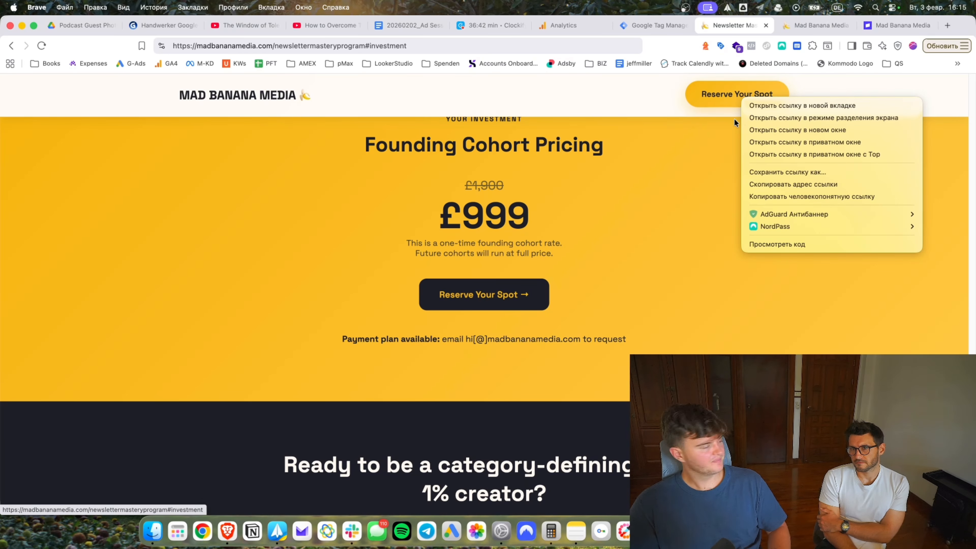
click(691, 149)
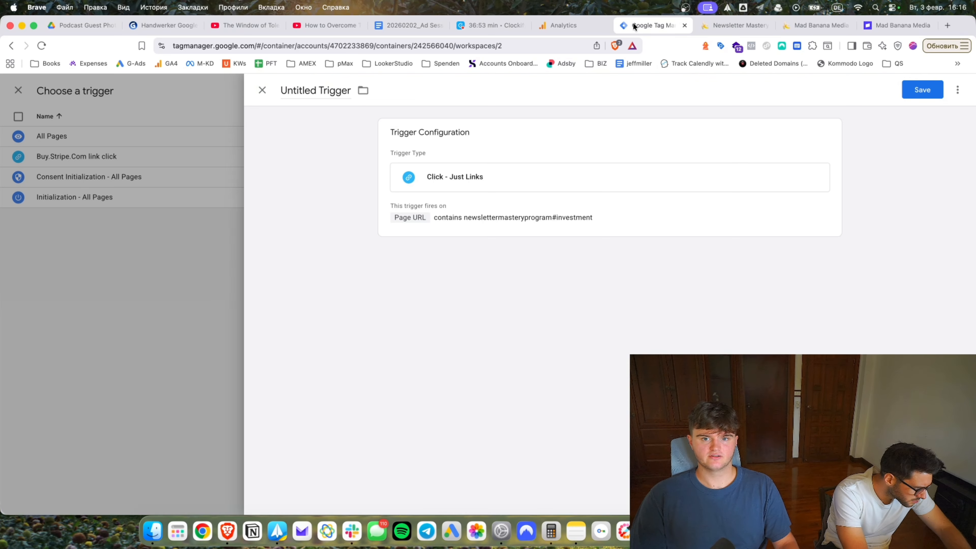
click(632, 23)
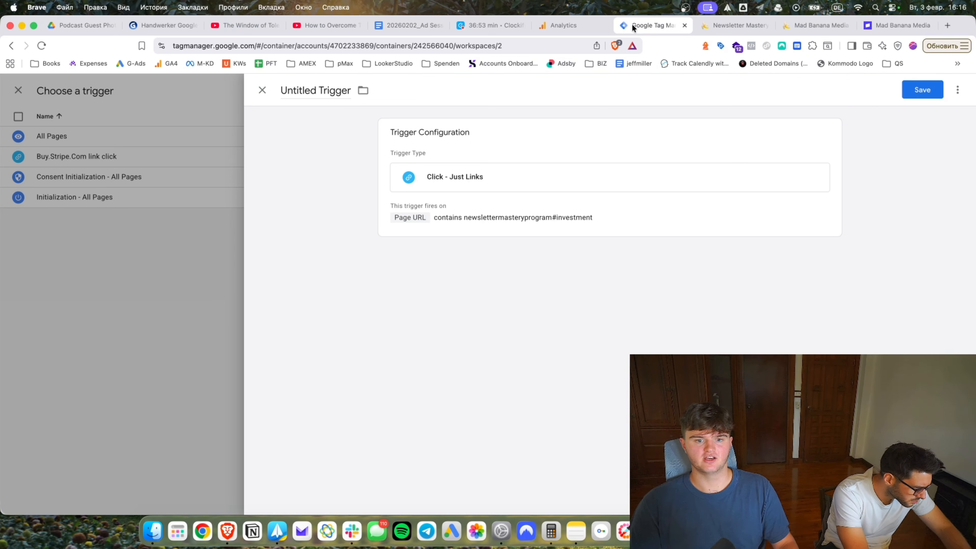
Name the trigger 'Link Click to #investment' and save it.
click(618, 235)
click(328, 94)
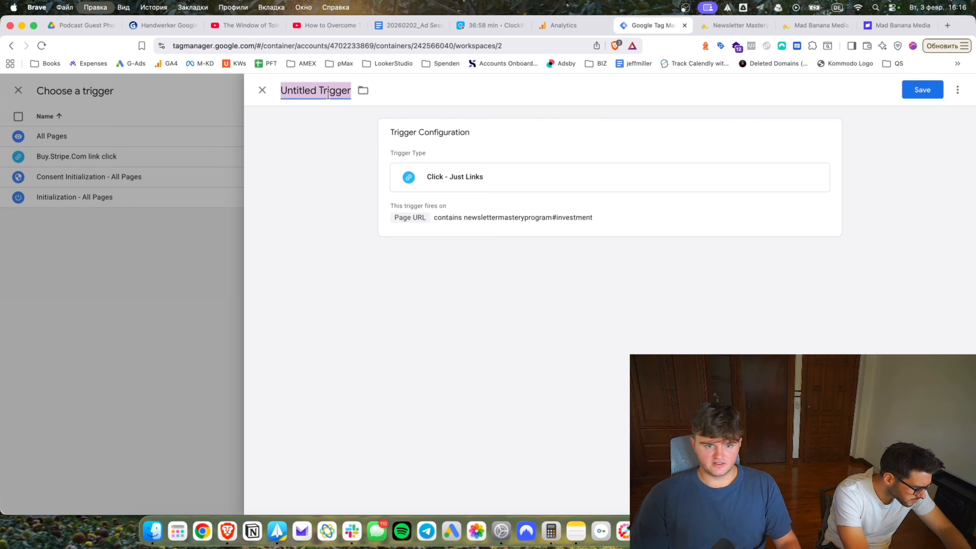
text(L)
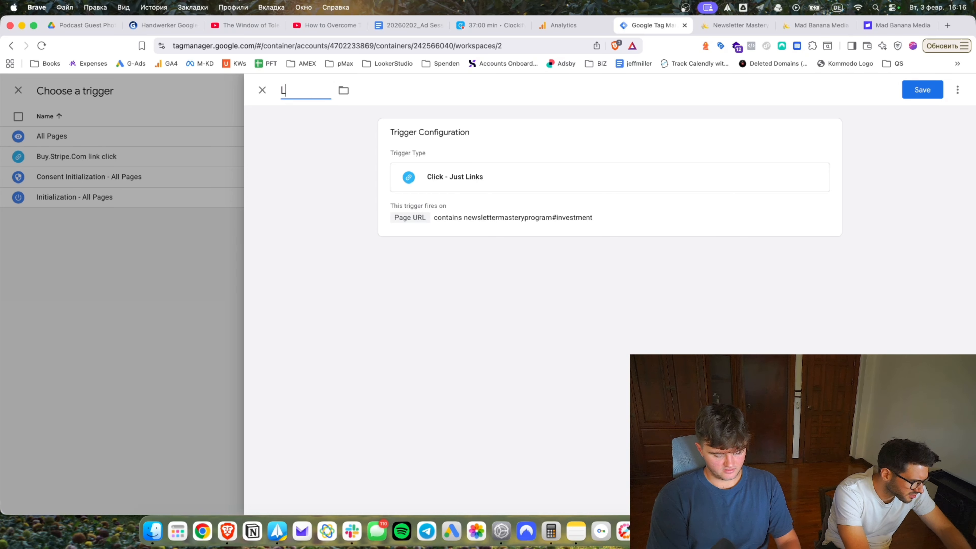
text(ink Click)
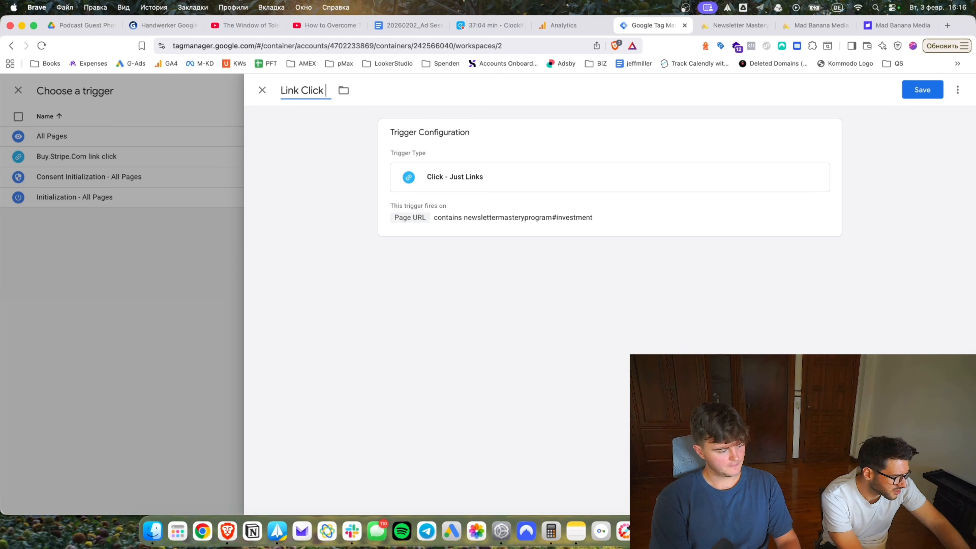
text( to #)
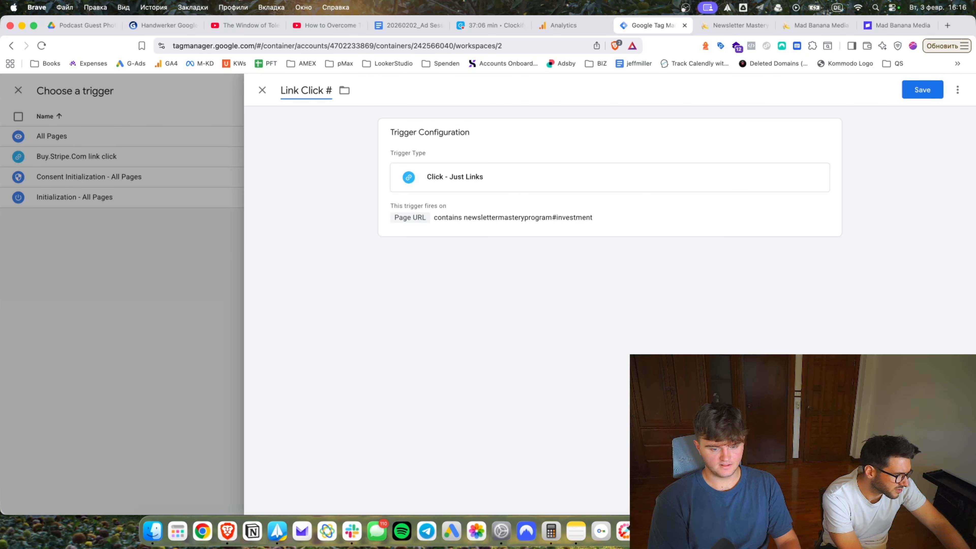
text(investment)
key(alt+Left)
text(to)
key(super+s)
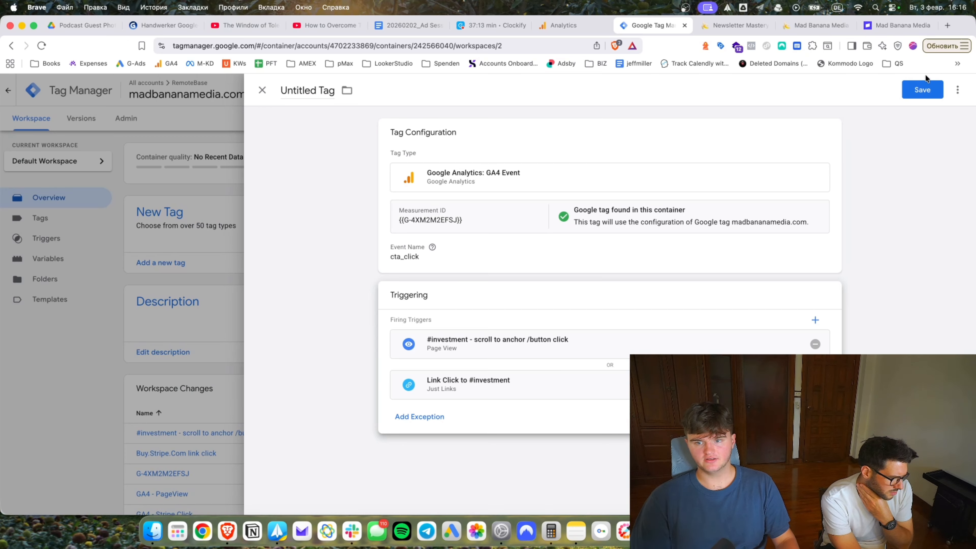
Save the tag as 'GA4 - CTA click #investment'.
click(923, 87)
text(GA4)
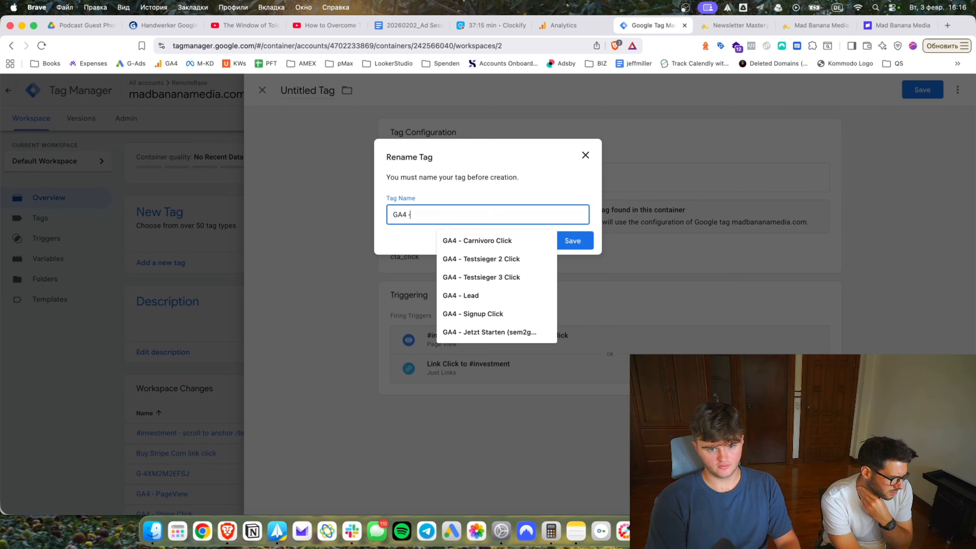
text( - CTA click)
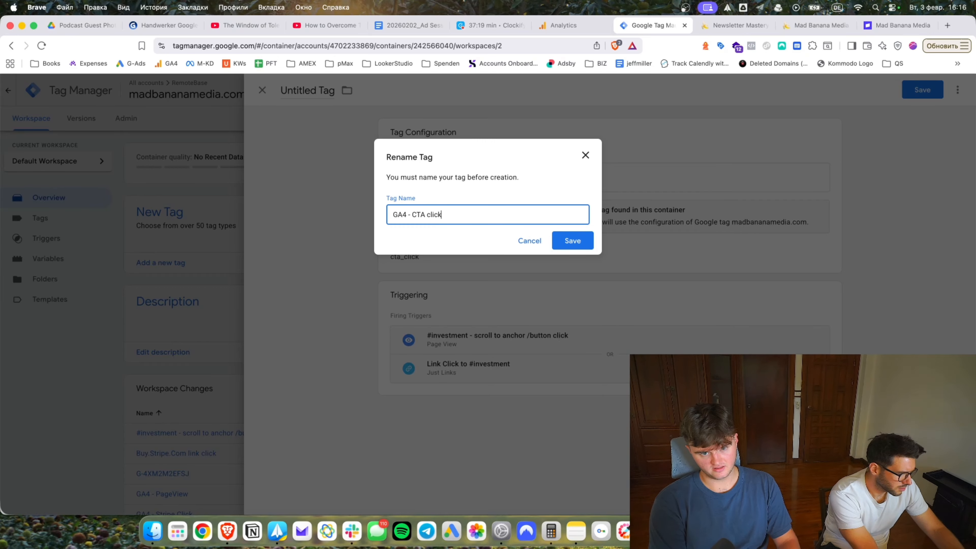
text( #investment)
key(Return)
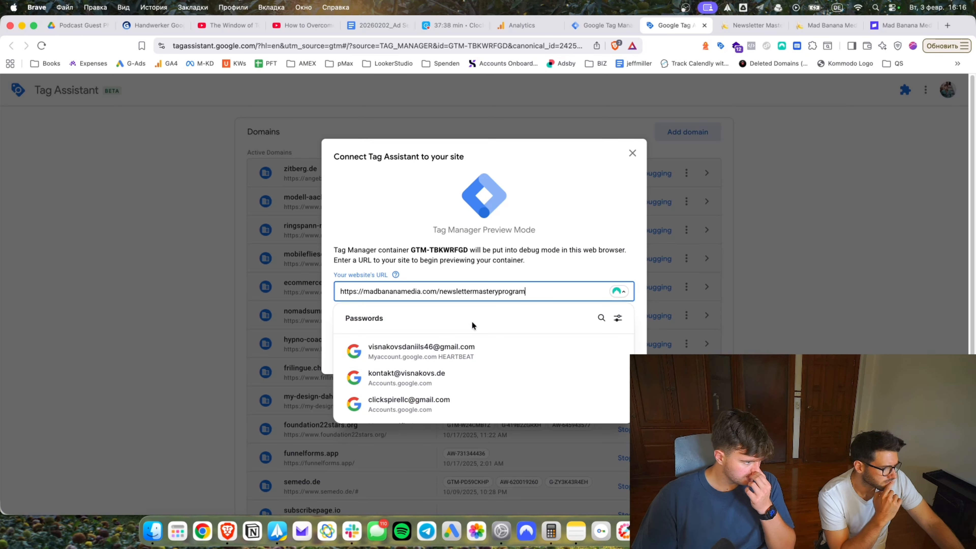
Connect Tag Assistant preview to the newsletter page and view the debug summary.
click(557, 272)
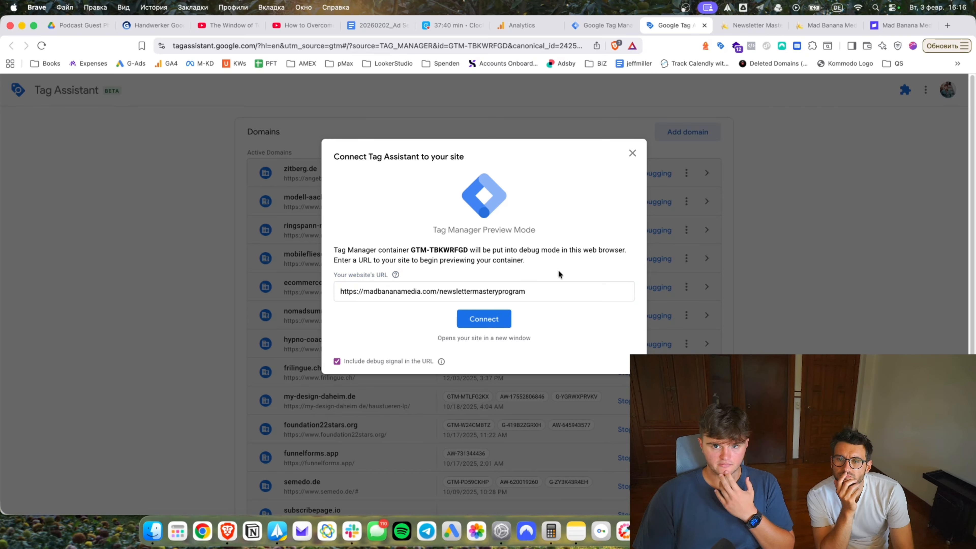
click(461, 319)
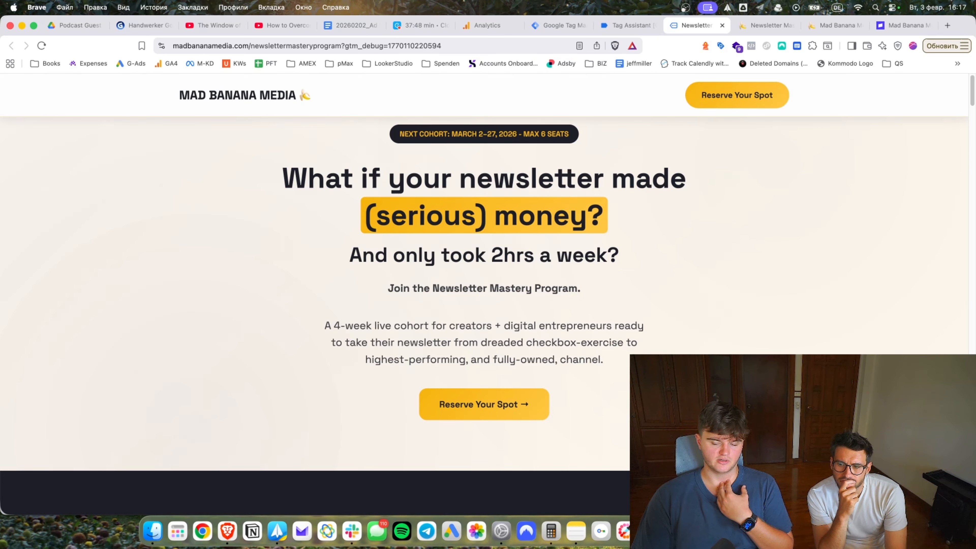
click(620, 25)
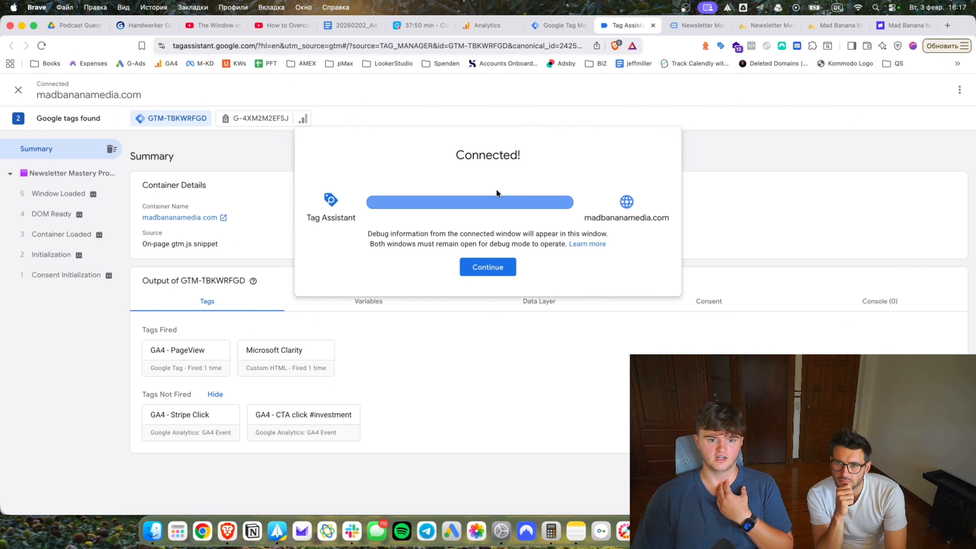
click(487, 267)
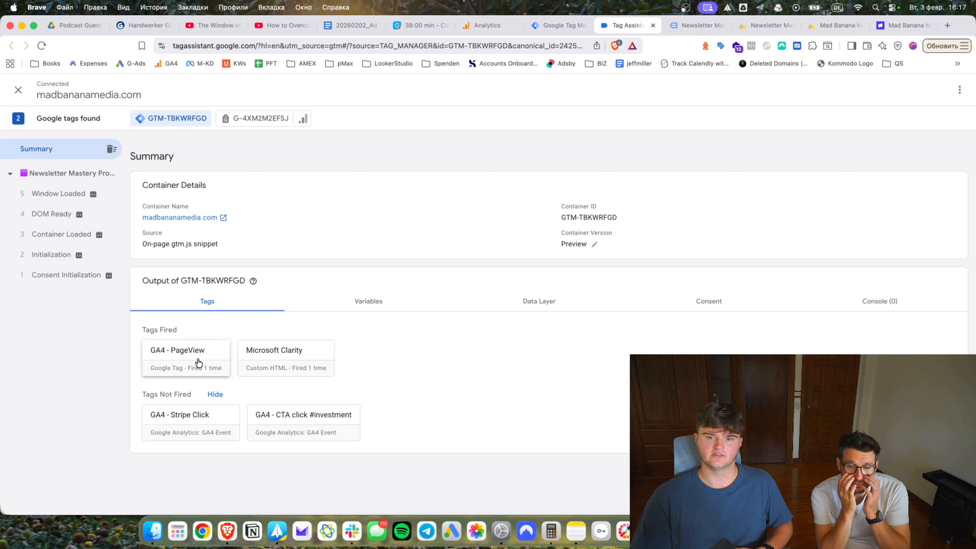
Click Reserve Your Spot on the site and check which tags fired in the summary.
click(690, 26)
click(739, 103)
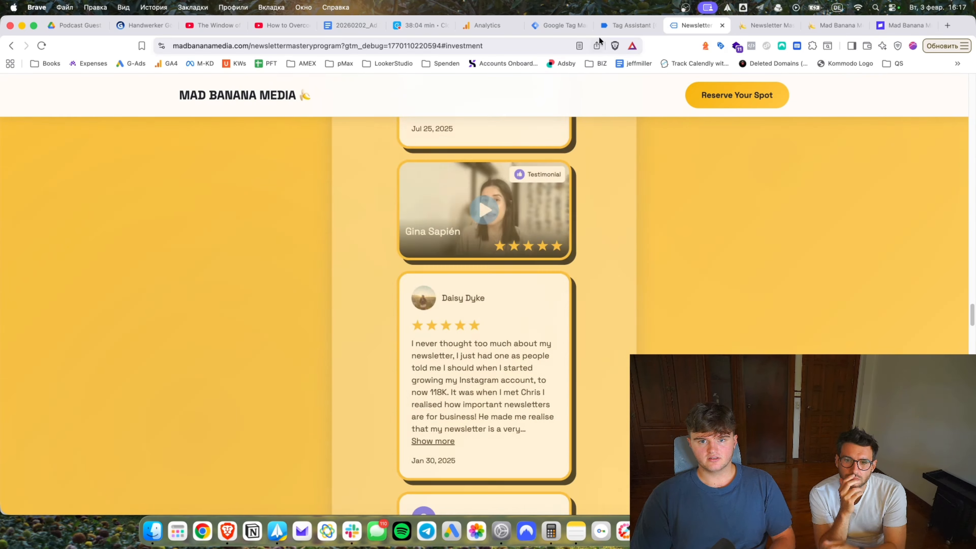
click(626, 25)
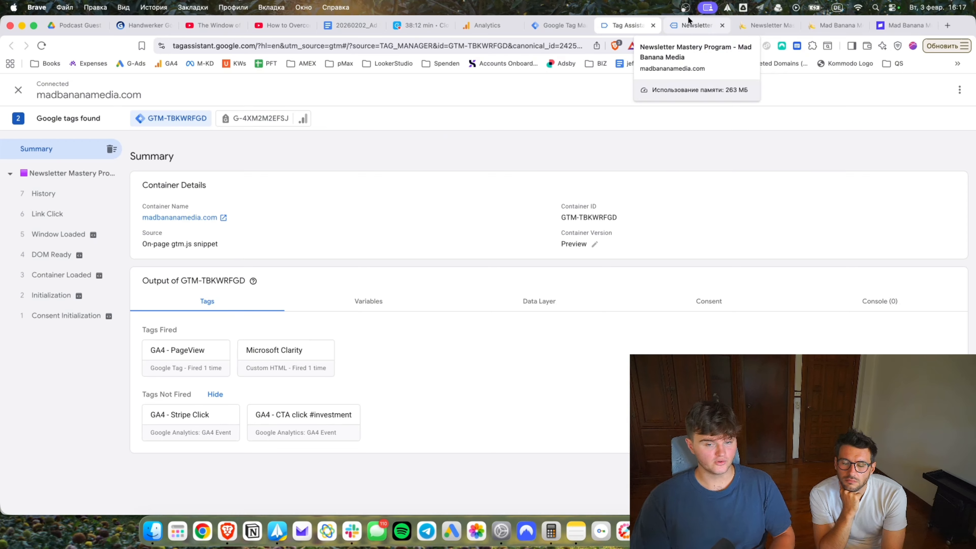
click(557, 26)
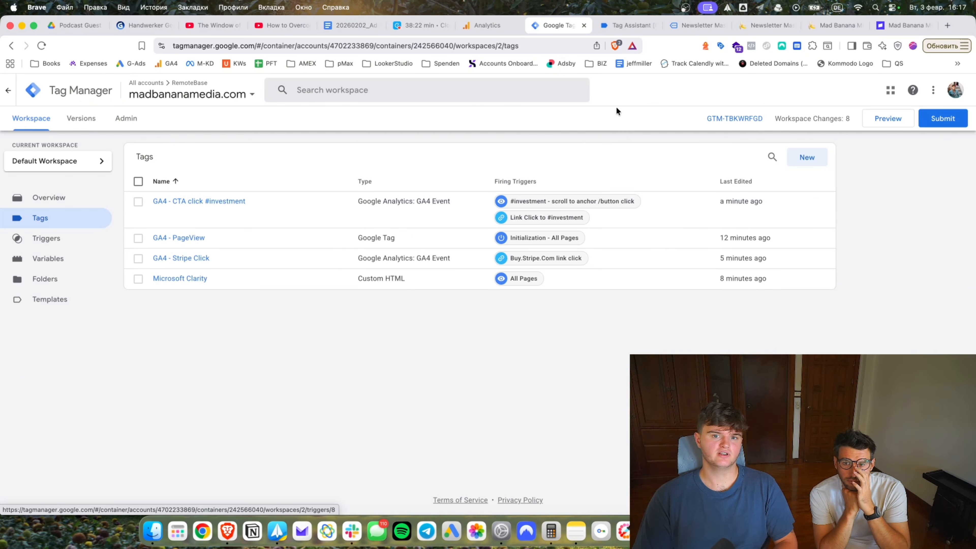
Give the CTA click tag a new DOM Ready trigger on Page URL containing newslettermasteryprogram#investment.
click(202, 200)
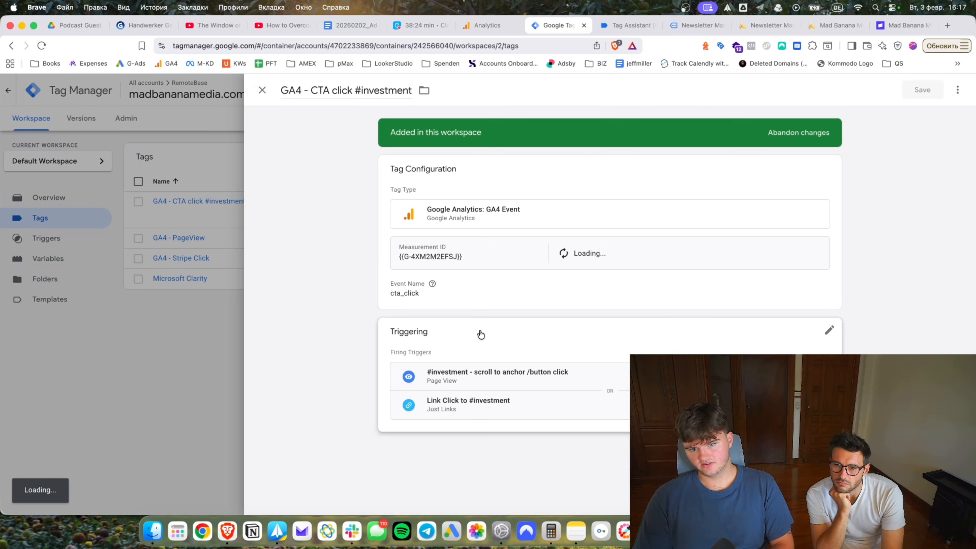
click(504, 346)
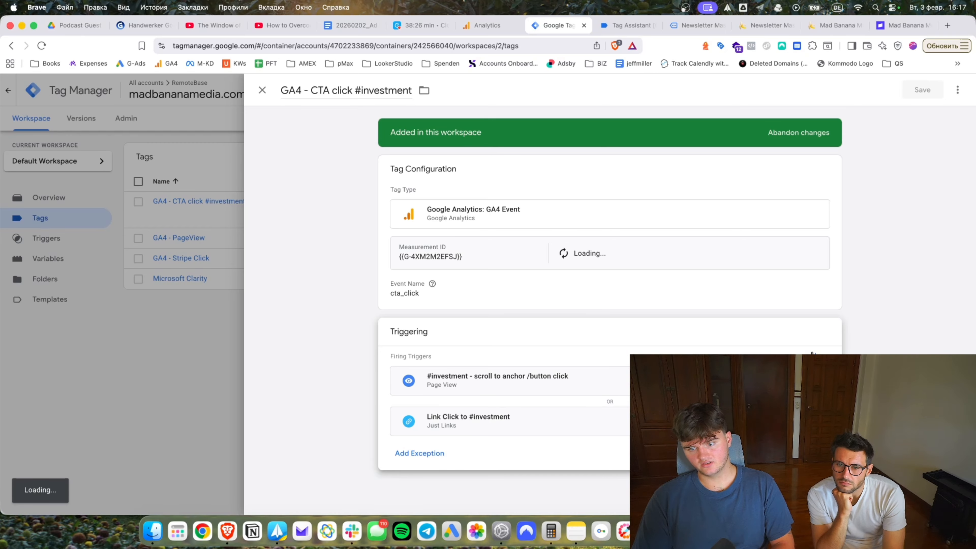
click(829, 350)
click(953, 90)
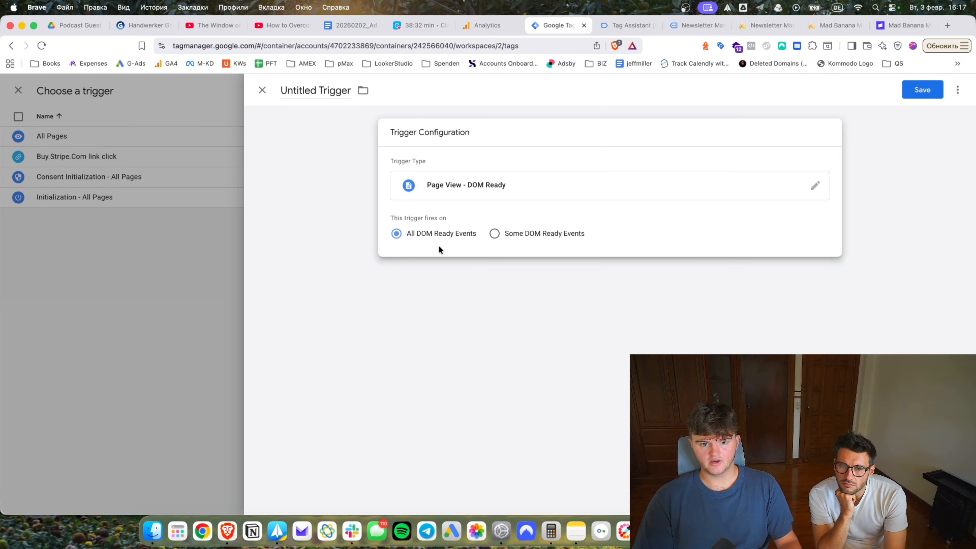
click(509, 238)
click(445, 275)
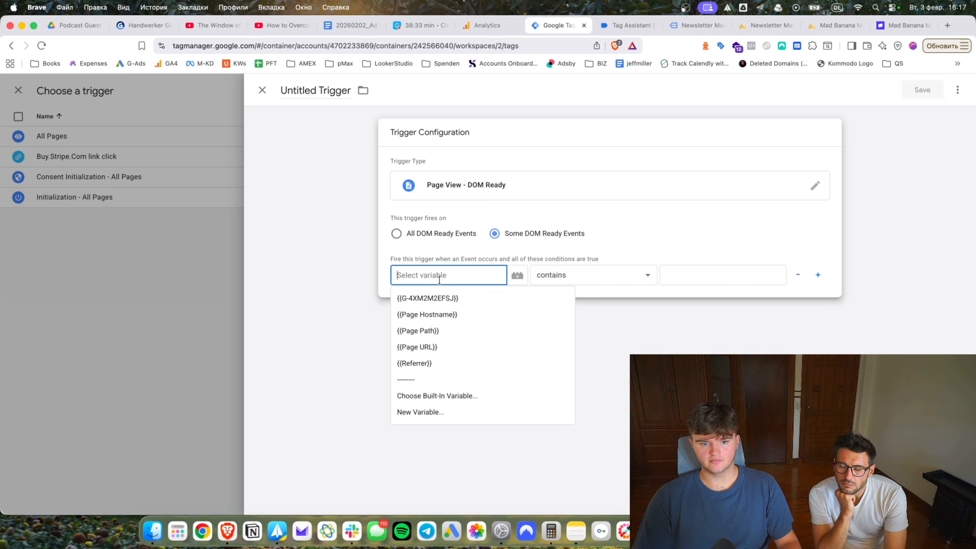
click(427, 345)
click(683, 275)
key(super+v)
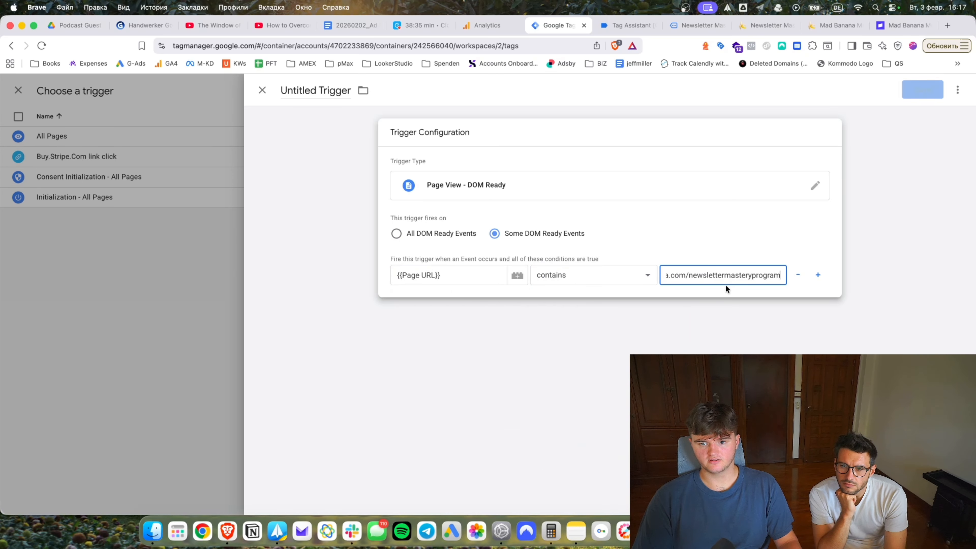
text(#investment)
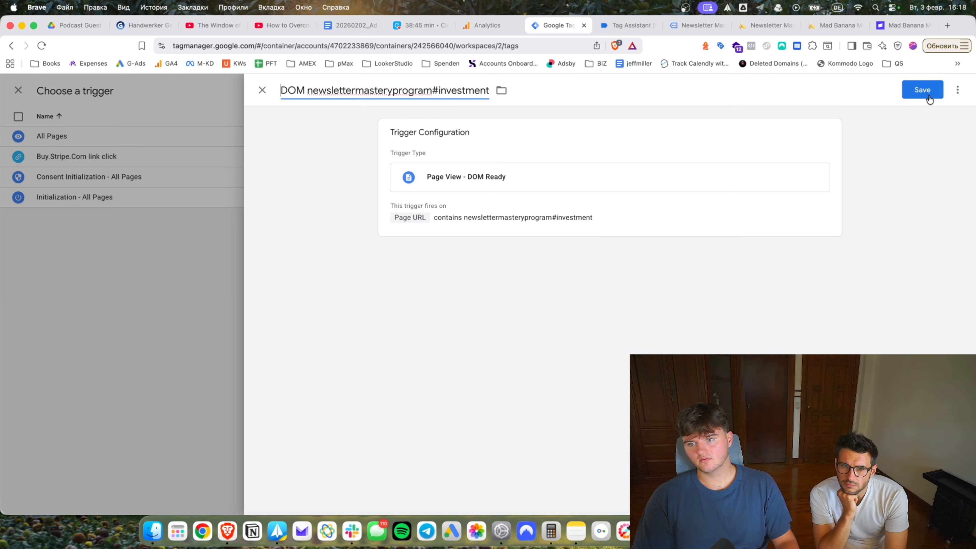
click(923, 92)
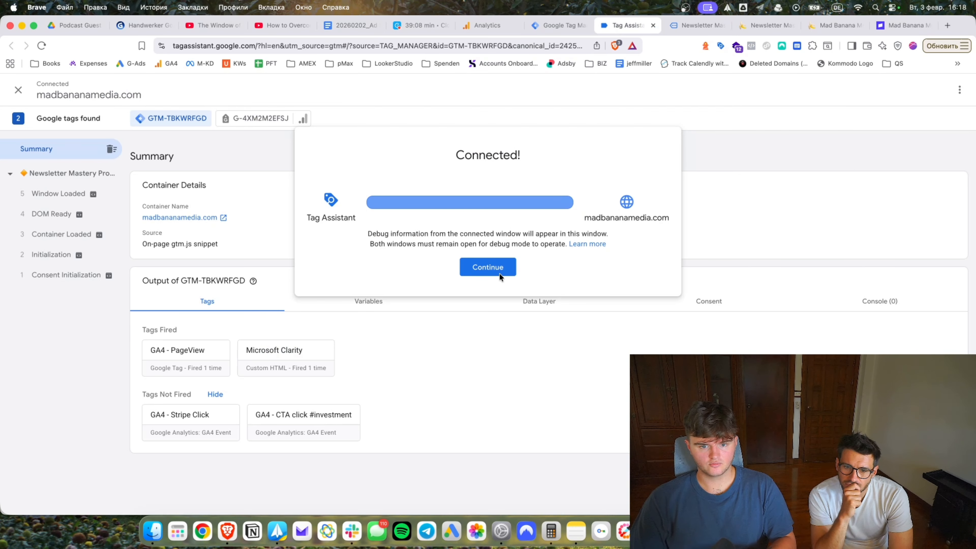
Click the Reserve Your Spot link again and confirm the Link Click event fired no tags.
click(488, 274)
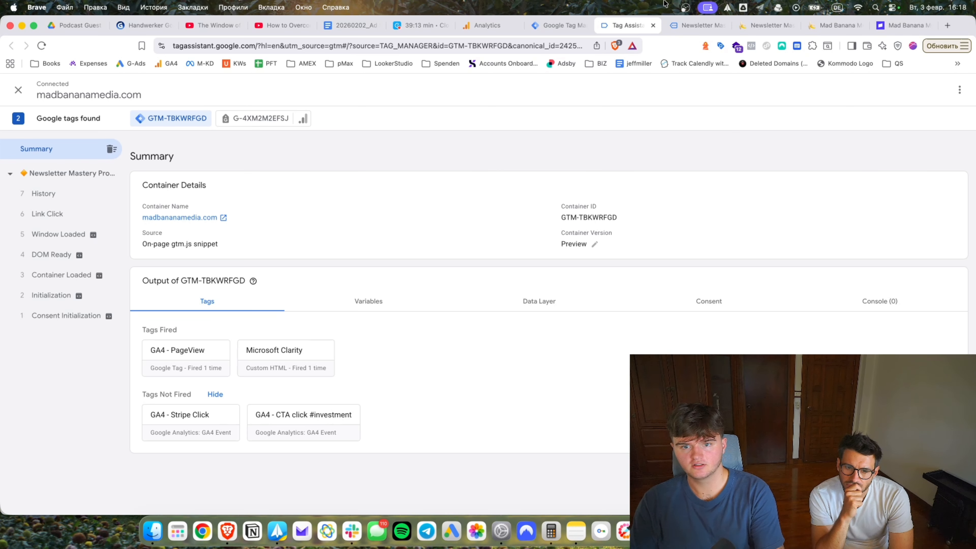
click(680, 25)
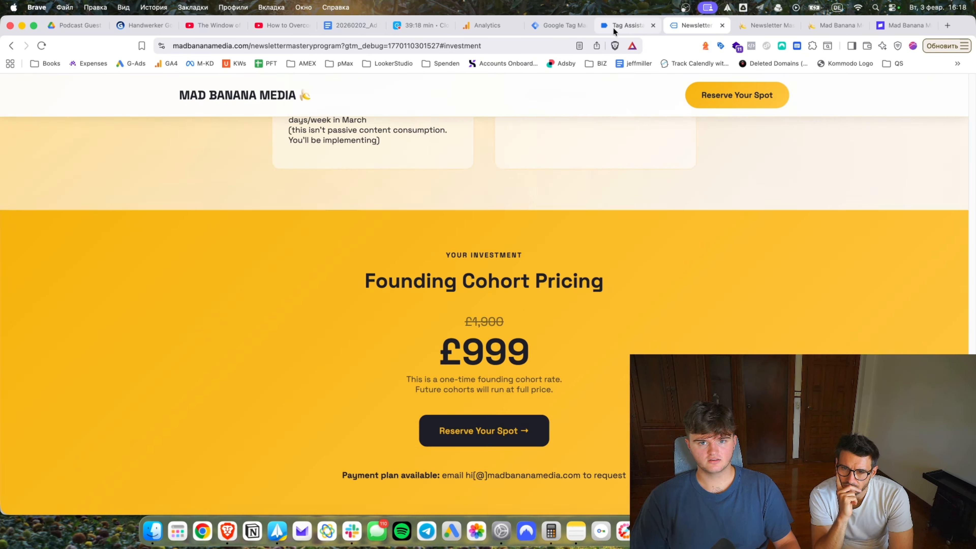
click(615, 26)
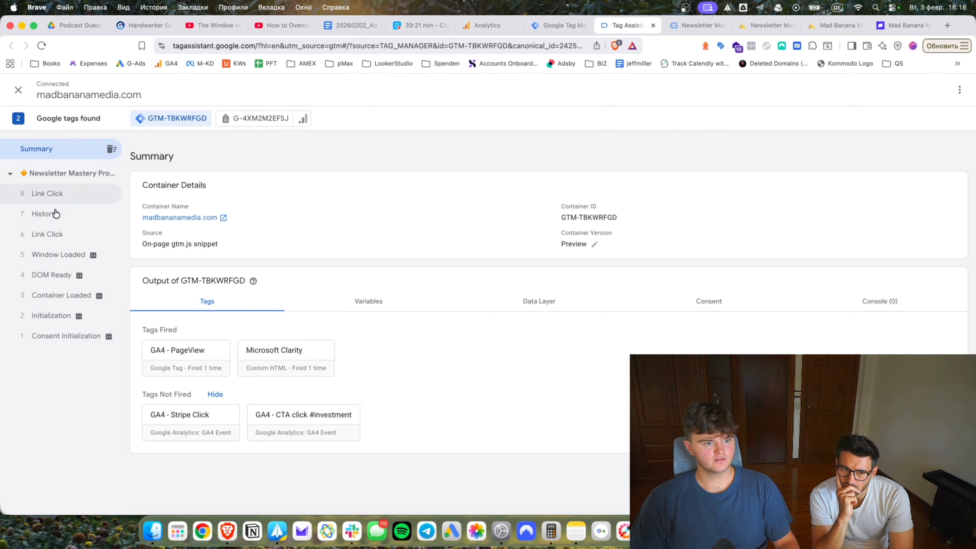
click(42, 234)
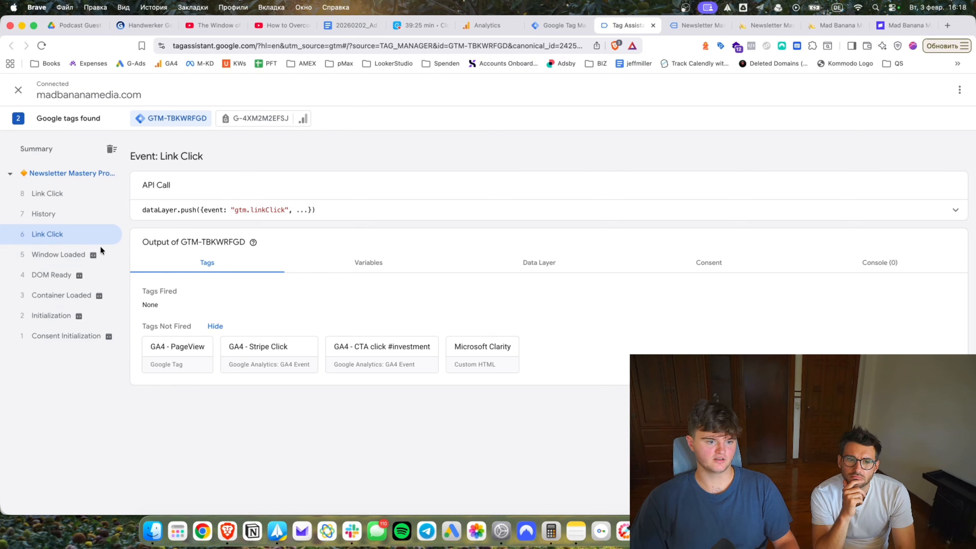
click(694, 25)
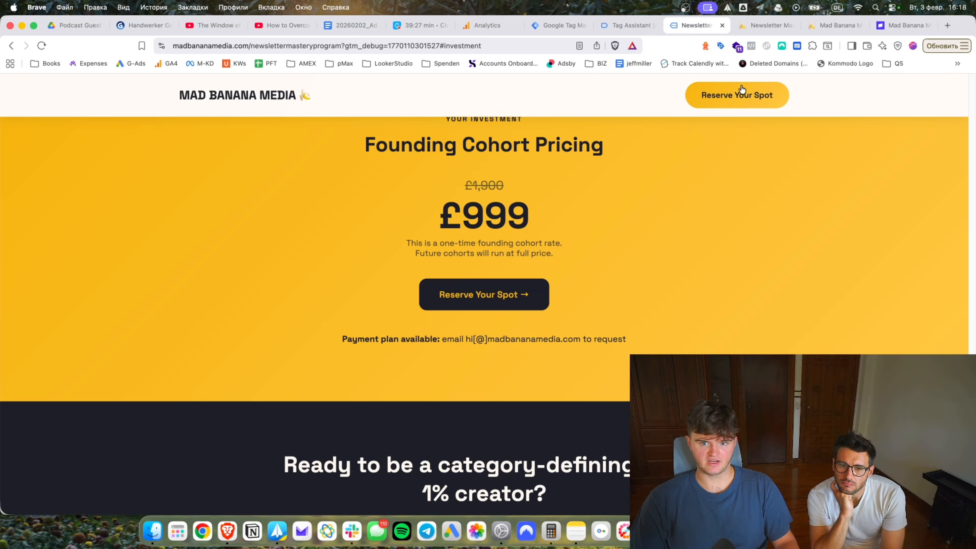
click(622, 26)
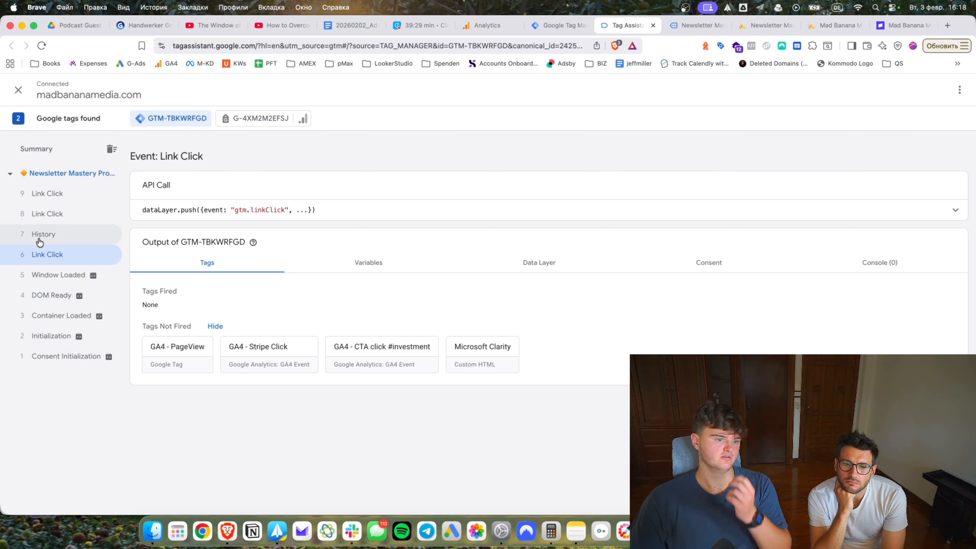
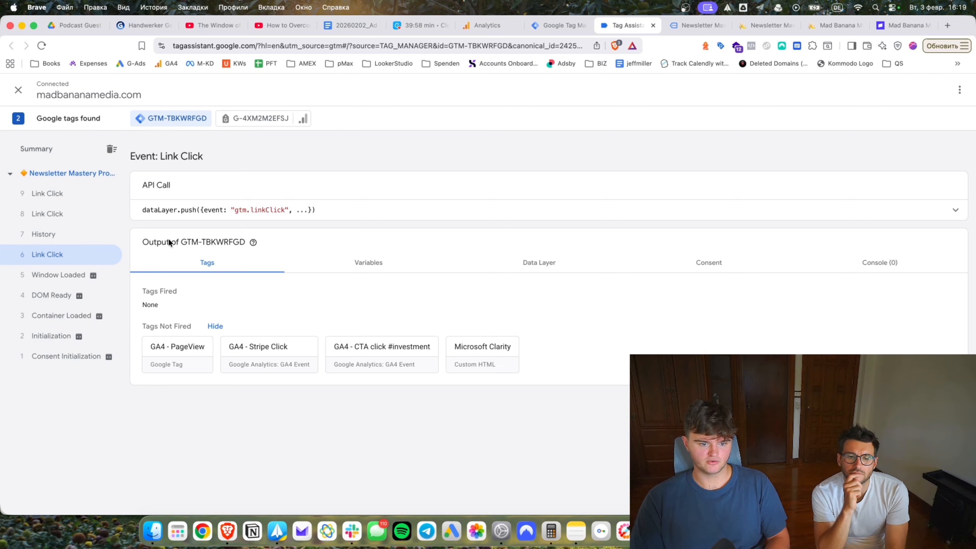
Review the Link Click event's variables and data layer, noting gtm.linkClick and the gtm object.
click(369, 262)
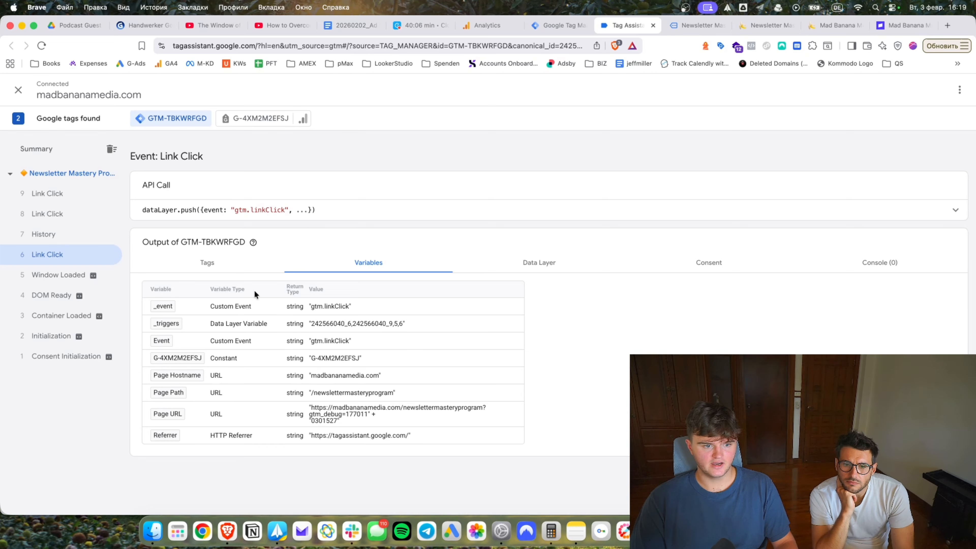
drag(237, 211, 255, 210)
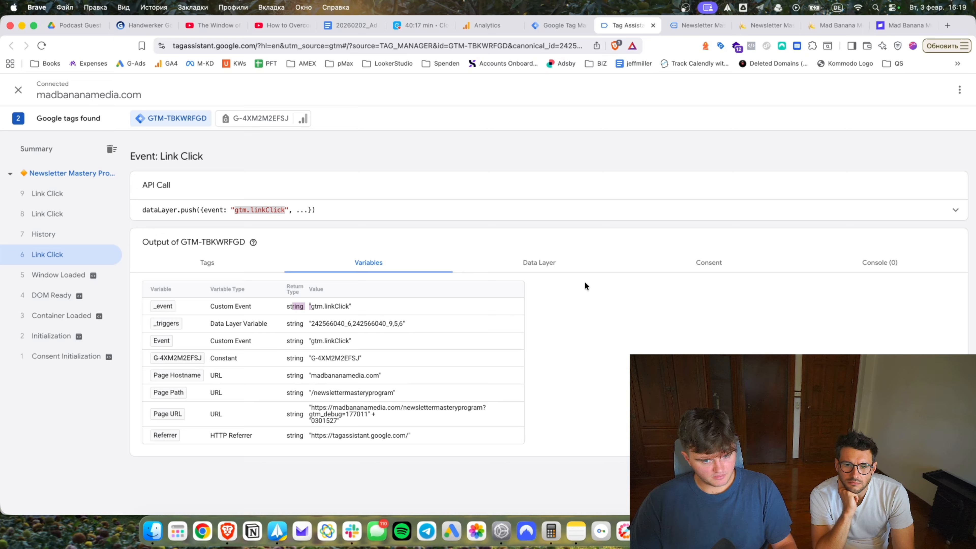
click(557, 269)
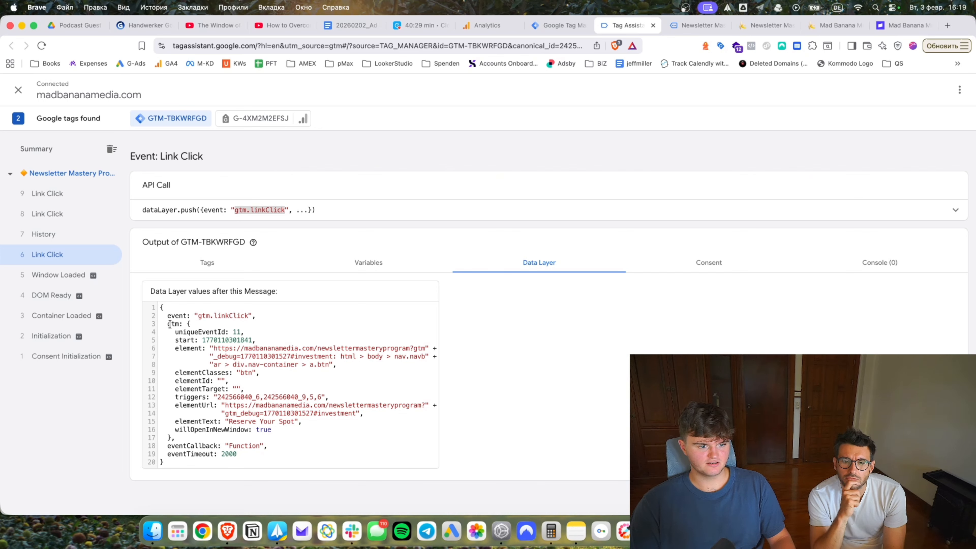
drag(166, 326, 192, 347)
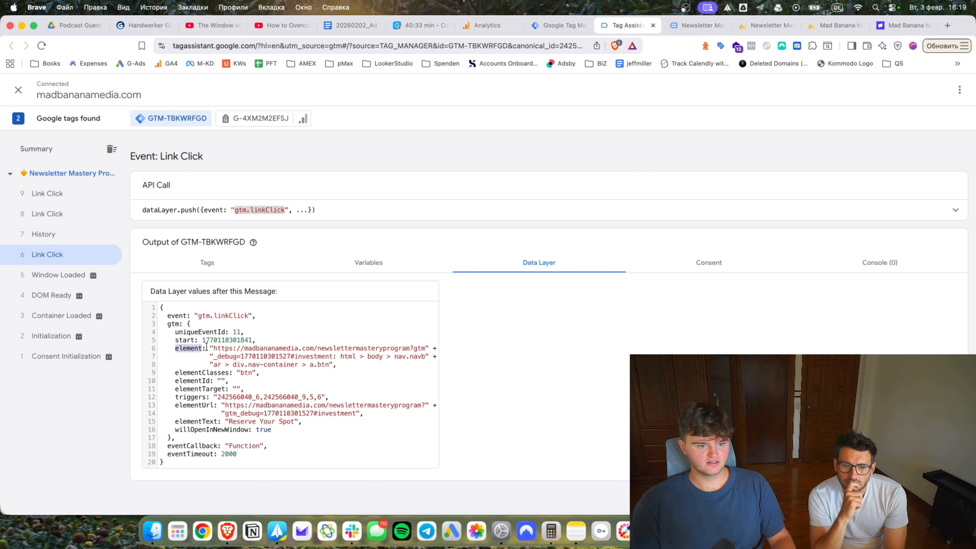
Inspect the investment anchor in the clicked element's selector path, then return to the pricing page.
drag(296, 356, 334, 355)
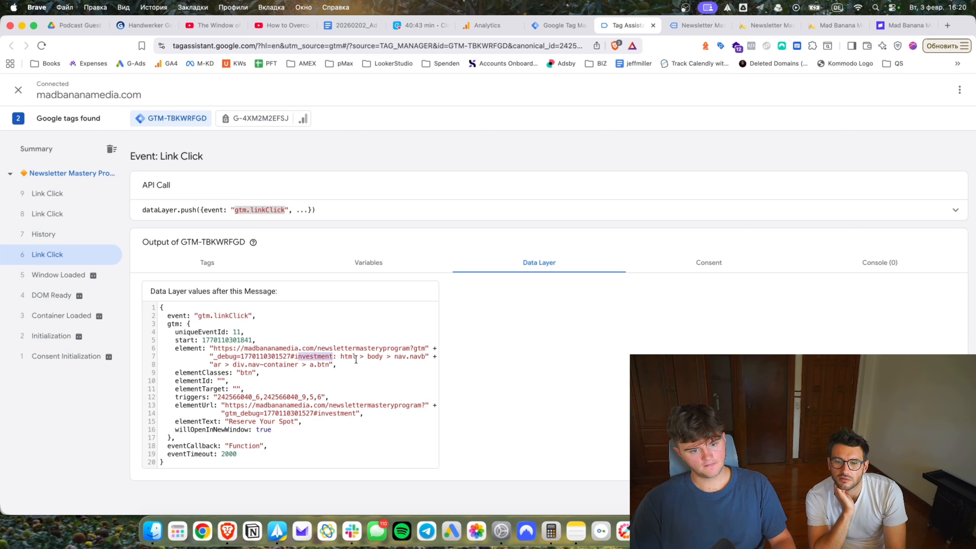
drag(296, 359, 330, 359)
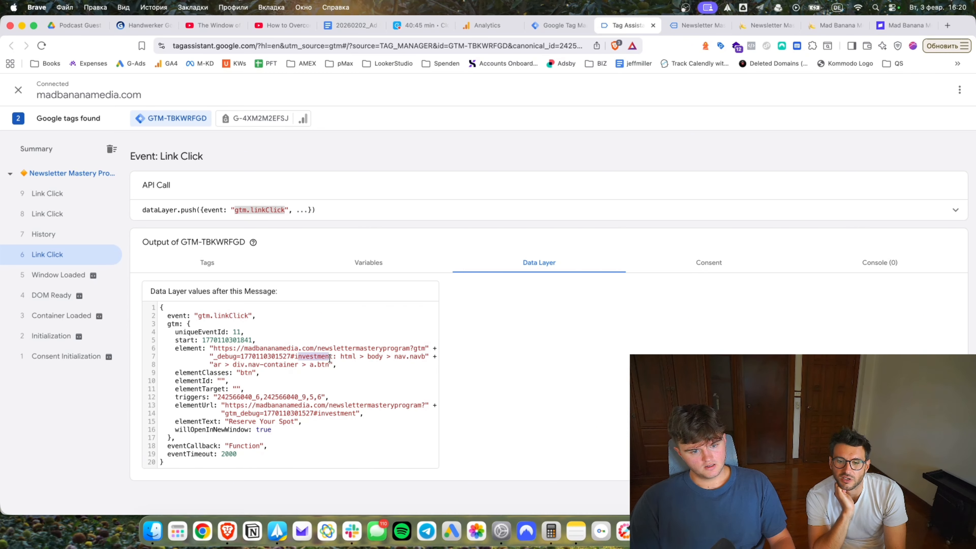
click(322, 358)
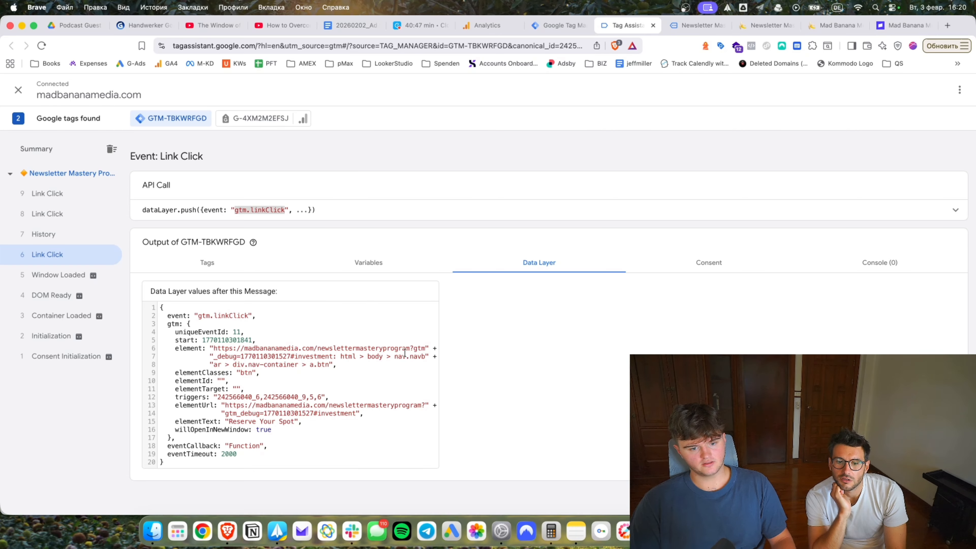
drag(347, 357, 421, 364)
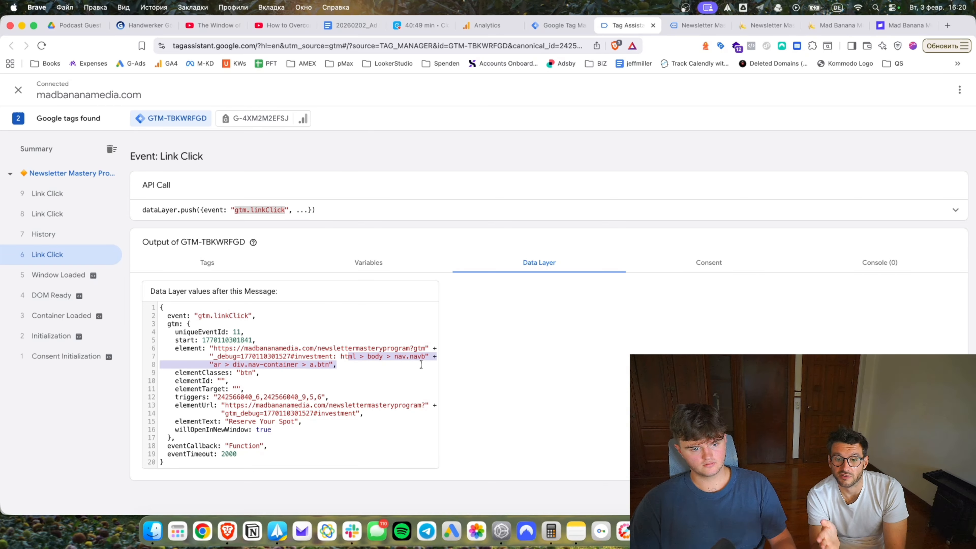
click(366, 356)
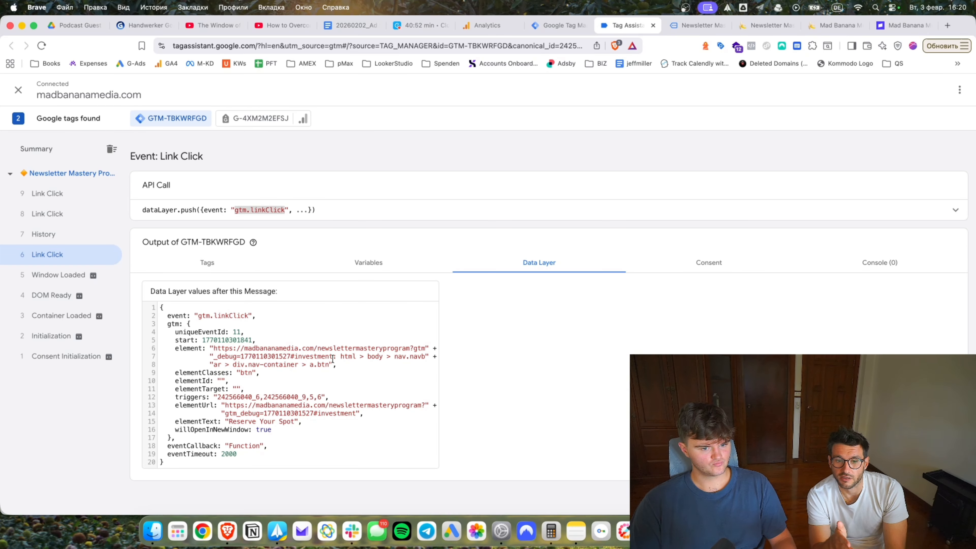
drag(332, 358, 293, 359)
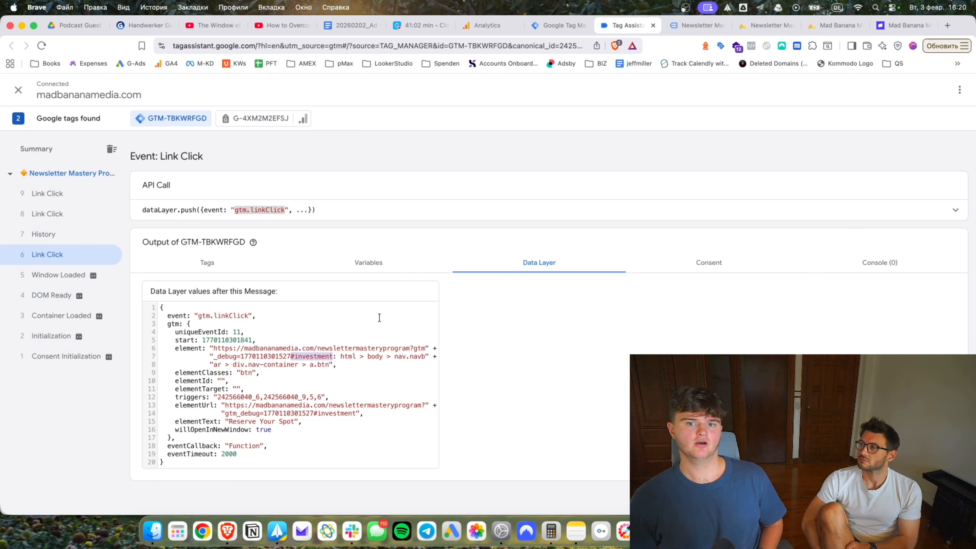
click(766, 25)
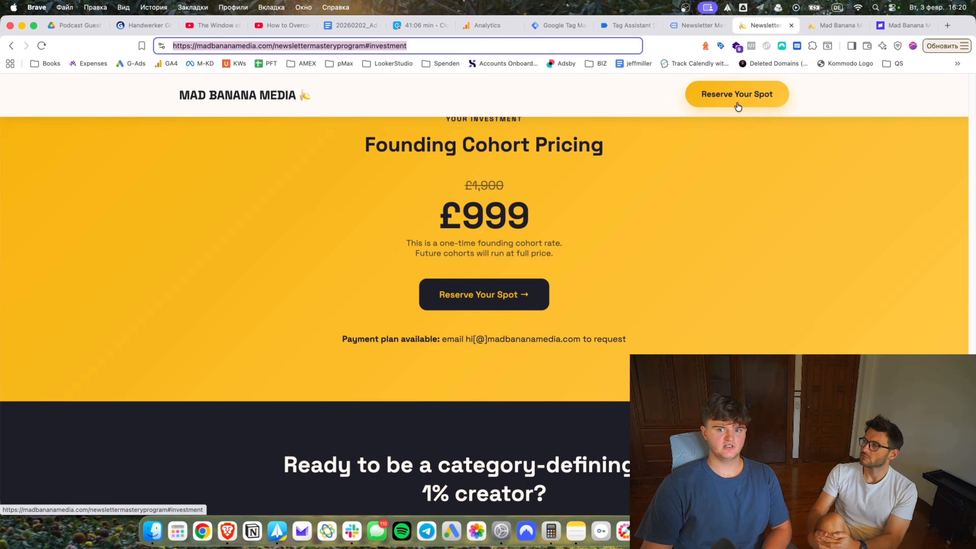
Copy the Reserve Your Spot link, append ?utm_source=nav_bar in the address bar, and select the full URL.
right_click(725, 110)
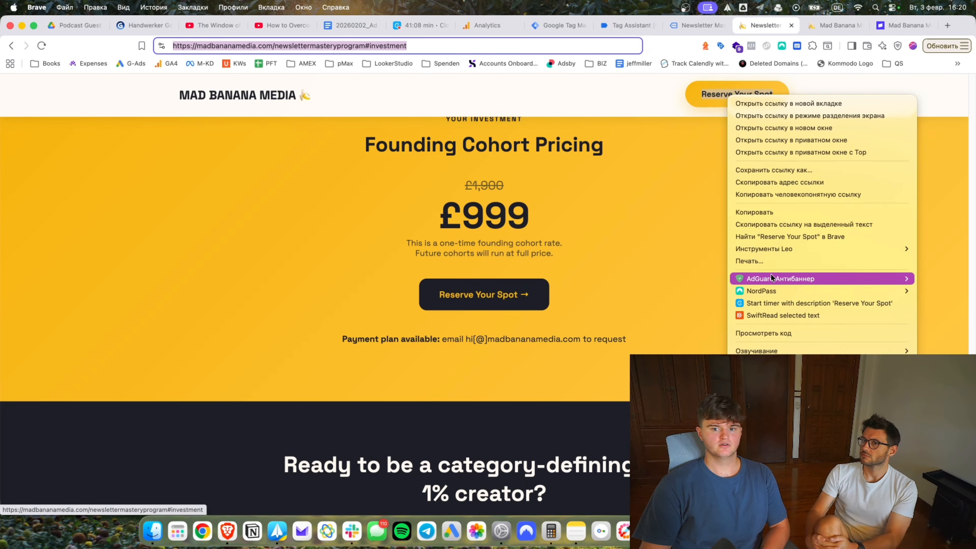
click(783, 189)
text(https://madbananamedia.com/newslettermasteryprogram#investment)
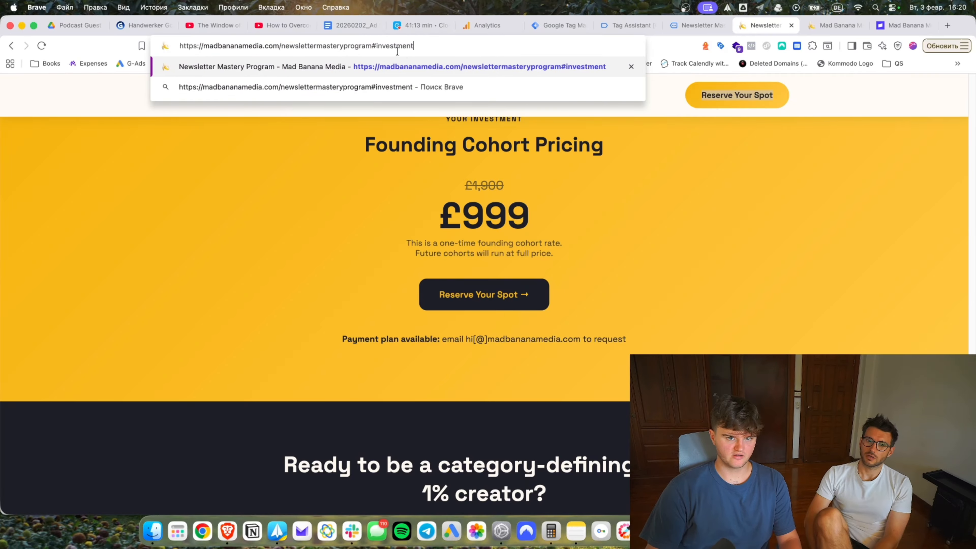
text(?)
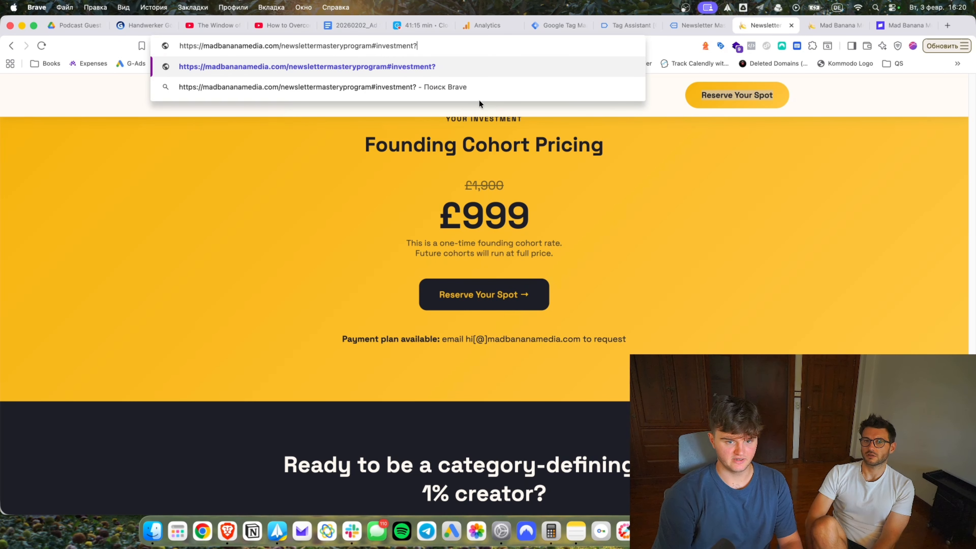
text(utm_sour)
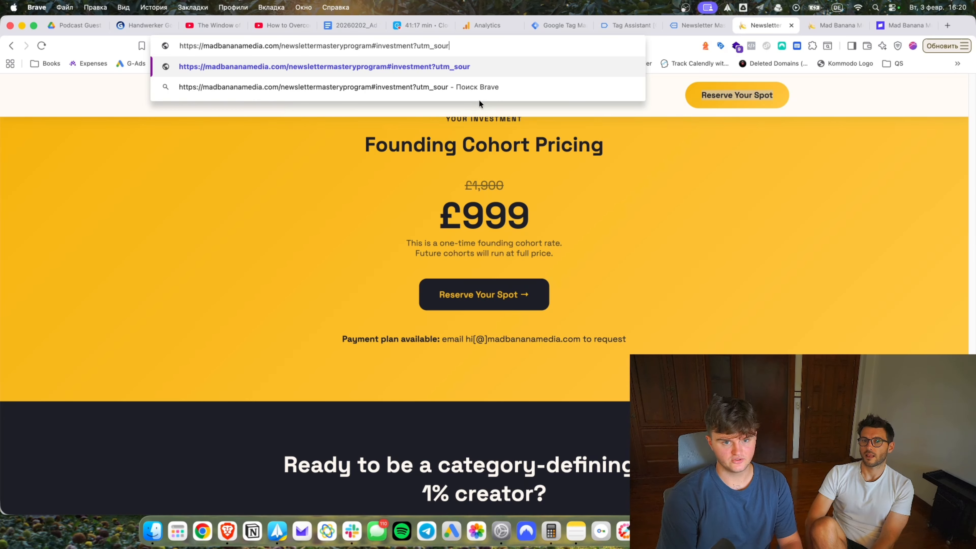
text(ce=nav_bar)
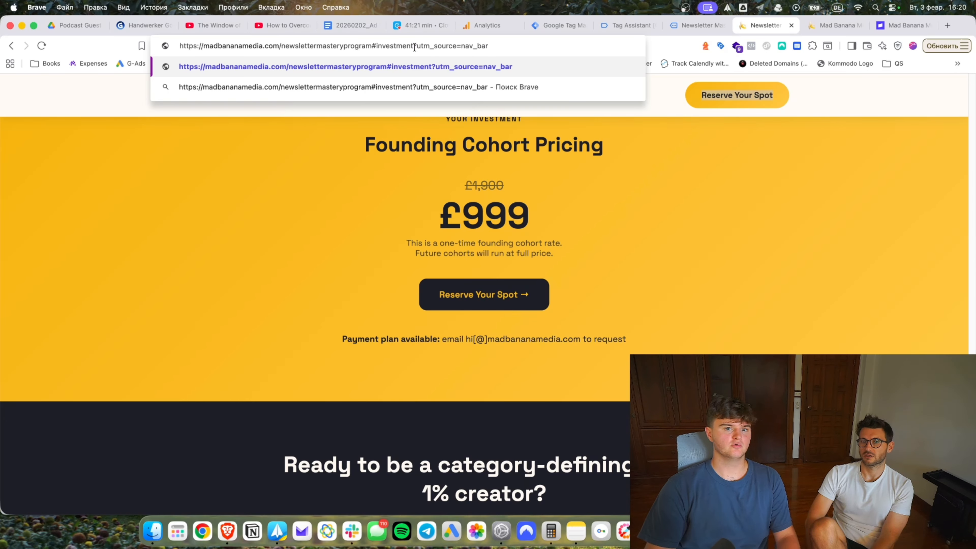
drag(414, 47, 526, 47)
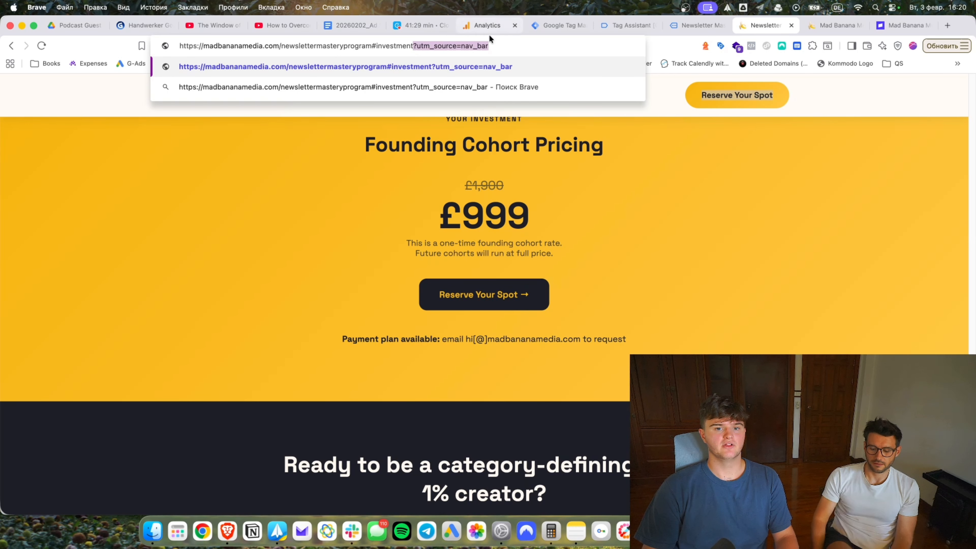
click(511, 41)
drag(510, 45, 416, 50)
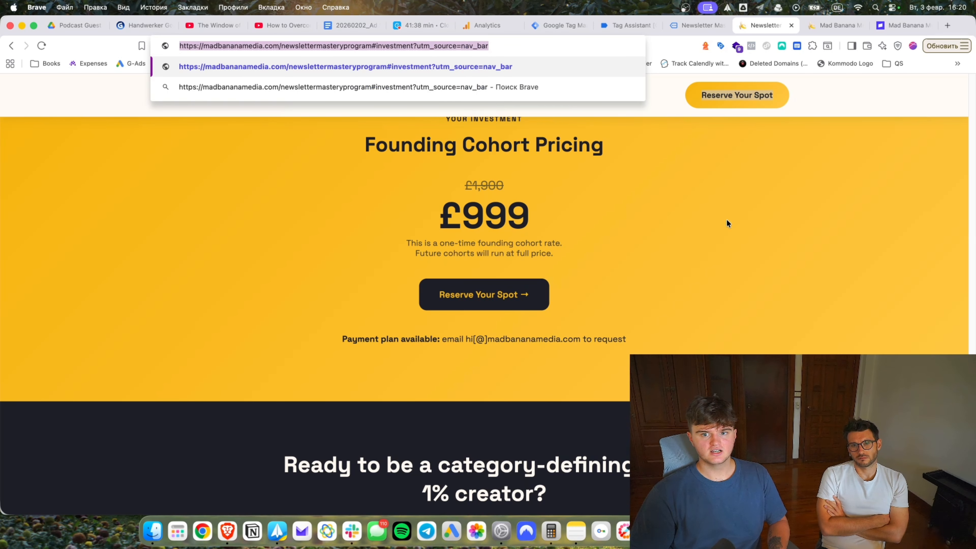
Open the GA4 - CTA click #investment tag and remove its existing firing triggers.
click(728, 241)
click(677, 28)
click(631, 25)
click(550, 25)
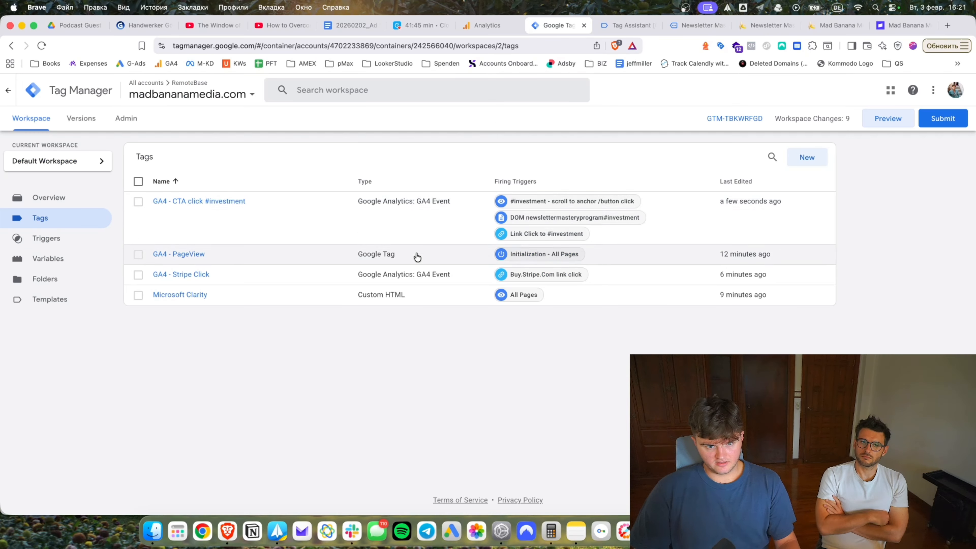
click(178, 204)
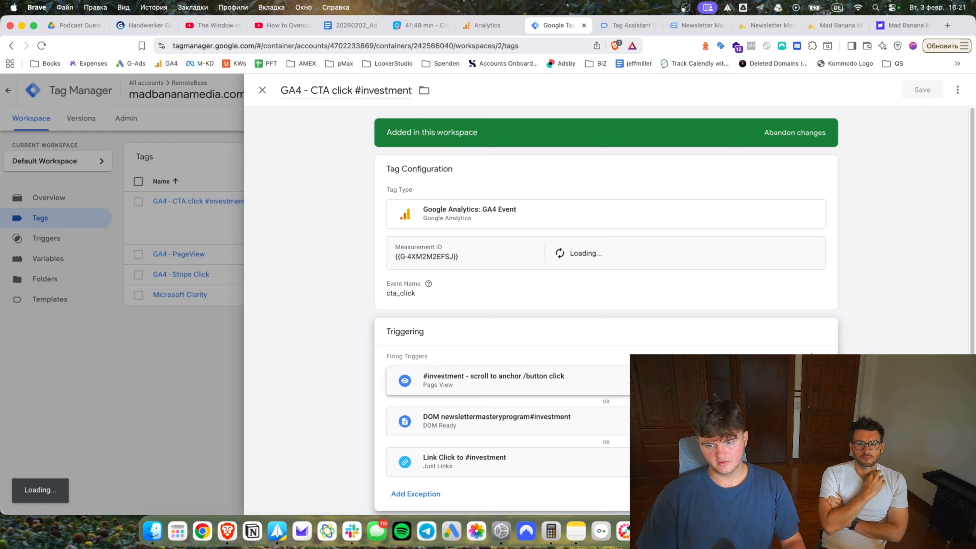
click(815, 380)
click(815, 380)
click(618, 384)
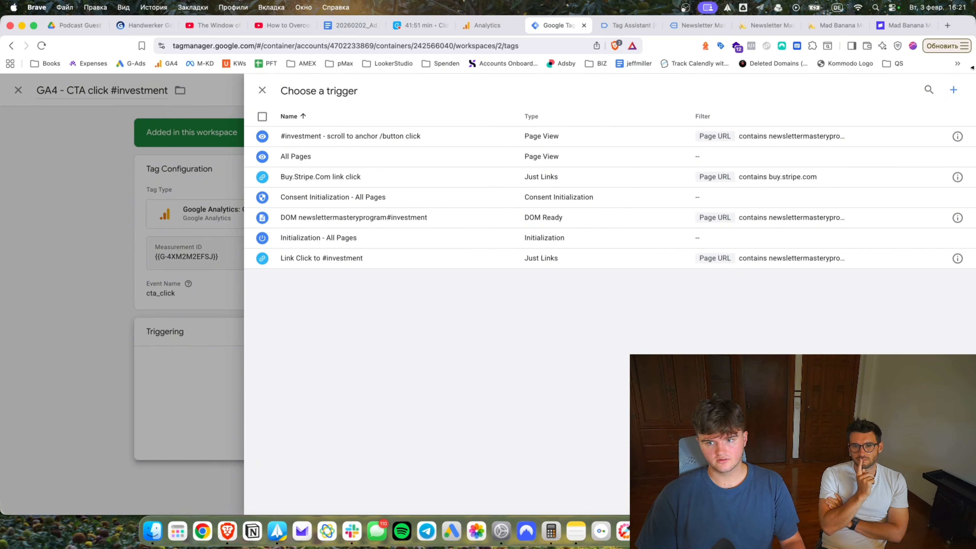
Create a new Custom Event trigger with event name gtm.linkClick.
click(953, 90)
click(767, 194)
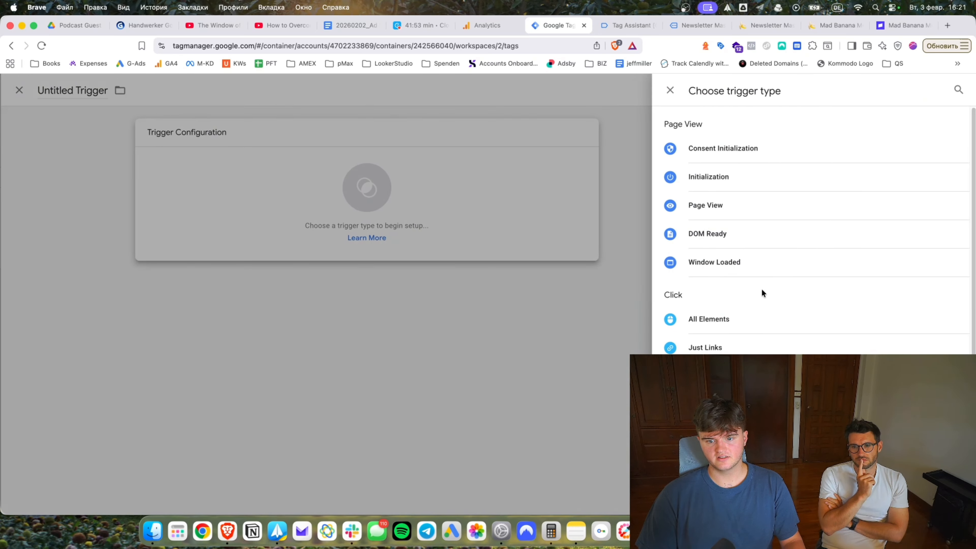
scroll(762, 290, down, 4)
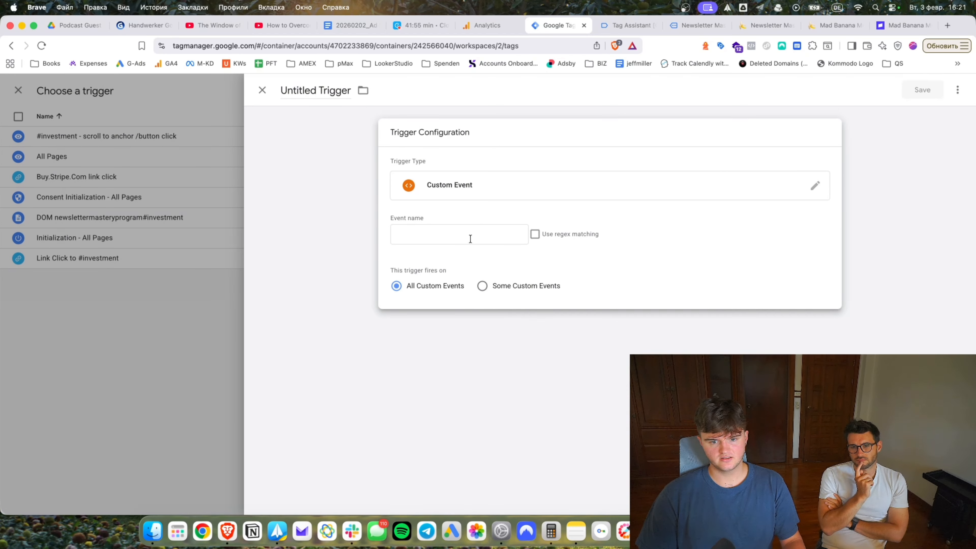
click(489, 290)
click(429, 326)
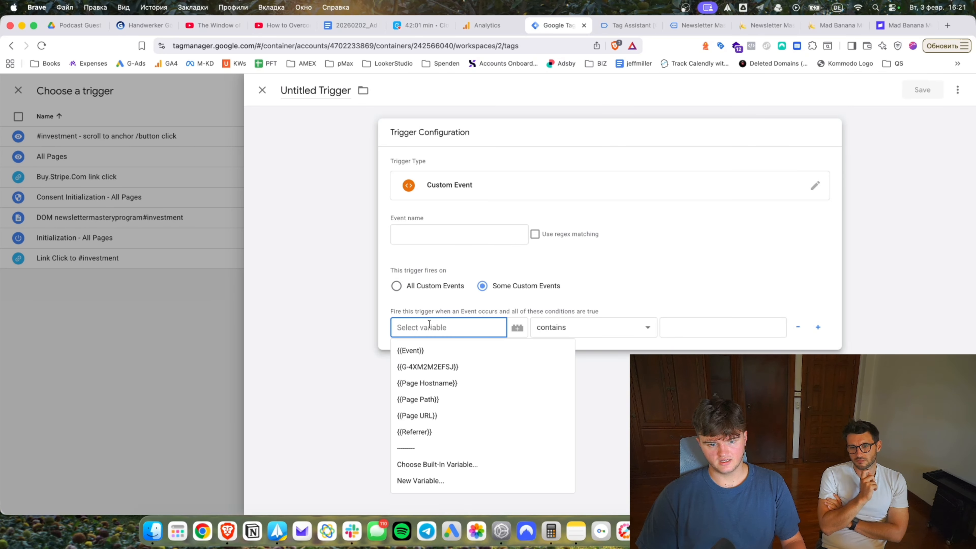
click(448, 242)
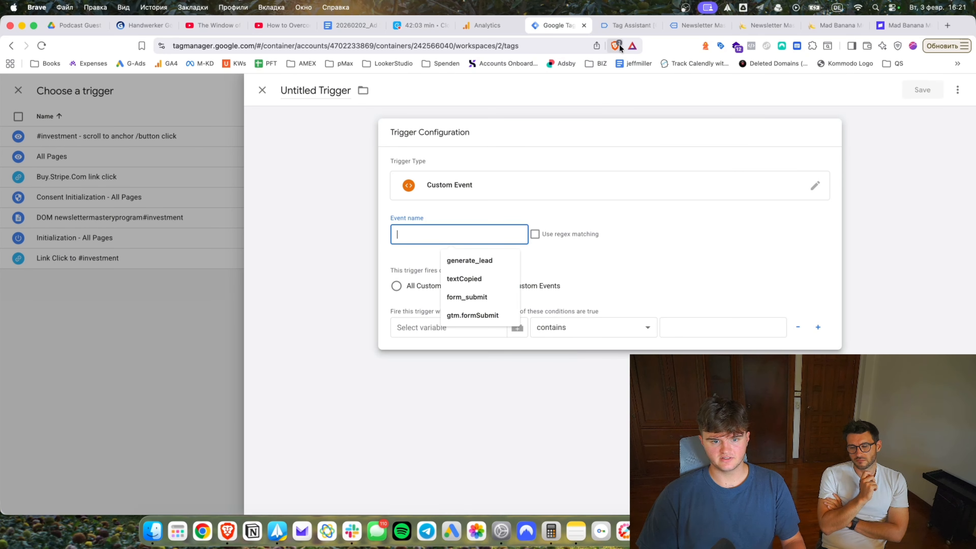
text(gtm.linkClick)
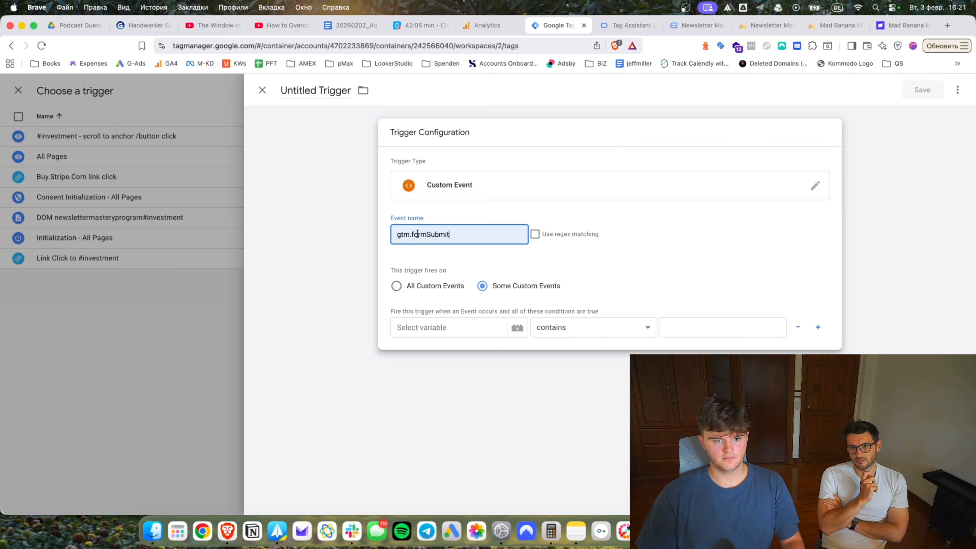
Check the event name against gtm.linkClick in Tag Assistant's Link Click event.
click(622, 25)
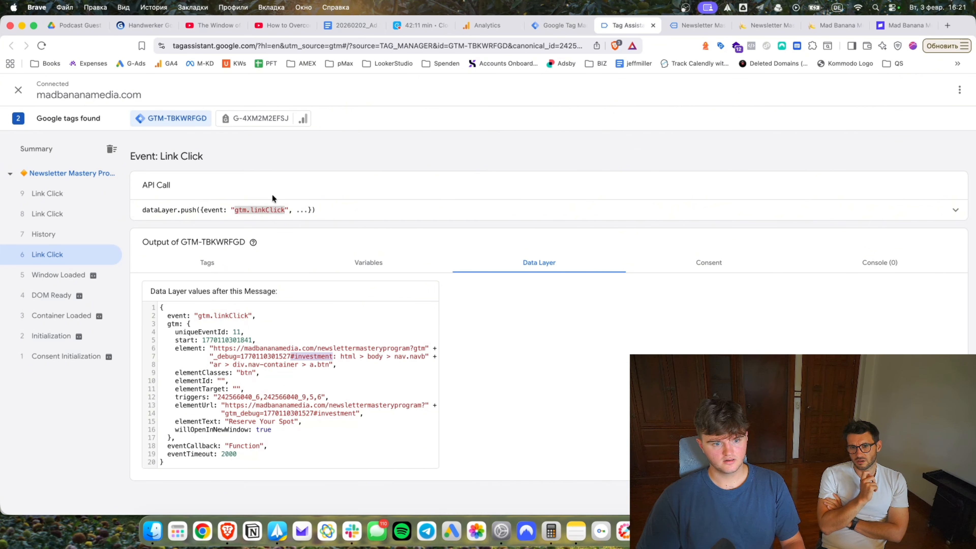
drag(236, 213, 285, 212)
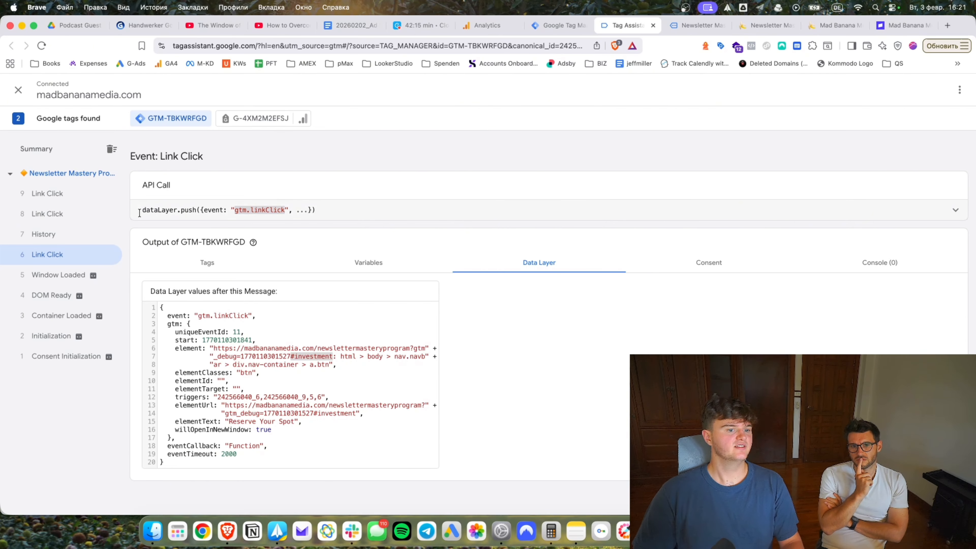
drag(142, 211, 285, 210)
click(225, 211)
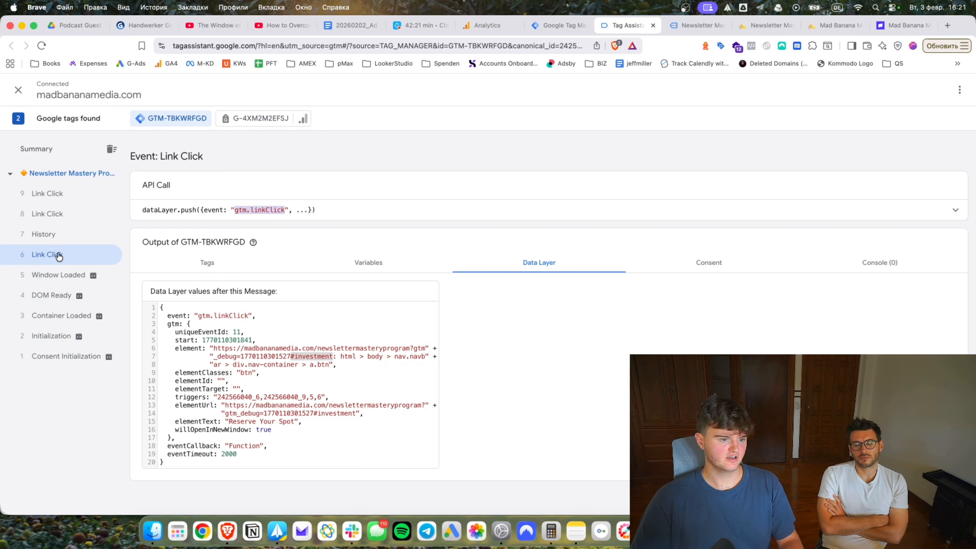
click(559, 25)
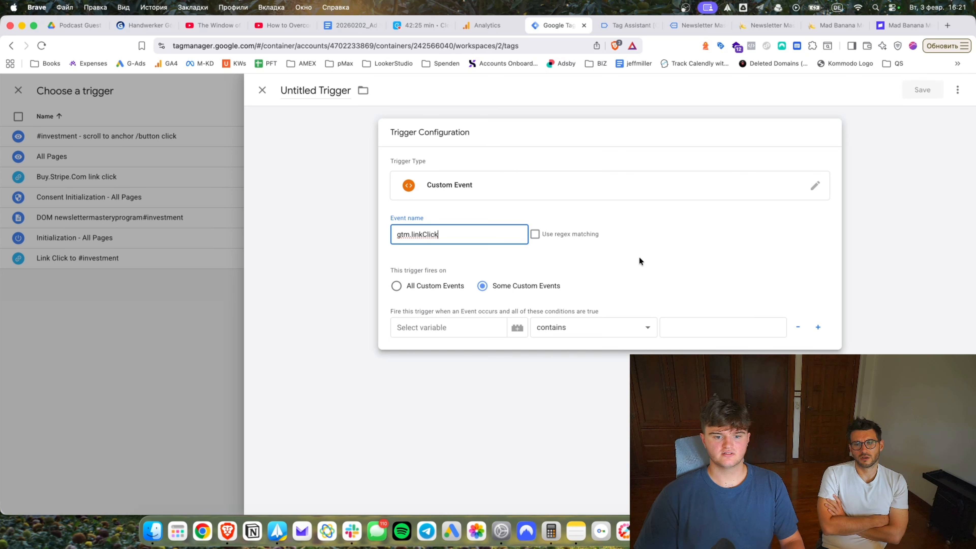
Set the trigger to fire on some custom events and browse the available built-in variables.
click(456, 324)
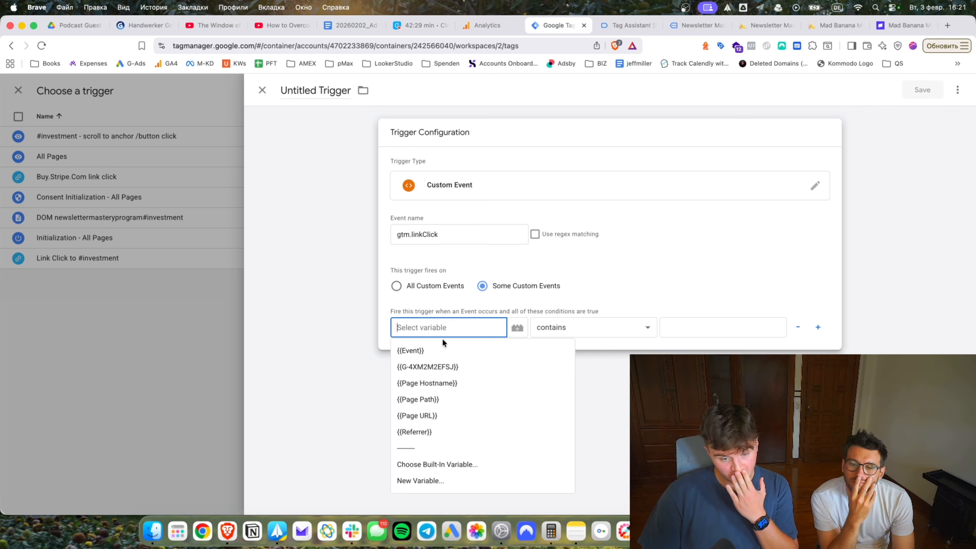
click(439, 464)
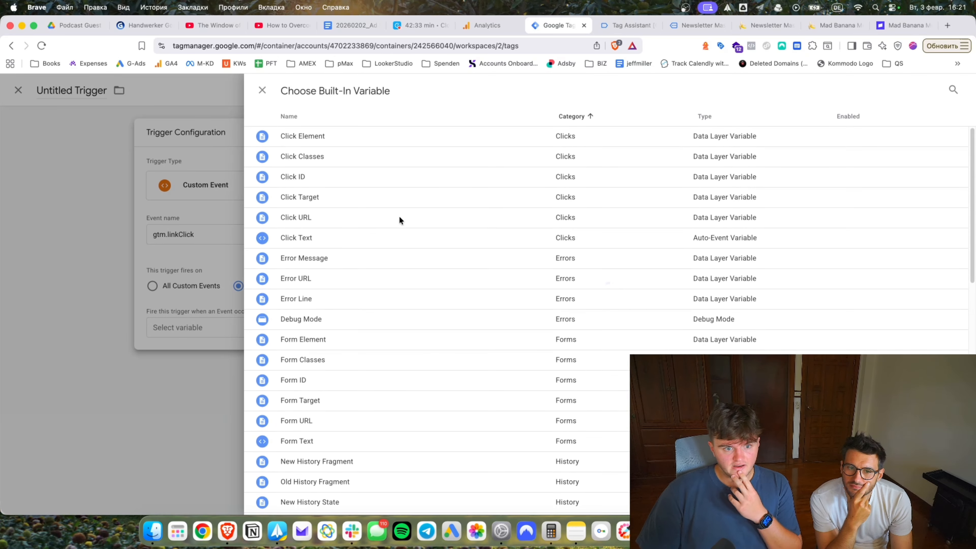
scroll(347, 337, down, 15)
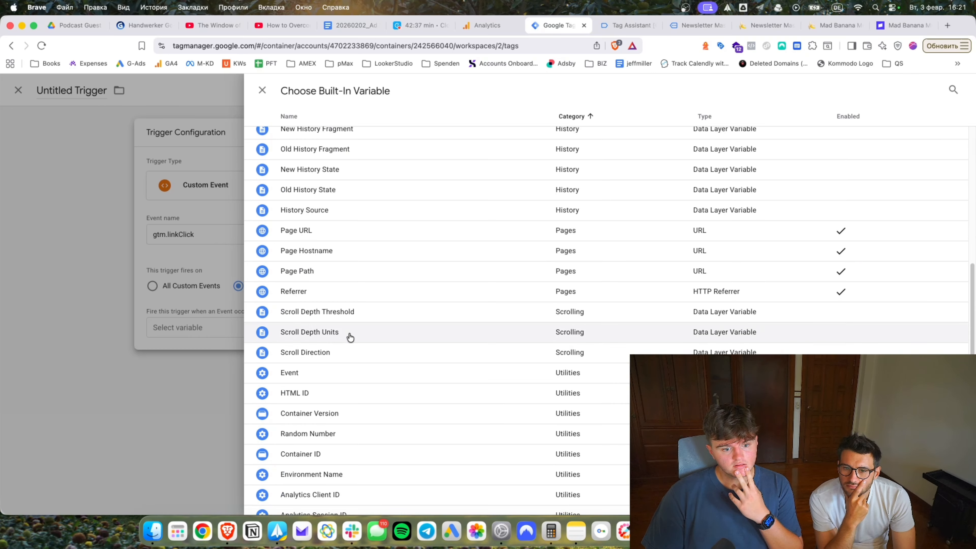
scroll(347, 341, up, 15)
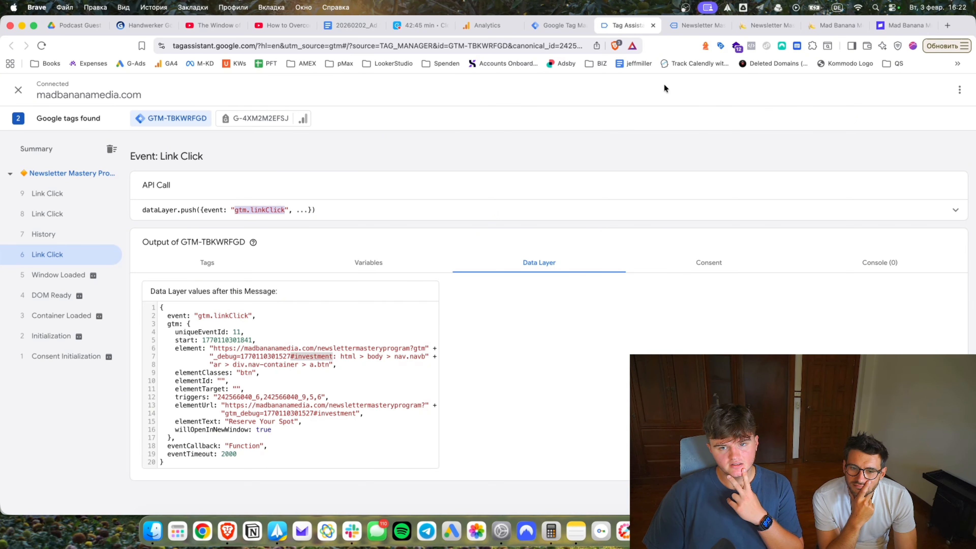
click(551, 23)
scroll(470, 235, up, 10)
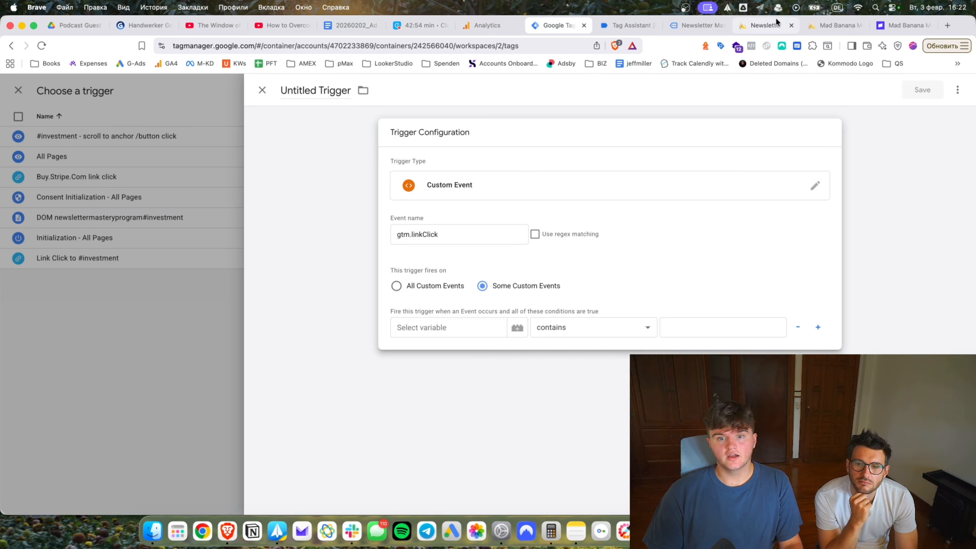
Screenshot the Link Click event's Data Layer output.
click(628, 25)
key(super+shift+4)
drag(137, 285, 456, 476)
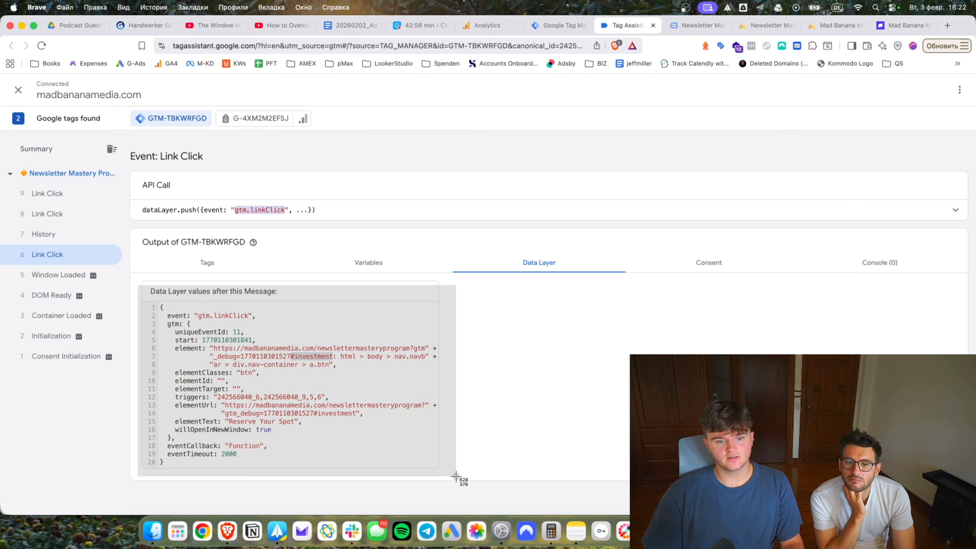
Ask Gemini how to limit the custom event trigger to URLs containing "#investment", attaching both screenshots.
key(super+t)
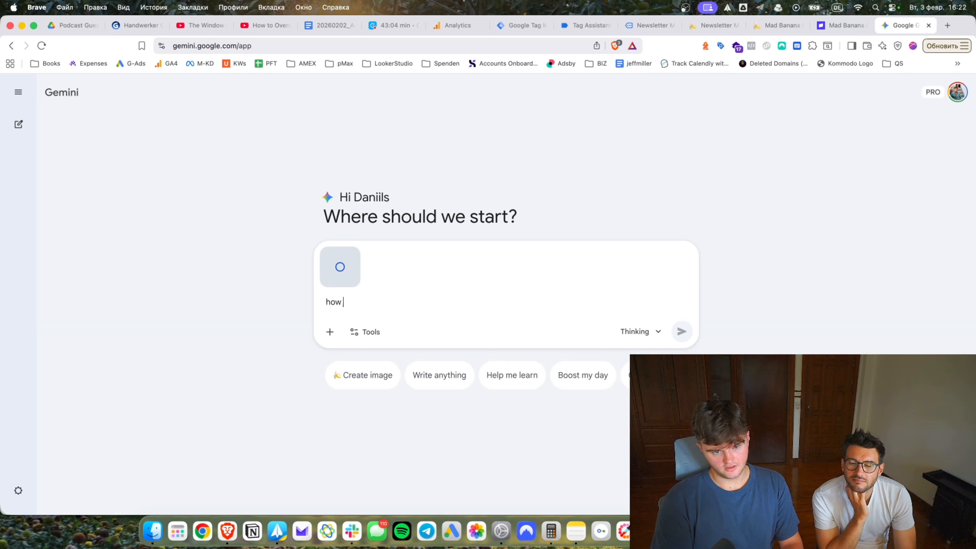
text(trigg)
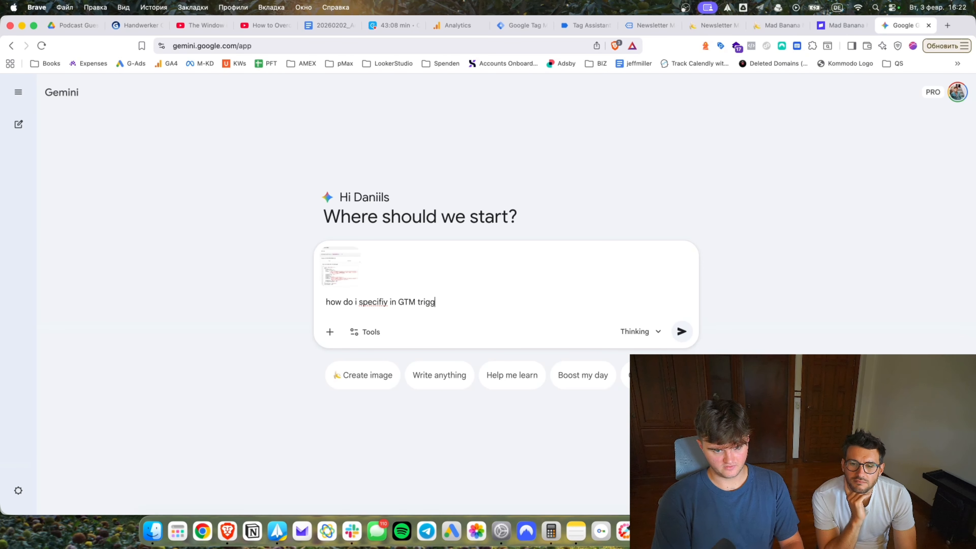
text(er "custome event" to fire only on this particular g)
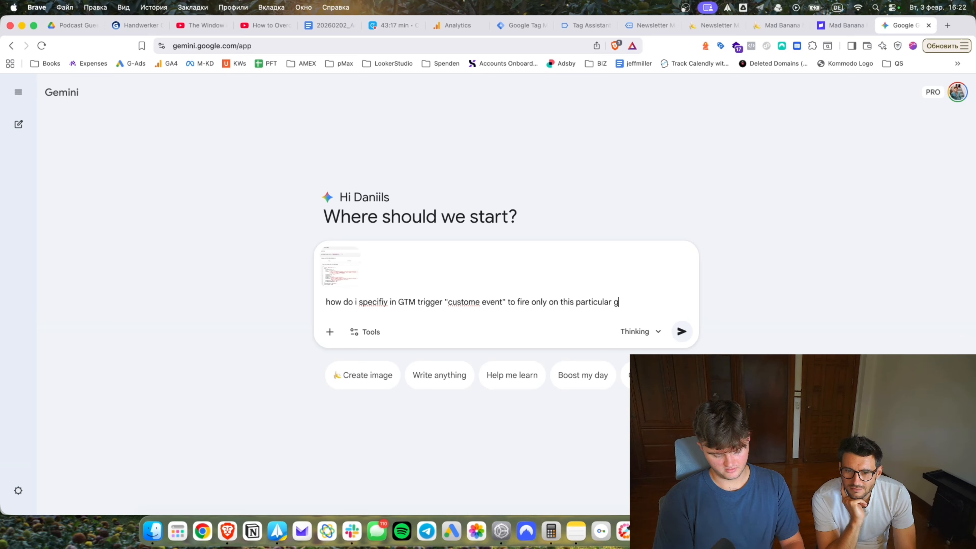
text(url )
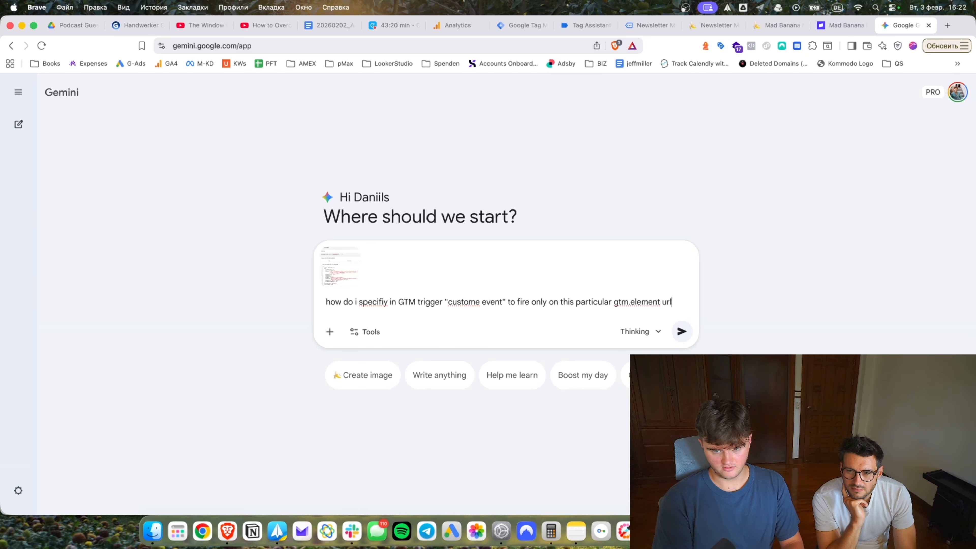
text(containing "#investmen)
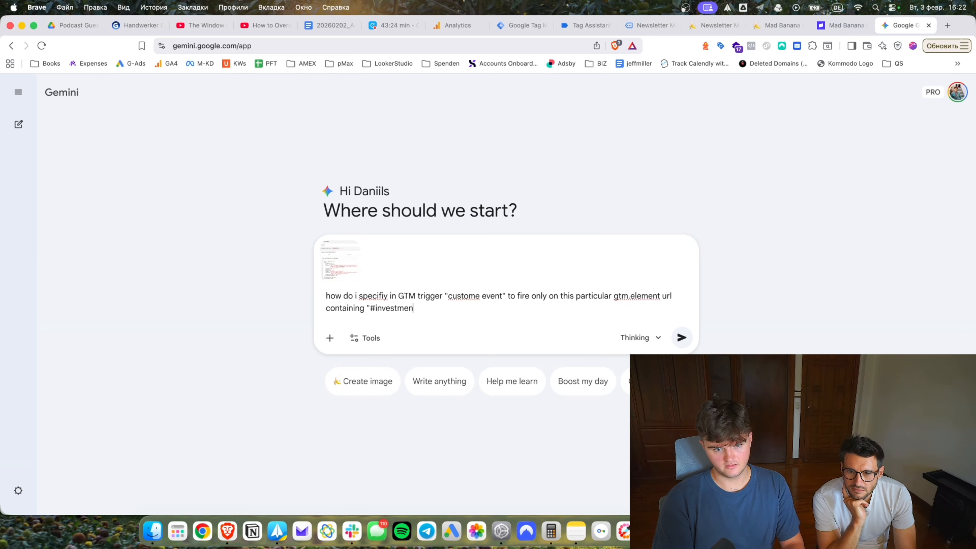
text(t")
click(588, 25)
click(522, 25)
key(super+shift+4)
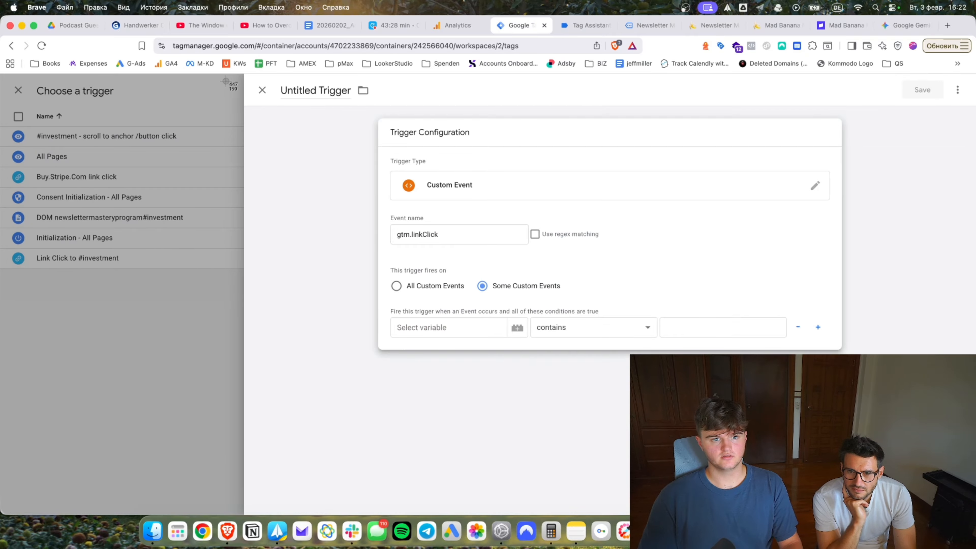
drag(226, 81, 817, 331)
click(904, 25)
key(super+v)
key(Return)
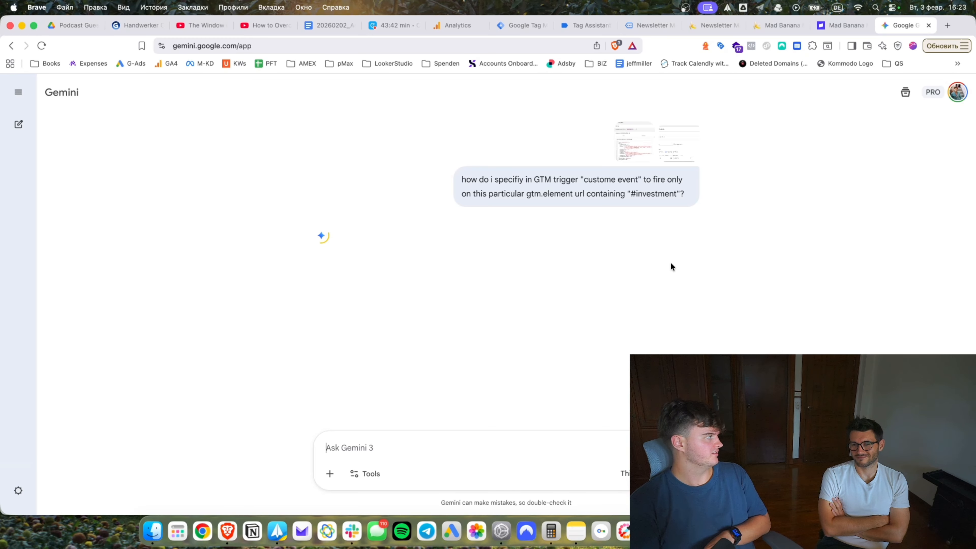
Read Gemini's answer recommending a Click URL contains #investment condition.
click(580, 25)
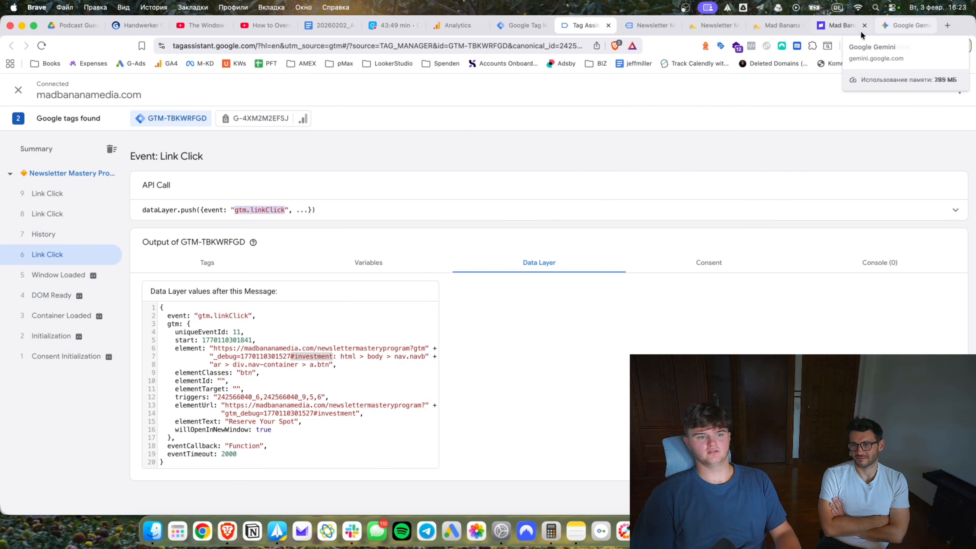
click(907, 25)
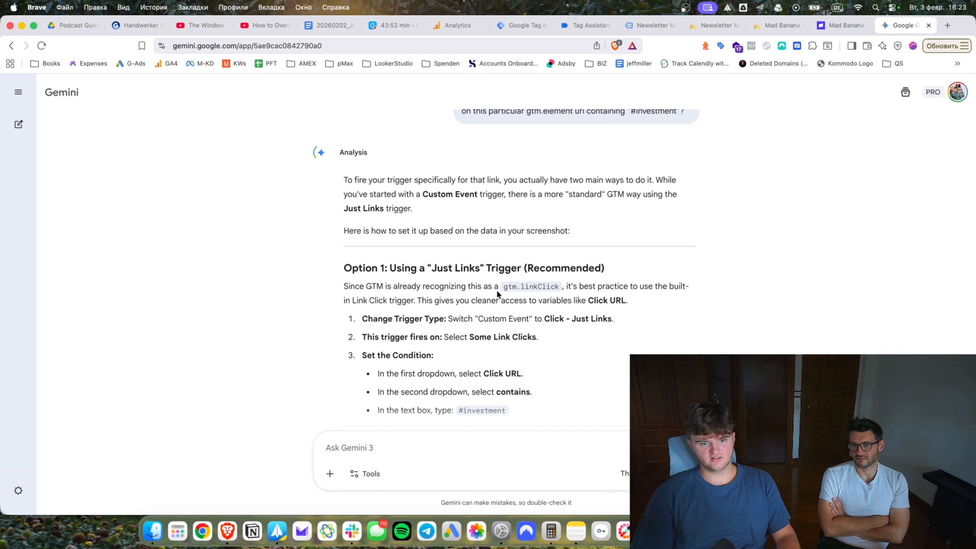
scroll(502, 355, down, 1)
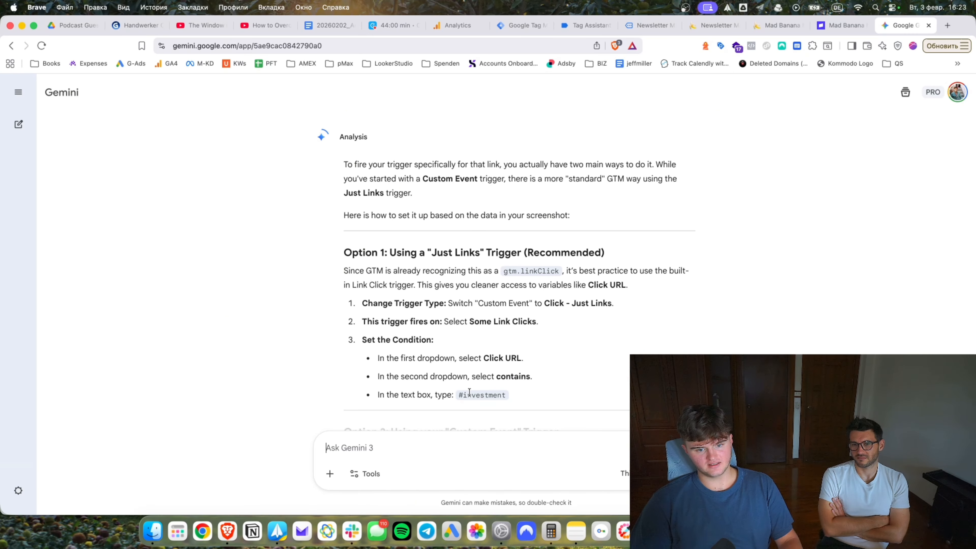
drag(469, 391, 497, 393)
scroll(515, 326, down, 5)
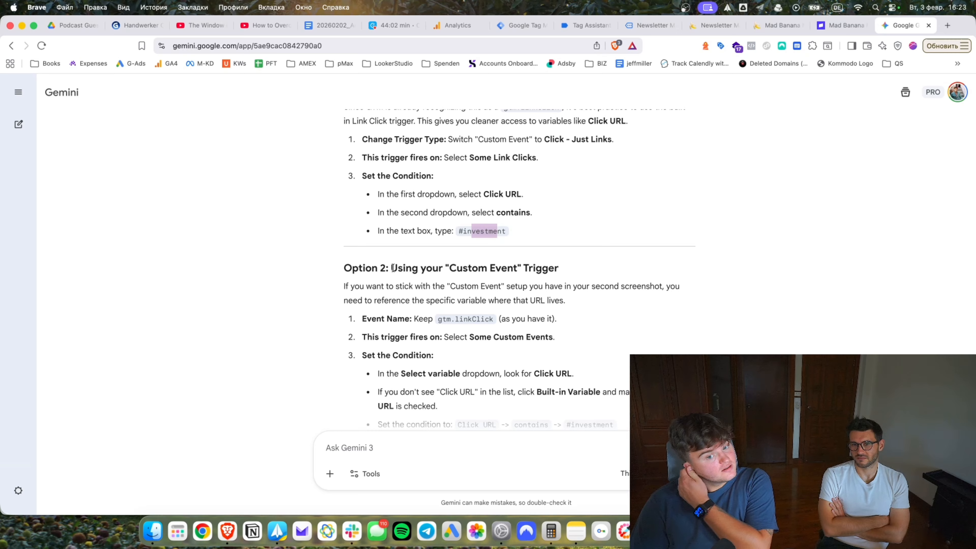
scroll(510, 281, down, 1)
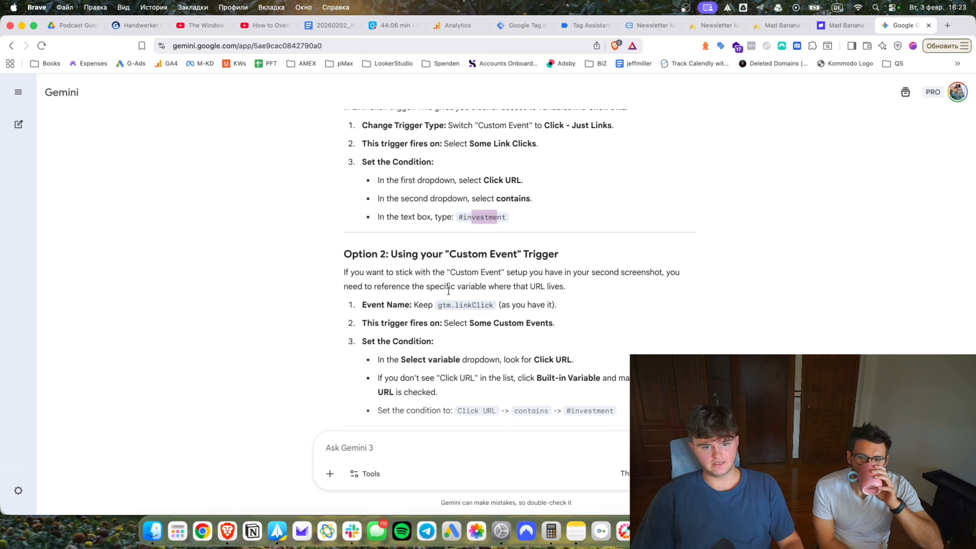
scroll(465, 319, down, 2)
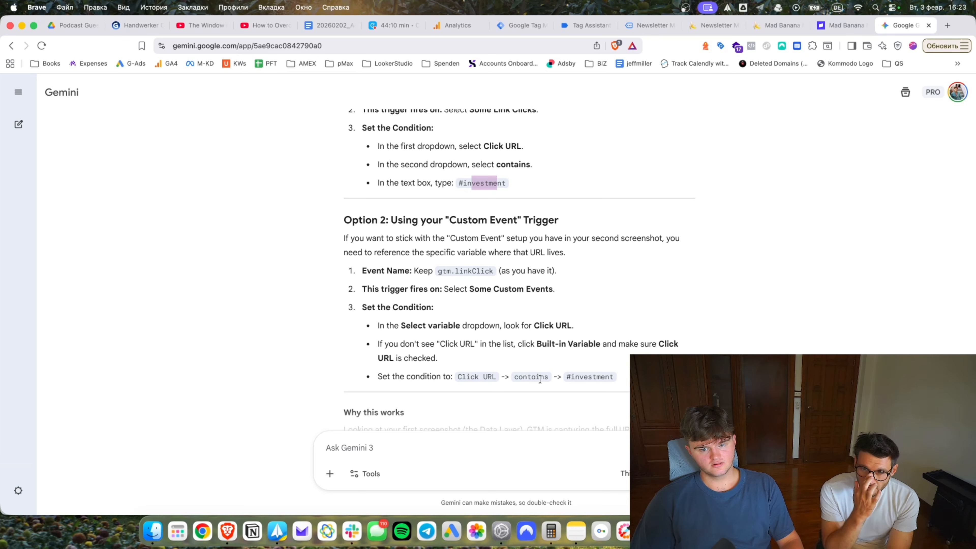
drag(569, 377, 615, 376)
key(super+c)
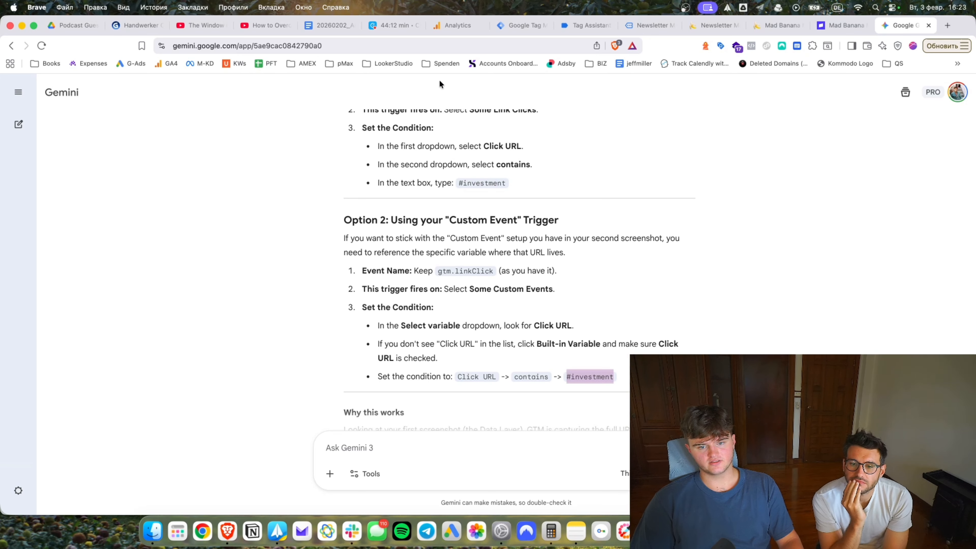
click(586, 25)
Enable the Click URL built-in variable and set the condition Click URL contains #investment.
click(536, 24)
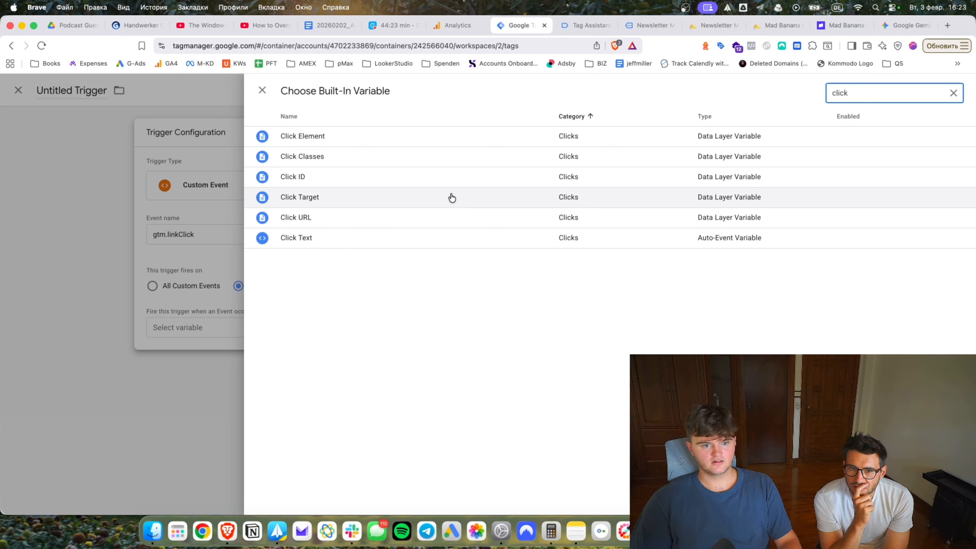
click(457, 218)
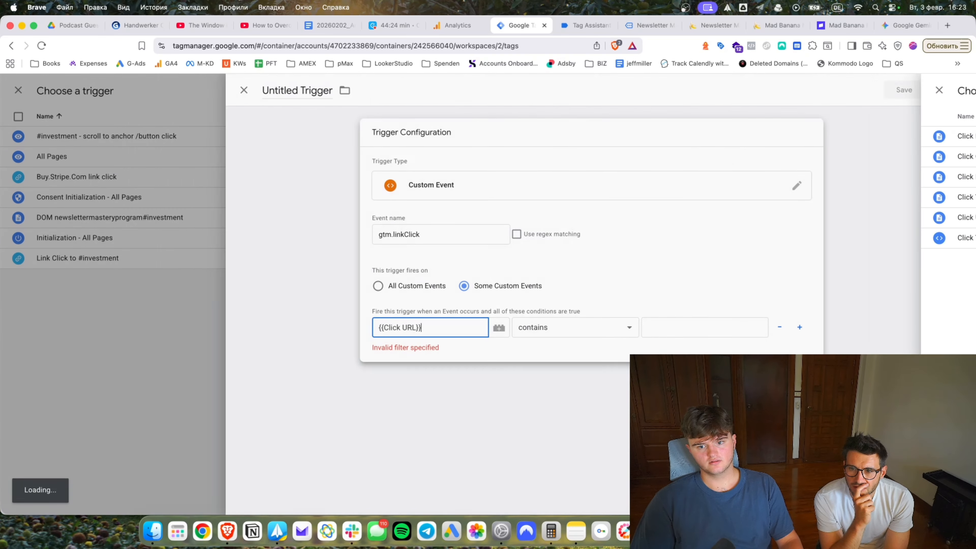
click(765, 327)
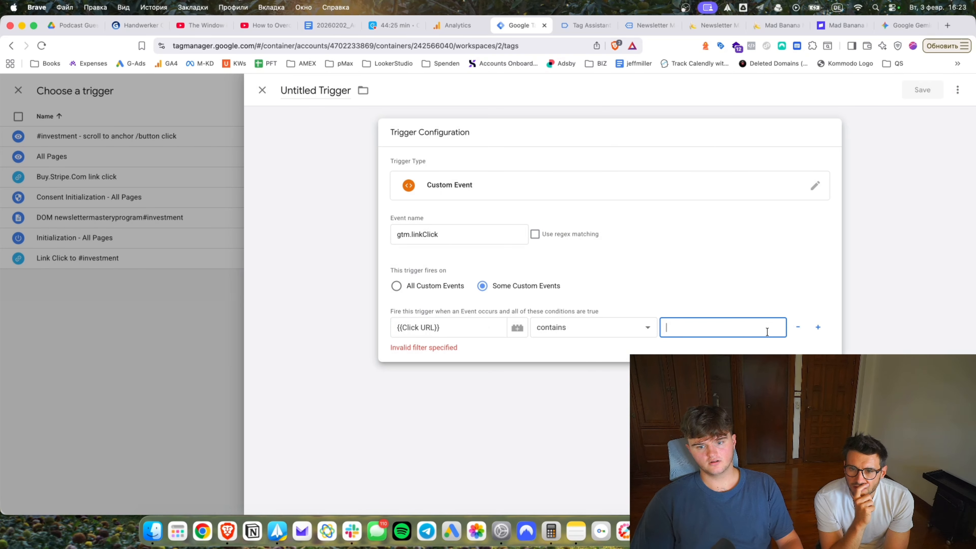
key(super+v)
Name the trigger 'gtm.linkClick containing #investment' and close the Tag Assistant tab.
click(348, 91)
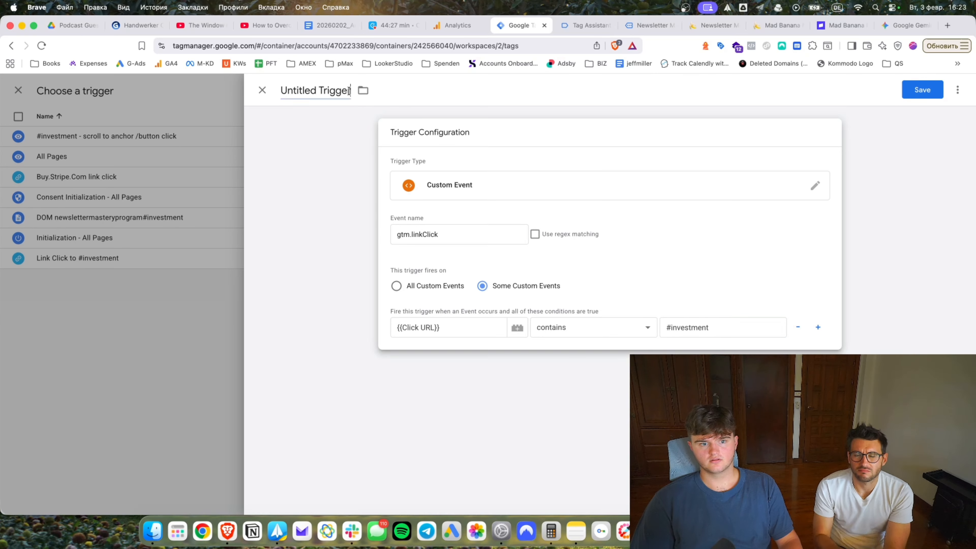
text(custom_event)
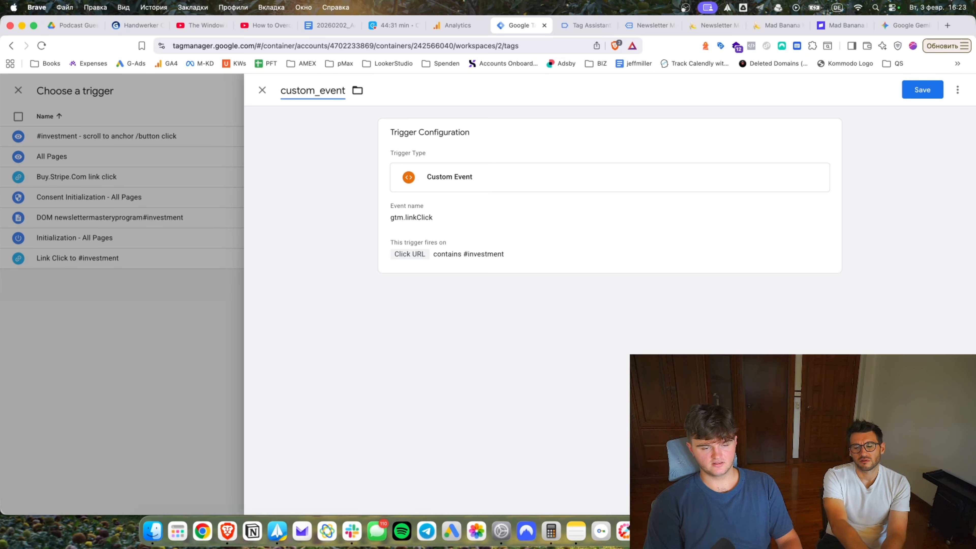
key(super+a)
text(gtm)
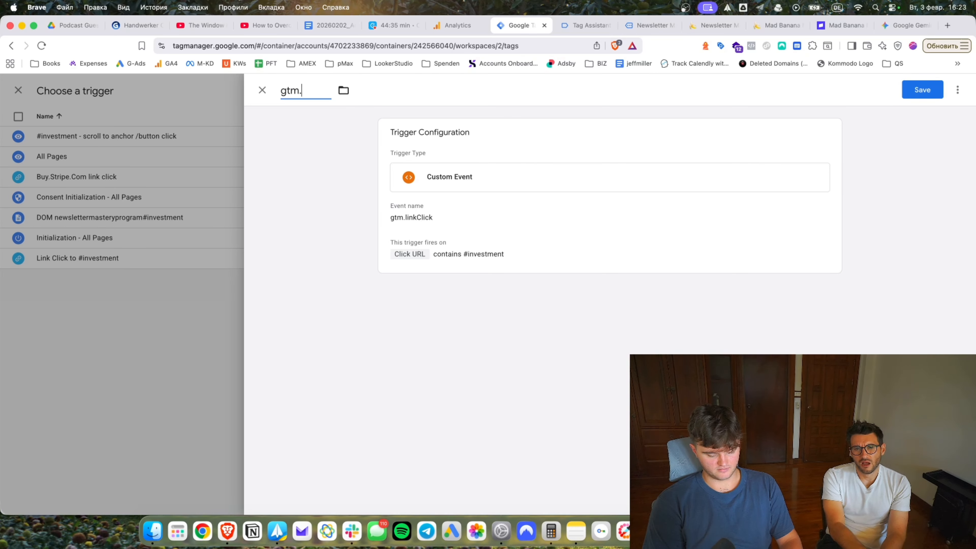
text(.linkClick)
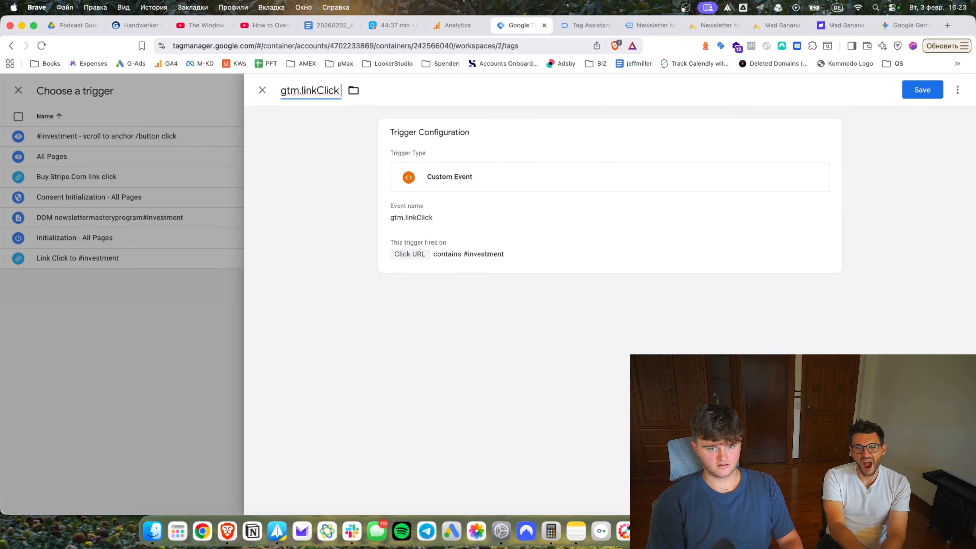
text( containing #investment)
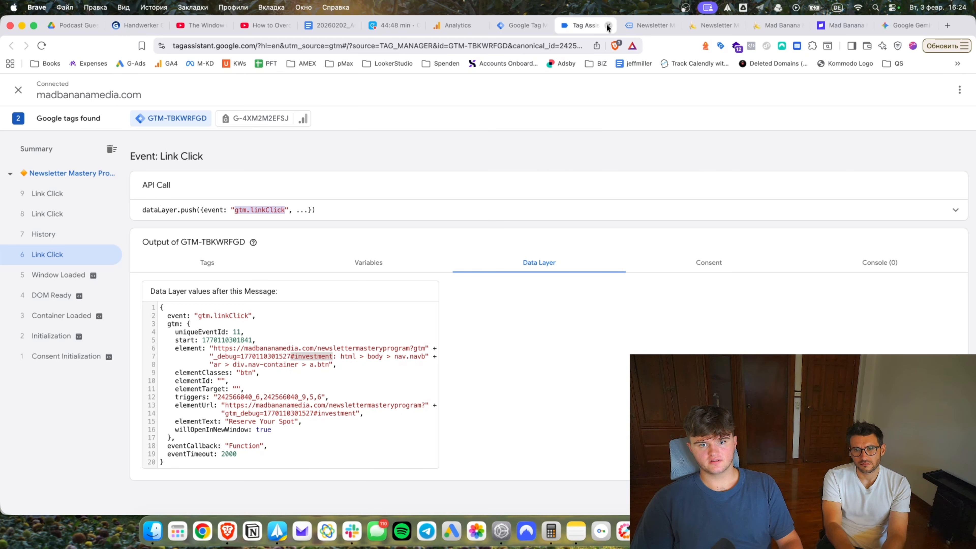
key(super+w)
key(Return)
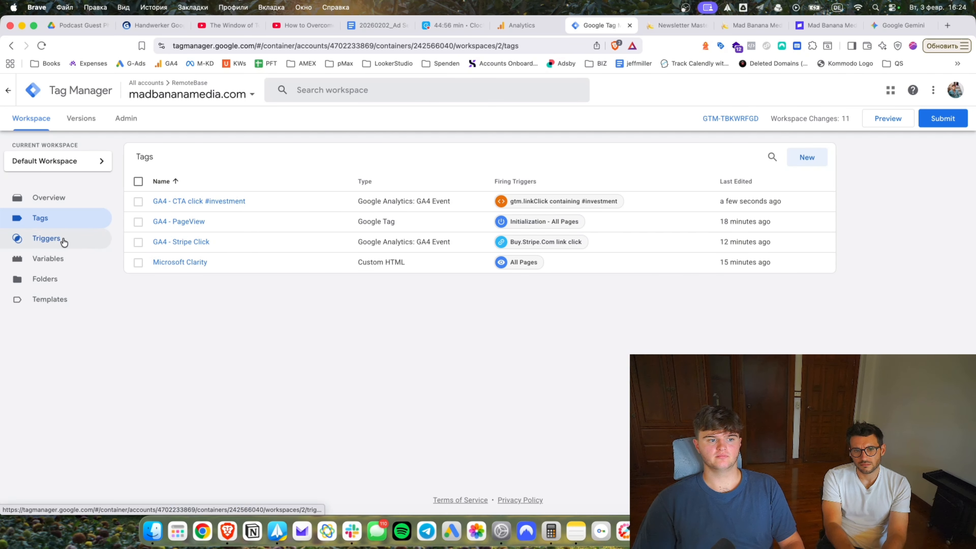
Delete the DOM, Link Click and scroll-to-anchor #investment triggers from the Triggers list.
click(64, 241)
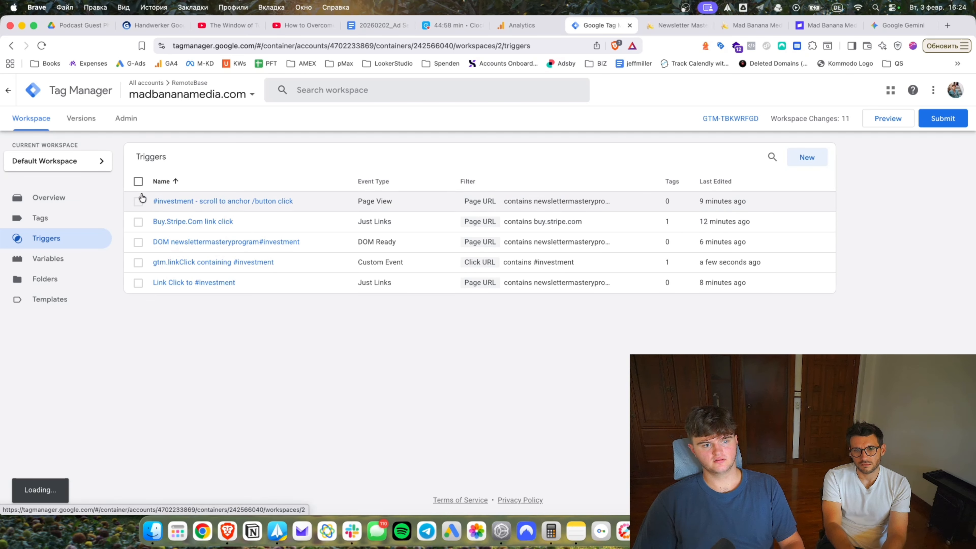
click(138, 241)
click(138, 282)
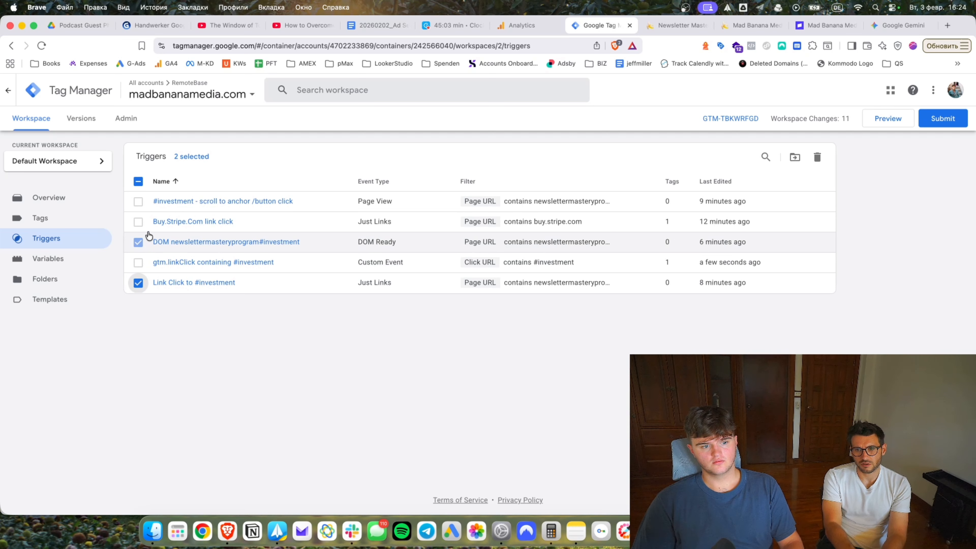
click(138, 201)
click(817, 157)
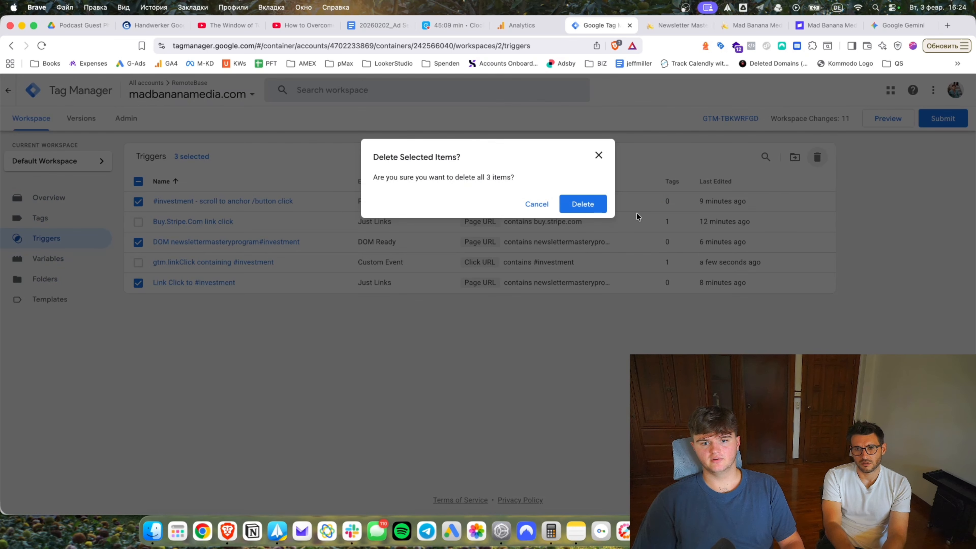
click(594, 208)
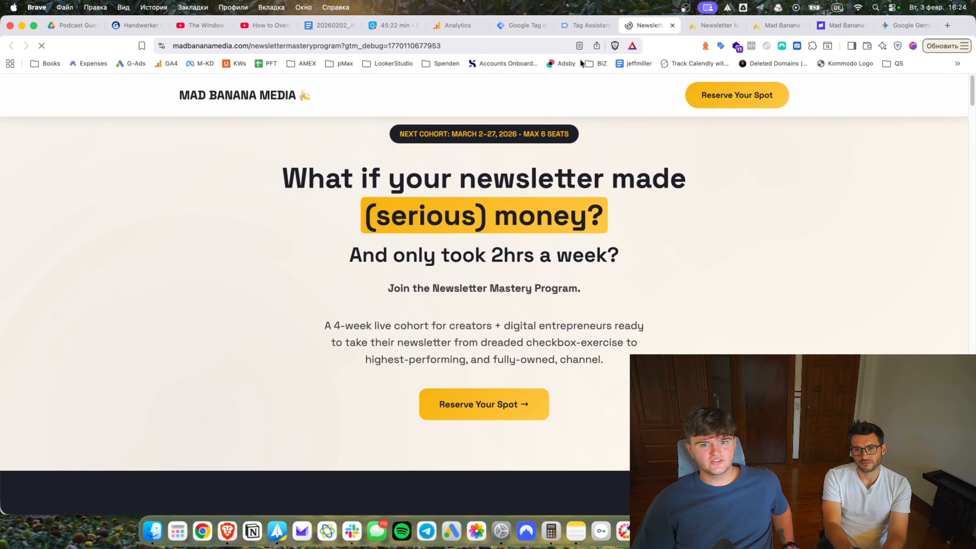
Reconnect Tag Assistant and reopen the CTA tag's gtm.linkClick containing #investment trigger.
click(584, 25)
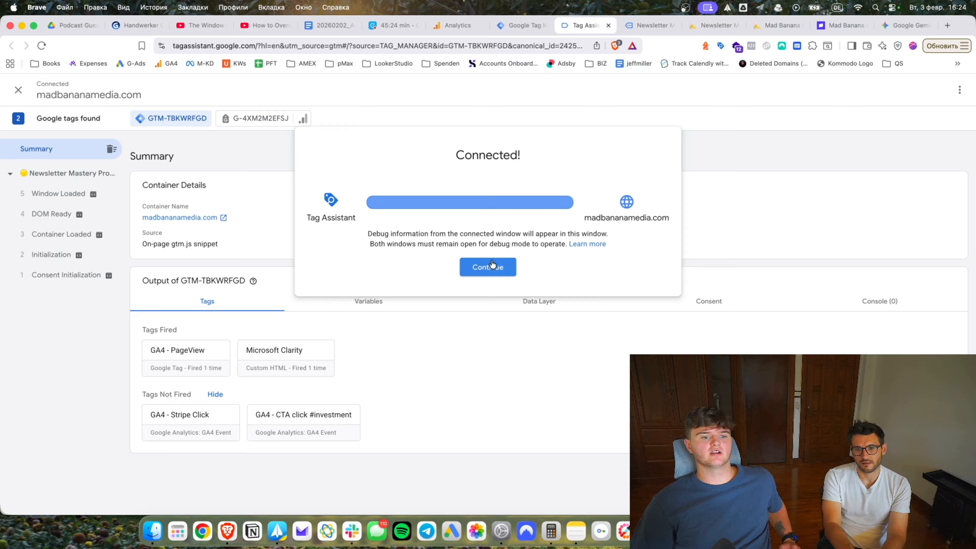
click(493, 265)
click(519, 25)
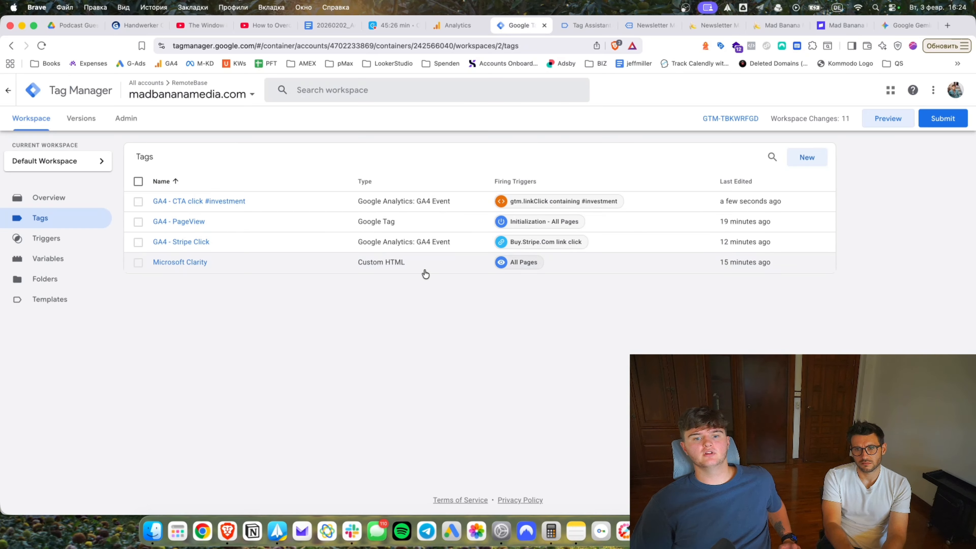
click(199, 222)
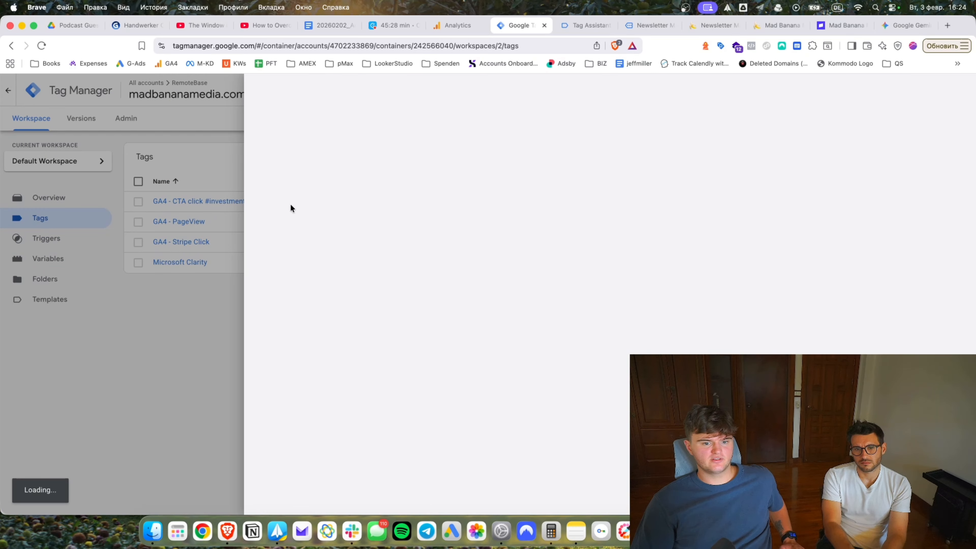
click(445, 380)
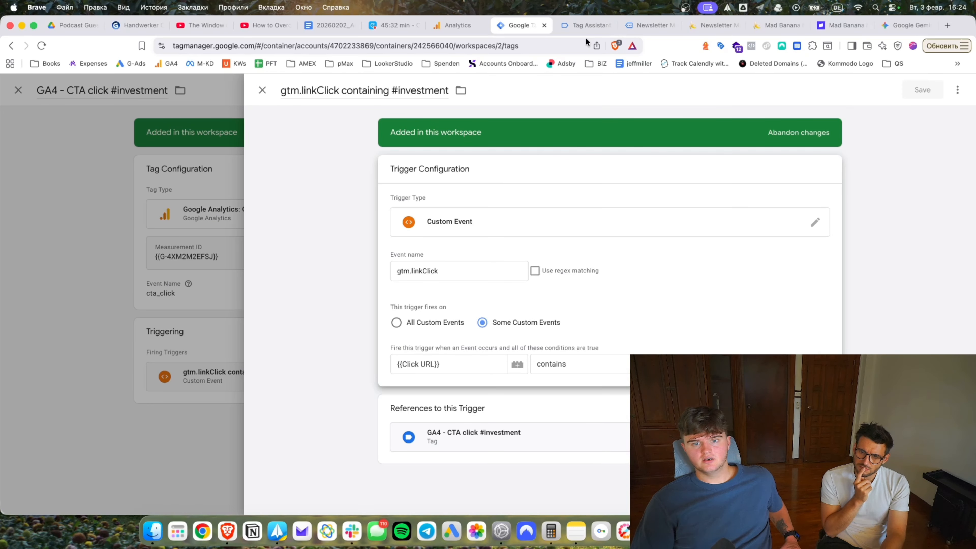
click(586, 26)
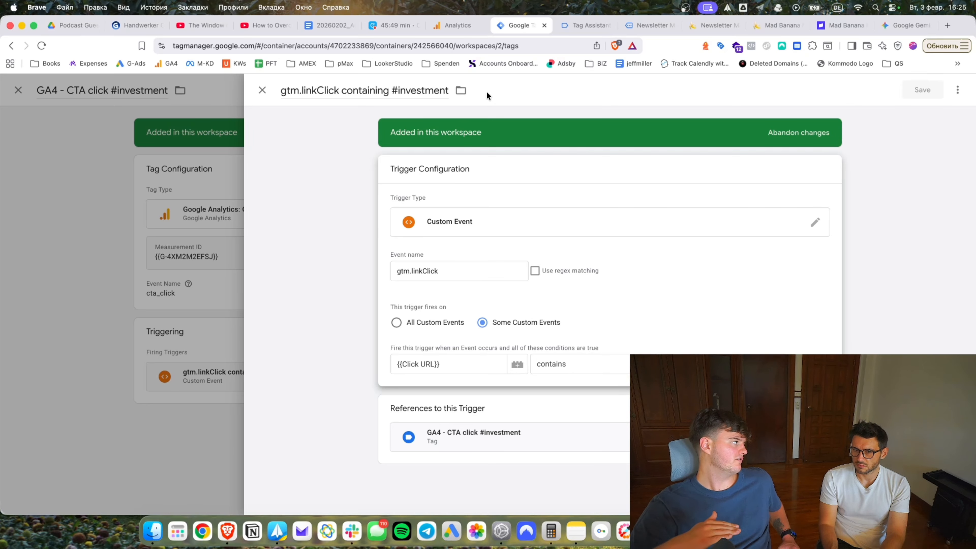
click(455, 265)
text(.element)
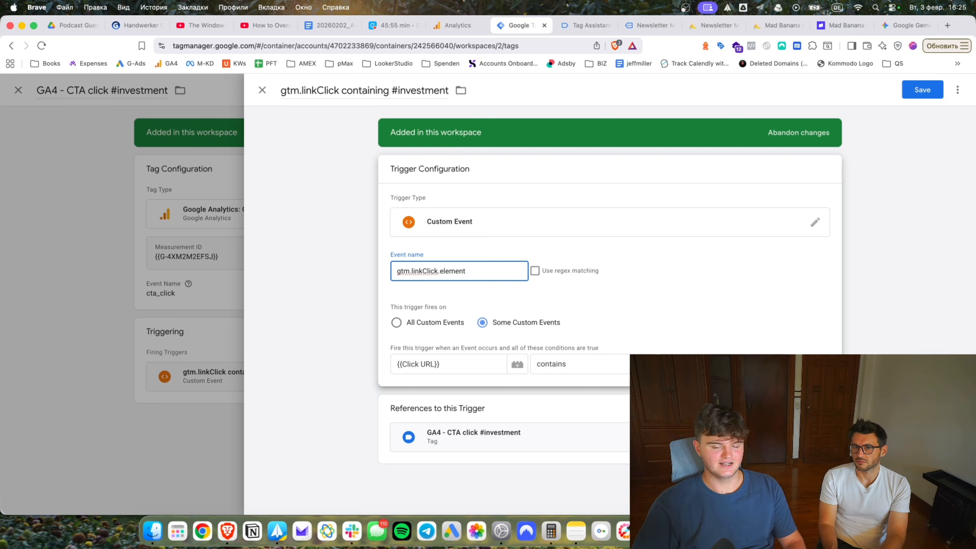
key(super+z)
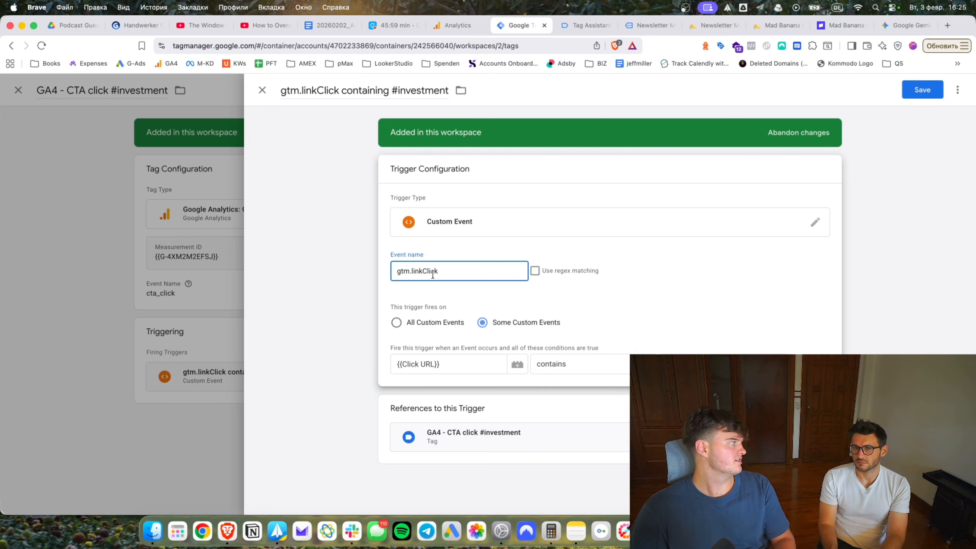
Click Reserve Your Spot and confirm GA4 - CTA click #investment fired on the Link Click event.
click(584, 25)
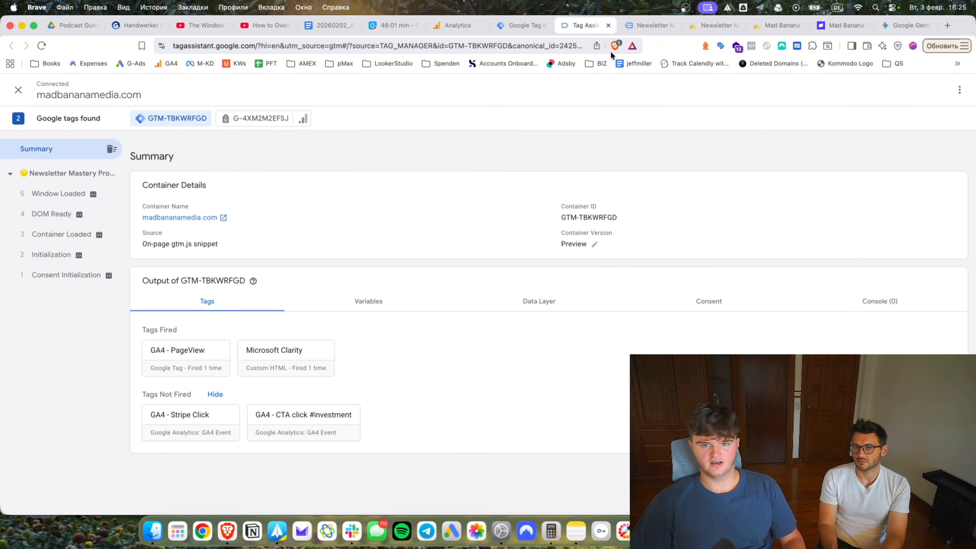
click(627, 33)
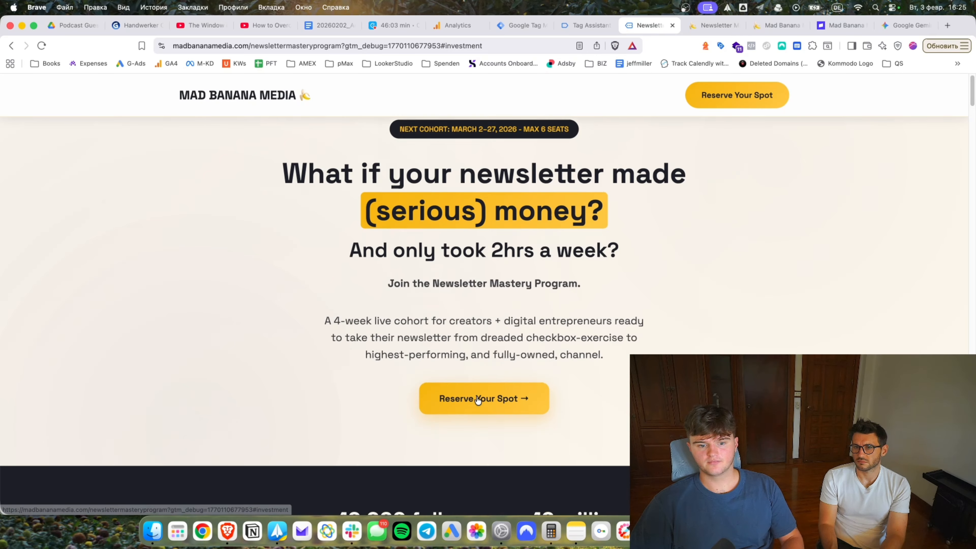
scroll(496, 310, down, 15)
click(583, 26)
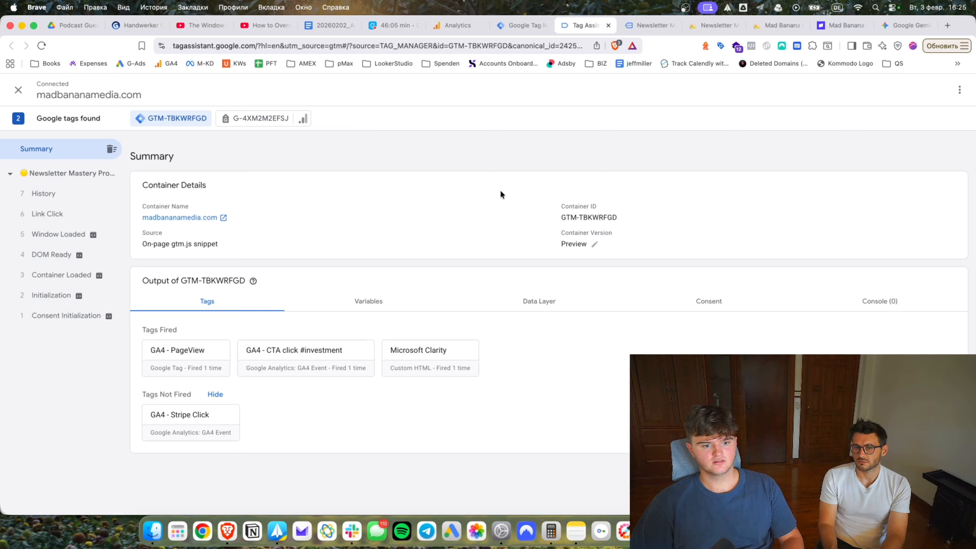
click(282, 355)
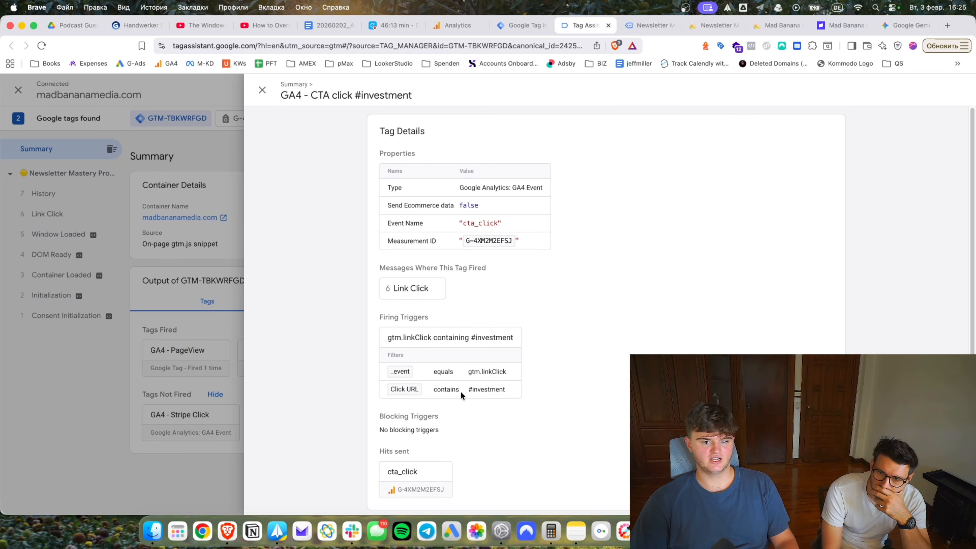
double_click(476, 389)
key(Escape)
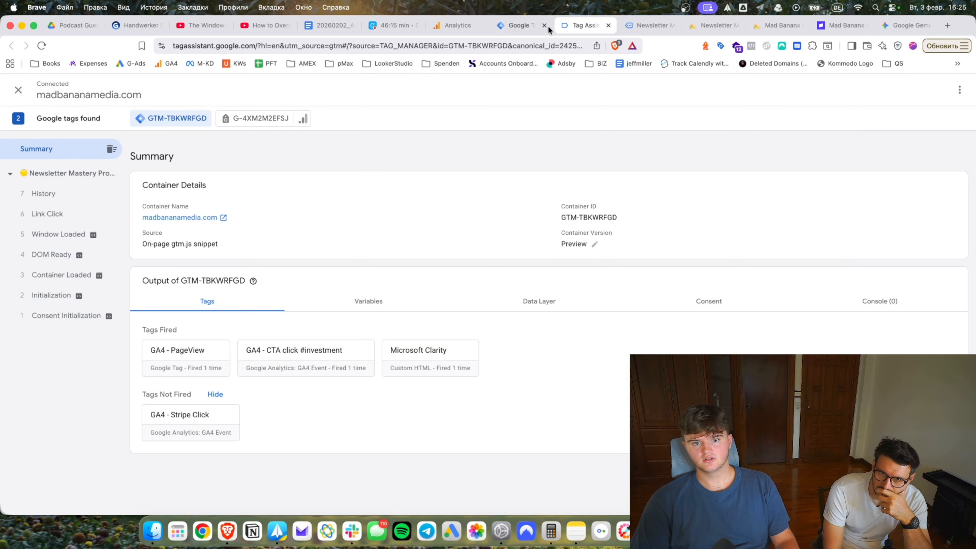
click(517, 26)
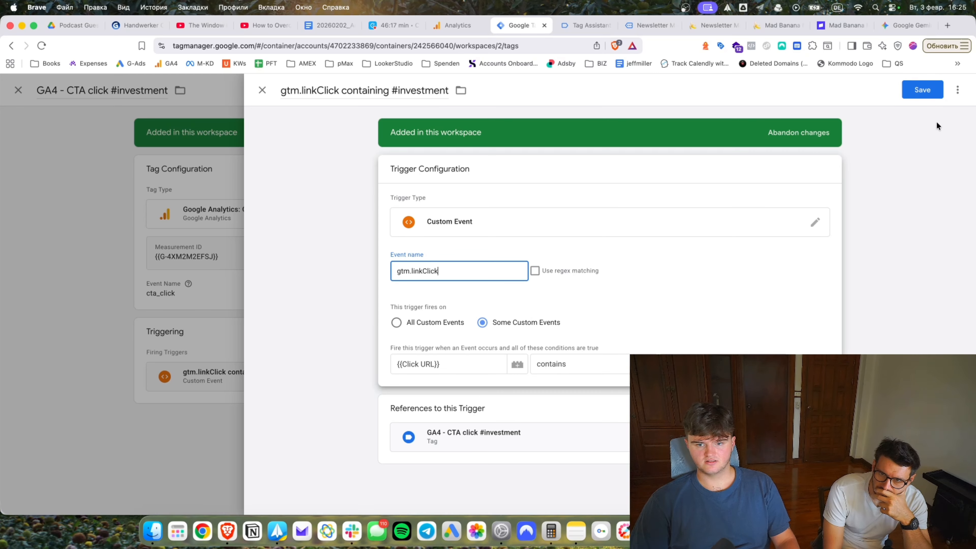
Save the trigger and start a new GA4 Event tag using the G-4XM2M2EFSJ Measurement ID.
click(924, 92)
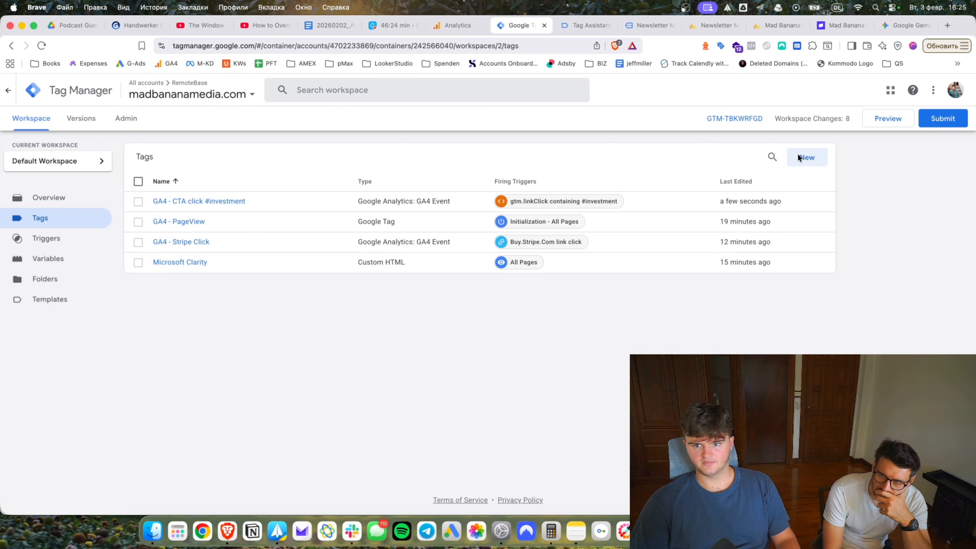
click(797, 157)
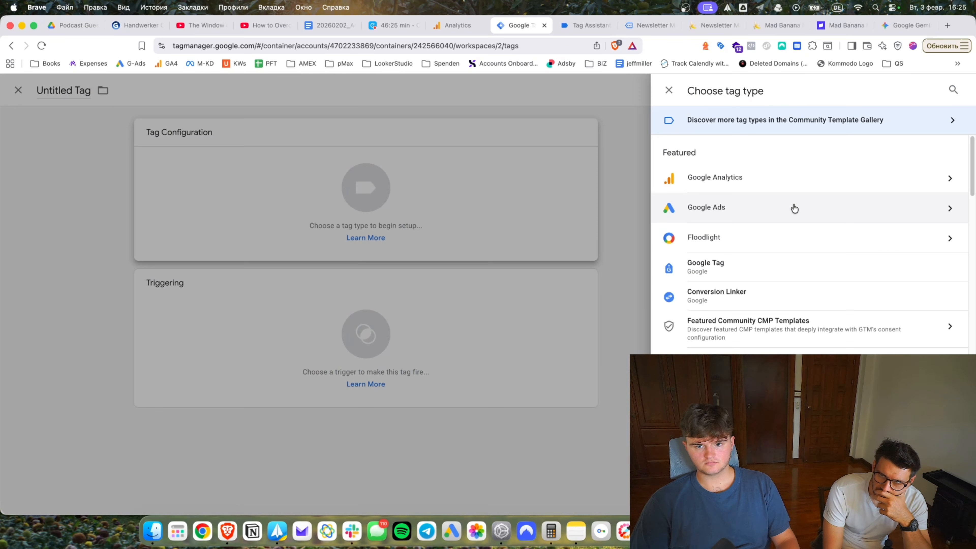
click(693, 176)
click(746, 192)
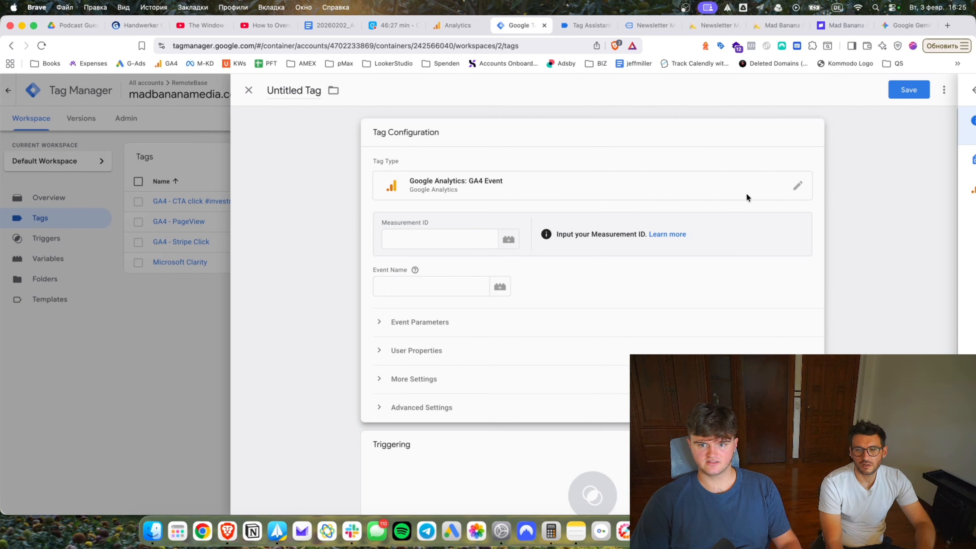
click(517, 241)
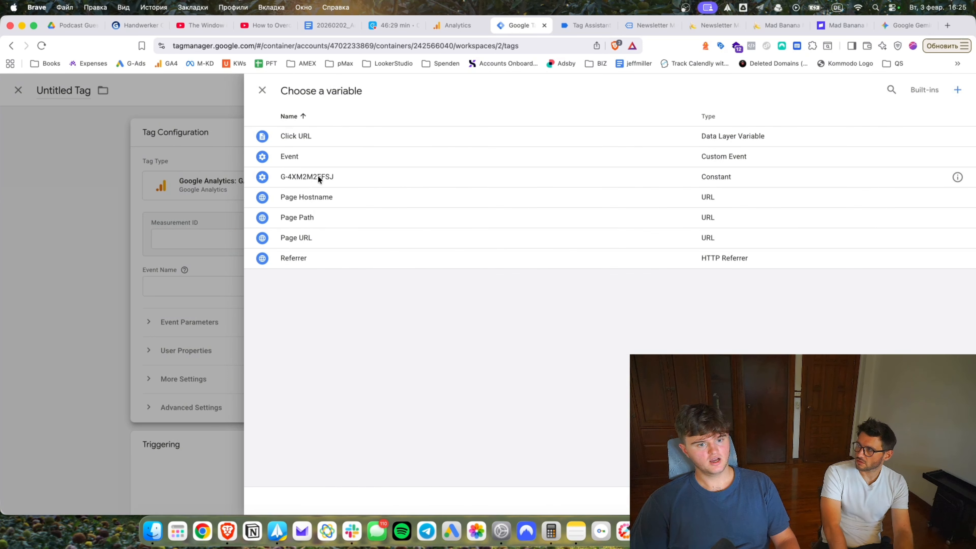
click(318, 175)
click(488, 289)
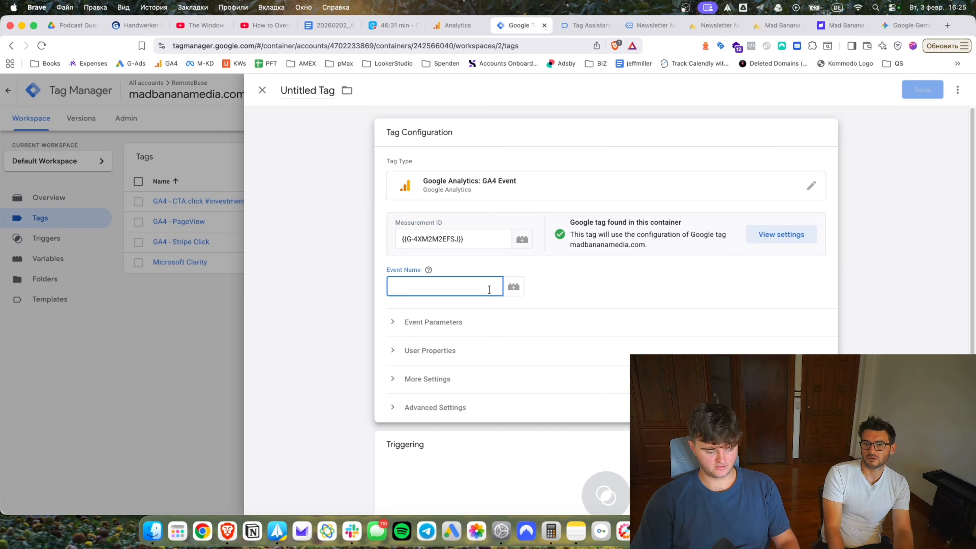
text(chase)
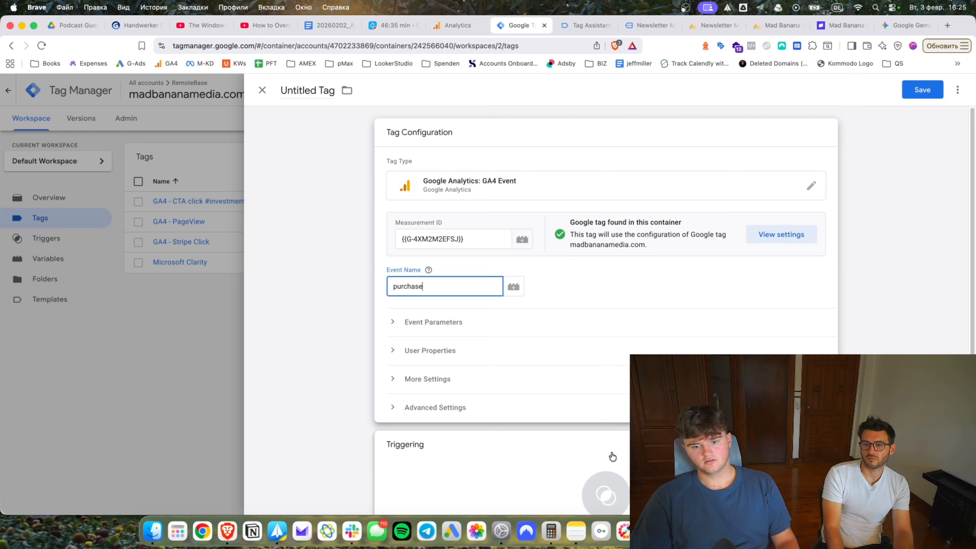
scroll(600, 423, down, 2)
Create a new Page View trigger firing on some pages based on Page URL.
click(601, 423)
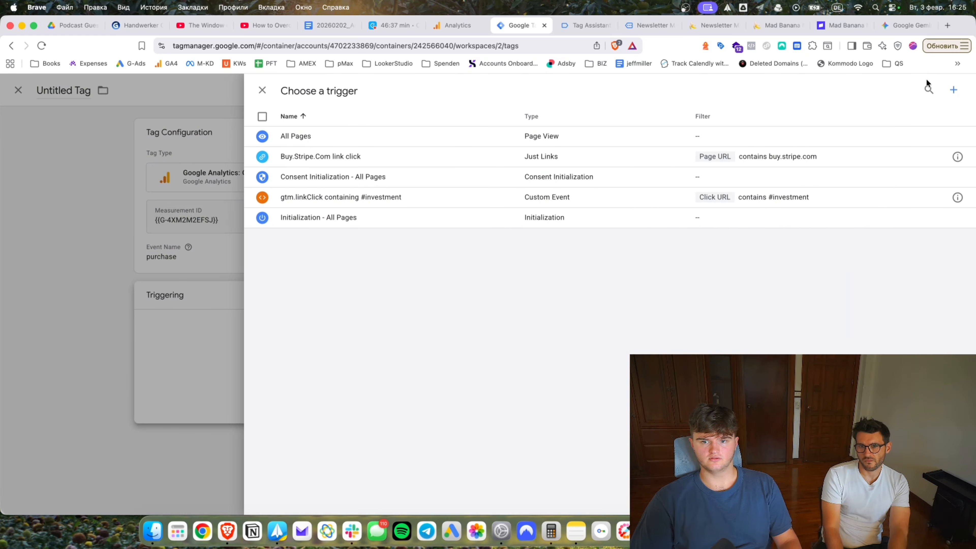
click(953, 90)
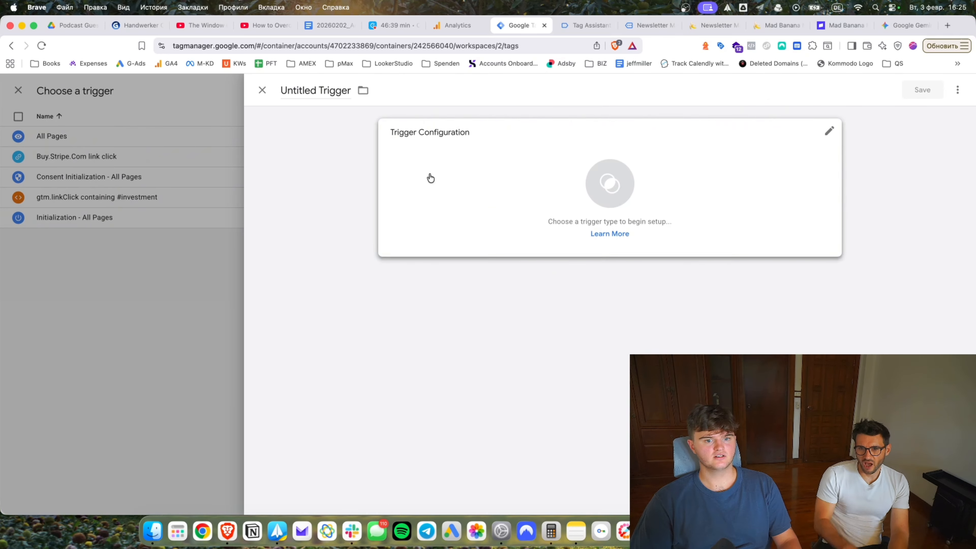
click(496, 239)
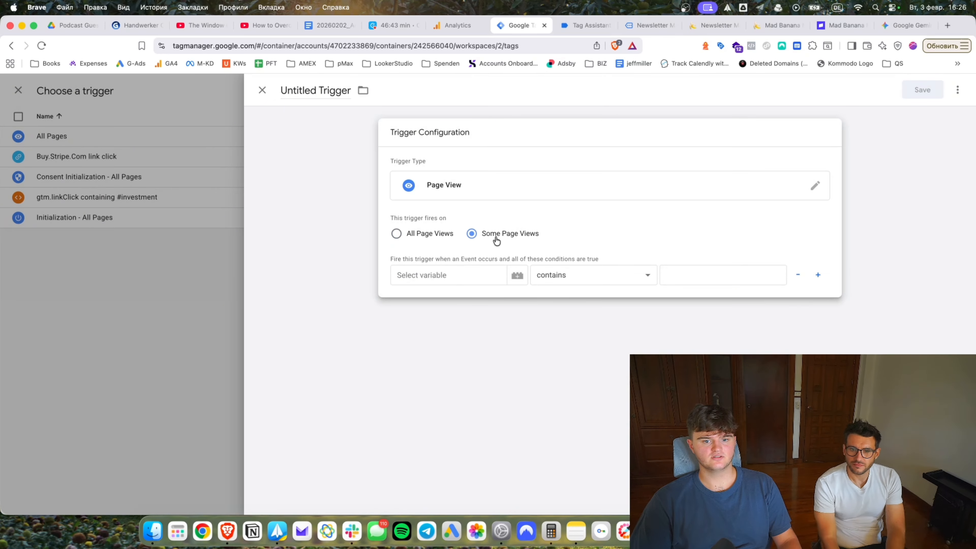
click(446, 275)
click(439, 366)
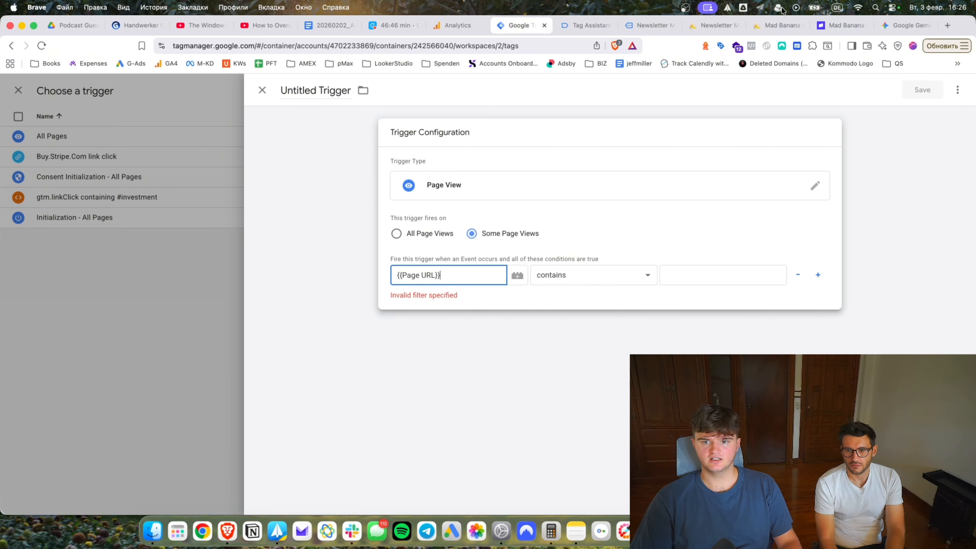
Use nmp-thankyou as the Page URL value and save the trigger as Page View - nmp-thankyou.
click(778, 25)
drag(300, 46, 257, 46)
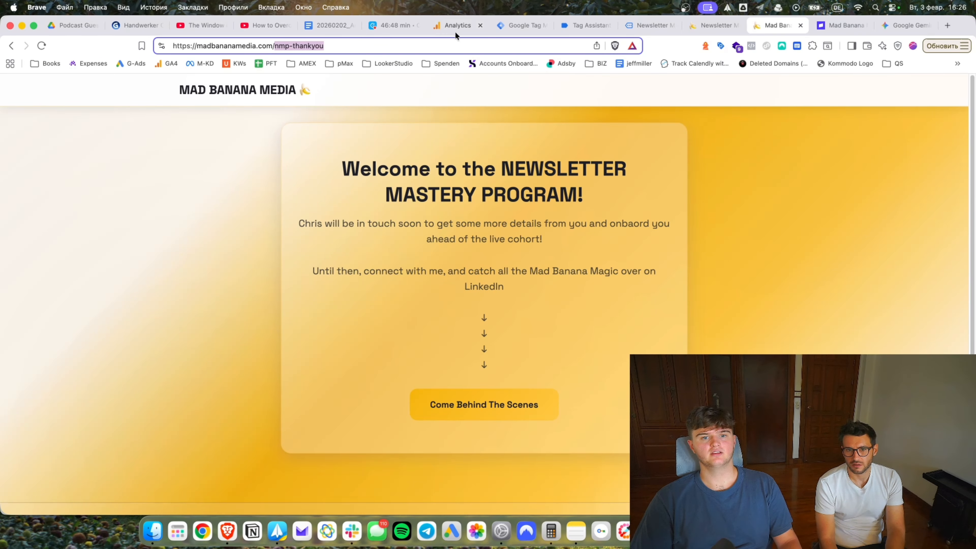
click(580, 25)
text(/nmp-thankyou)
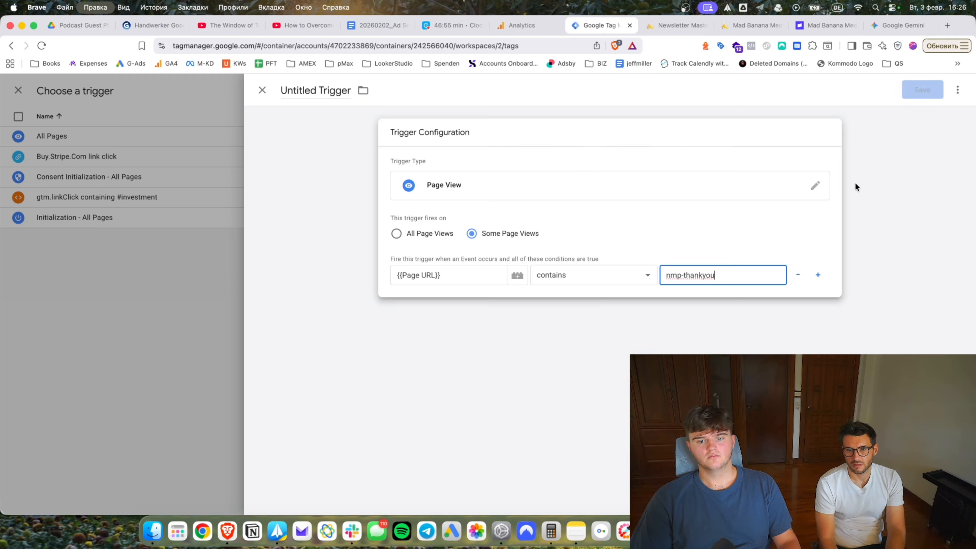
click(923, 91)
key(Right)
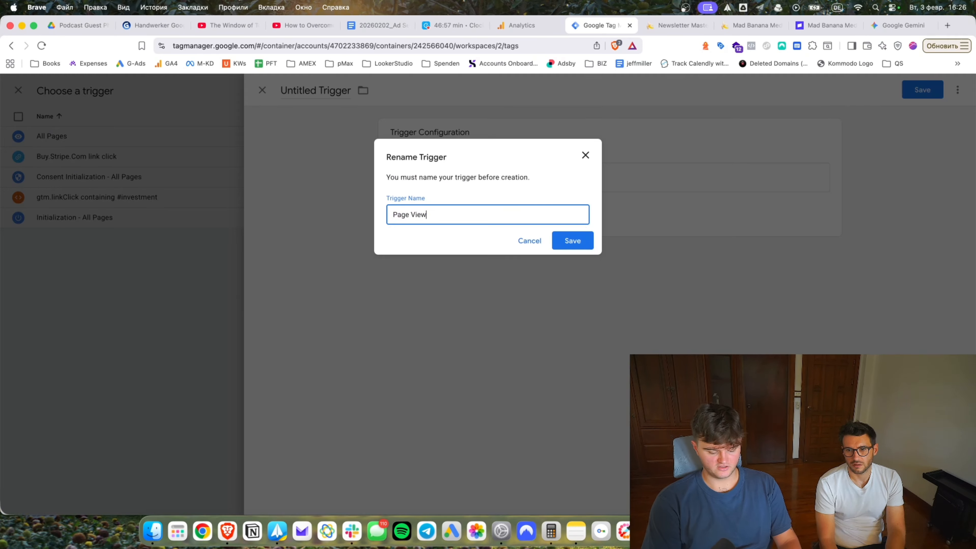
text(- nmp-thankyou)
key(Return)
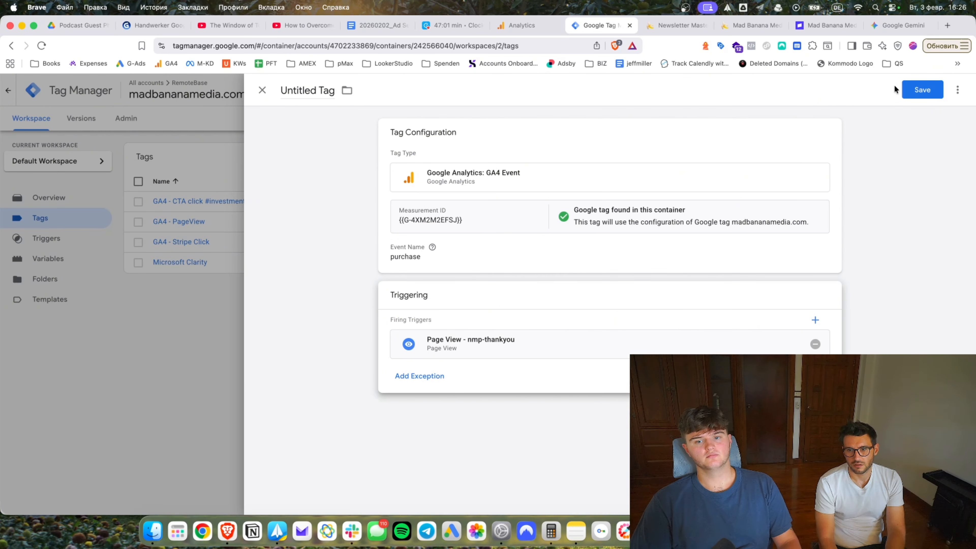
Add event parameters ecommerce.value = 999 and ecommerce.currency = GBP.
click(419, 326)
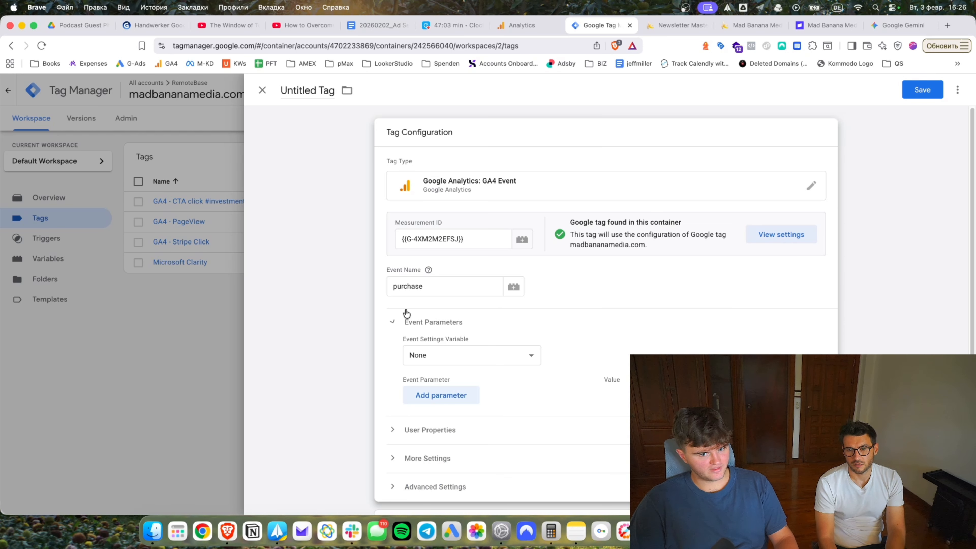
click(451, 396)
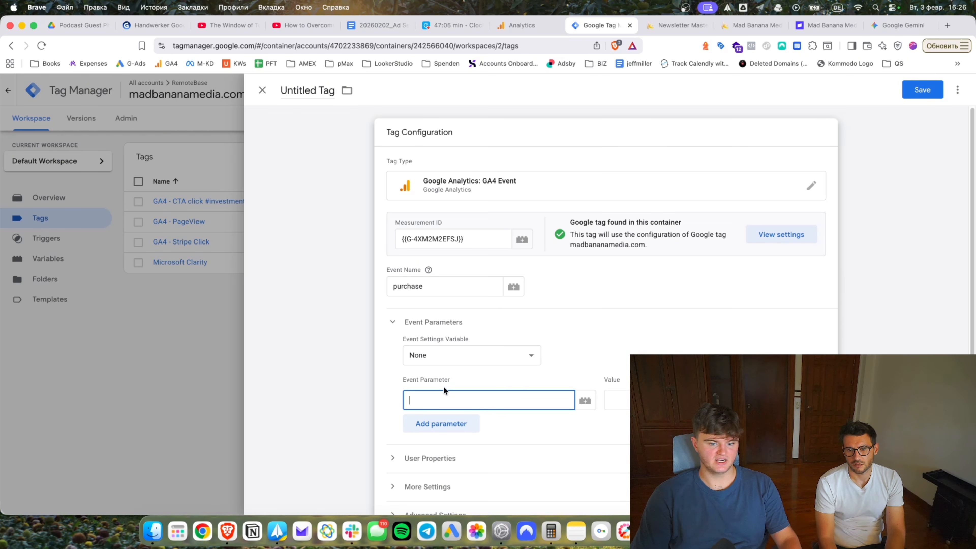
text(ecommerce.value)
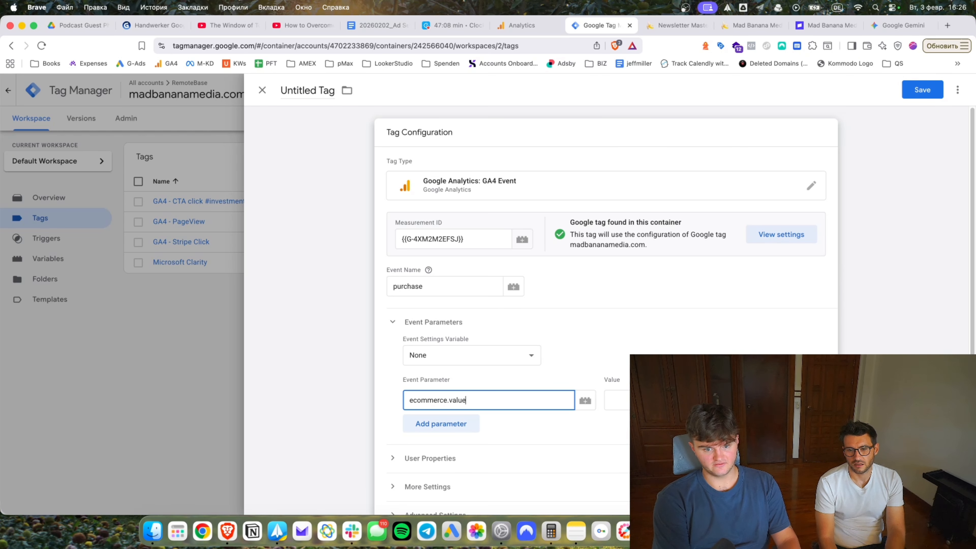
key(Tab)
key(Tab)
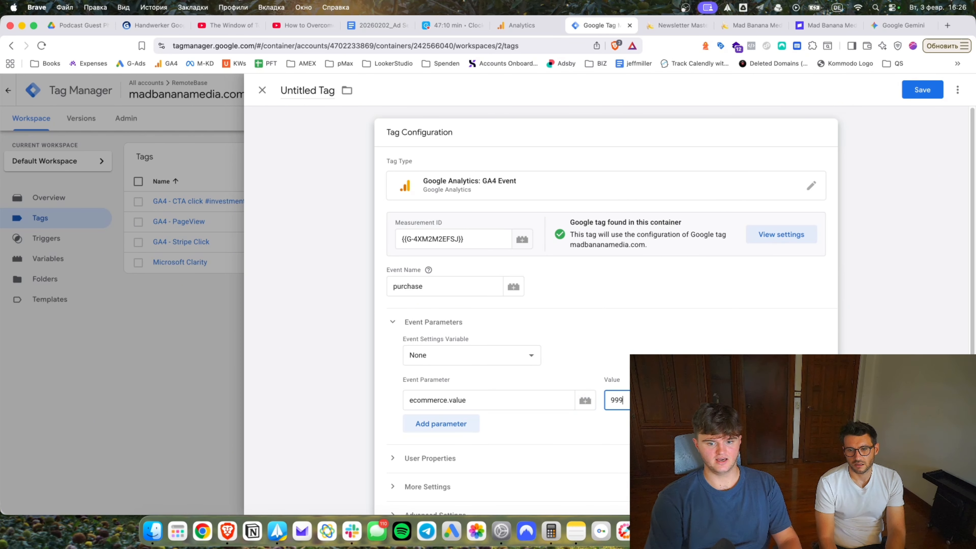
click(462, 433)
text(ecomerr)
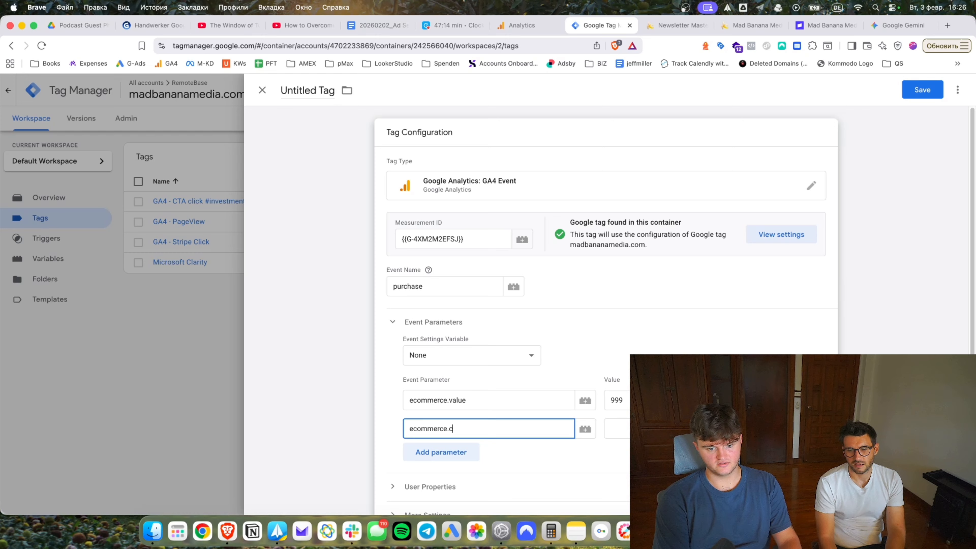
text(ce.currency)
key(Tab)
key(Tab)
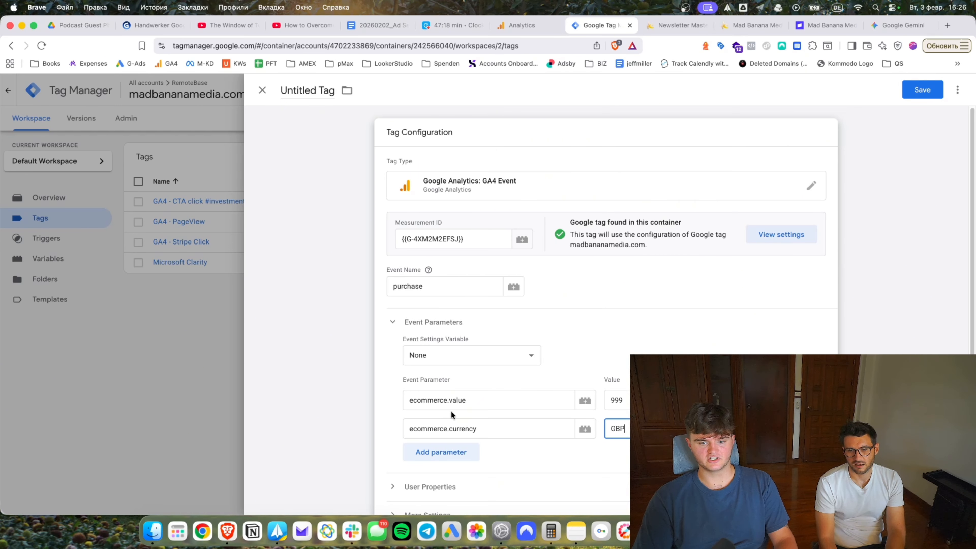
scroll(452, 416, down, 2)
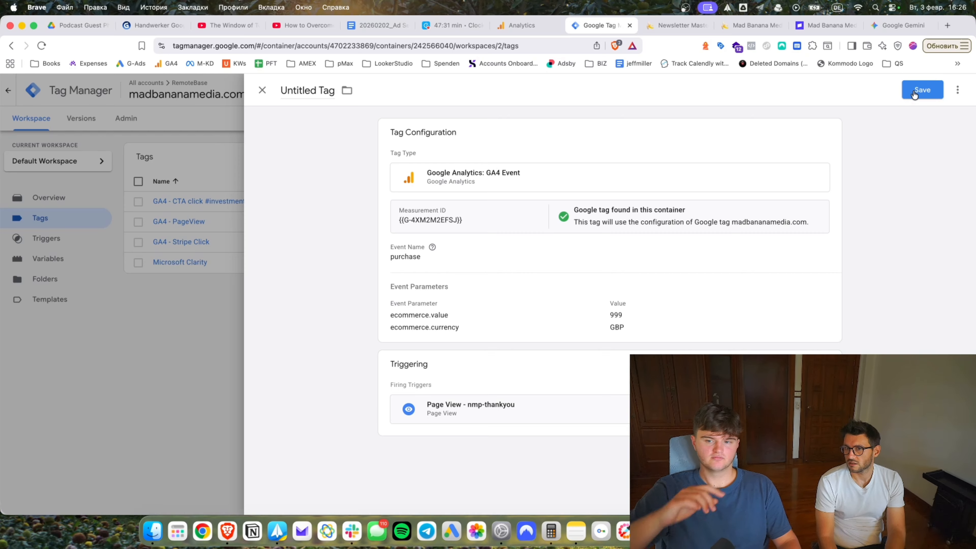
Save the tag as GA4 - Purchase (Stripe 999) nmp-thankyou.
click(914, 92)
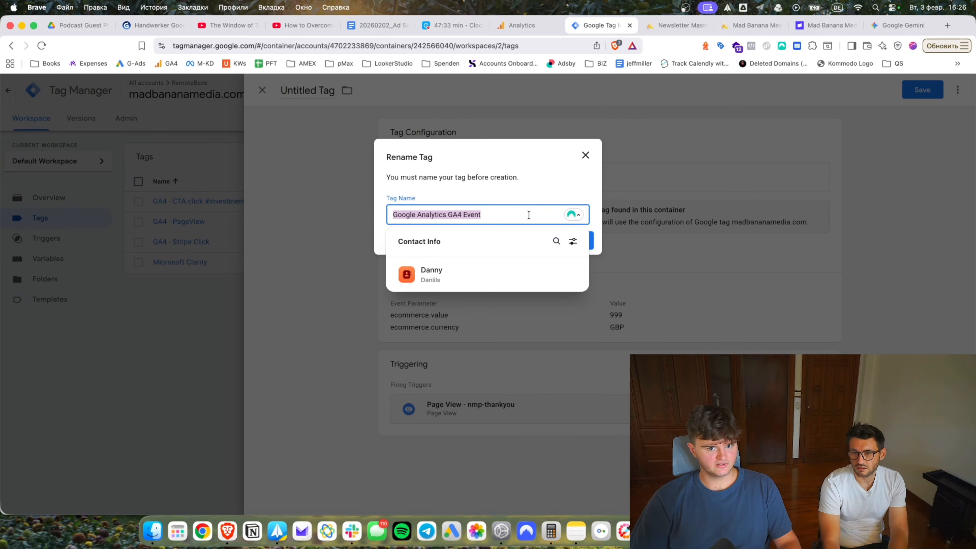
click(528, 215)
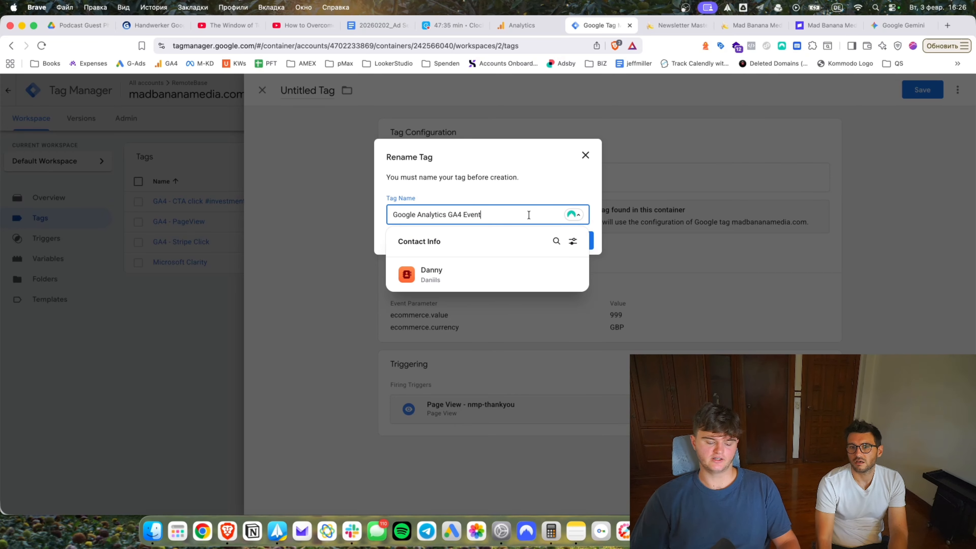
key(super+a)
text(GA4 - Purc)
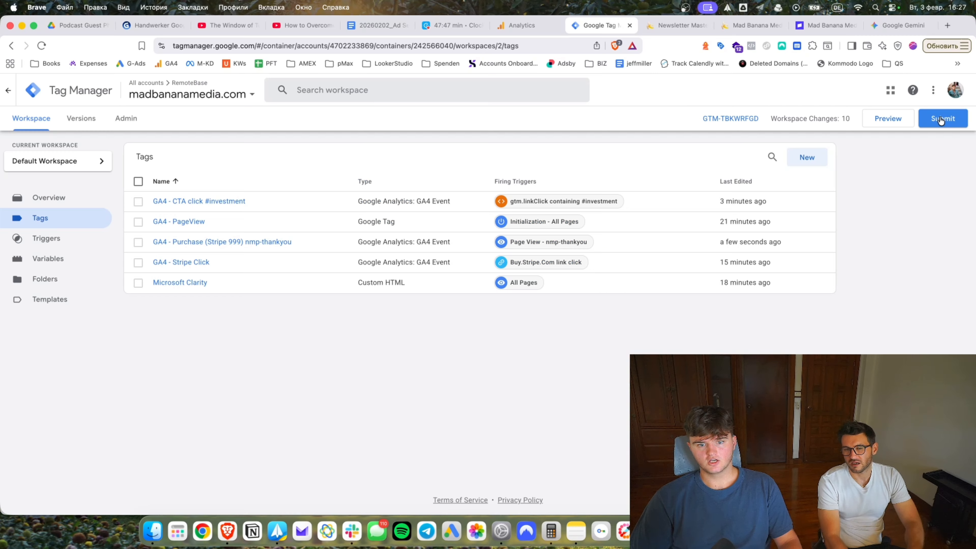
click(676, 25)
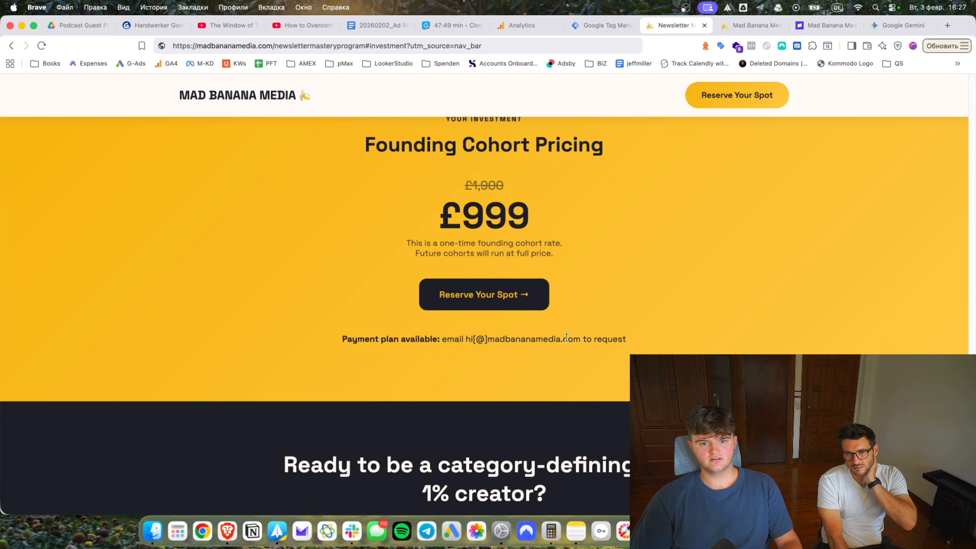
scroll(552, 374, up, 10)
scroll(552, 374, up, 5)
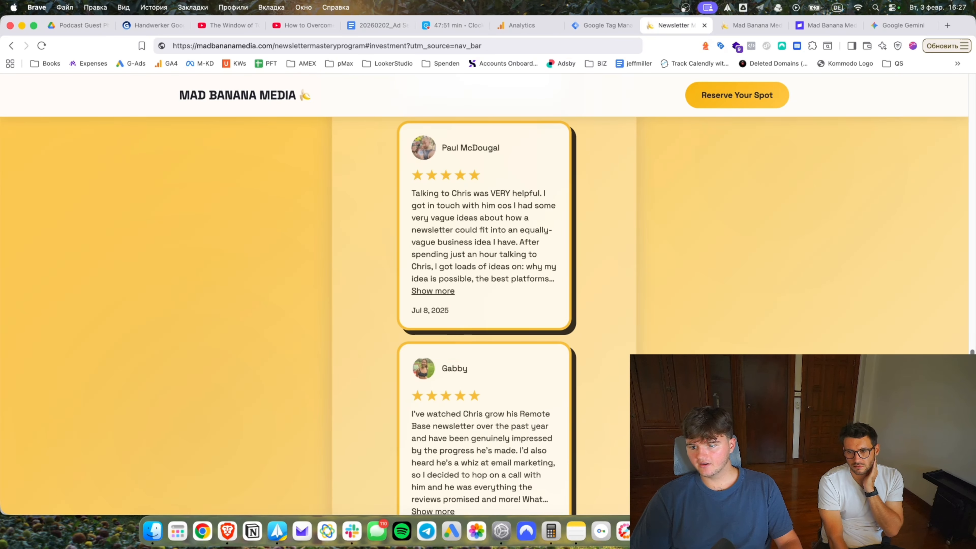
scroll(537, 159, up, 15)
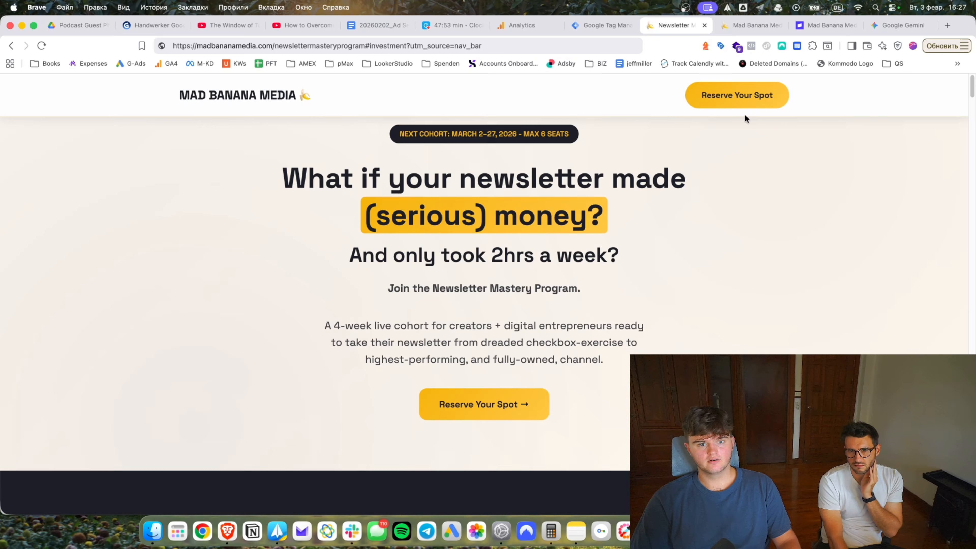
scroll(546, 314, down, 15)
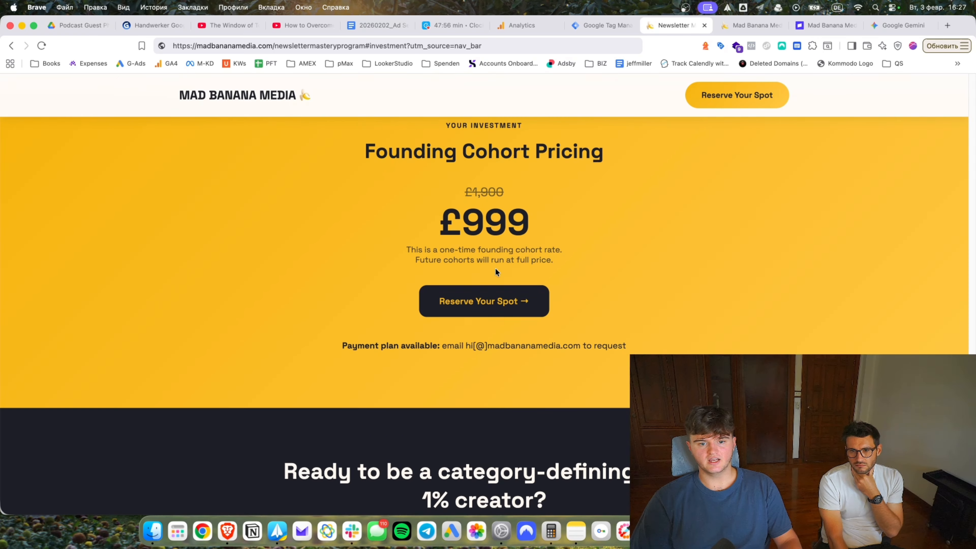
click(495, 293)
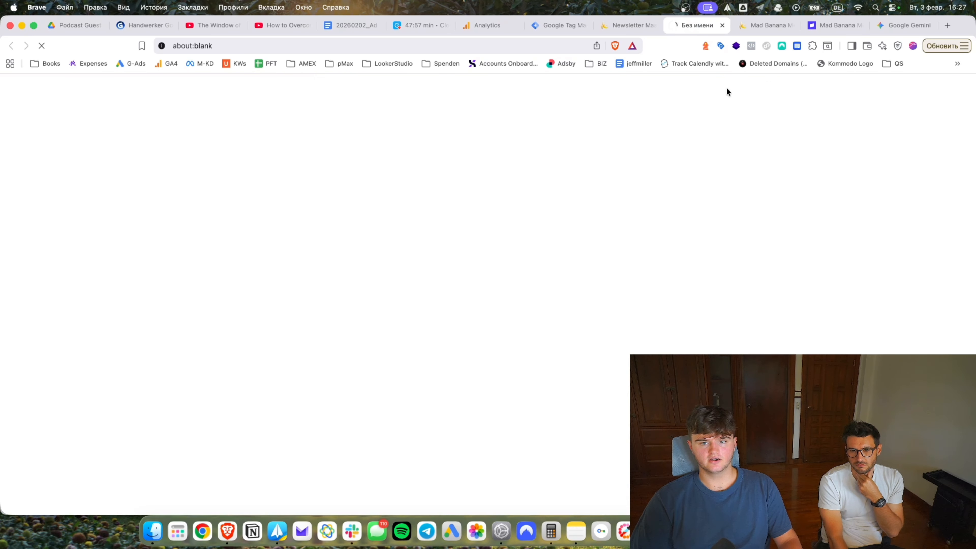
click(722, 25)
scroll(559, 306, down, 10)
scroll(559, 305, down, 5)
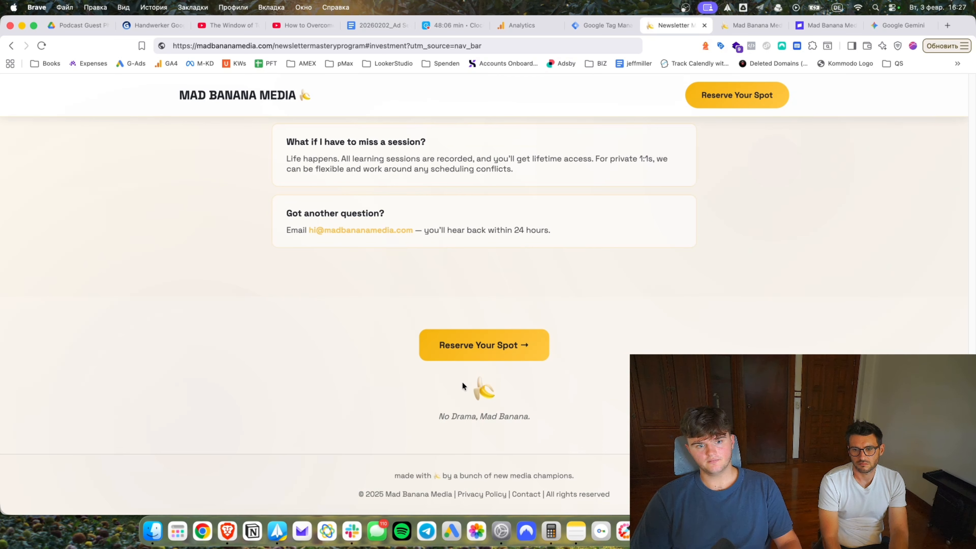
click(599, 25)
click(807, 157)
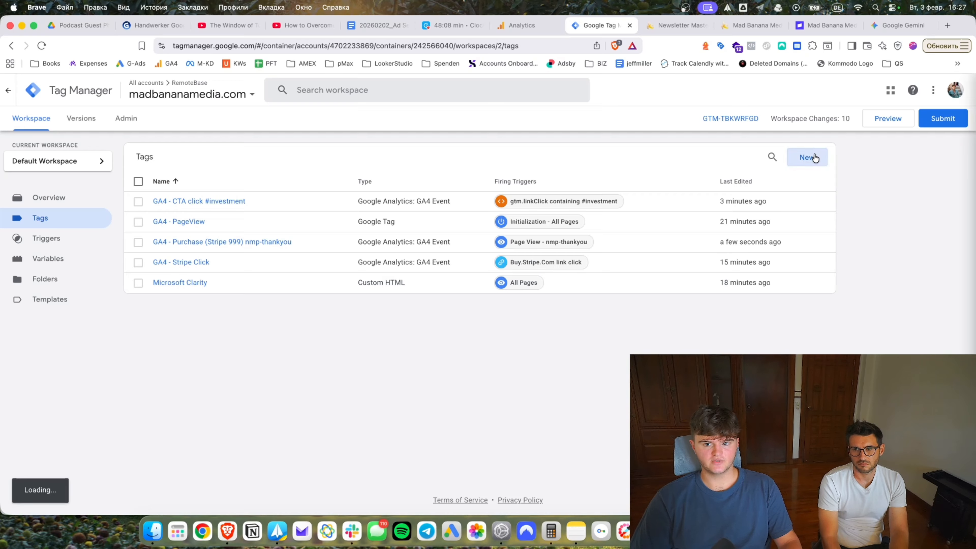
Set up a GA4 Event tag with measurement ID G-4XM2M2EFSJ and event name email_click.
click(664, 175)
click(705, 186)
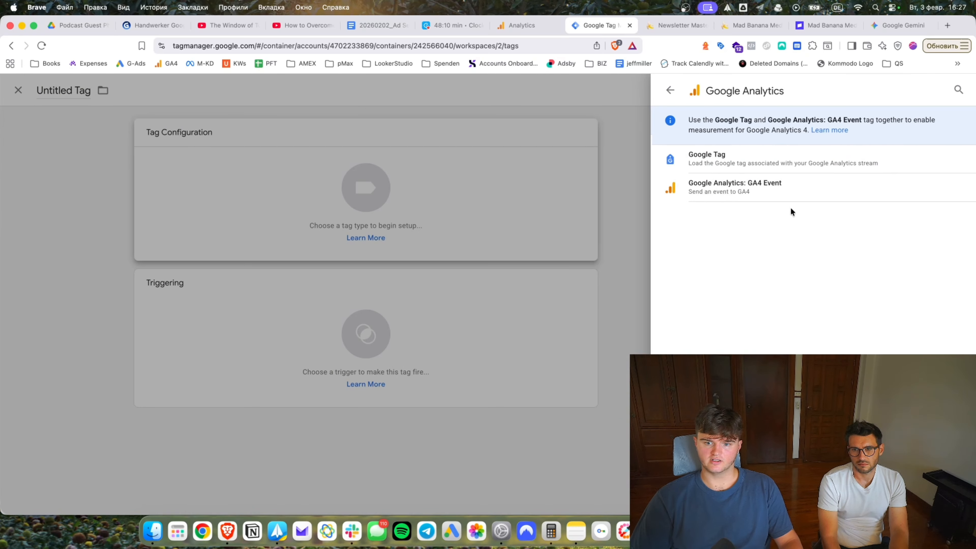
click(769, 186)
click(523, 243)
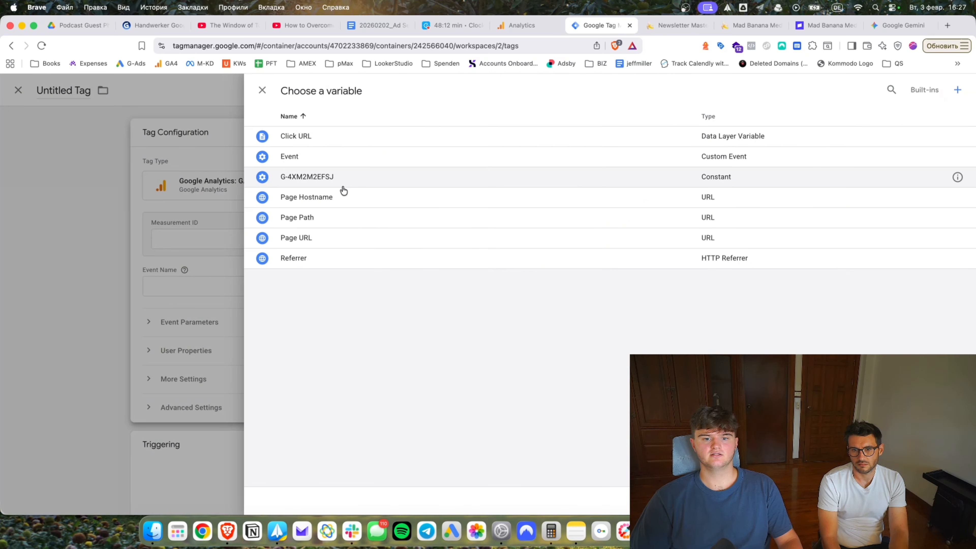
click(336, 175)
click(459, 285)
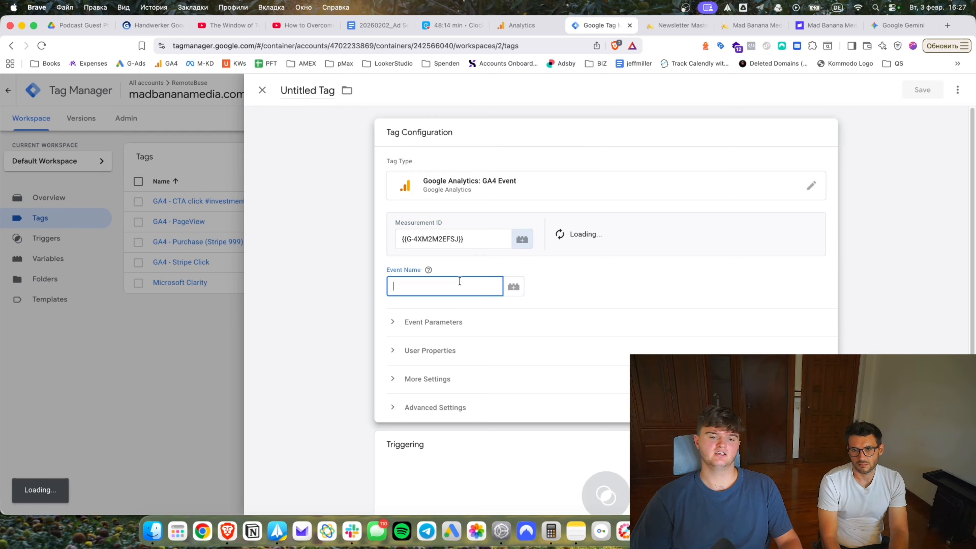
text(email_click)
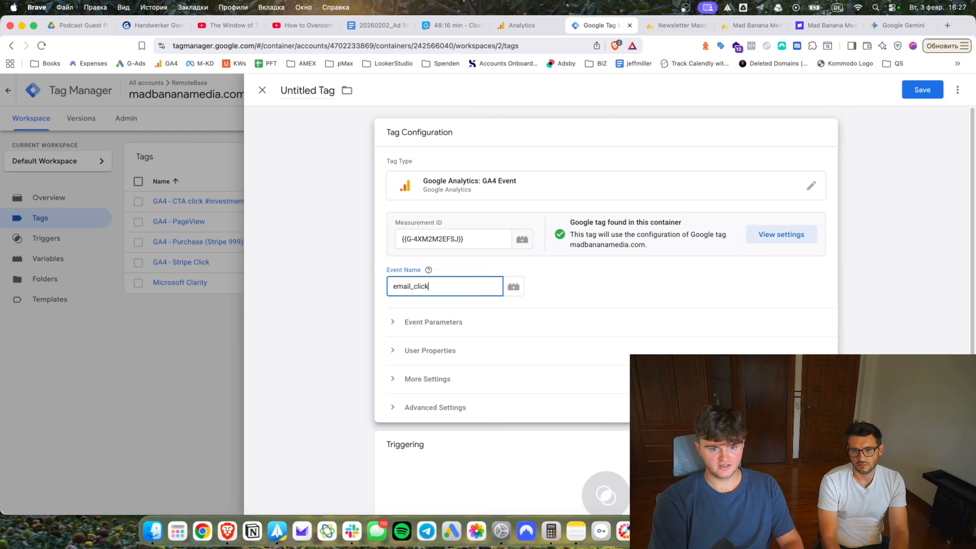
Build a new Just Links trigger firing when Click URL contains mailto:.
scroll(462, 320, down, 2)
click(499, 415)
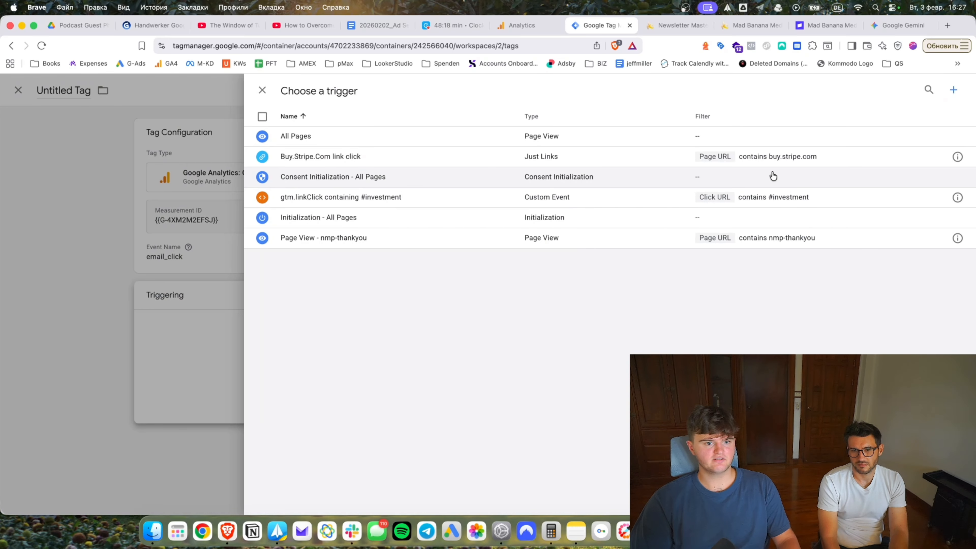
click(953, 89)
click(664, 239)
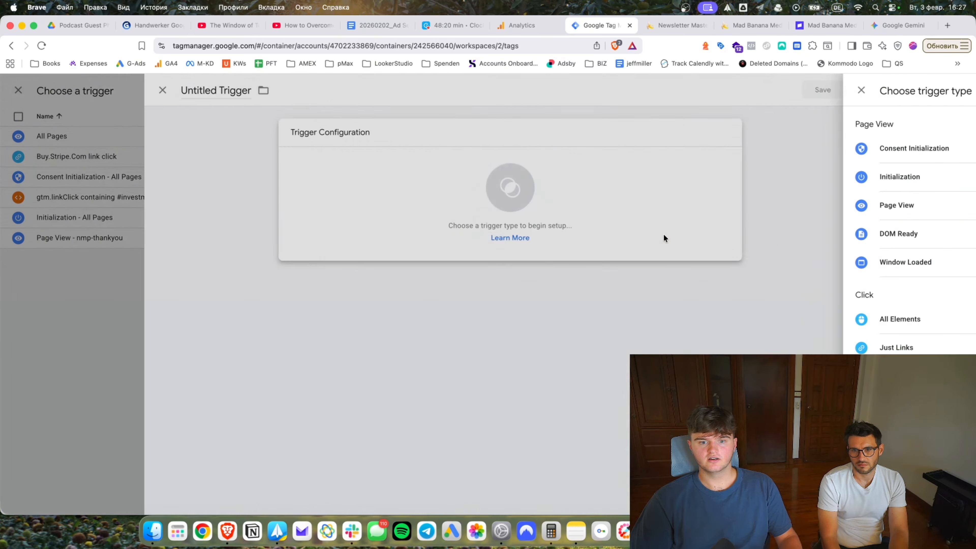
click(682, 346)
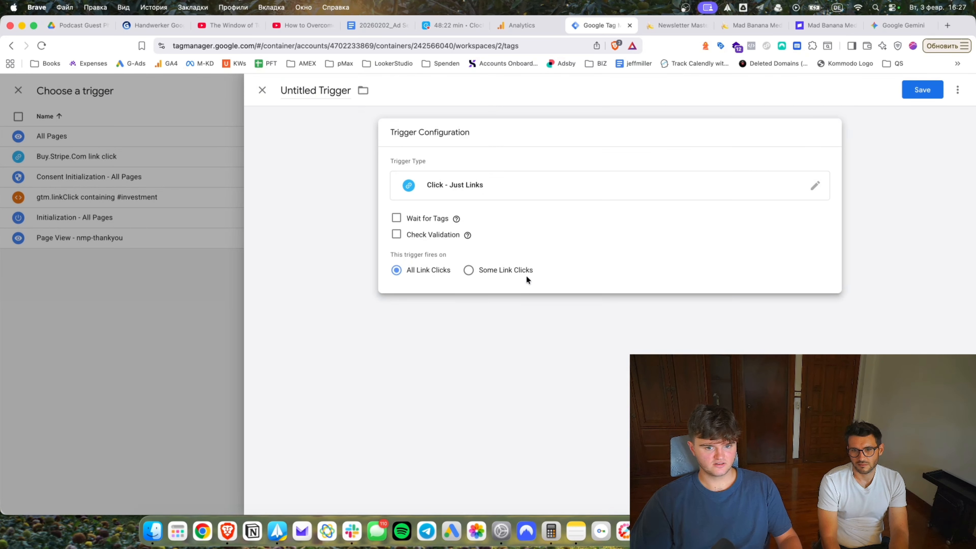
click(523, 271)
click(464, 308)
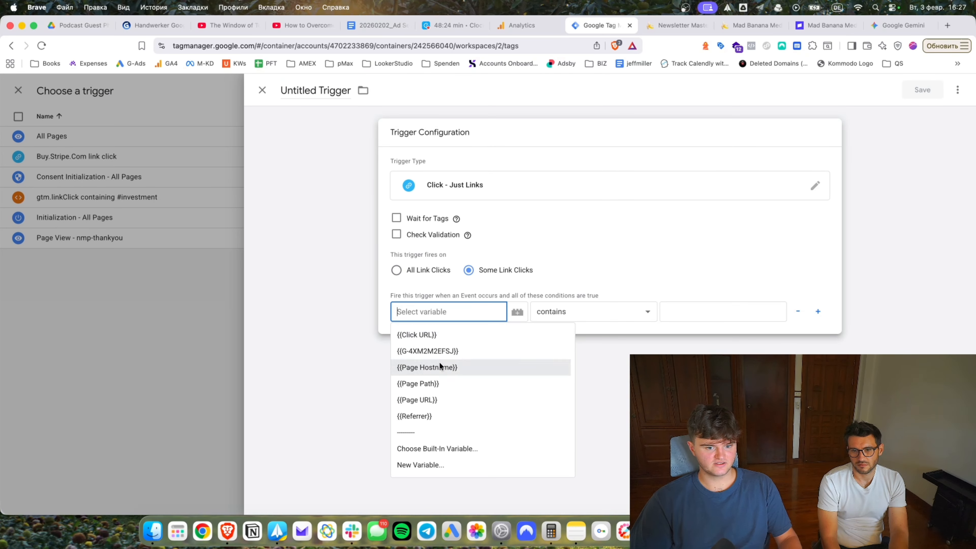
click(454, 340)
click(695, 311)
text(mailto:)
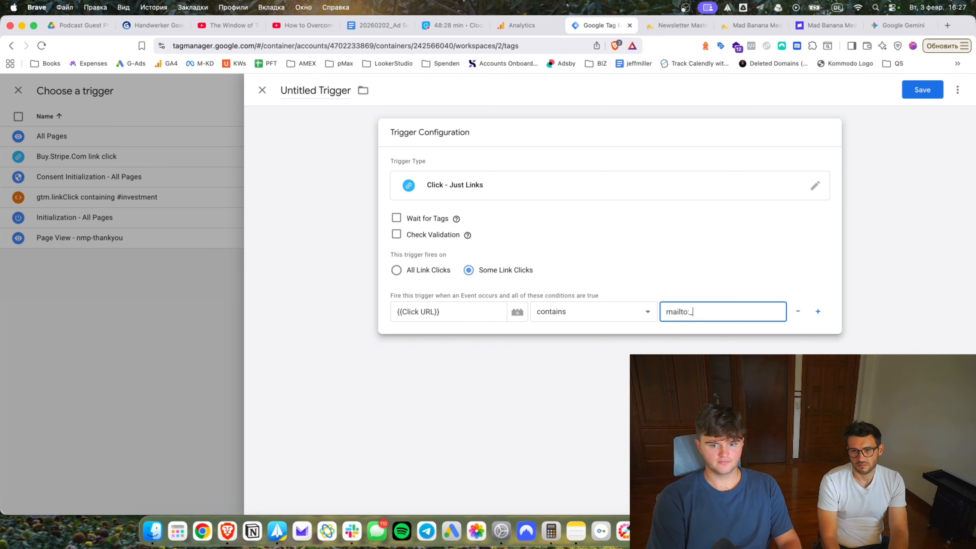
Save the trigger as mailto and attach it to the email_click tag.
click(922, 90)
text(mailto)
key(Return)
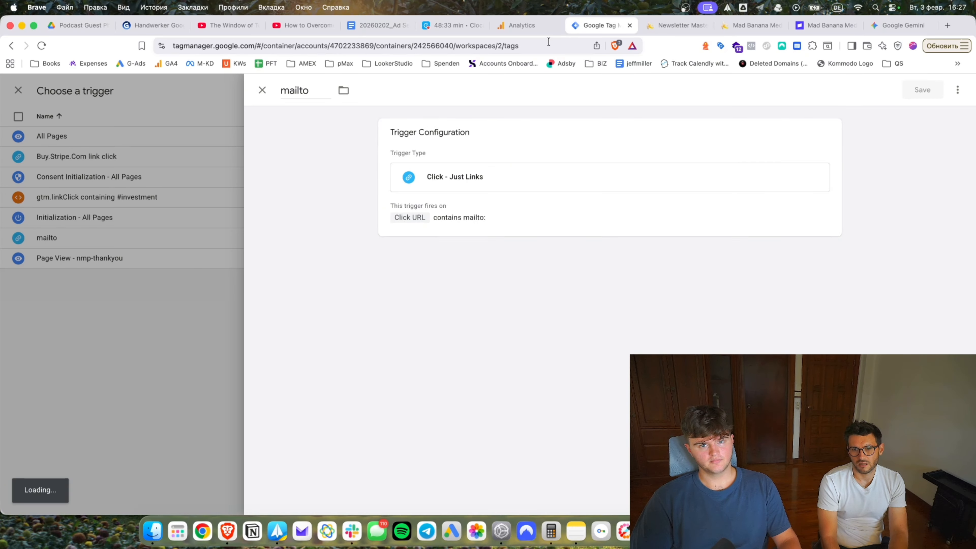
click(521, 25)
click(676, 25)
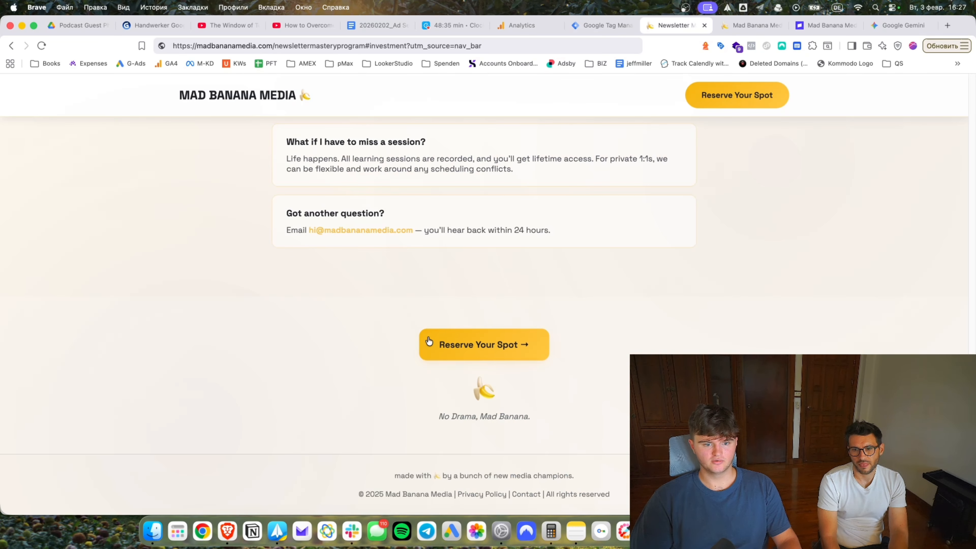
Copy a link to the contact e-mail text and inspect it in the address bar, then return to Tag Manager.
right_click(367, 231)
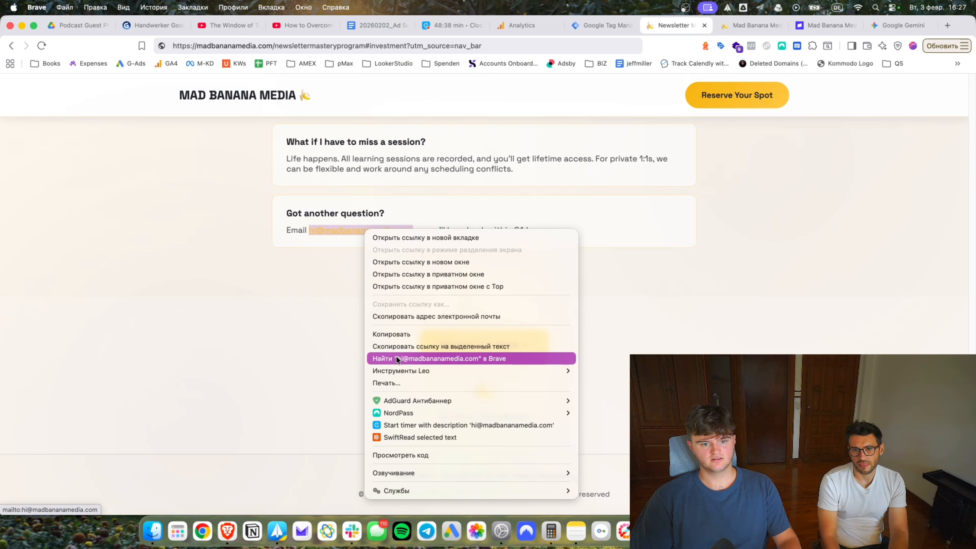
click(423, 347)
key(super+l)
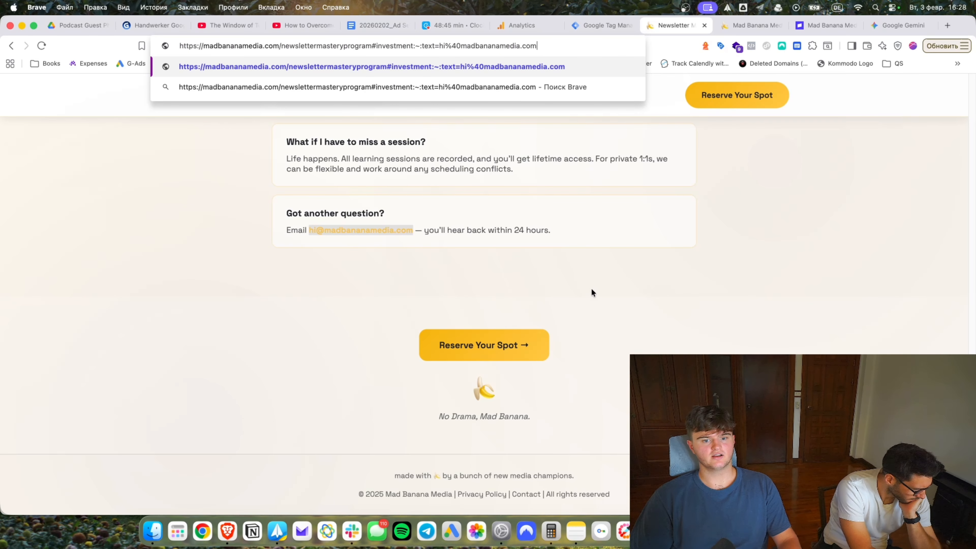
key(Escape)
click(409, 45)
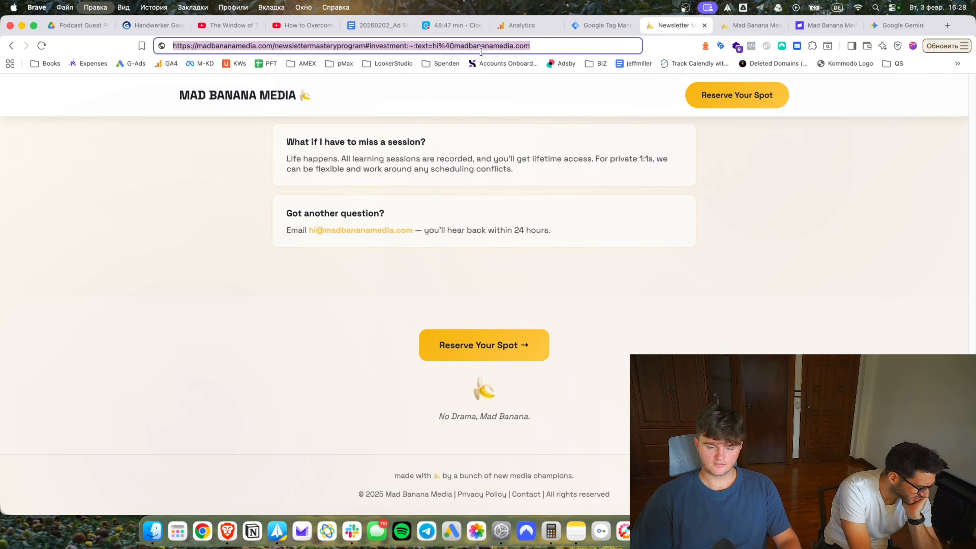
click(596, 24)
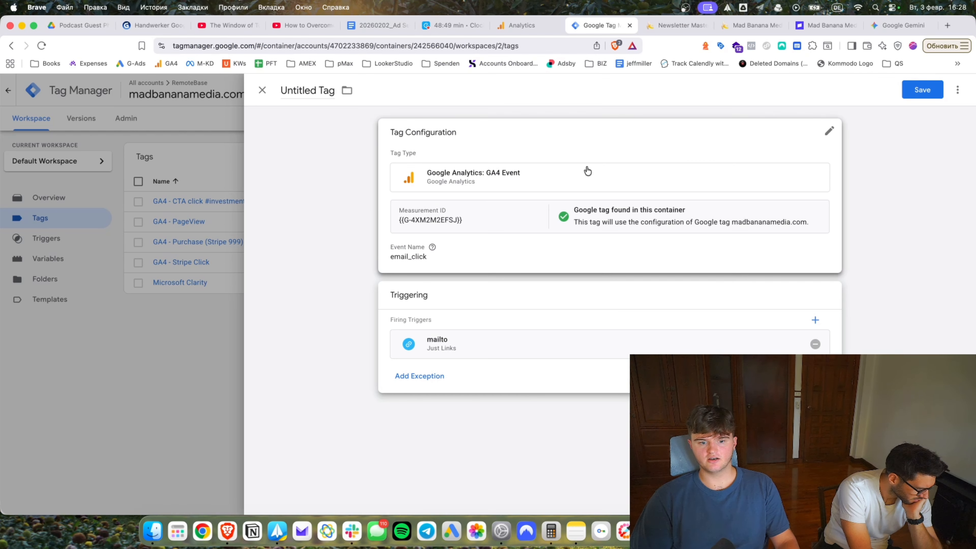
Drop an abandoned new-trigger draft, re-attach the mailto trigger, and save the GA4 - Email Click / Copy tag.
click(815, 344)
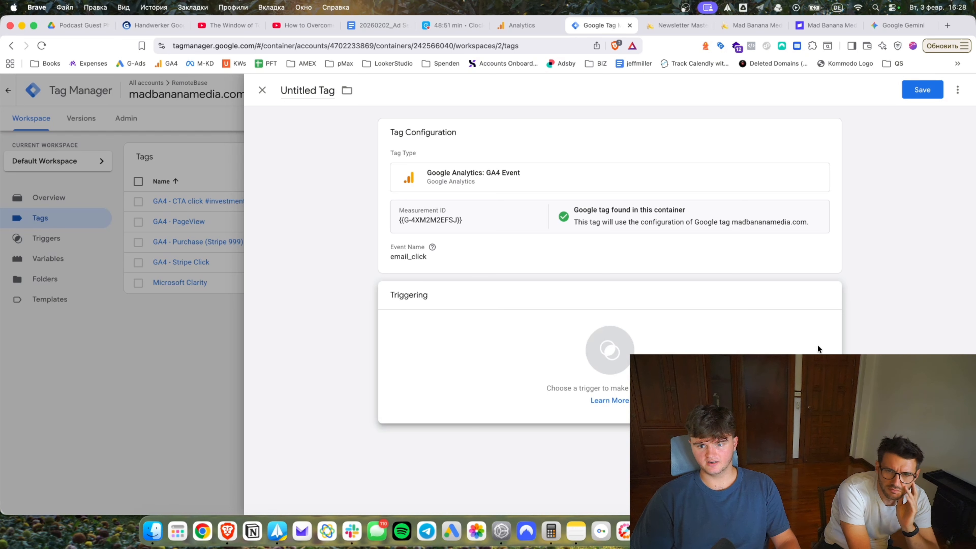
click(609, 355)
click(519, 201)
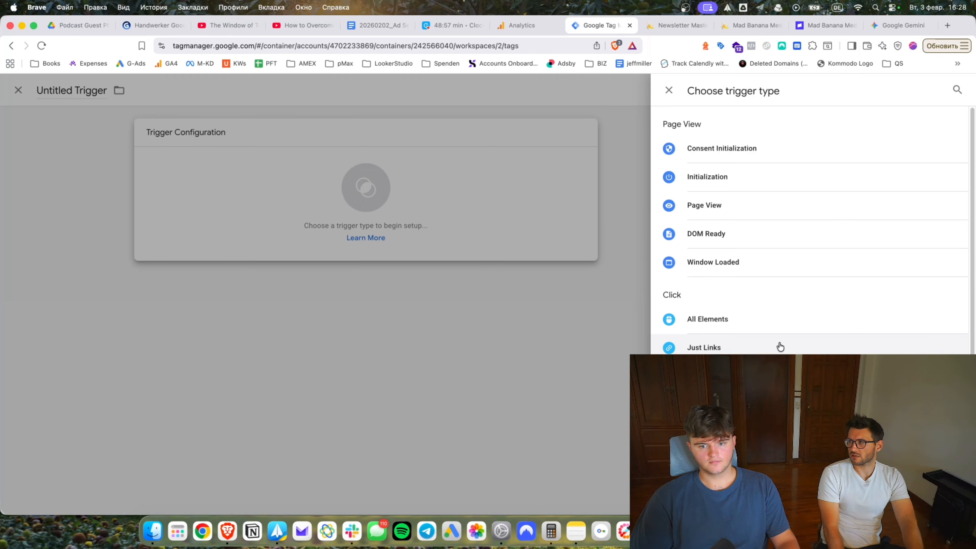
scroll(779, 345, down, 2)
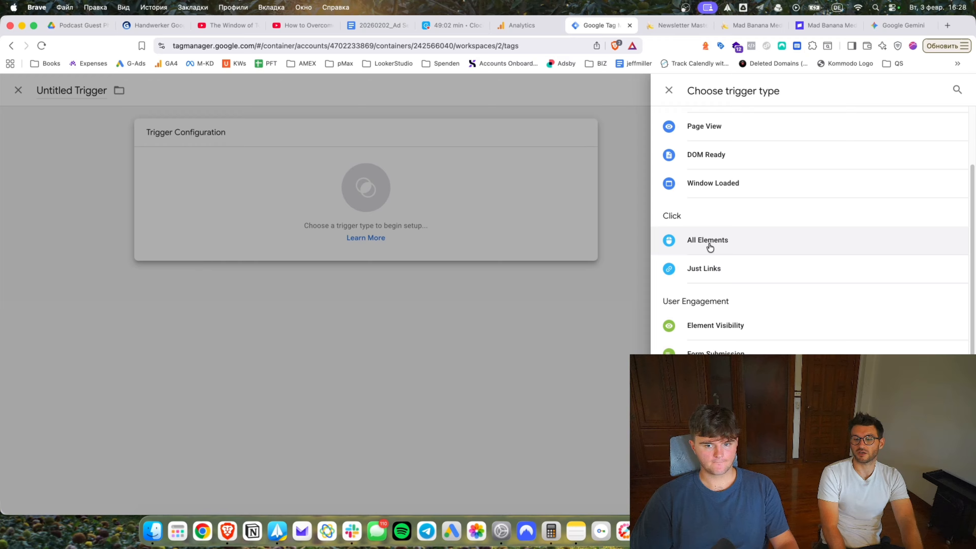
click(449, 290)
key(Escape)
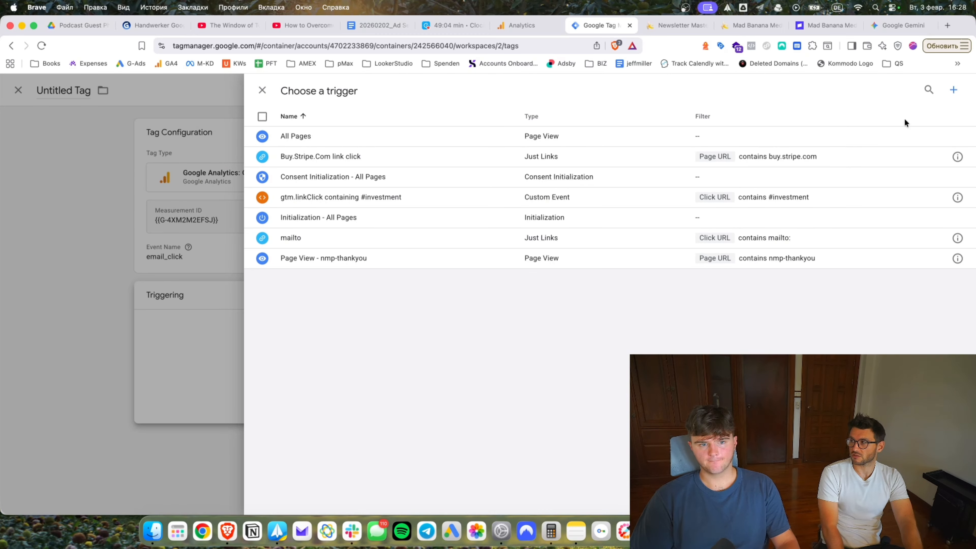
key(Escape)
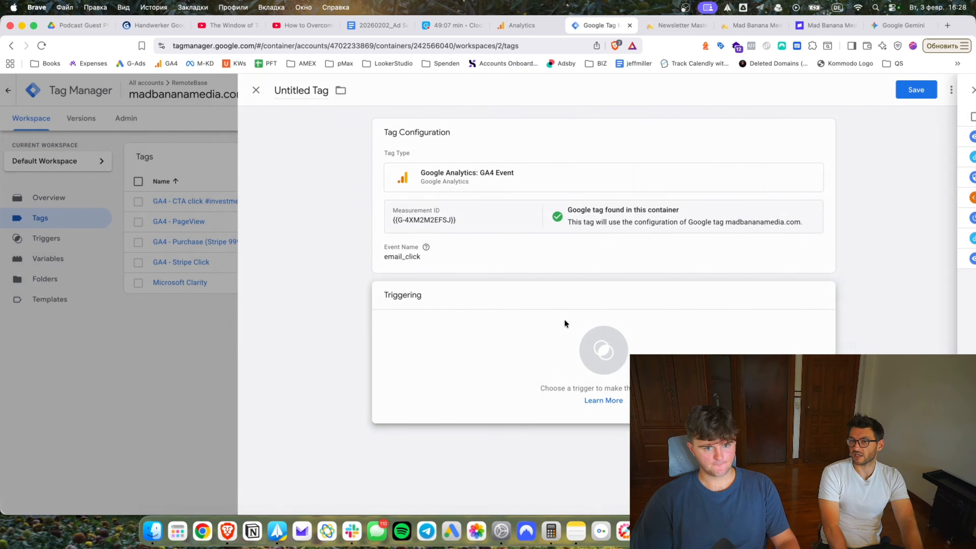
click(565, 323)
click(367, 242)
click(913, 90)
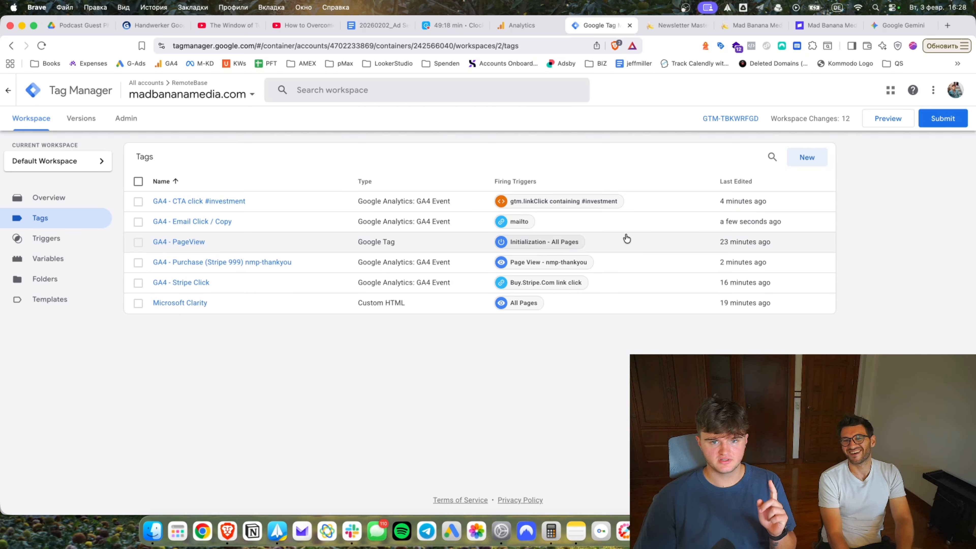
Load Tag Manager in a new side-by-side tab and browse the clickspire.de container's tags.
click(947, 26)
text(tag)
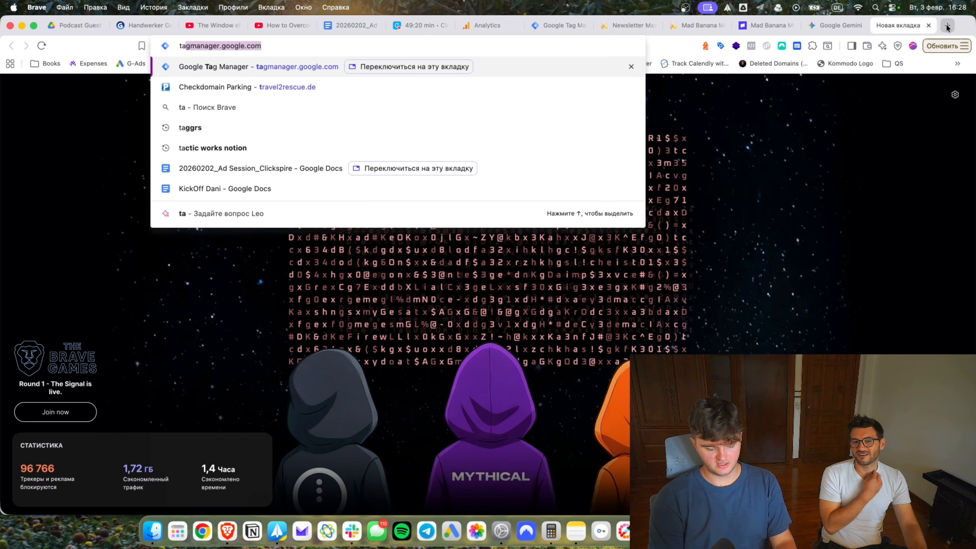
key(Return)
drag(896, 25, 628, 26)
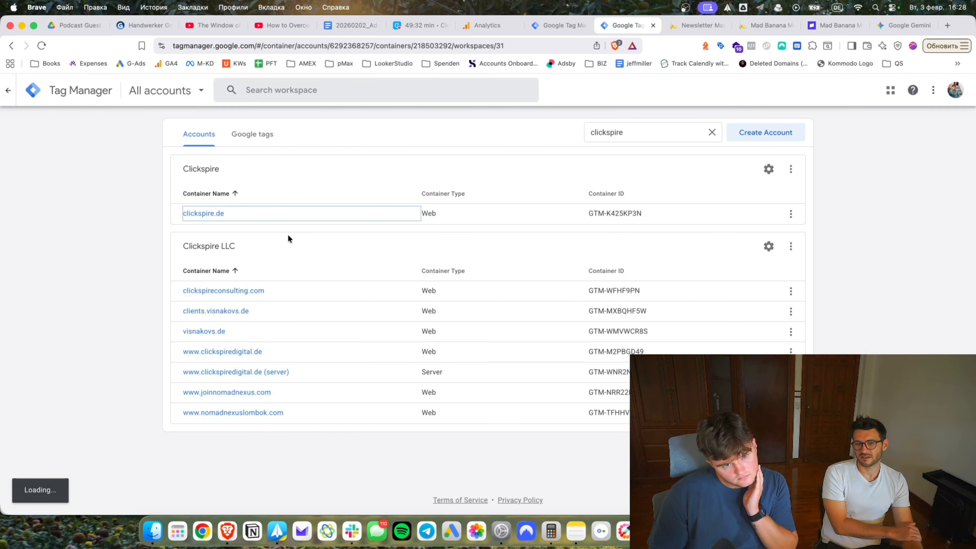
click(287, 212)
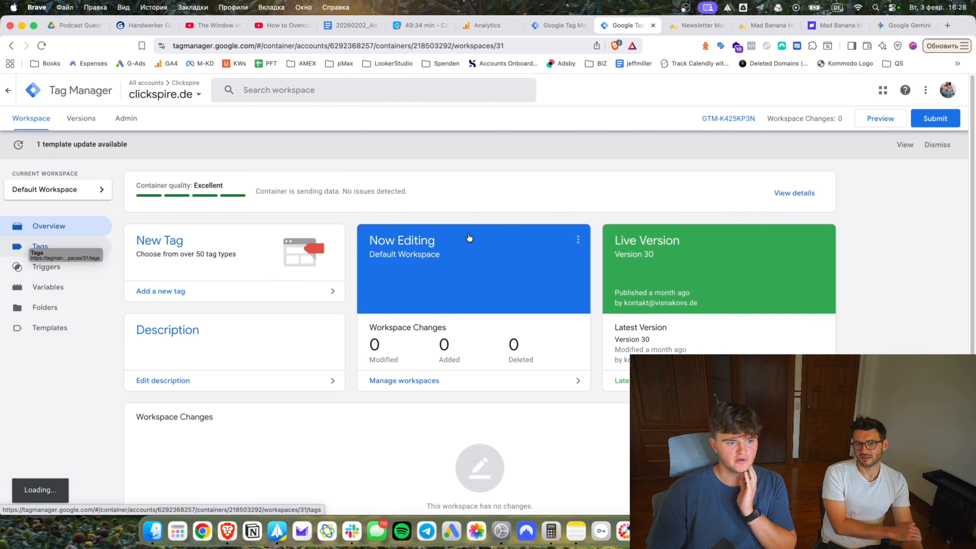
click(42, 248)
scroll(320, 331, down, 3)
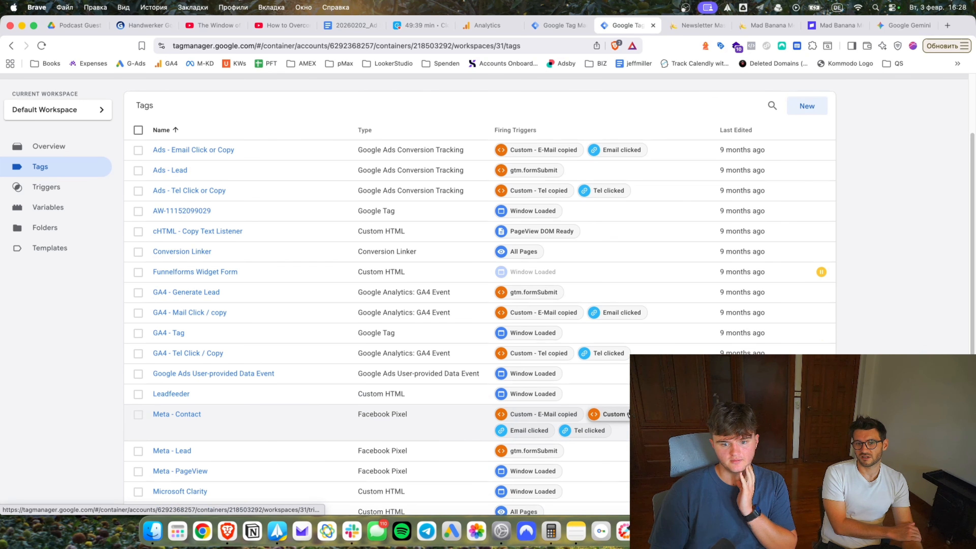
scroll(616, 351, down, 3)
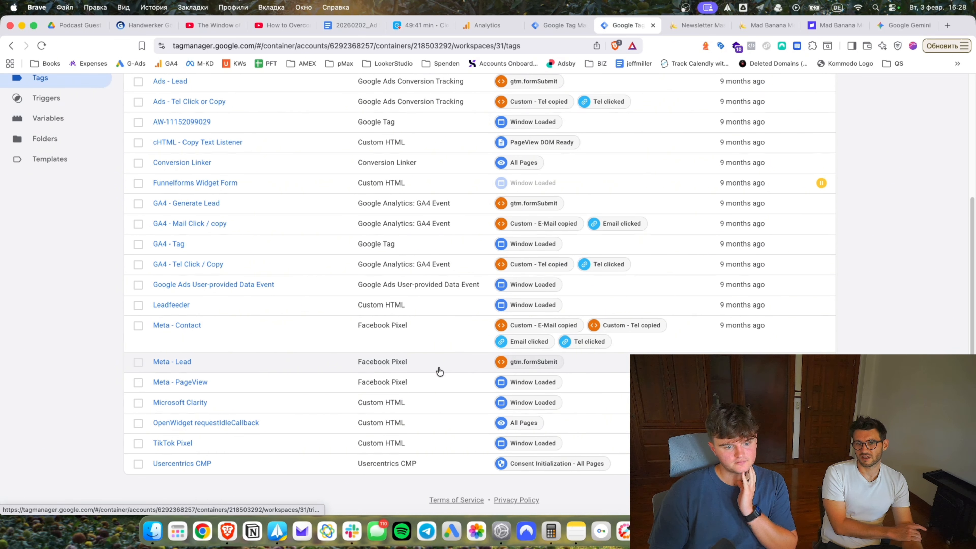
Copy the full HTML code of clickspire.de's cHTML - Copy Text Listener tag.
scroll(180, 361, up, 6)
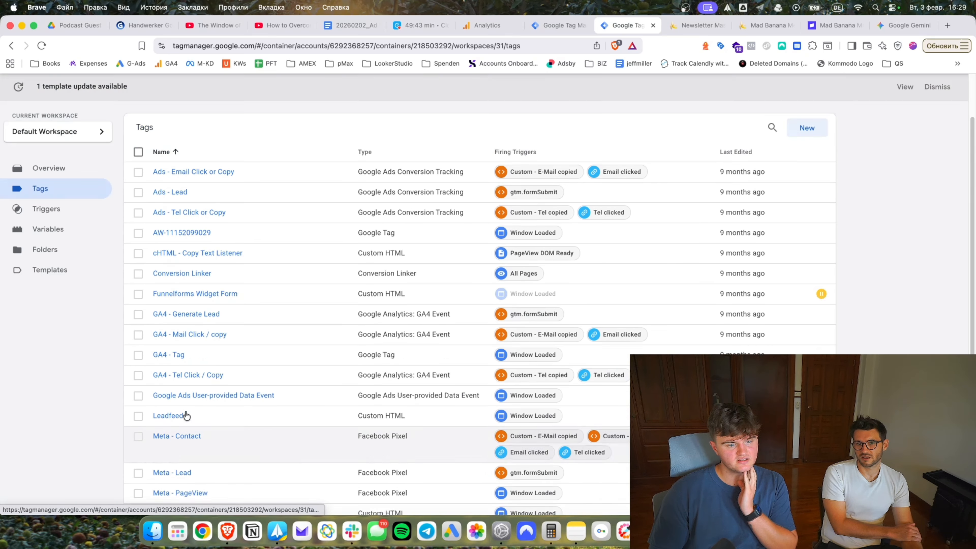
click(202, 319)
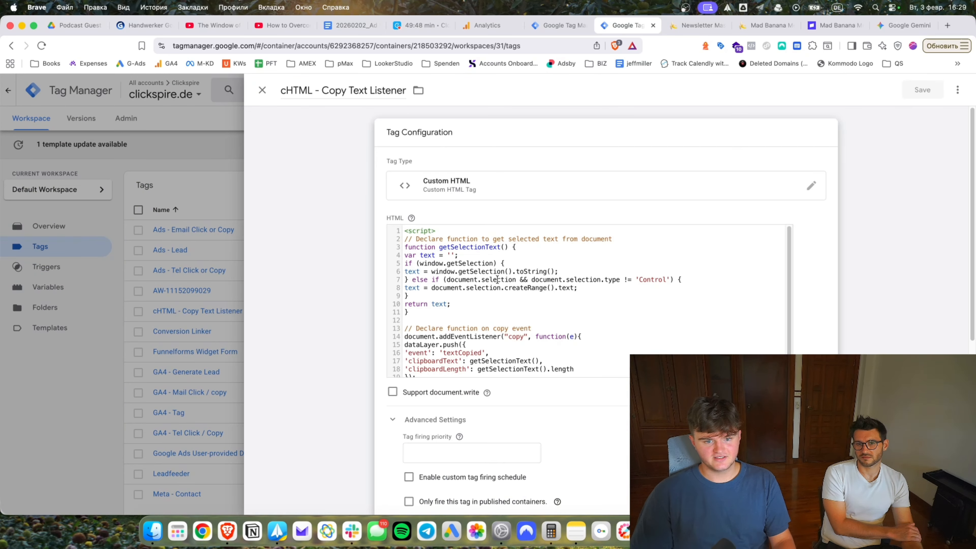
key(super+a)
key(super+c)
click(836, 298)
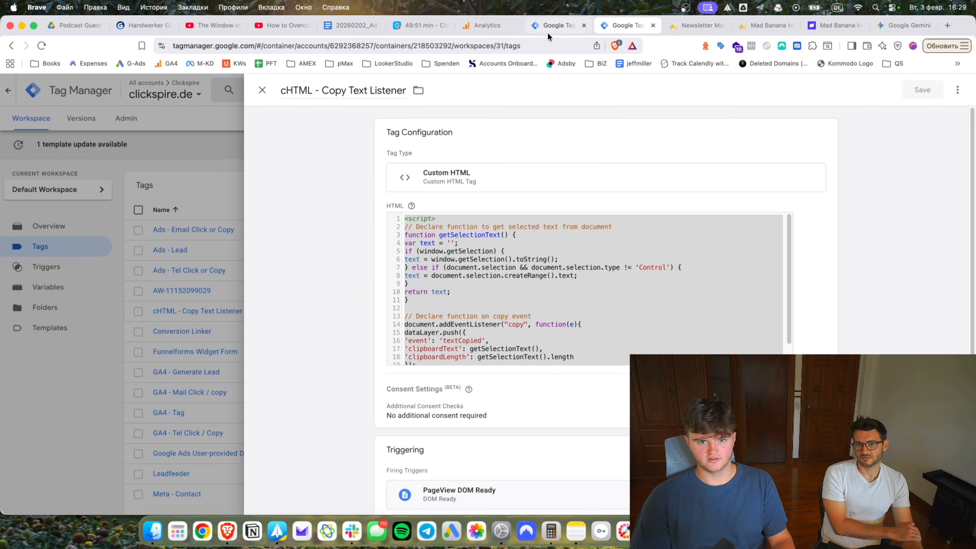
Create a Custom HTML tag in madbananamedia.com and paste the copied listener script.
click(547, 31)
click(494, 196)
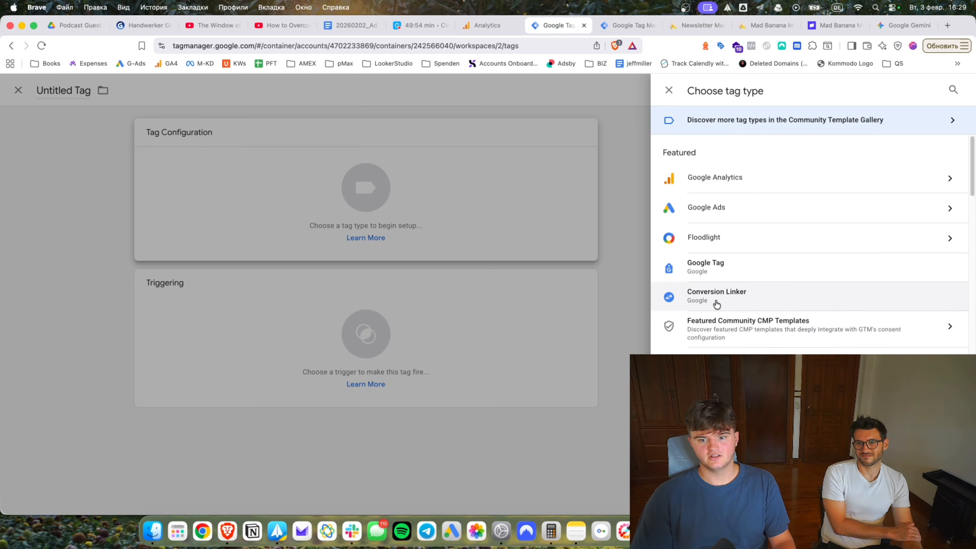
click(657, 301)
click(717, 394)
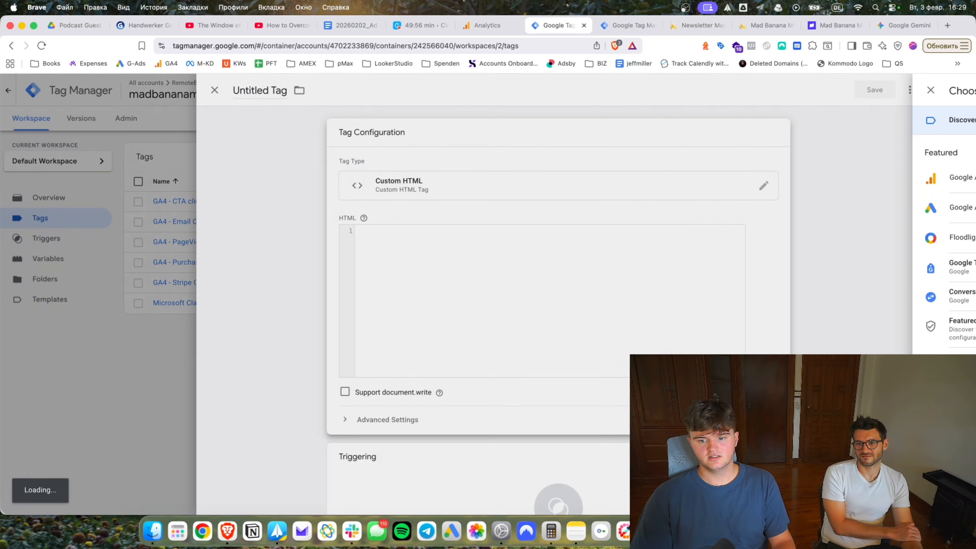
click(641, 273)
key(super+v)
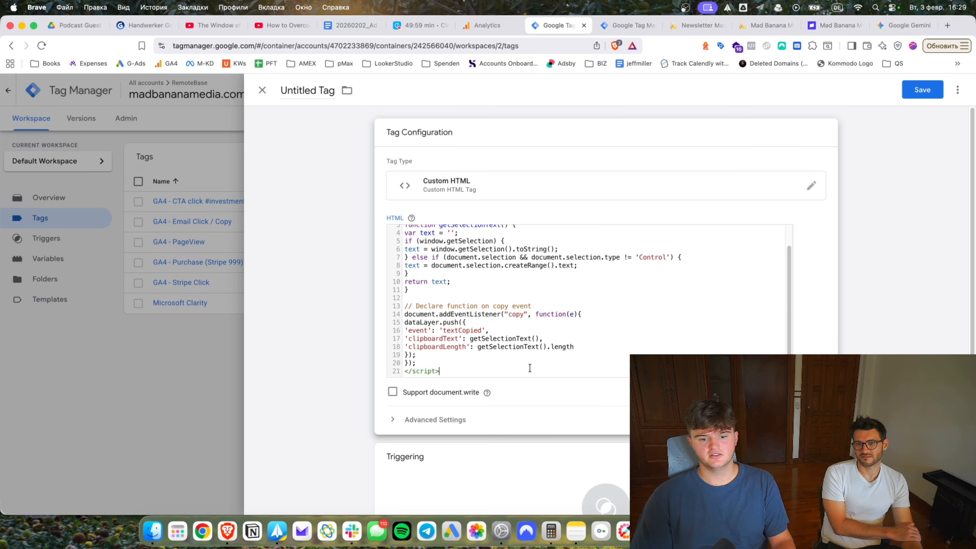
Give the new tag a Pageview DOM Ready trigger and take the source tag's name from clickspire.de.
click(601, 480)
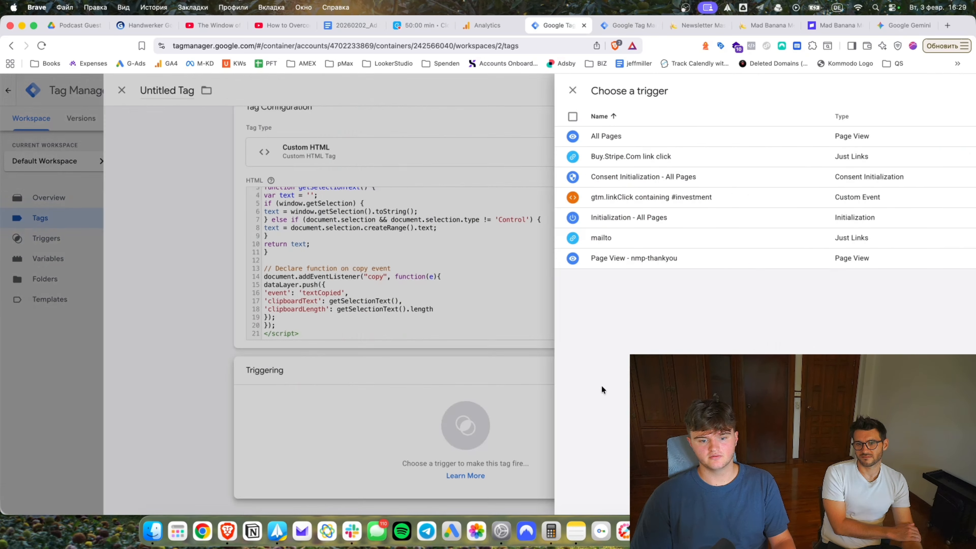
click(925, 88)
click(703, 234)
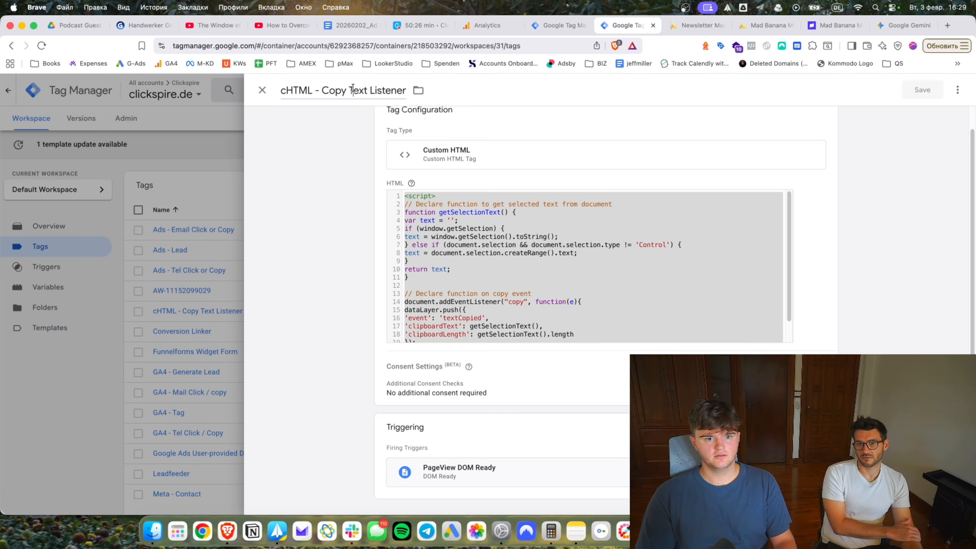
click(352, 89)
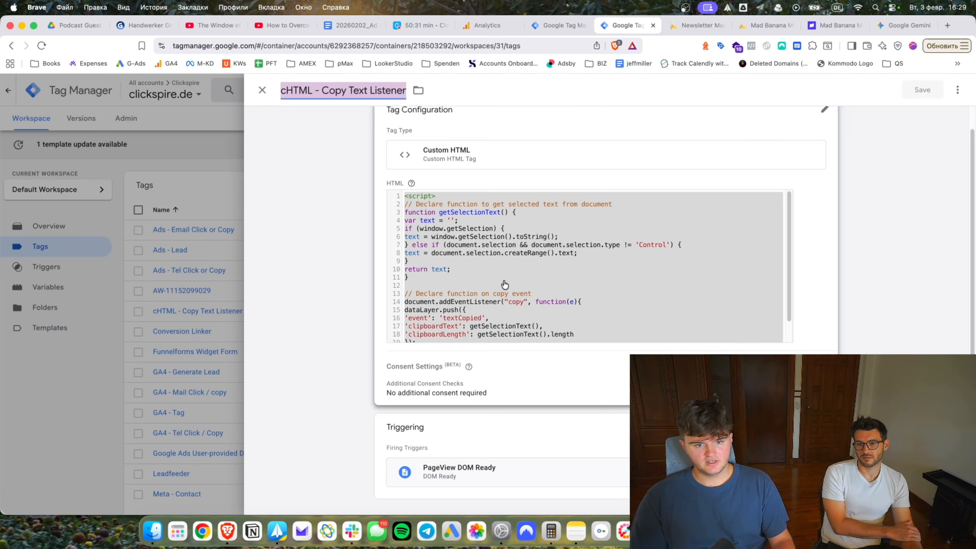
click(213, 294)
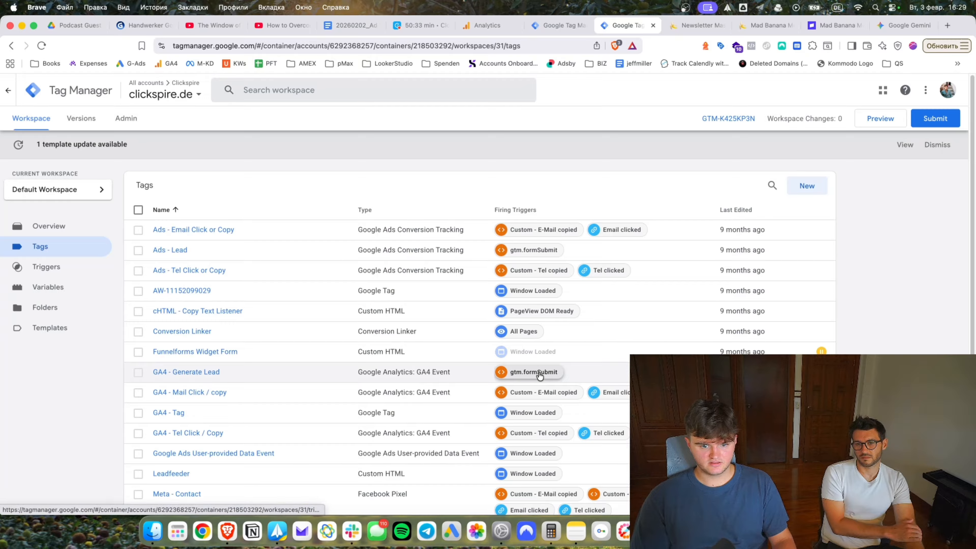
scroll(539, 372, down, 2)
click(432, 194)
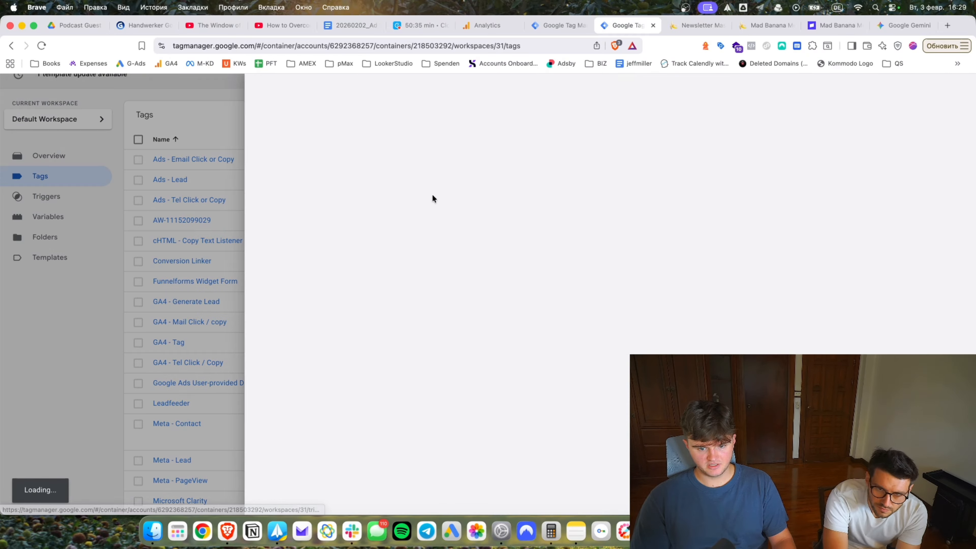
click(555, 24)
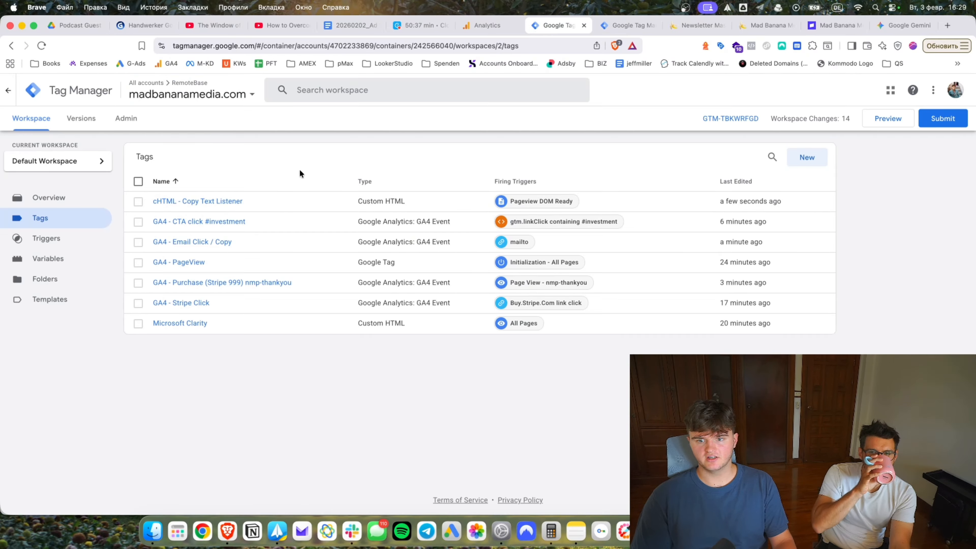
Start a Custom Event trigger on GA4 - Email Click / Copy with event name textCopied.
click(192, 242)
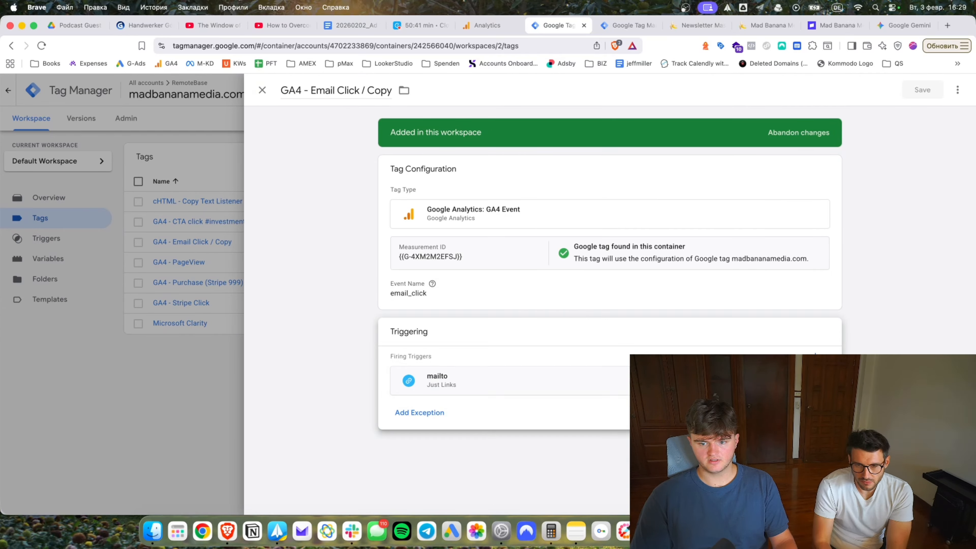
click(815, 357)
click(957, 91)
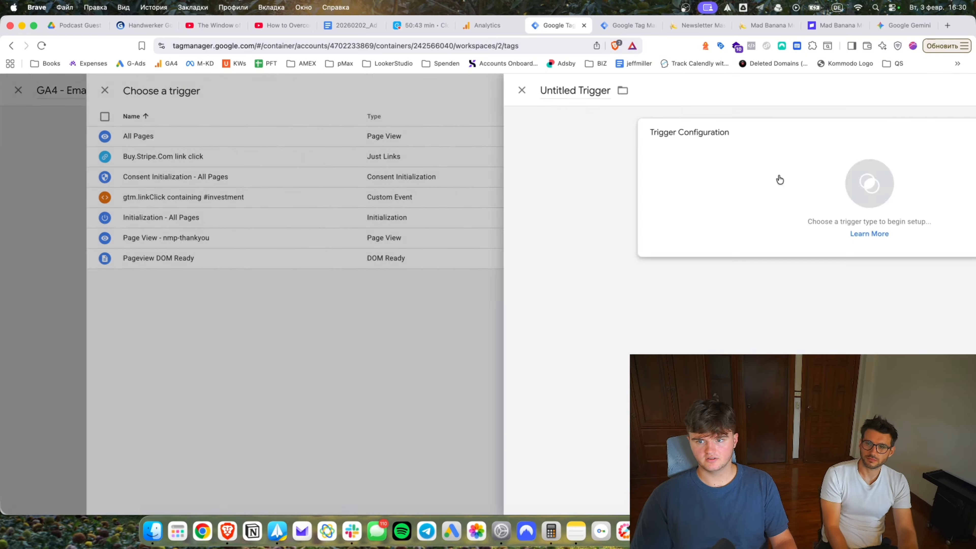
click(516, 203)
scroll(807, 269, down, 3)
click(730, 380)
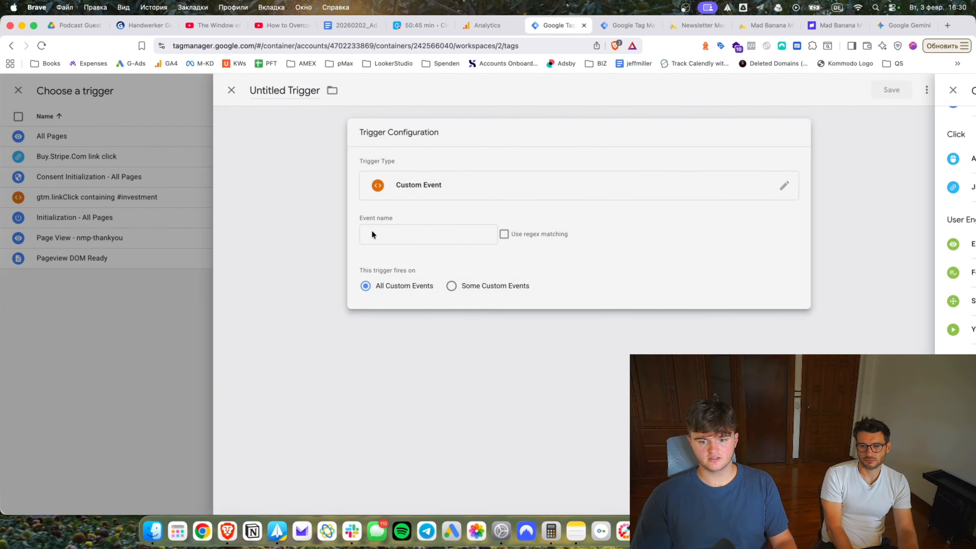
key(ctrl+Tab)
click(541, 24)
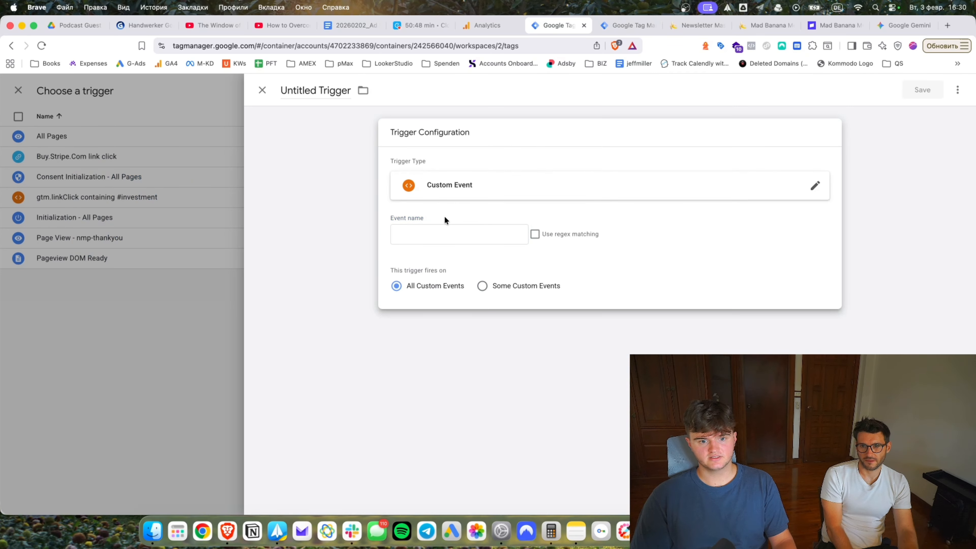
click(454, 234)
text(textCopied)
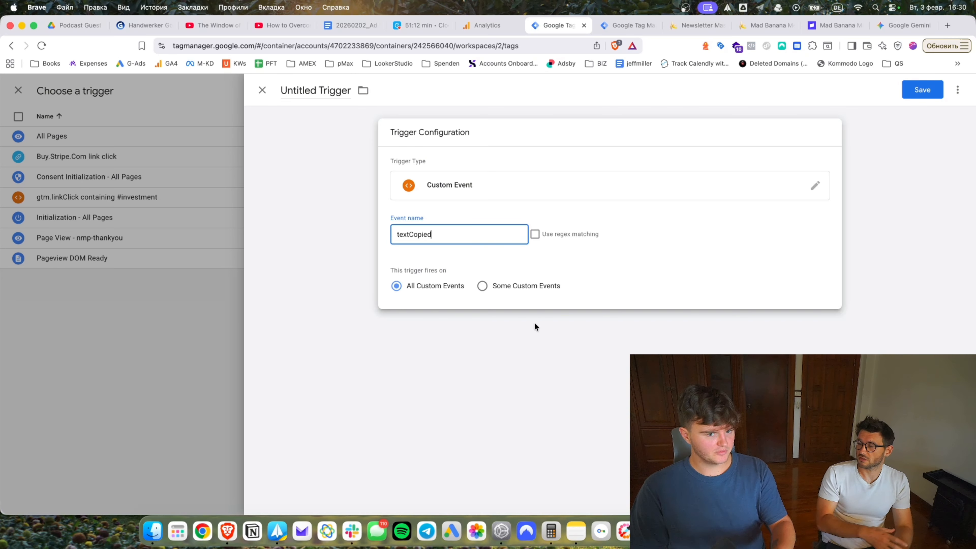
Set it to Some Custom Events, compare with clickspire.de's email trigger, then discard the draft.
click(363, 244)
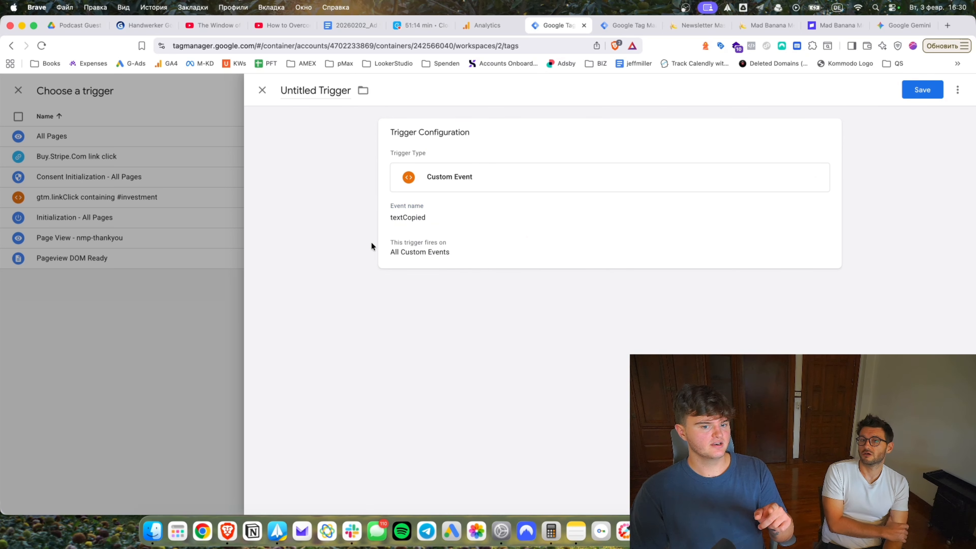
click(444, 233)
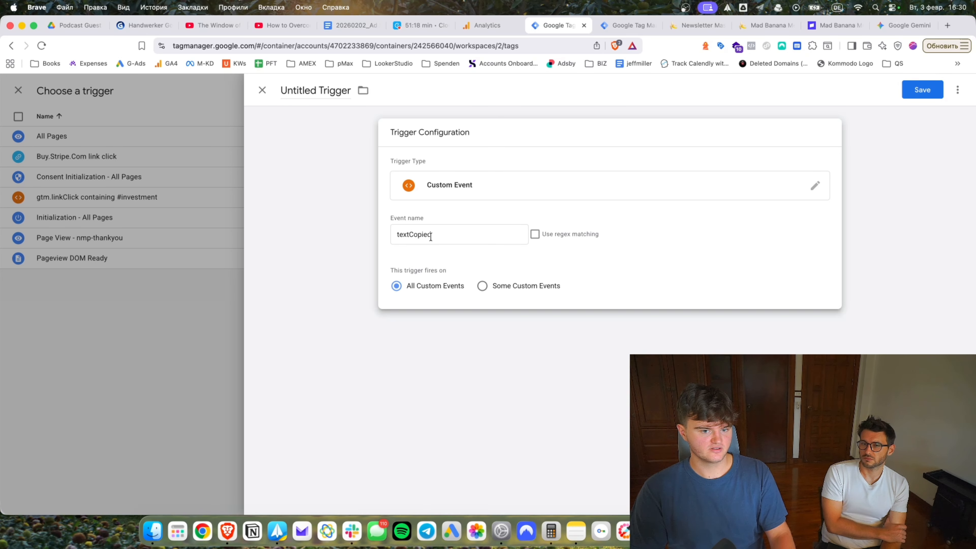
click(535, 287)
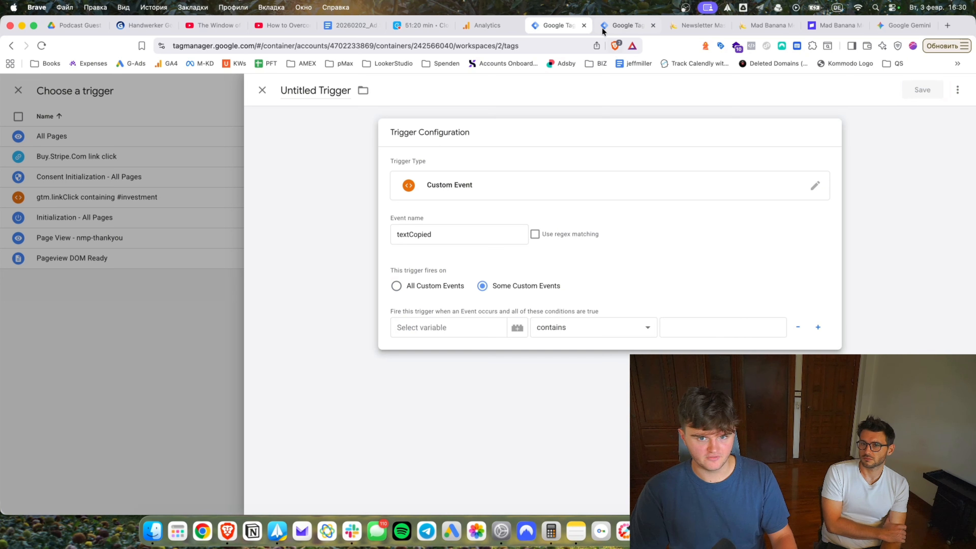
click(610, 25)
click(441, 328)
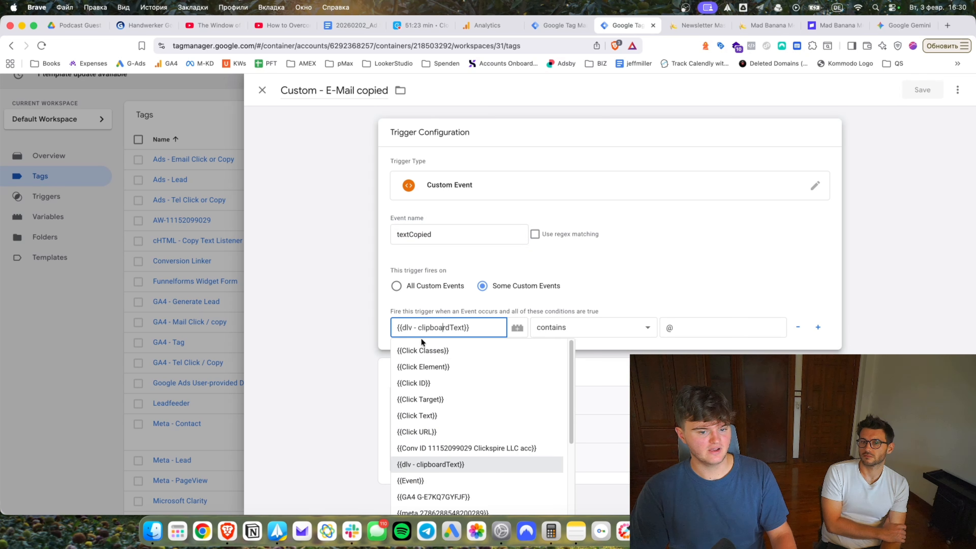
click(378, 332)
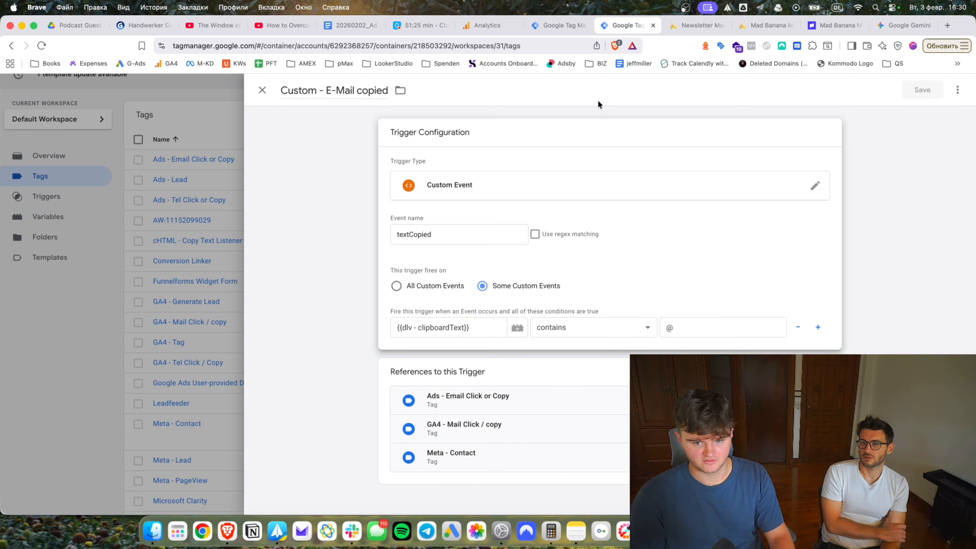
click(557, 31)
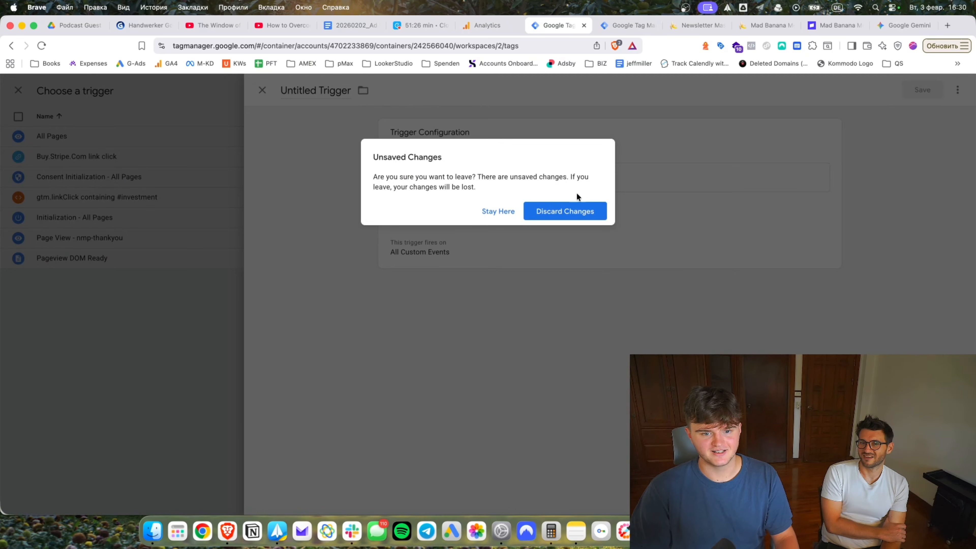
click(564, 209)
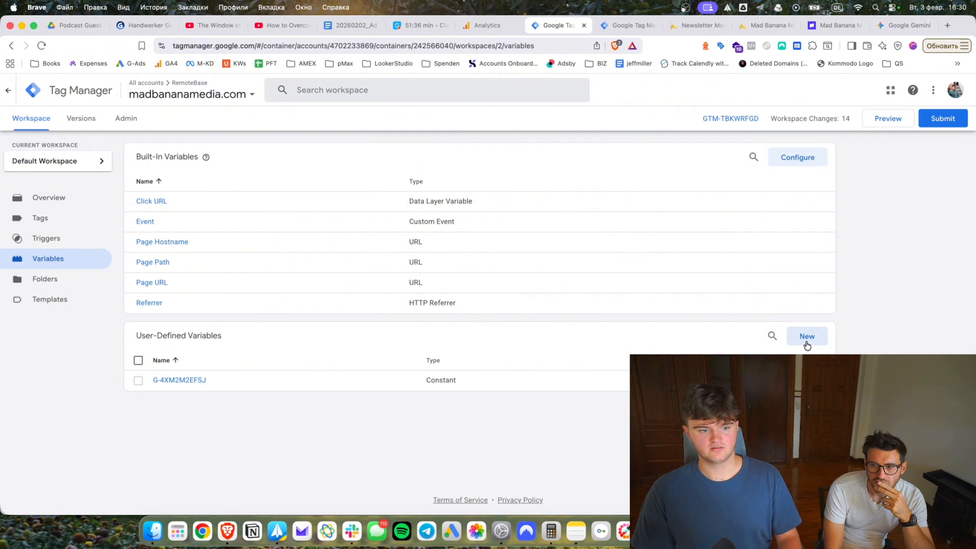
Start a new Data Layer Variable and open clickspire.de's dlv - clipboardText variable for reference.
click(807, 336)
click(591, 171)
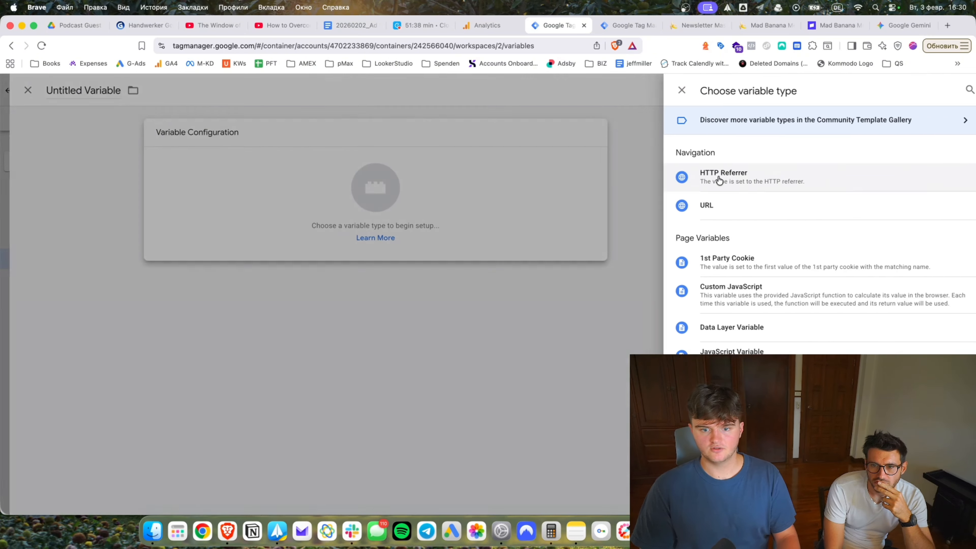
click(735, 333)
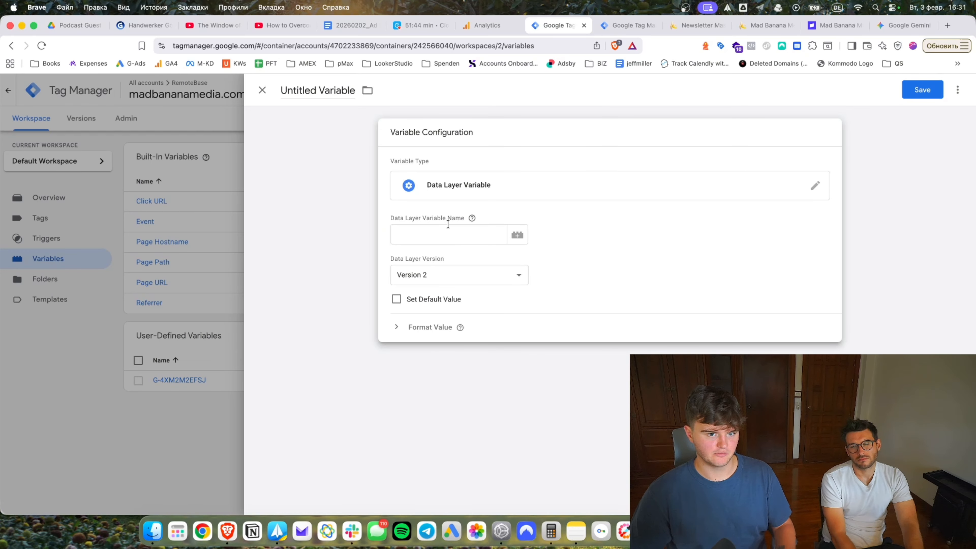
click(608, 31)
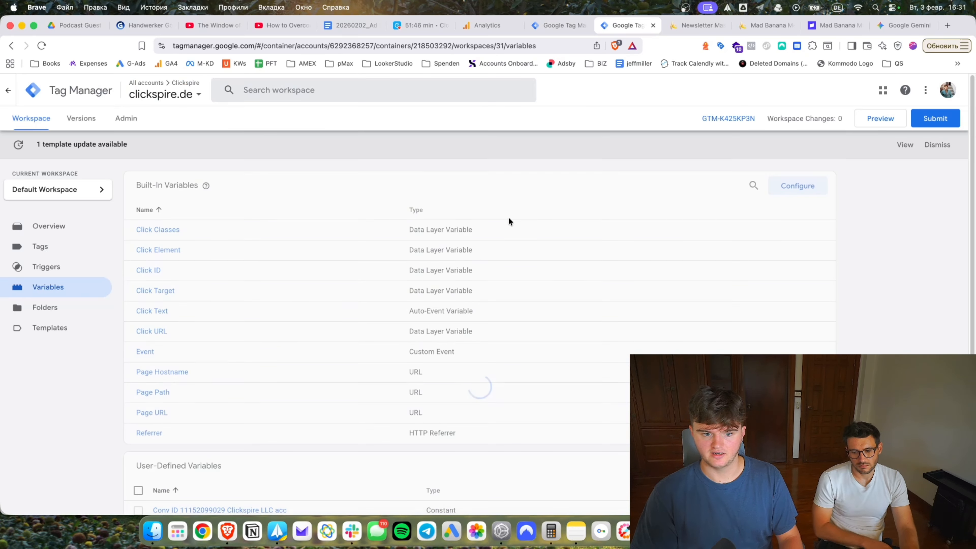
scroll(190, 413, down, 3)
click(189, 403)
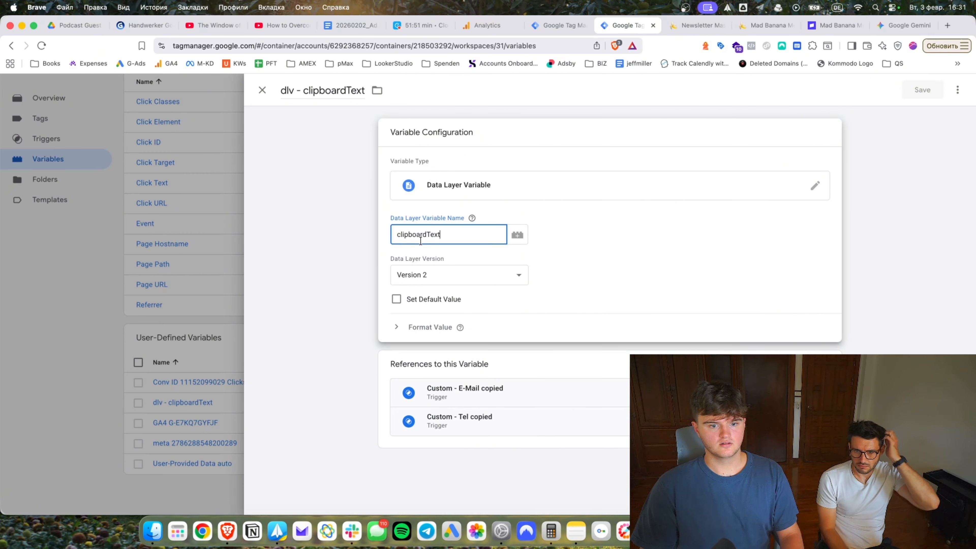
Copy the clipboardText key name from the reference variable.
click(394, 235)
key(super+a)
click(495, 220)
click(483, 233)
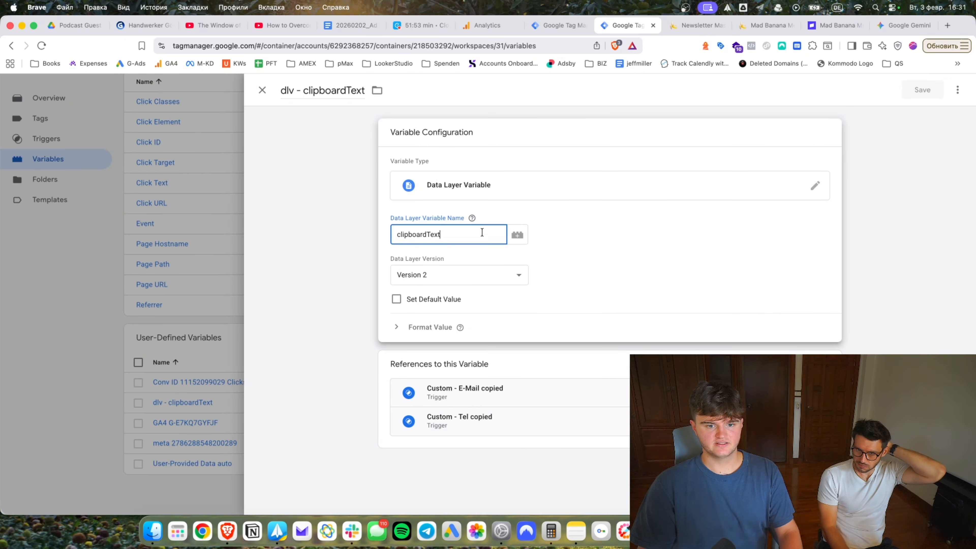
key(super+a)
key(super+c)
click(649, 220)
Enter clipboardText as the data layer key and name the variable dlv plus clipboardText.
click(559, 28)
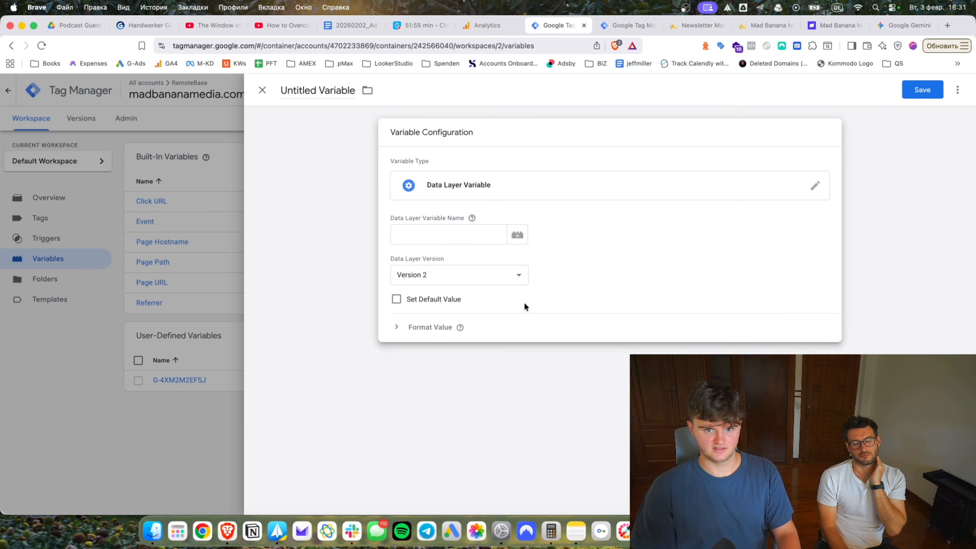
click(449, 235)
key(super+v)
click(317, 90)
text(d)
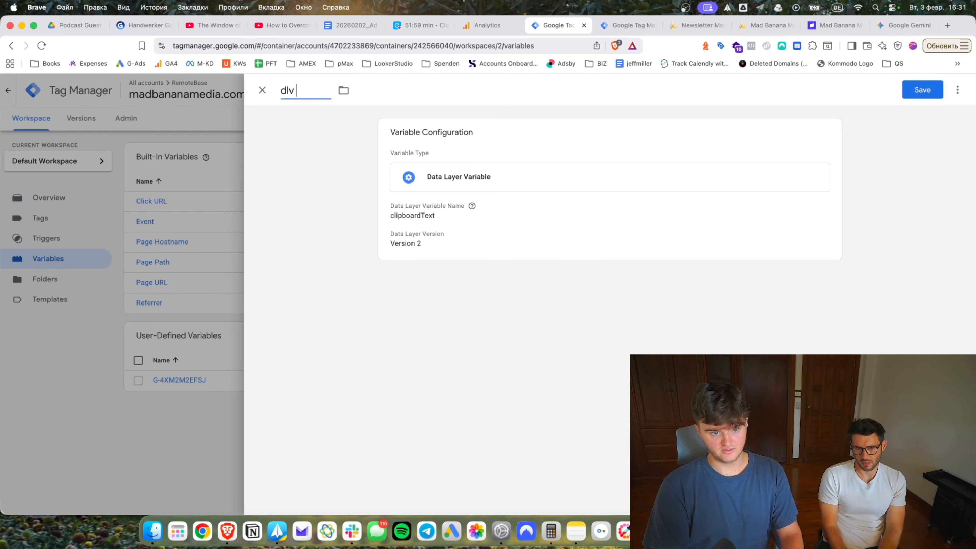
text(lv)
key(super+v)
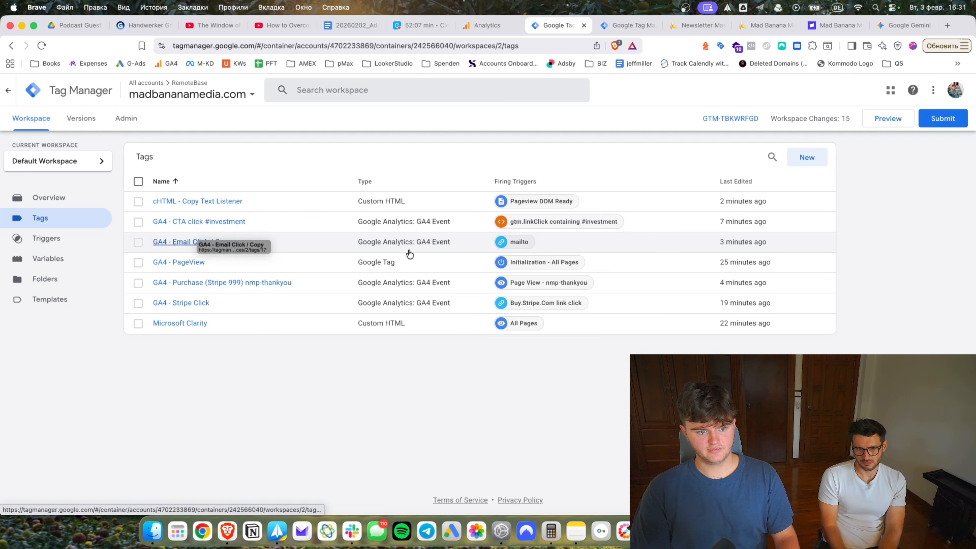
Add a textCopied Custom Event trigger to GA4 - Email Click / Copy with dlv - clipboardText contains @.
click(210, 242)
click(499, 383)
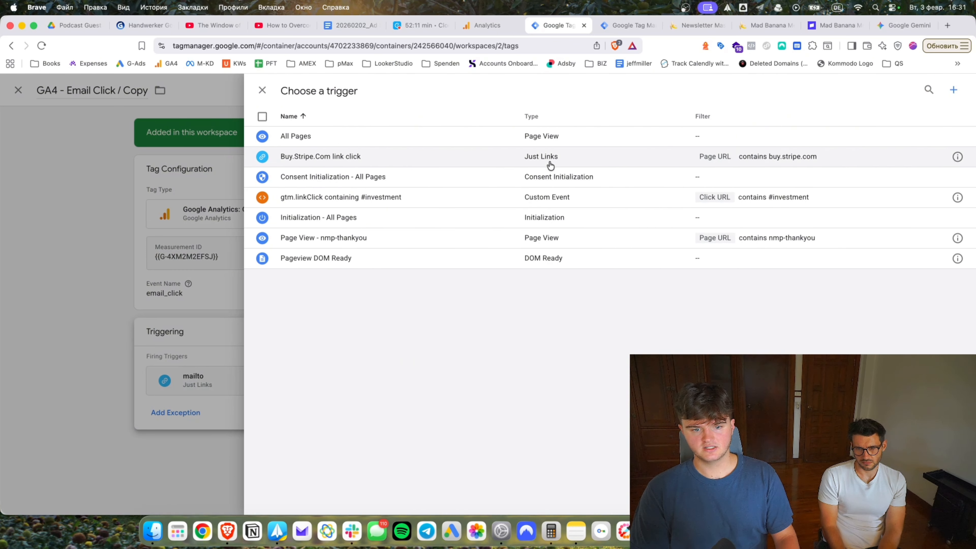
click(955, 90)
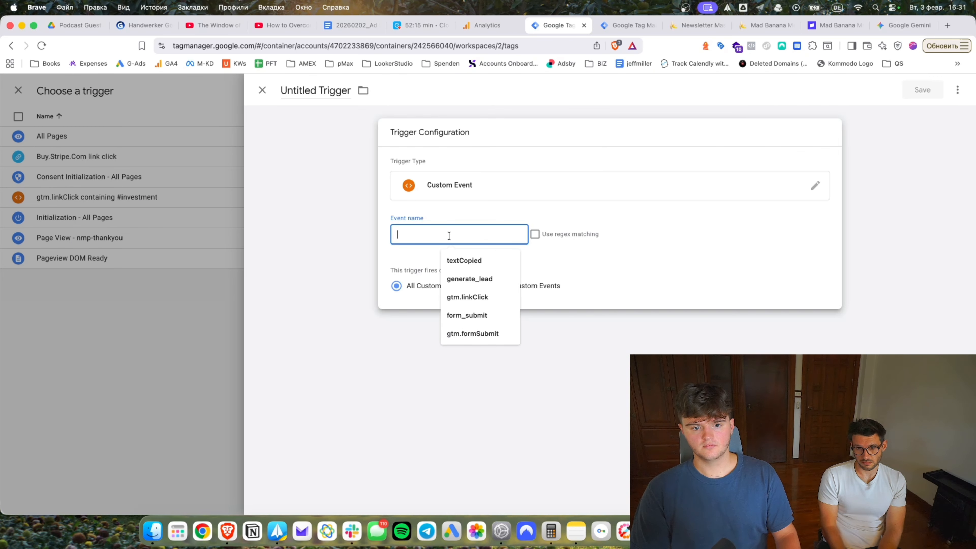
click(465, 261)
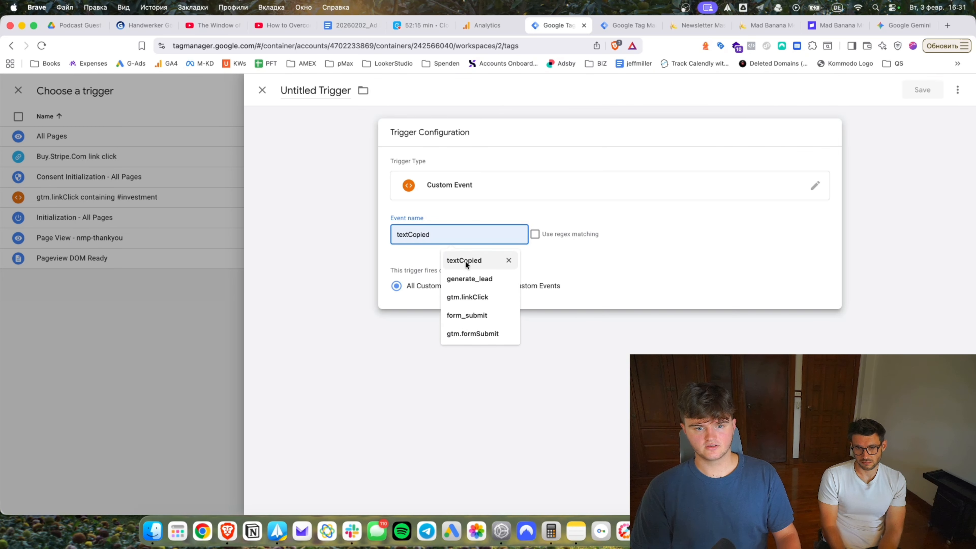
click(497, 284)
click(412, 321)
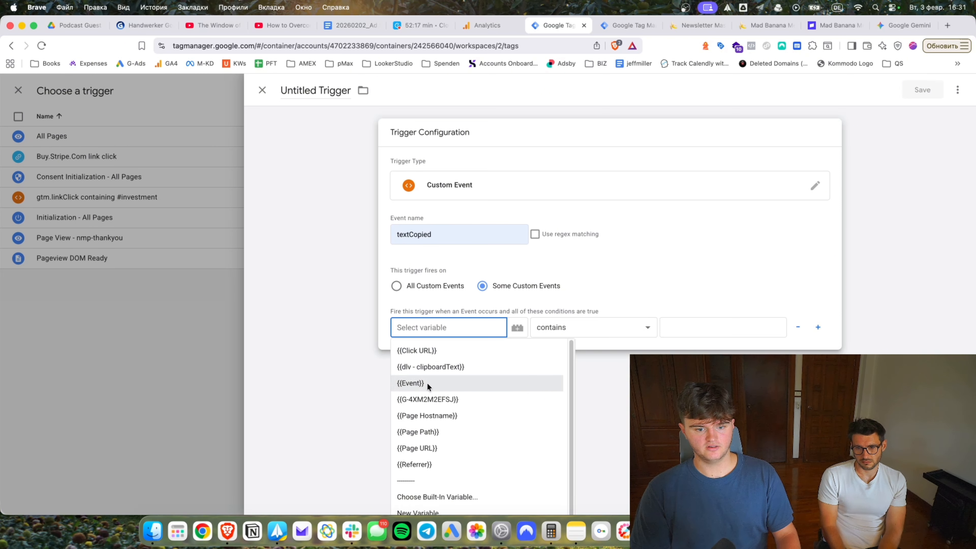
click(421, 368)
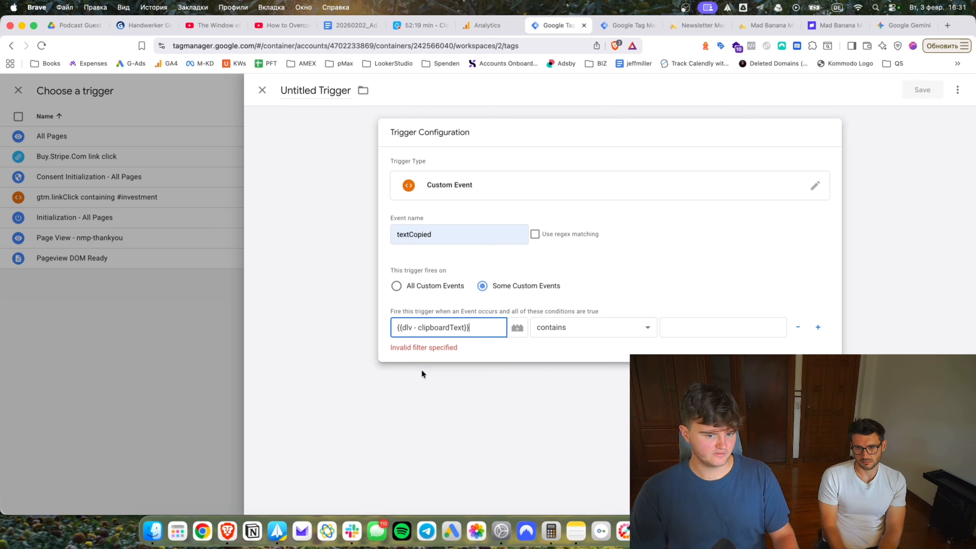
click(738, 327)
text(@)
Check the condition against clickspire.de and the site's contact e-mail, then save the trigger and the tag.
click(622, 360)
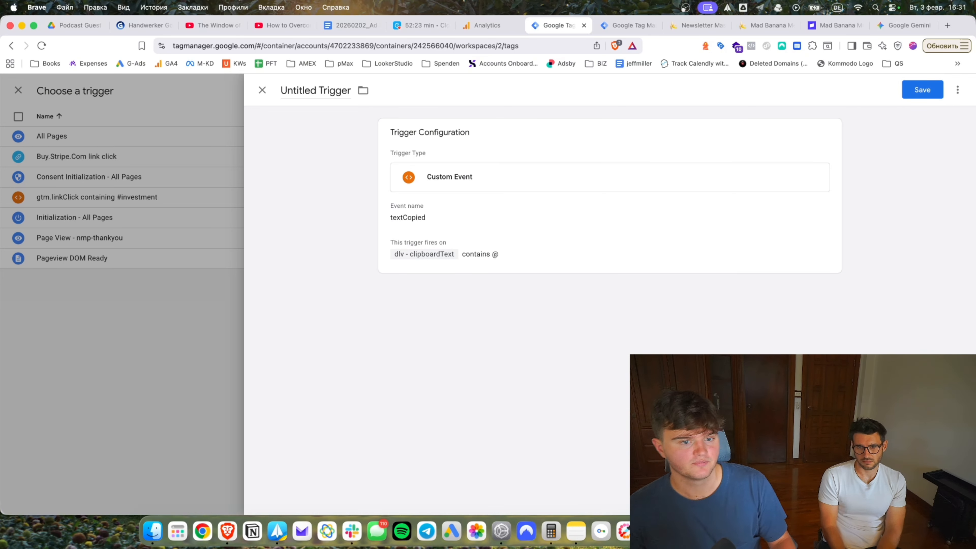
click(521, 217)
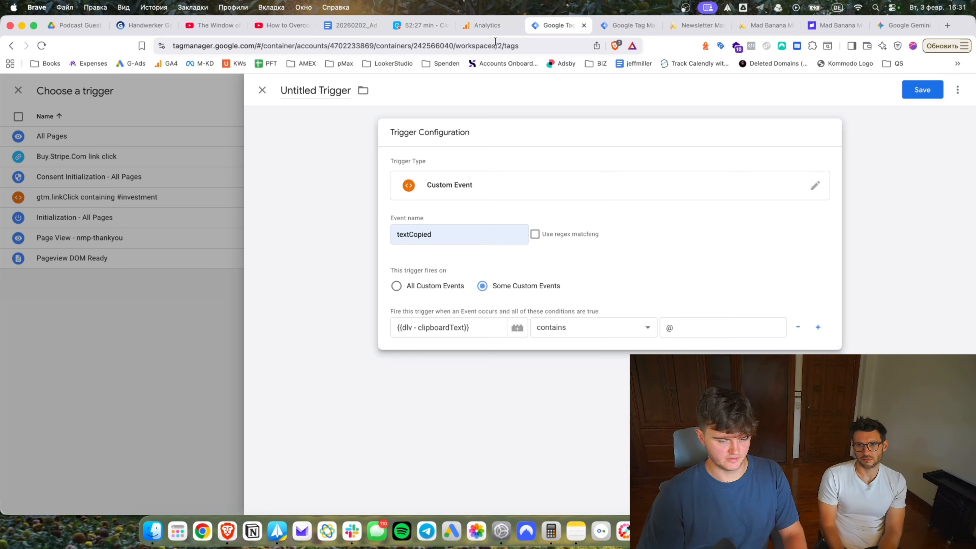
click(625, 24)
click(682, 26)
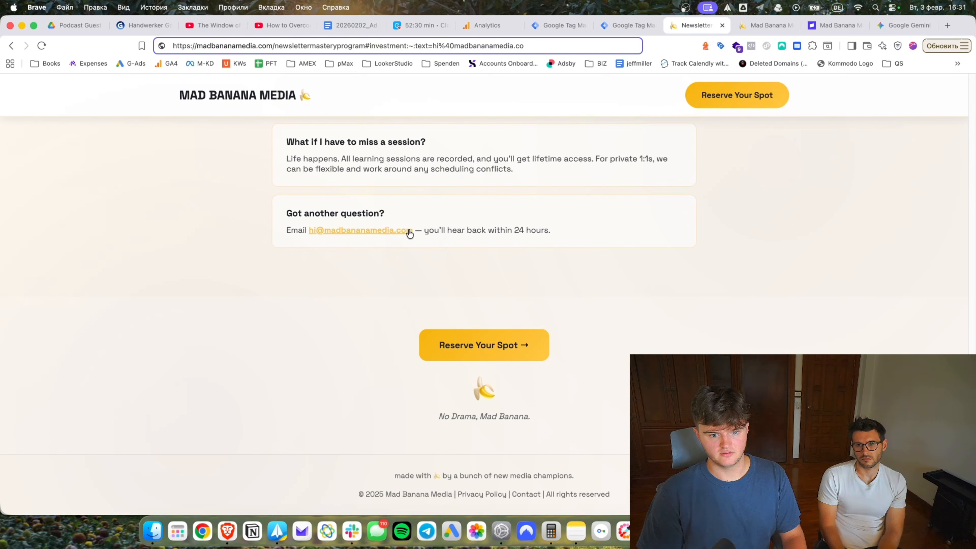
click(906, 96)
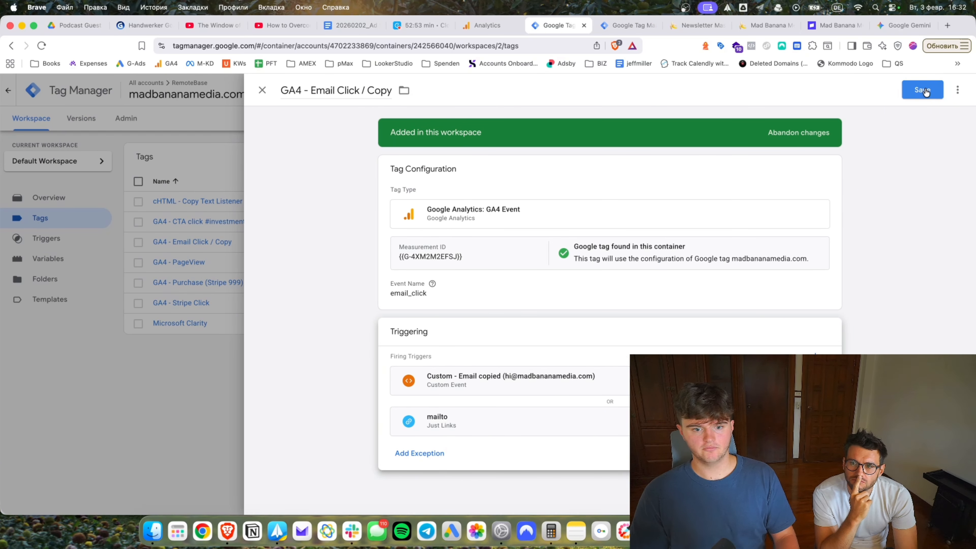
click(918, 94)
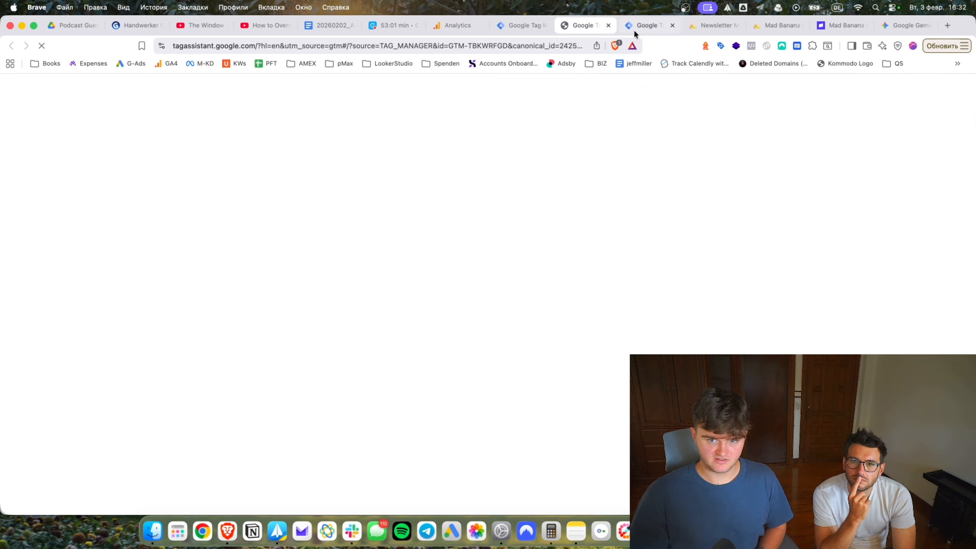
Close the reference variable, scroll clickspire.de's full tag list, then go to Tag Assistant.
click(633, 29)
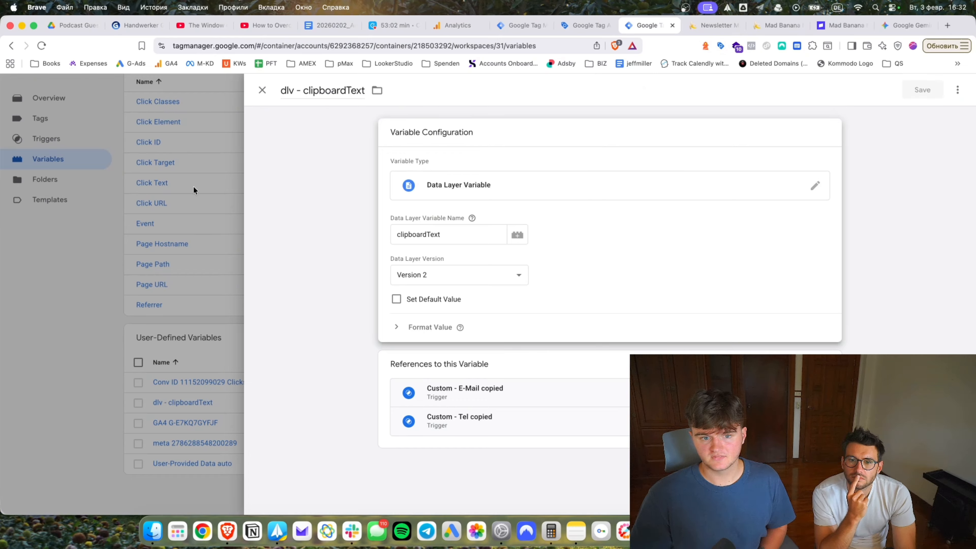
click(193, 186)
click(68, 245)
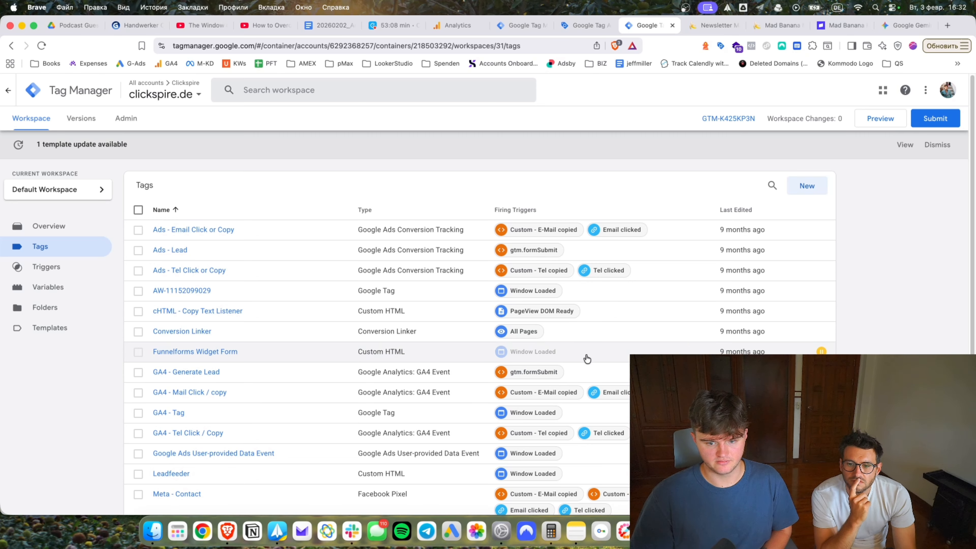
scroll(576, 345, down, 1)
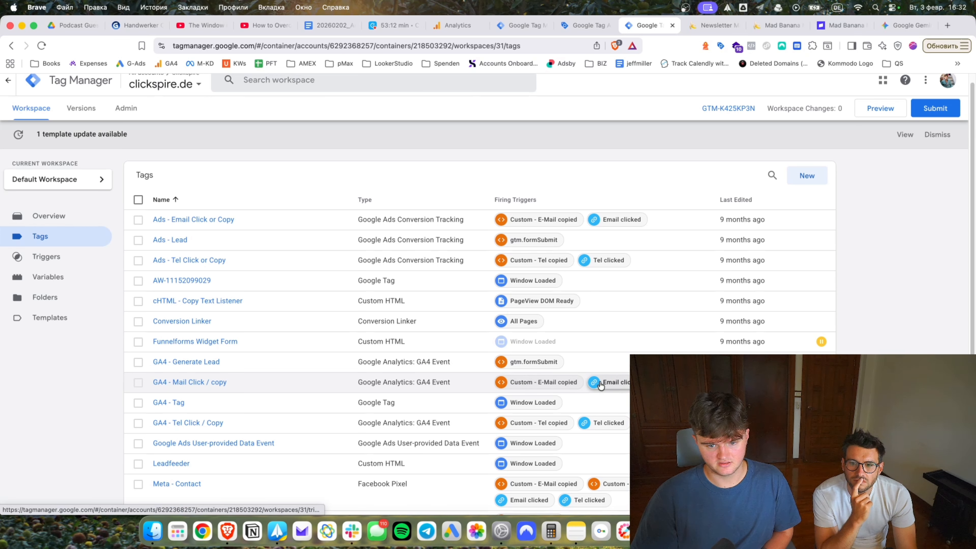
scroll(600, 385, down, 5)
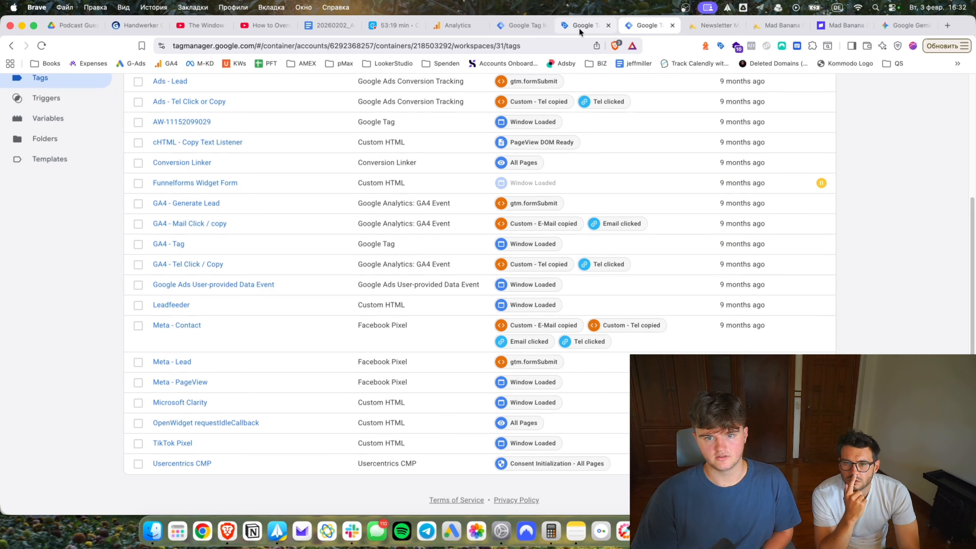
click(578, 26)
Connect Tag Assistant to the site, put the site's tab beside it, and inspect the cHTML - Copy Text Listener tag.
click(484, 318)
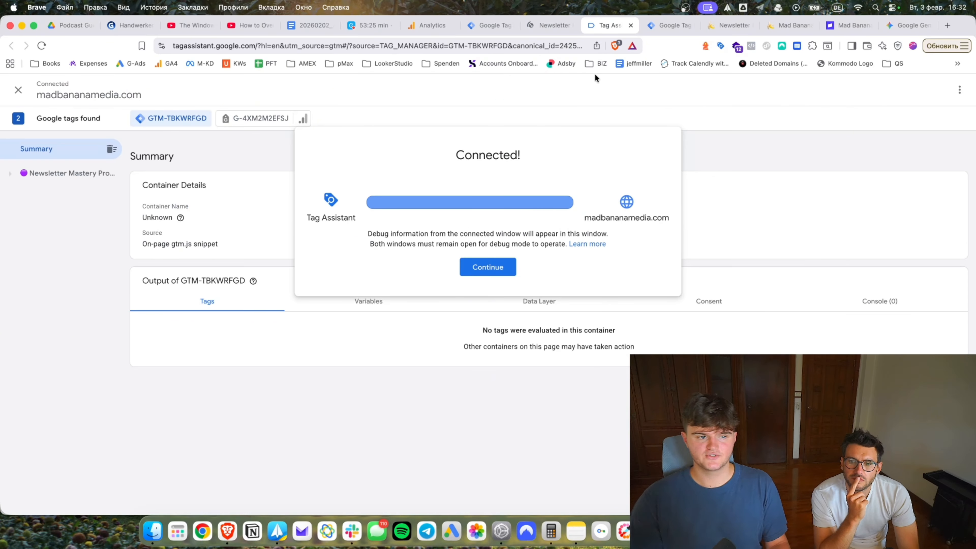
click(497, 266)
drag(553, 26, 615, 26)
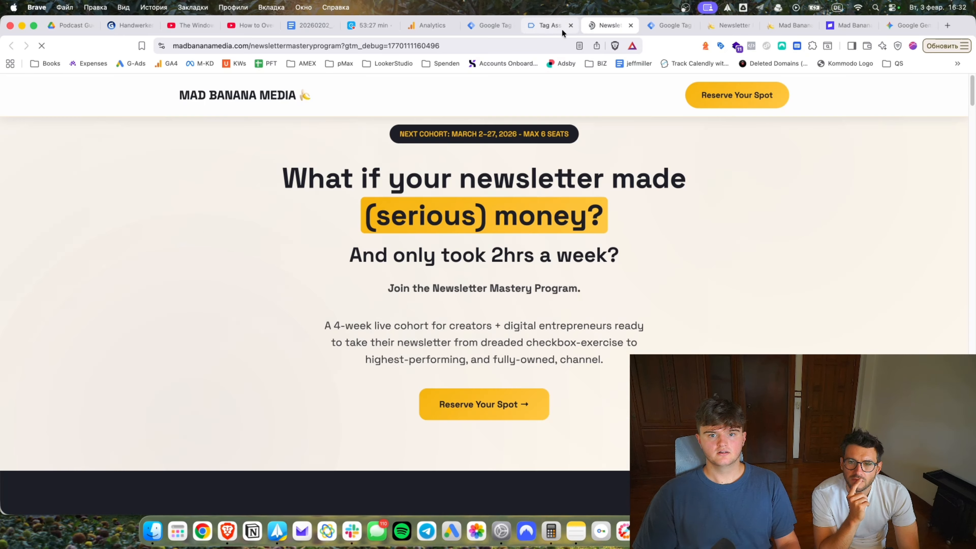
click(549, 25)
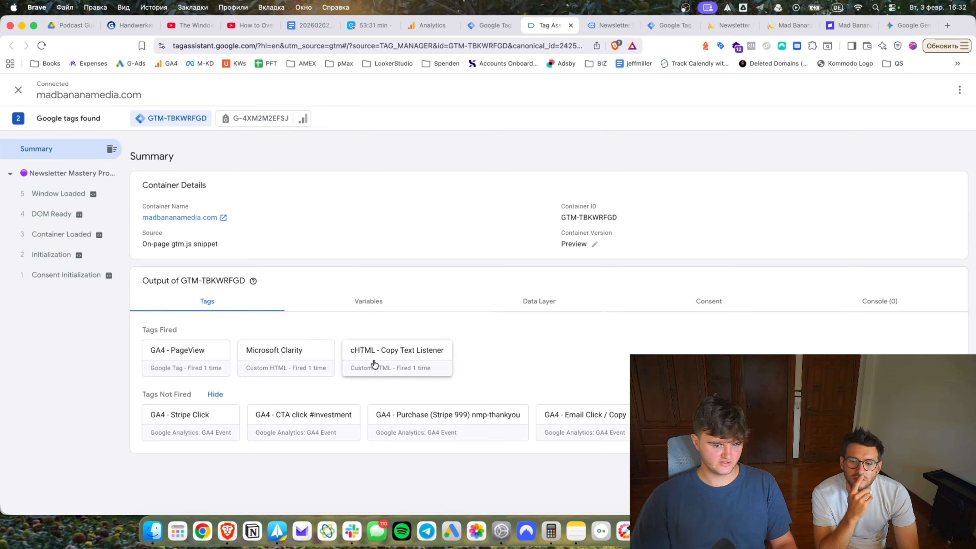
click(374, 364)
Copy the contact email in the FAQ section and confirm GA4 - Email Click / Copy fires on textCopied.
key(ctrl+Tab)
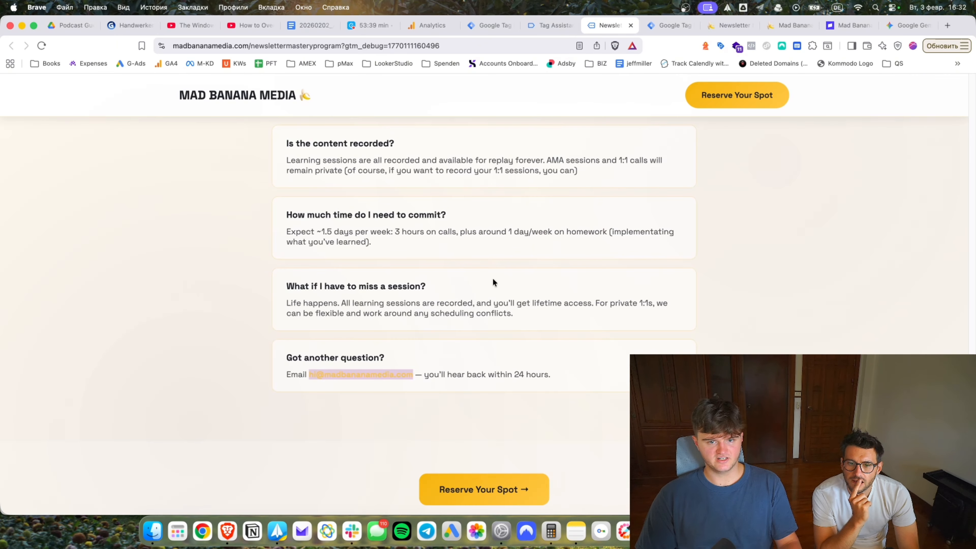
click(536, 31)
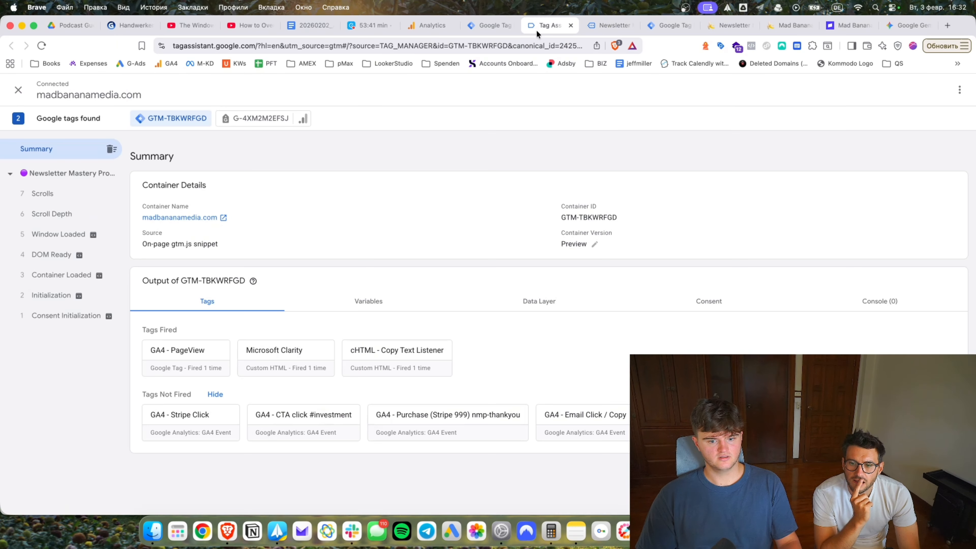
key(ctrl+Tab)
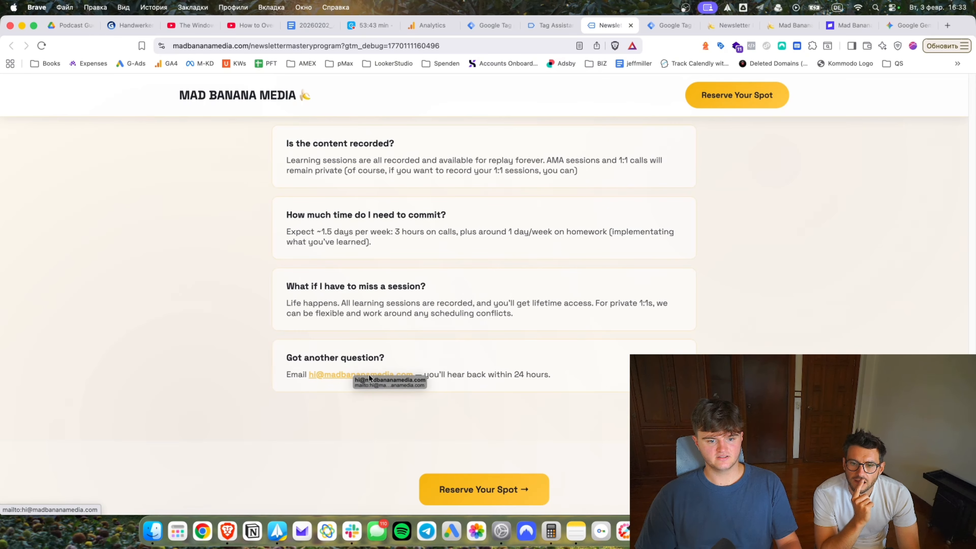
drag(414, 375, 310, 378)
key(super+c)
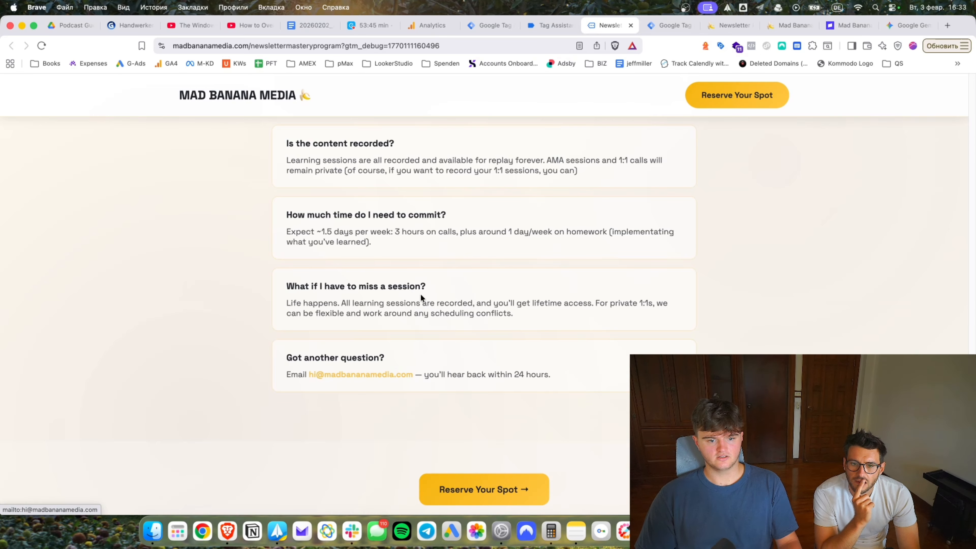
key(ctrl+shift+Tab)
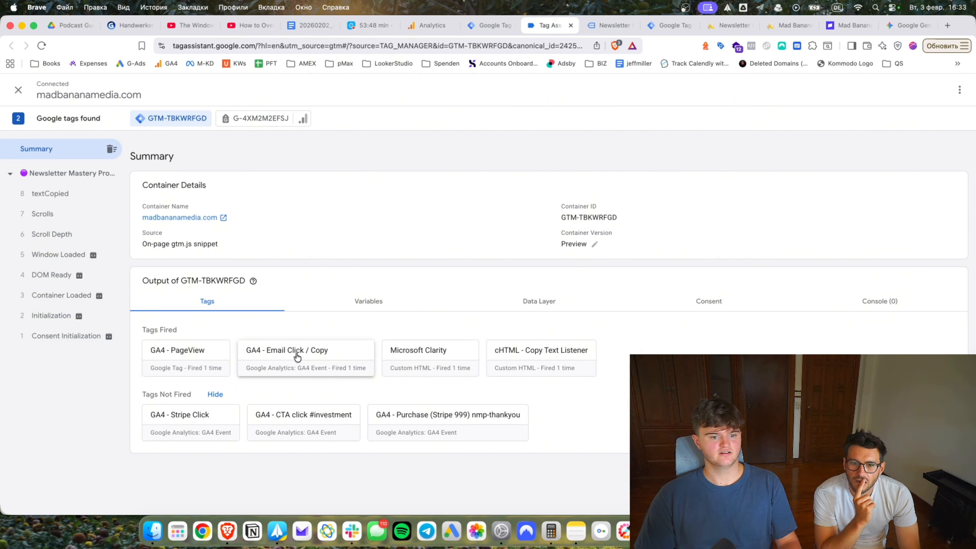
key(ctrl+Tab)
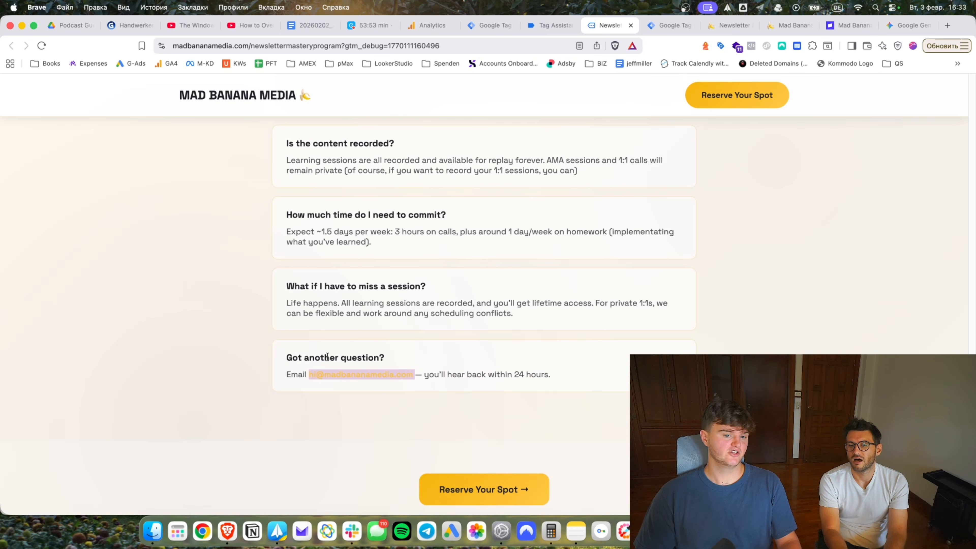
key(ctrl+shift+Tab)
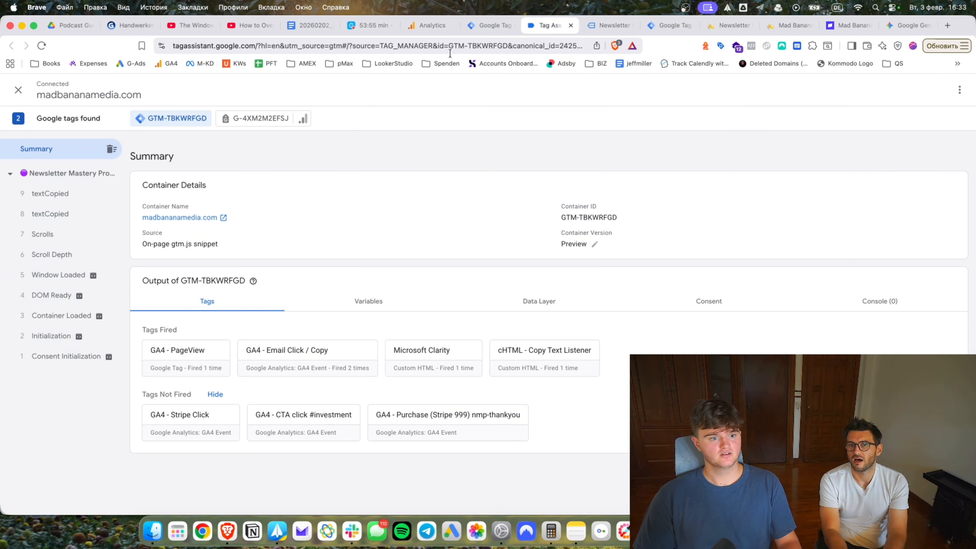
click(54, 196)
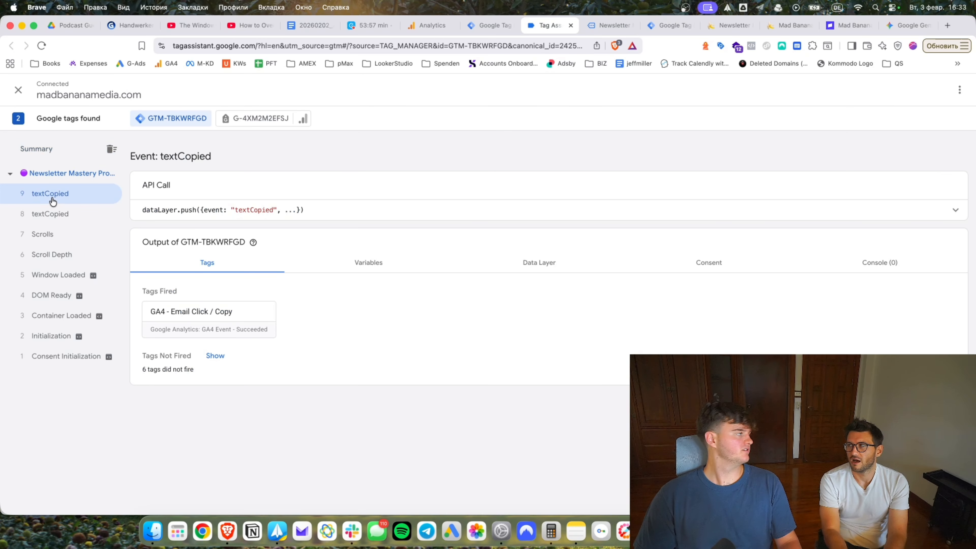
Close the leftover site pages and the extra Tag Manager tab.
key(ctrl+Tab)
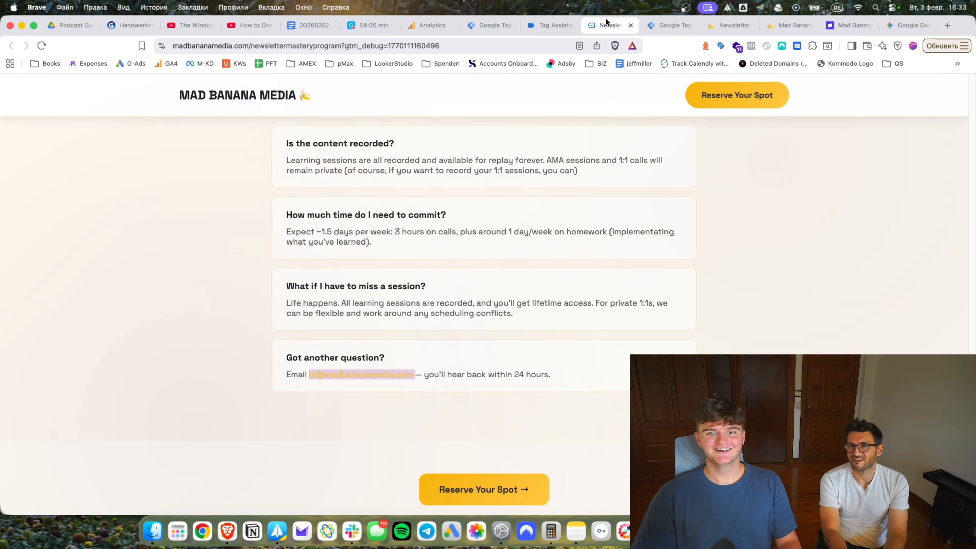
click(665, 25)
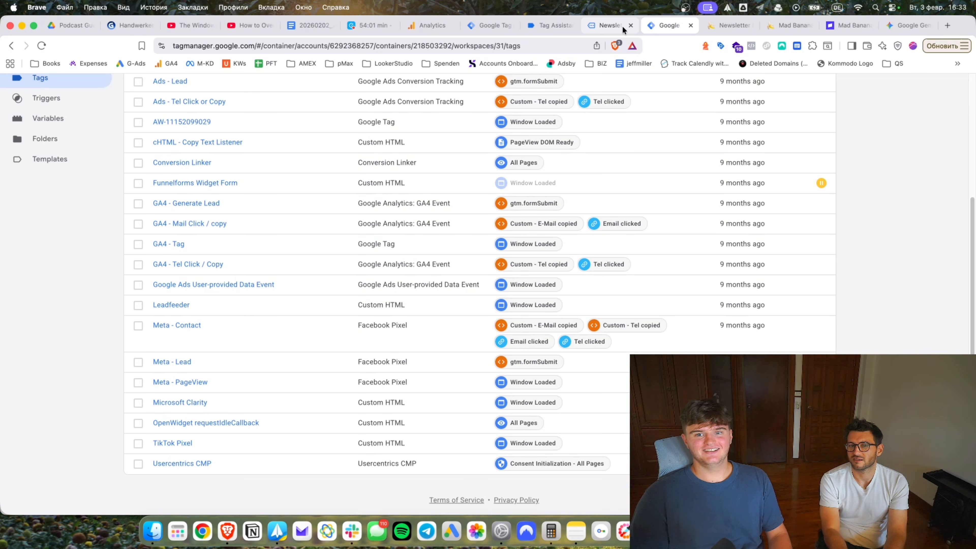
key(ctrl+Tab)
key(ctrl+Tab)
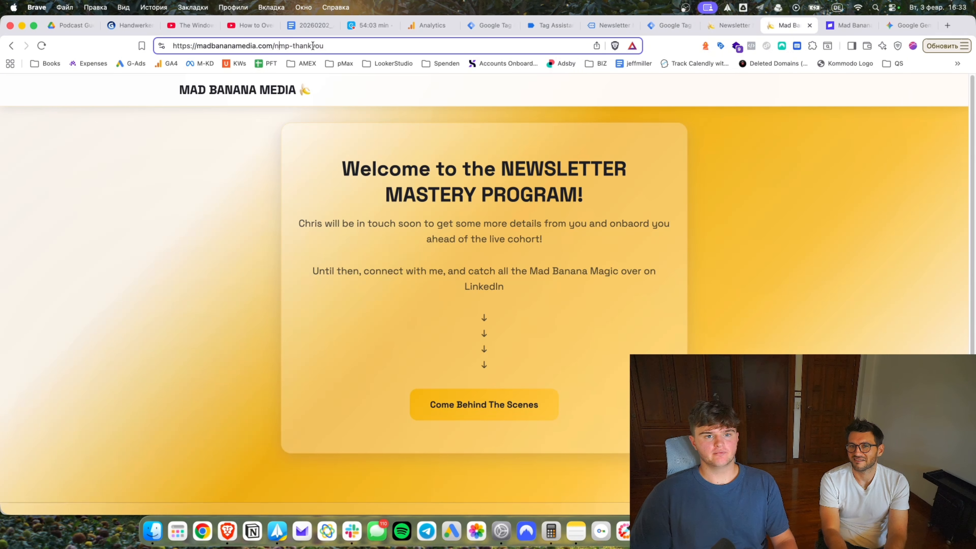
click(732, 26)
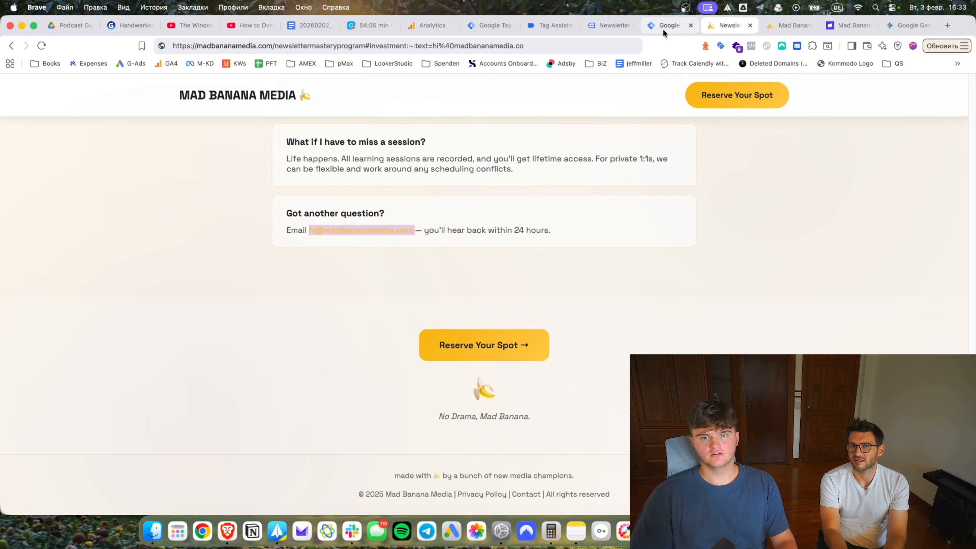
click(610, 26)
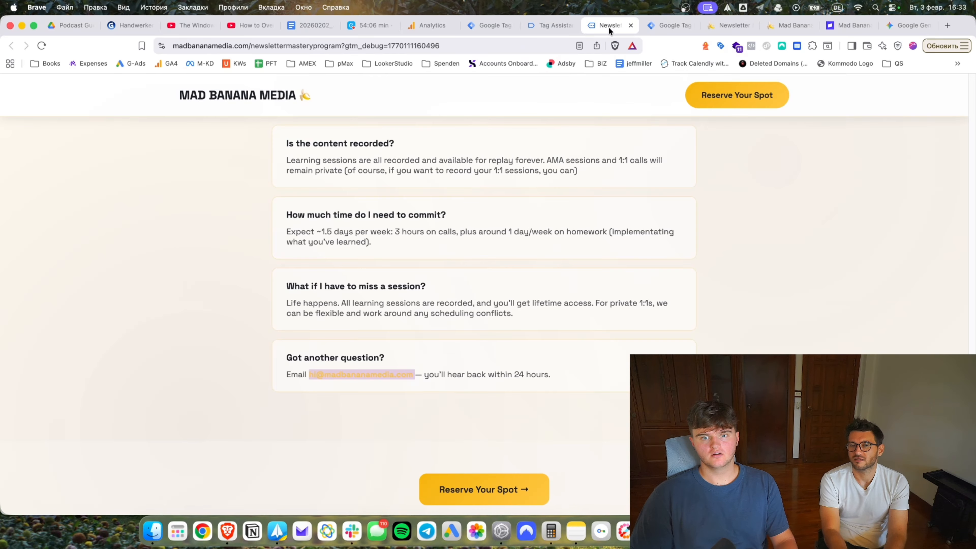
click(631, 26)
click(631, 27)
click(544, 26)
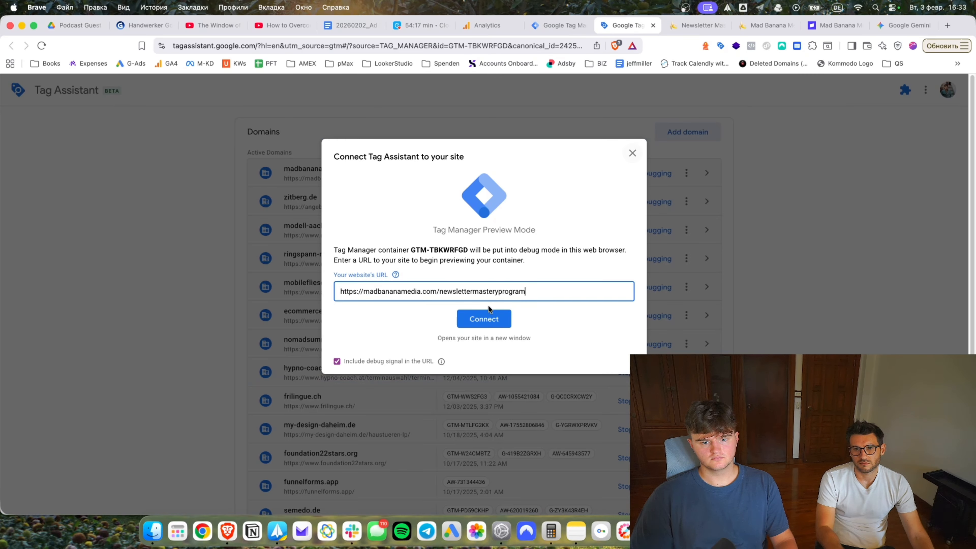
Reconnect Tag Assistant to madbananamedia.com, view the nmp-thankyou page, and return to the seven-tag list.
click(487, 316)
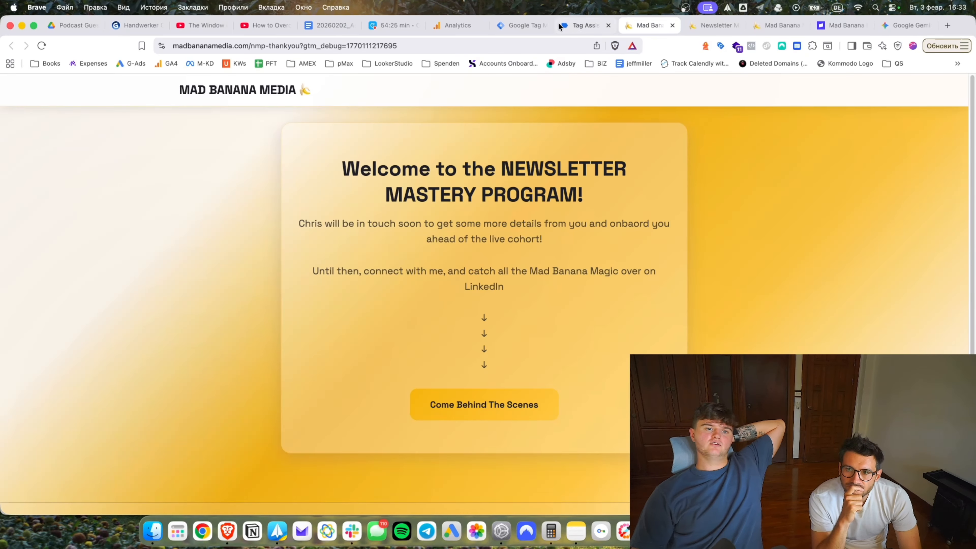
click(561, 25)
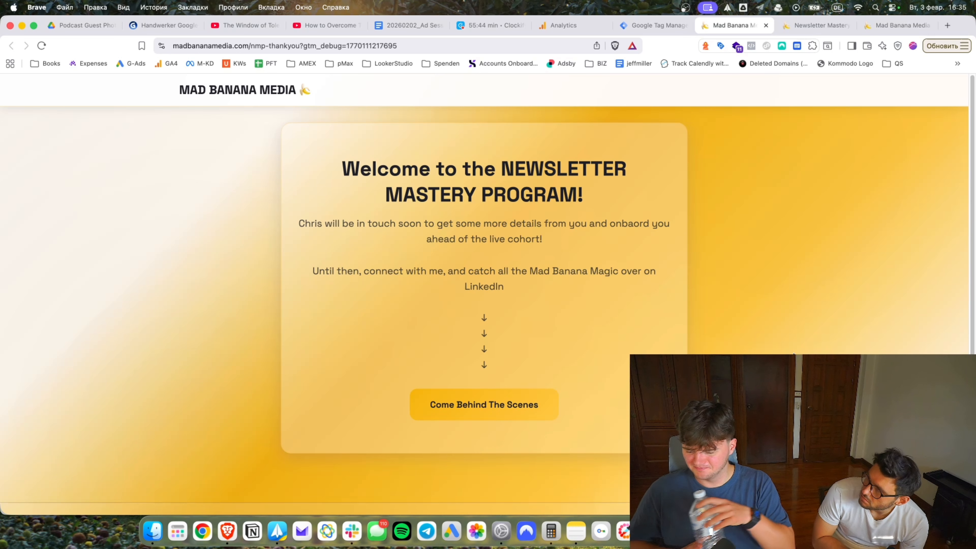
click(653, 25)
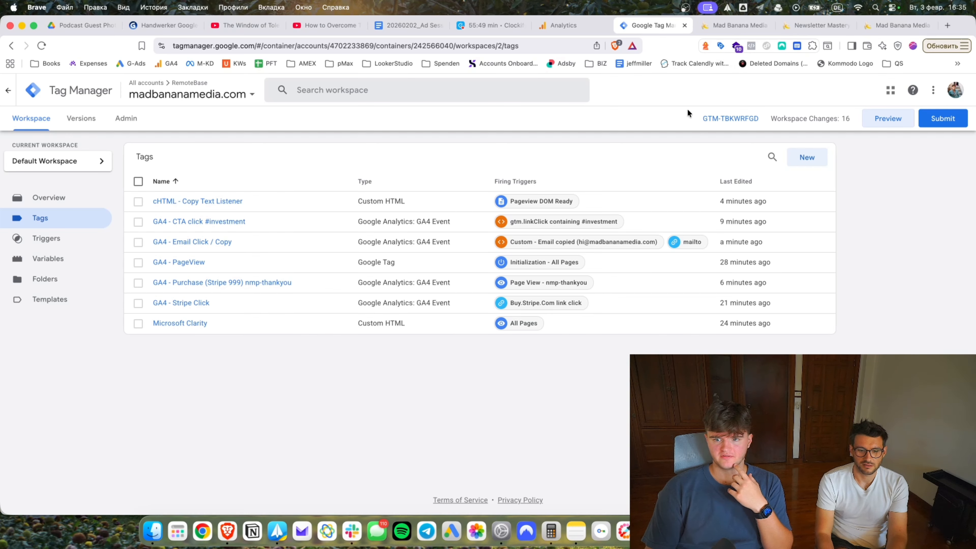
Submit and publish the workspace as Version 2 without a description, then check the workspace overview.
click(919, 122)
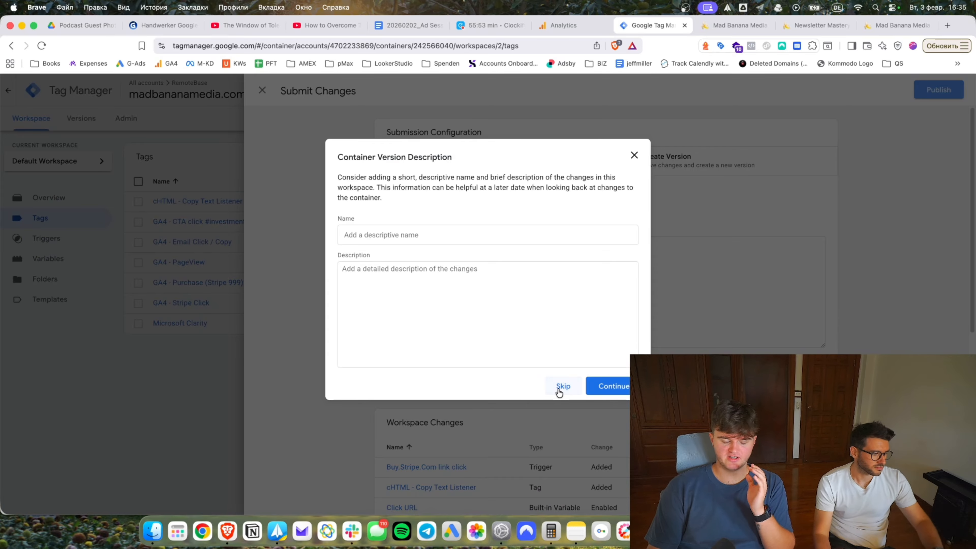
click(557, 387)
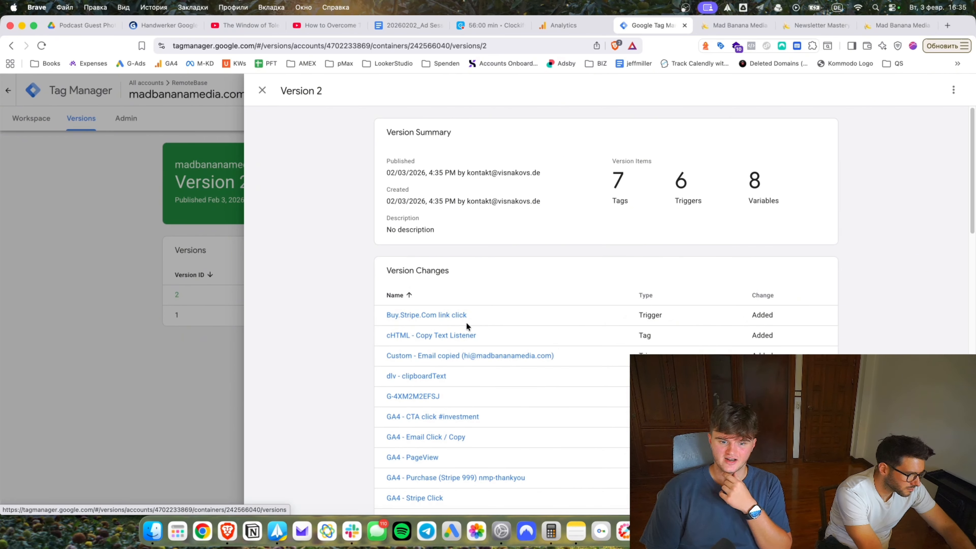
click(175, 249)
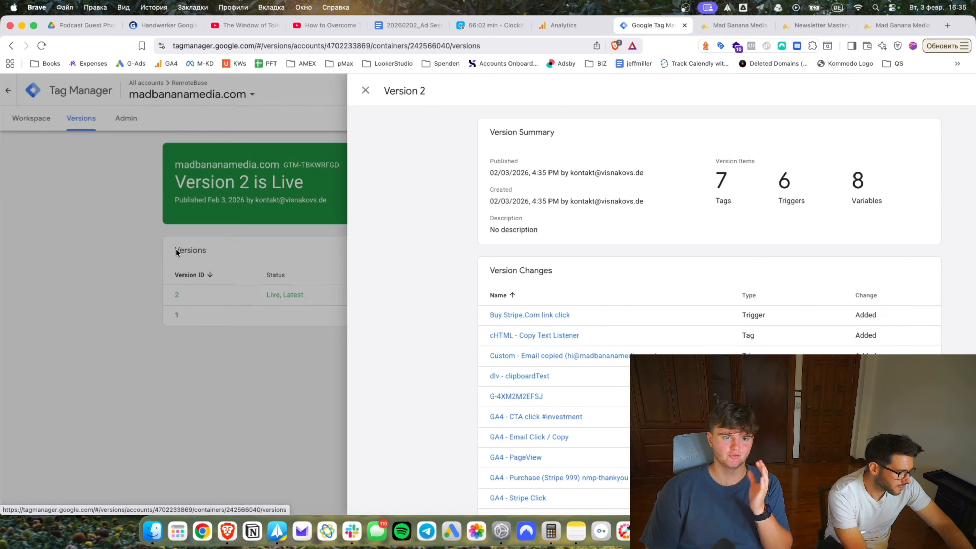
click(53, 129)
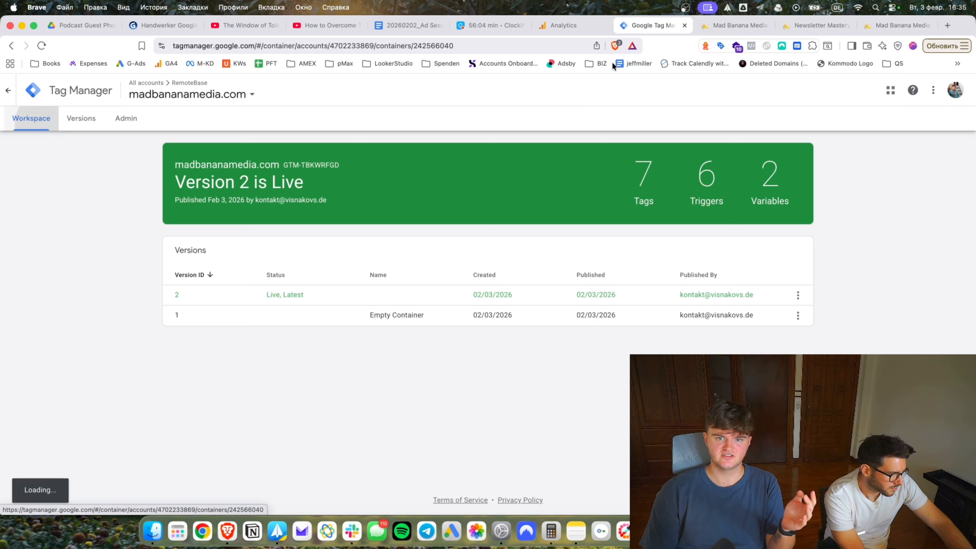
click(569, 28)
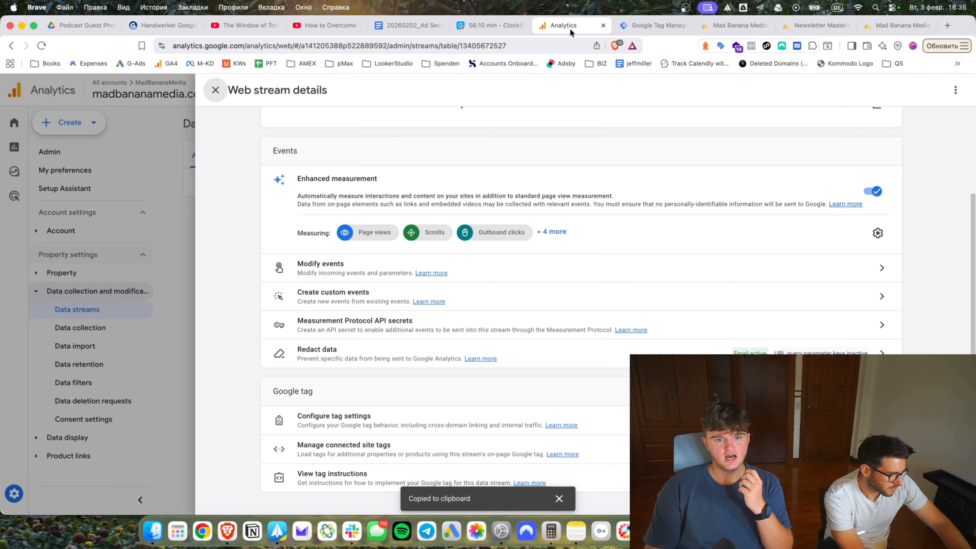
In the Realtime overview, page through Event count by Event name to see the email_click and cta_click counts.
click(94, 244)
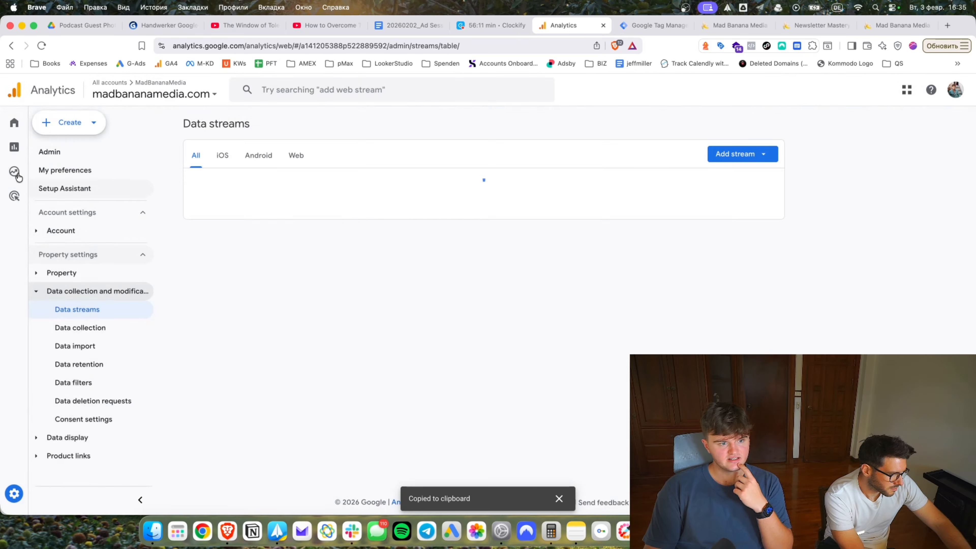
click(14, 147)
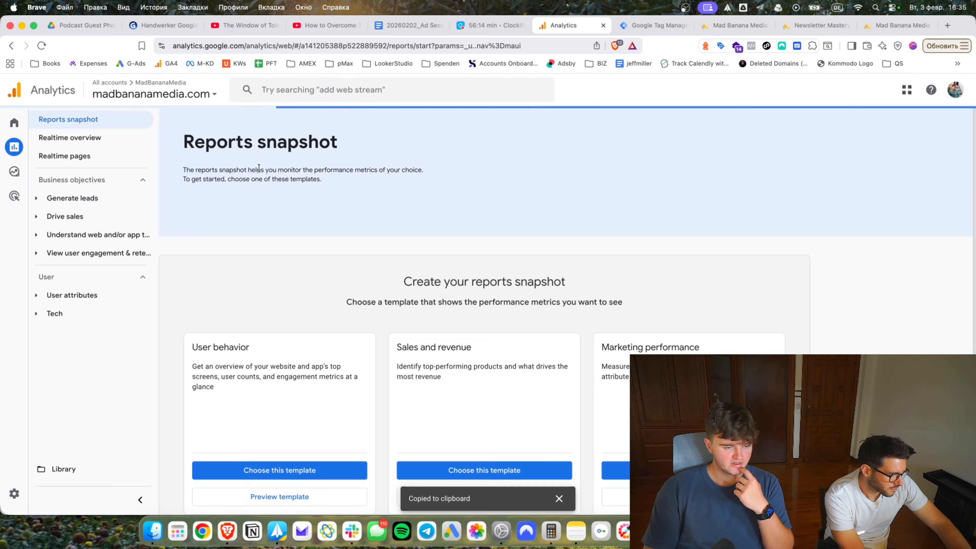
click(101, 138)
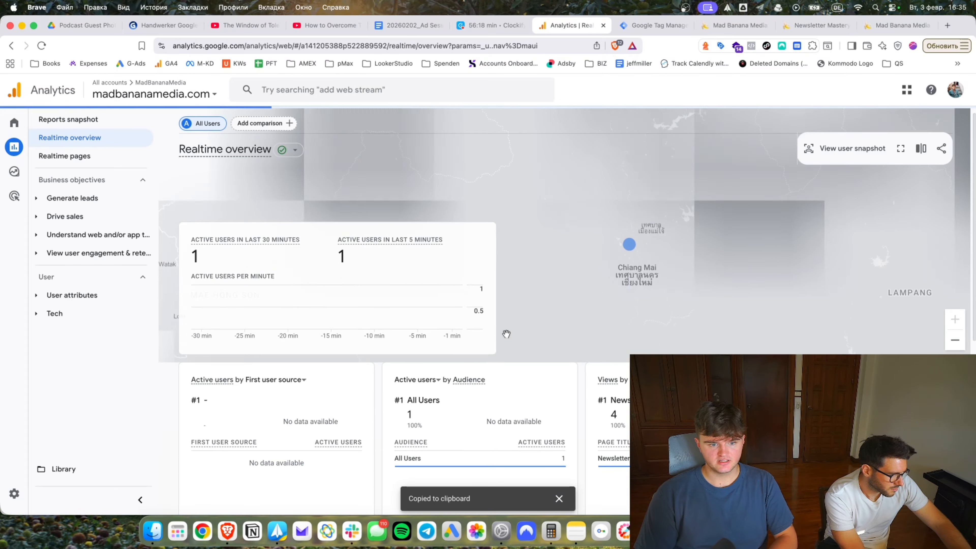
scroll(488, 341, down, 4)
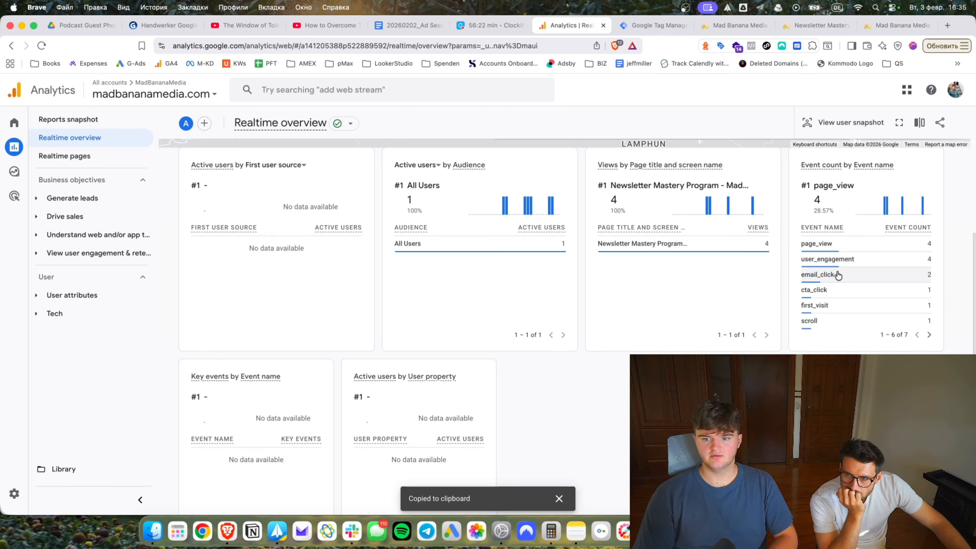
mouse_move(805, 297)
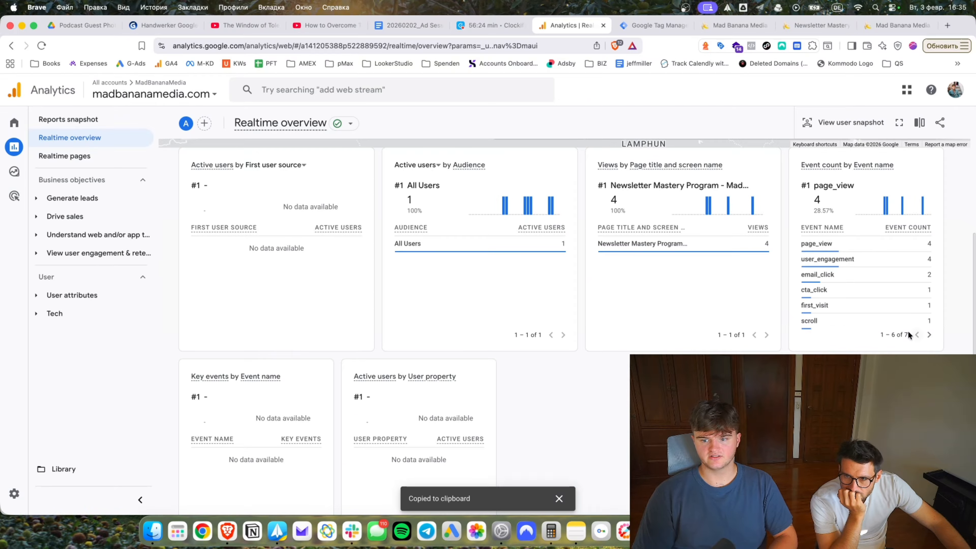
click(927, 335)
click(916, 334)
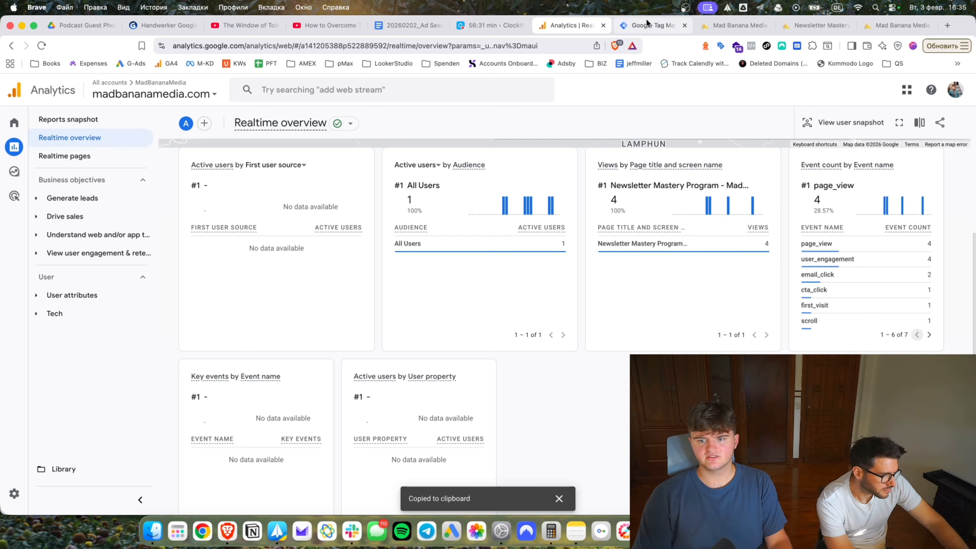
click(734, 25)
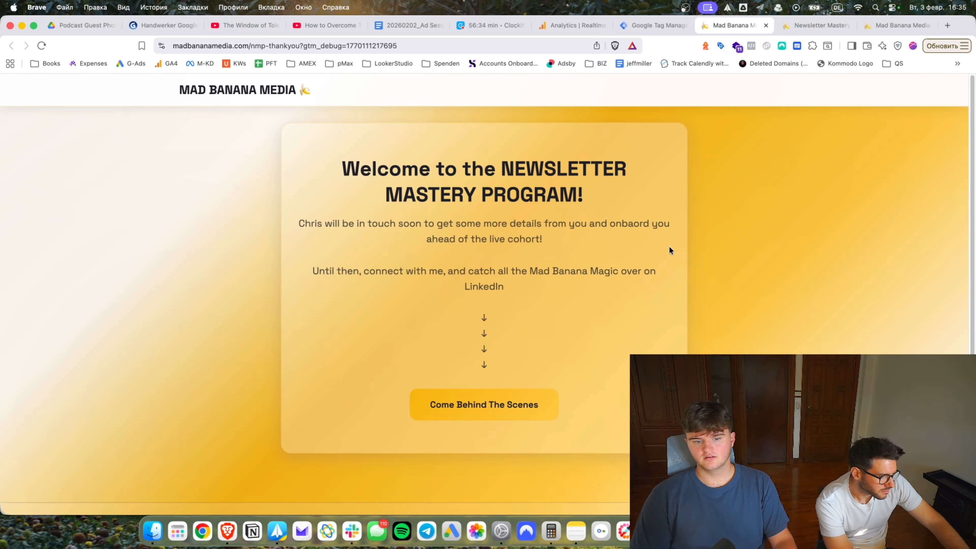
Click Reserve Your Spot on the newsletter program page, then close the Stripe checkout and thank-you pages.
click(829, 33)
click(488, 352)
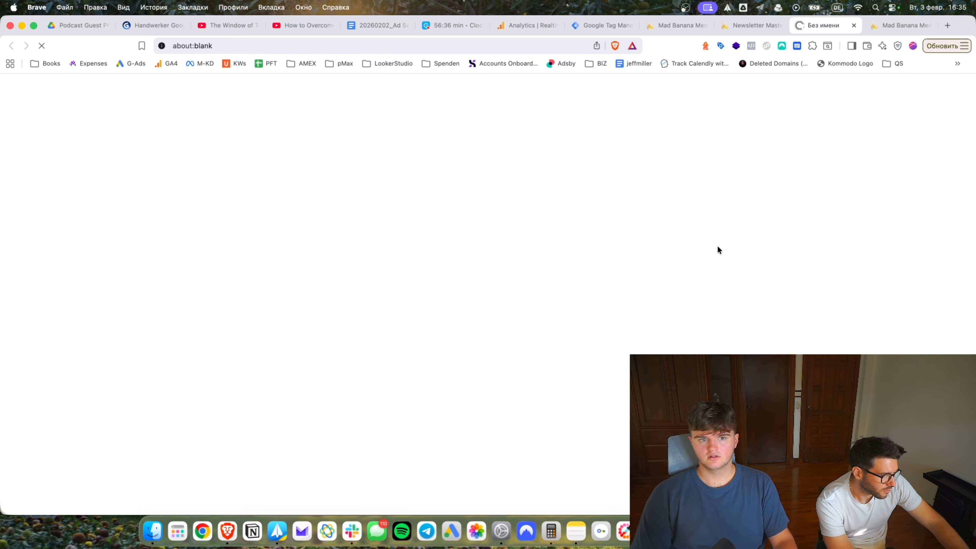
click(855, 27)
click(615, 24)
click(732, 28)
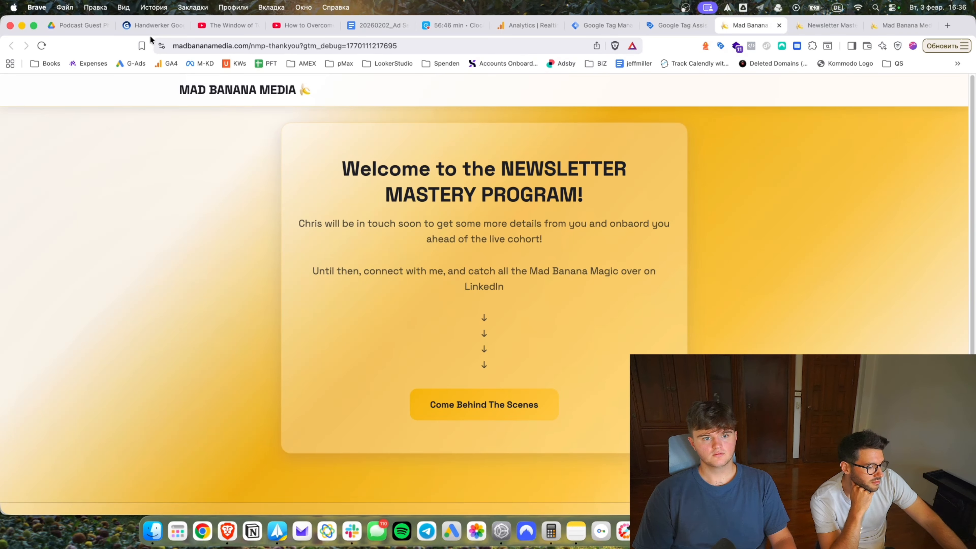
click(778, 25)
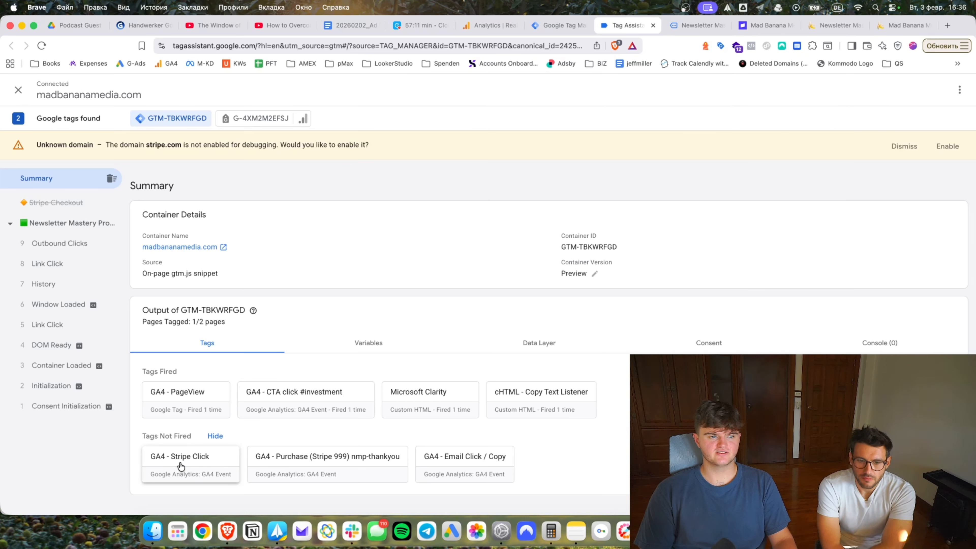
Inspect GA4 - Stripe Click under Tags Not Fired and open the checkout link's context menu.
click(181, 466)
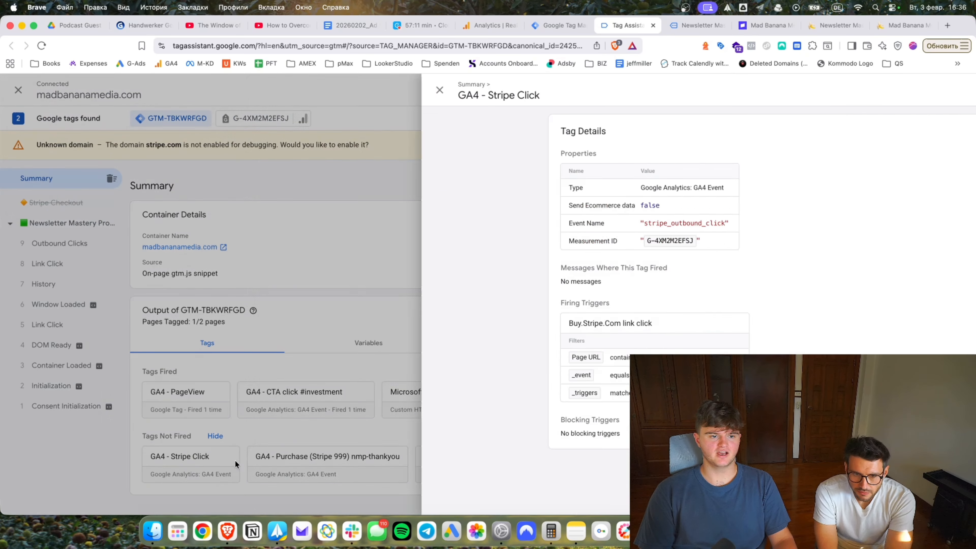
click(693, 26)
right_click(488, 227)
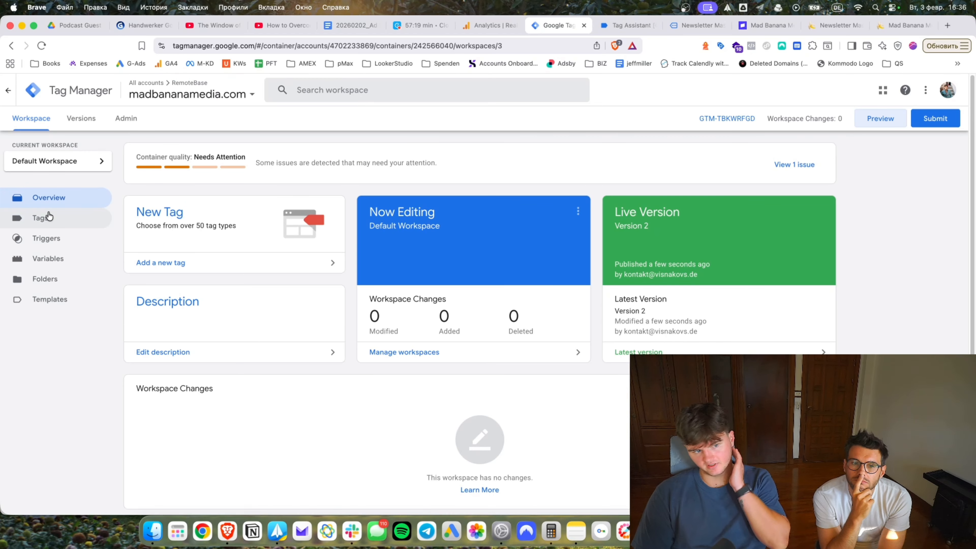
click(42, 218)
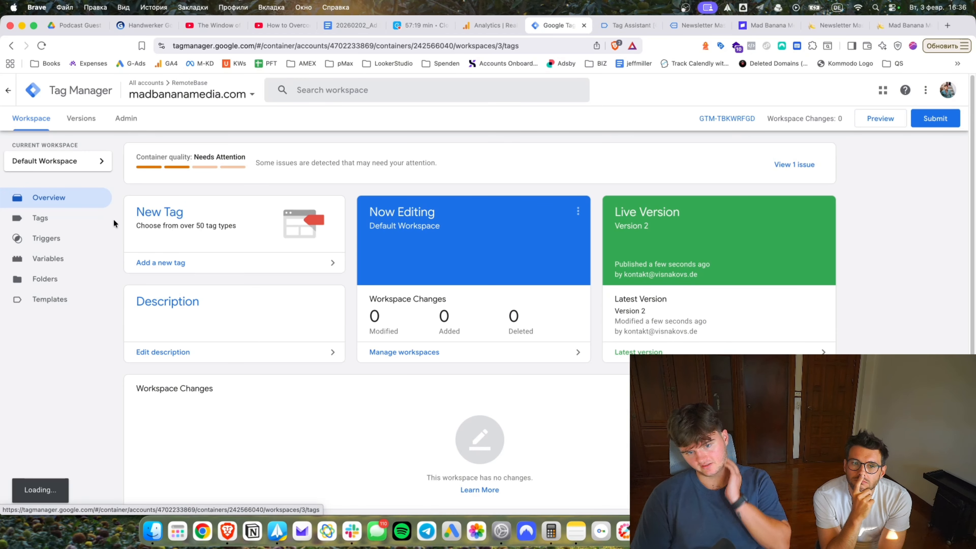
Paste the Stripe checkout link address into the debug session's address field.
click(628, 26)
click(479, 46)
text(https://buy.stripe.com/4gM5kCclq7oebJw1kZaR200)
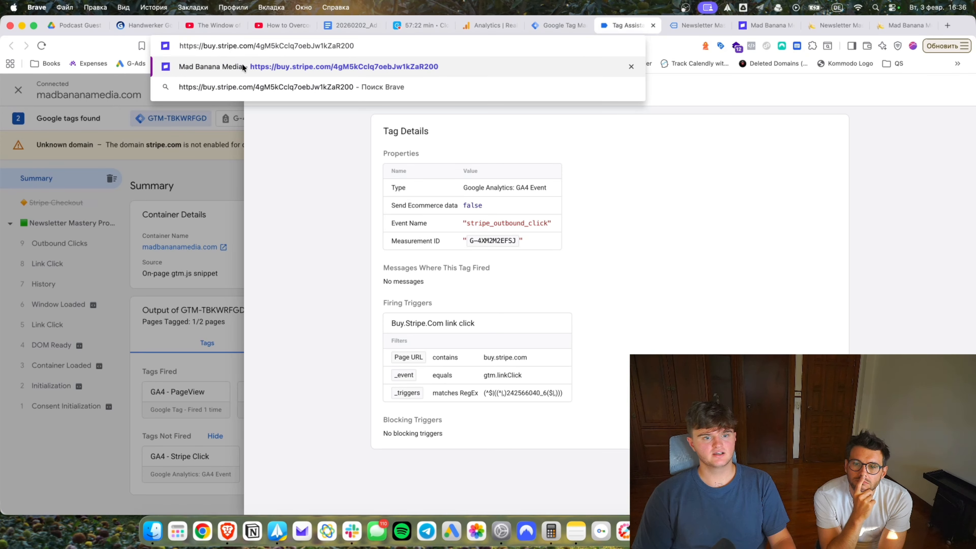
click(545, 25)
Change the Buy.Stripe.Com link click trigger's condition variable from Page URL to Click URL and save.
click(365, 303)
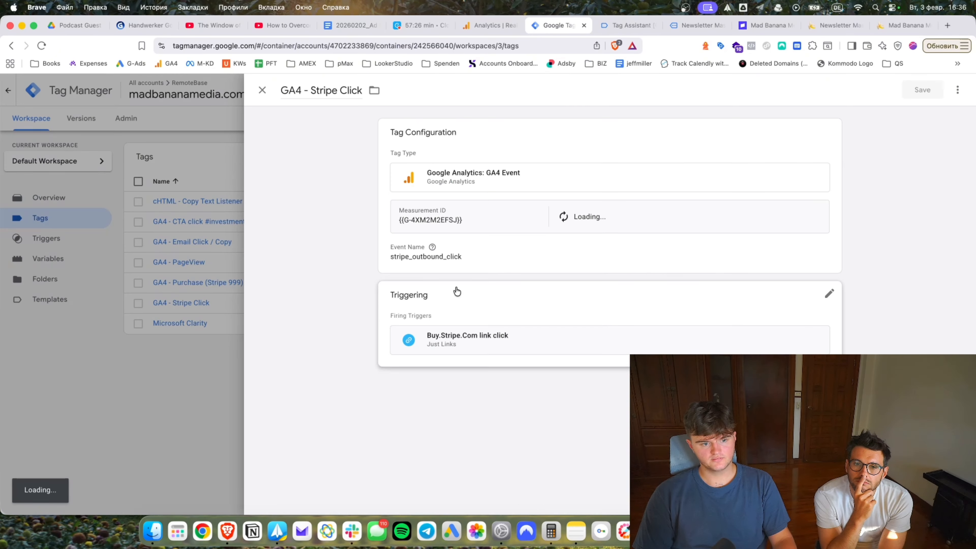
click(442, 337)
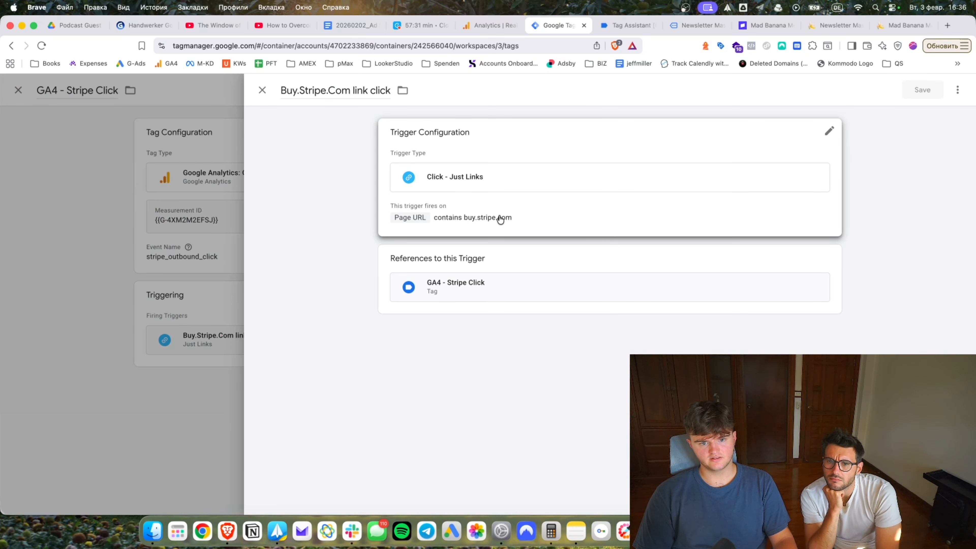
click(568, 214)
click(461, 309)
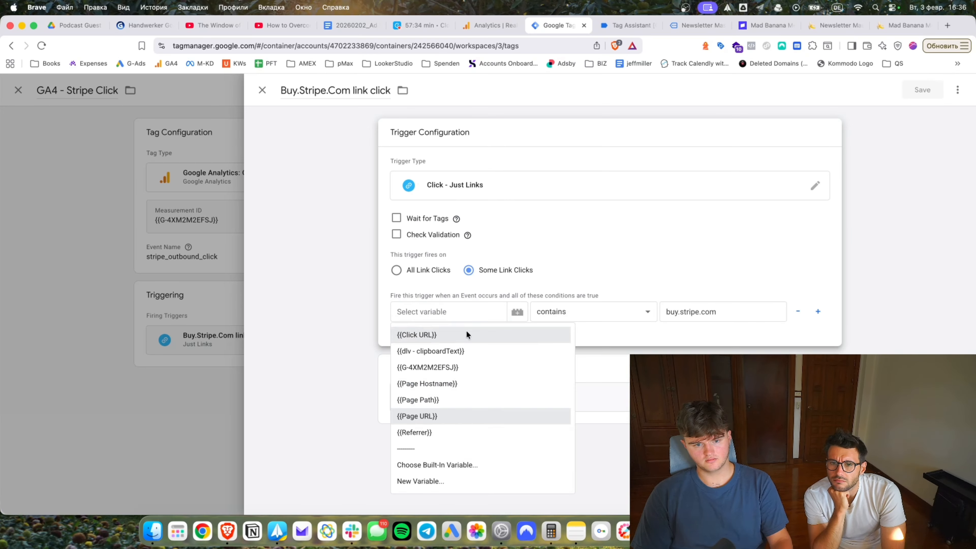
click(463, 333)
click(922, 90)
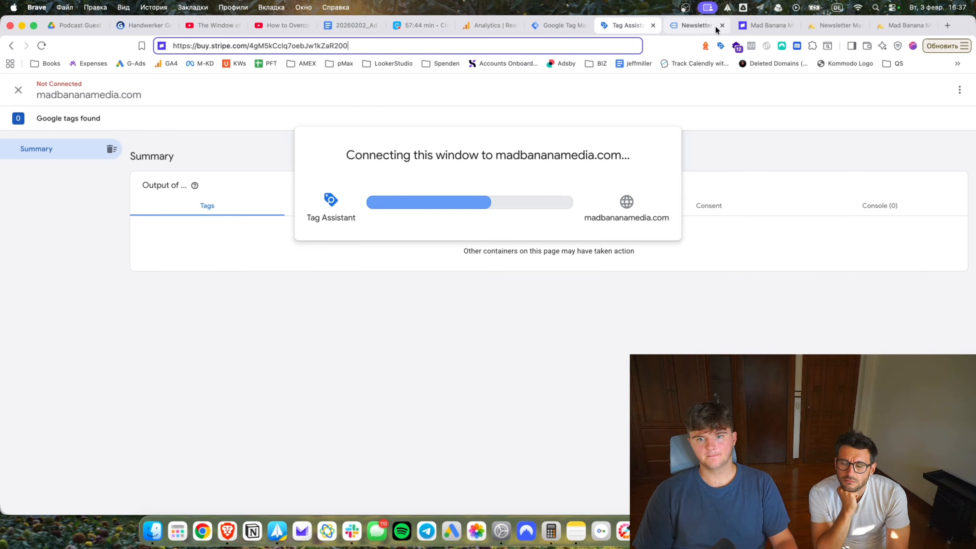
Close the newsletter program page, confirming leaving the Stripe page.
click(706, 27)
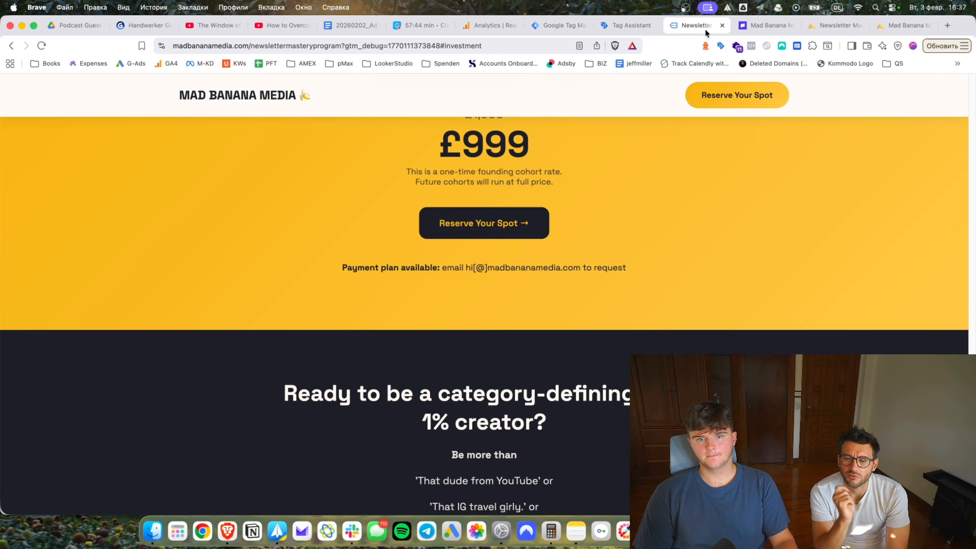
click(721, 26)
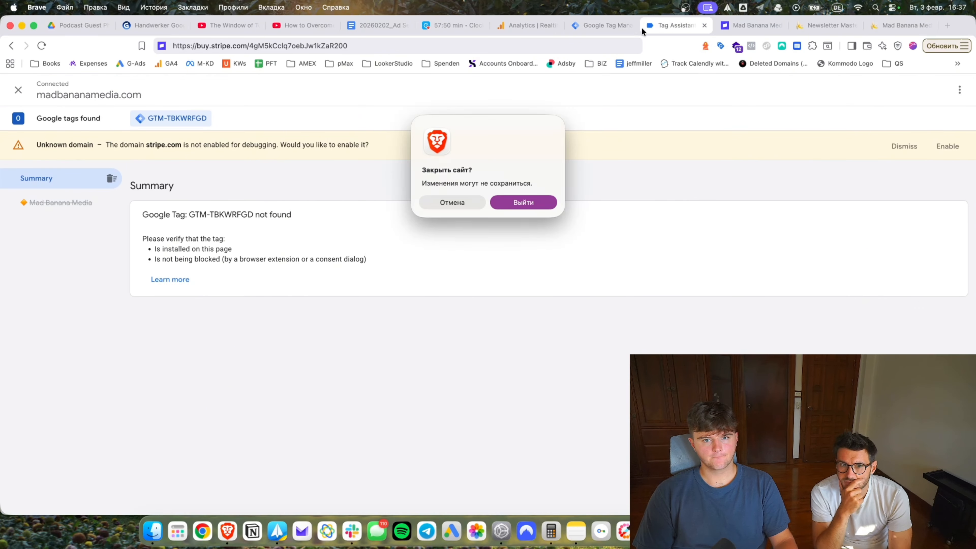
click(523, 202)
Start a new Preview and copy the newsletter page address up to #investment.
click(651, 28)
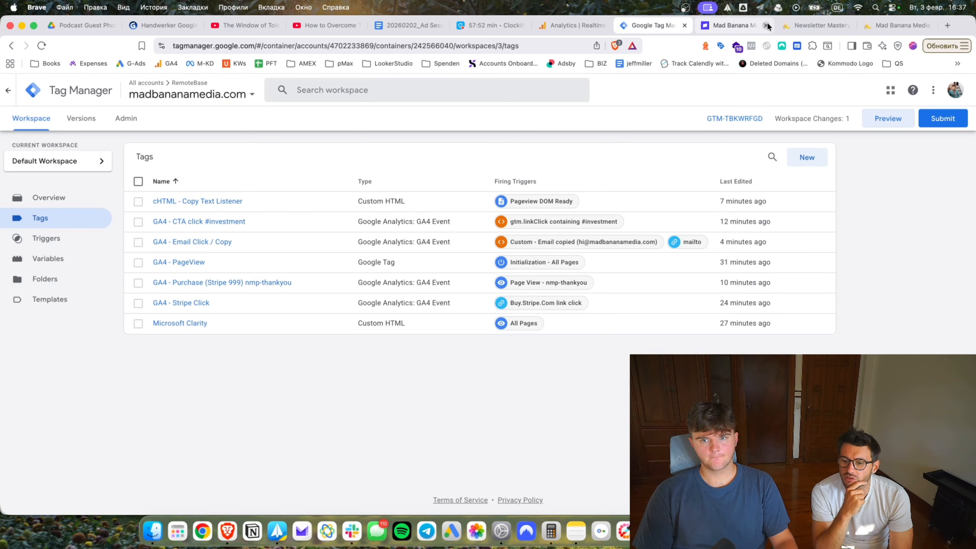
click(900, 121)
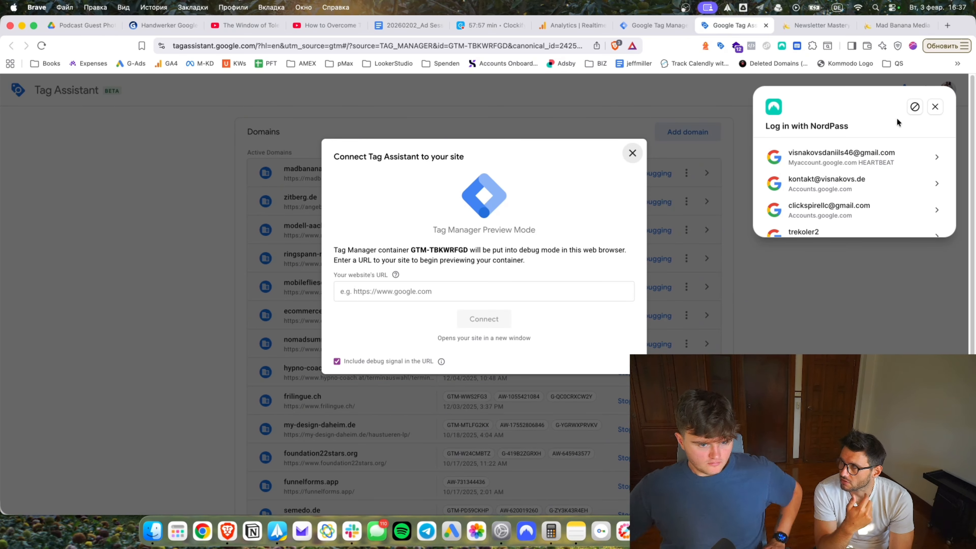
click(818, 28)
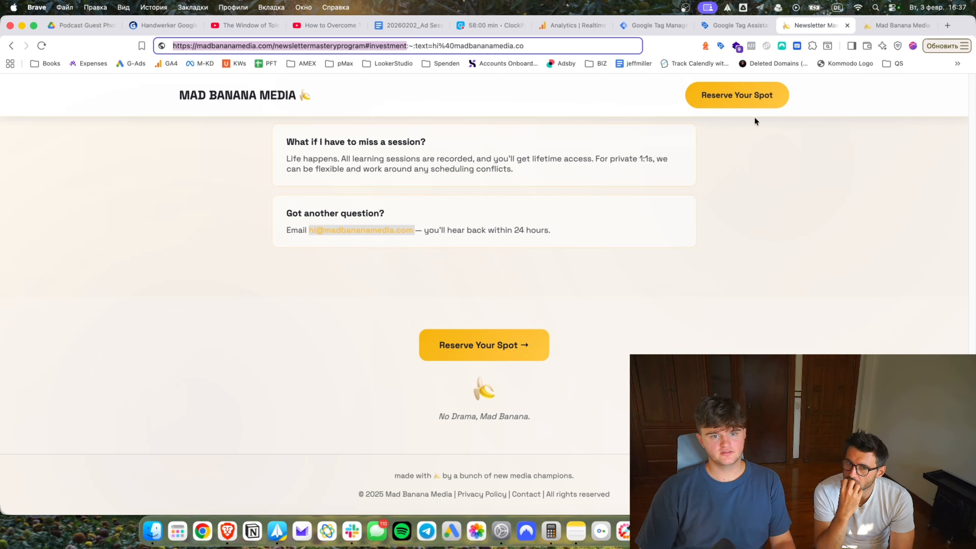
click(404, 45)
drag(414, 46, 322, 53)
click(376, 46)
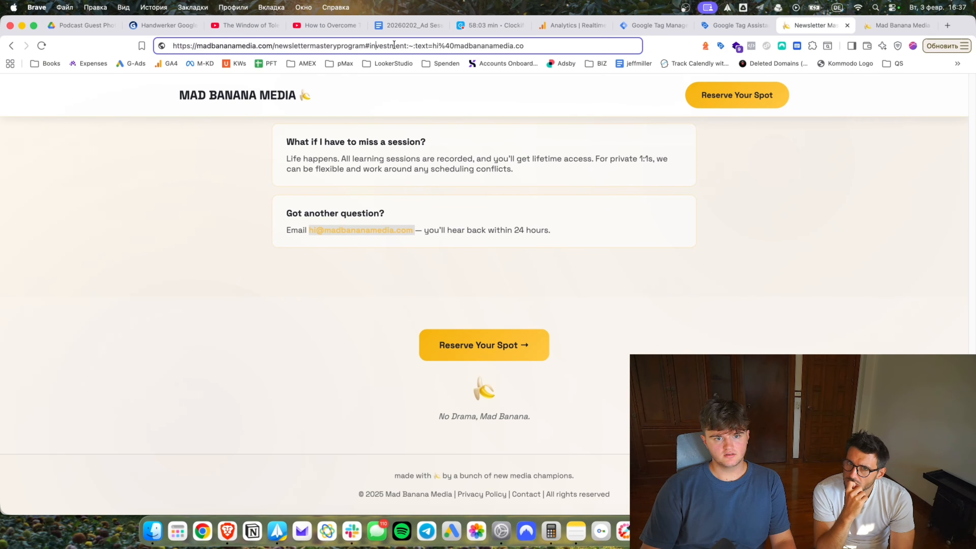
drag(406, 46, 236, 54)
key(super+c)
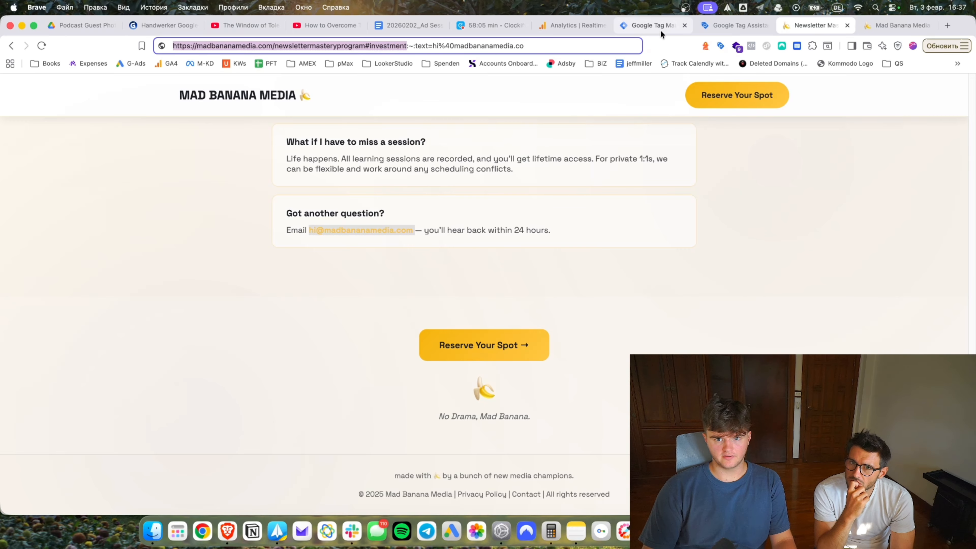
Paste that address as Tag Assistant's site URL, connect, and open the container's Variables.
click(732, 26)
key(super+v)
click(508, 321)
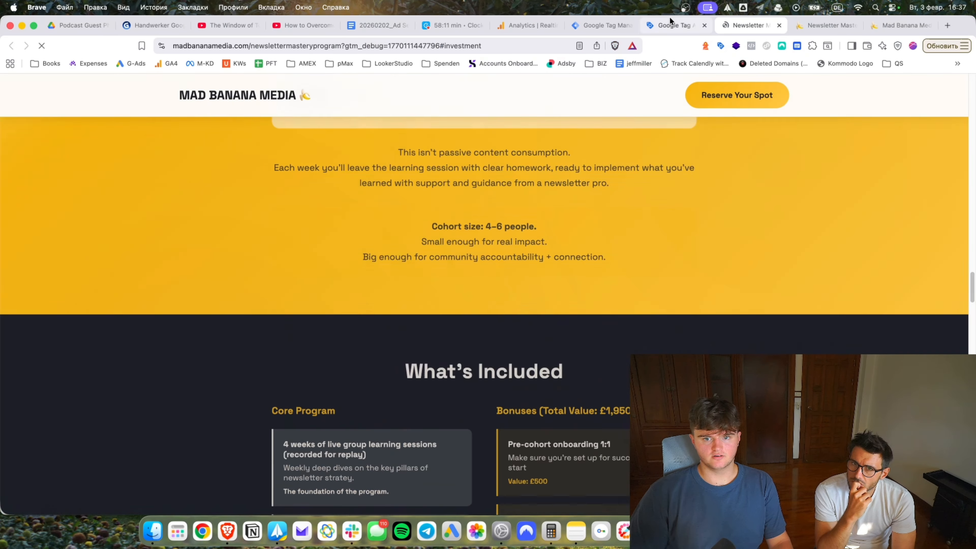
click(665, 23)
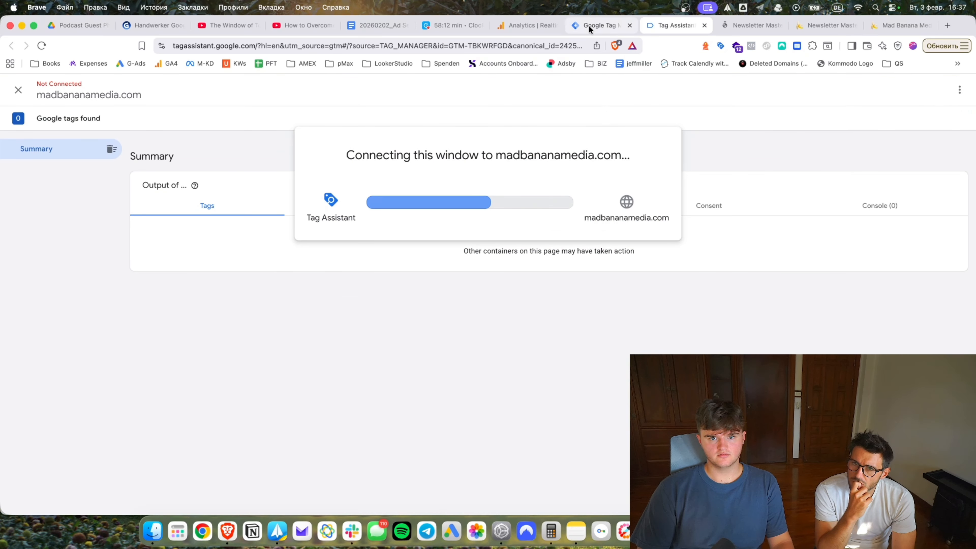
click(589, 25)
click(46, 259)
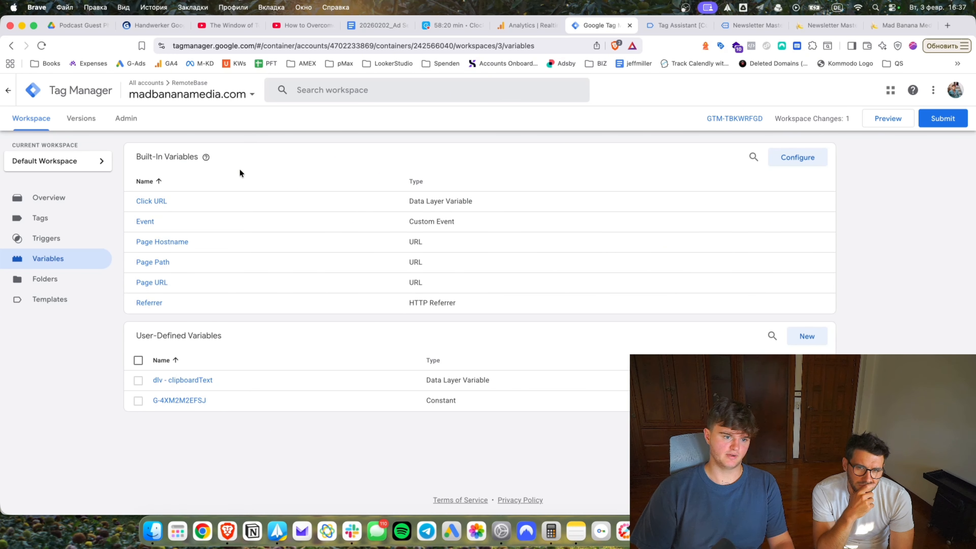
Enable the Form Element, Form Classes, Form ID, Form Target and Form URL built-in variables.
click(821, 158)
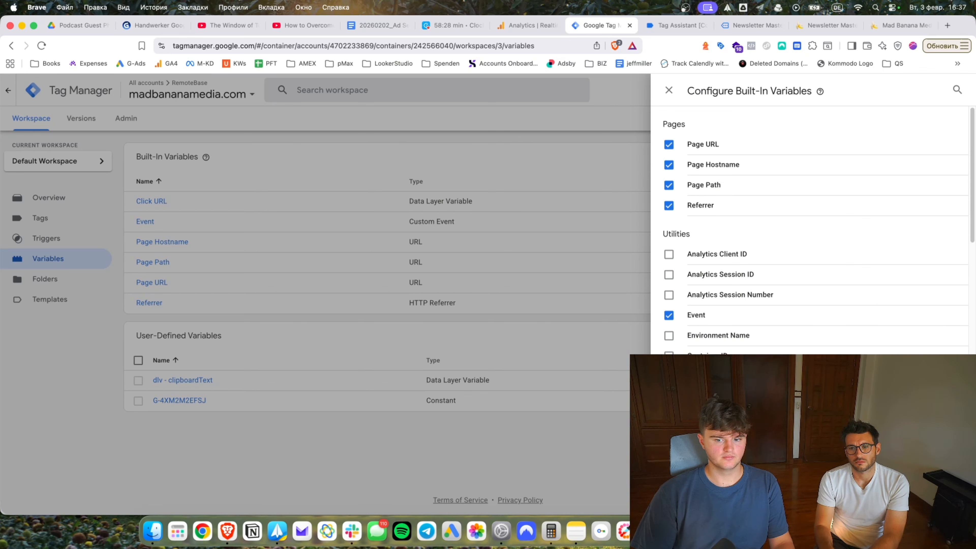
scroll(810, 231, down, 10)
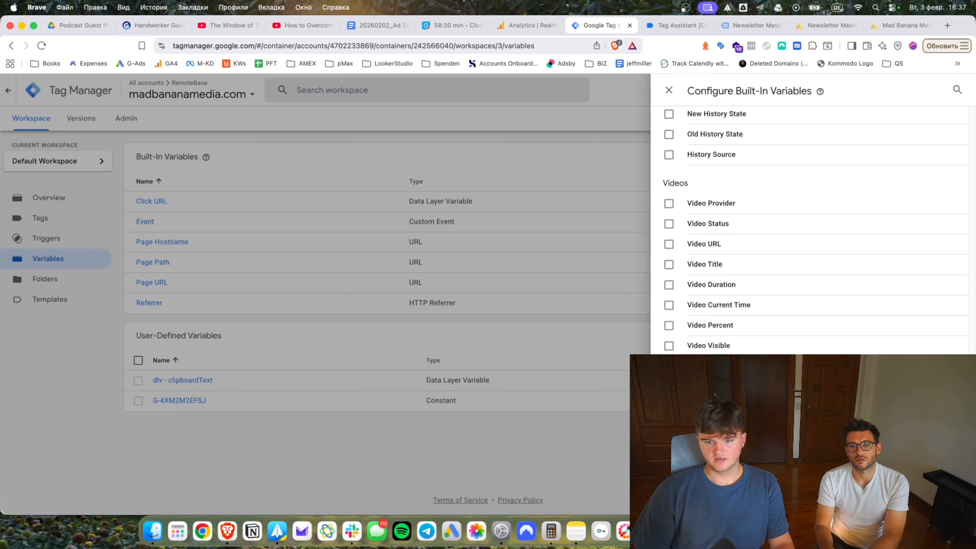
scroll(711, 330, up, 10)
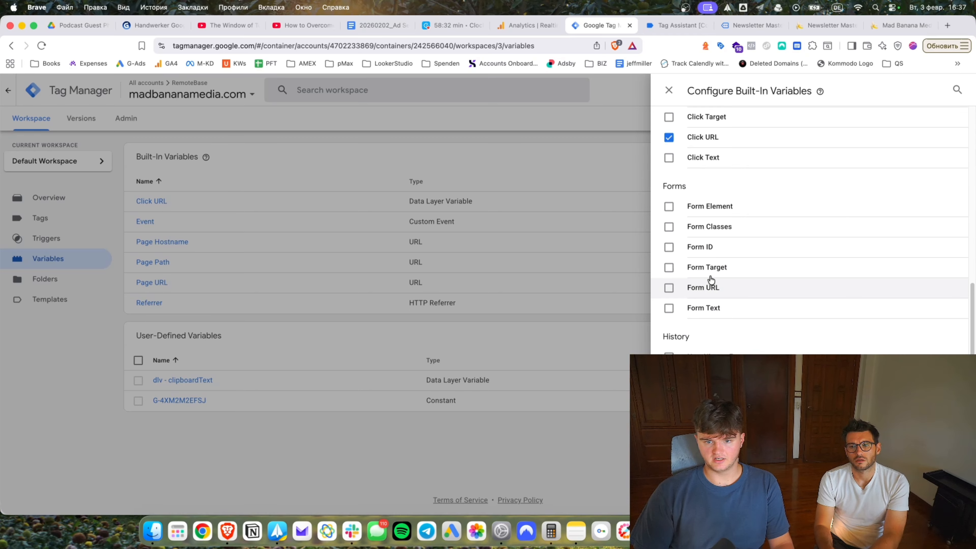
click(695, 215)
click(695, 236)
click(693, 257)
click(694, 277)
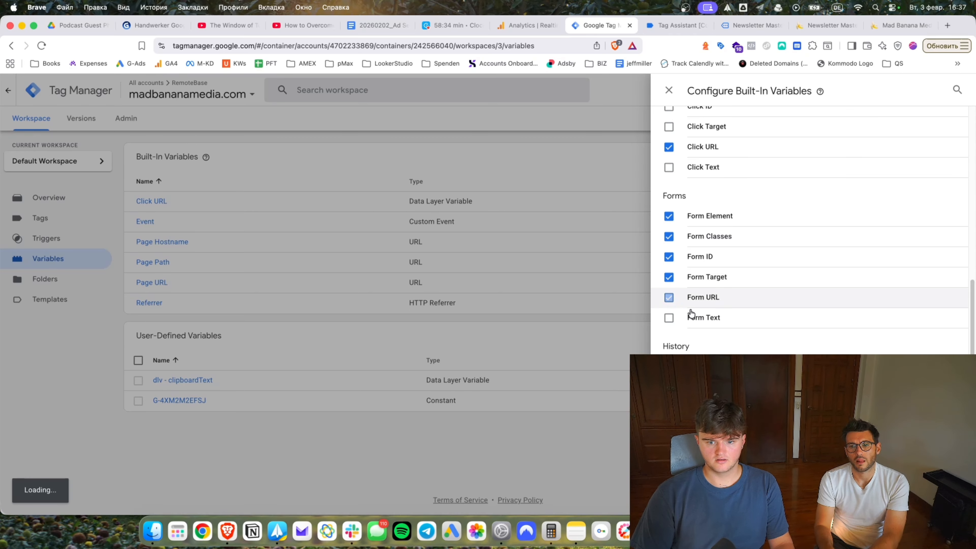
click(694, 297)
scroll(715, 248, up, 5)
Enable the Click Target, Click ID, Click Element and Click Classes built-in variables.
click(703, 338)
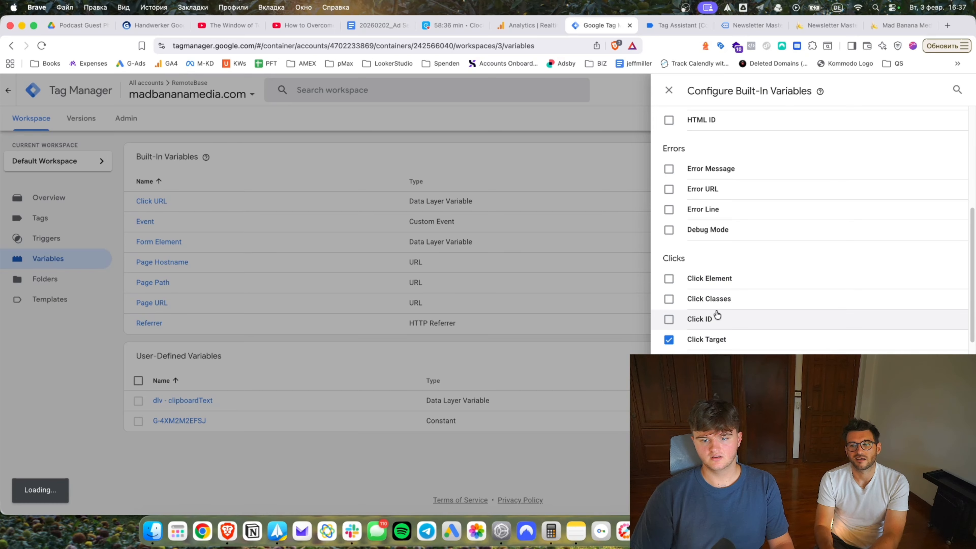
click(715, 318)
click(722, 278)
click(693, 299)
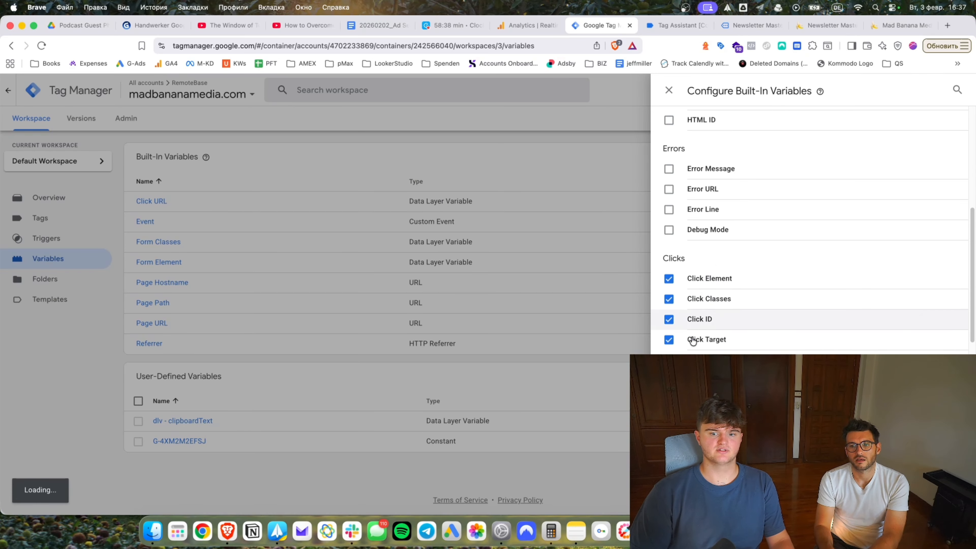
scroll(729, 342, down, 5)
scroll(780, 279, down, 8)
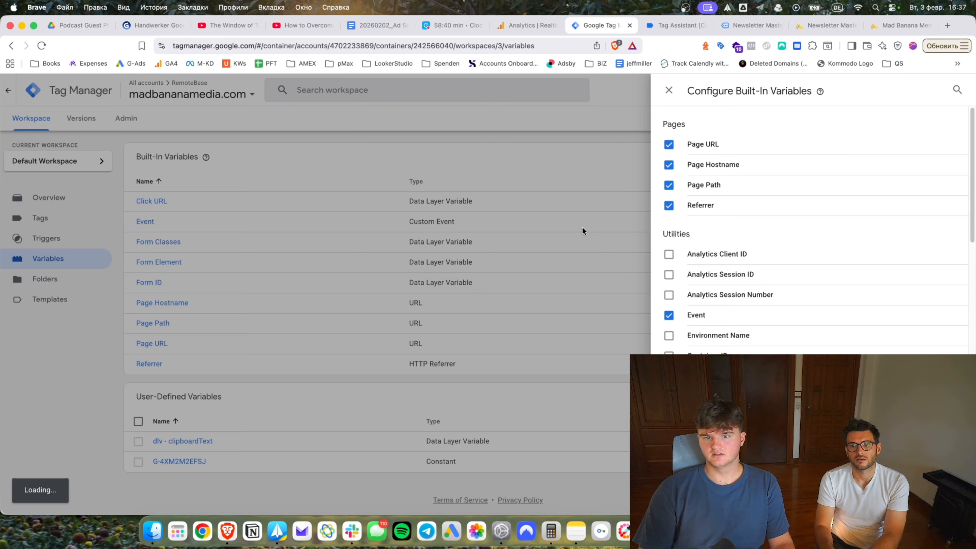
click(584, 231)
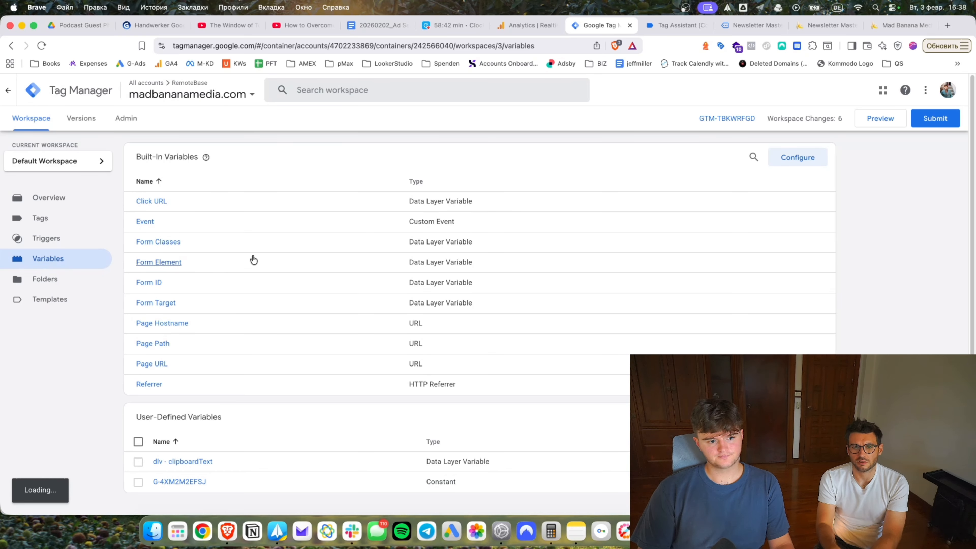
Enable the Scroll Depth built-in variables, then show the tags list.
click(808, 168)
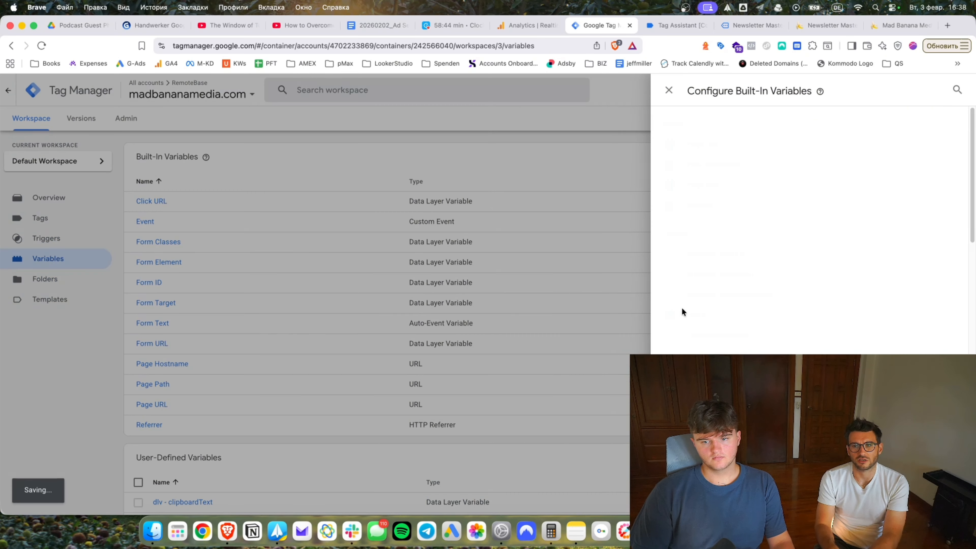
scroll(687, 302, down, 10)
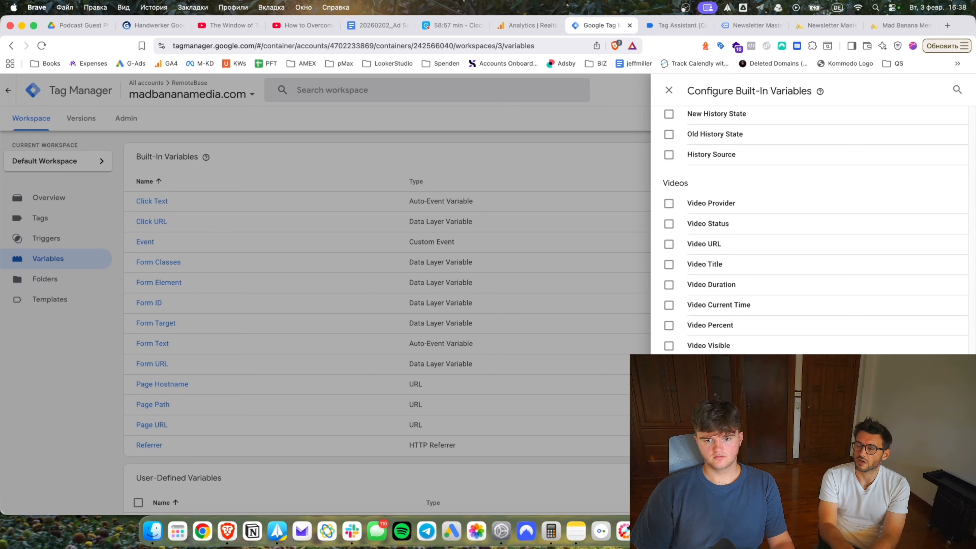
click(596, 376)
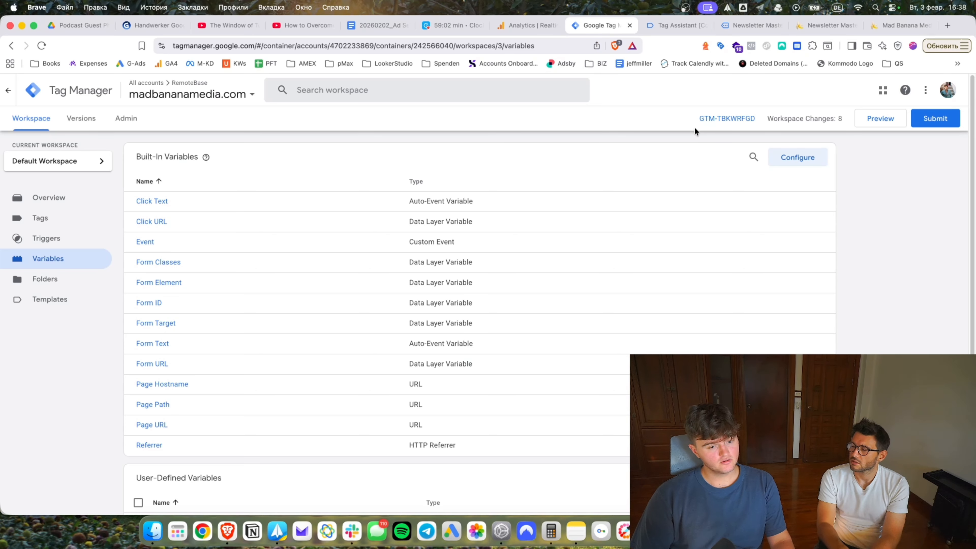
click(790, 159)
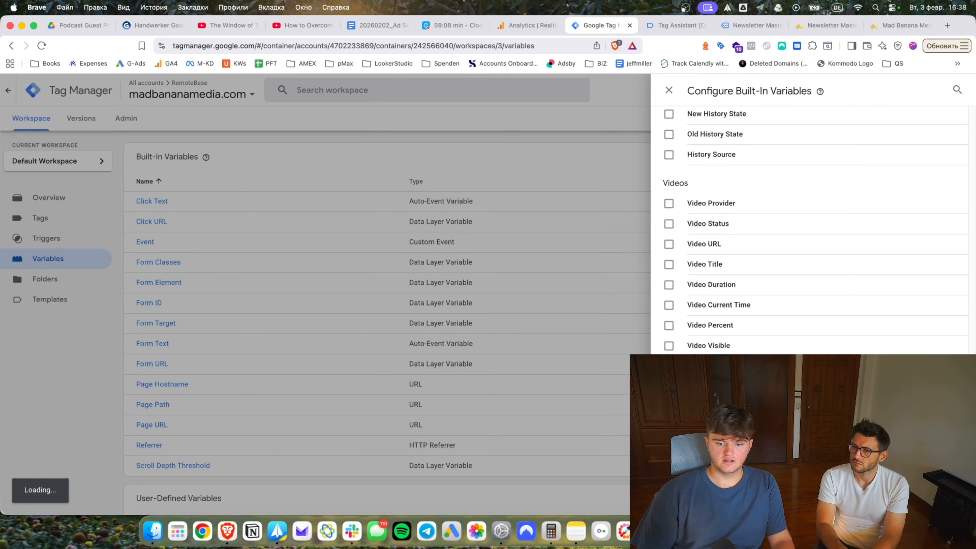
scroll(809, 230, up, 8)
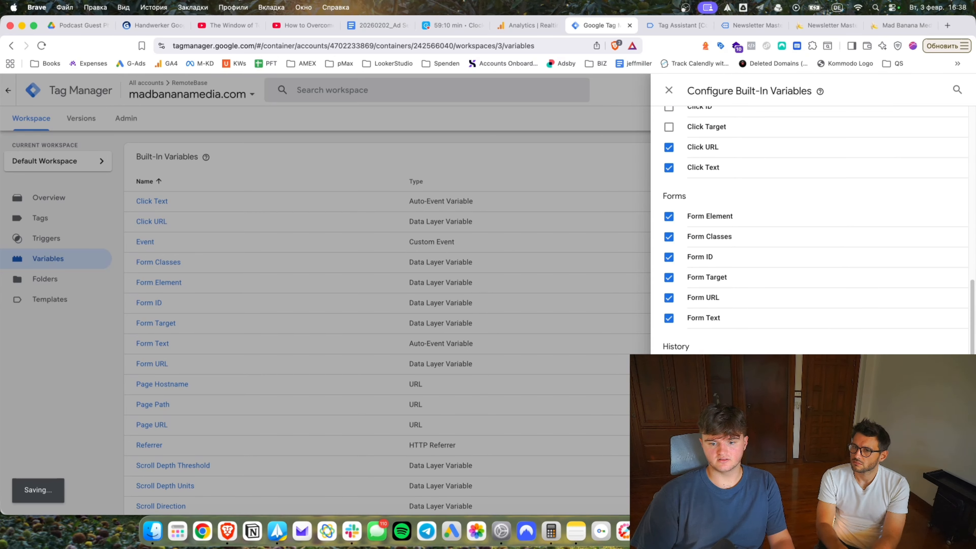
click(289, 211)
click(40, 217)
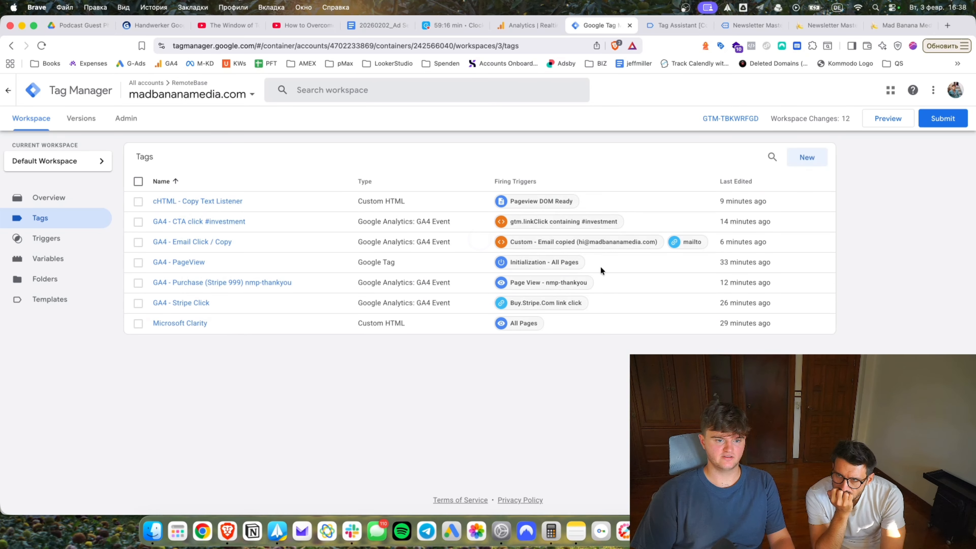
Discard an accidental new tag and test the Reserve Your Spot link on the connected site.
click(806, 157)
click(198, 246)
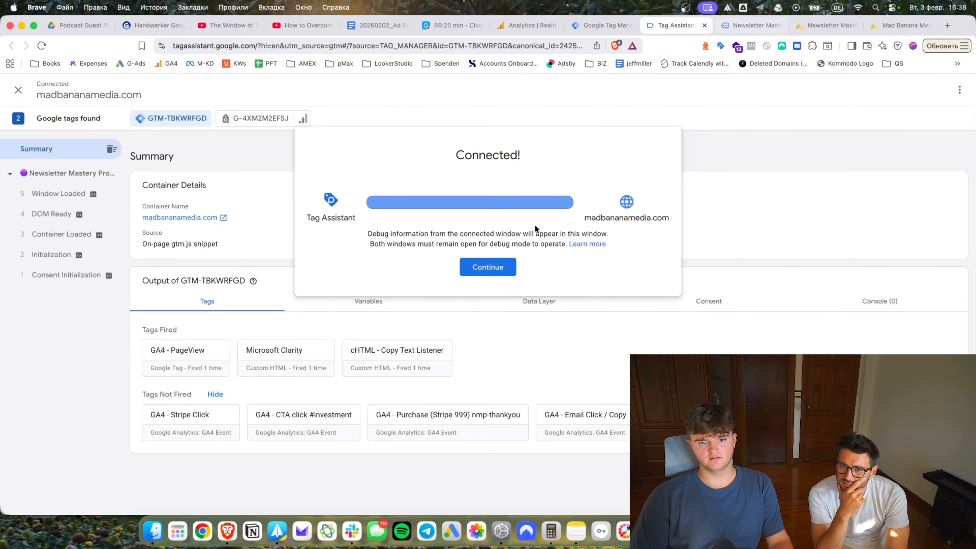
click(487, 267)
click(482, 311)
click(741, 33)
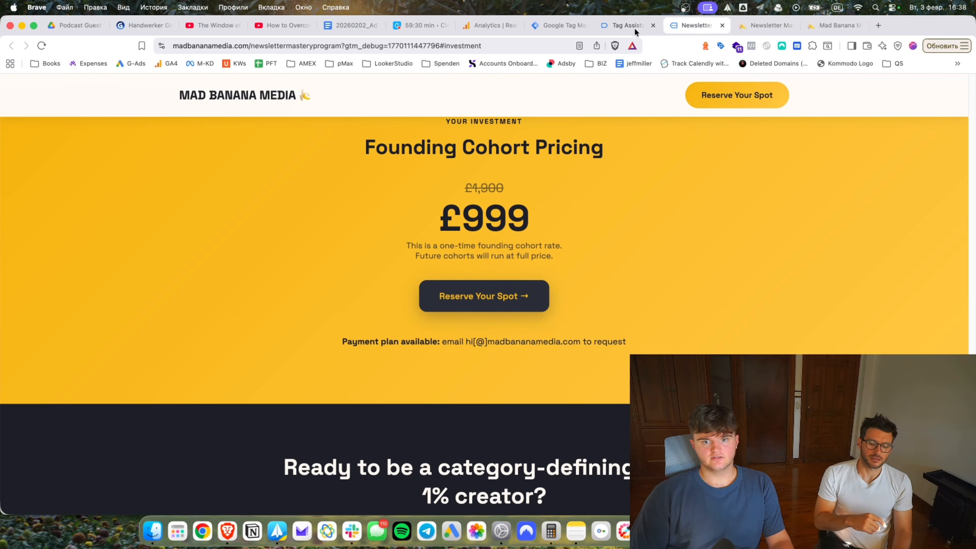
click(609, 25)
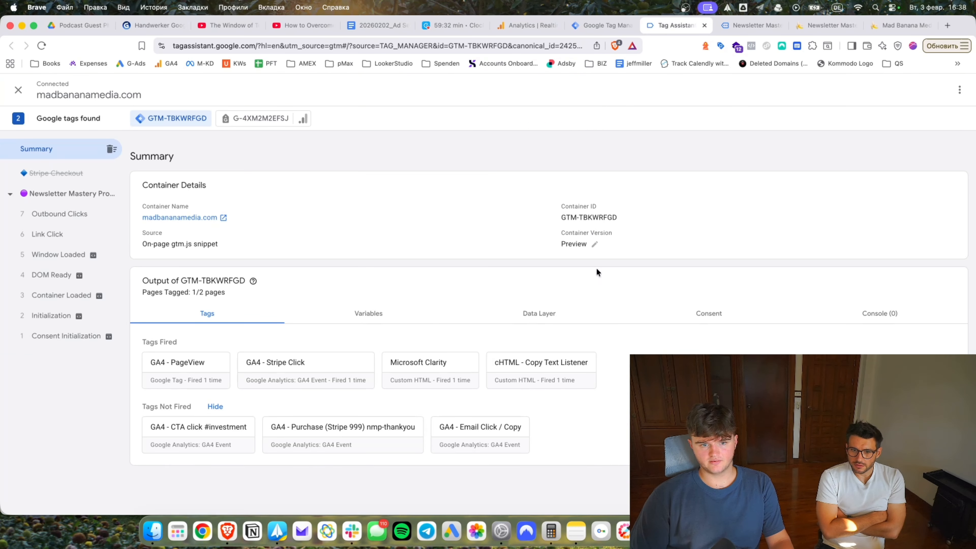
Close the thank-you page, the site page and the old Tag Assistant session.
click(775, 27)
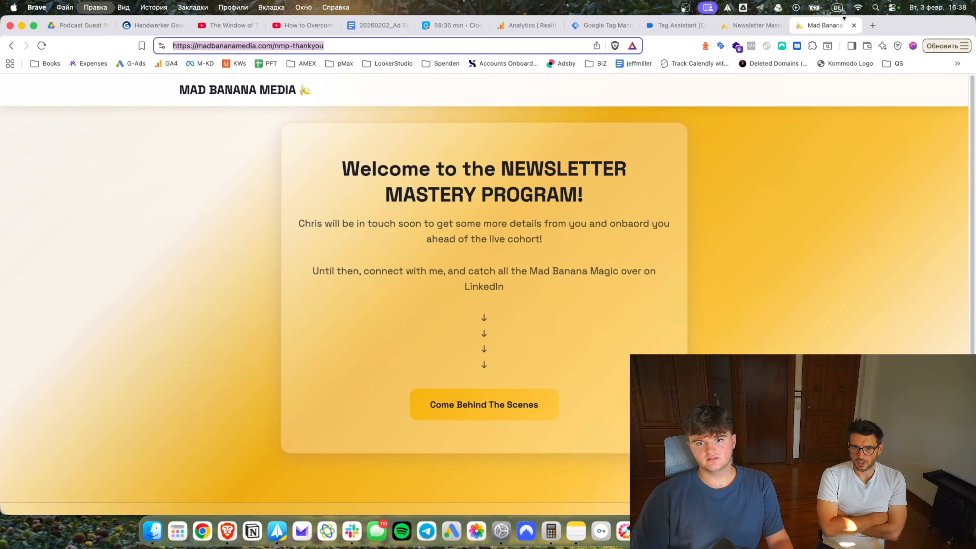
click(854, 25)
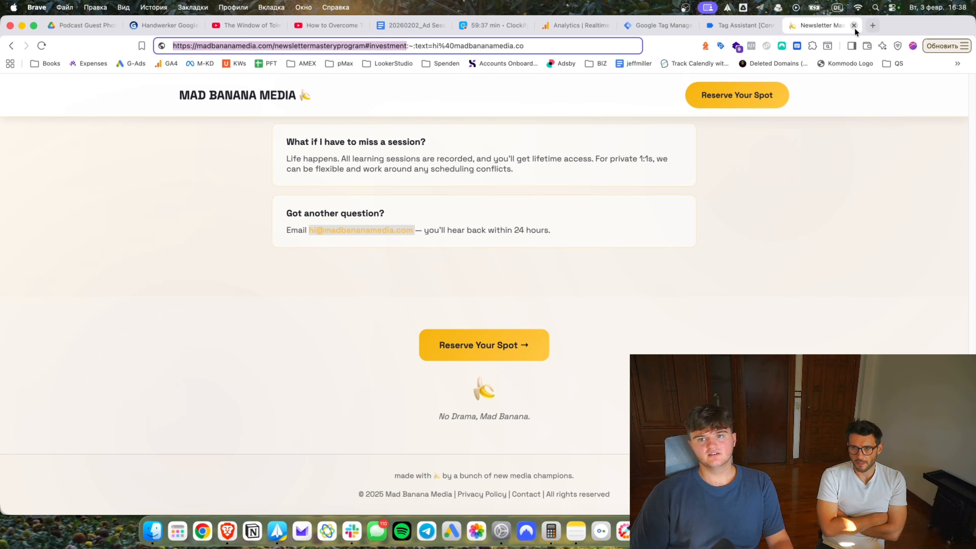
click(853, 25)
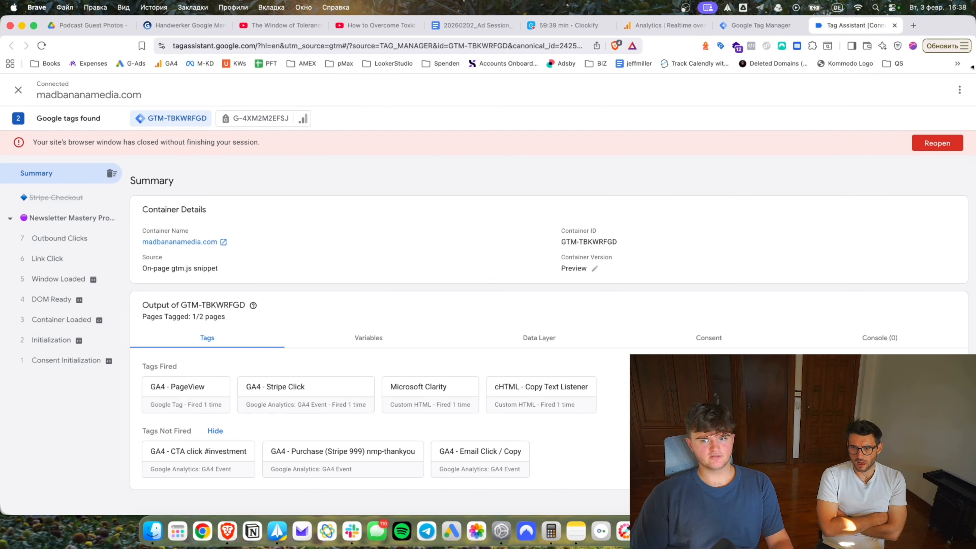
click(928, 26)
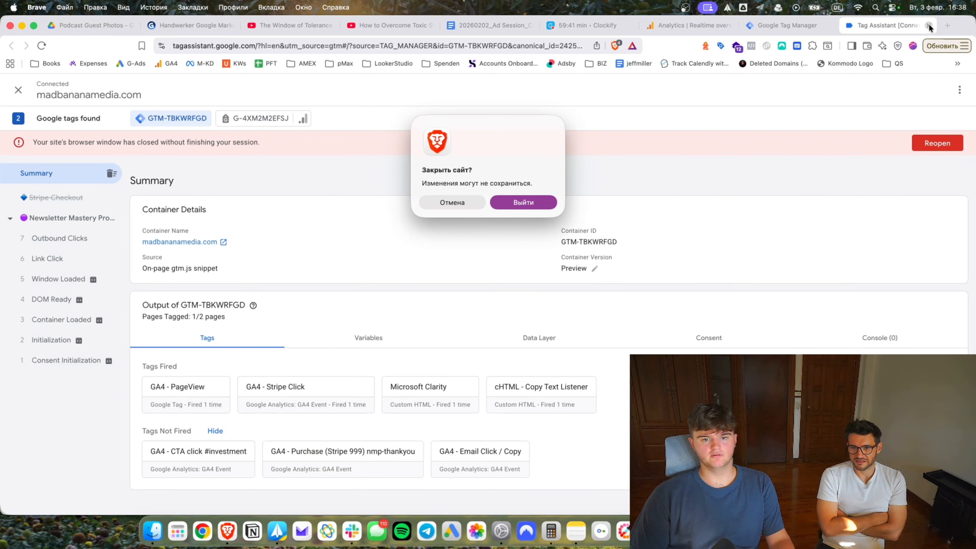
click(544, 207)
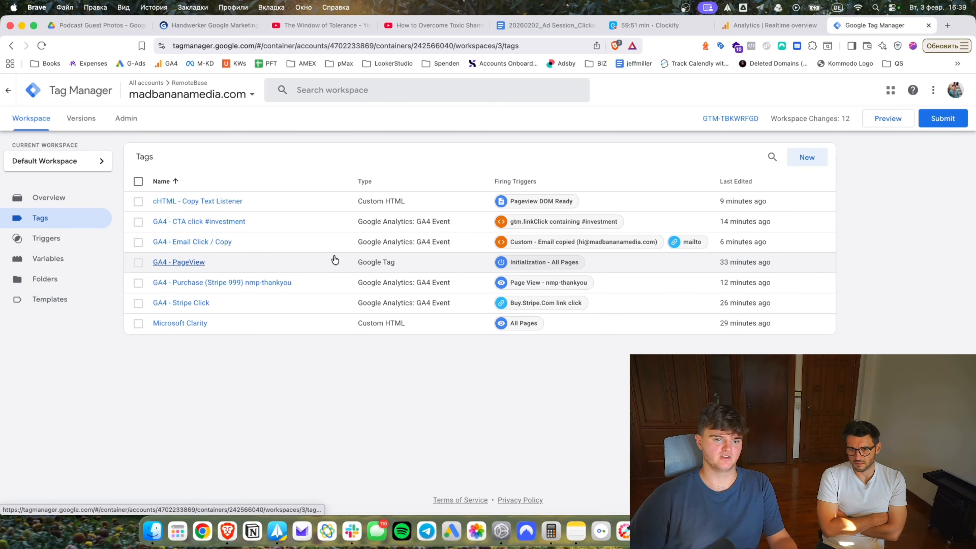
Launch a fresh container preview connected to the site and bring up GA4 Realtime.
click(899, 119)
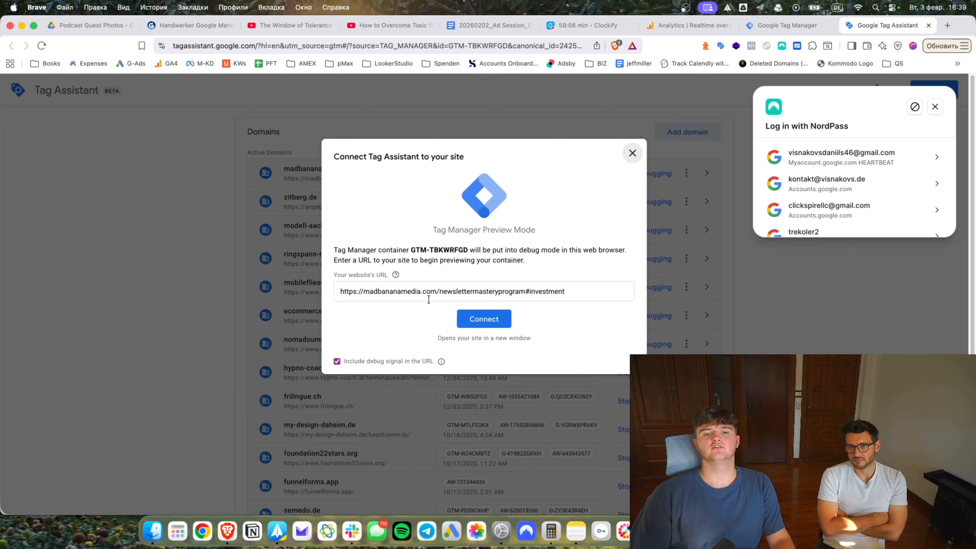
click(498, 290)
key(Return)
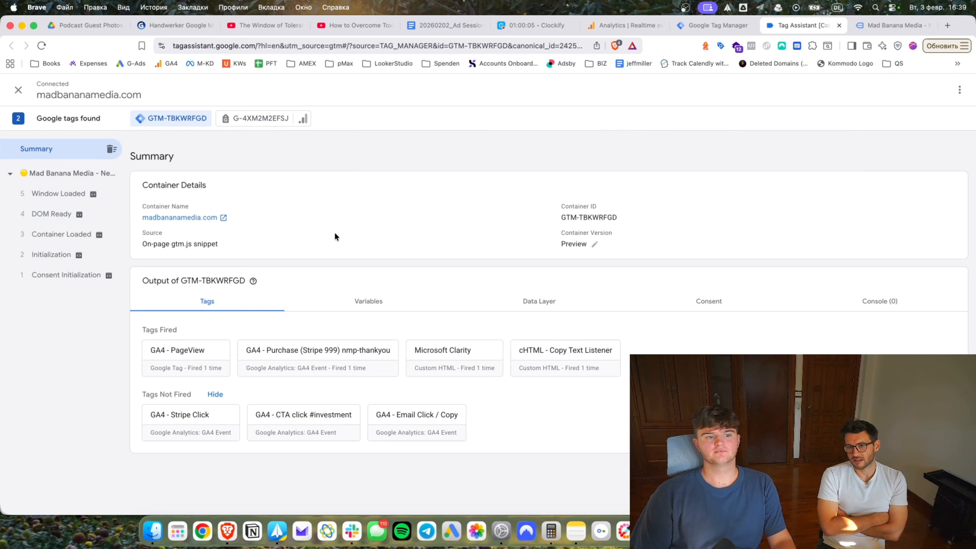
click(622, 25)
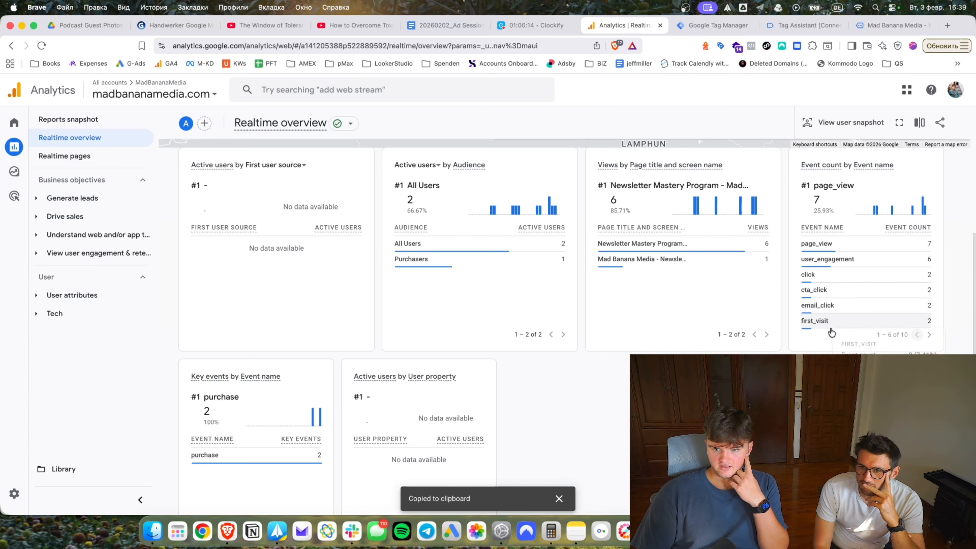
Page to the remaining realtime events such as purchase and scroll, then close the Tag Assistant and thank-you tabs.
click(929, 335)
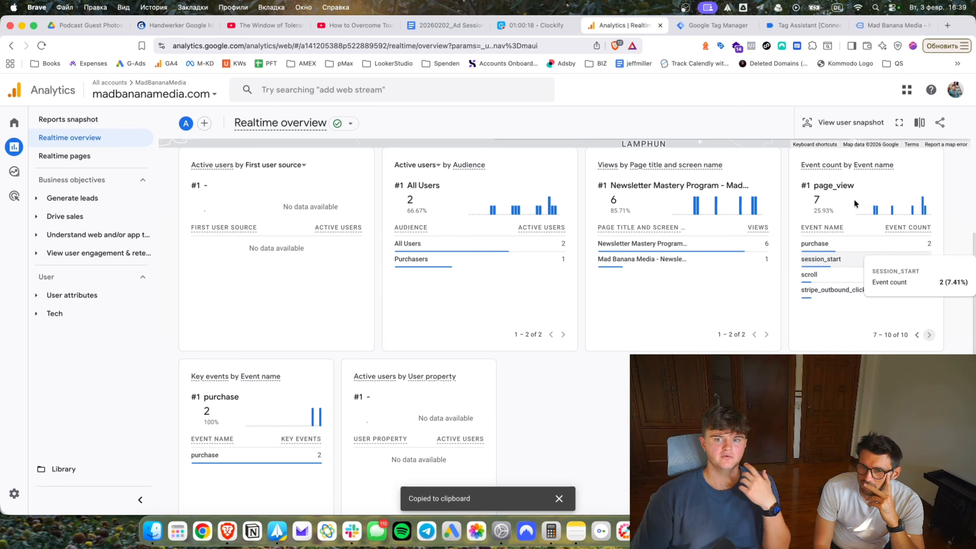
click(803, 24)
click(840, 25)
click(539, 200)
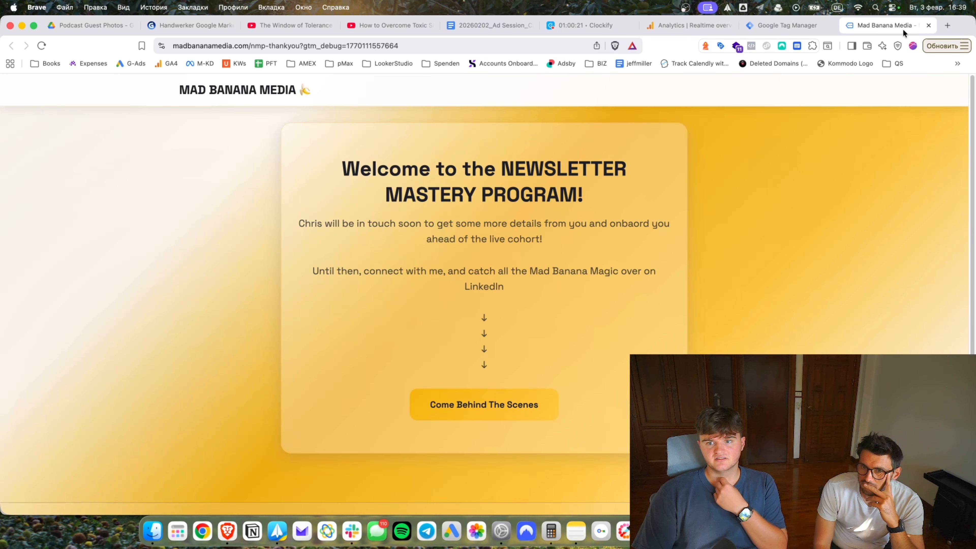
click(929, 26)
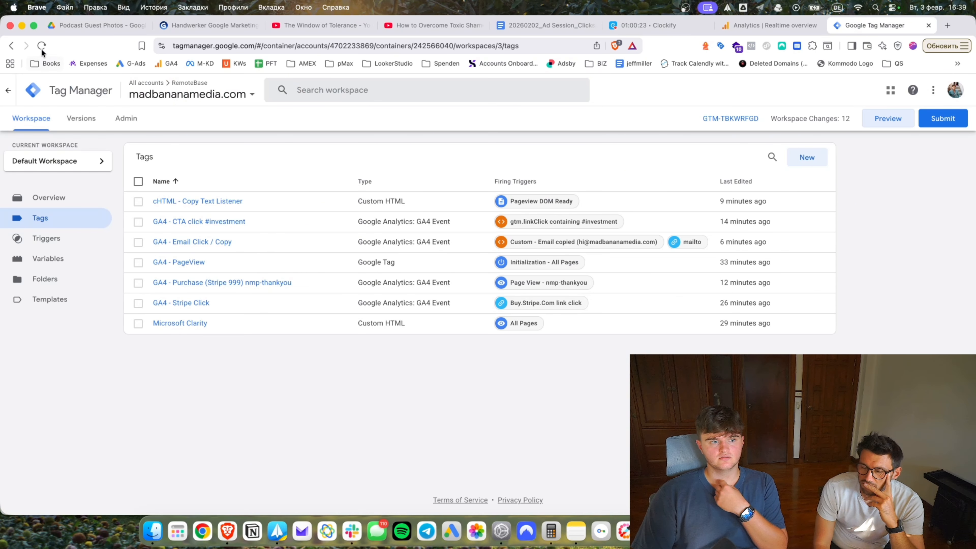
Publish the container as live Version 3 without a description, then return to the workspace Tags list.
click(934, 127)
click(919, 96)
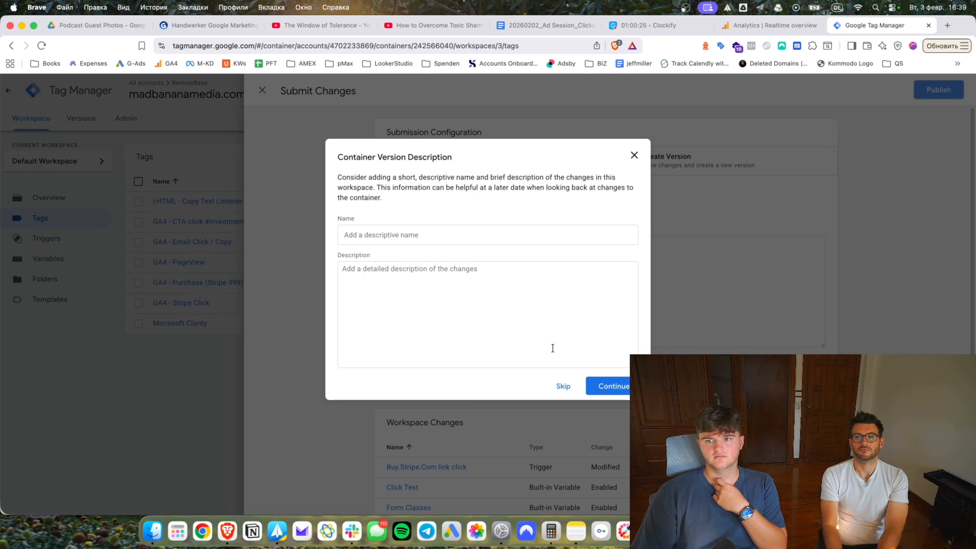
click(562, 386)
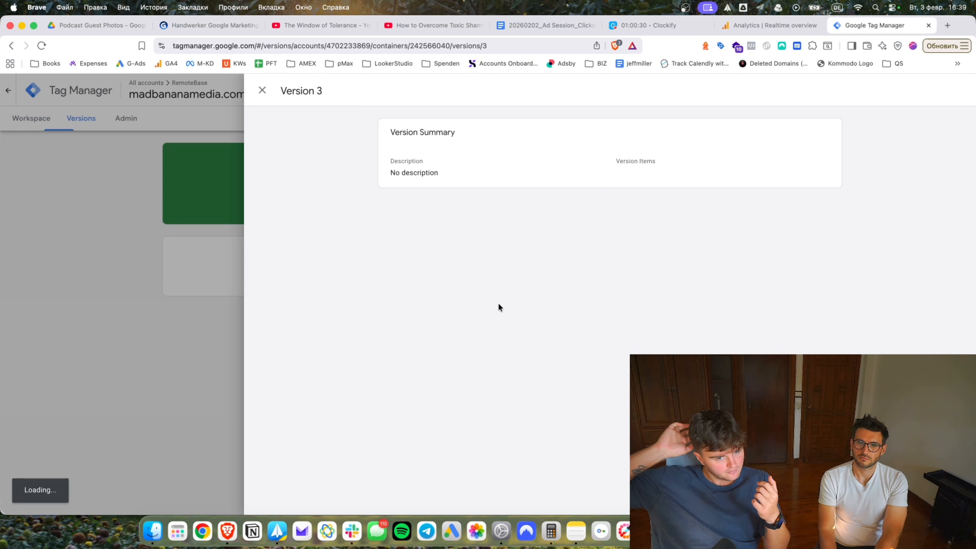
click(198, 296)
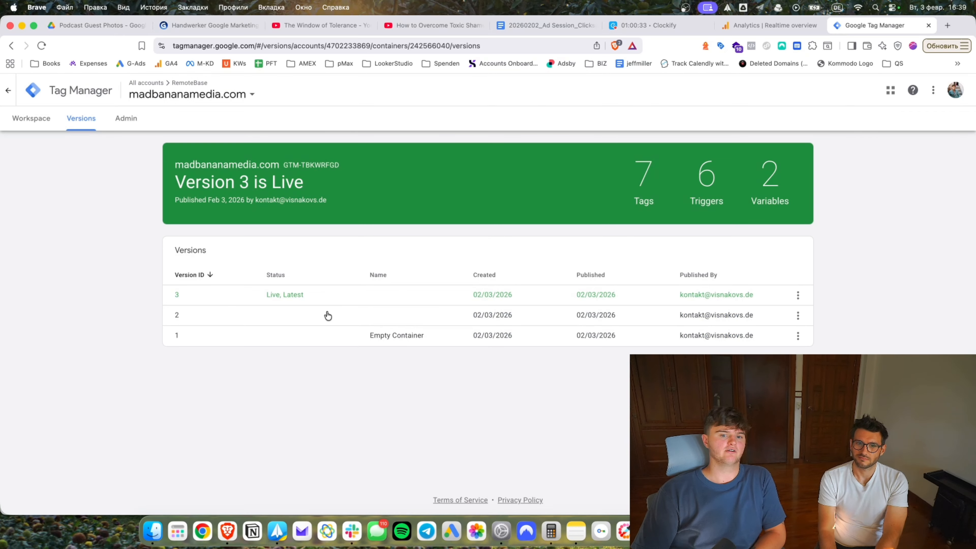
click(130, 94)
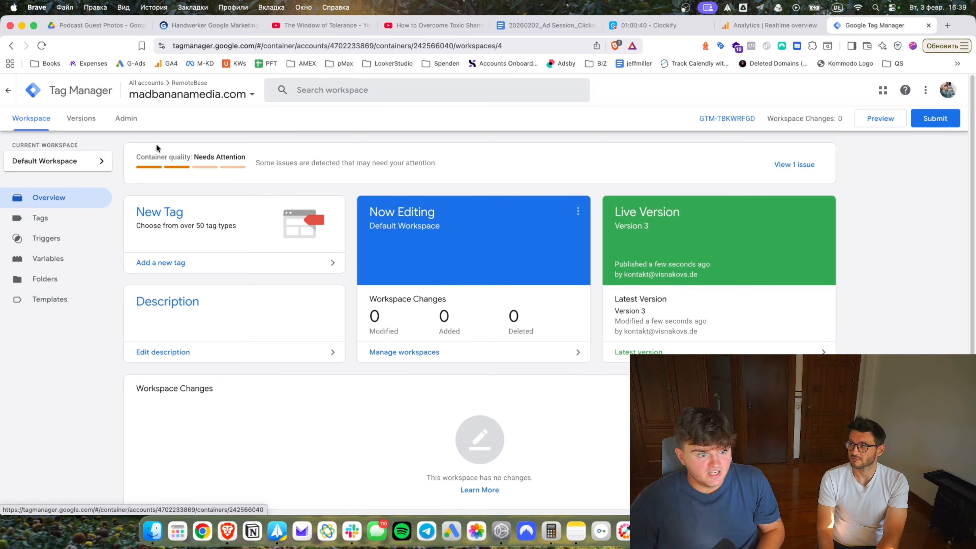
click(43, 218)
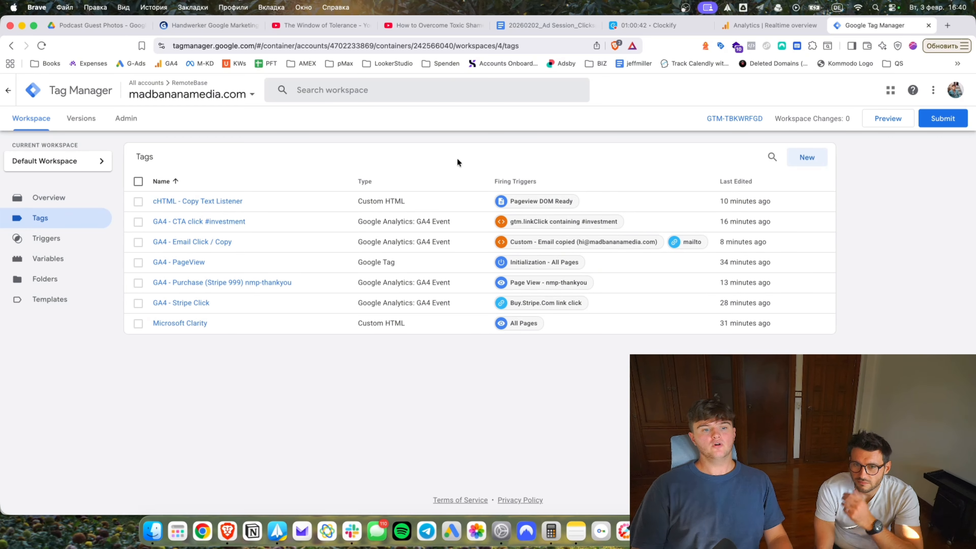
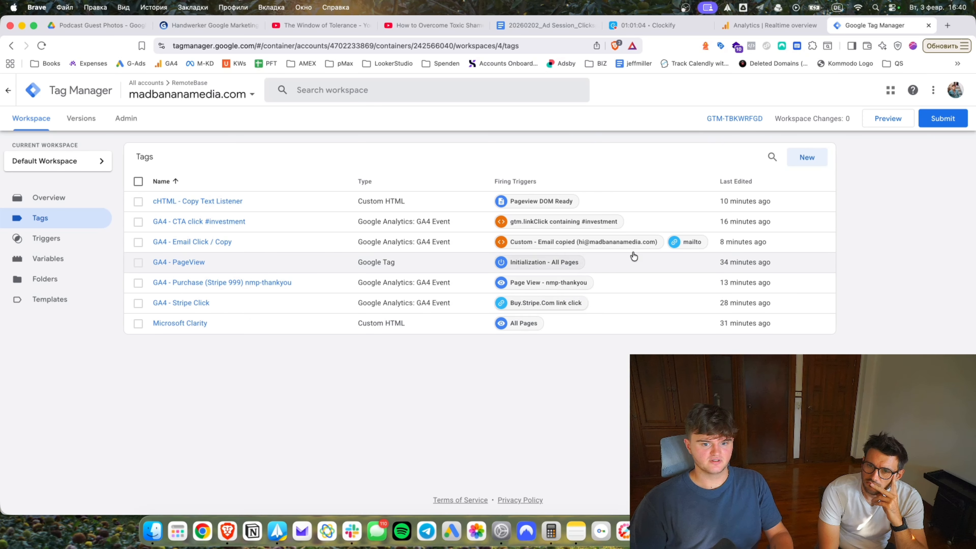
Create a Google Ads Conversion Tracking tag that fires on Page View - nmp-thankyou instead of Buy.Stripe.Com.
click(794, 160)
click(564, 215)
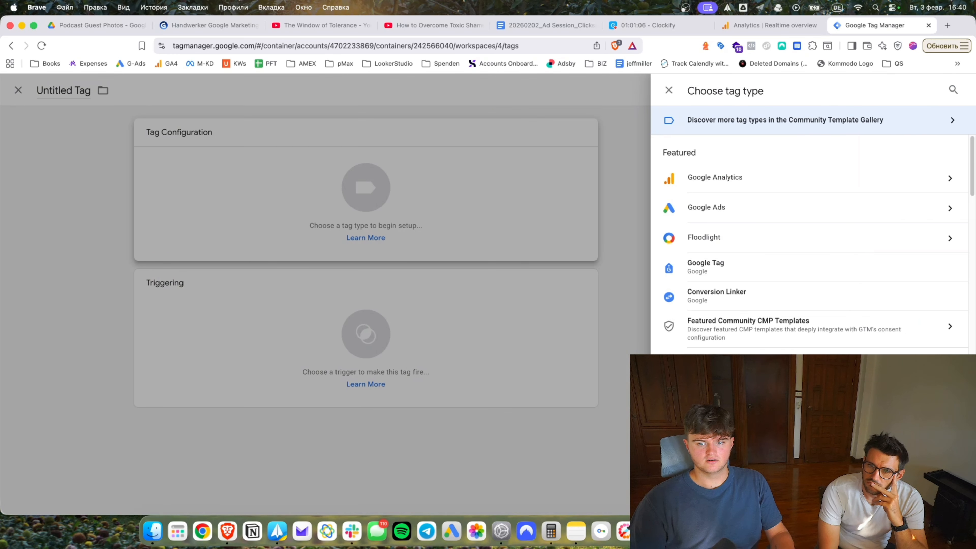
click(706, 207)
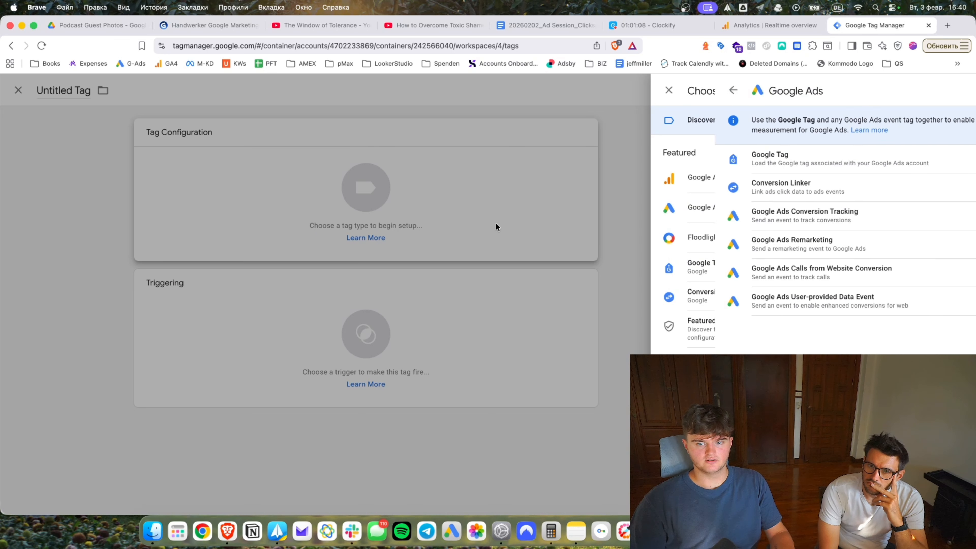
click(730, 210)
scroll(590, 363, down, 5)
click(591, 363)
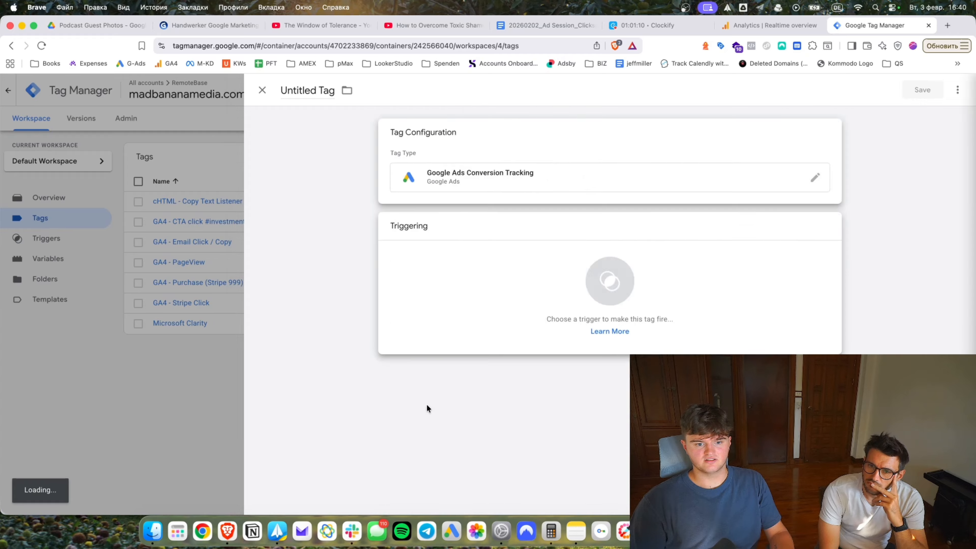
click(364, 161)
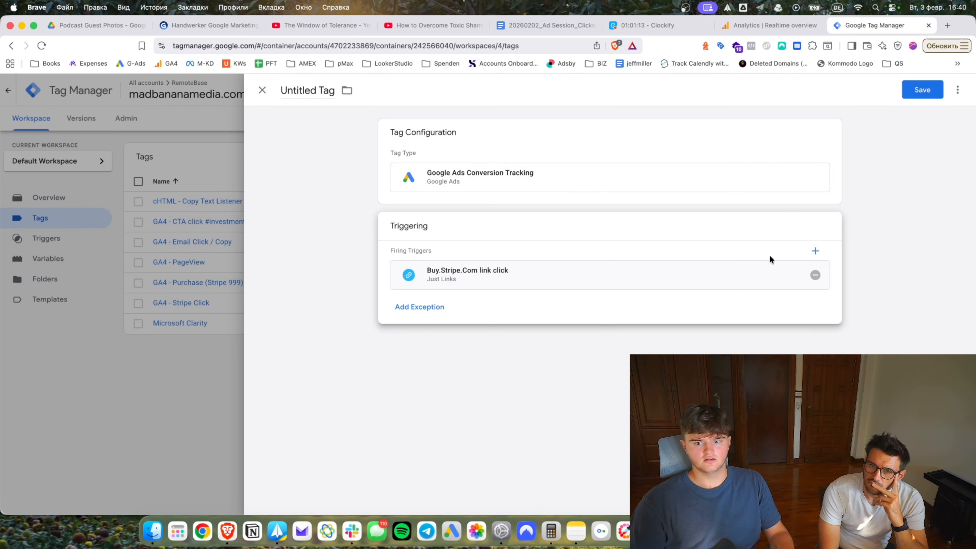
click(812, 274)
click(481, 288)
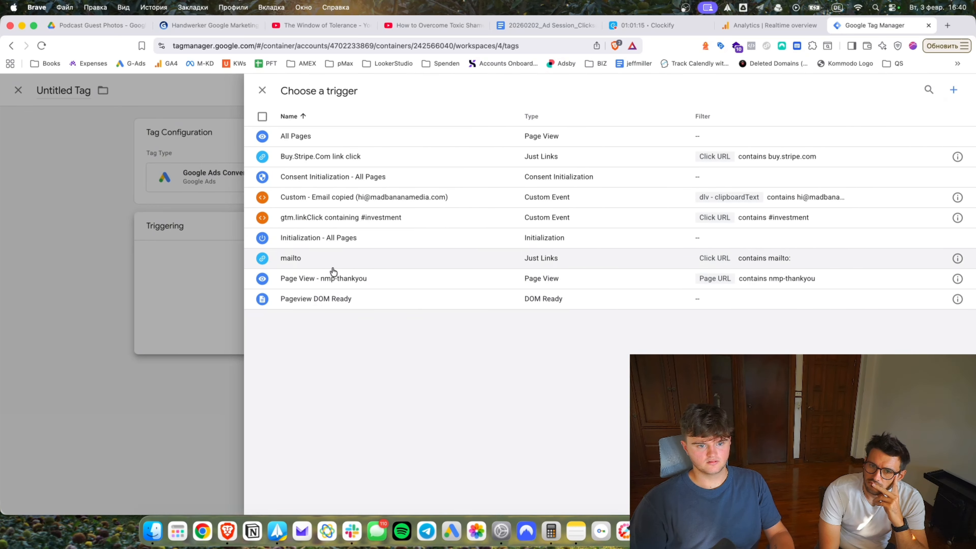
click(331, 277)
Review the Conversion Value, Conversion Label and Transaction ID fields, then discard the unsaved tag.
click(539, 152)
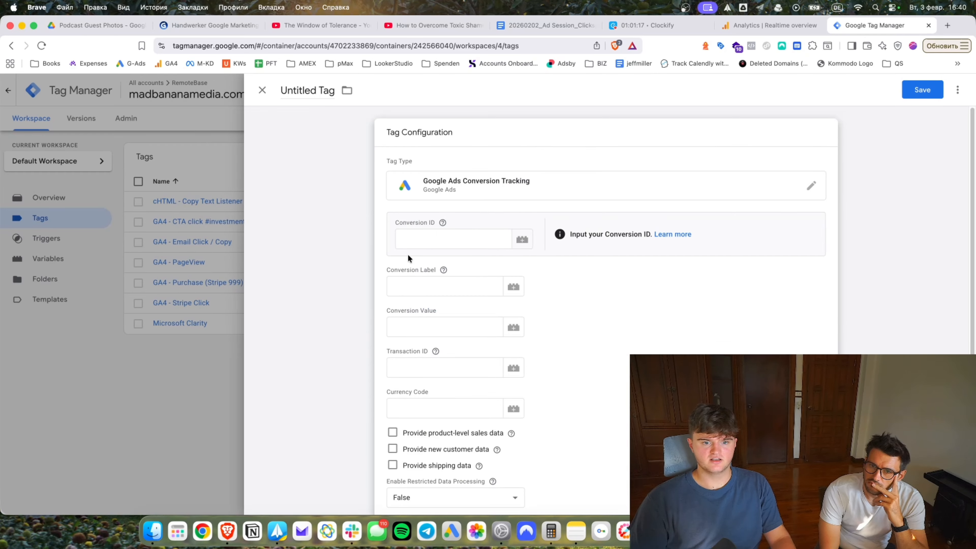
click(416, 326)
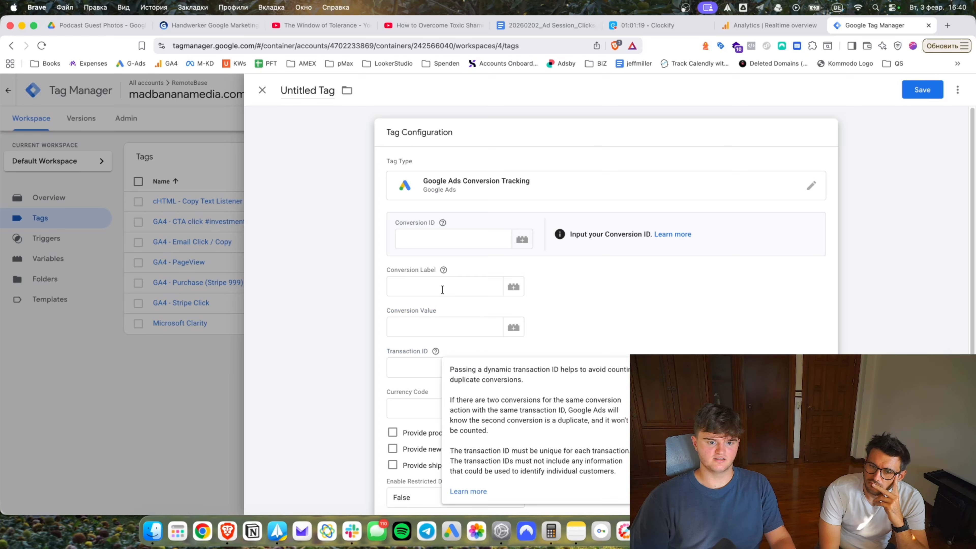
click(440, 279)
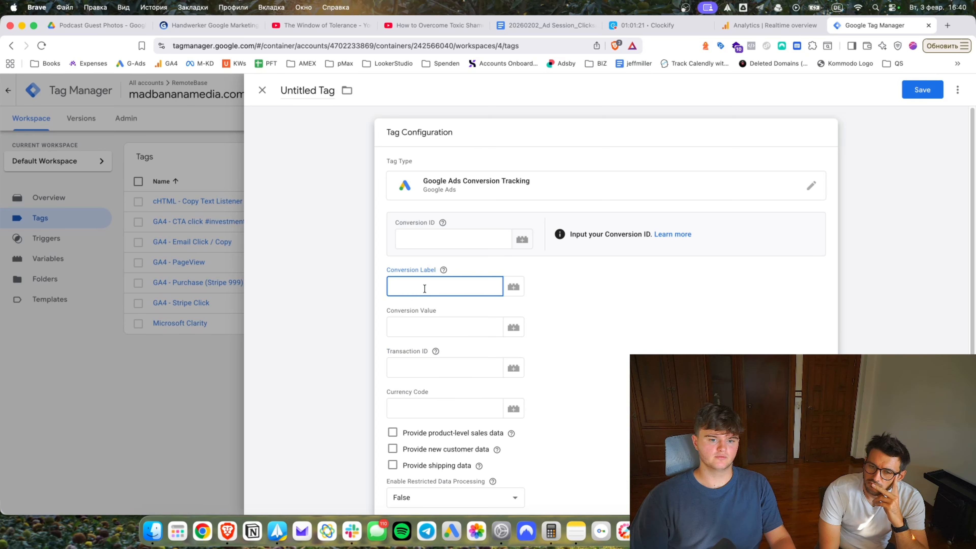
click(410, 376)
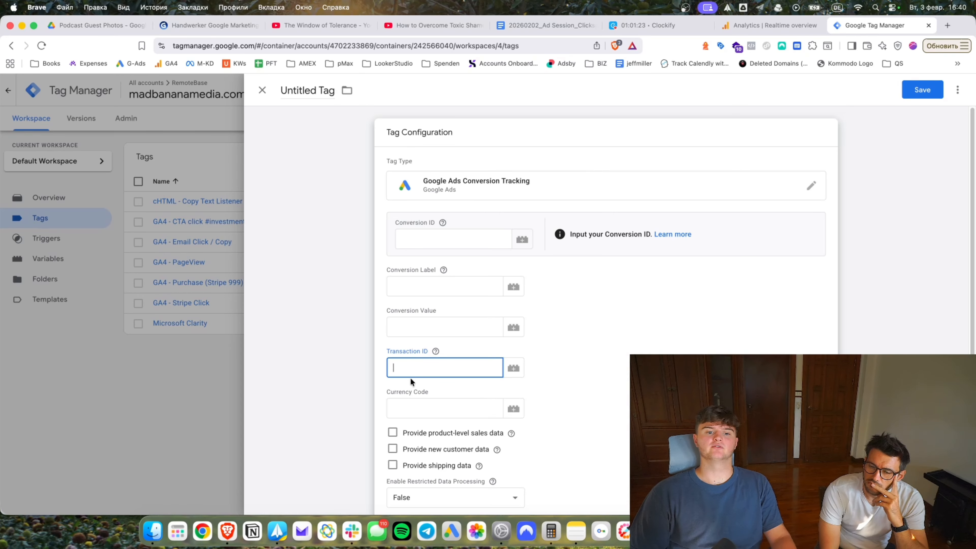
click(68, 247)
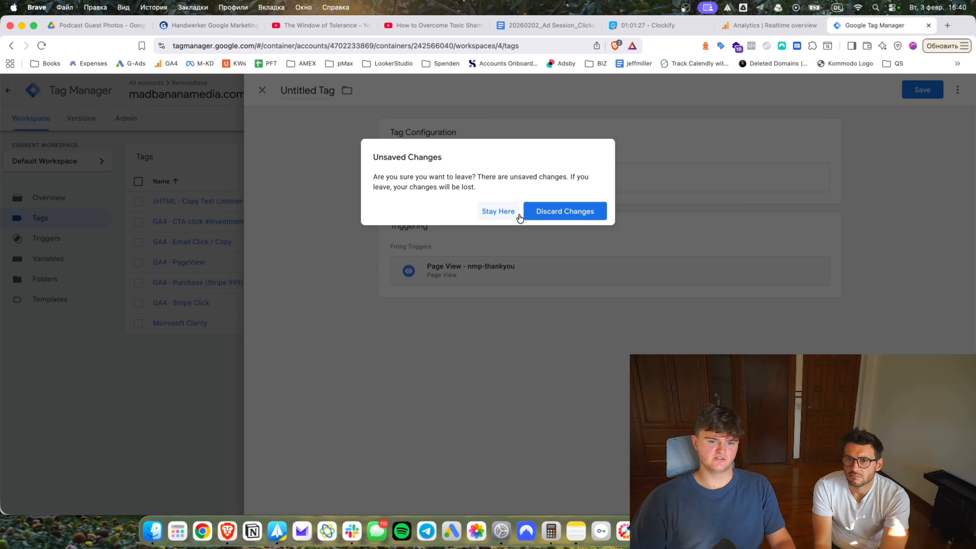
click(511, 212)
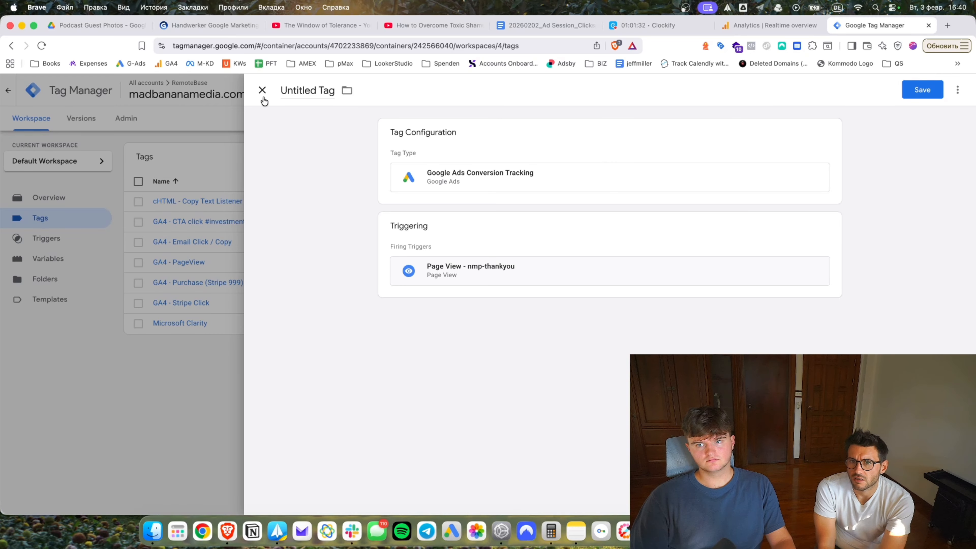
click(261, 90)
click(564, 209)
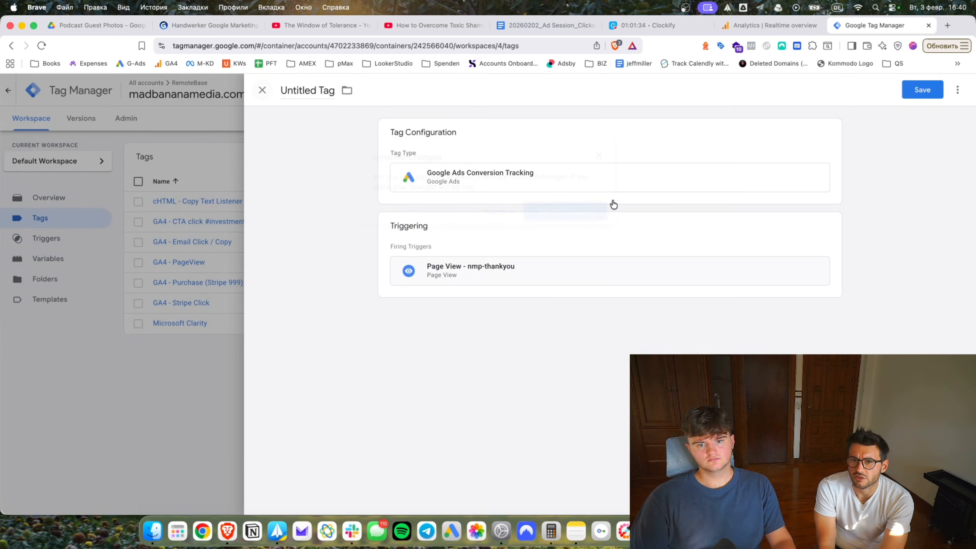
Search the tag types for 'facebook', then leave the editor and go to the Templates page.
click(745, 209)
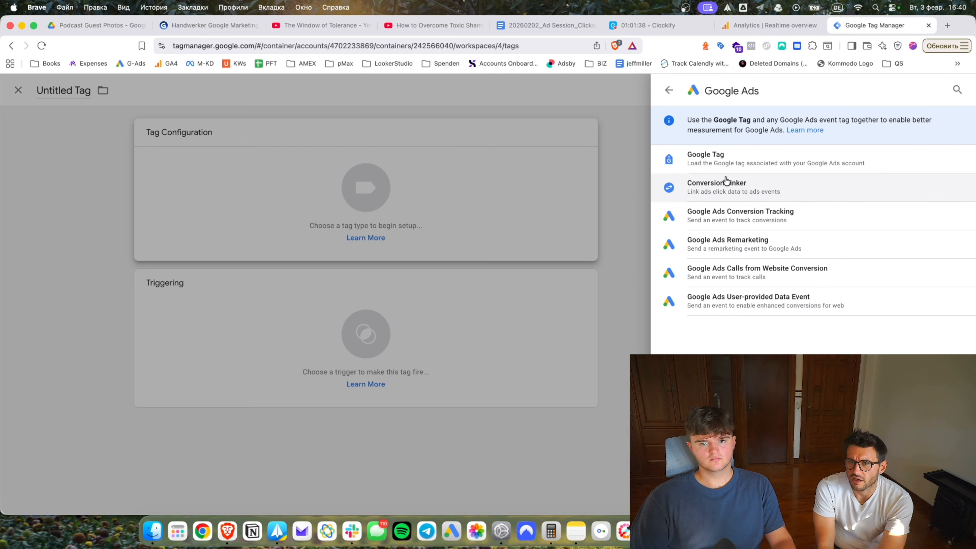
click(672, 91)
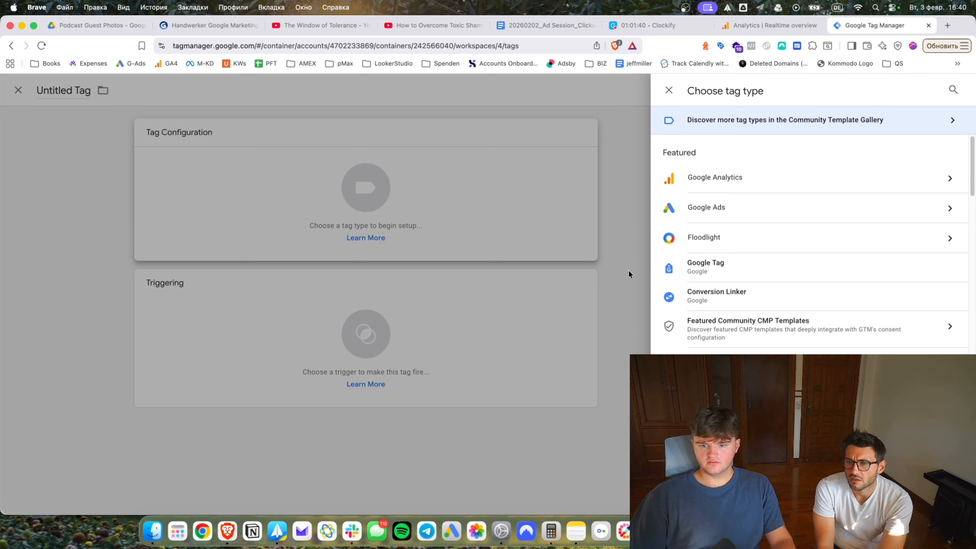
scroll(709, 236, down, 15)
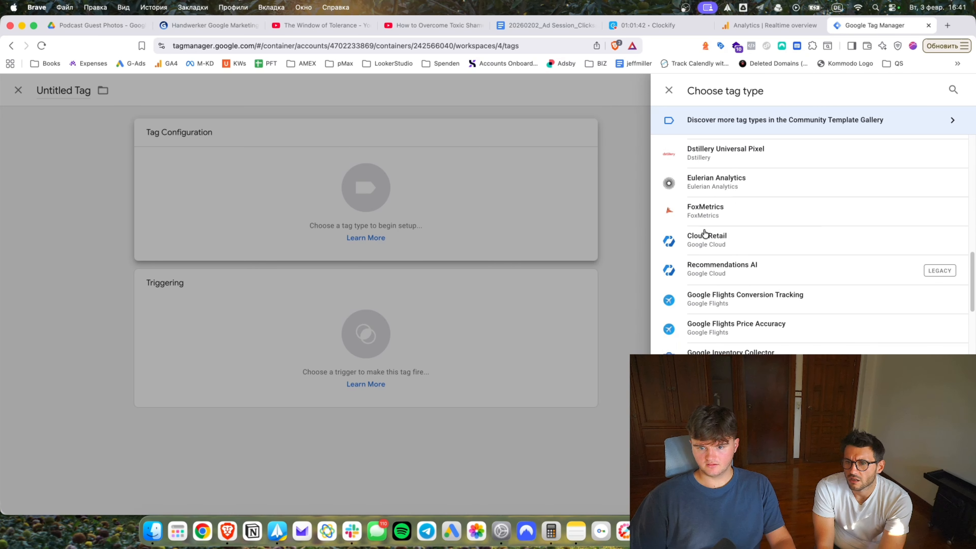
scroll(673, 242, up, 15)
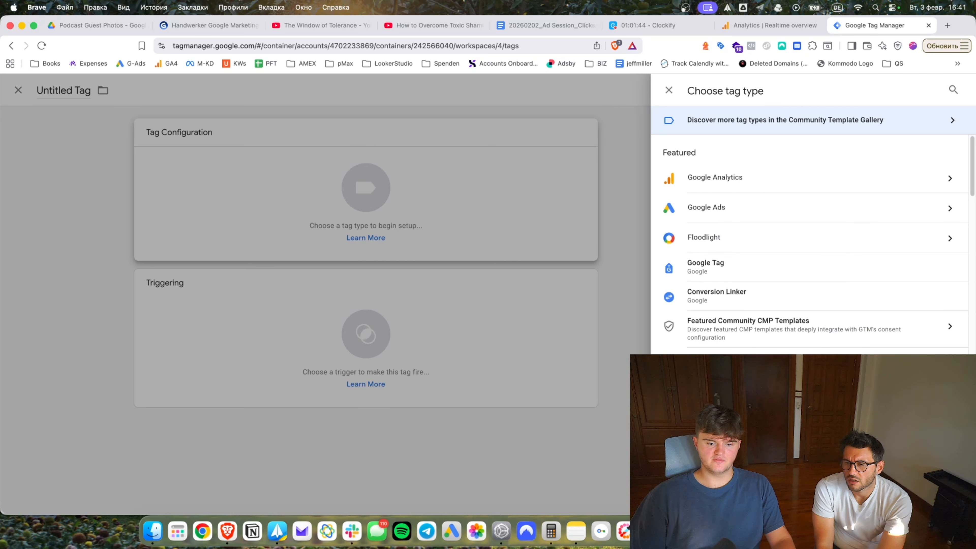
click(951, 91)
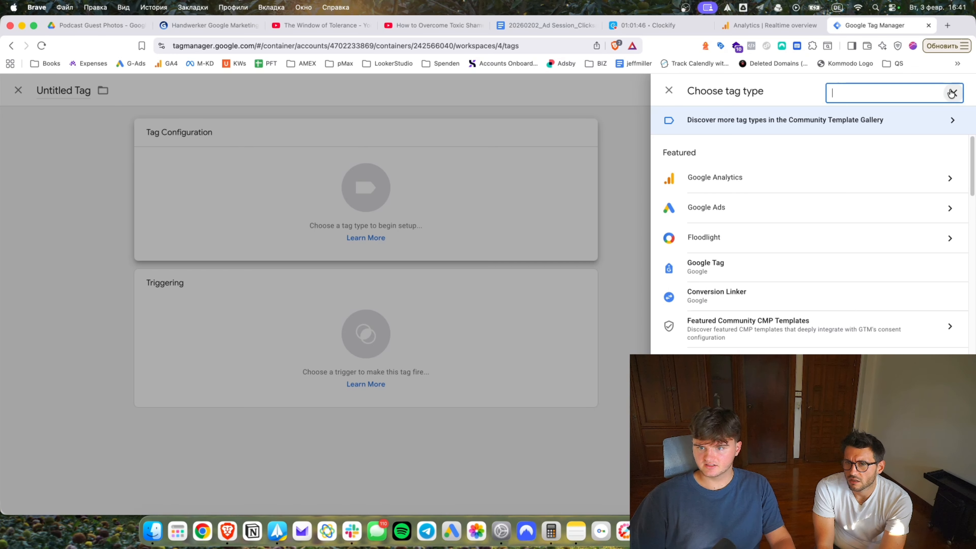
click(744, 94)
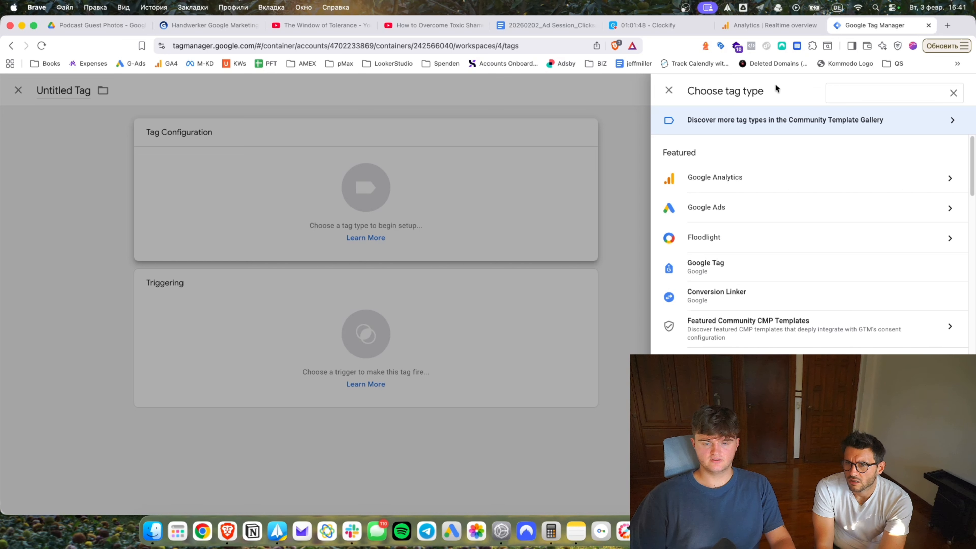
click(902, 91)
text(facebook)
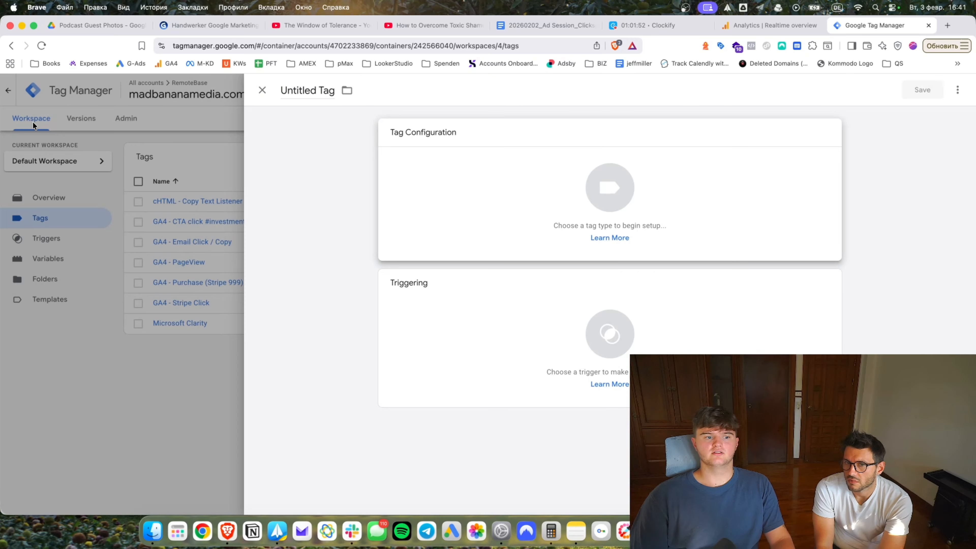
click(32, 121)
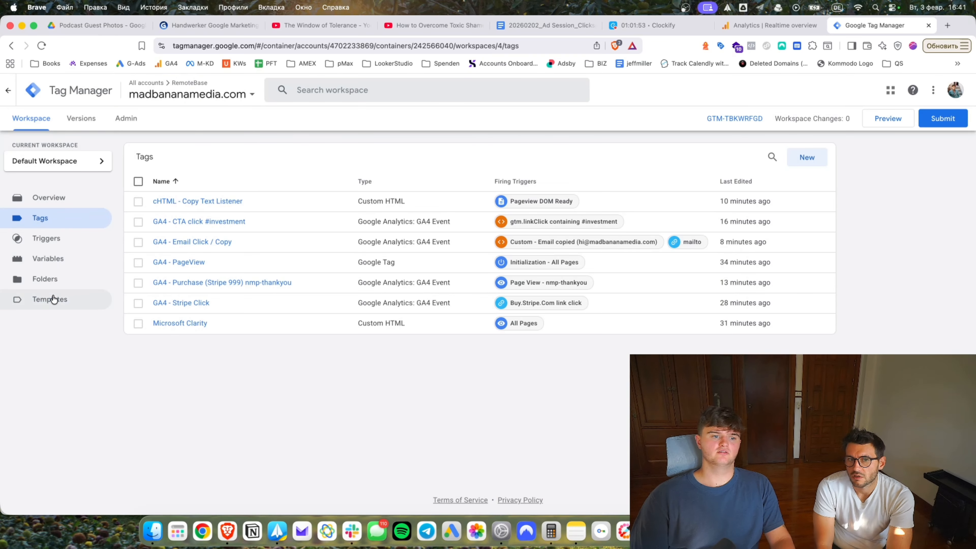
click(52, 300)
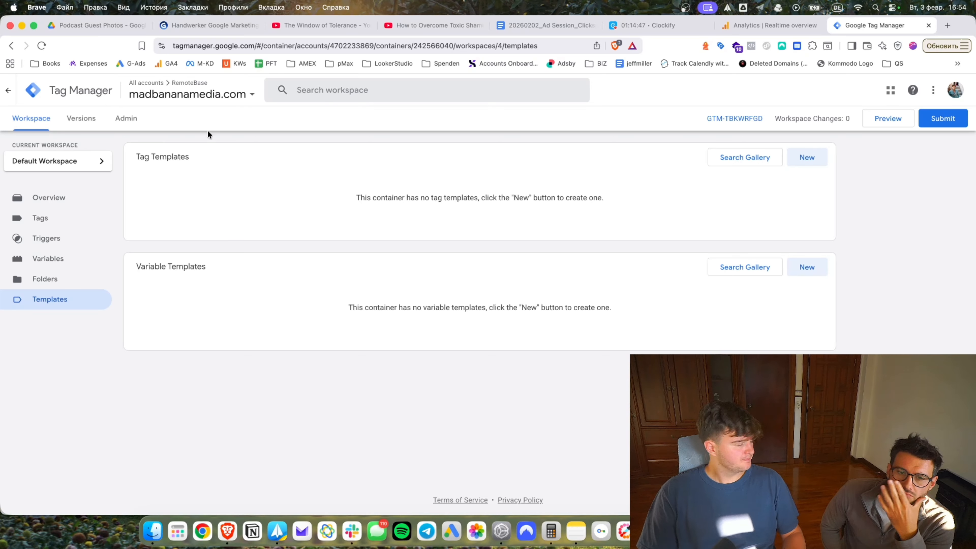
Search the community template gallery for 'facebo'.
click(734, 154)
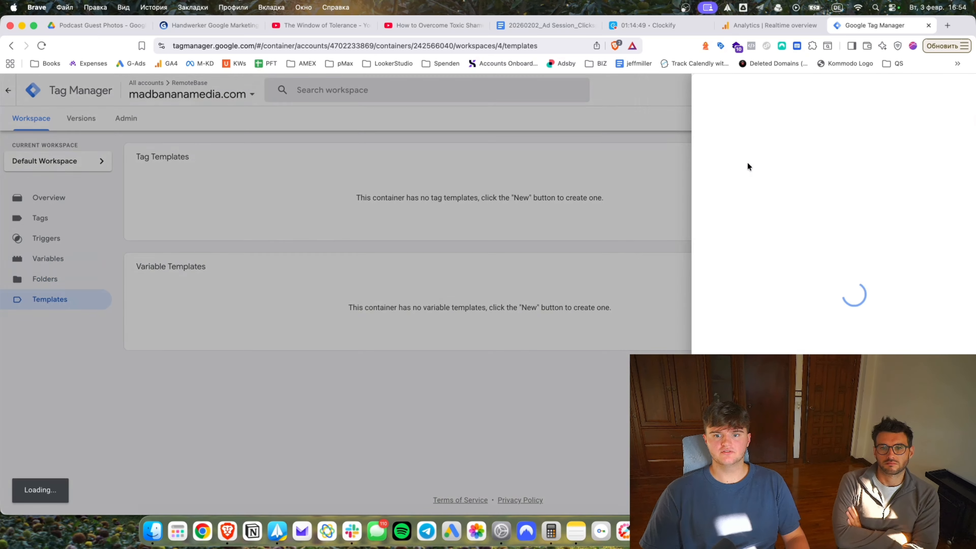
click(953, 90)
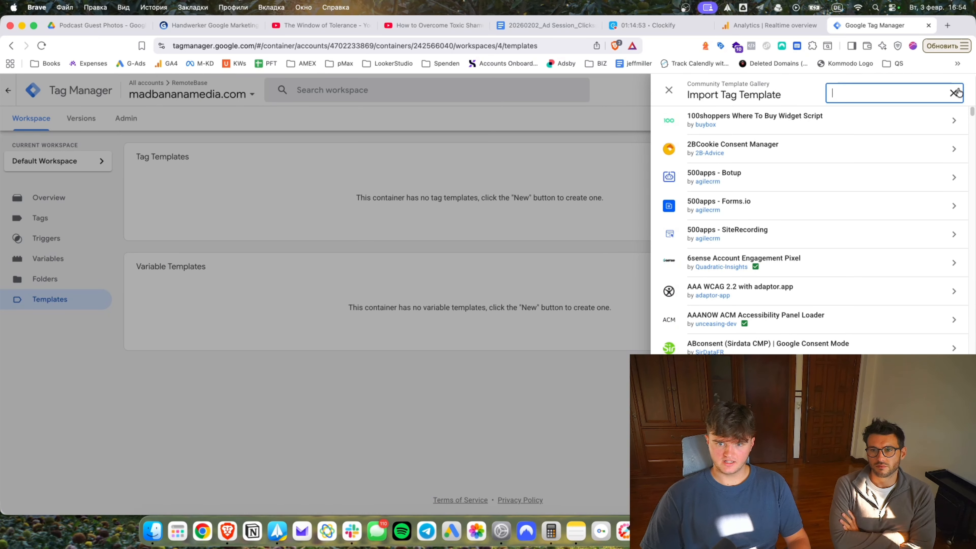
text(faceboio)
key(super+a)
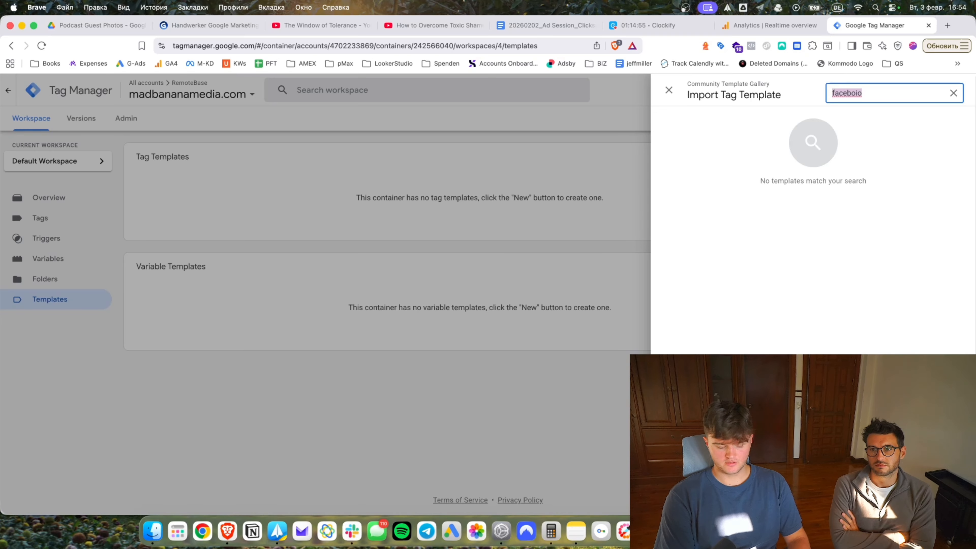
text(facebo)
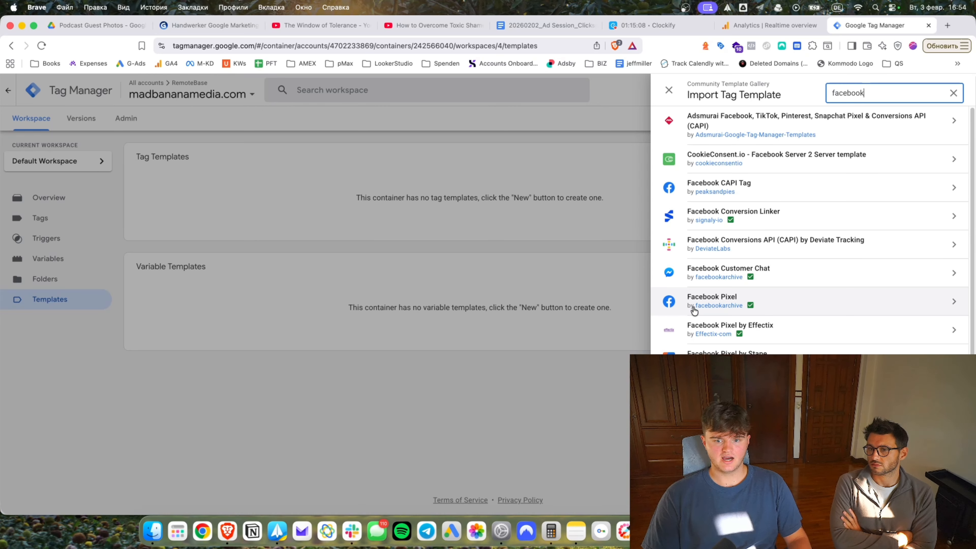
Add the Facebook Pixel template to the workspace and start a new tag from the Tags list.
click(750, 305)
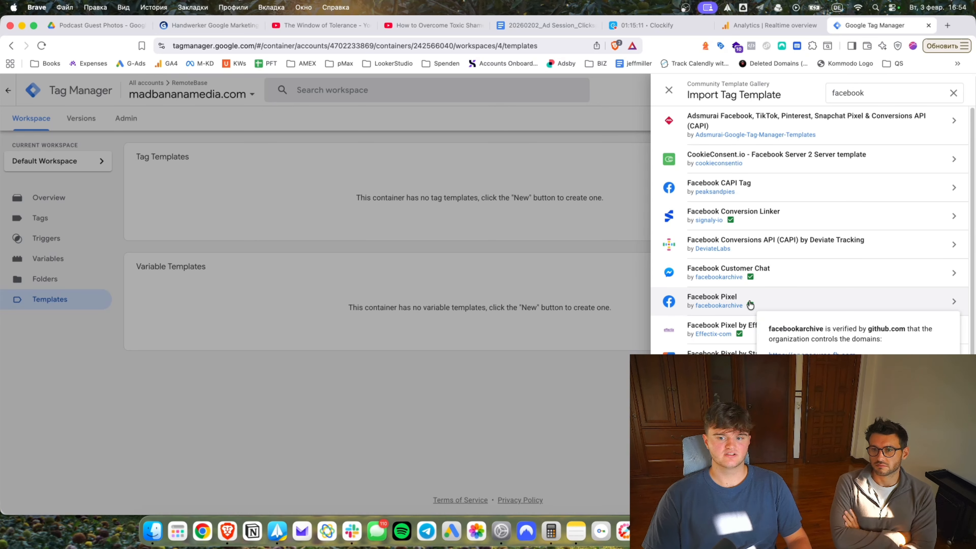
click(801, 303)
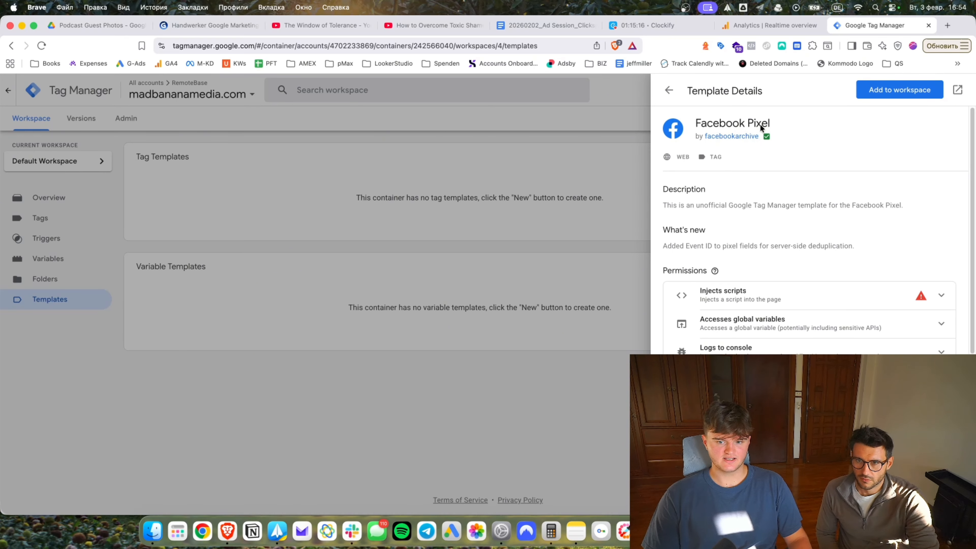
click(891, 88)
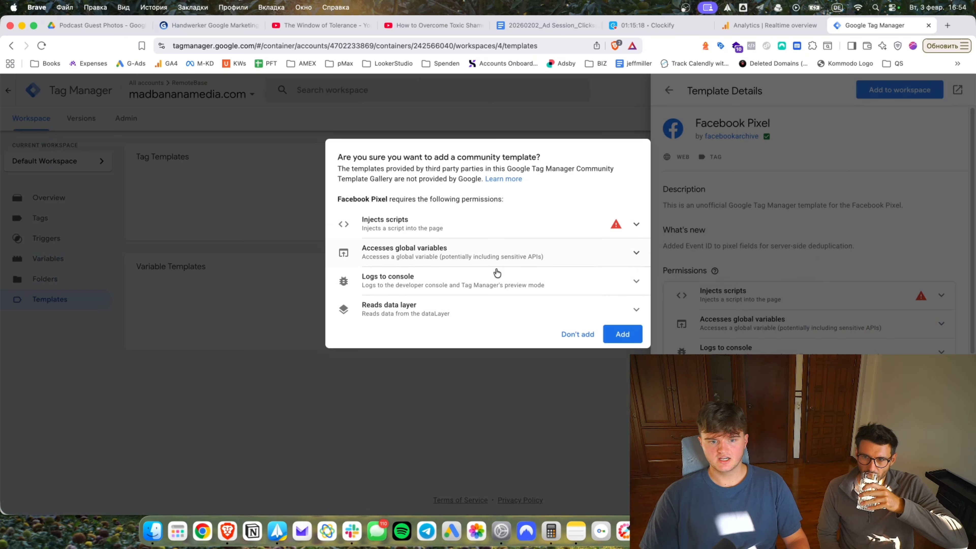
click(622, 336)
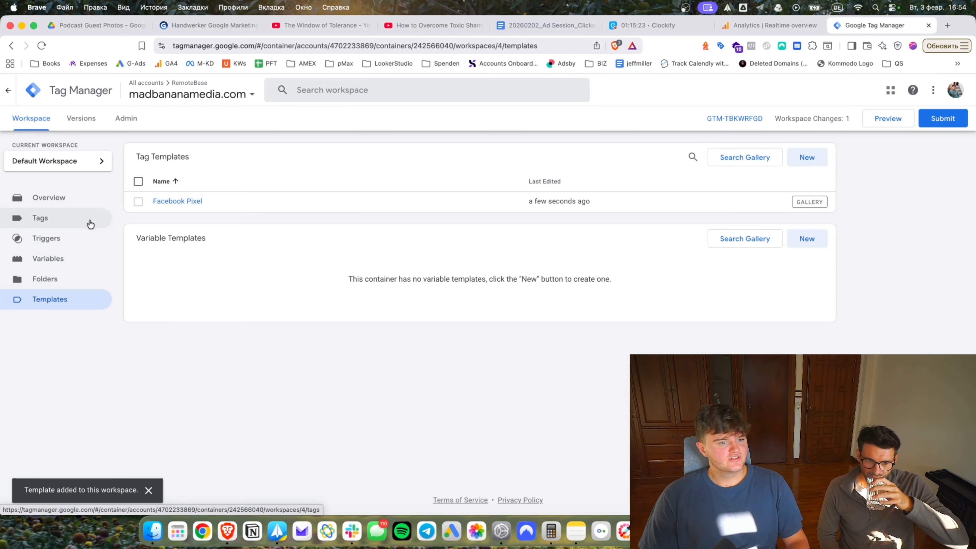
click(83, 219)
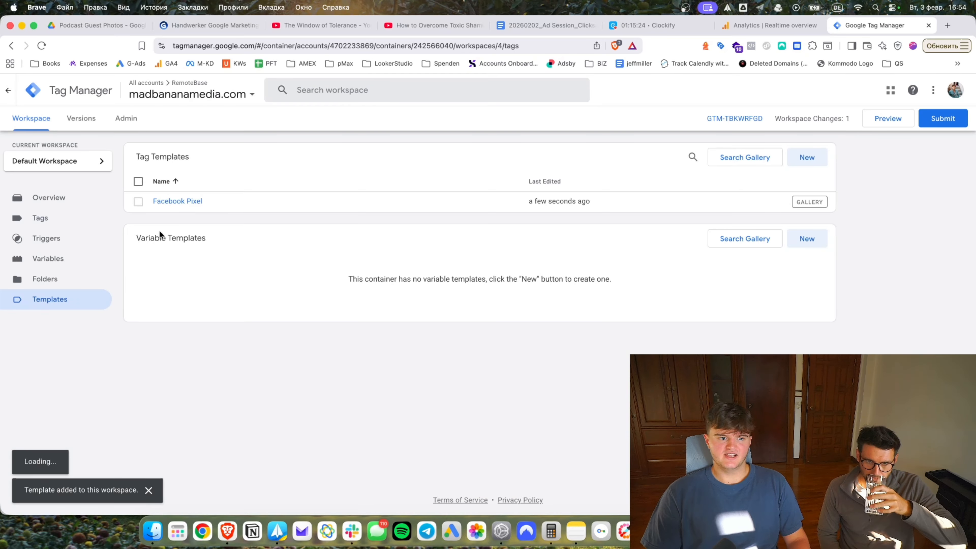
click(804, 160)
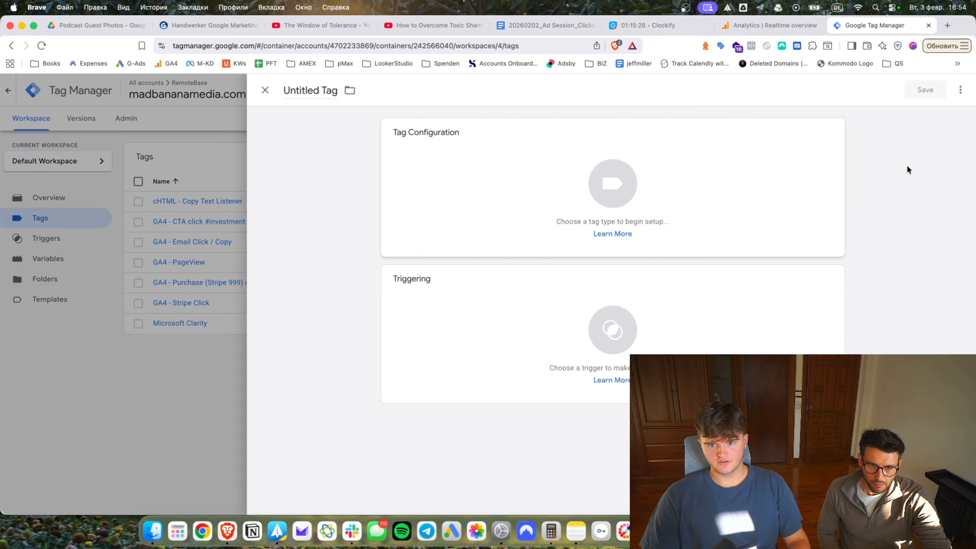
Make the new tag a Facebook Pixel tag and begin a new Constant variable for its Pixel ID.
click(610, 183)
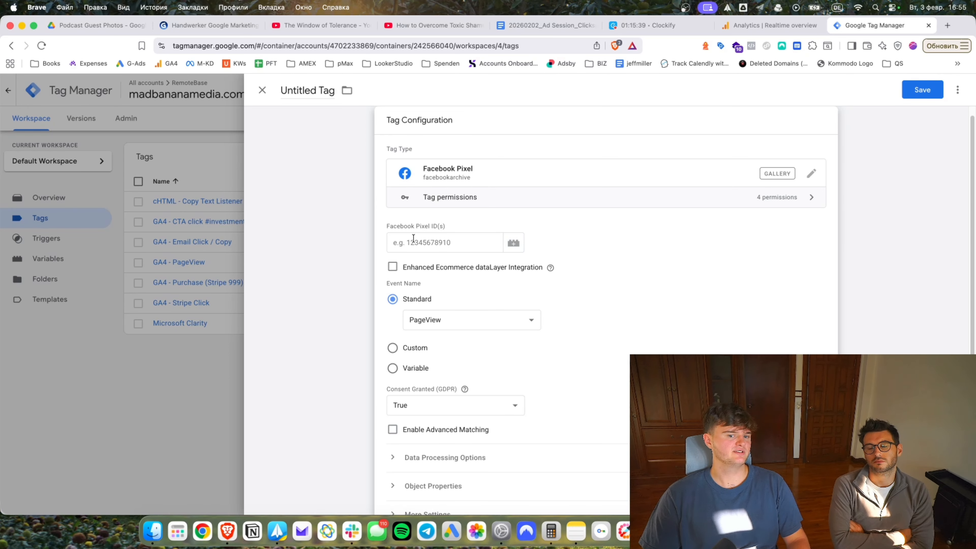
click(513, 242)
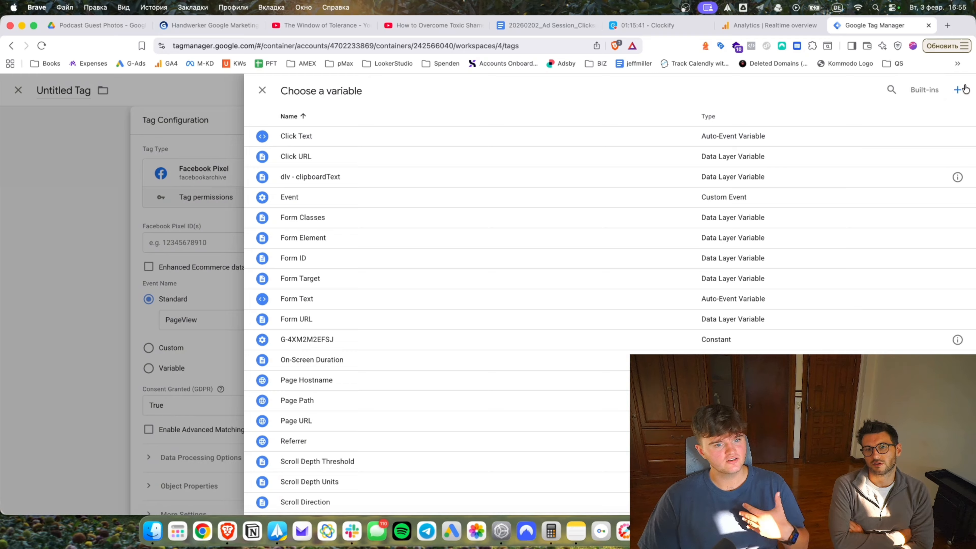
click(964, 90)
click(466, 189)
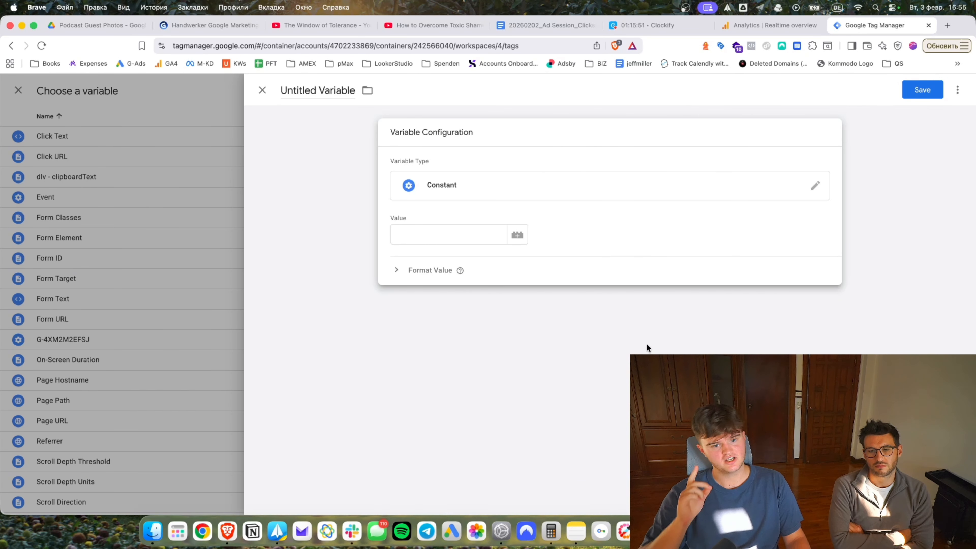
Save the constant 'FB Pixel MadBanana' with value INSERTFBPIXELIDHERE as the tag's Pixel ID.
click(458, 234)
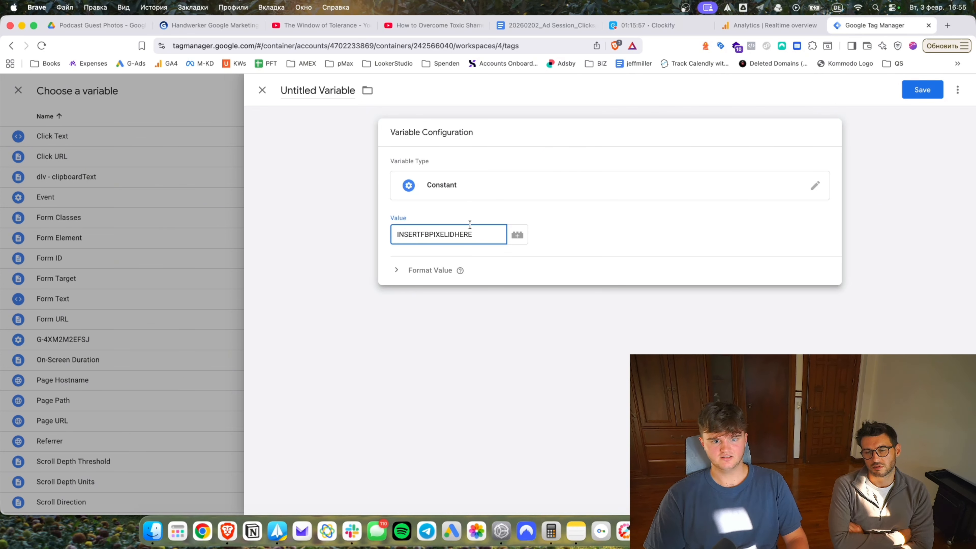
click(304, 90)
key(super+a)
text(FB)
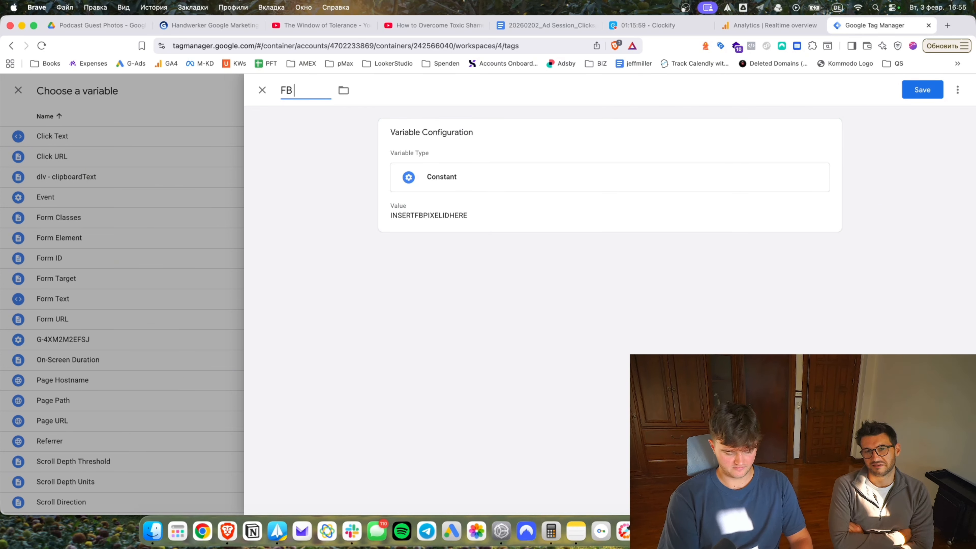
text( Pixel MadBanana)
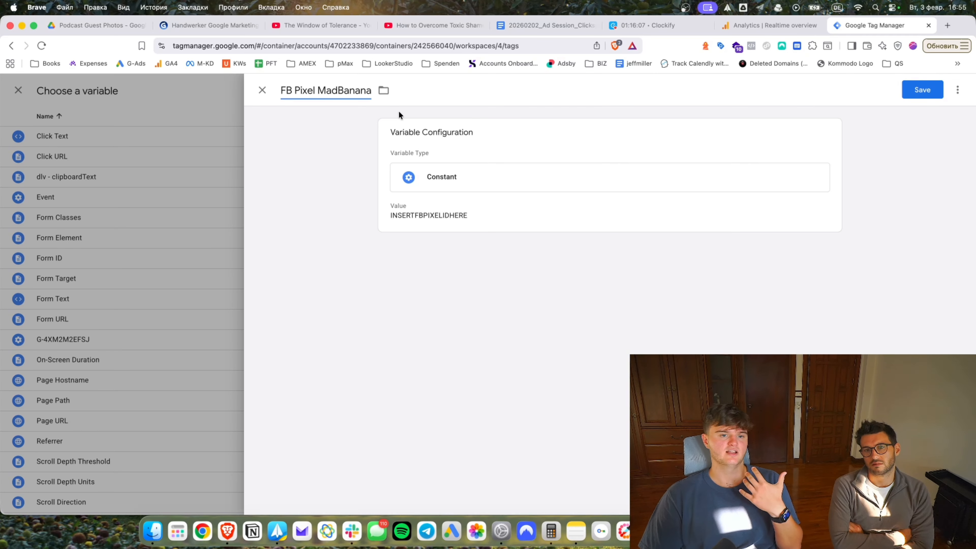
click(916, 89)
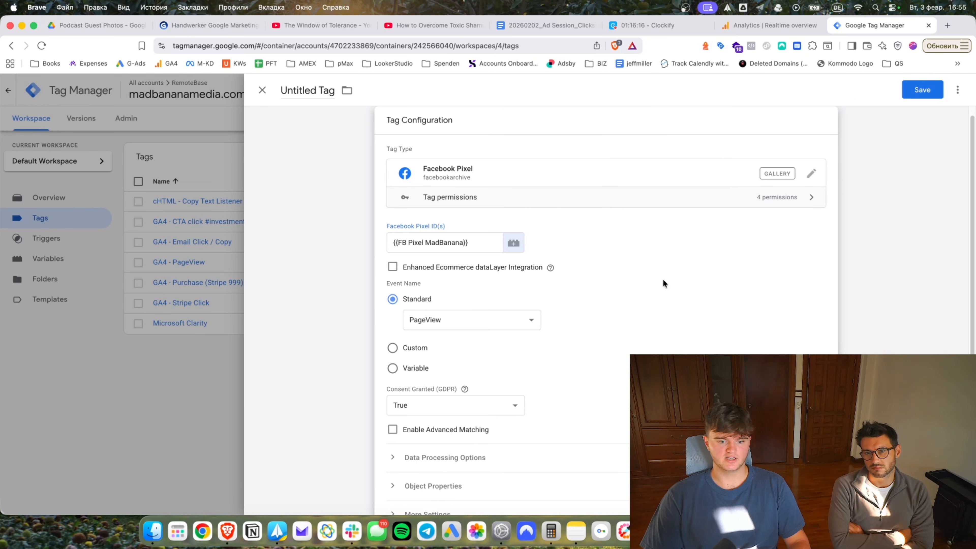
Fire the Facebook Pixel tag on All Pages and save it as 'Meta - PageView'.
scroll(623, 304, down, 3)
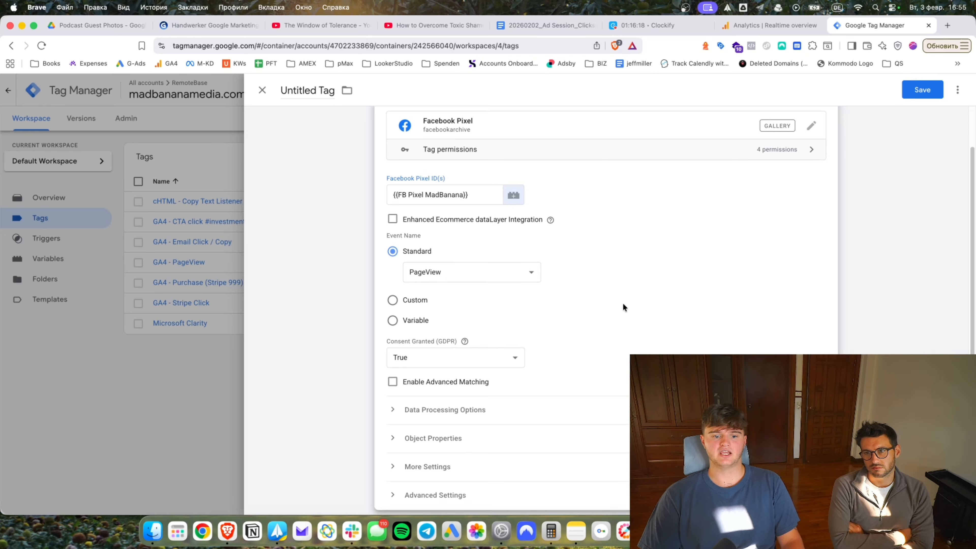
scroll(622, 307, down, 8)
click(529, 390)
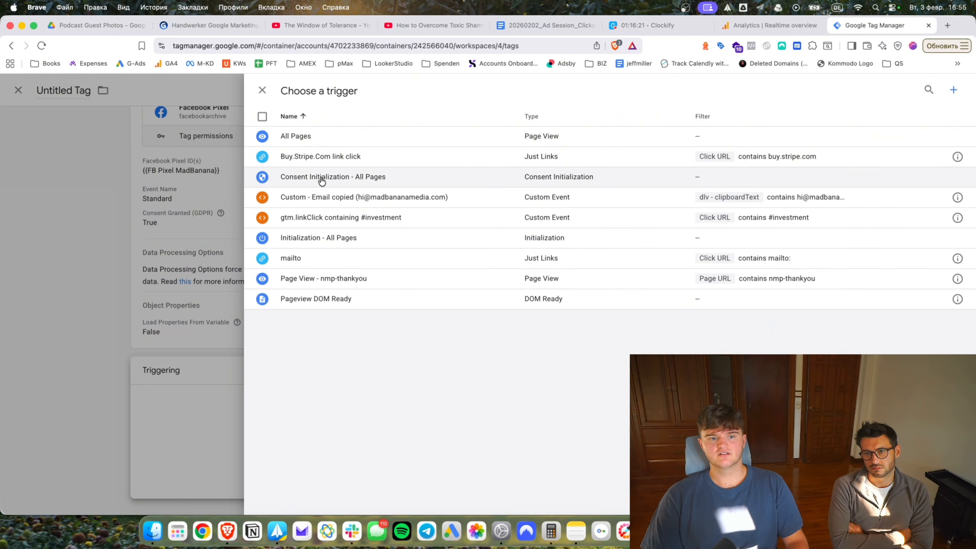
click(333, 135)
click(921, 90)
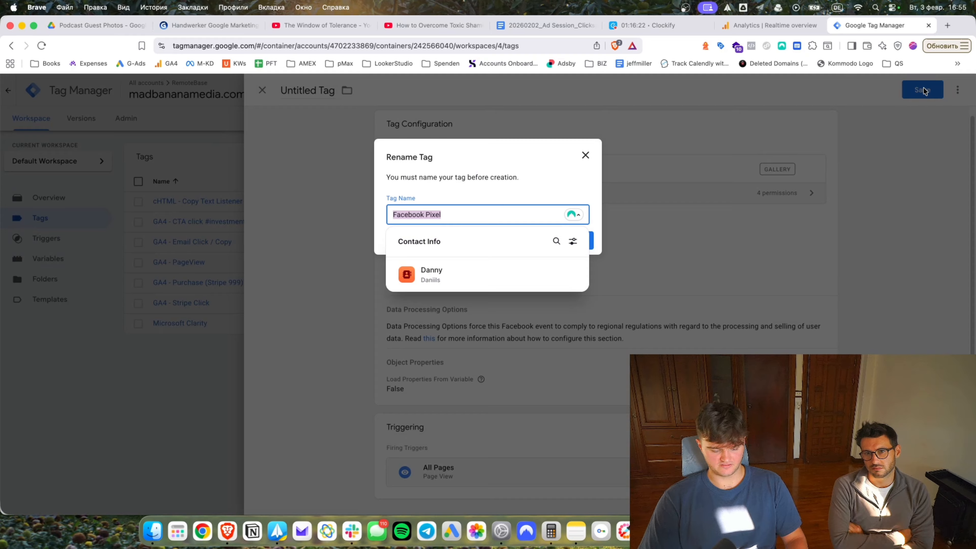
text(Meta - P)
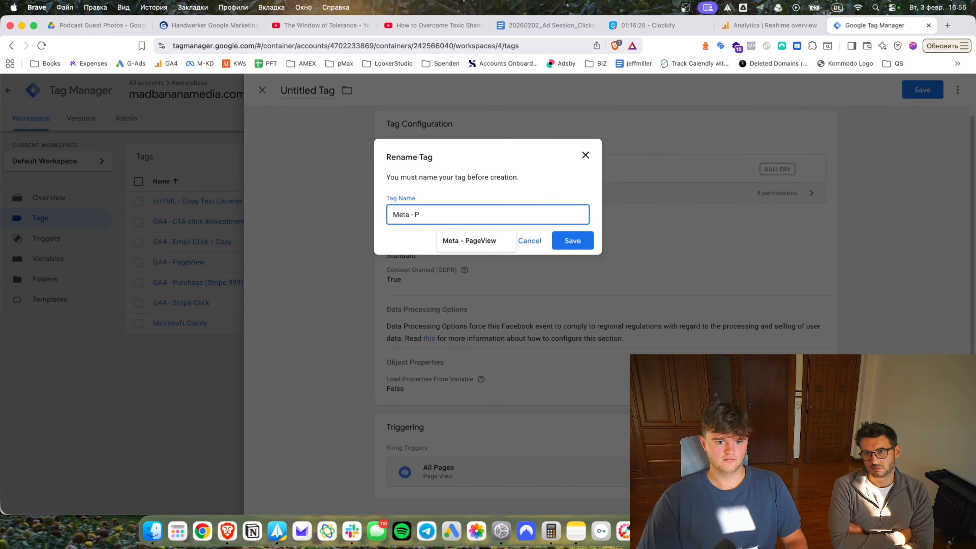
click(469, 240)
key(Return)
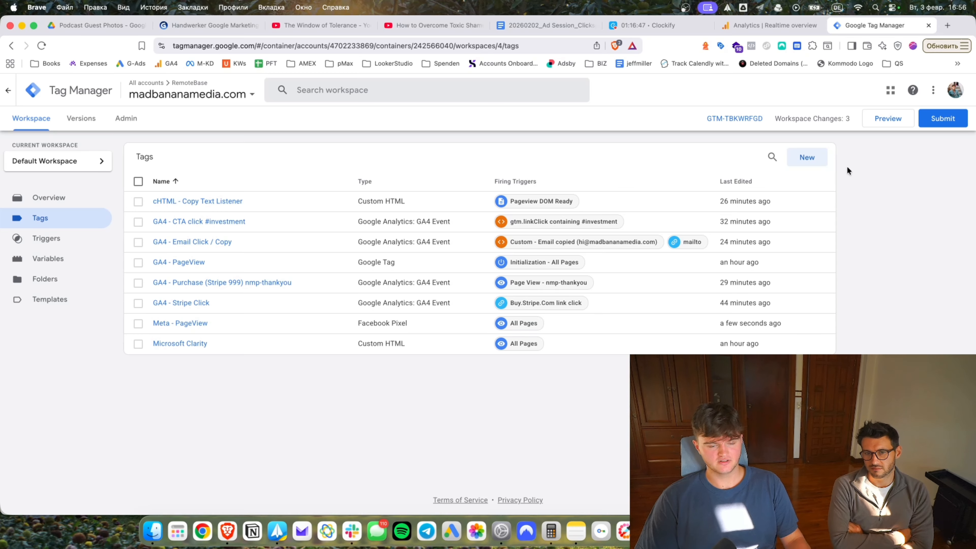
Create a Facebook Pixel tag using FB Pixel MadBanana as Pixel ID with the Purchase event.
click(803, 165)
click(473, 212)
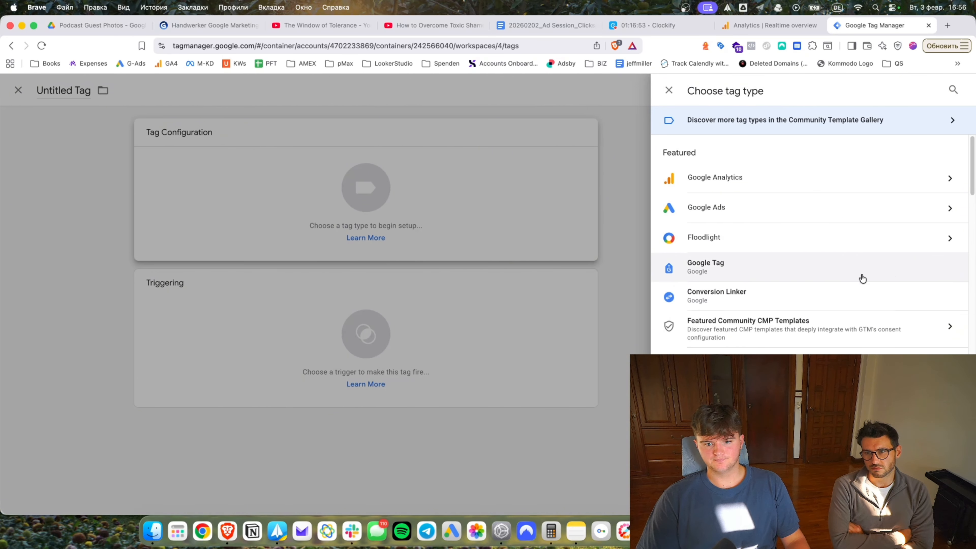
scroll(862, 278, down, 5)
click(862, 278)
click(513, 243)
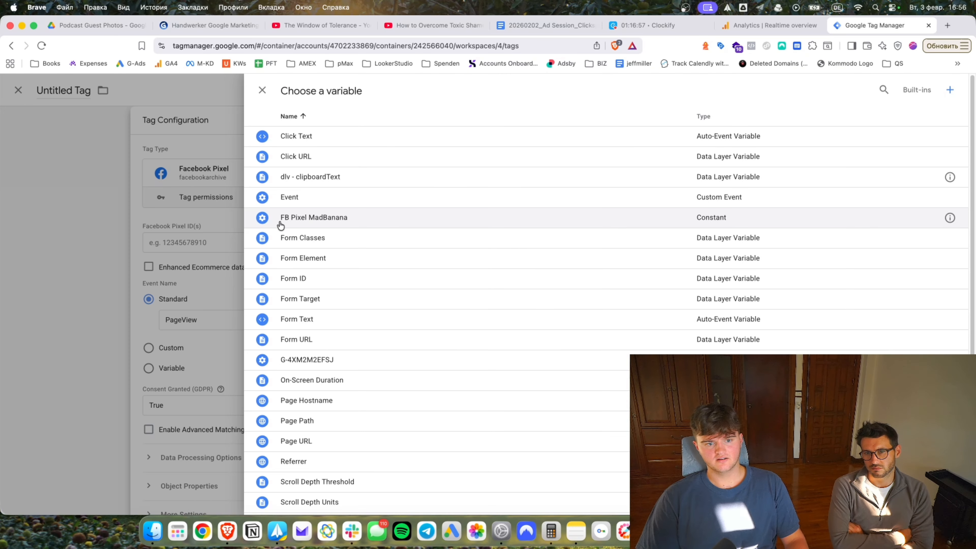
click(279, 219)
click(438, 318)
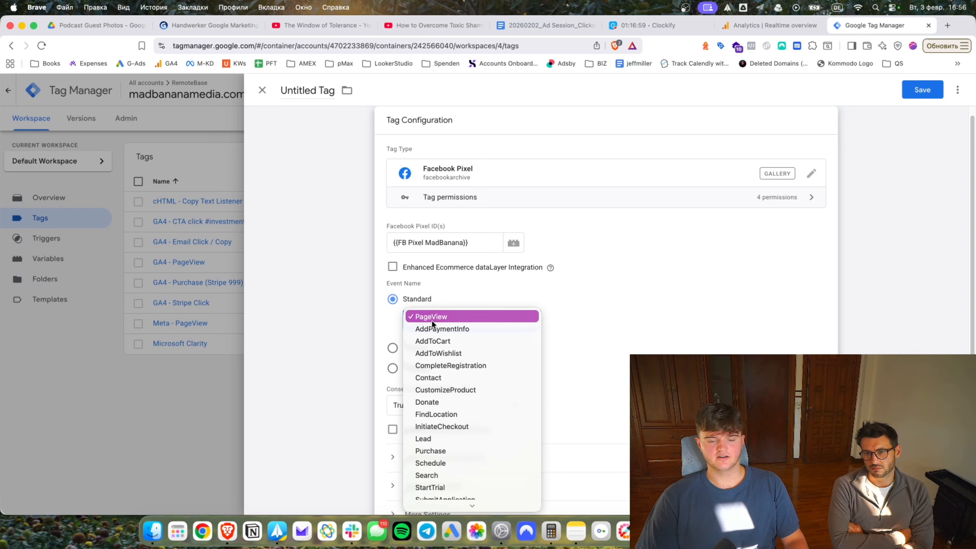
scroll(460, 355, down, 2)
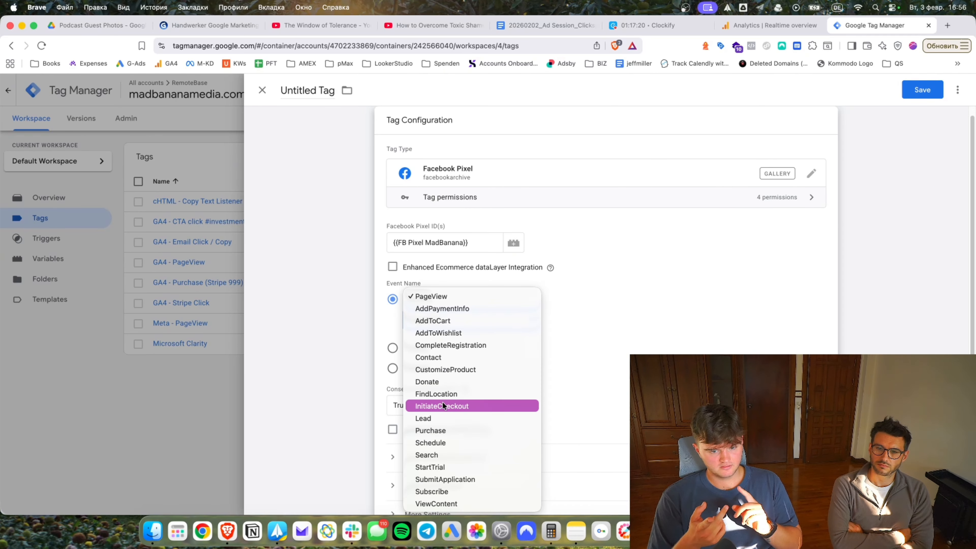
click(429, 429)
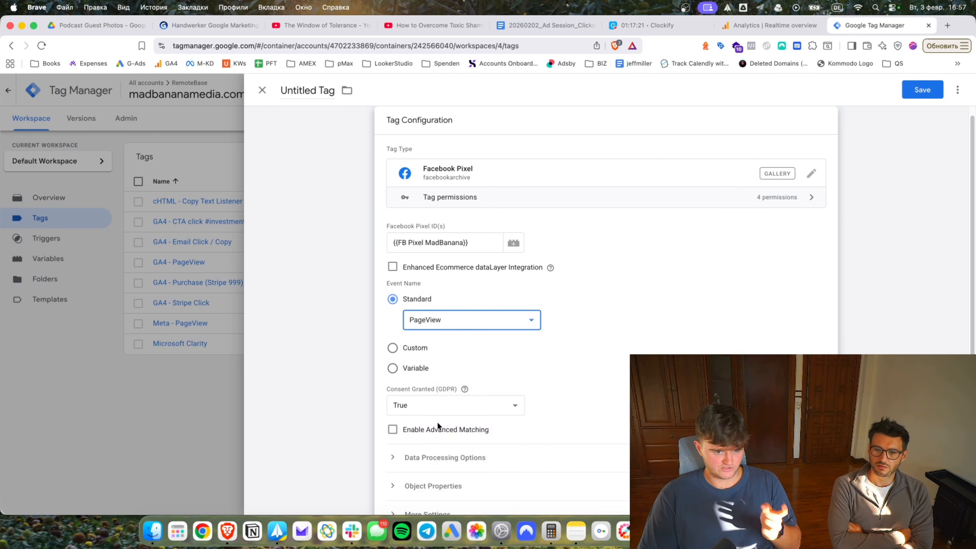
Expand the data processing and object properties sections, adding then removing an empty property row.
scroll(482, 384, down, 5)
scroll(468, 342, up, 5)
scroll(417, 376, down, 2)
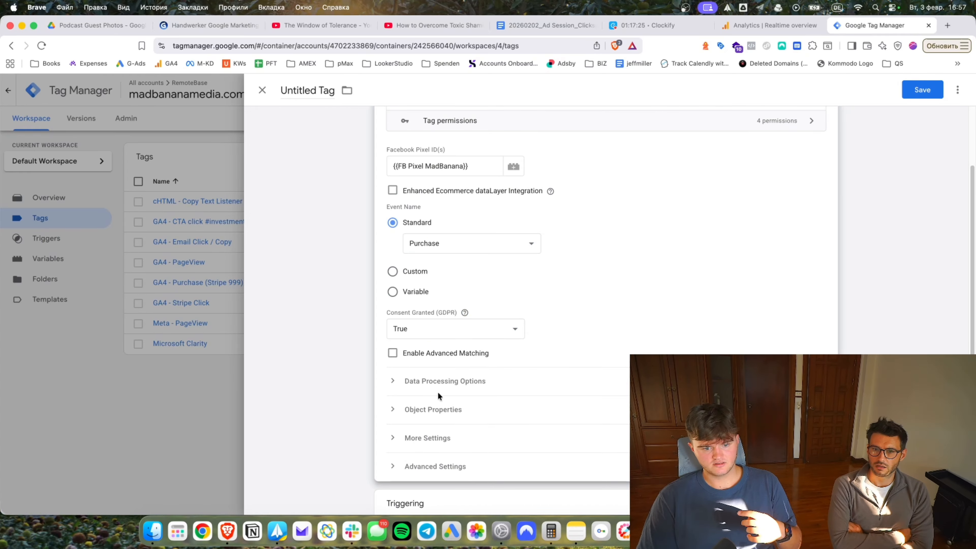
click(438, 381)
scroll(452, 269, down, 5)
click(453, 241)
click(430, 322)
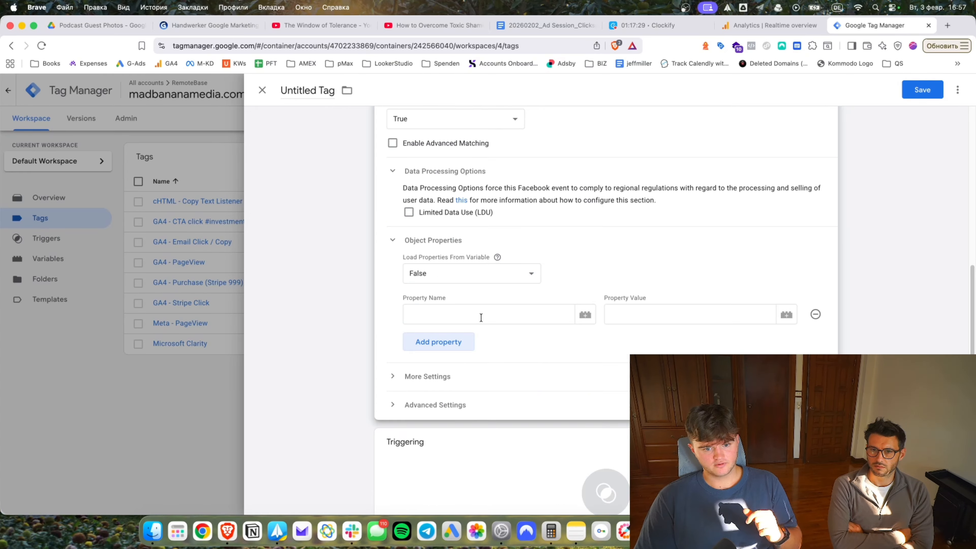
click(585, 315)
key(Escape)
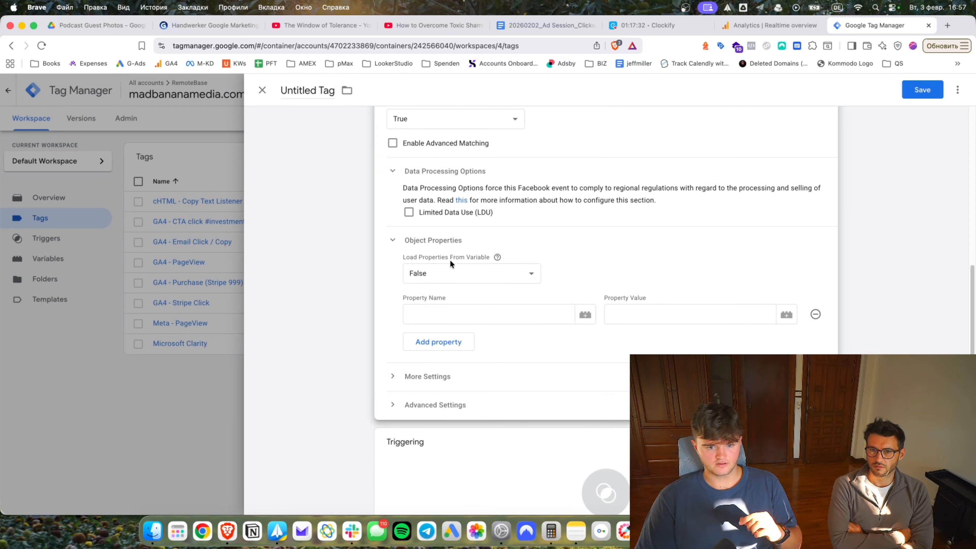
click(815, 314)
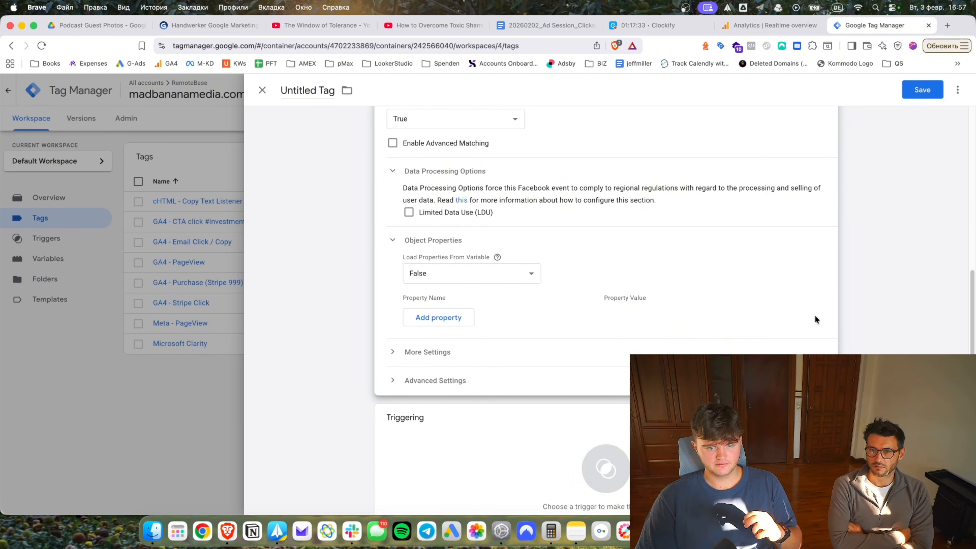
Expand and collapse the More Settings and Advanced Settings sections without changing anything.
click(437, 358)
scroll(390, 392, down, 5)
click(417, 274)
click(417, 273)
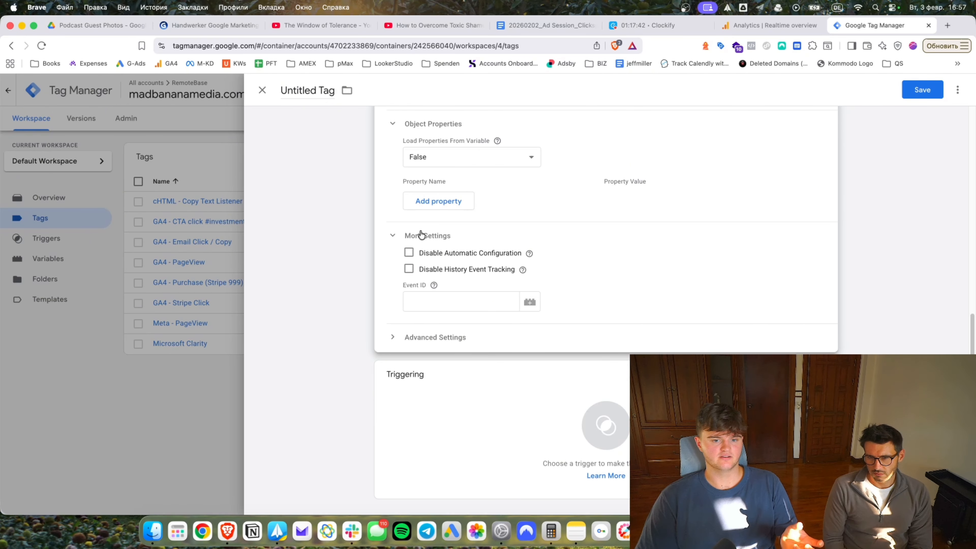
click(421, 234)
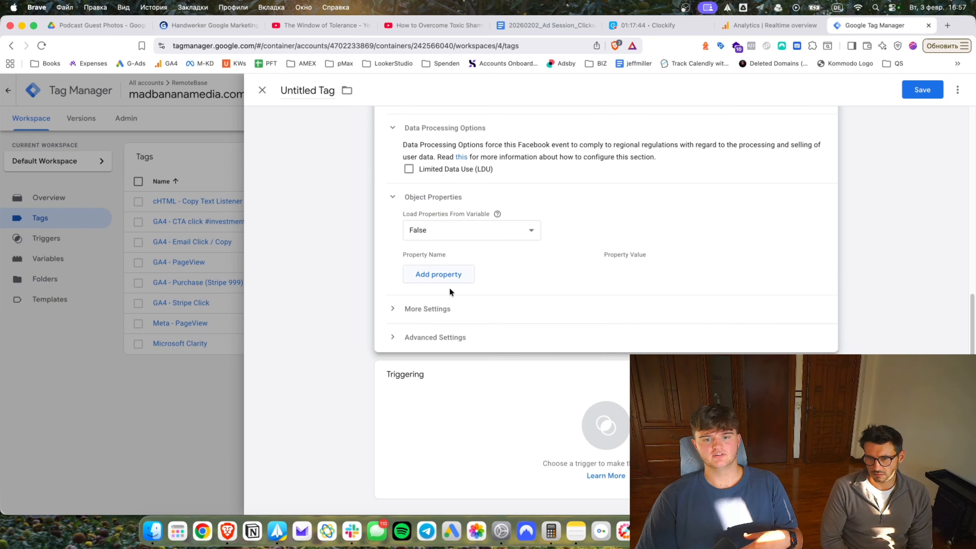
click(426, 309)
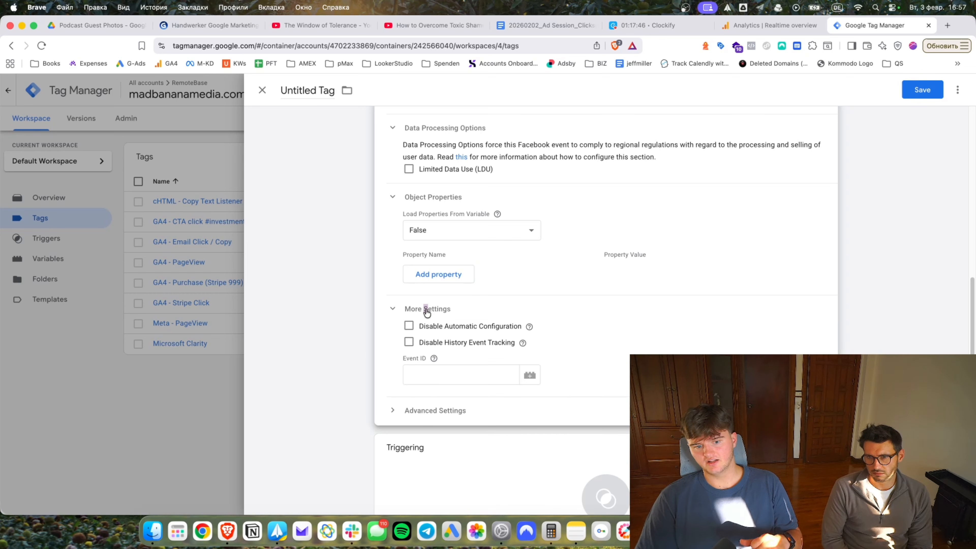
click(426, 310)
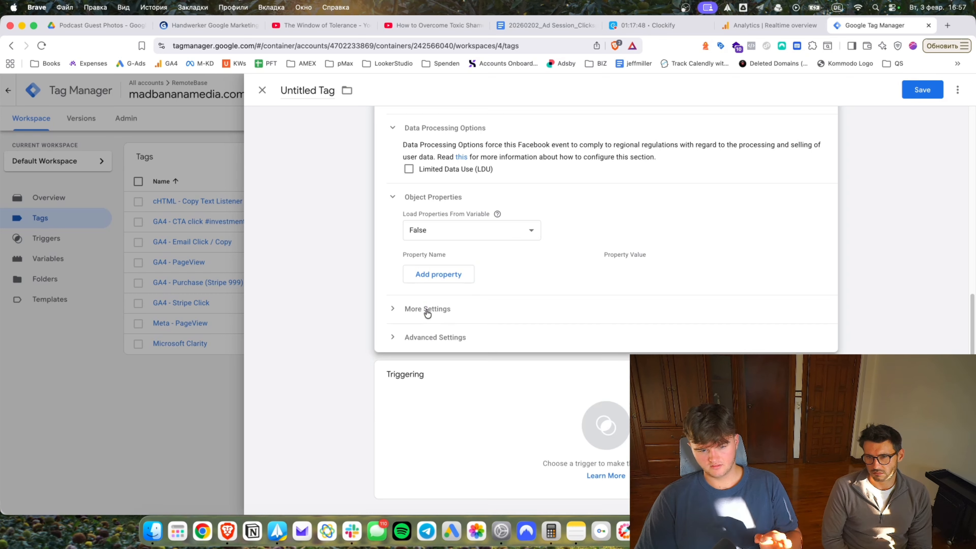
Set the Purchase tag to fire on Page View - nmp-thankyou.
click(490, 385)
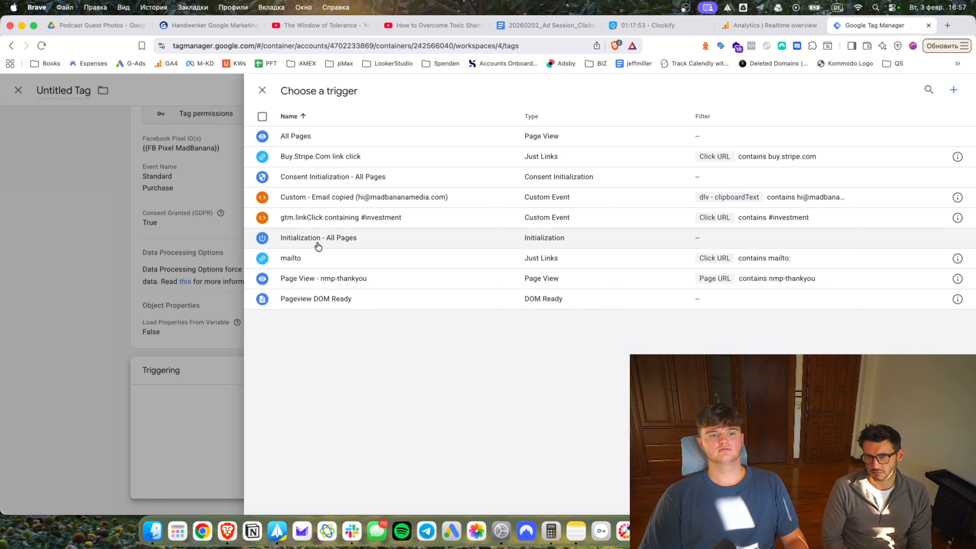
click(323, 277)
click(806, 158)
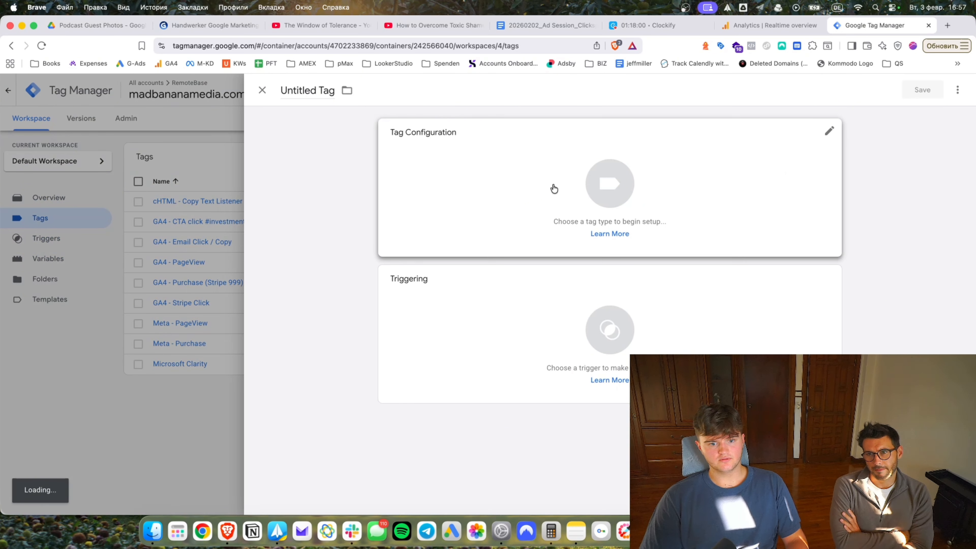
Set up a Facebook Pixel tag with FB Pixel MadBanana as Pixel ID and the Contact event.
click(567, 179)
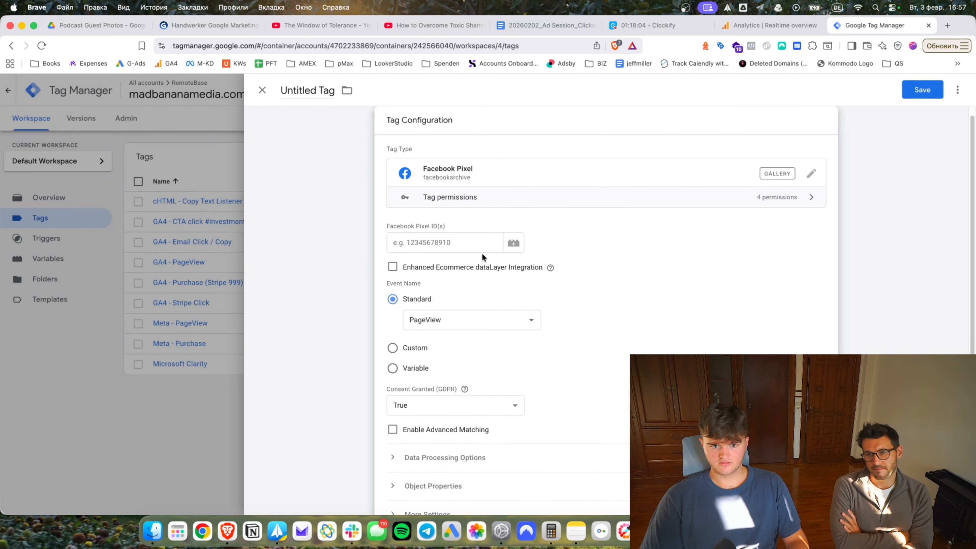
click(513, 242)
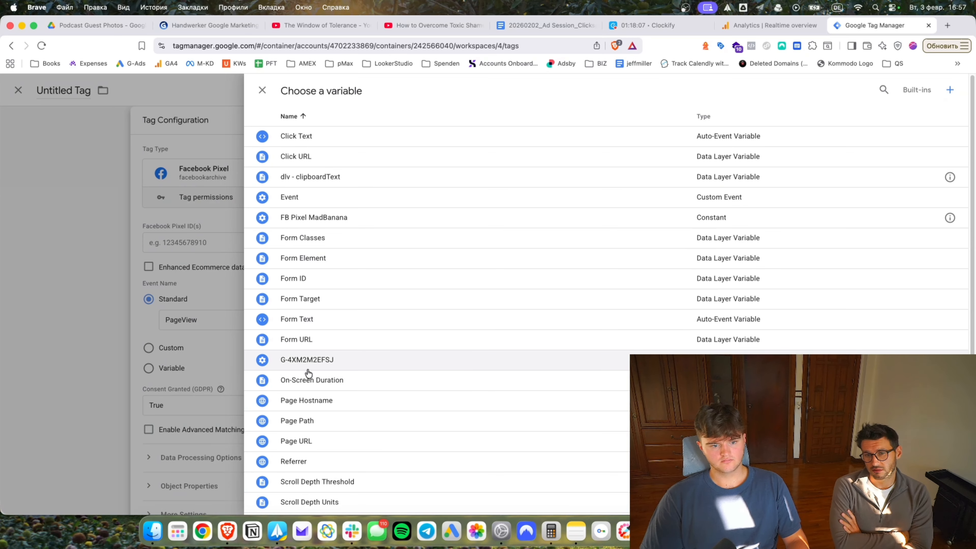
click(314, 217)
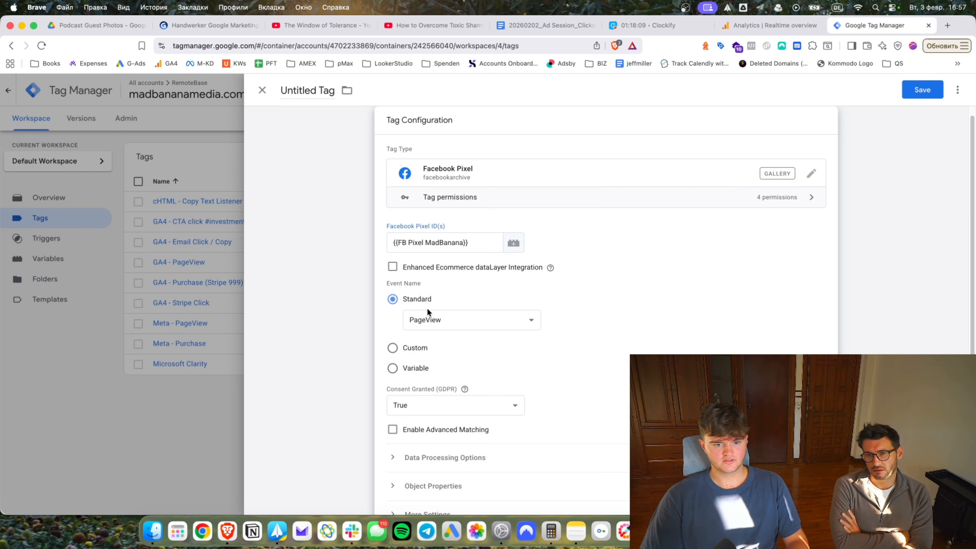
click(427, 317)
click(429, 374)
Fire it on the email-copied and mailto triggers and save as 'Meta - Contact (Email Click and Copy)'.
click(600, 367)
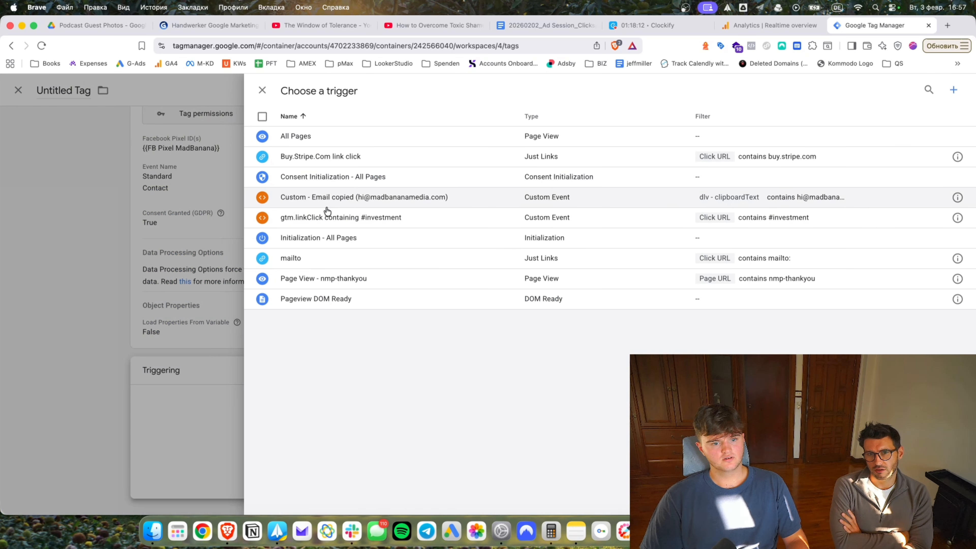
click(327, 204)
click(800, 464)
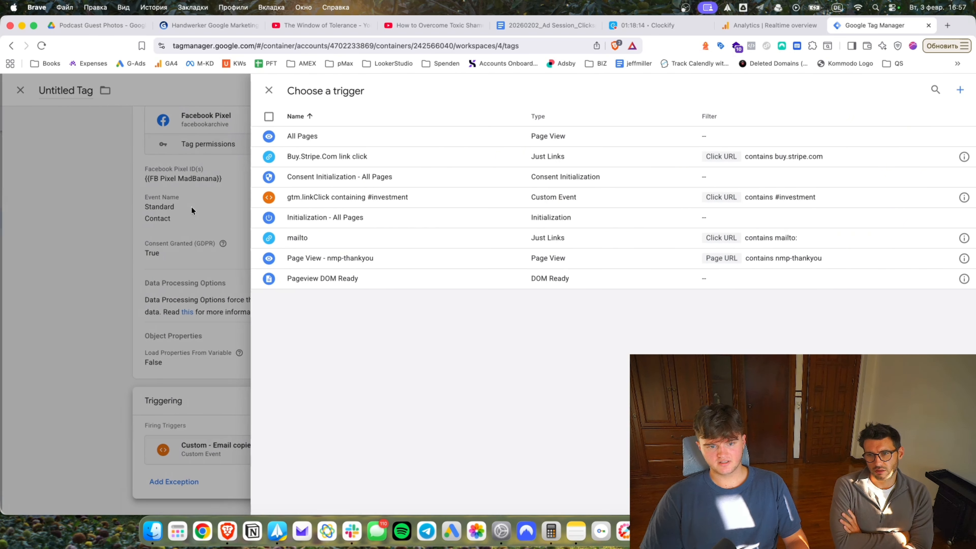
click(284, 237)
click(922, 90)
text(Meta)
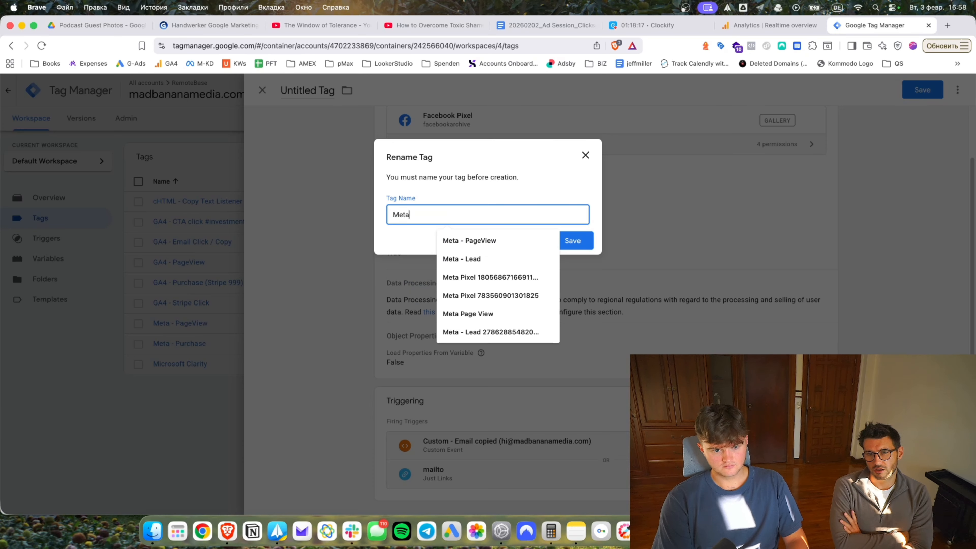
text( - Contact (Email Click and Copy))
key(Return)
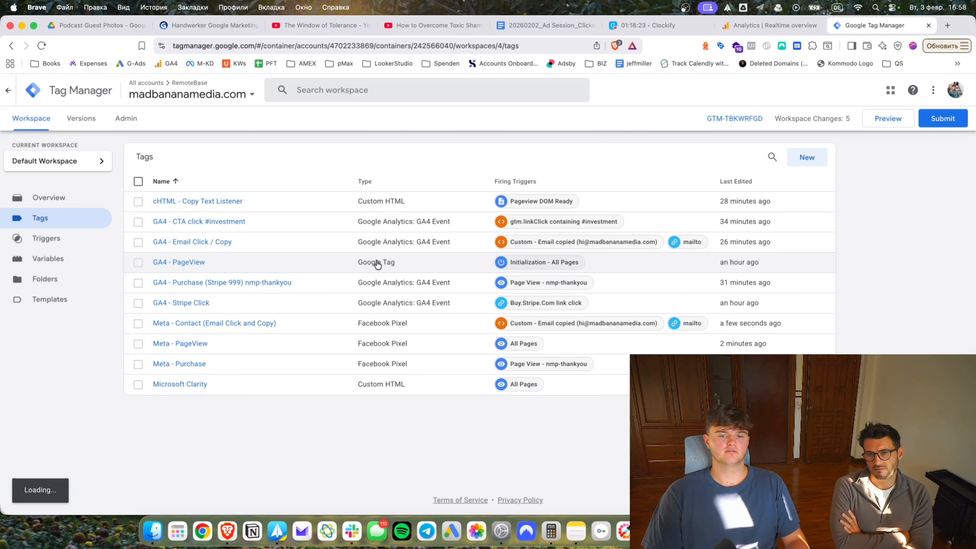
click(802, 158)
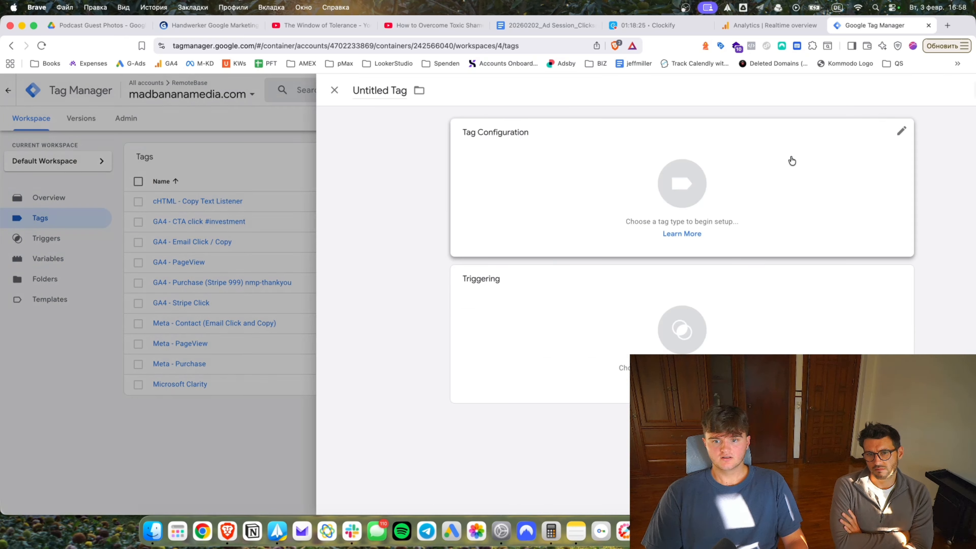
Create a Facebook Pixel tag with {{FB Pixel MadBanana}} as Pixel ID and the InitiateCheckout event.
click(636, 206)
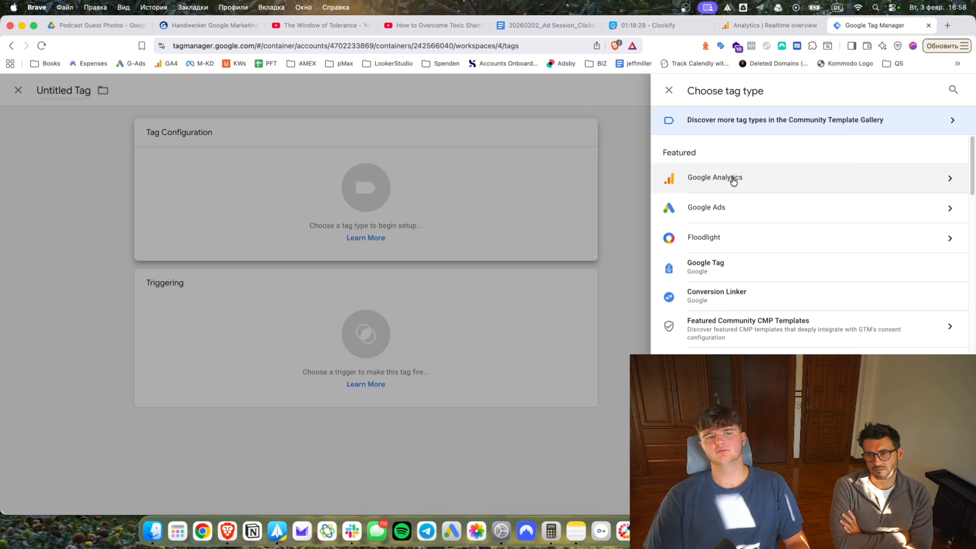
click(729, 455)
scroll(568, 252, down, 1)
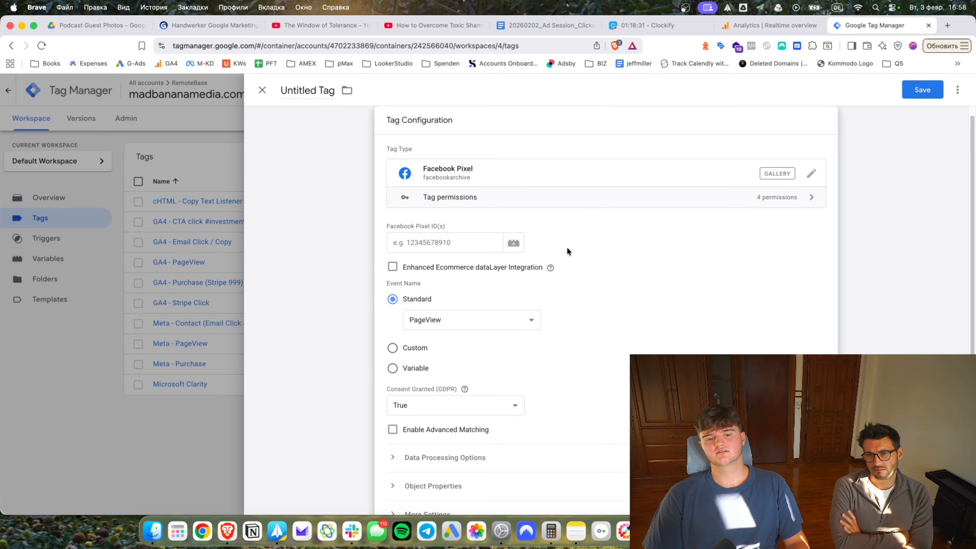
click(513, 242)
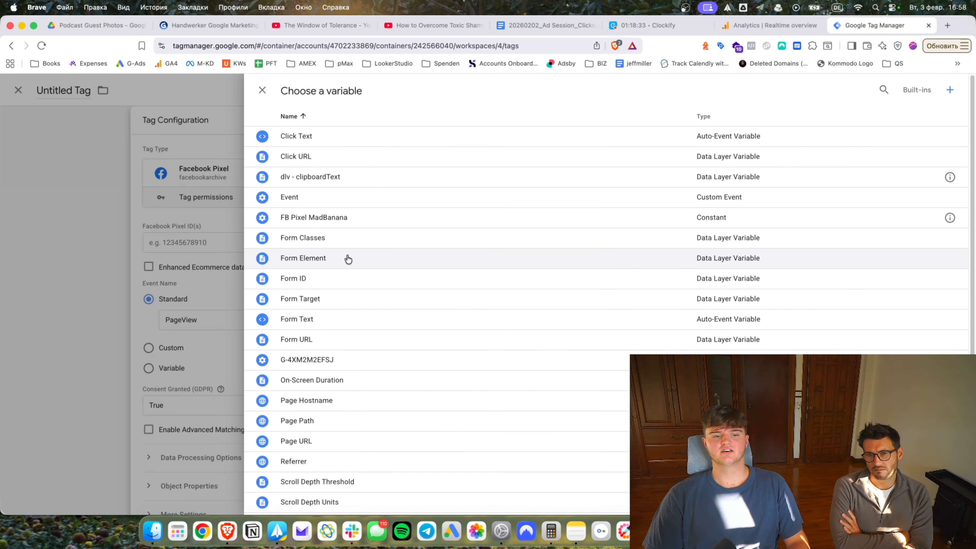
click(330, 198)
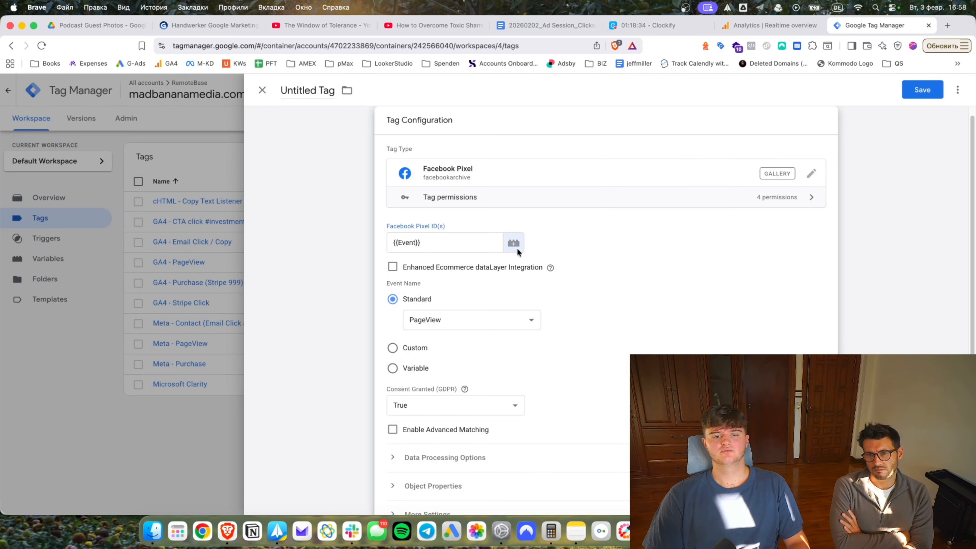
key(super+a)
key(BackSpace)
click(513, 245)
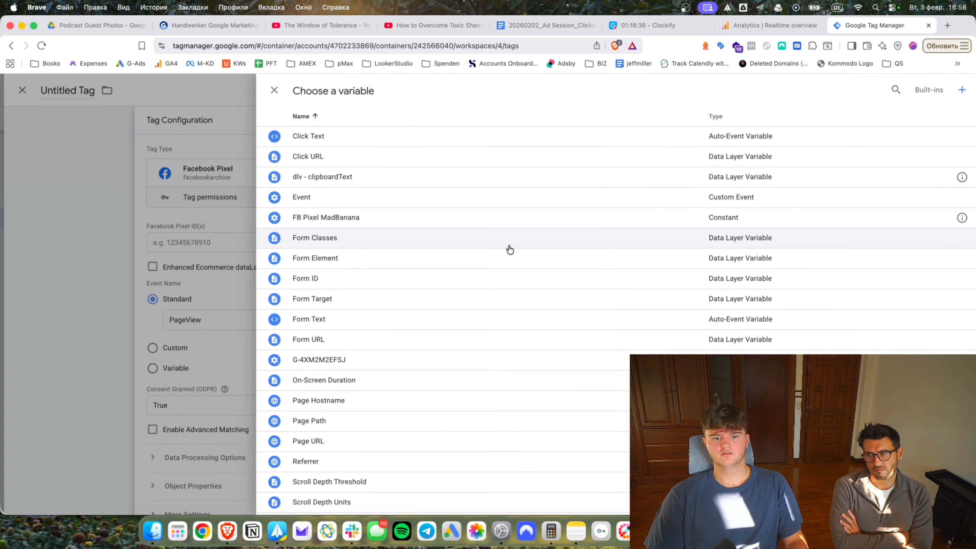
click(352, 220)
click(492, 317)
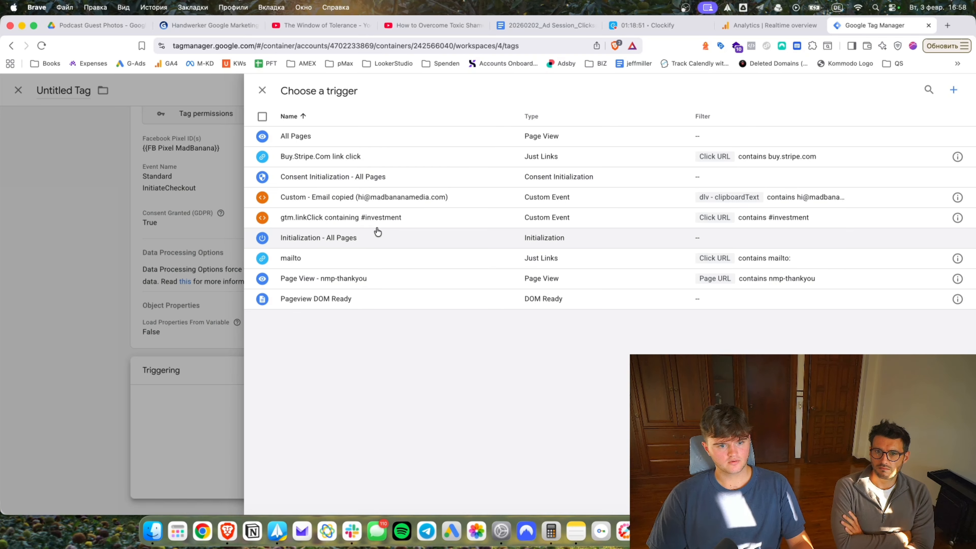
Fire it on Buy.Stripe.Com link clicks and save it as 'Meta - InitiateCheckout'.
click(377, 118)
scroll(548, 364, up, 2)
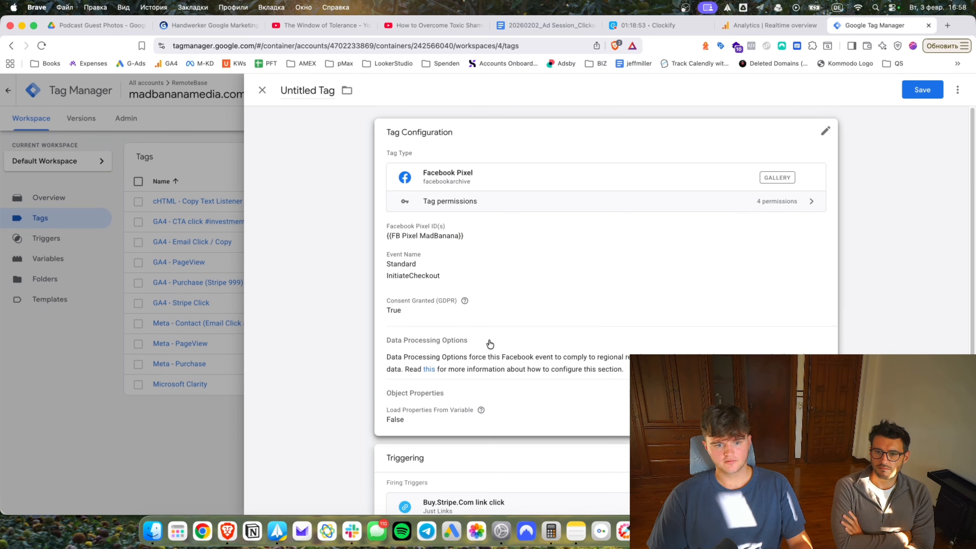
click(922, 89)
text(Meta )
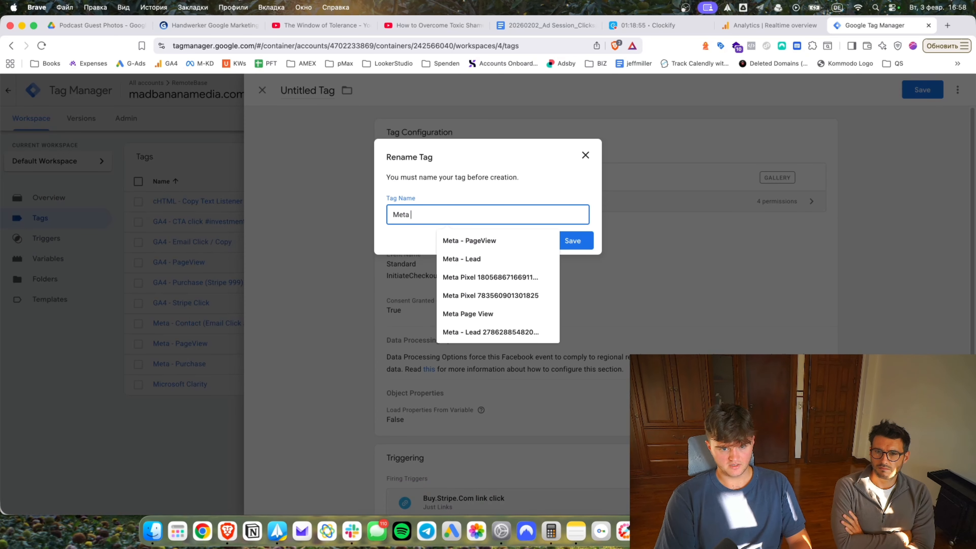
text(- Initi)
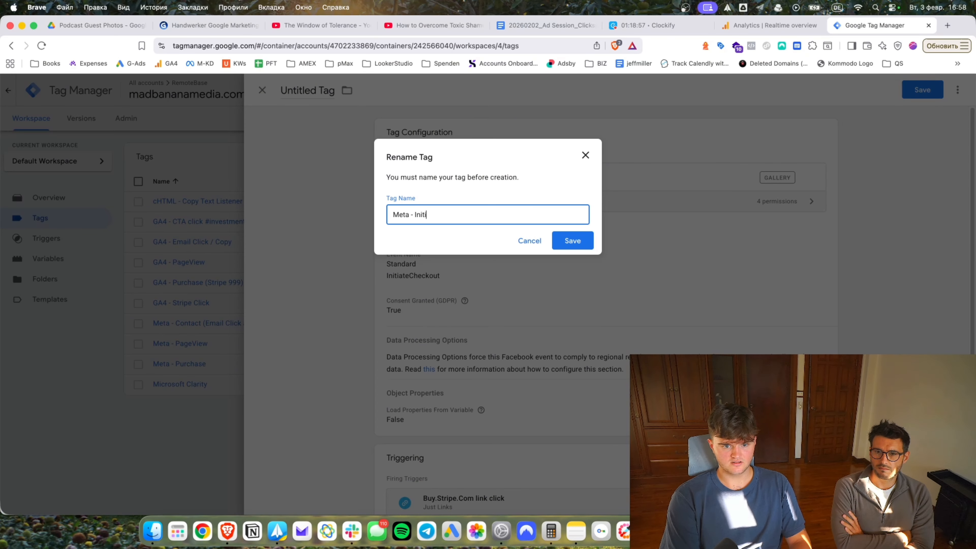
text(ateCheckout)
key(Return)
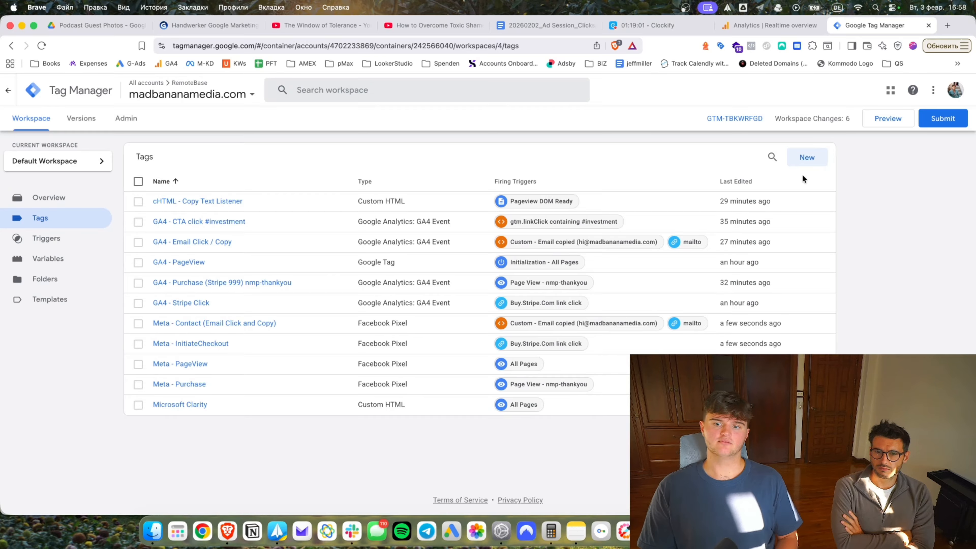
click(802, 157)
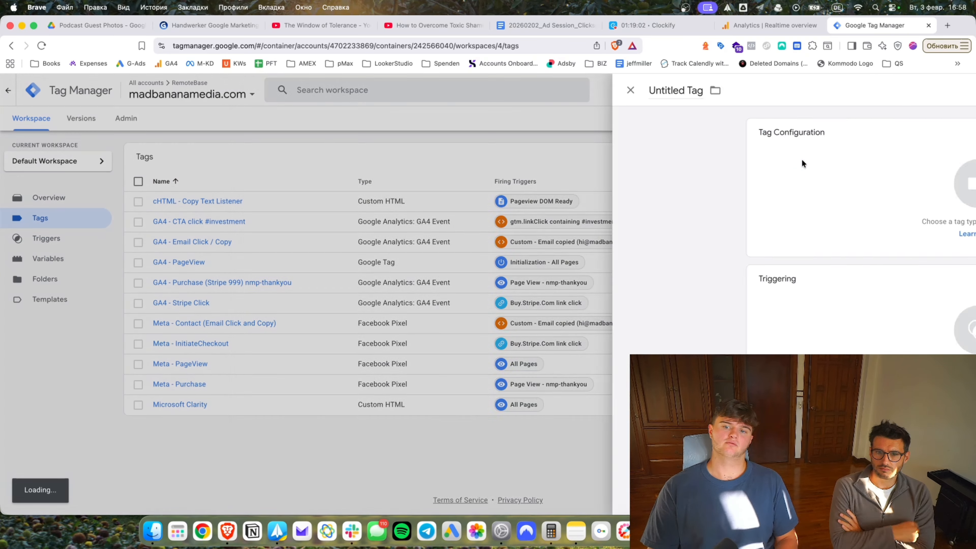
Create a Facebook Pixel tag with {{FB Pixel MadBanana}} as Pixel ID and the ViewContent event.
click(749, 202)
click(752, 236)
click(512, 250)
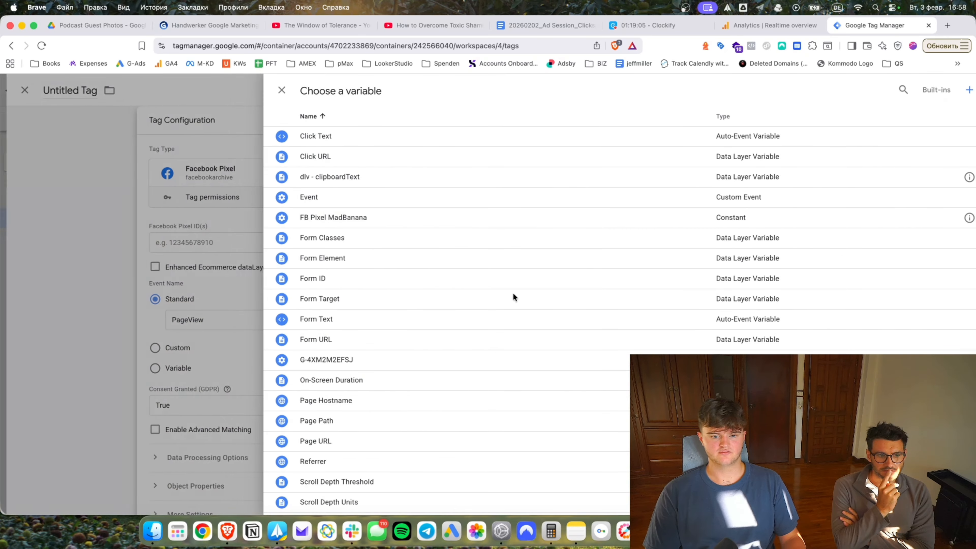
scroll(377, 421, down, 1)
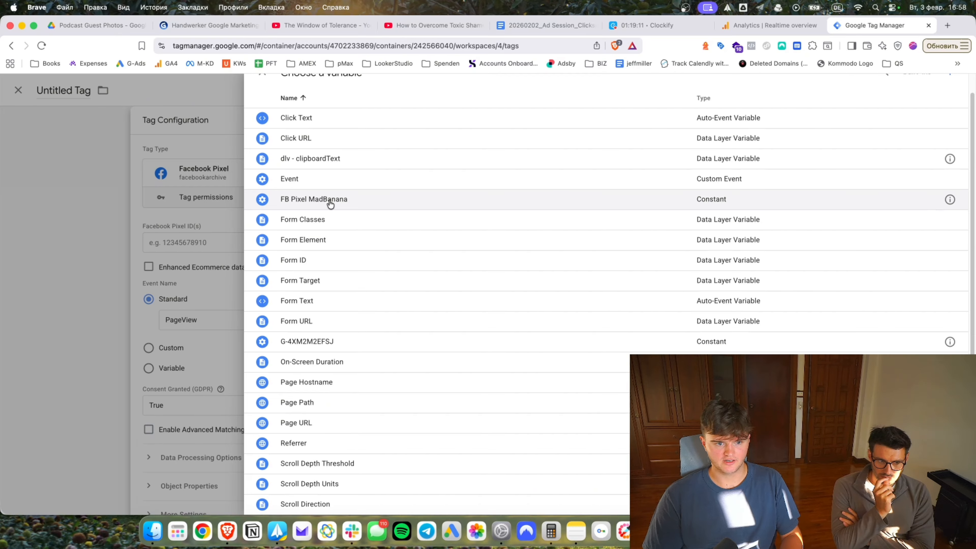
click(329, 202)
click(437, 322)
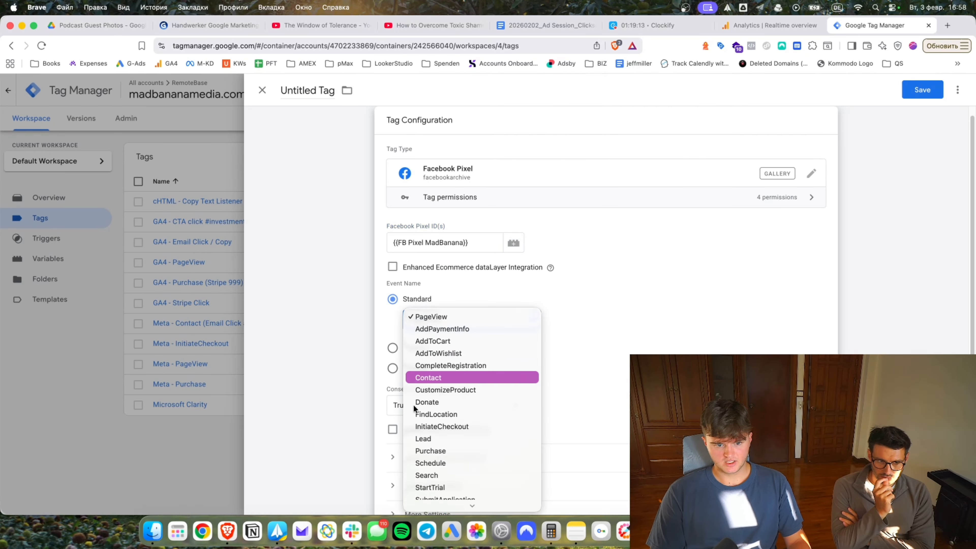
scroll(442, 415, down, 2)
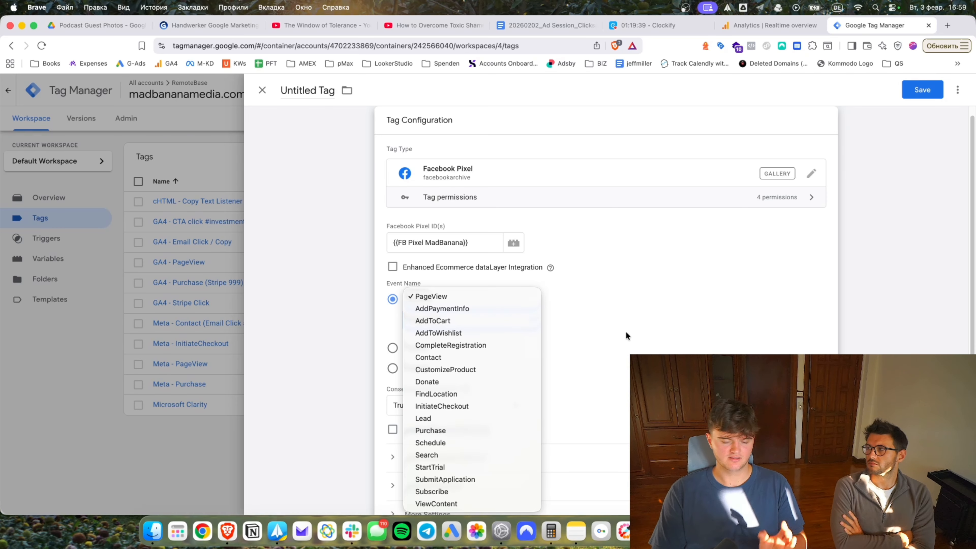
click(684, 283)
click(514, 324)
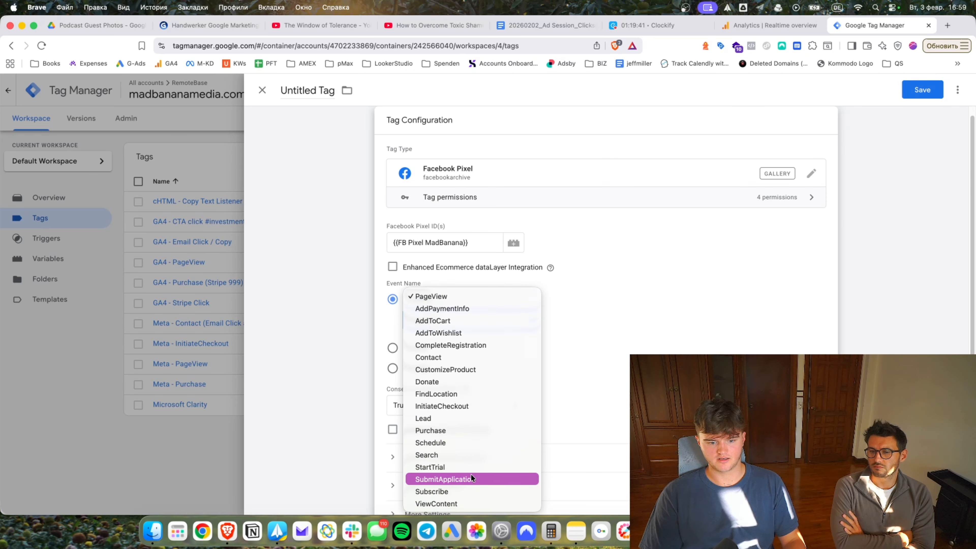
scroll(470, 474, down, 1)
click(563, 375)
Fire it on gtm.linkClick containing #investment and save as 'Meta - ViewContent (Scroll to pricing section)'.
scroll(563, 375, down, 5)
click(556, 368)
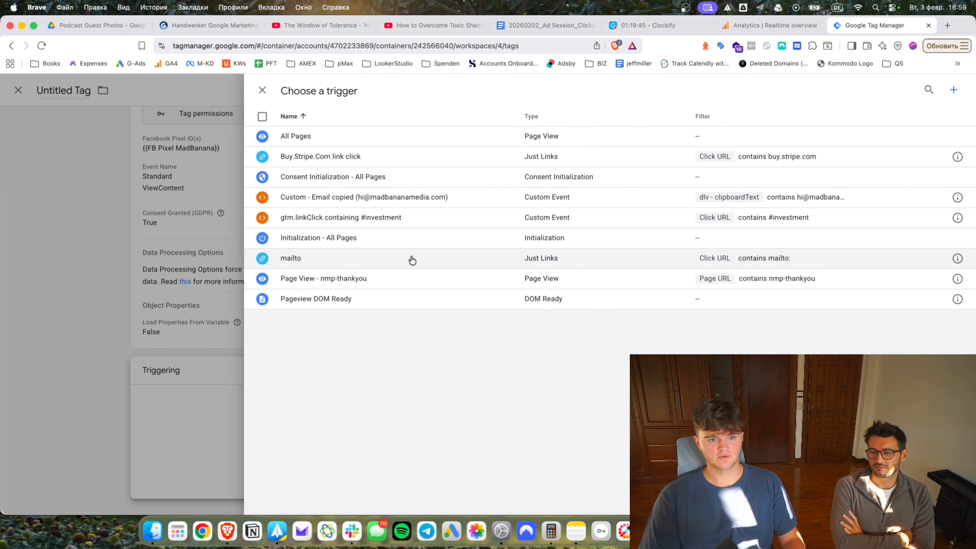
click(340, 216)
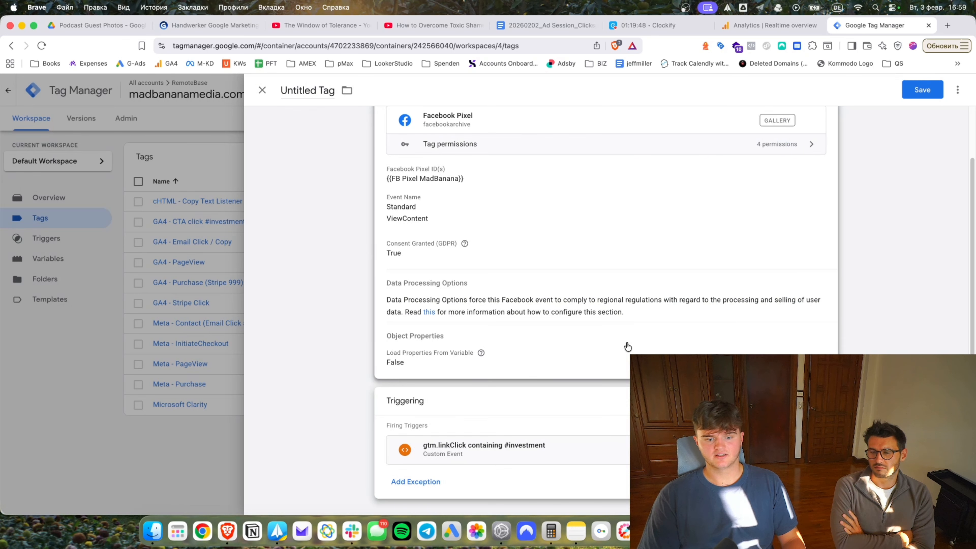
click(921, 91)
text(Meta - ViewContent ()
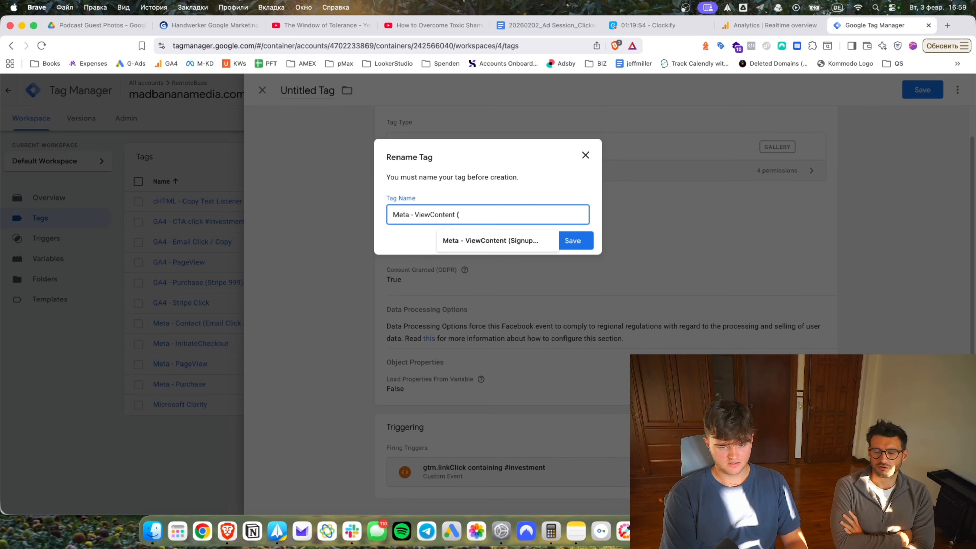
text(Scroll to pricing s)
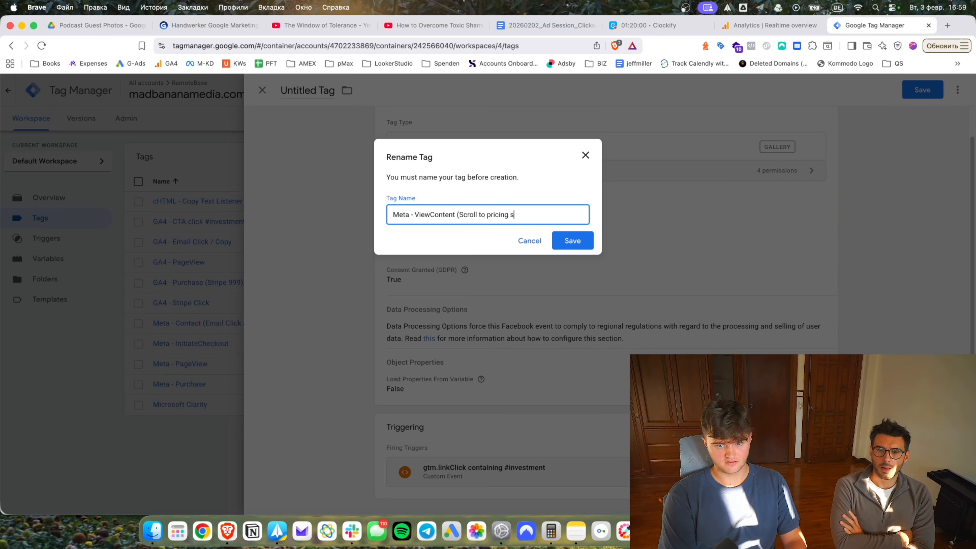
text(ection))
key(Return)
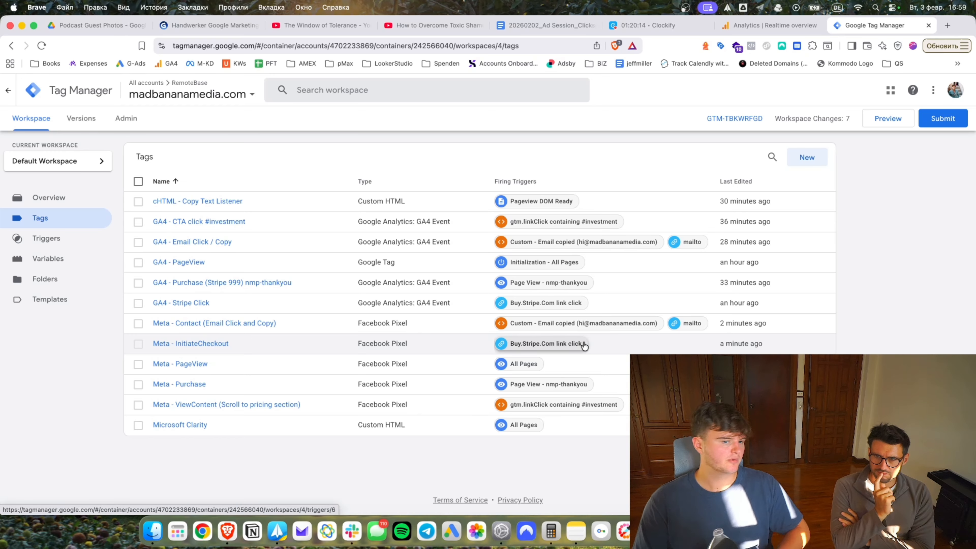
Submit and publish the Tag Manager workspace changes as a new live version without a description.
click(943, 120)
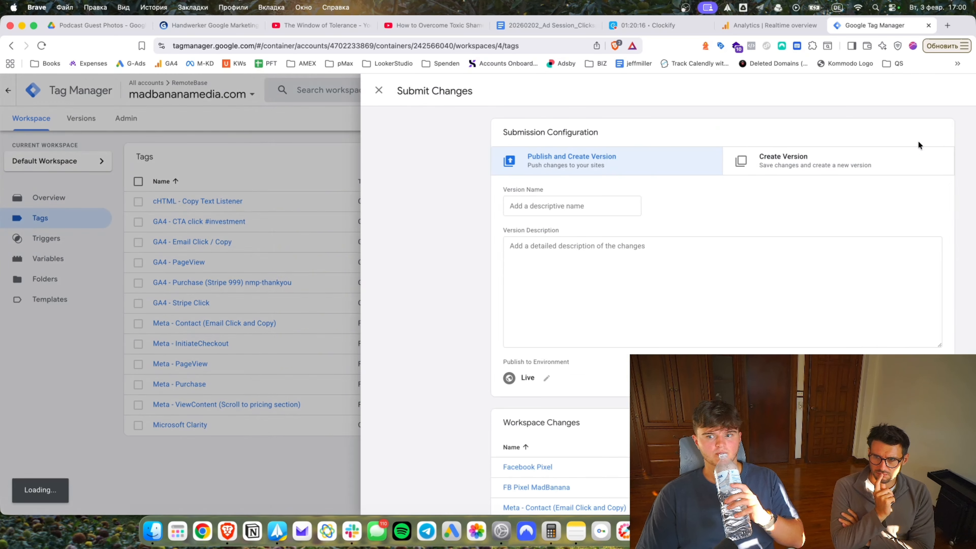
click(933, 92)
click(561, 387)
Open Microsoft Clarity's project page in a new browser tab.
click(945, 26)
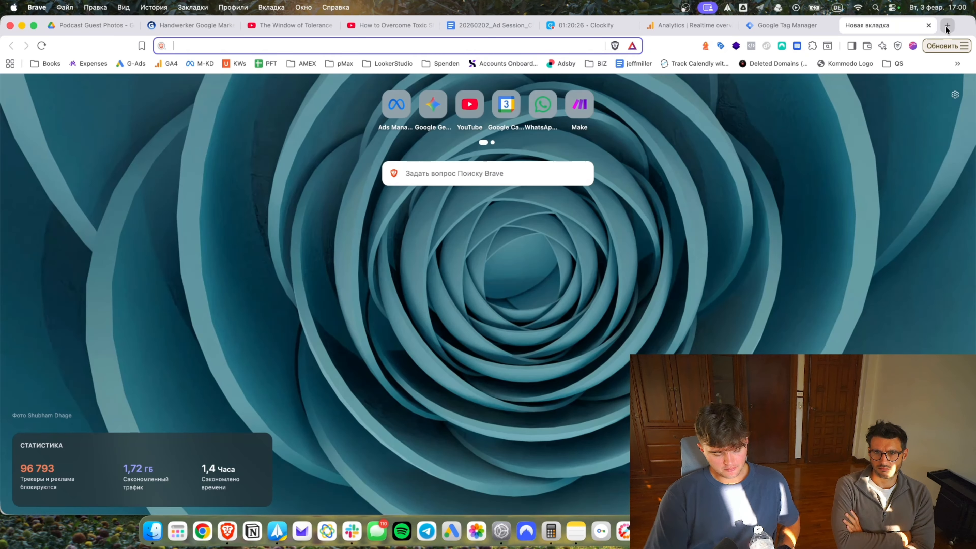
text(clarity)
key(Return)
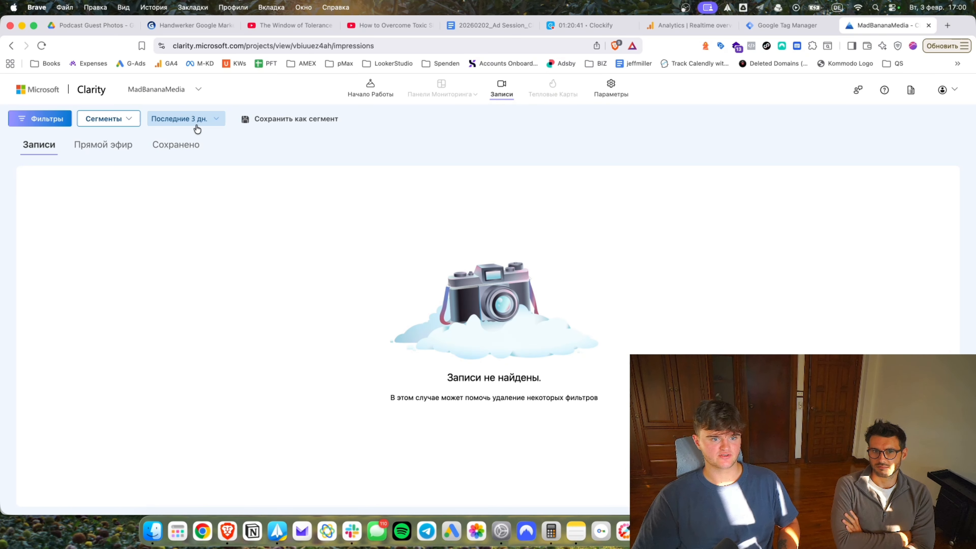
Filter Clarity to today's (Сегодня) live recordings, play the 16:40 session, then close Clarity and the Version 4 panel.
click(172, 121)
click(187, 150)
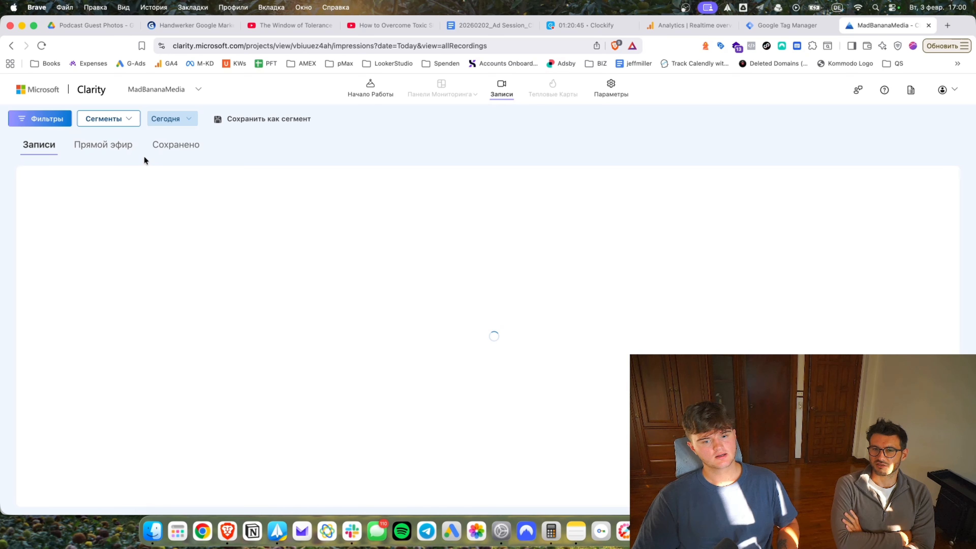
click(121, 151)
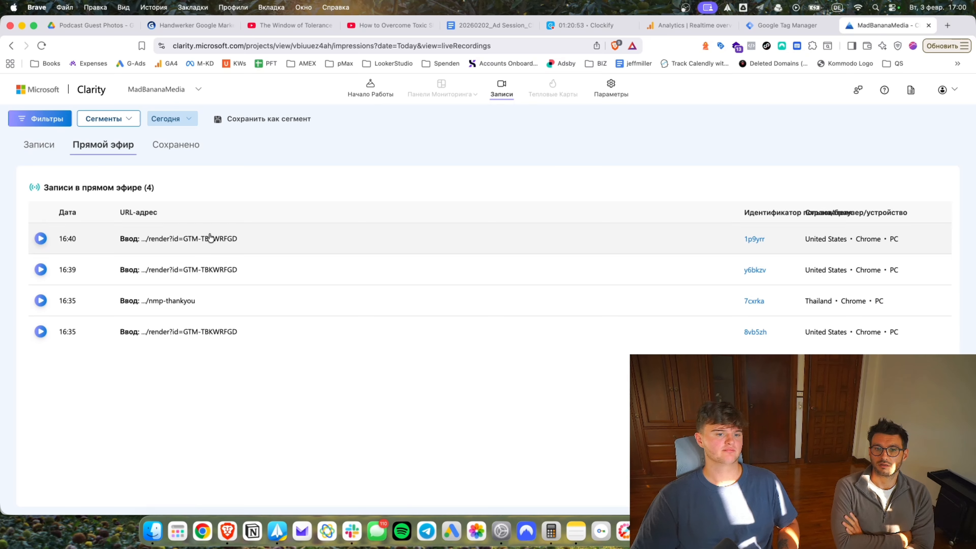
click(40, 243)
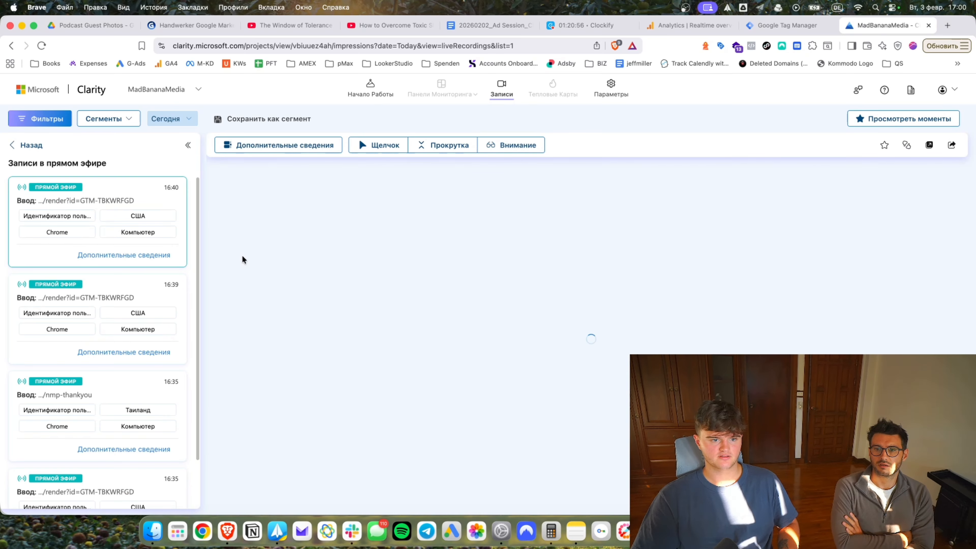
click(928, 25)
click(181, 211)
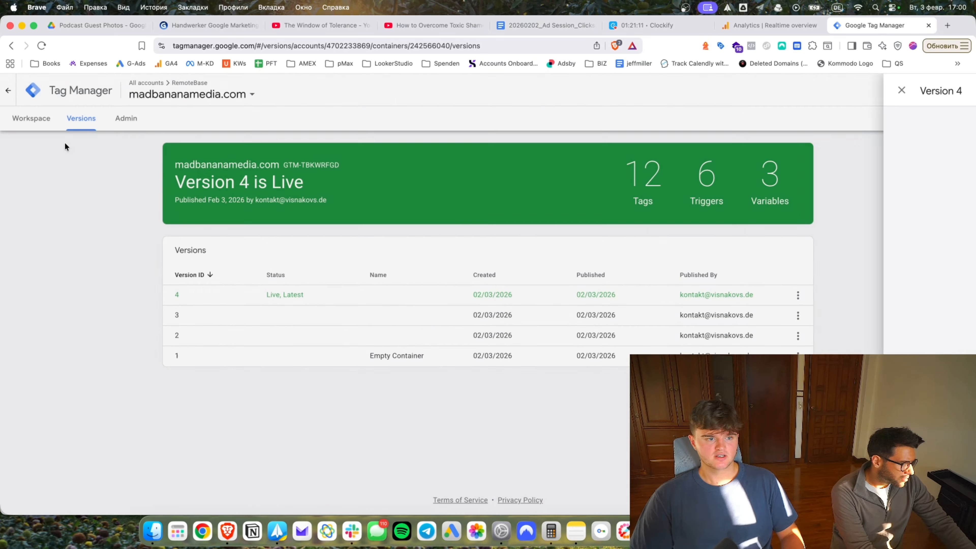
Return to the Tag Manager workspace overview and load business.facebook.com in a new tab.
click(40, 119)
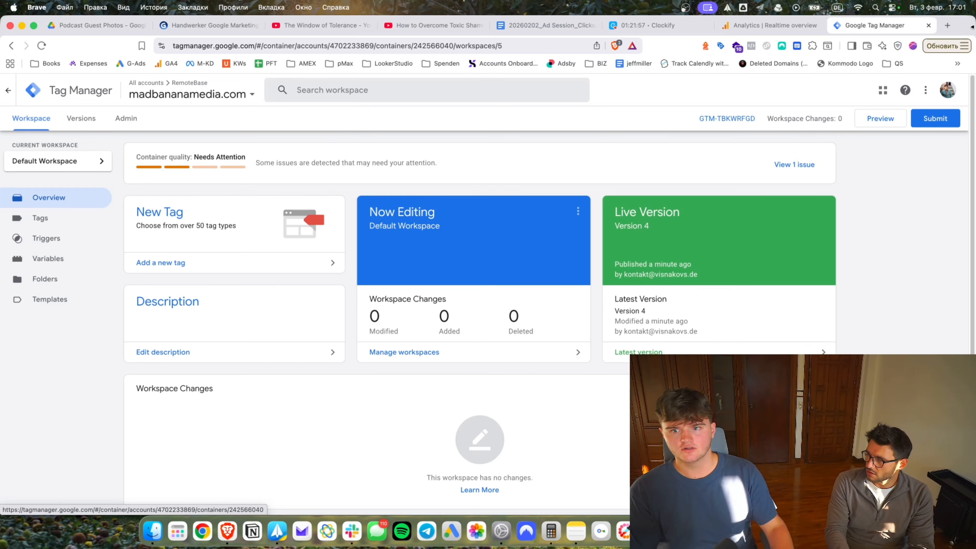
click(947, 25)
text(business.facebook.com)
key(Return)
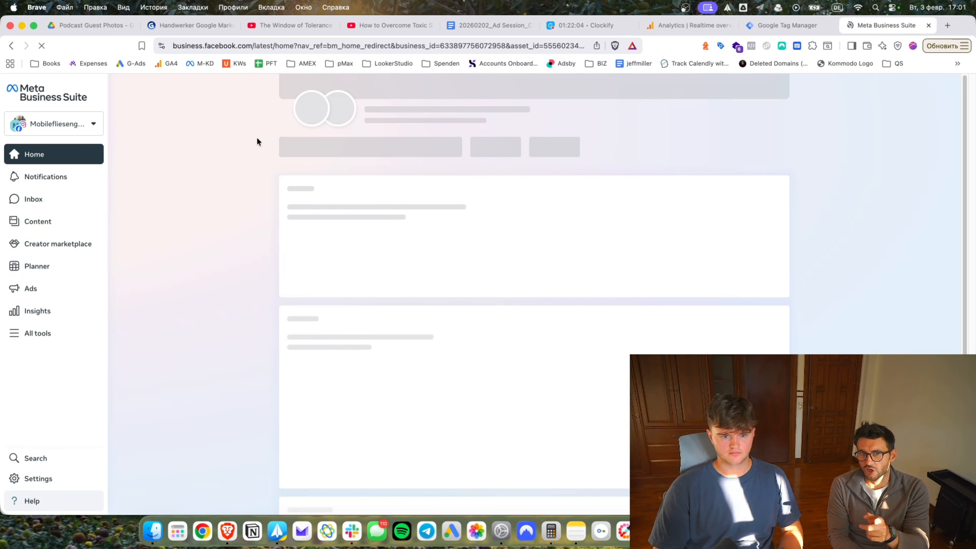
Switch Meta Business Suite to the RemoteBase business account.
click(65, 130)
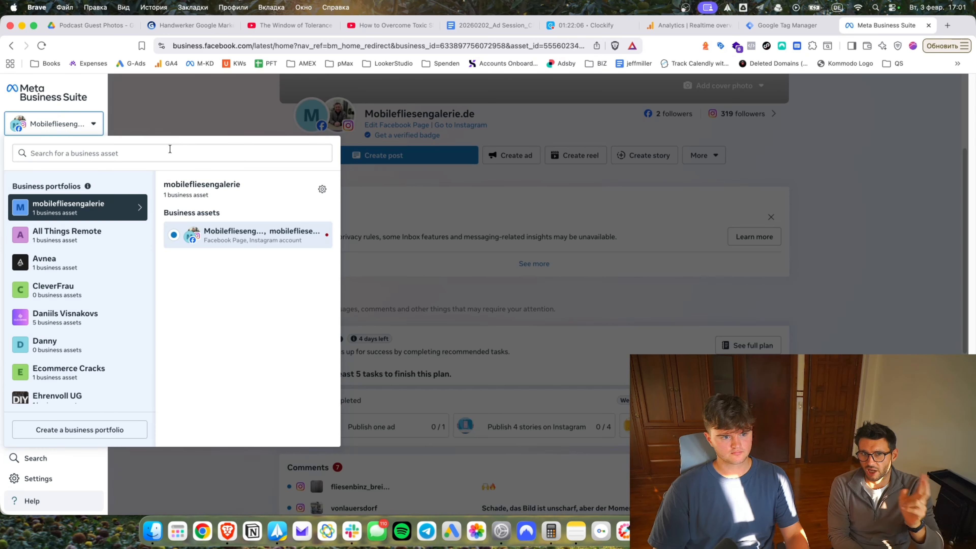
click(169, 152)
text(remote)
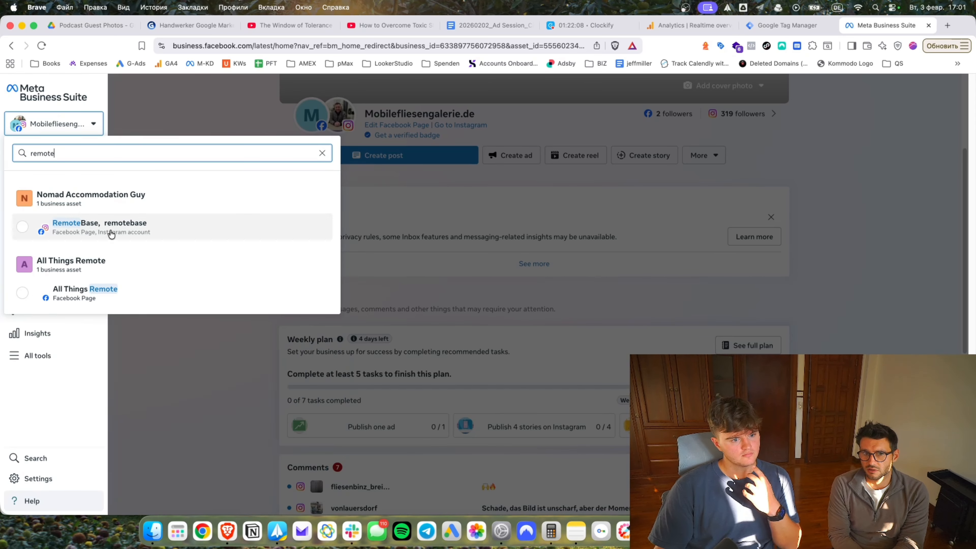
click(109, 227)
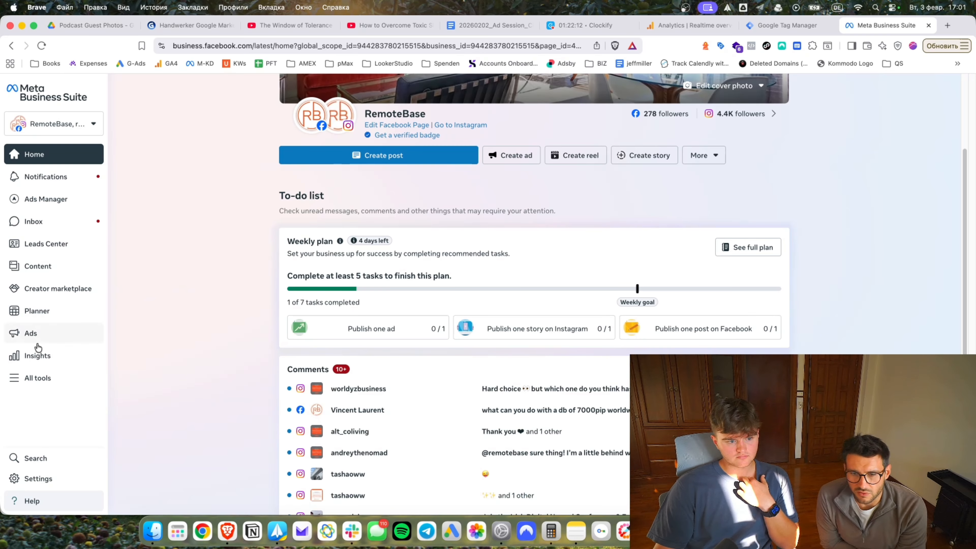
In Settings > Pages, start creating a new Facebook Page via Add.
click(45, 480)
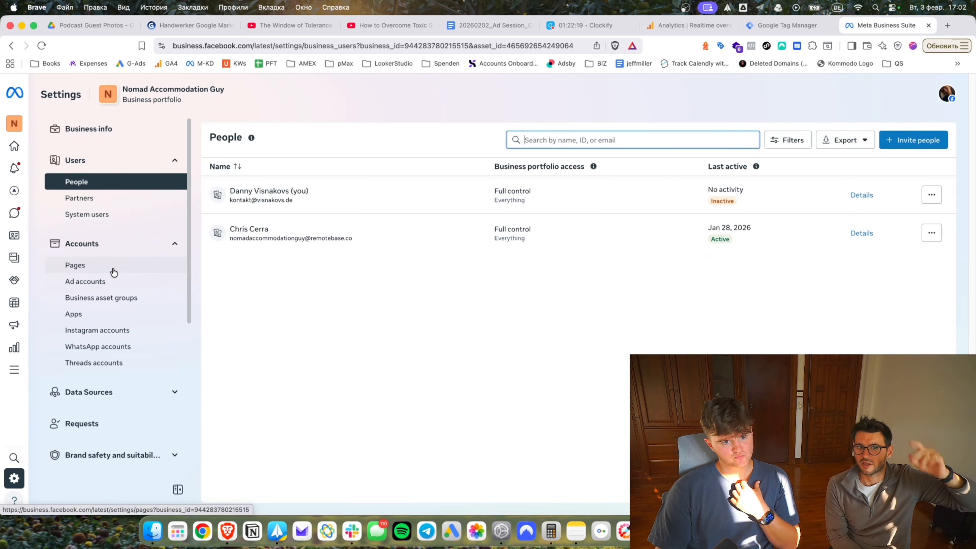
click(113, 269)
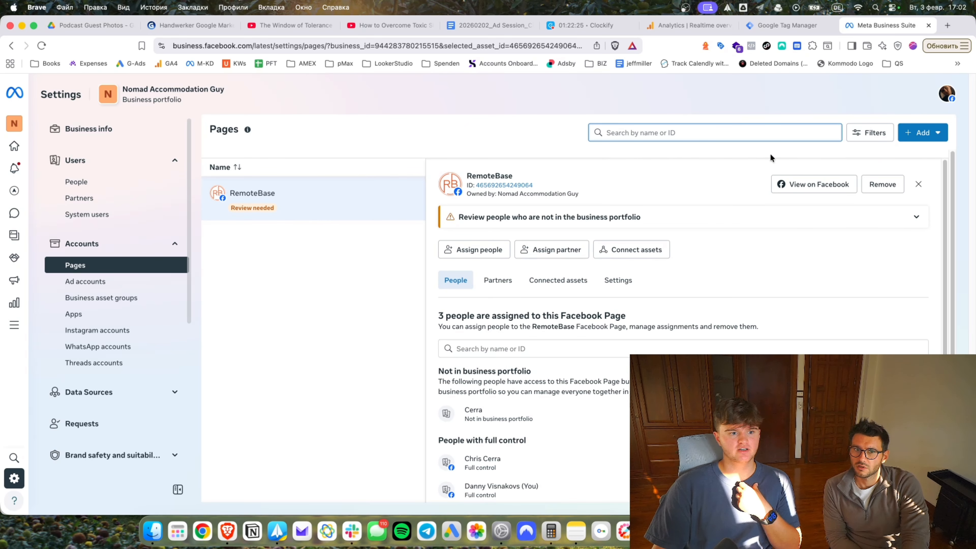
click(917, 132)
click(787, 248)
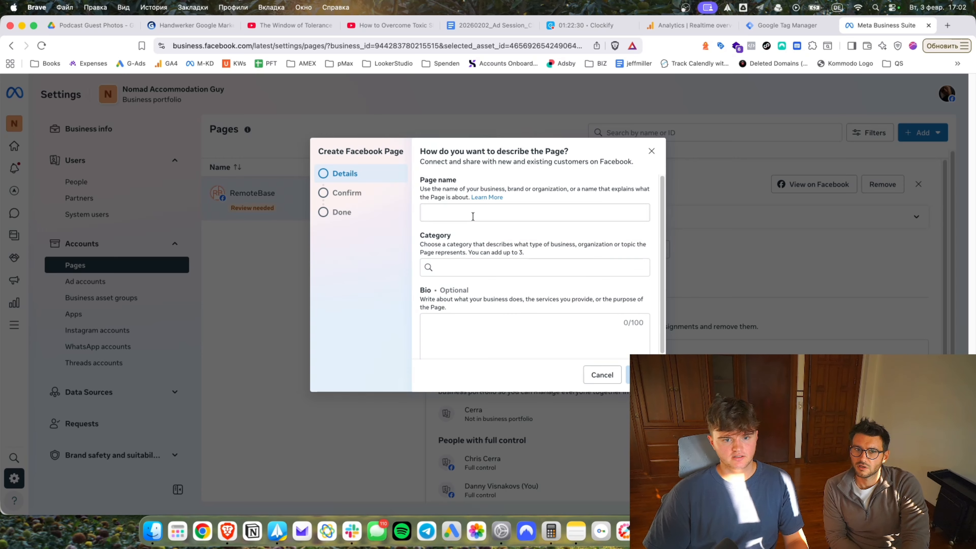
Name the Page MadBananaMedia and add the Marketing Agency category.
click(473, 216)
text(MadBanana)
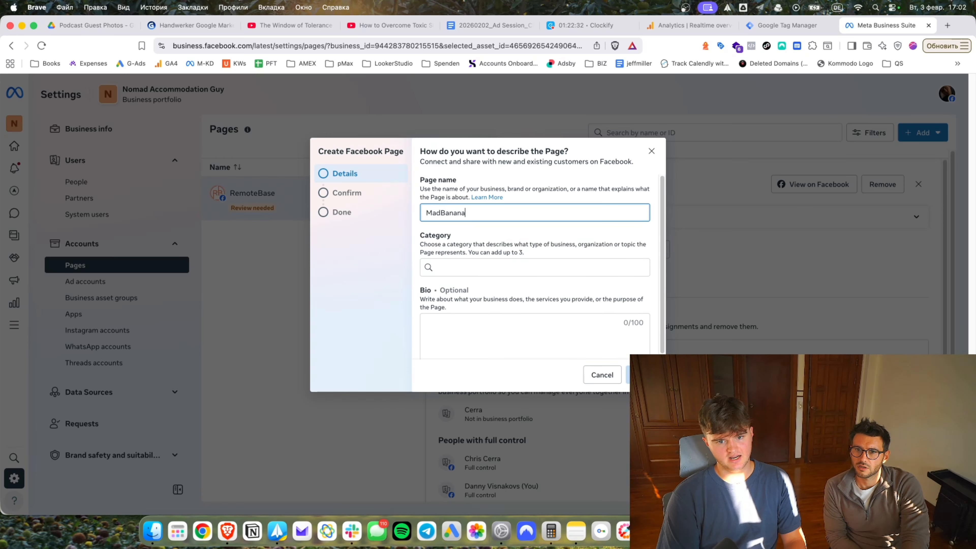
text(Media)
key(Tab)
text(marke)
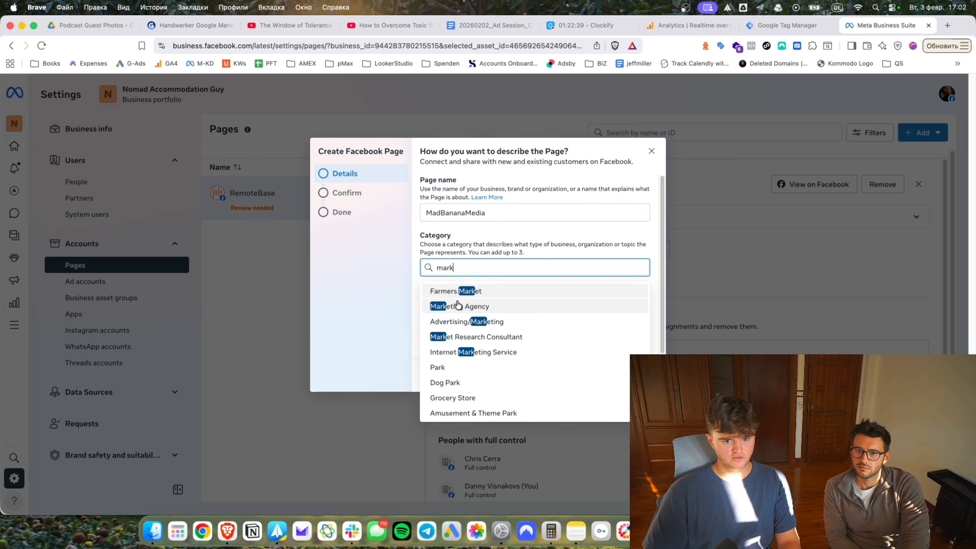
click(457, 304)
Add Media Agency and Business Consultant as further Page categories.
text(email)
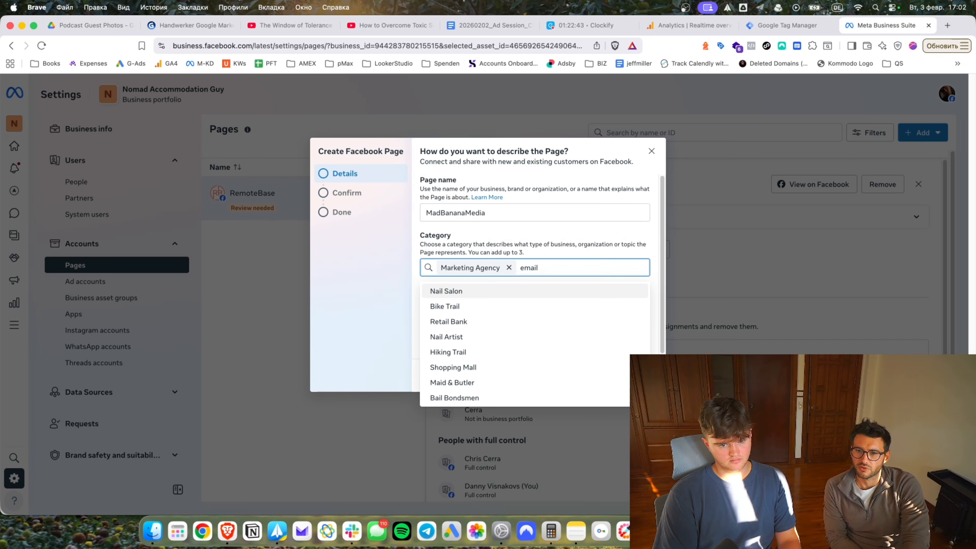
key(BackSpace)
key(BackSpace)
key(BackSpace)
key(BackSpace)
key(BackSpace)
text(medi)
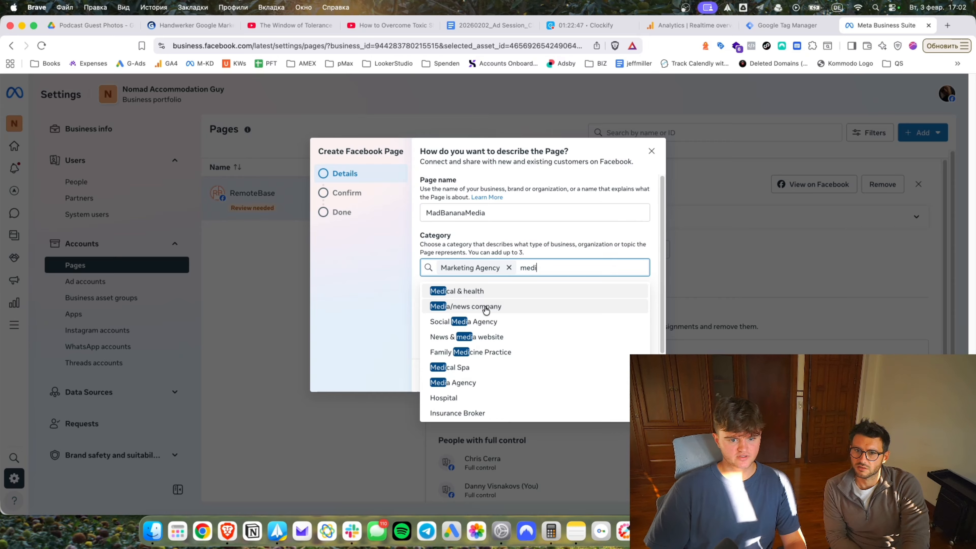
click(486, 382)
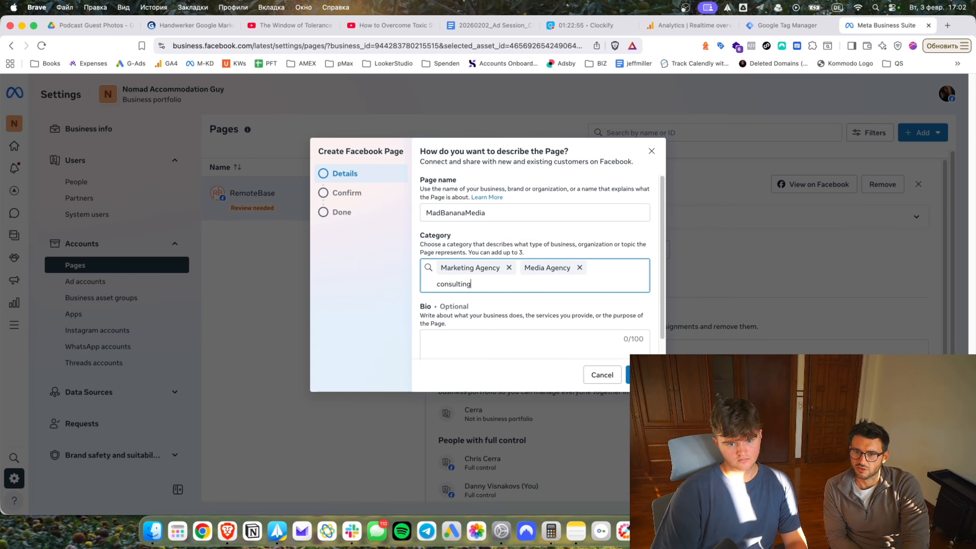
text(consulting)
key(BackSpace)
key(BackSpace)
key(BackSpace)
text(an)
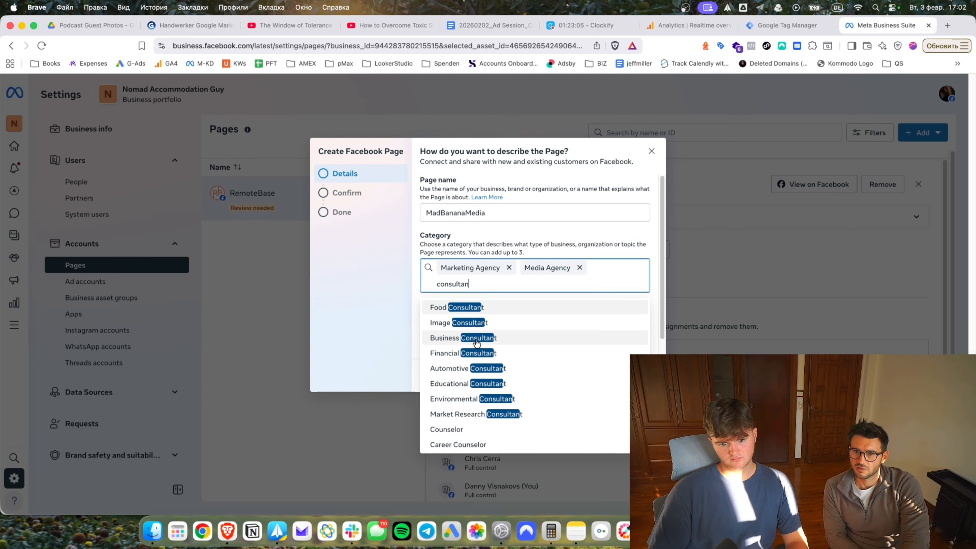
click(476, 339)
Load madbananamedia.com in a new browser tab.
scroll(562, 327, down, 1)
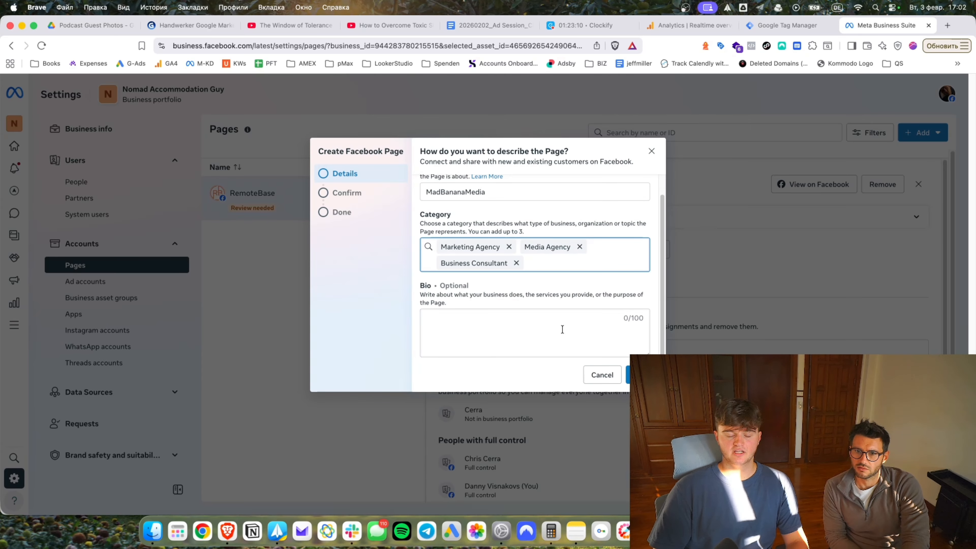
click(940, 25)
text(madbananamedia.com)
key(Return)
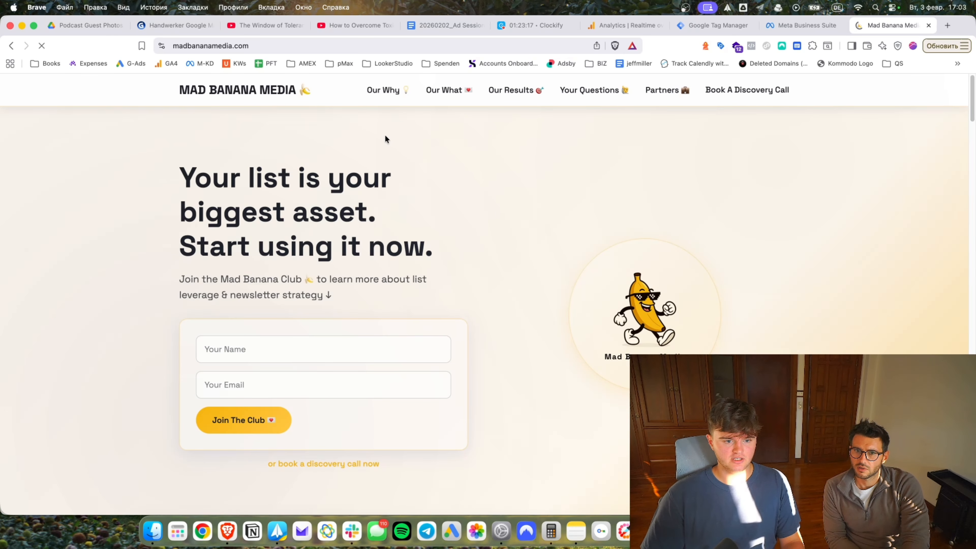
Copy the madbananamedia.com address and open Gemini in a new tab.
scroll(234, 274, down, 12)
key(super+l)
key(super+c)
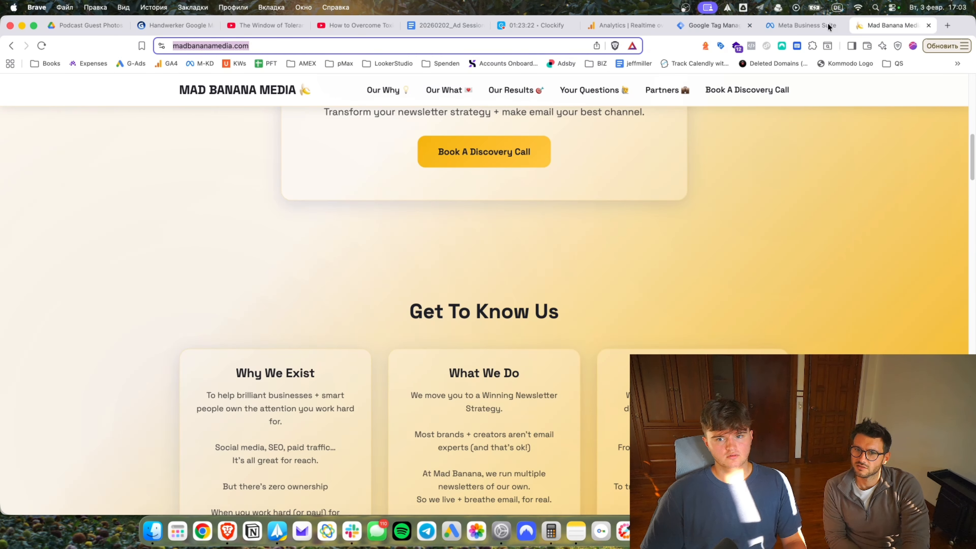
click(947, 26)
text(gemini)
key(Return)
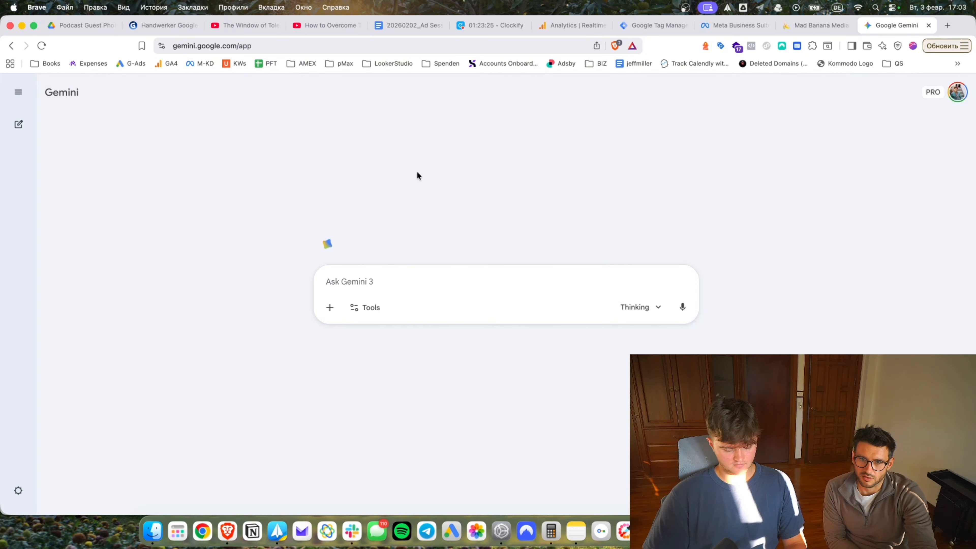
Ask Gemini for a Facebook Page description under 100 characters, based on all pages of the pasted website.
text(give me a fb page )
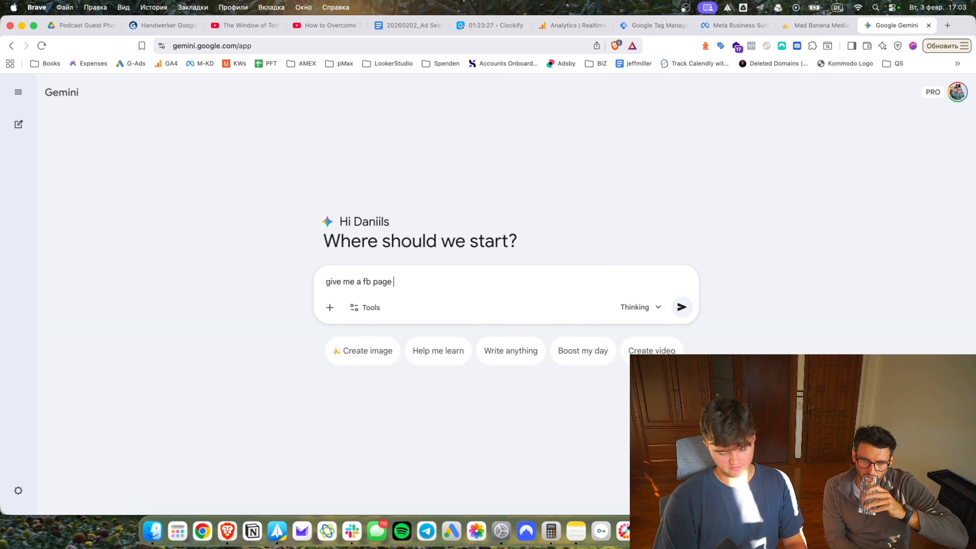
text(description from)
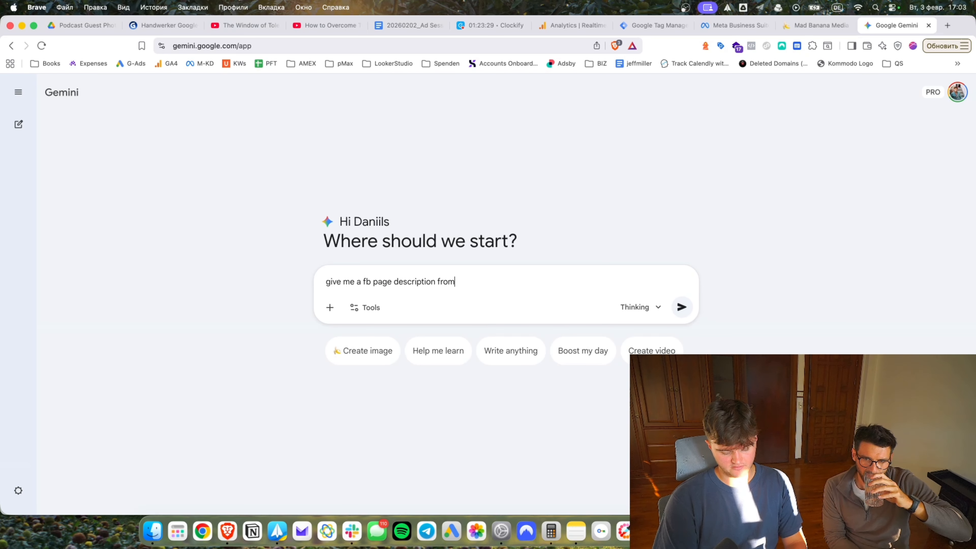
key(BackSpace)
key(BackSpace)
key(BackSpace)
key(BackSpace)
text(based on this landing)
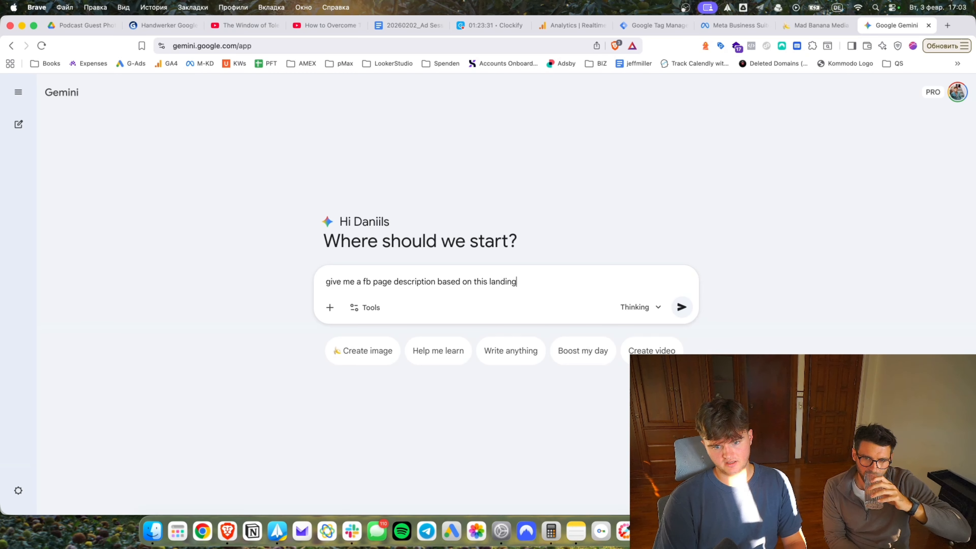
key(alt+BackSpace)
text(website, you mu)
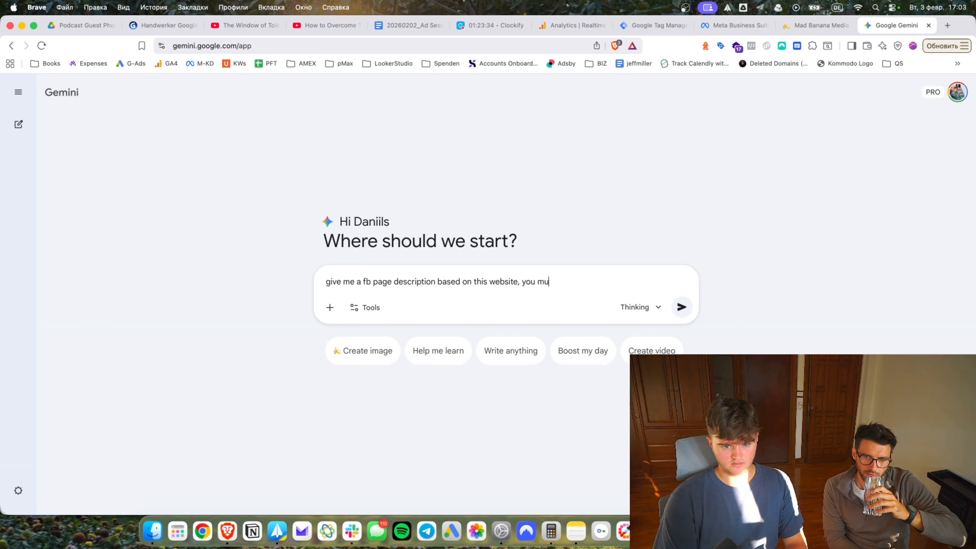
text(st visit all pages)
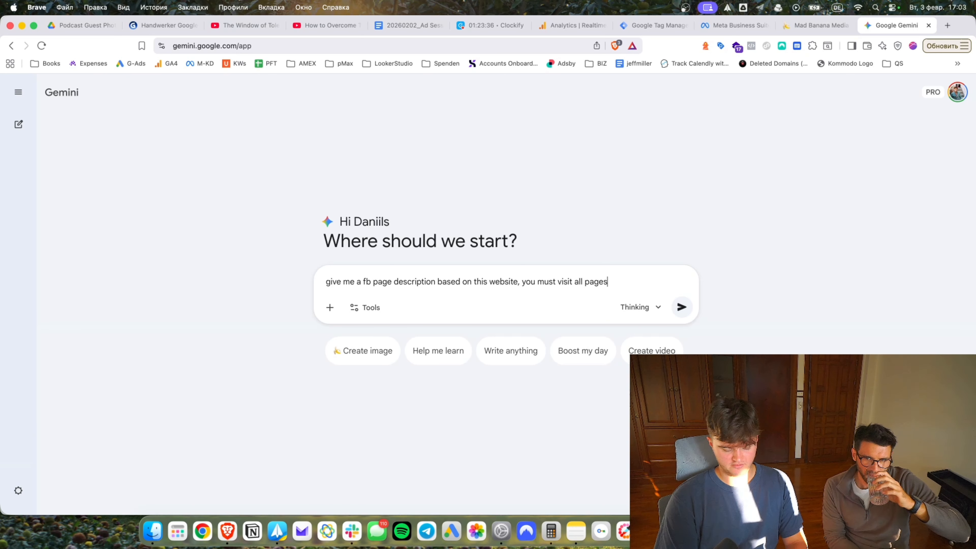
text( on this website )
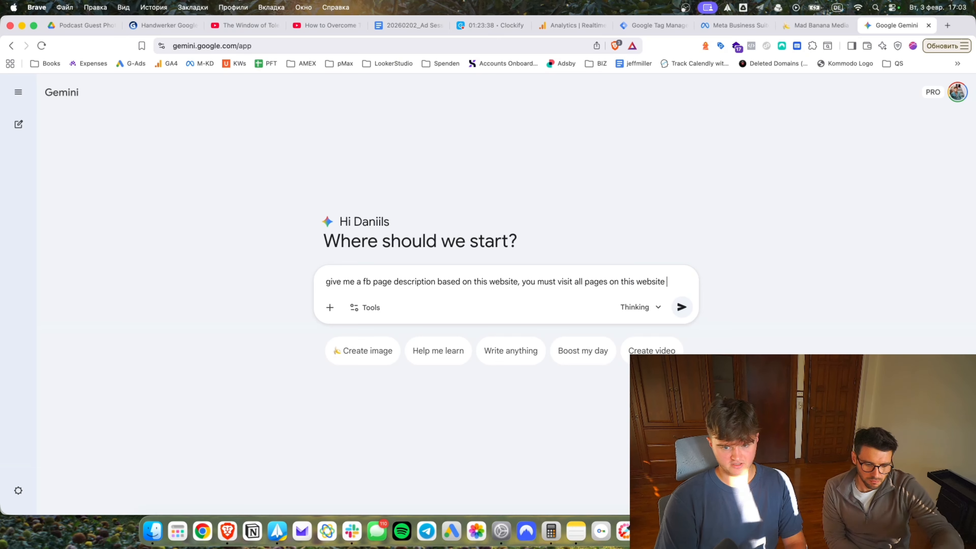
text((sitemap.xml))
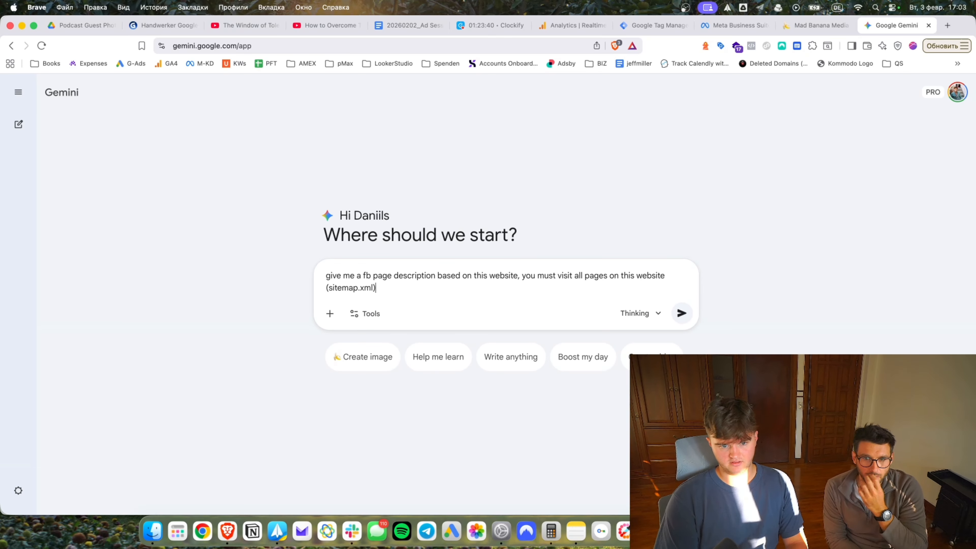
key(super+v)
click(732, 25)
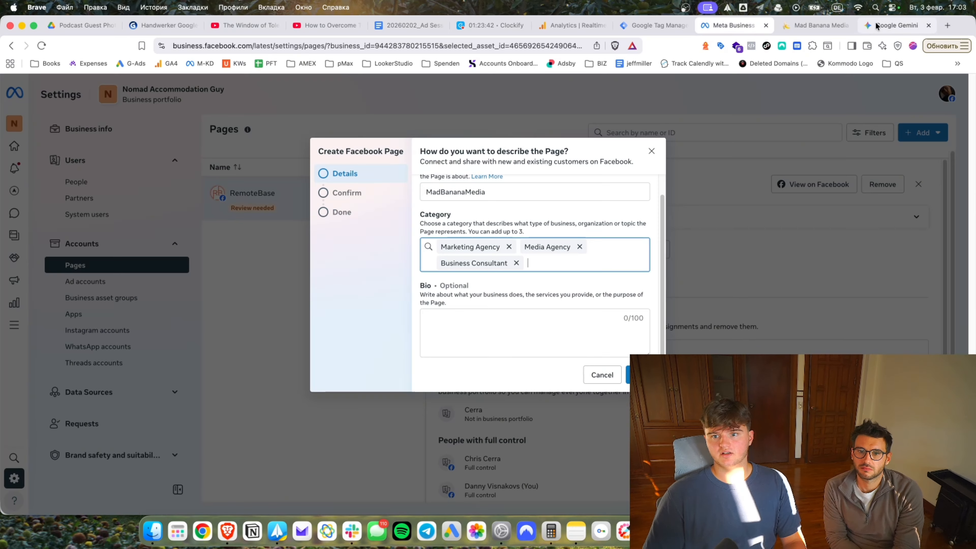
click(892, 25)
text(desc)
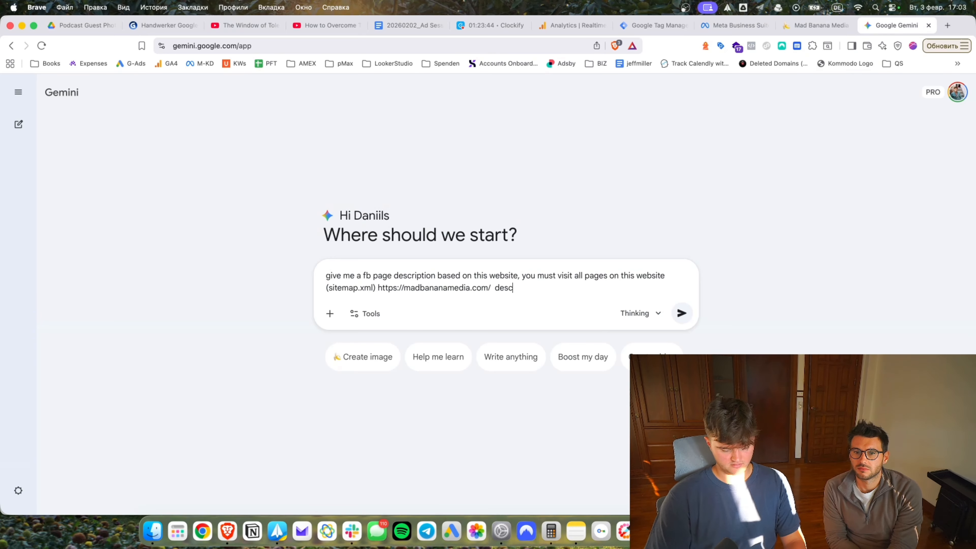
text(ription must be not)
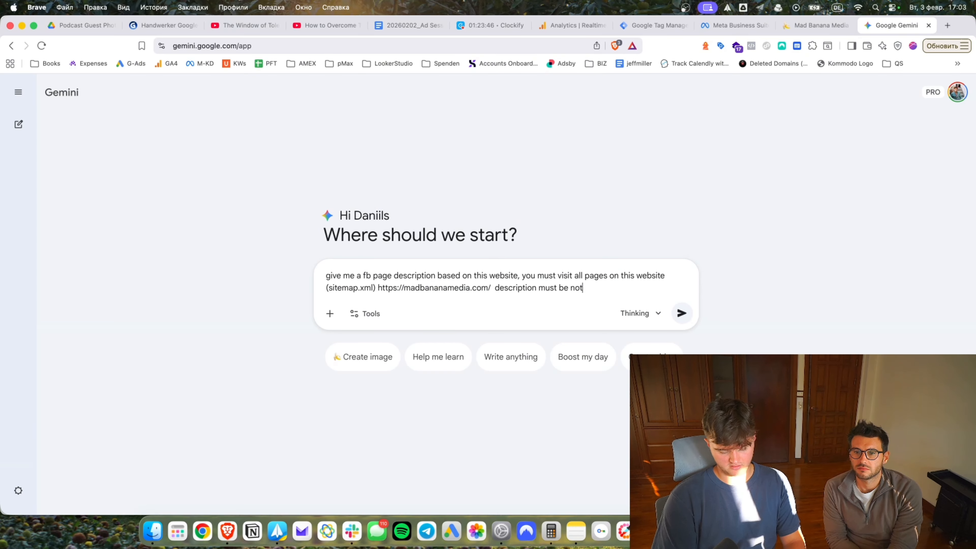
text( longer than 100 characters.)
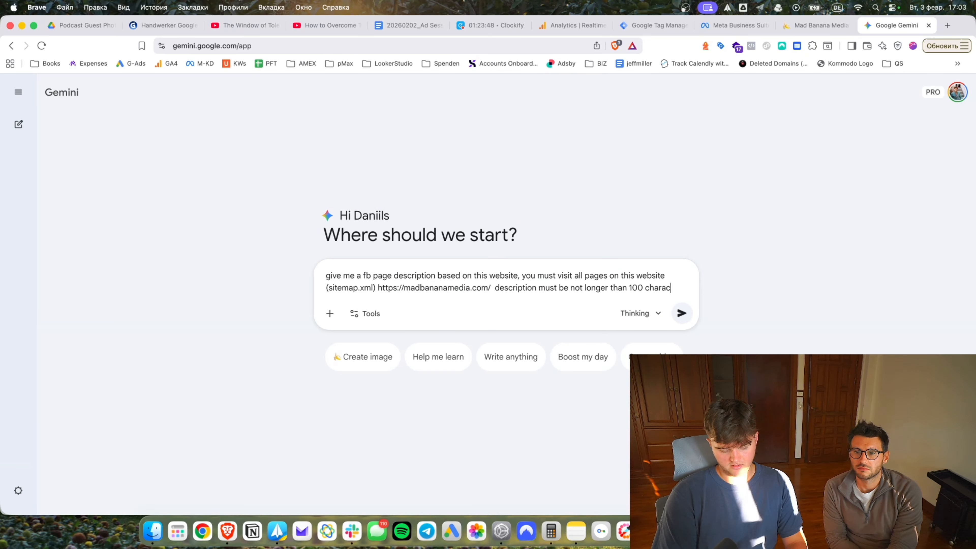
key(Return)
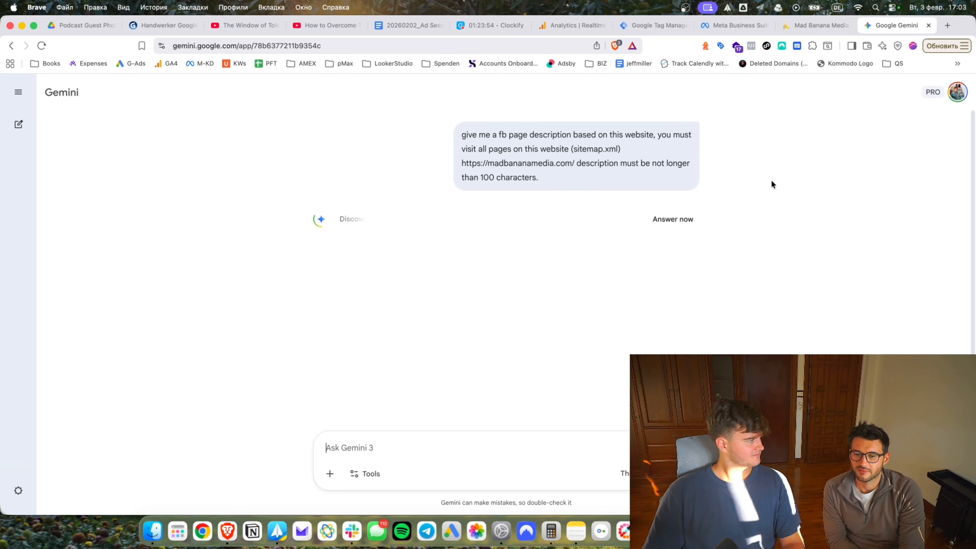
Check the madbananamktg.com domain from Gemini's reasoning in a new tab, then close it.
click(425, 222)
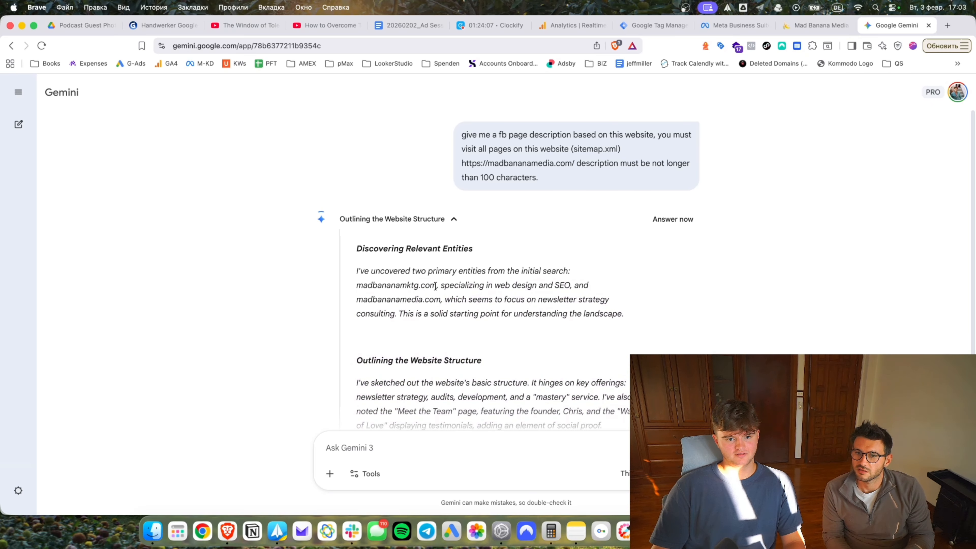
drag(356, 285, 436, 281)
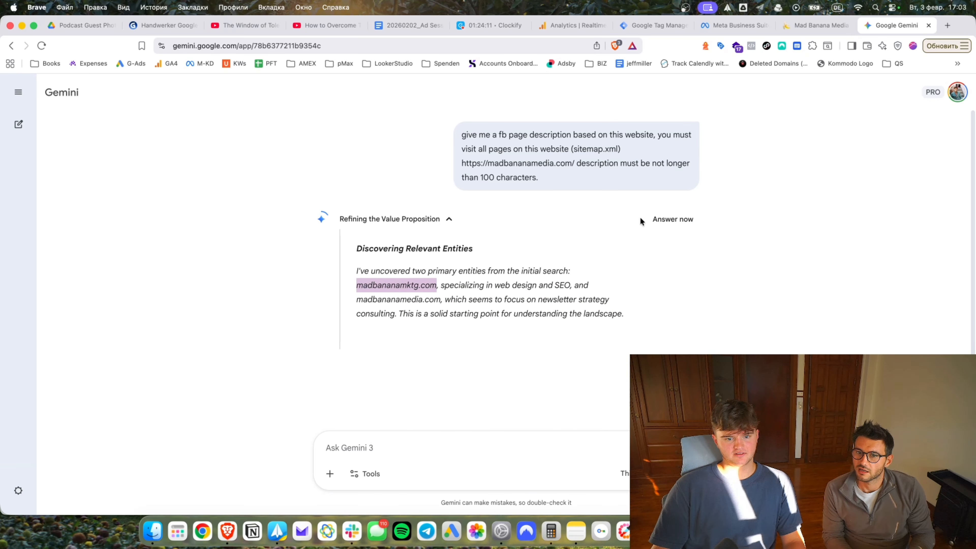
key(super+c)
key(super+t)
key(super+v)
key(Return)
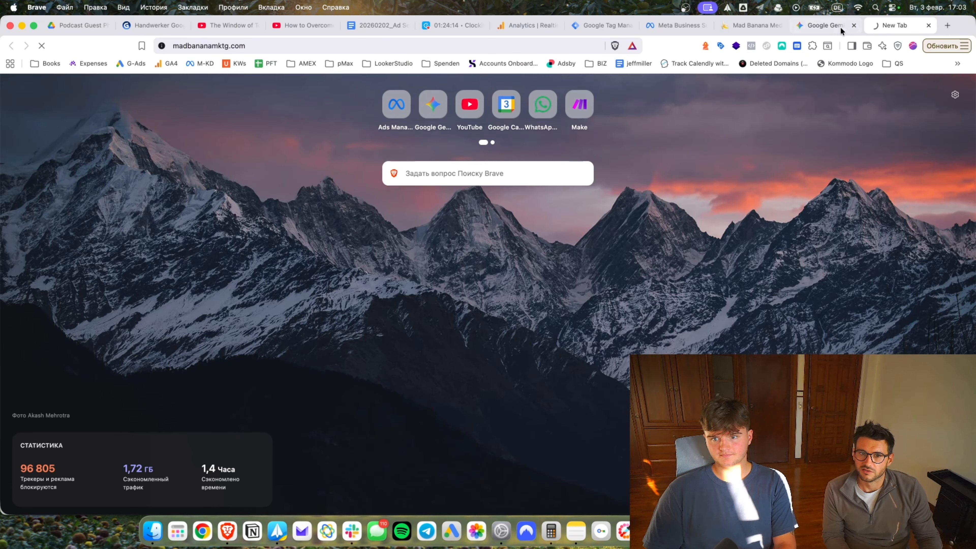
click(840, 27)
click(873, 27)
click(818, 24)
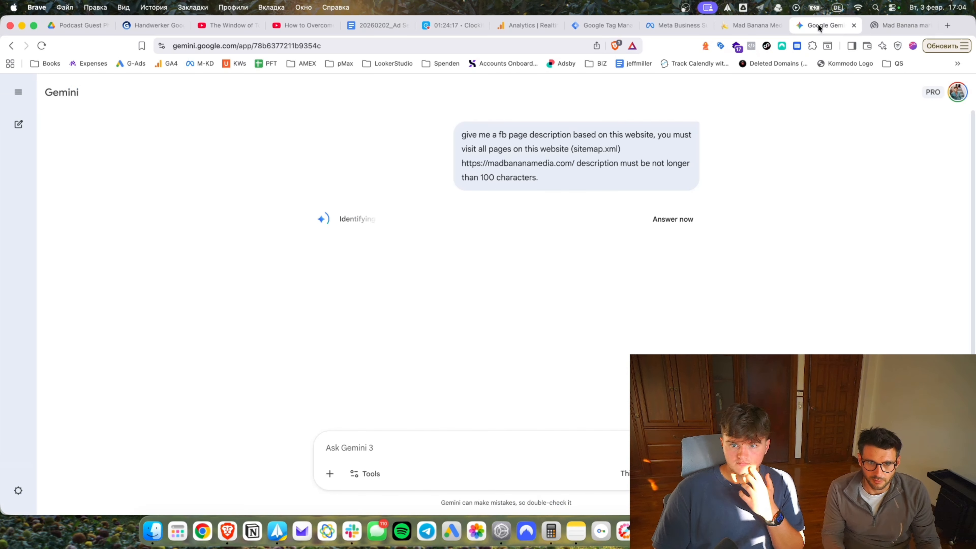
key(ctrl+Tab)
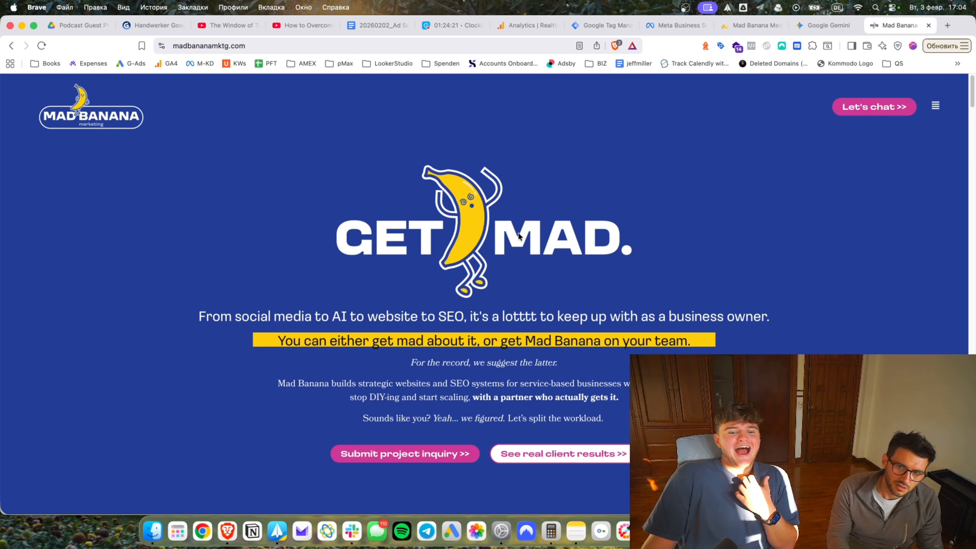
scroll(614, 269, down, 10)
key(super+w)
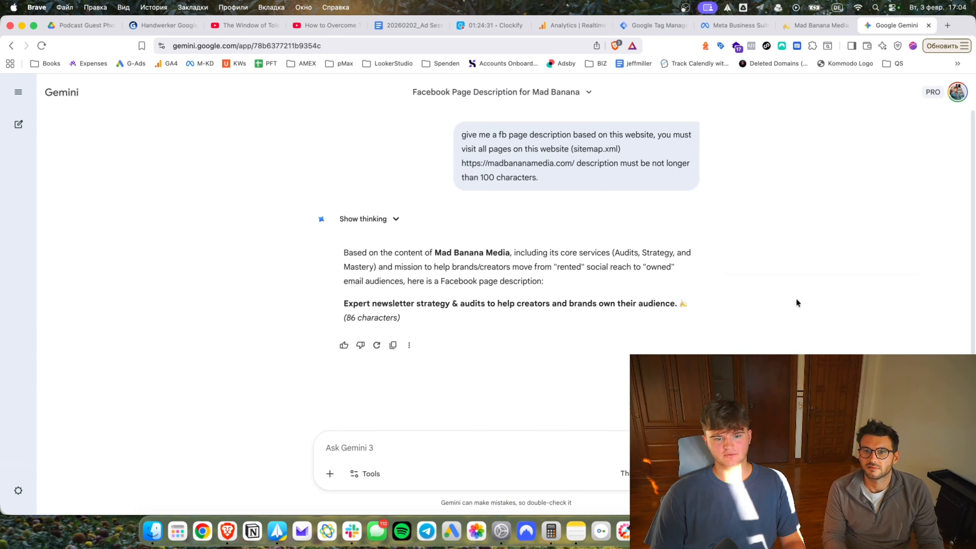
Copy Gemini's 86-character description and paste it into the new Page's Bio.
mouse_move(346, 304)
mouse_down()
mouse_move(744, 307)
mouse_move(343, 304)
mouse_up()
key(super+c)
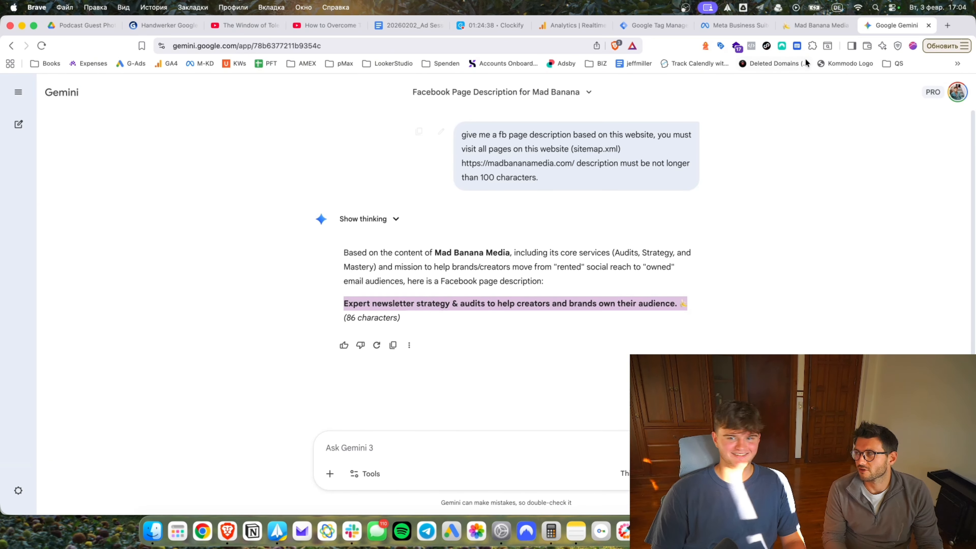
click(768, 25)
click(509, 340)
key(super+v)
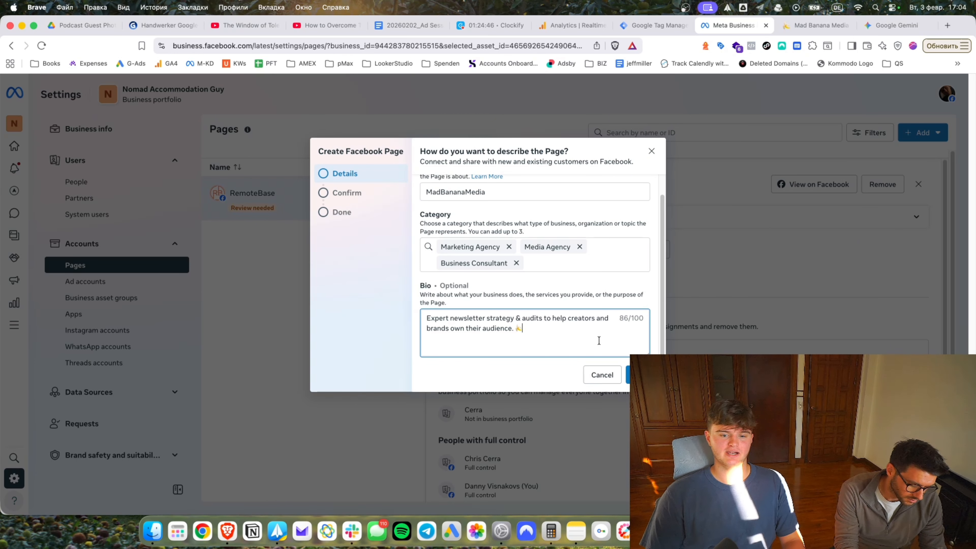
Accept the terms and create the Page, then copy the suggested name Madbananamedia from the invalid-name error.
click(637, 375)
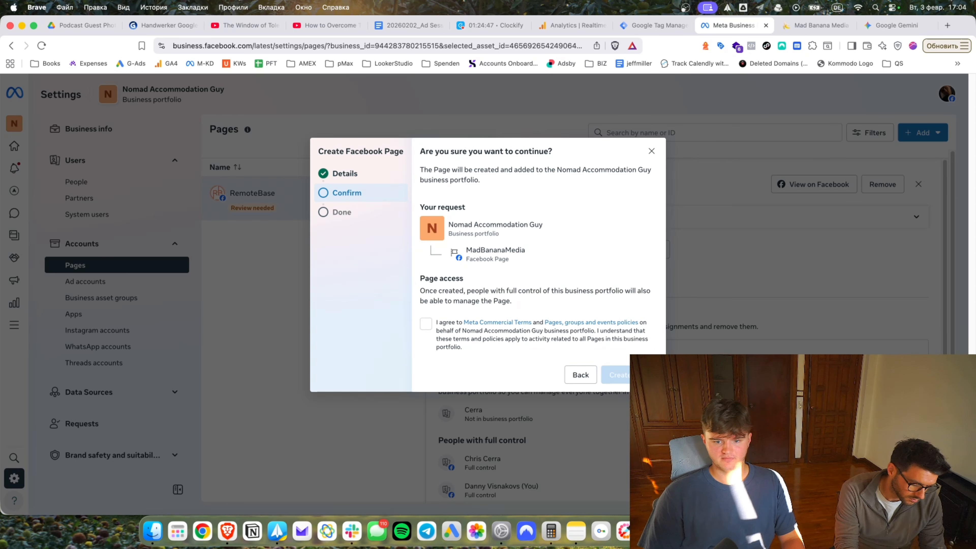
click(427, 325)
click(622, 373)
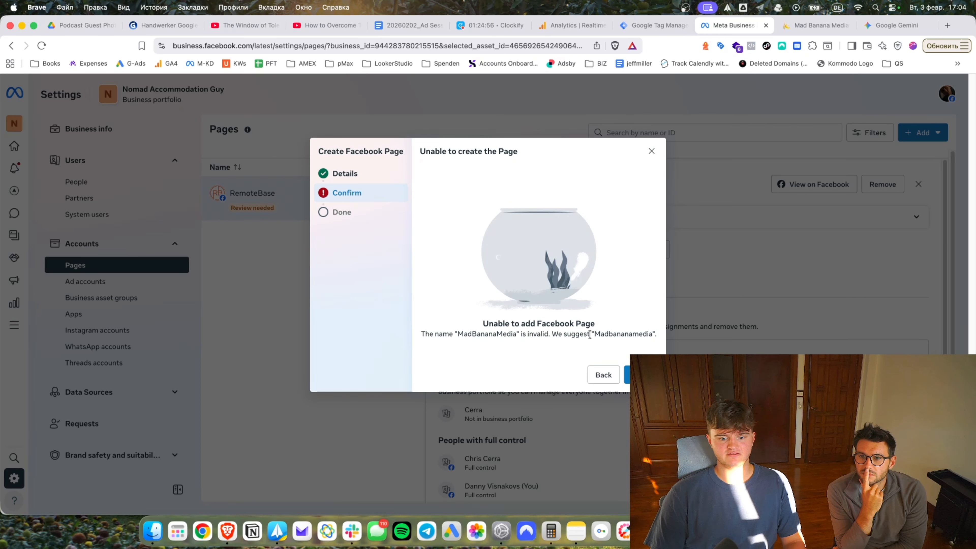
drag(595, 334, 648, 336)
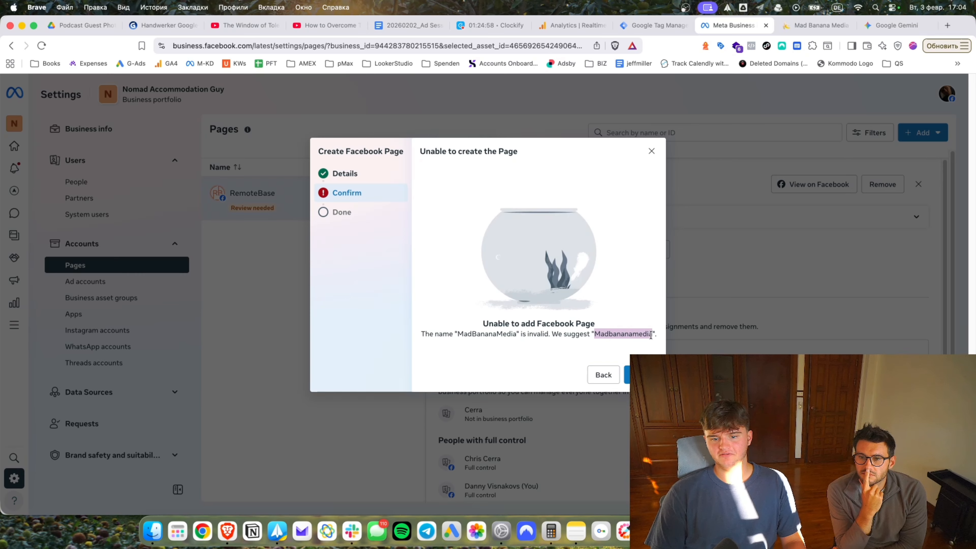
key(Escape)
Recreate the Facebook Page with the pasted name Madbananamedia and its categories.
click(921, 132)
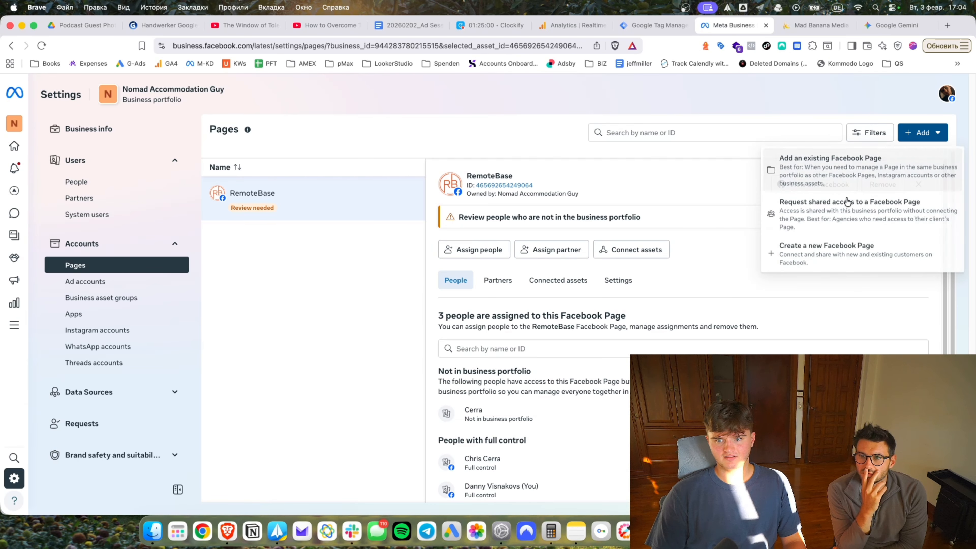
click(857, 244)
click(508, 213)
key(super+v)
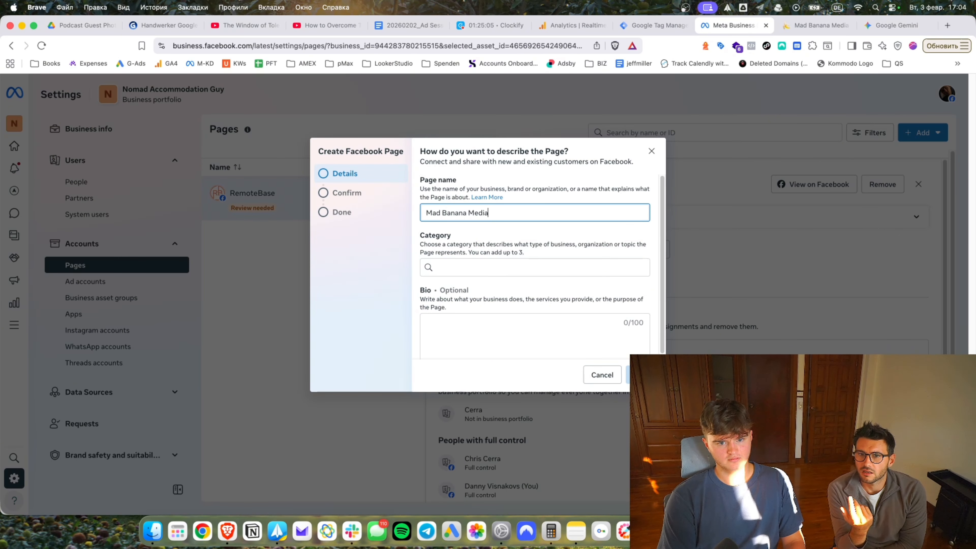
click(540, 265)
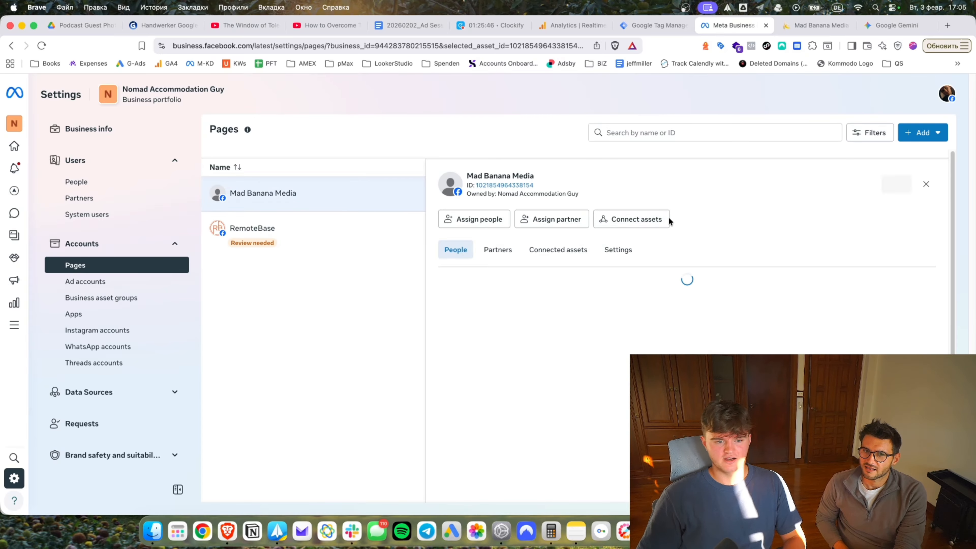
Skip connecting an Instagram account and view the new Page on Facebook.
click(650, 220)
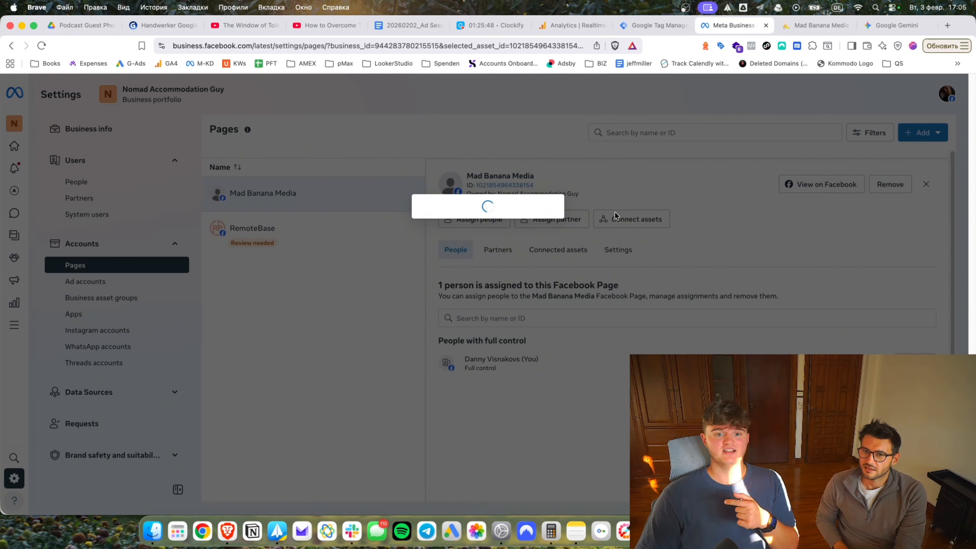
click(381, 238)
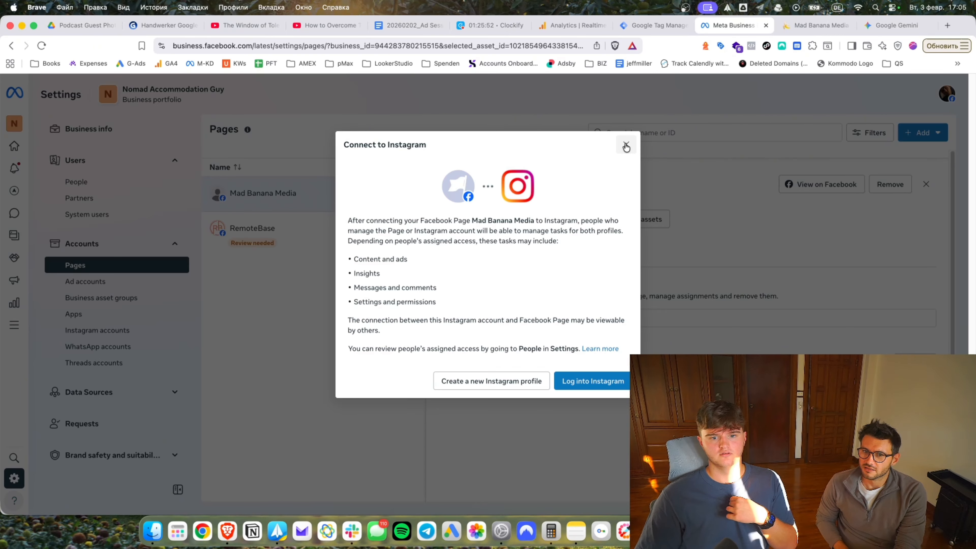
drag(629, 154, 457, 476)
click(491, 380)
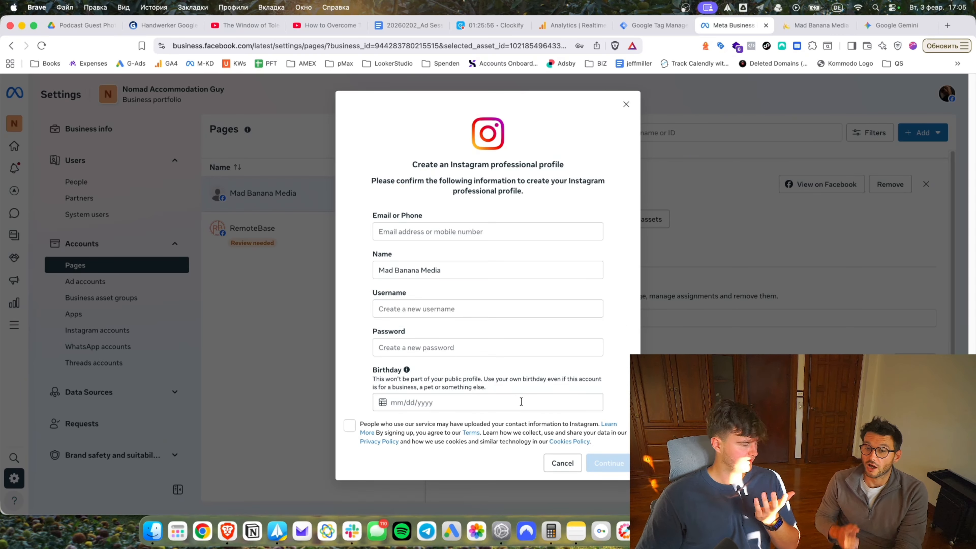
click(626, 105)
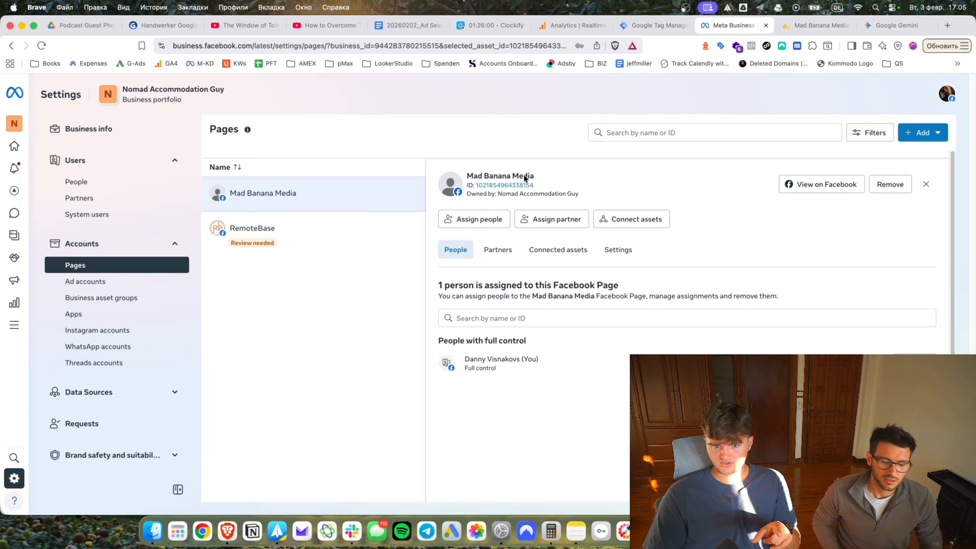
click(601, 222)
click(601, 270)
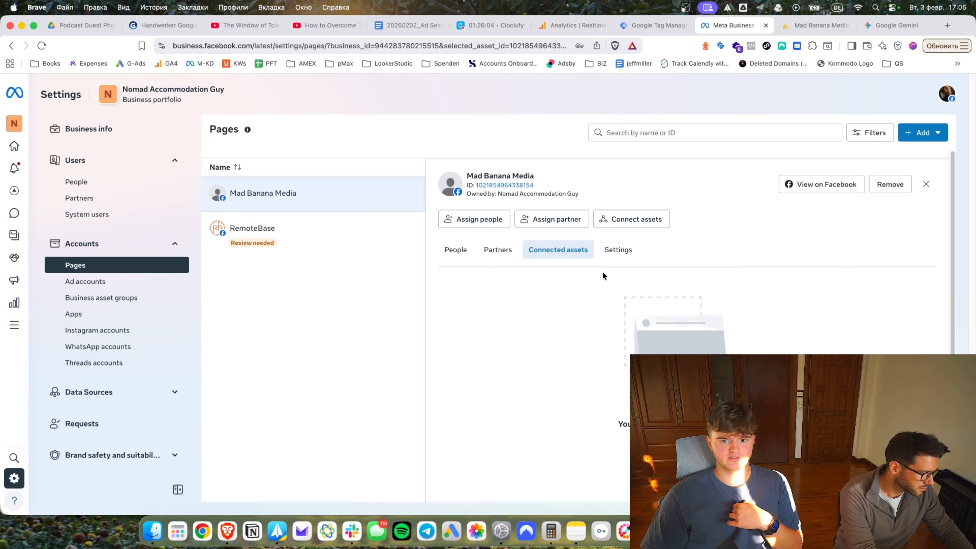
click(808, 183)
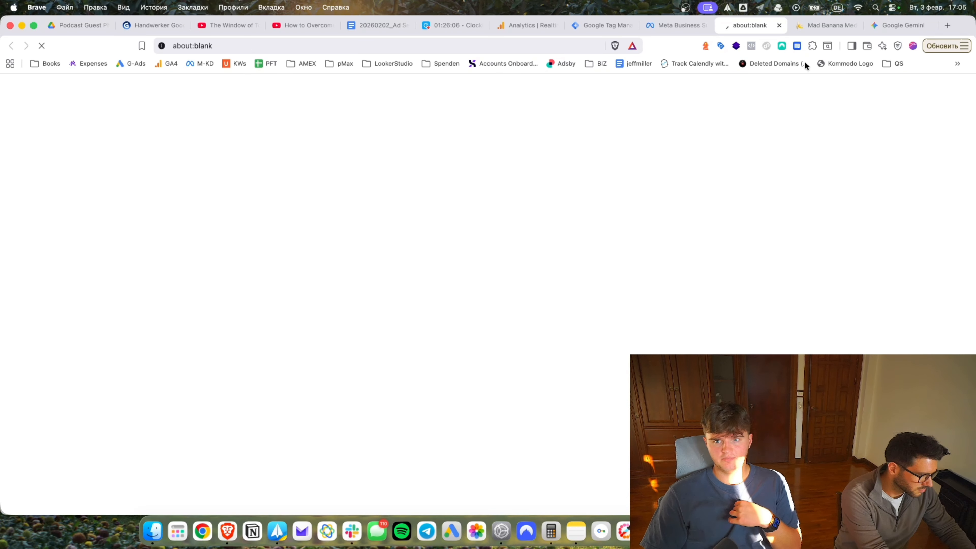
Save the banana logo from madbananamedia.com into Downloads, then go back to the Facebook Page.
click(826, 25)
scroll(388, 192, up, 5)
scroll(384, 197, up, 5)
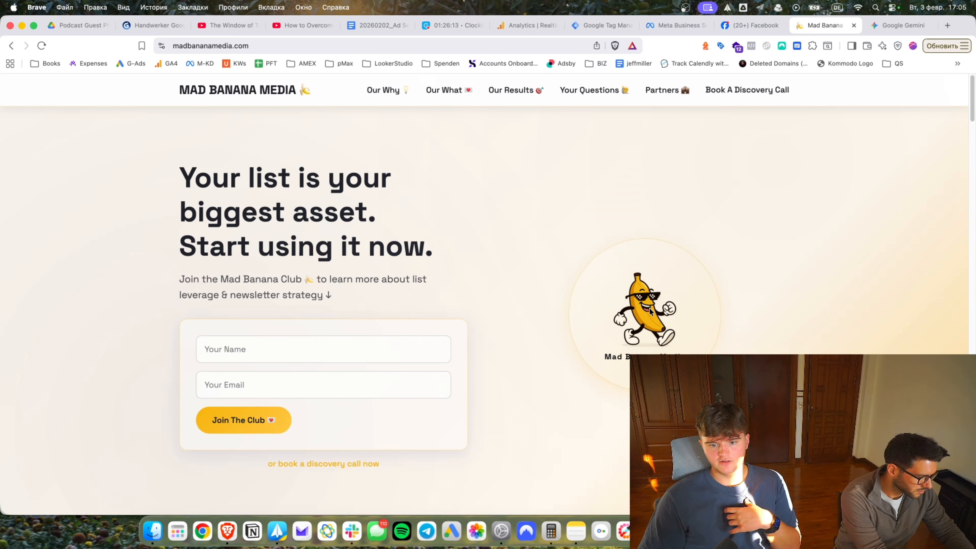
right_click(649, 297)
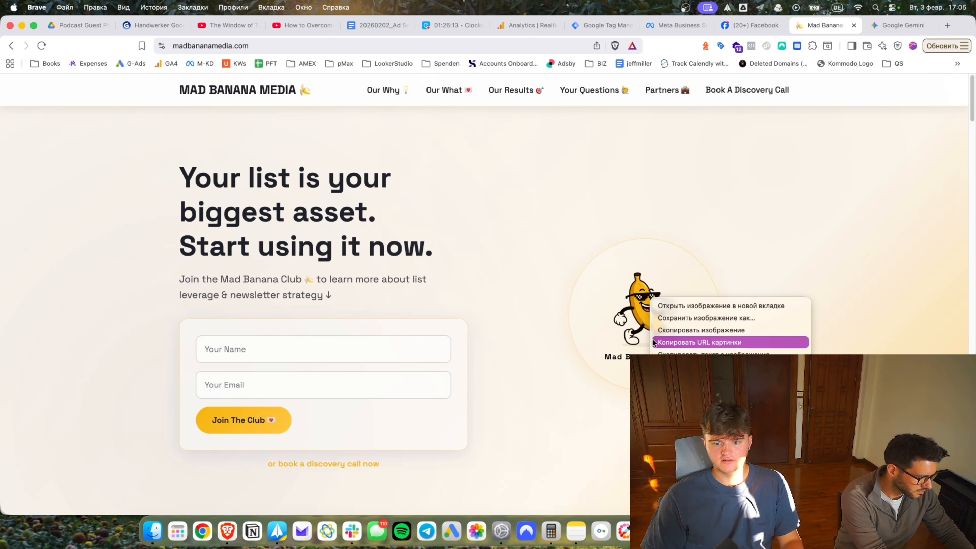
click(678, 318)
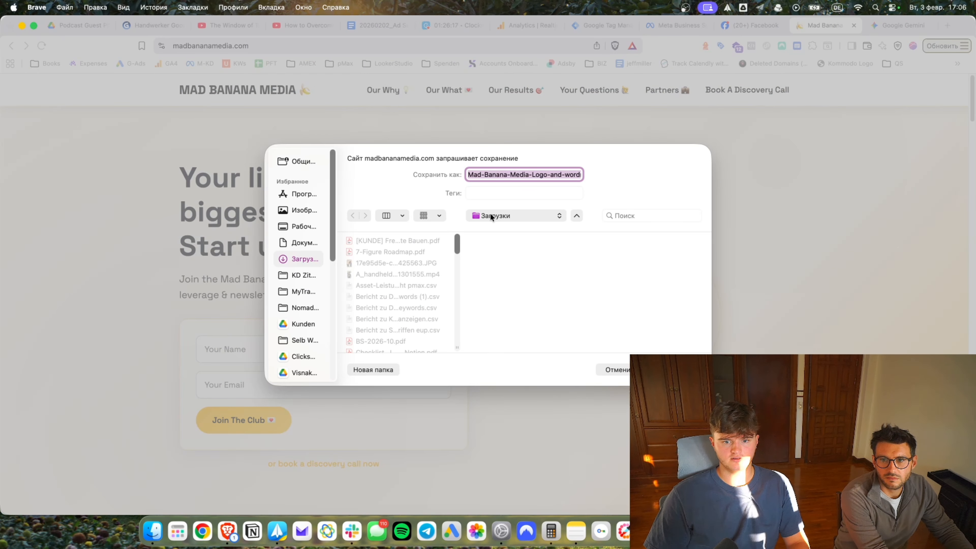
key(Return)
click(749, 25)
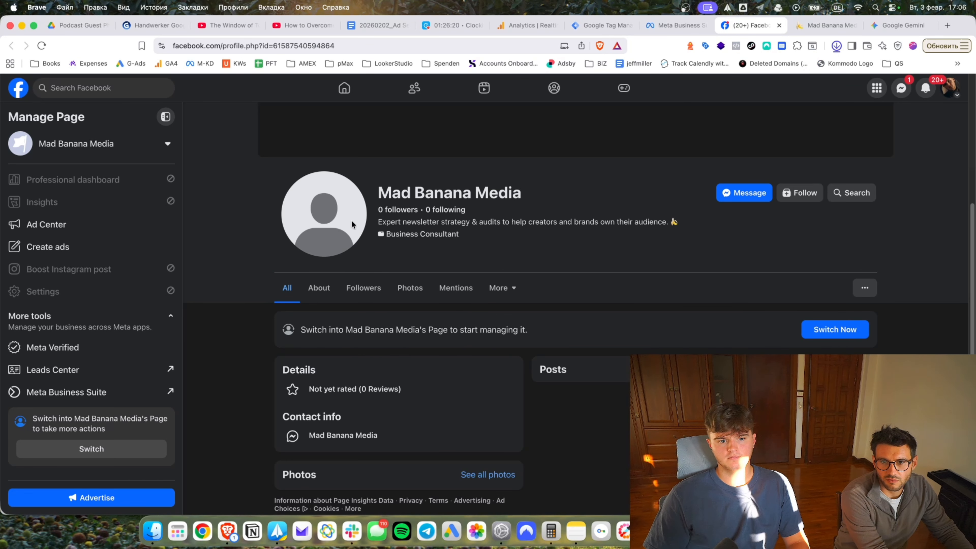
Launch Canva and switch into managing the Mad Banana Media Page, accepting its welcome.
key(alt+space)
text(c)
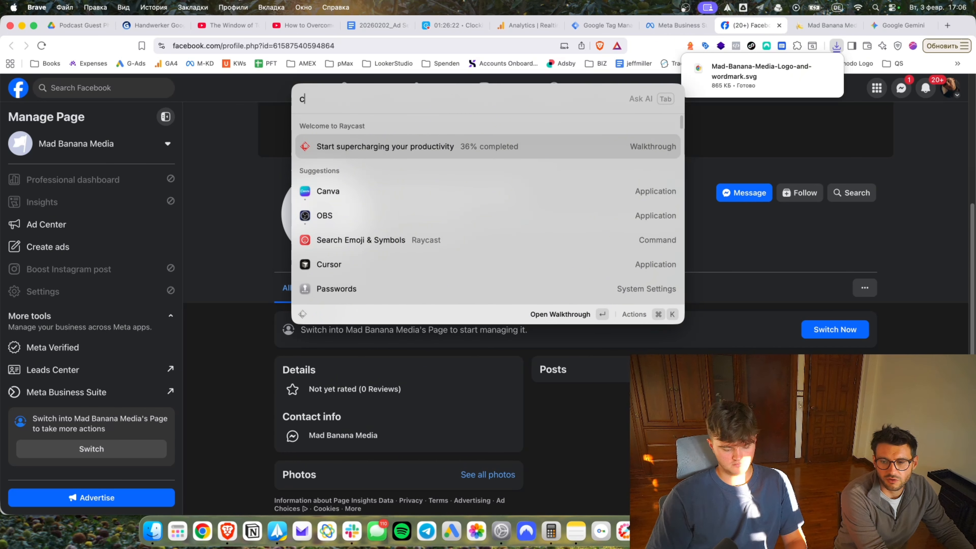
text(a)
key(Return)
click(834, 329)
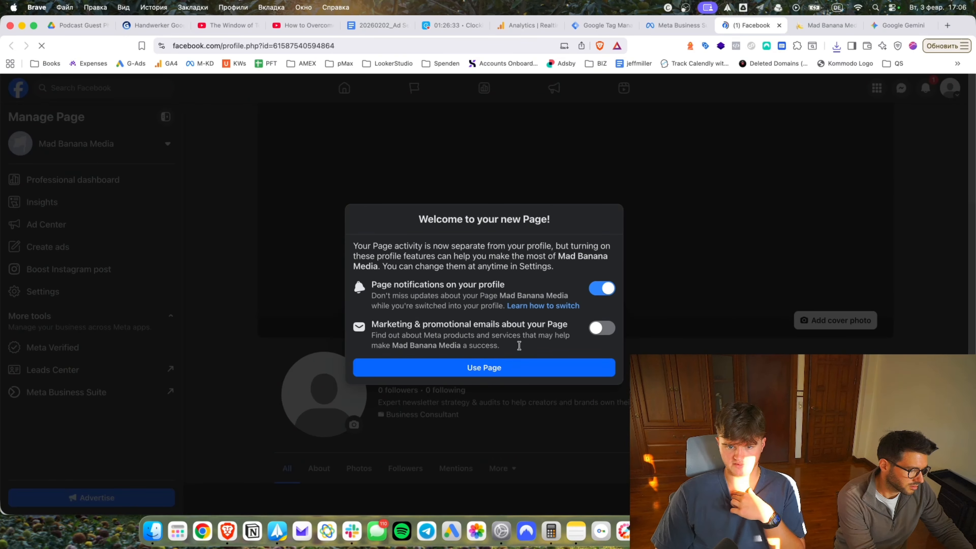
click(515, 367)
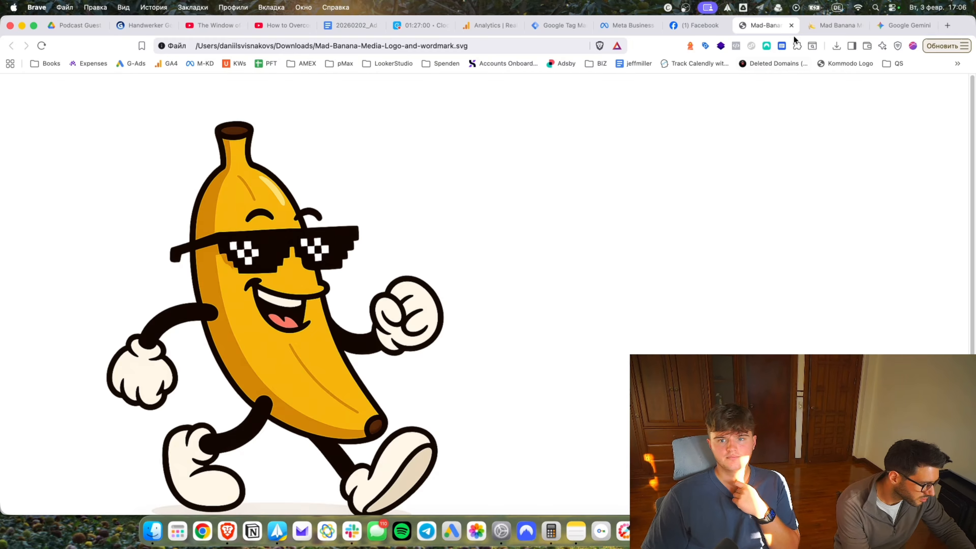
scroll(577, 273, down, 5)
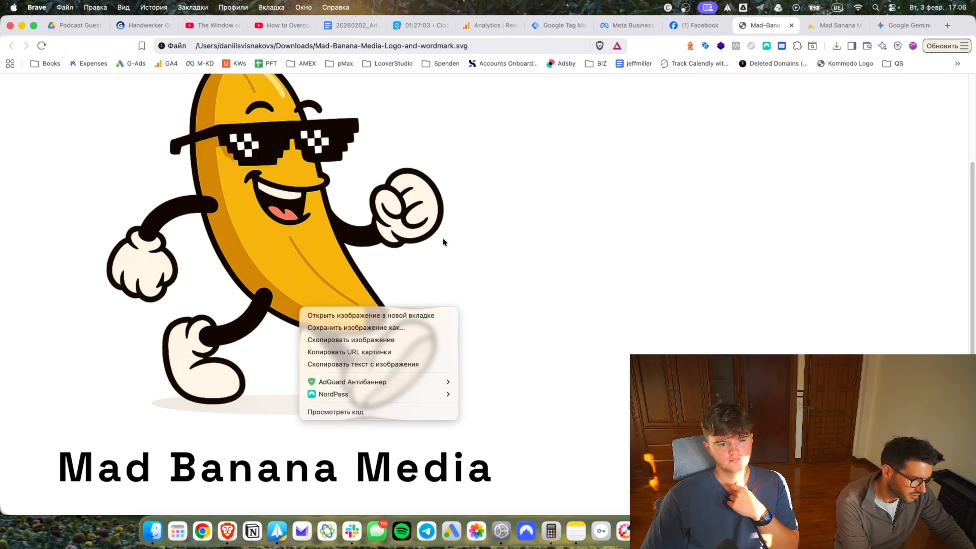
click(602, 169)
click(690, 27)
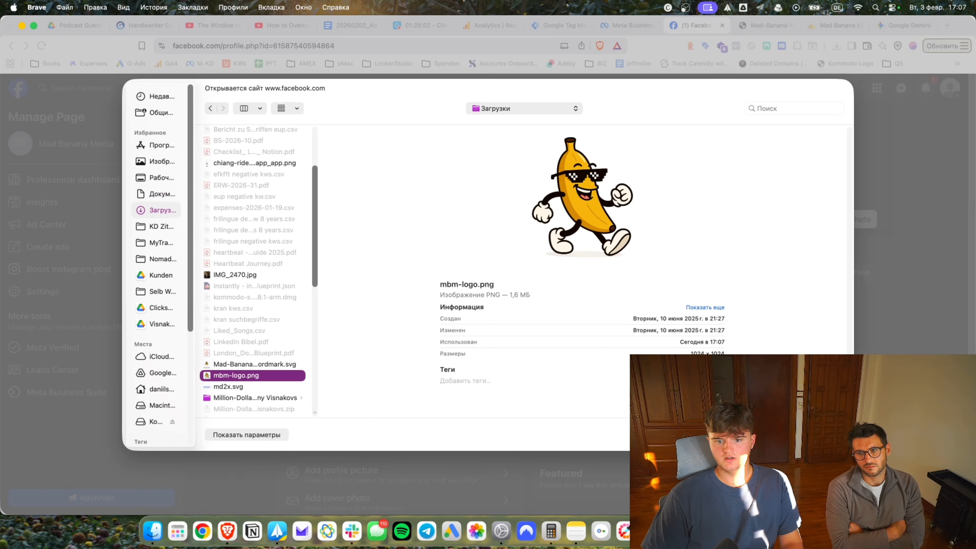
key(Return)
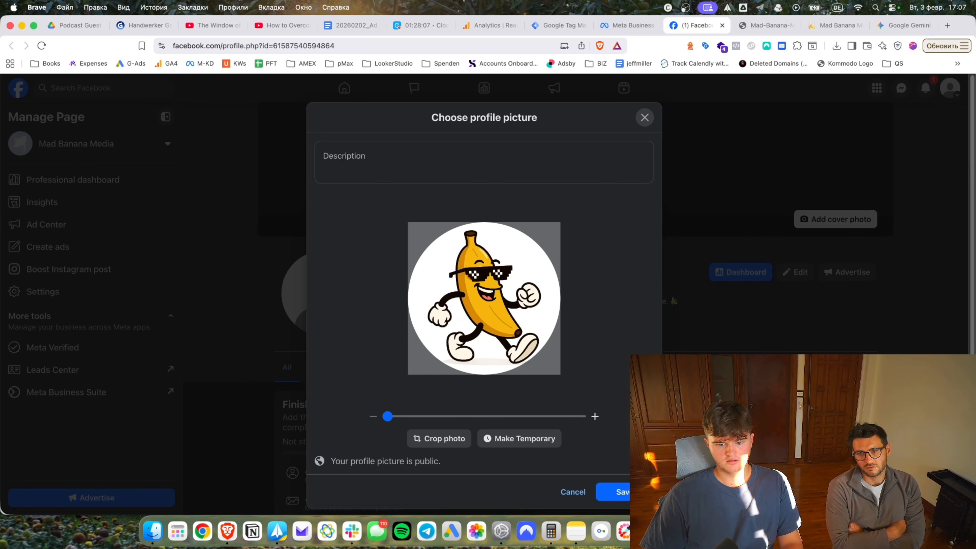
click(616, 492)
Select the banana logo in the Canva design, then return to the Facebook Page.
key(super+Tab)
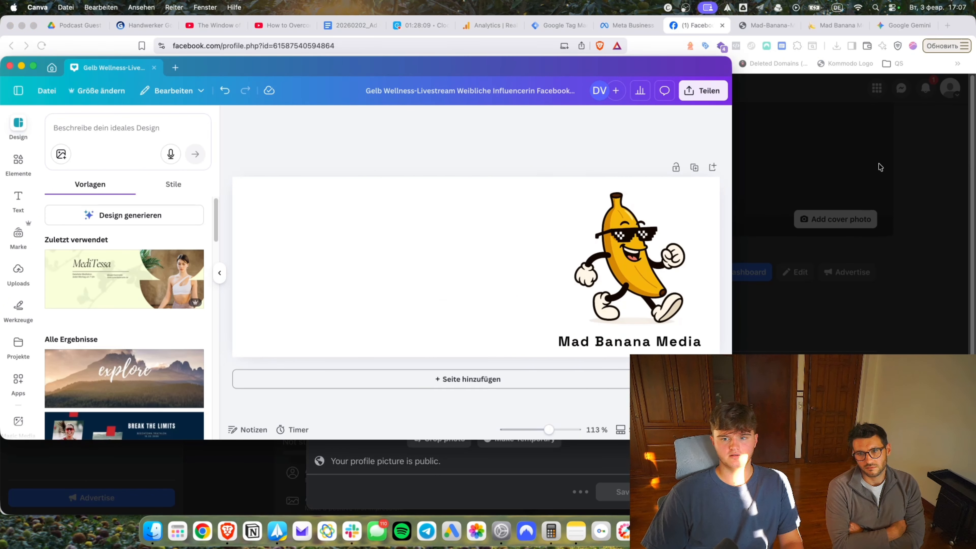
click(692, 284)
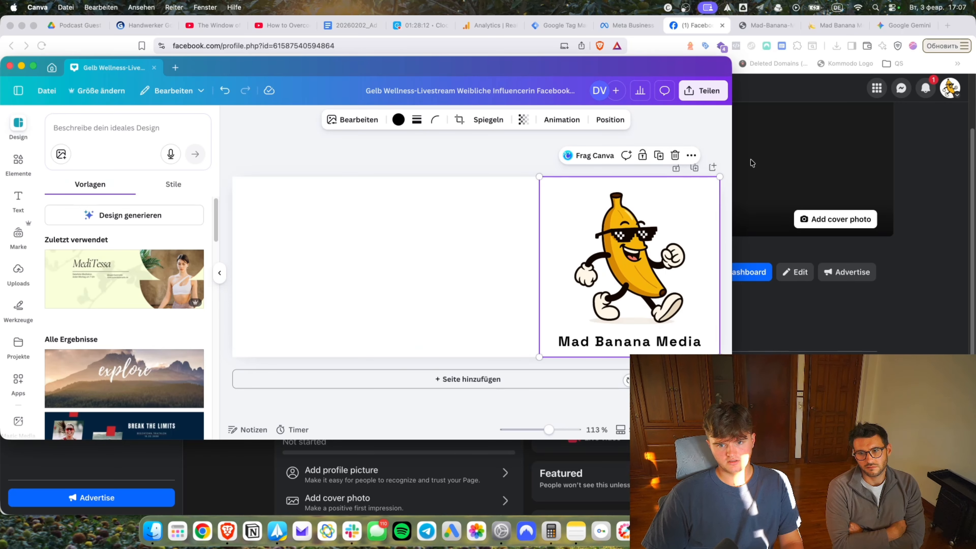
click(752, 163)
scroll(499, 350, down, 2)
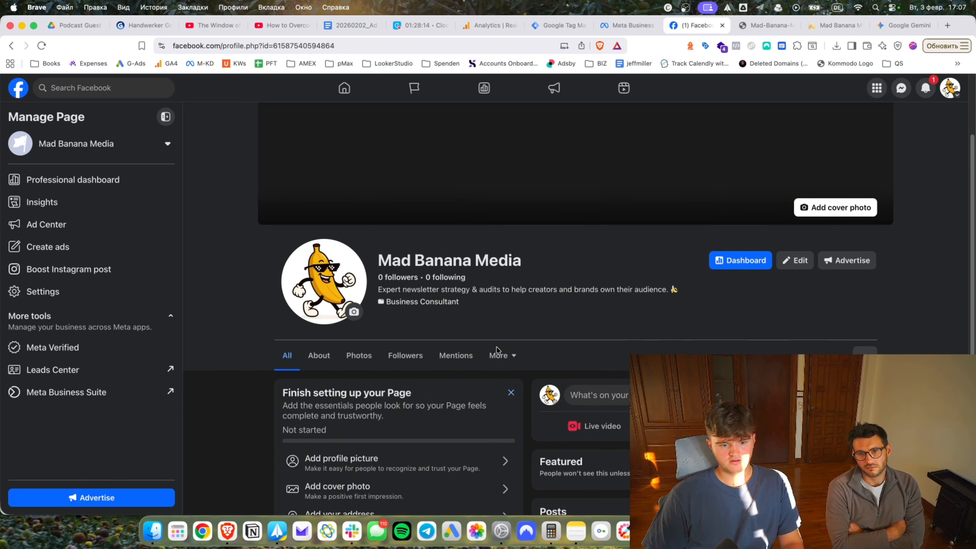
scroll(495, 345, up, 5)
Copy the madbananamedia.com headline 'Your list is your biggest asset. Start using it now.' for Canva.
click(838, 27)
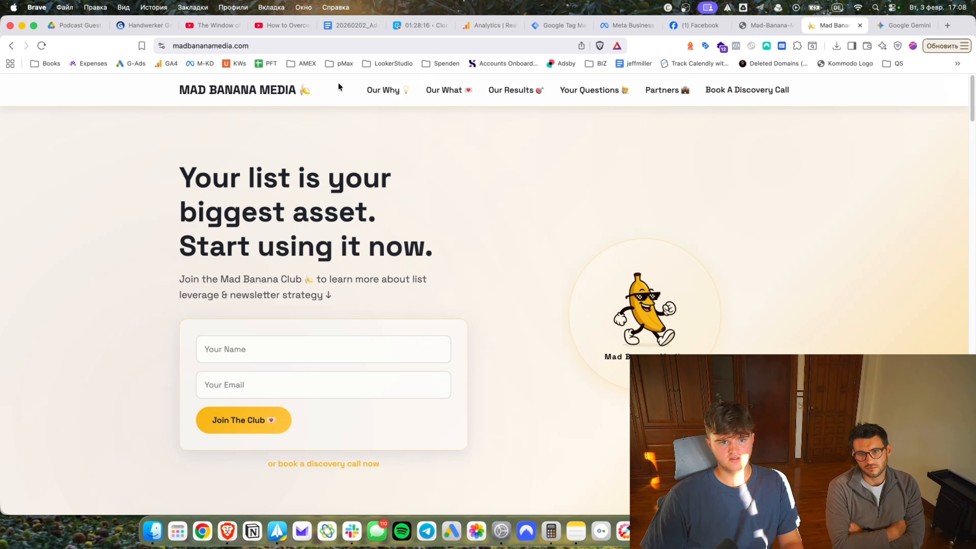
click(389, 90)
key(super+r)
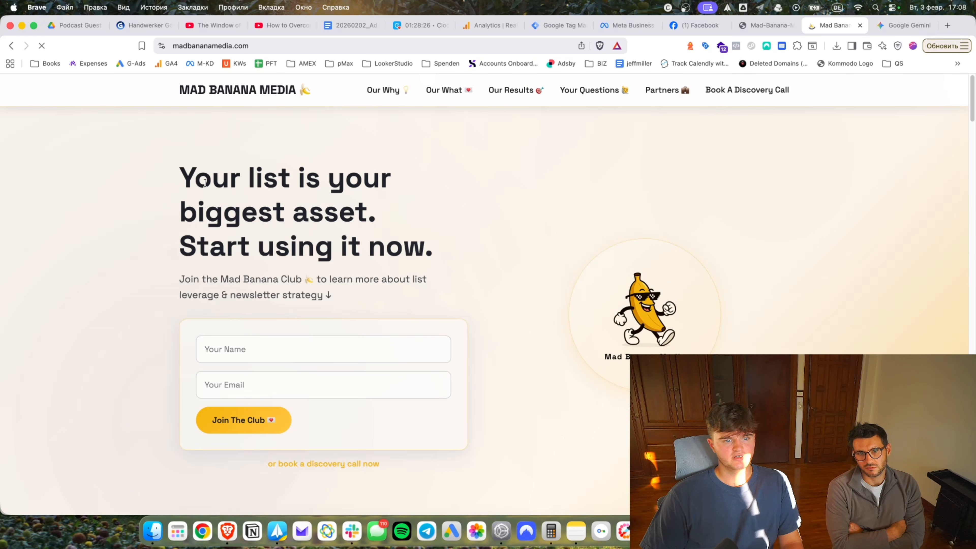
drag(181, 180, 417, 241)
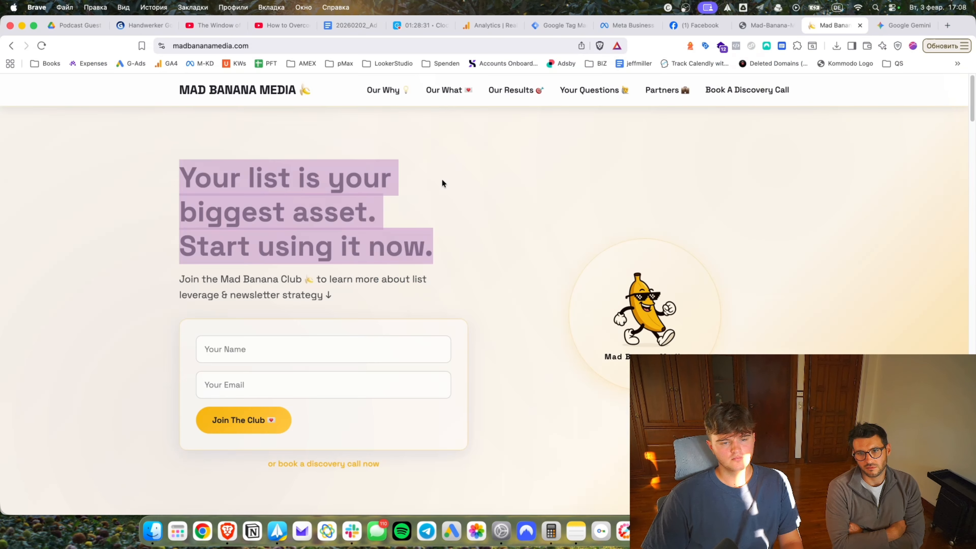
click(338, 182)
key(super+Tab)
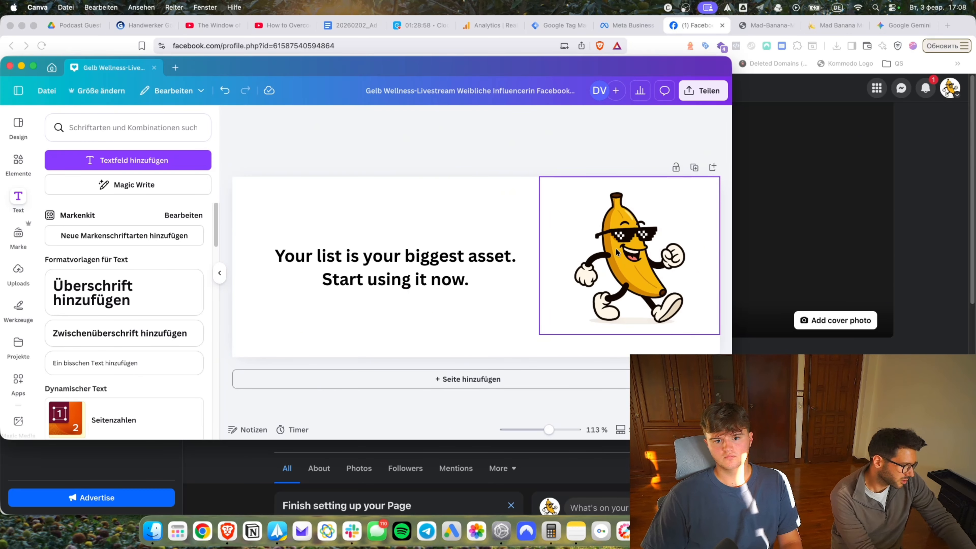
Search 'space grotesk', try Space Cowboy and Space Age, then give the headline a bold wide font.
triple_click(404, 263)
click(294, 123)
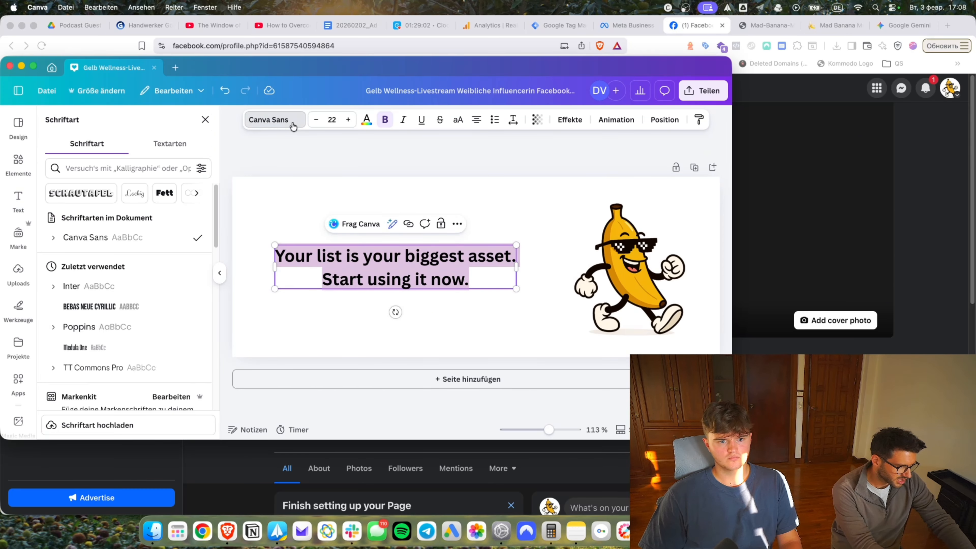
text(space gro)
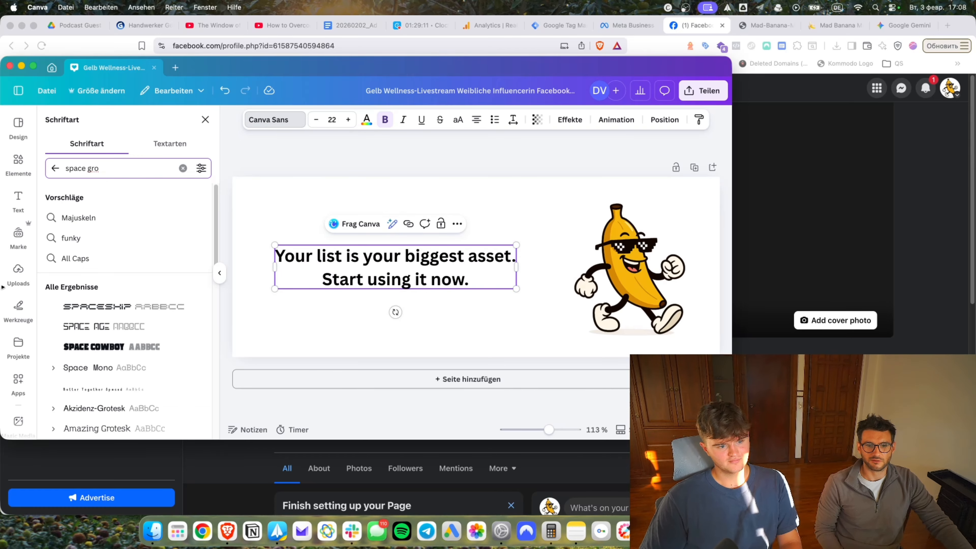
text(tesq)
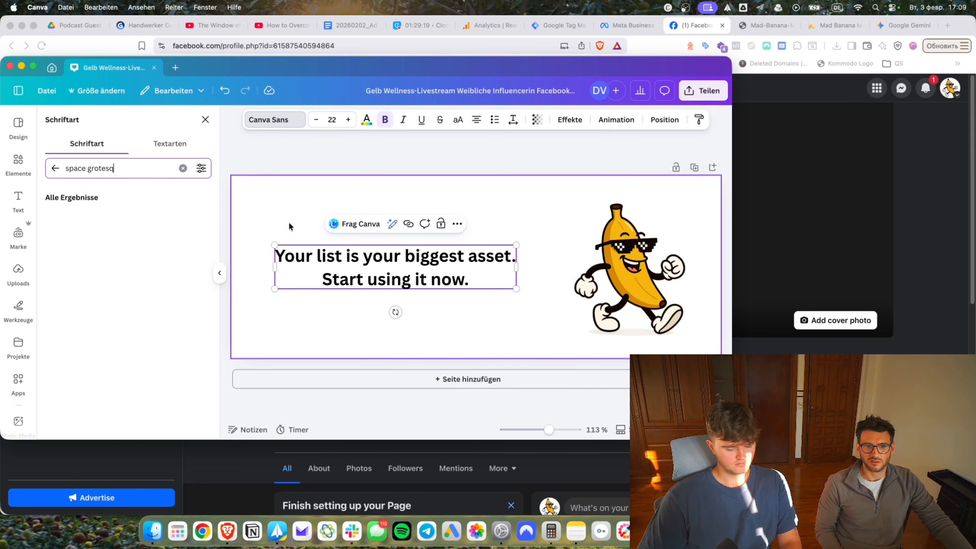
key(BackSpace)
text(k)
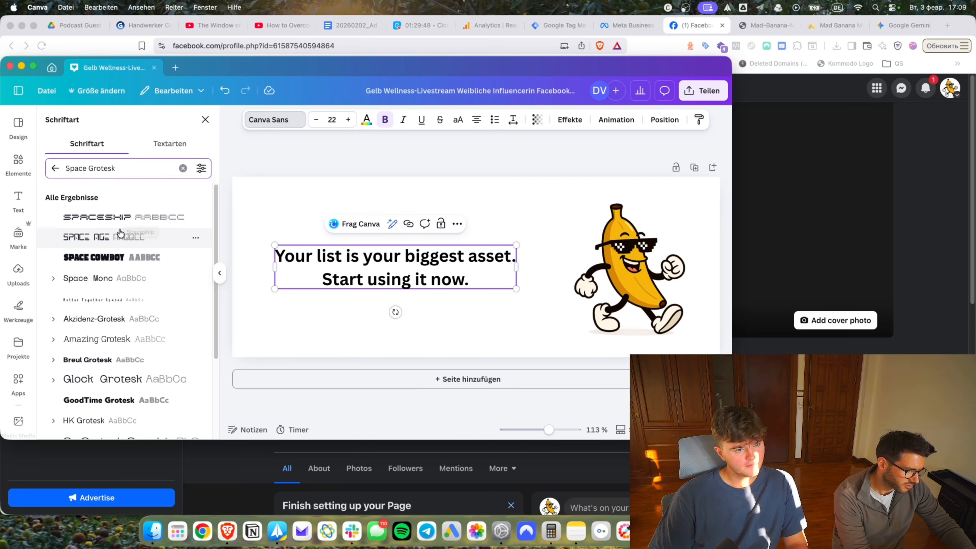
click(116, 257)
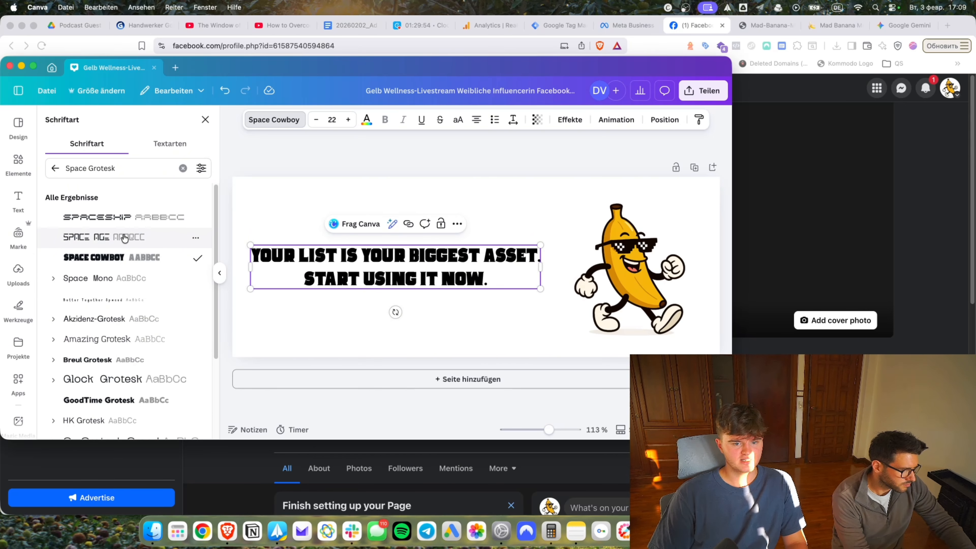
click(126, 237)
double_click(456, 290)
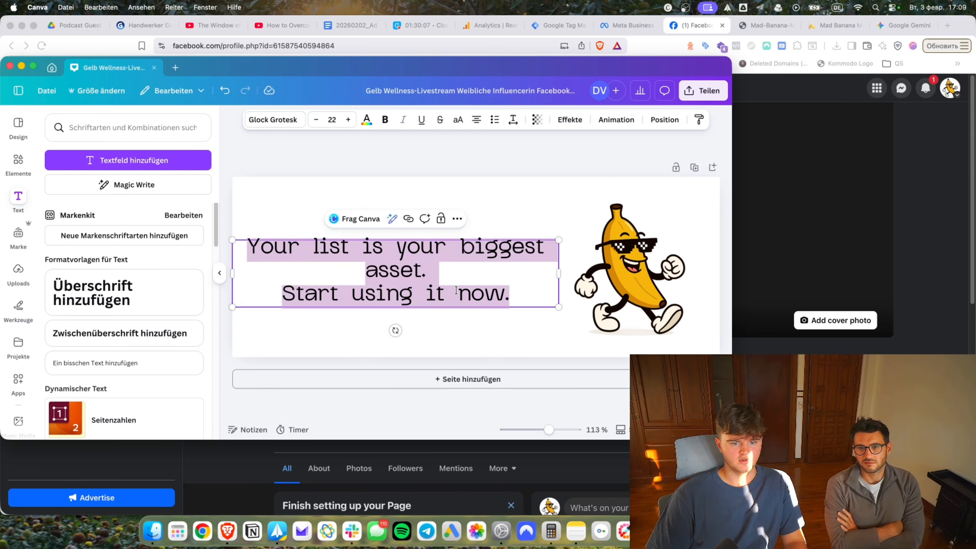
click(272, 119)
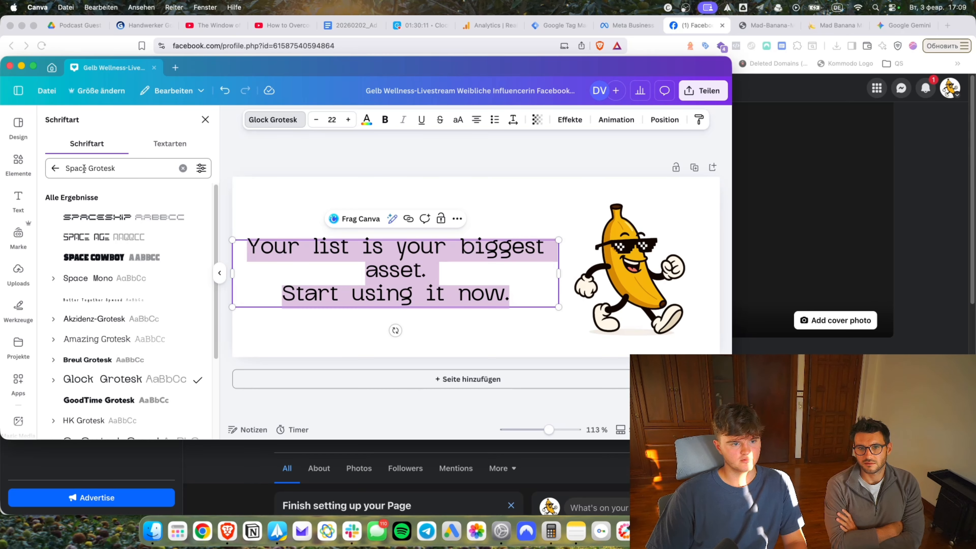
Download the cover design as a PNG and save it into Downloads.
click(703, 90)
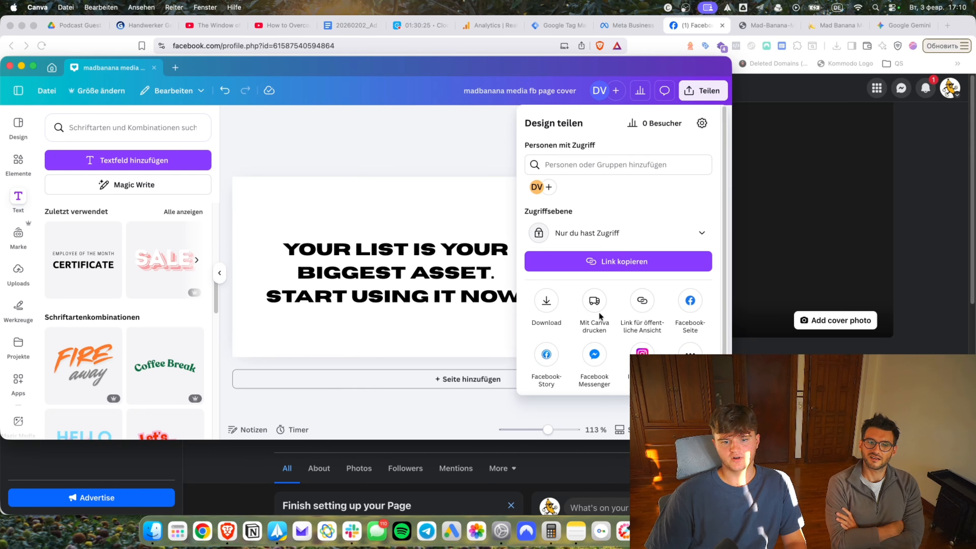
click(545, 307)
click(598, 317)
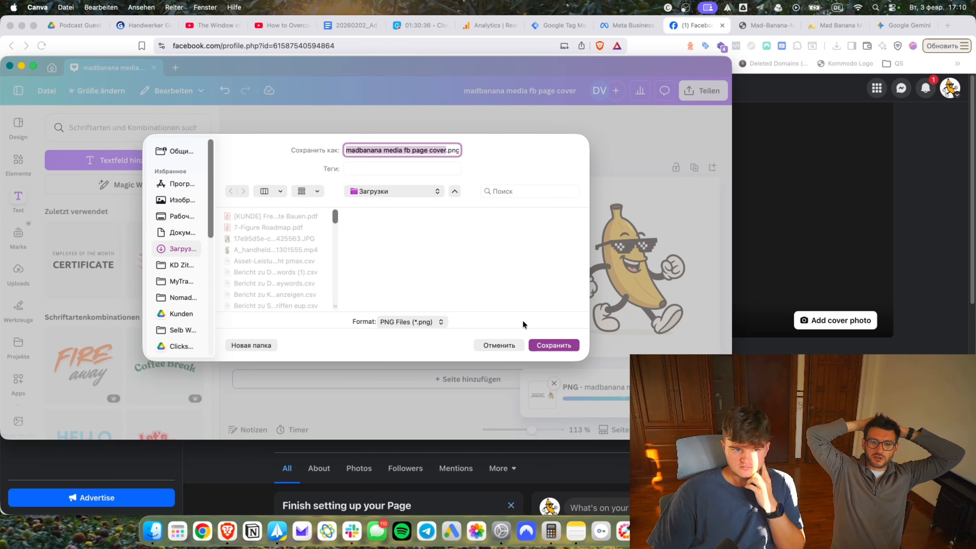
click(541, 345)
click(837, 321)
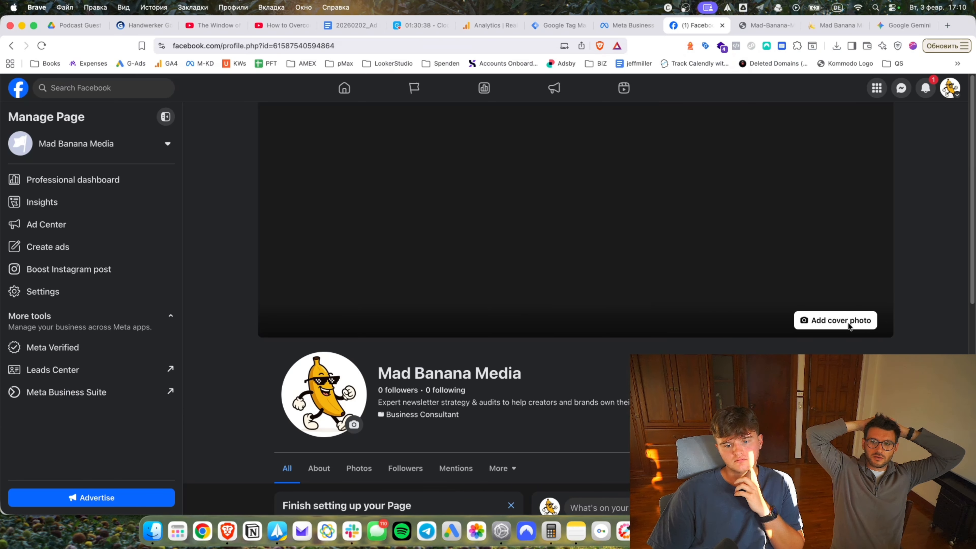
Upload the madbanana cover PNG from Downloads and save it as the Page cover photo.
click(757, 344)
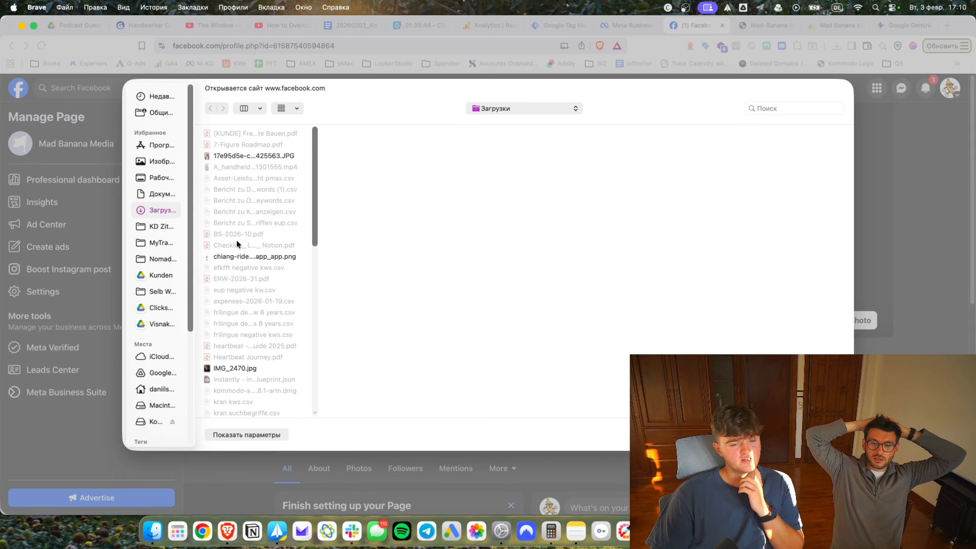
scroll(239, 318, down, 5)
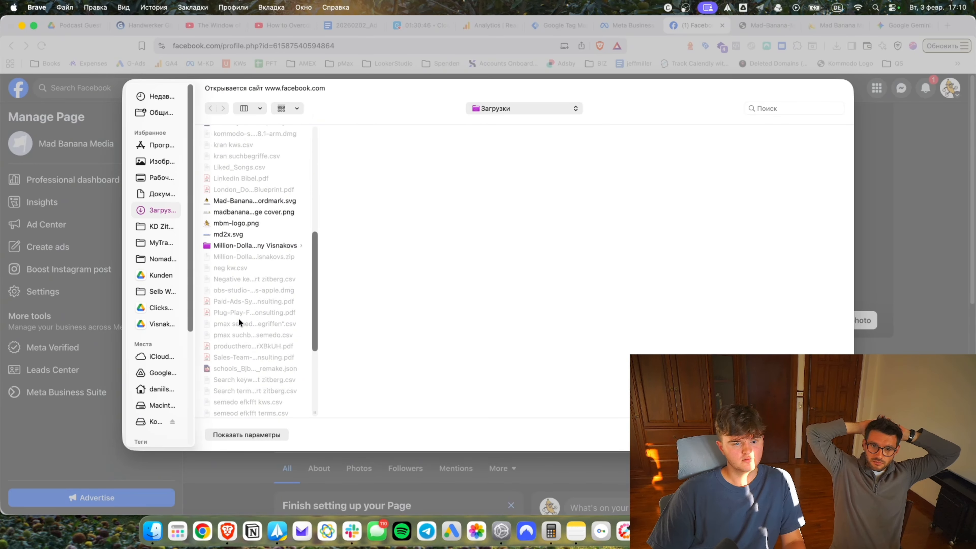
double_click(239, 318)
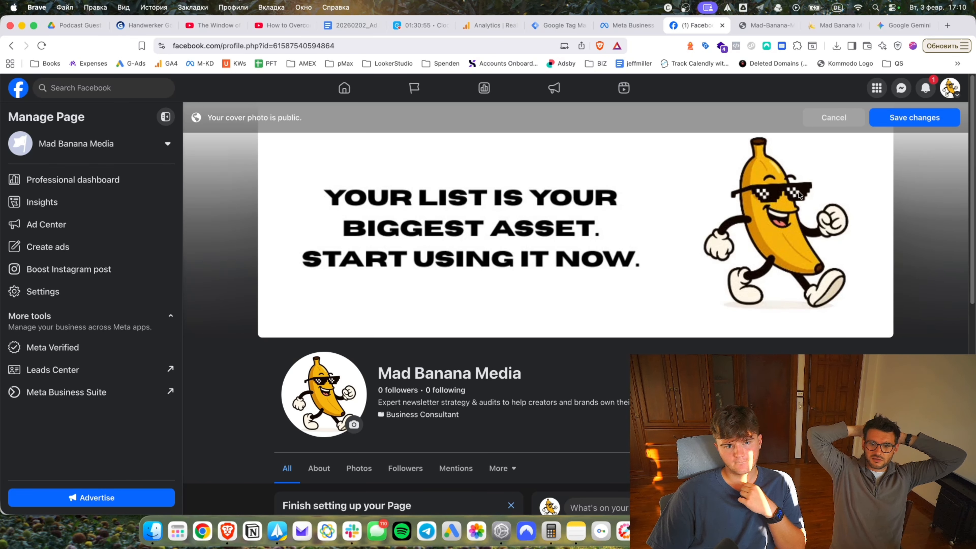
click(916, 116)
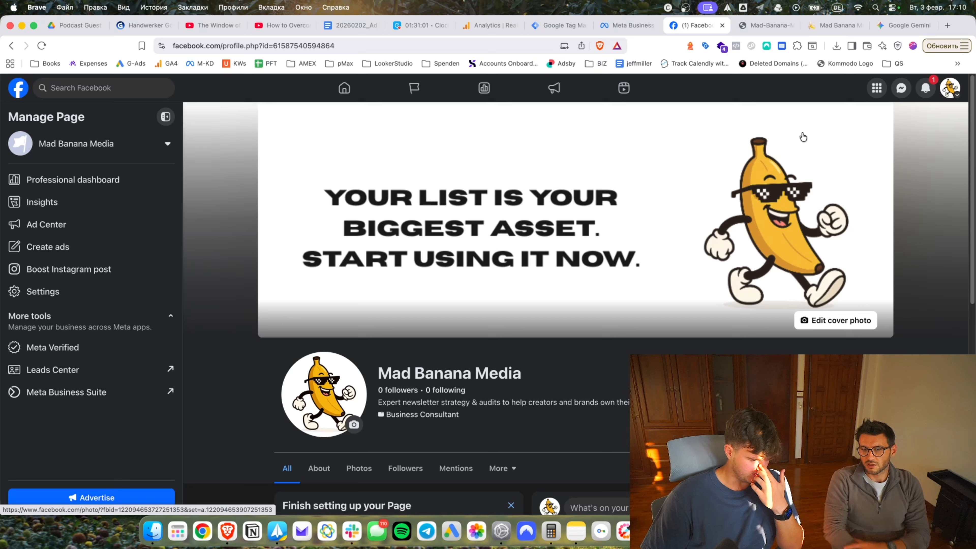
scroll(485, 407, down, 1)
scroll(484, 406, down, 3)
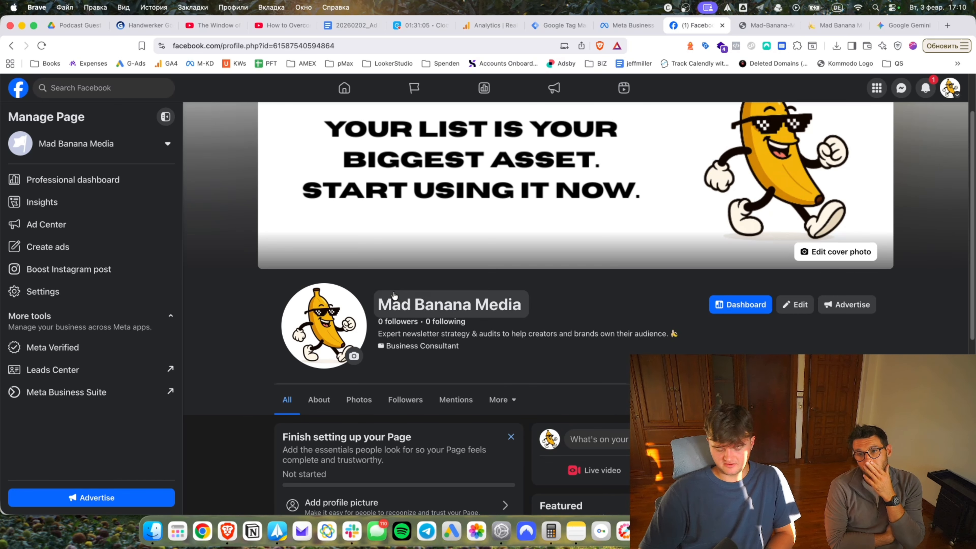
Dismiss the 'Finish setting up your Page' card and open the Page's About section.
click(510, 407)
scroll(481, 360, down, 5)
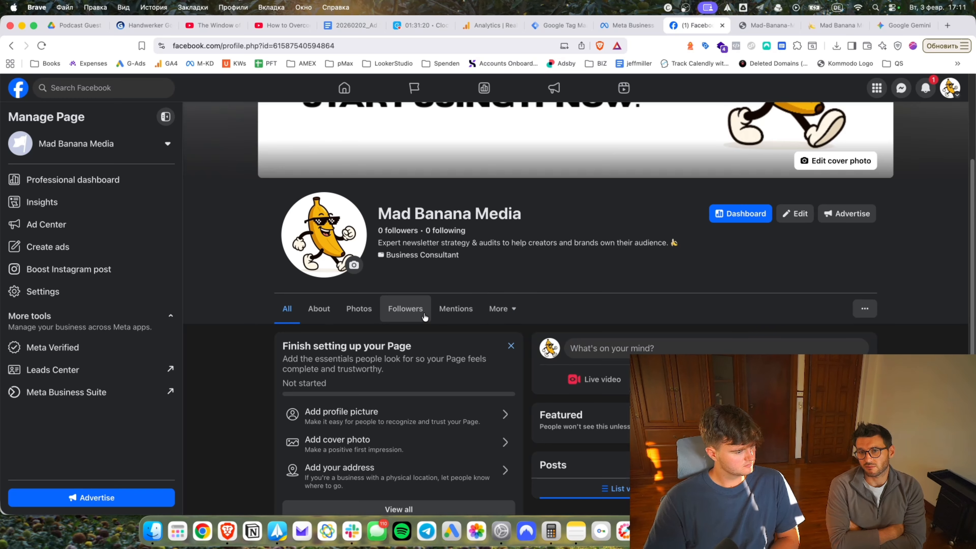
scroll(442, 377, down, 2)
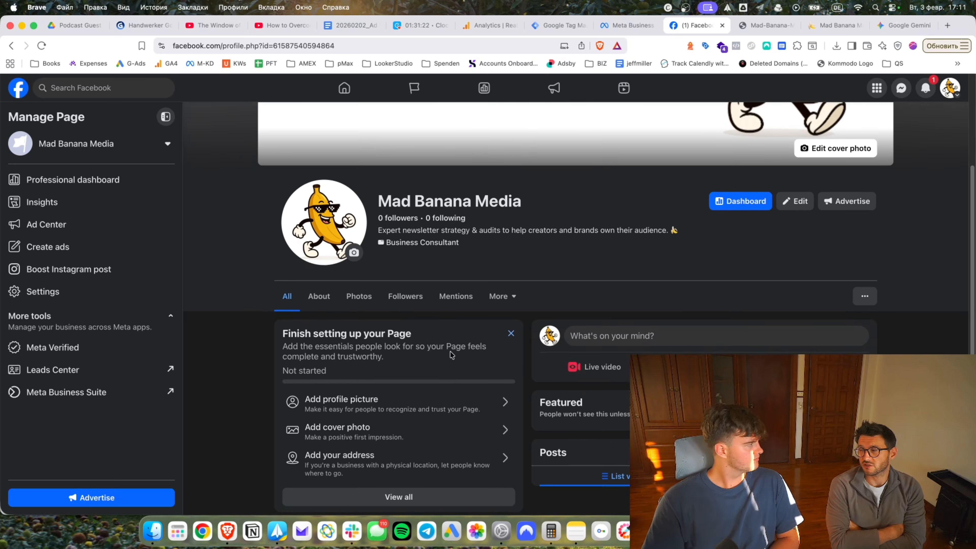
click(510, 319)
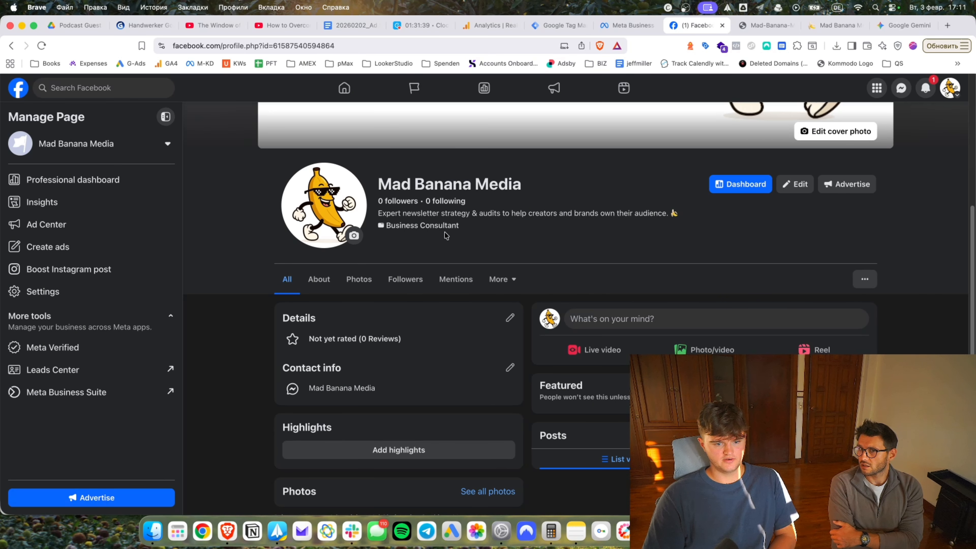
scroll(348, 332, down, 1)
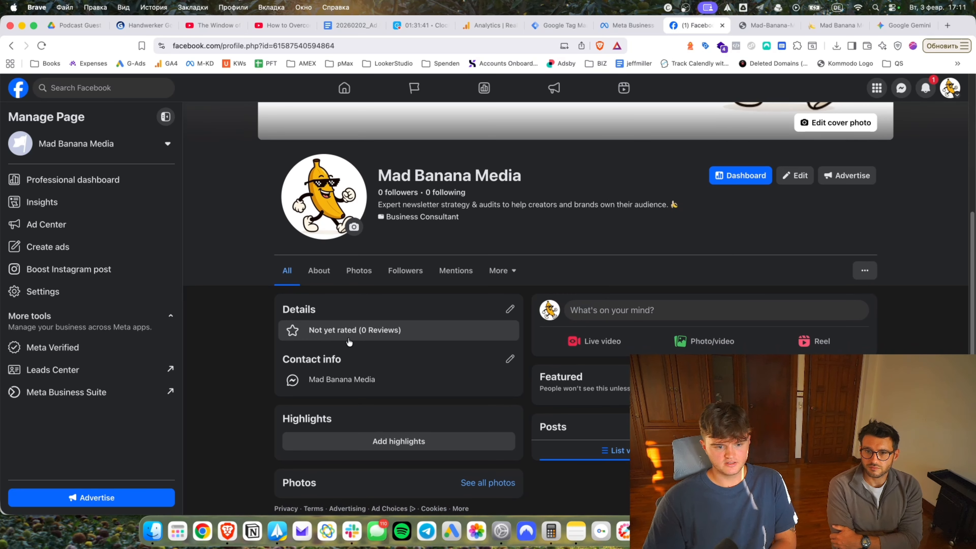
click(322, 270)
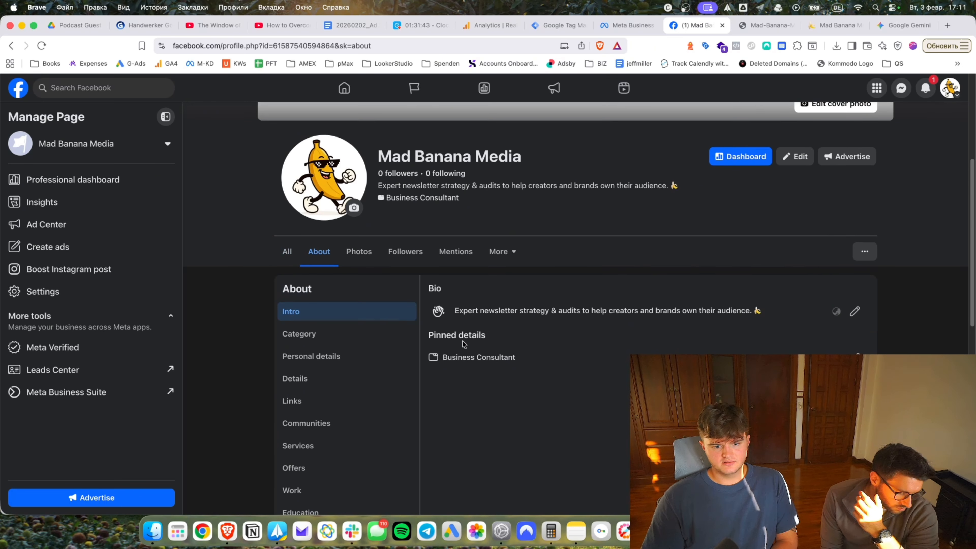
Browse the Page's About details and open the Privacy and legal info section.
scroll(476, 346, down, 2)
click(298, 365)
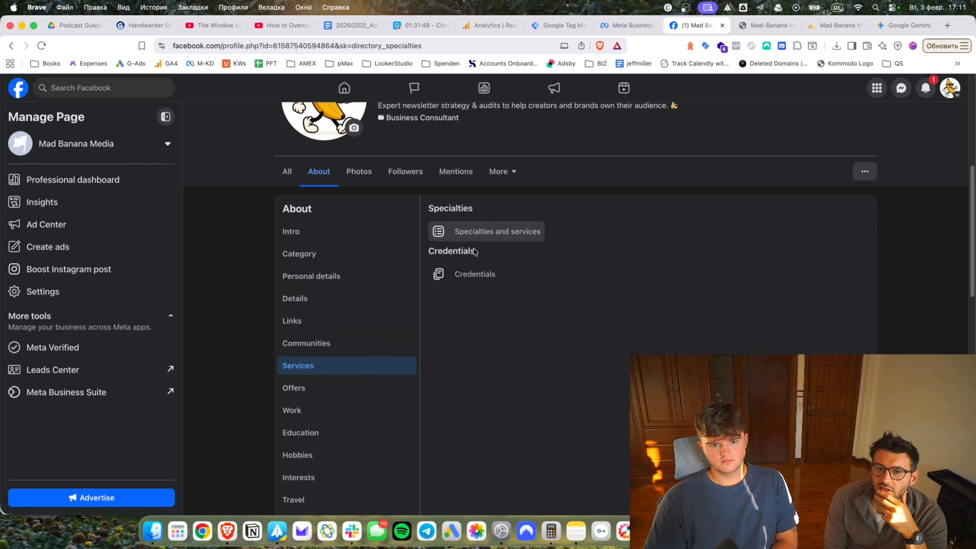
click(318, 234)
scroll(479, 352, up, 9)
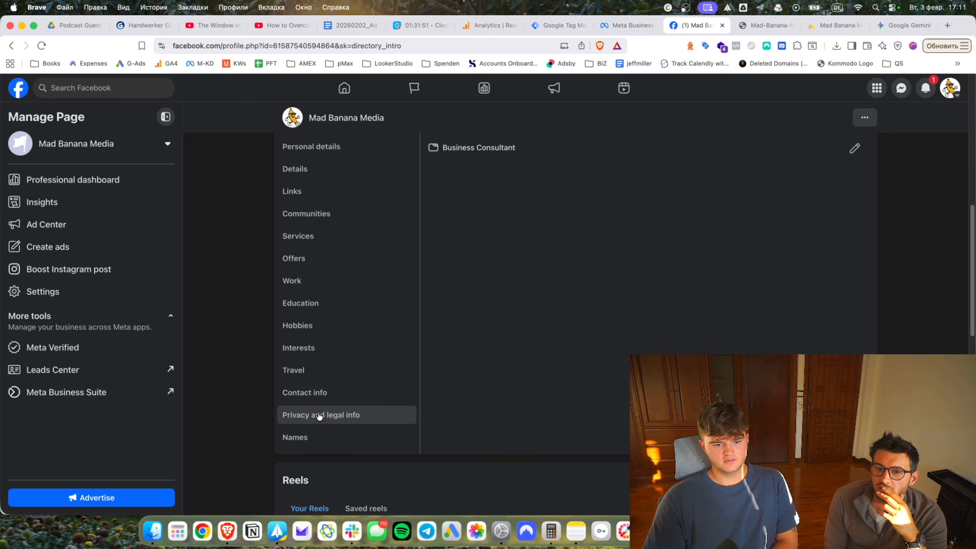
click(318, 414)
Copy the Privacy Policy page address from madbananamedia.com and return to Facebook.
click(826, 27)
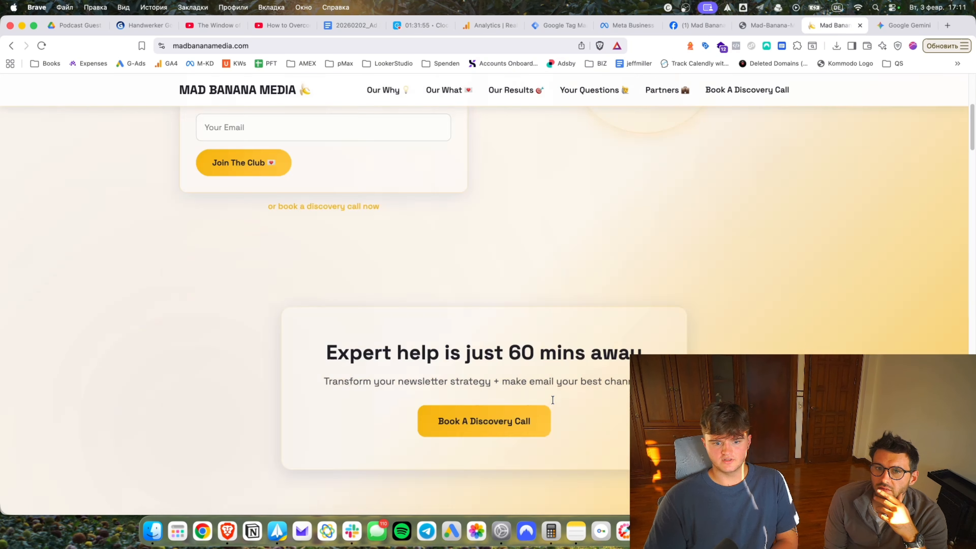
scroll(551, 401, down, 10)
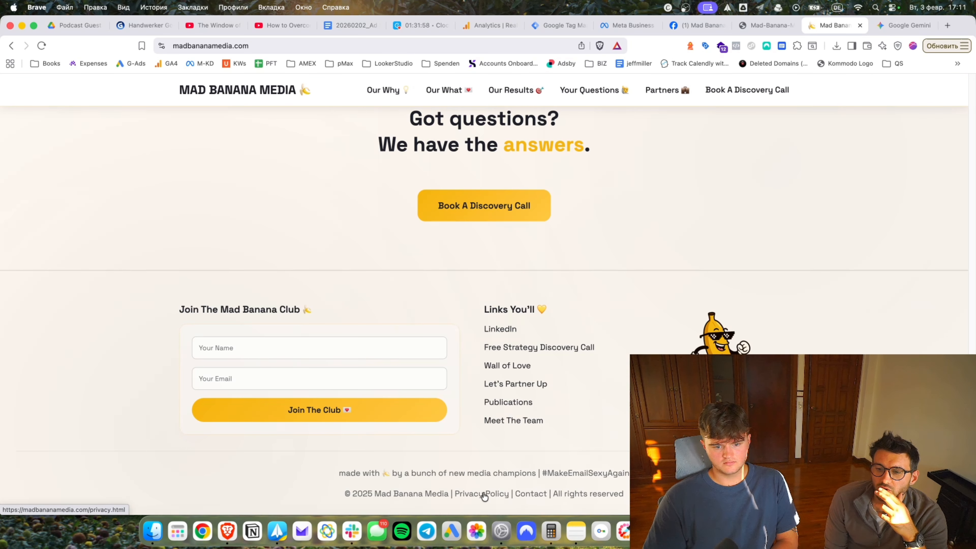
click(485, 495)
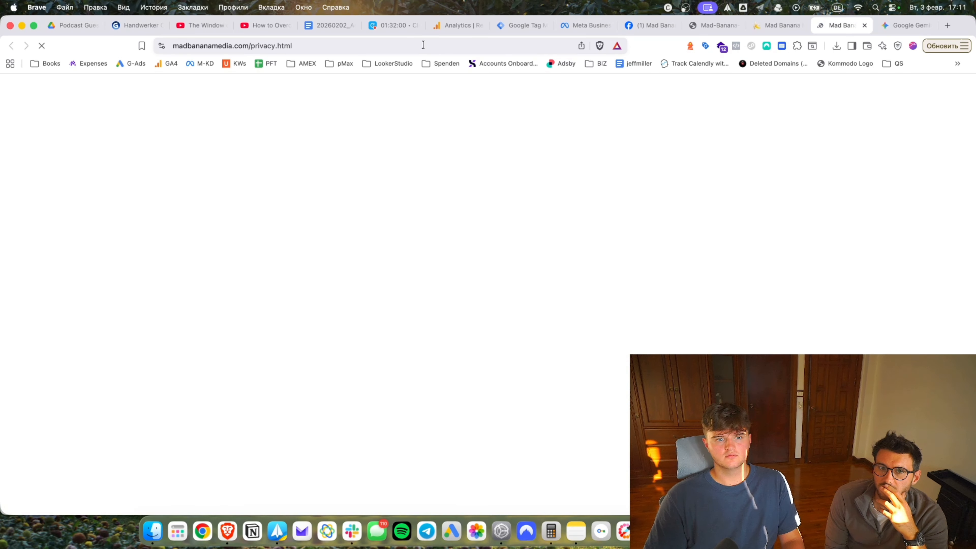
click(423, 45)
key(super+c)
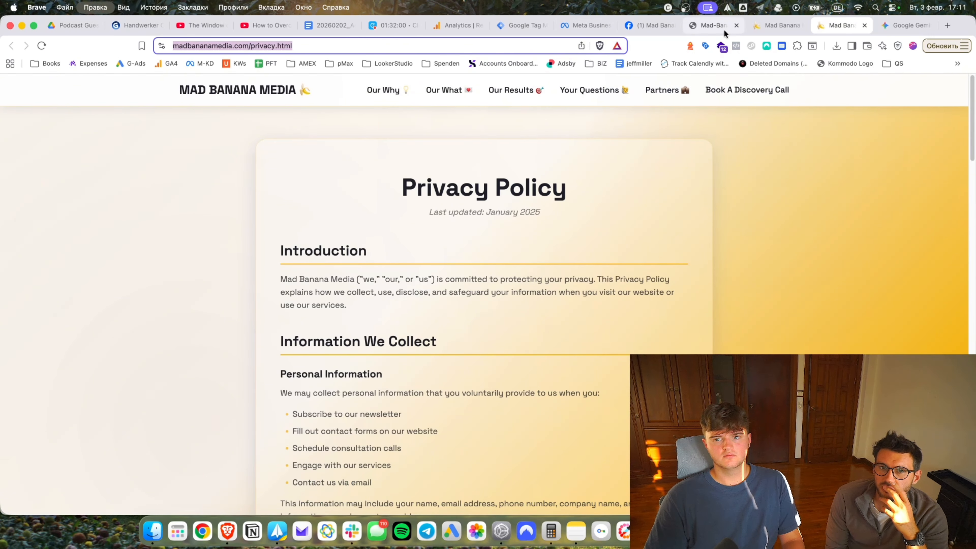
click(714, 29)
click(736, 26)
Paste and save the privacy policy link in the Page details, then close the Facebook tab.
scroll(502, 358, down, 5)
click(528, 287)
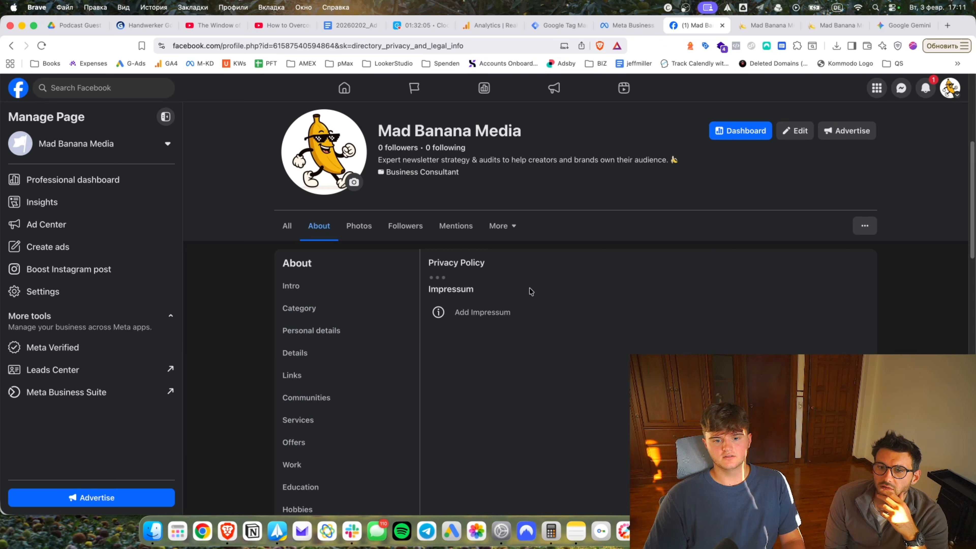
key(super+v)
click(836, 325)
click(722, 26)
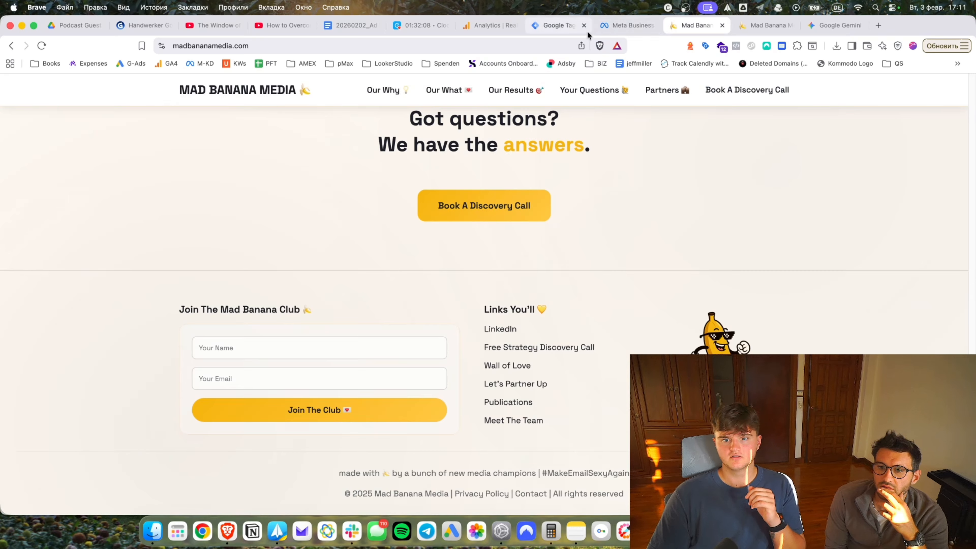
click(672, 25)
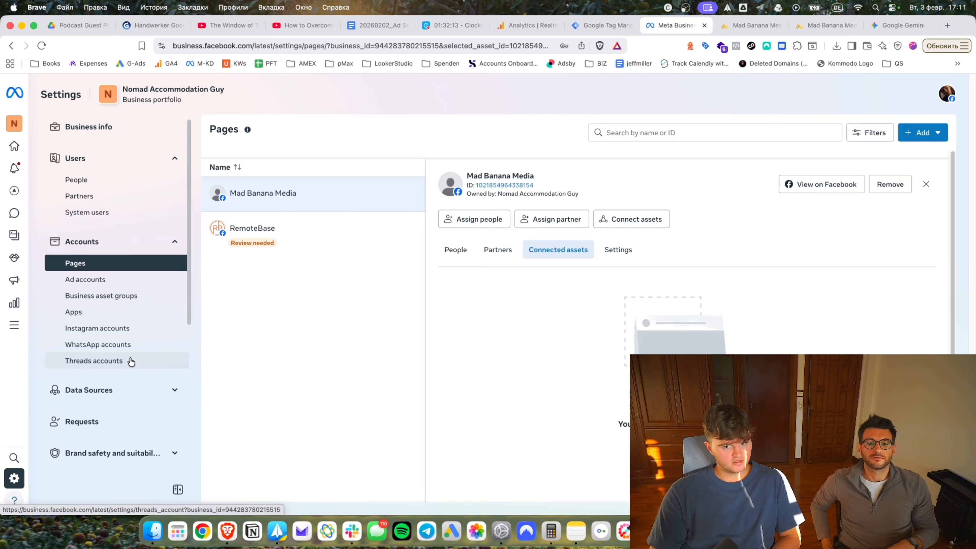
Add a dataset named madbananamedia under Data Sources > Datasets & pixels and open it in Events Manager.
scroll(140, 401, down, 1)
click(119, 384)
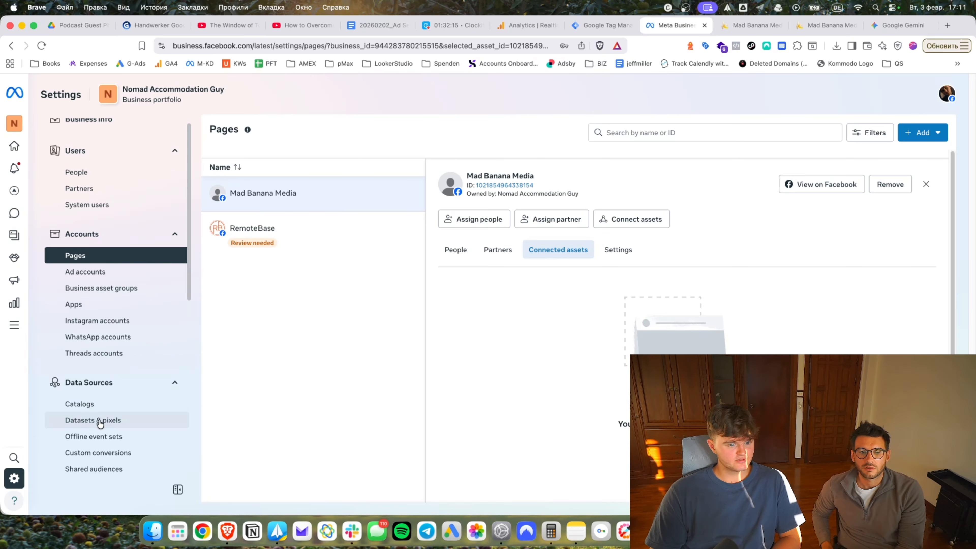
click(98, 420)
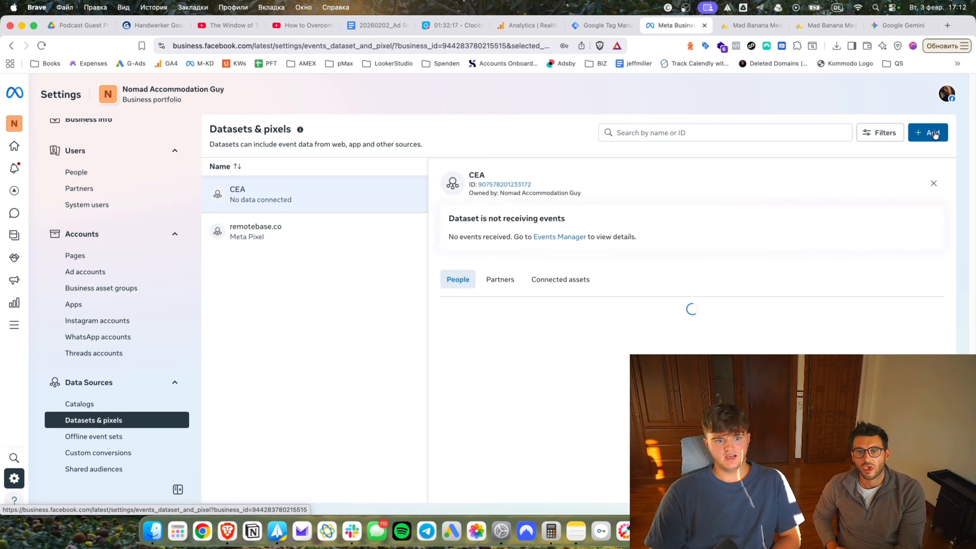
click(936, 133)
click(544, 196)
text(madbananamedia)
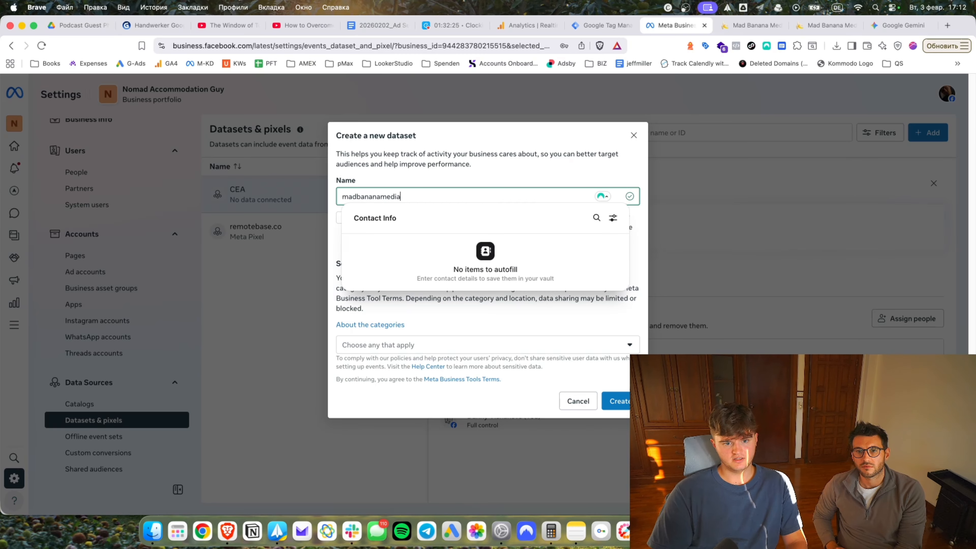
click(403, 177)
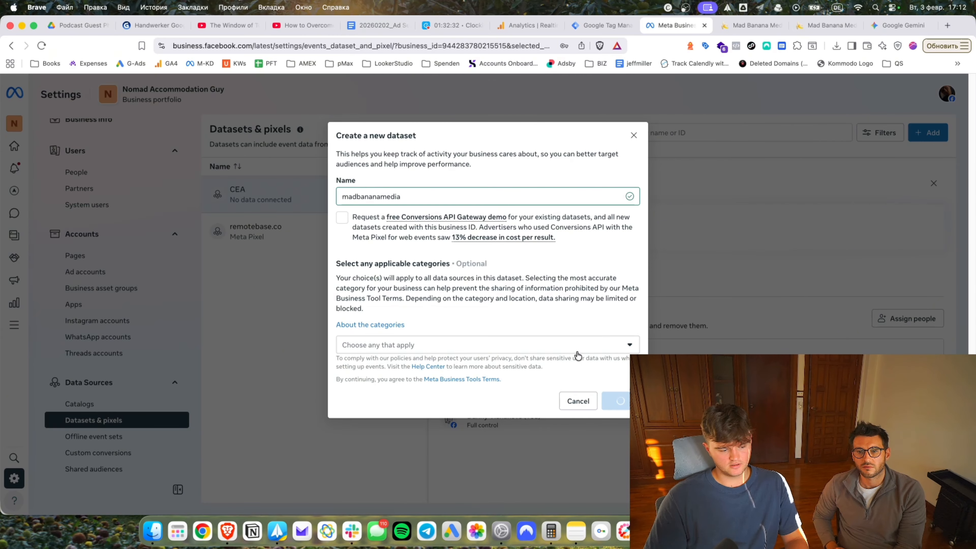
click(527, 326)
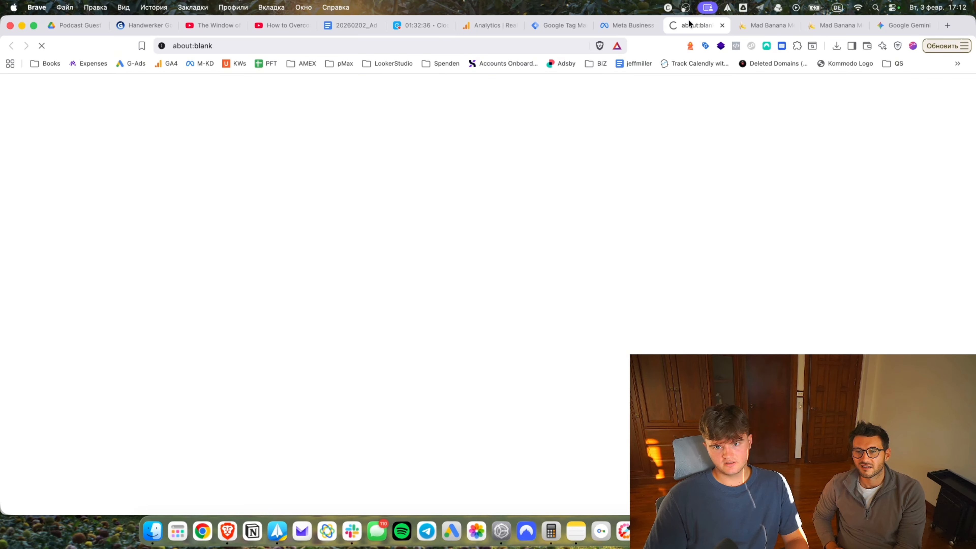
click(645, 27)
click(652, 26)
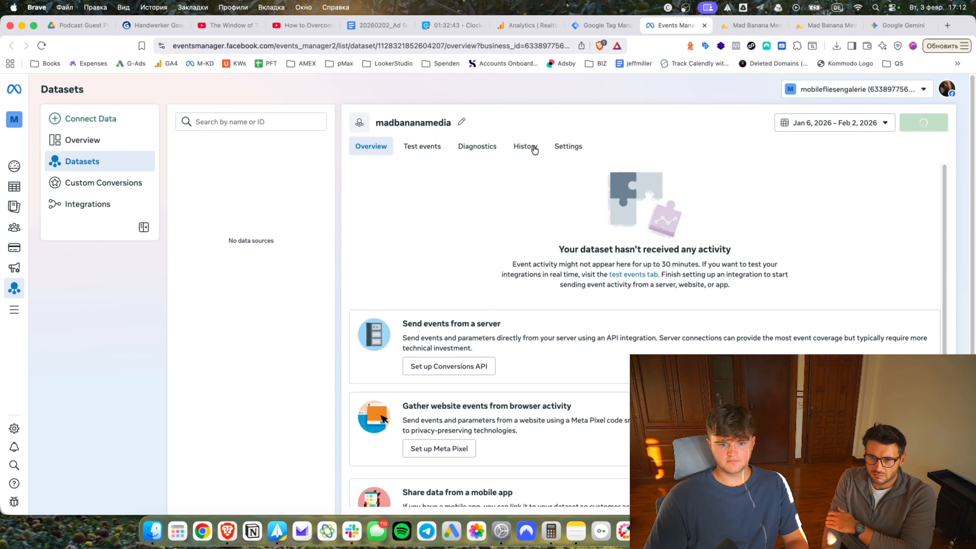
Read the madbananamedia Dataset ID in Settings, also checking Overview and the active business account.
click(574, 147)
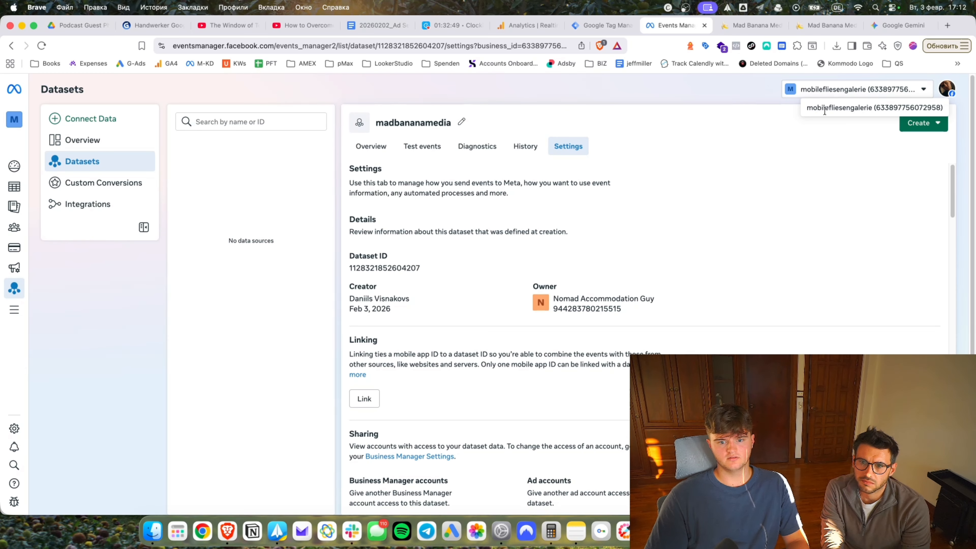
click(357, 148)
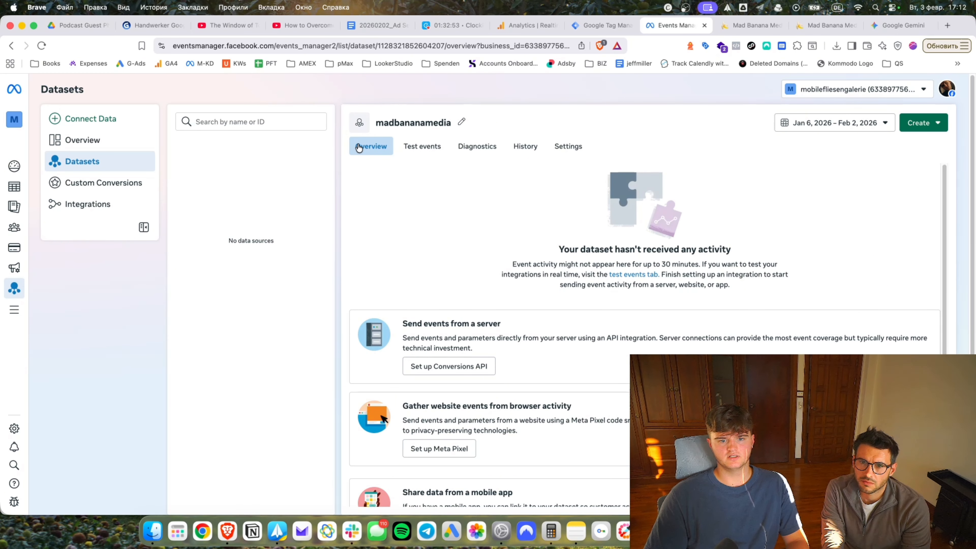
click(860, 89)
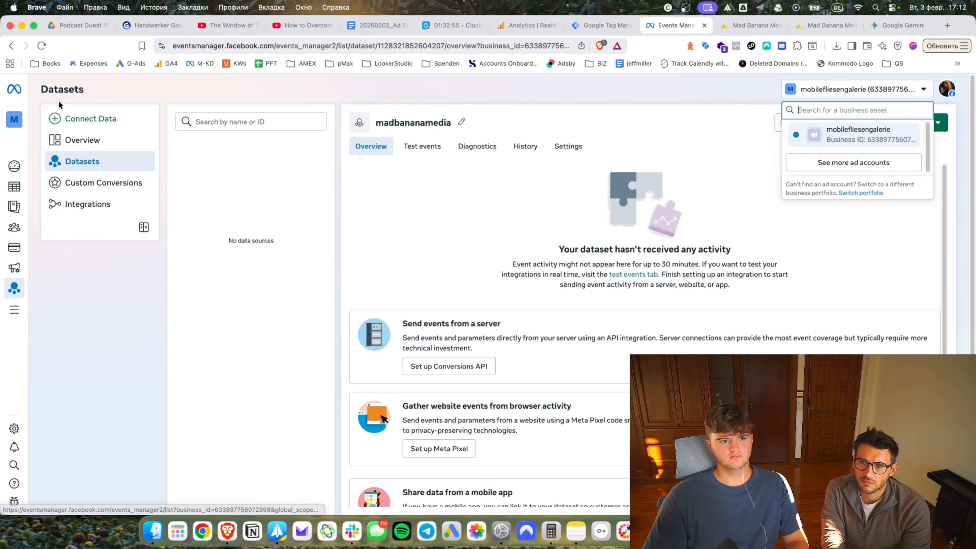
click(552, 150)
key(ctrl+shift+Tab)
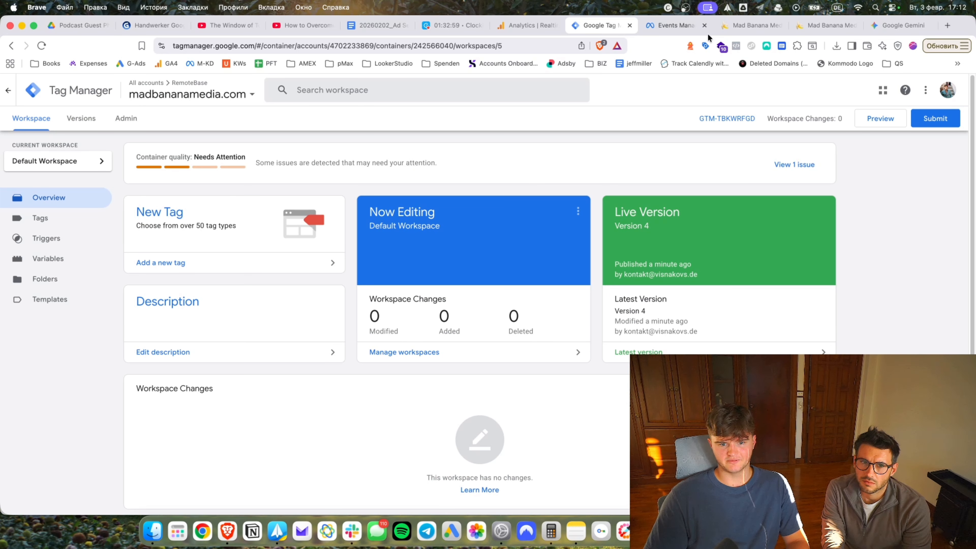
Put the new dataset ID into the FB Pixel MadBanana variable and publish Version 5.
click(59, 259)
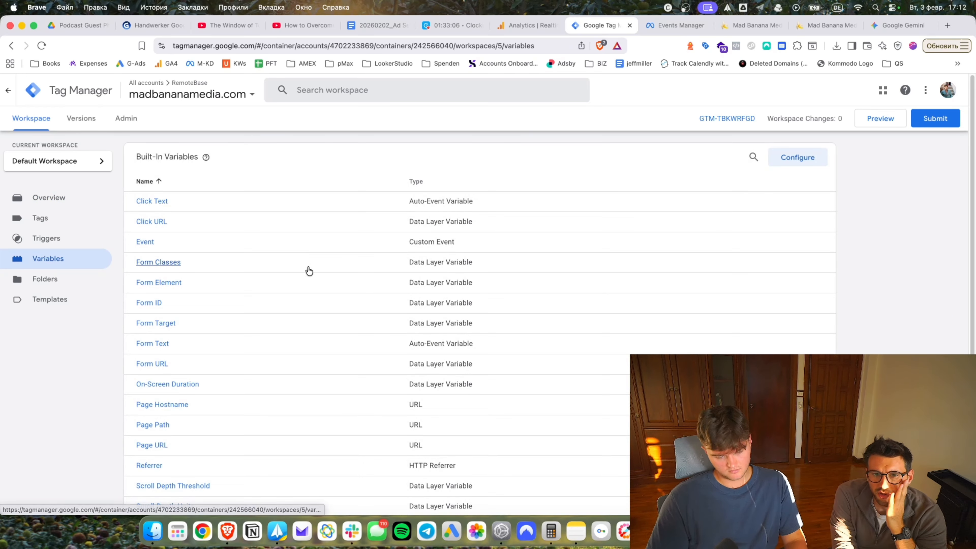
scroll(246, 303, down, 5)
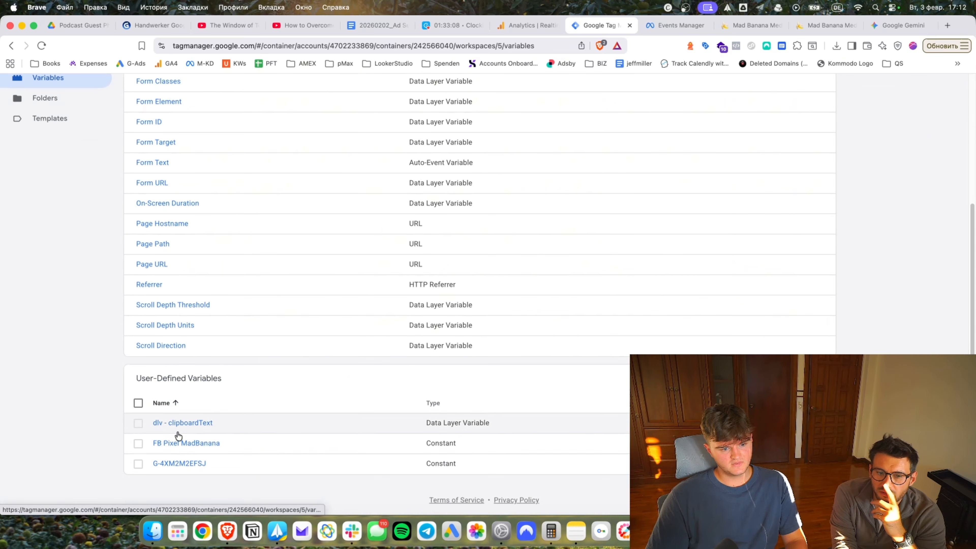
click(180, 443)
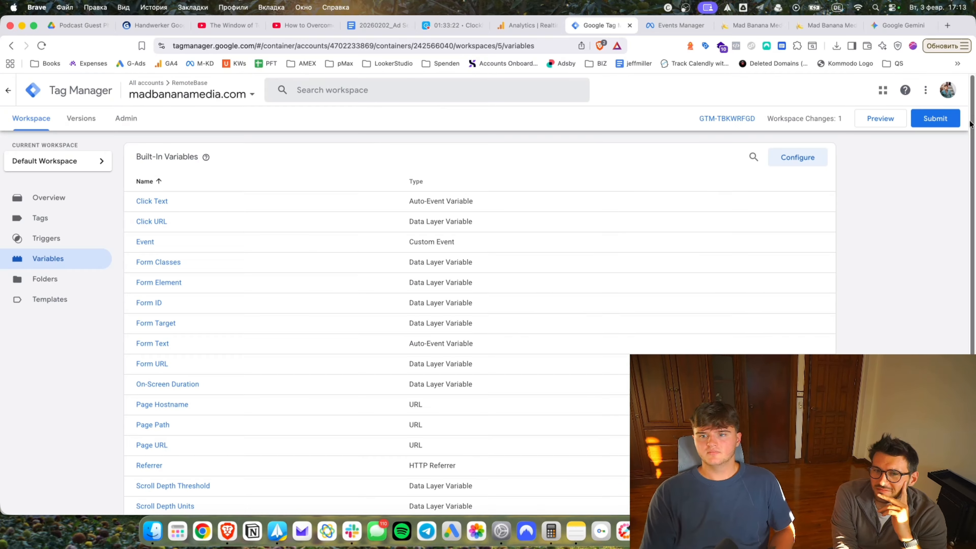
click(936, 119)
click(955, 89)
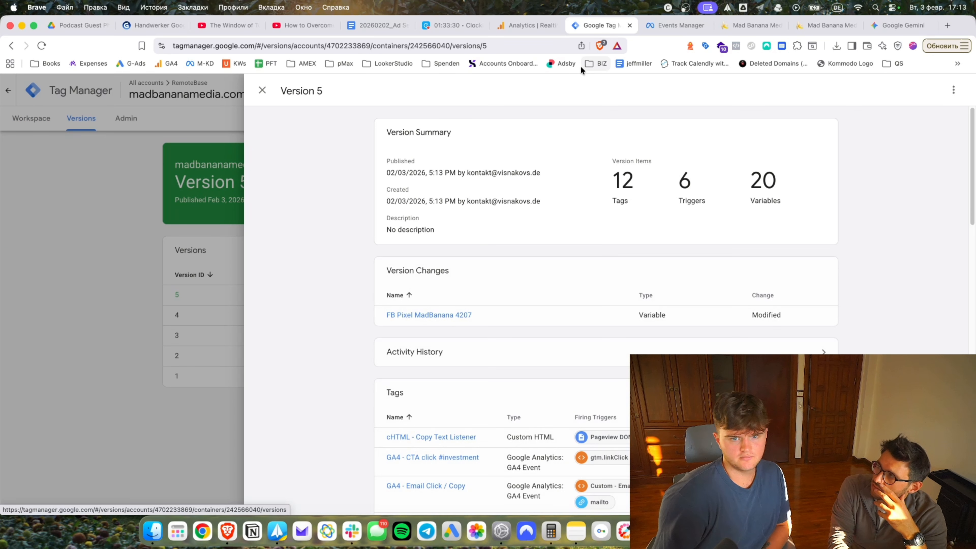
click(667, 24)
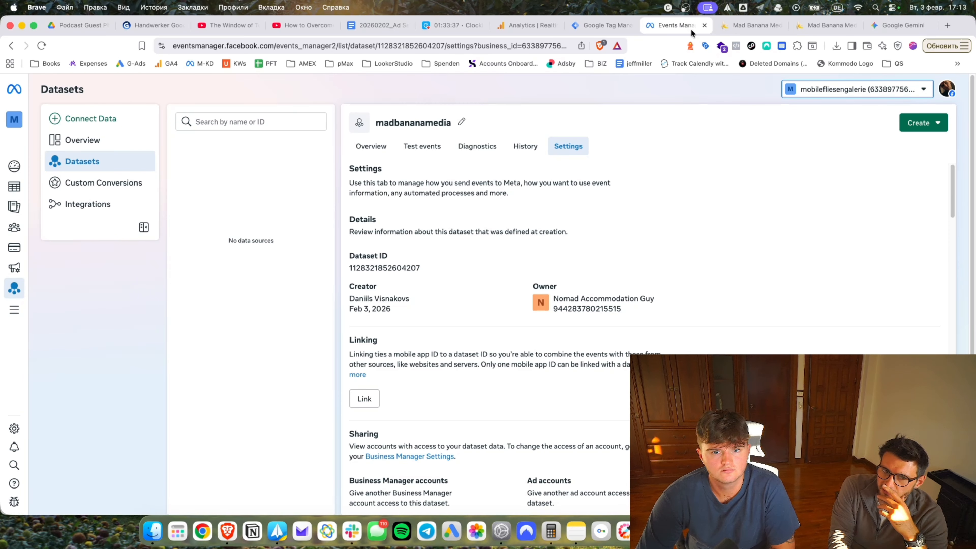
Close the Events Manager, both madbananamedia.com and Gemini tabs, ending on Analytics Realtime.
click(704, 26)
scroll(520, 255, up, 5)
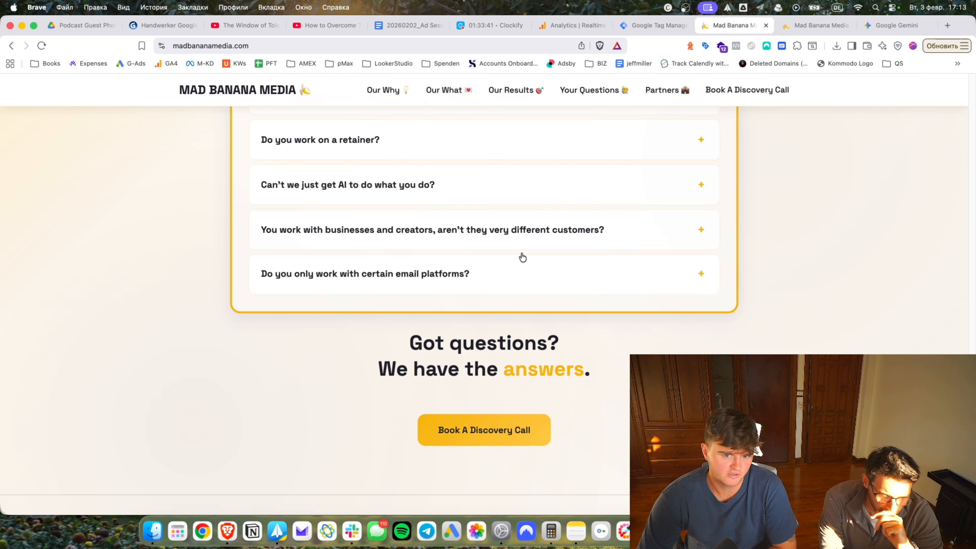
scroll(517, 373, up, 15)
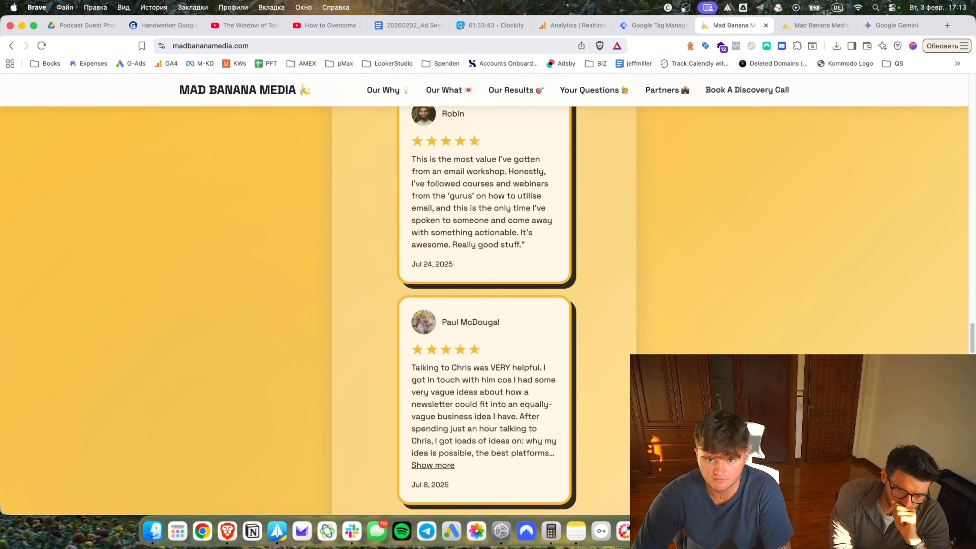
drag(972, 285, 956, 130)
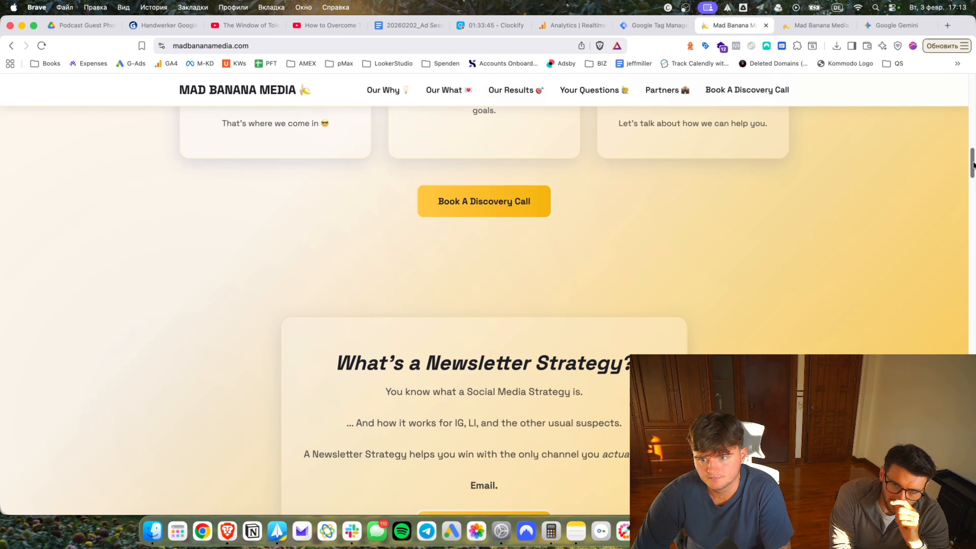
drag(972, 164, 972, 46)
click(766, 25)
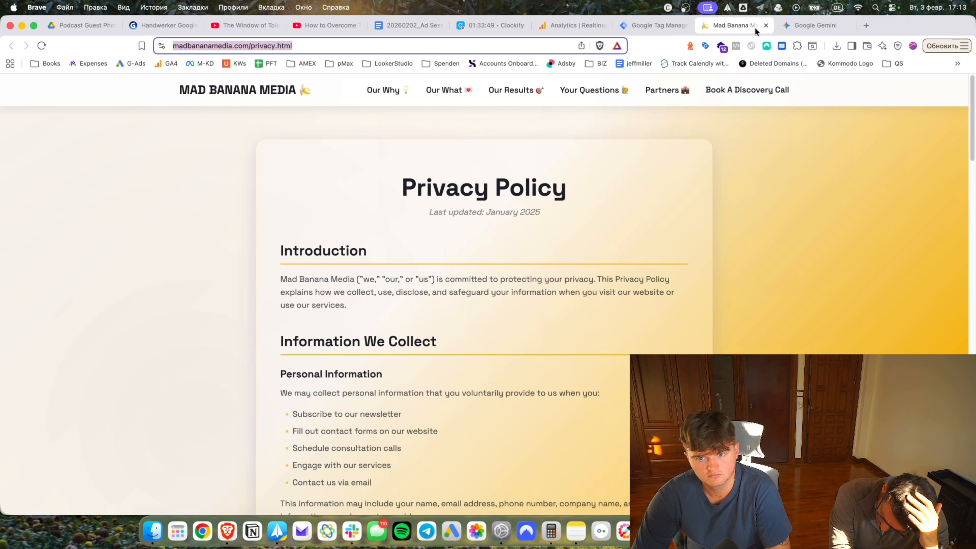
click(766, 25)
click(680, 311)
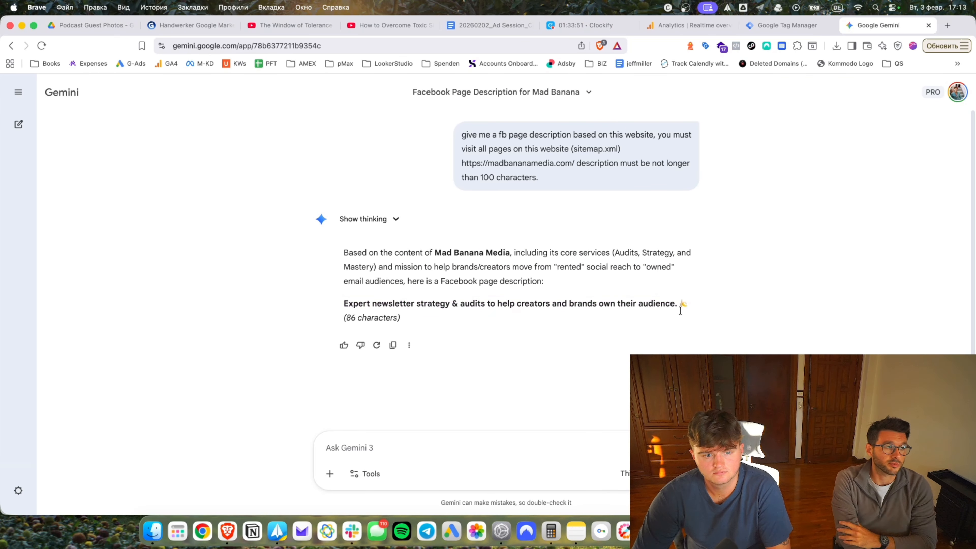
click(929, 25)
click(722, 26)
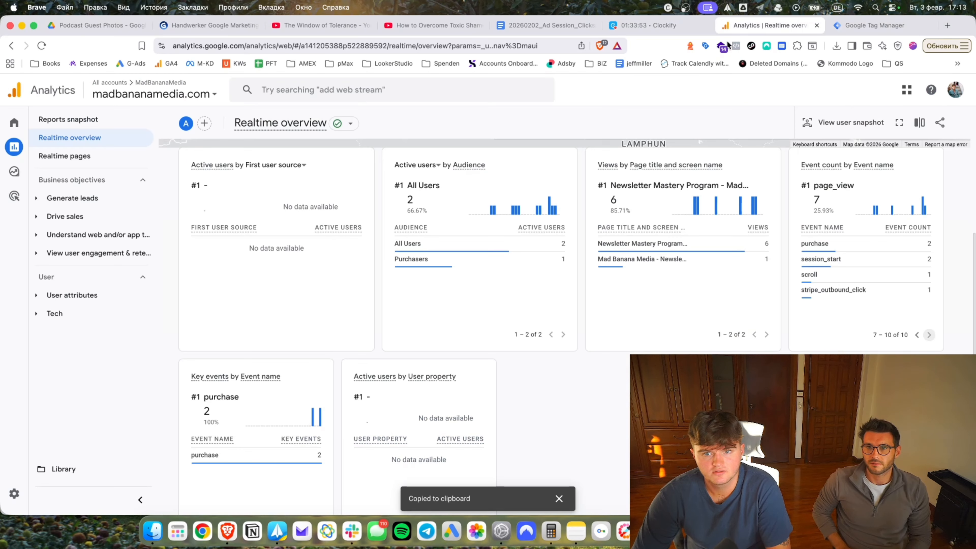
scroll(490, 331, down, 8)
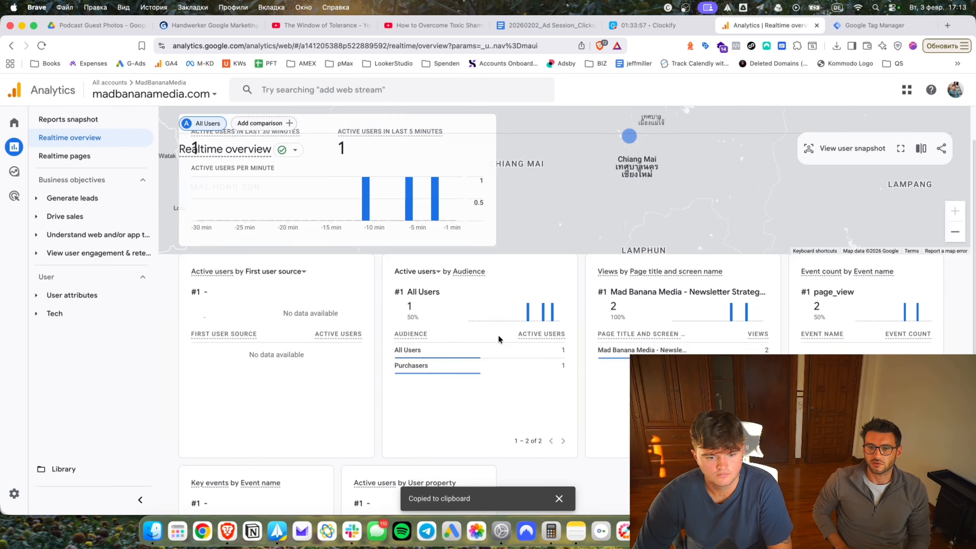